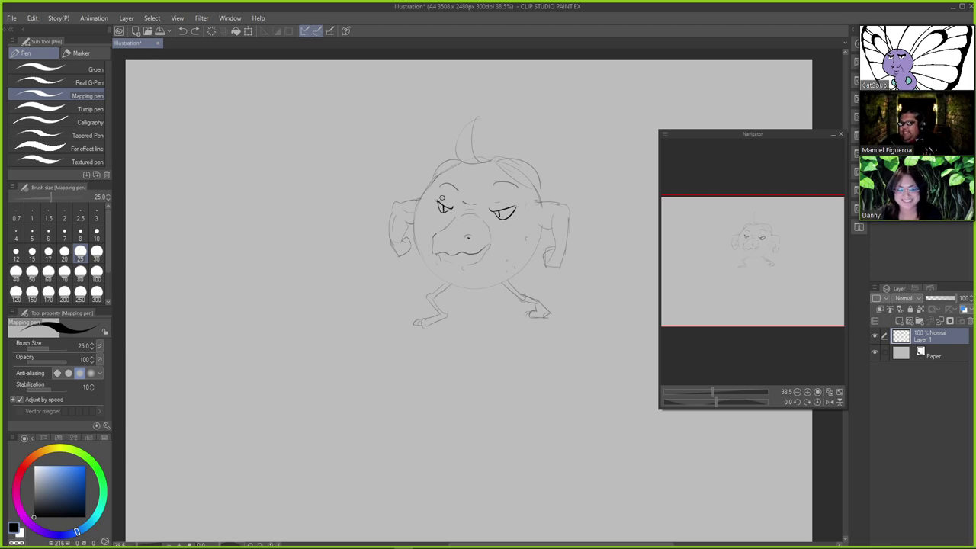
Clean up the creature's left-hand eye with a size 17 hard eraser and redraw its outline with the Mapping pen
{"action": "key", "text": "e"}
{"action": "left_click_drag", "start_coordinate": [436, 200], "coordinate": [436, 206]}
{"action": "key", "text": "p"}
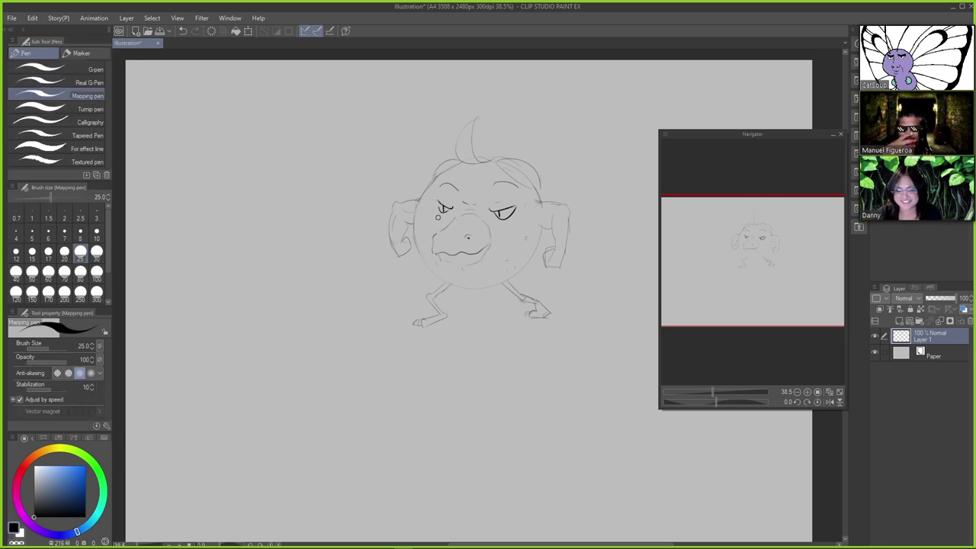
{"action": "key", "text": "e"}
{"action": "key", "text": "bracketleft"}
{"action": "key", "text": "bracketleft"}
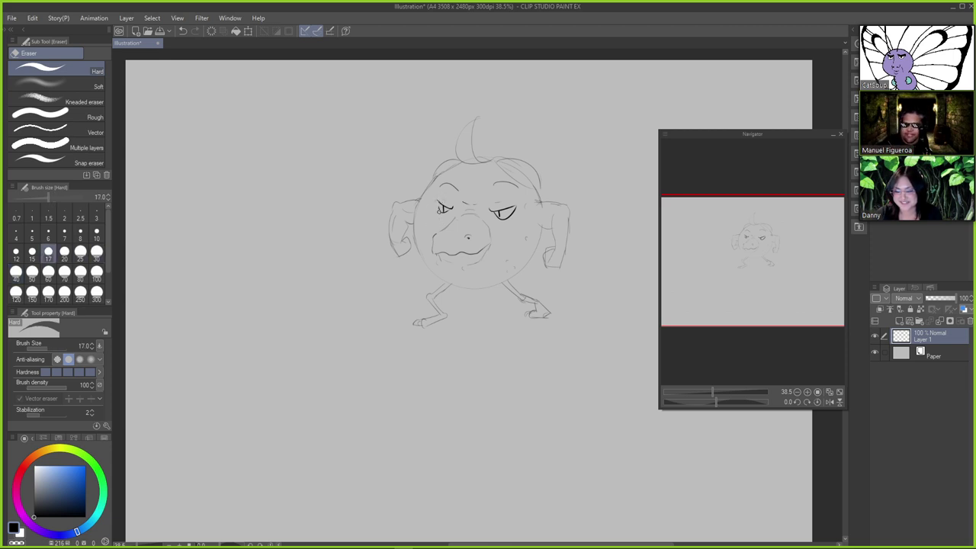
{"action": "key", "text": "p"}
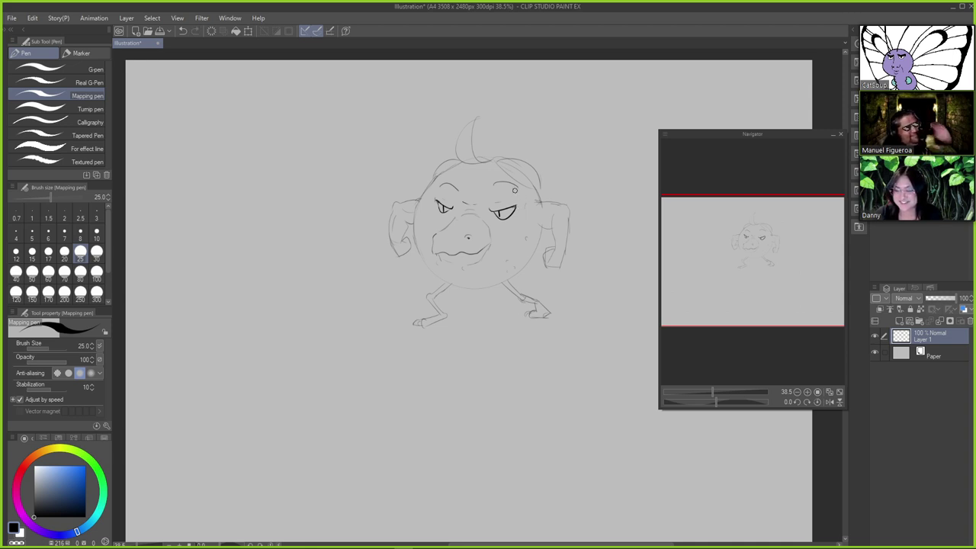
Erase the curved eyebrows and draw bold, straight brows slanting down toward the snout above both eyes
{"action": "key", "text": "e"}
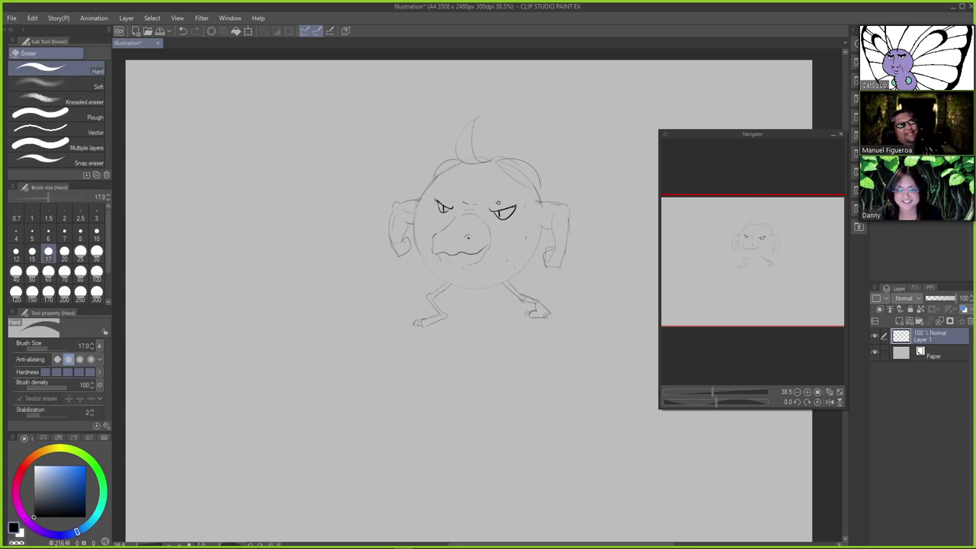
{"action": "key", "text": "p"}
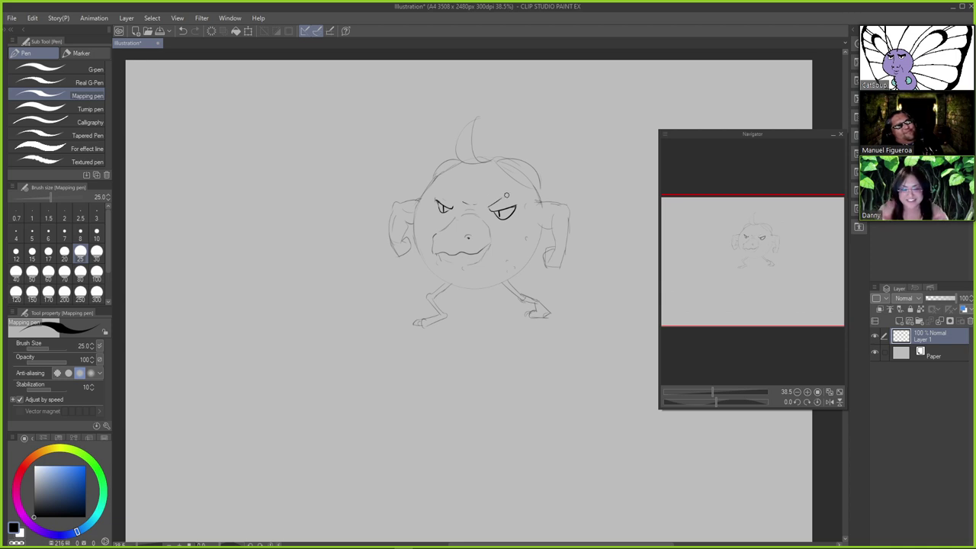
{"action": "left_click_drag", "start_coordinate": [485, 210], "coordinate": [509, 195]}
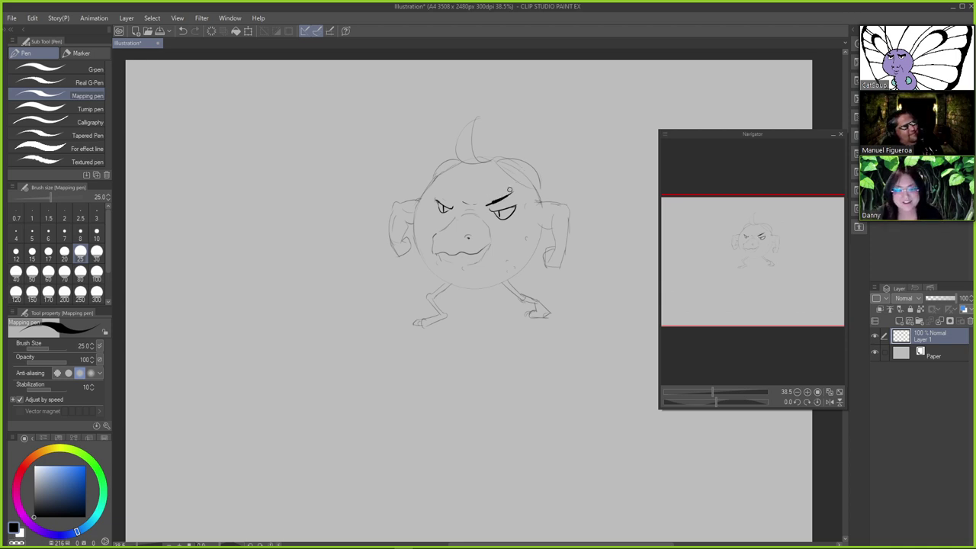
{"action": "left_click_drag", "start_coordinate": [439, 191], "coordinate": [454, 206]}
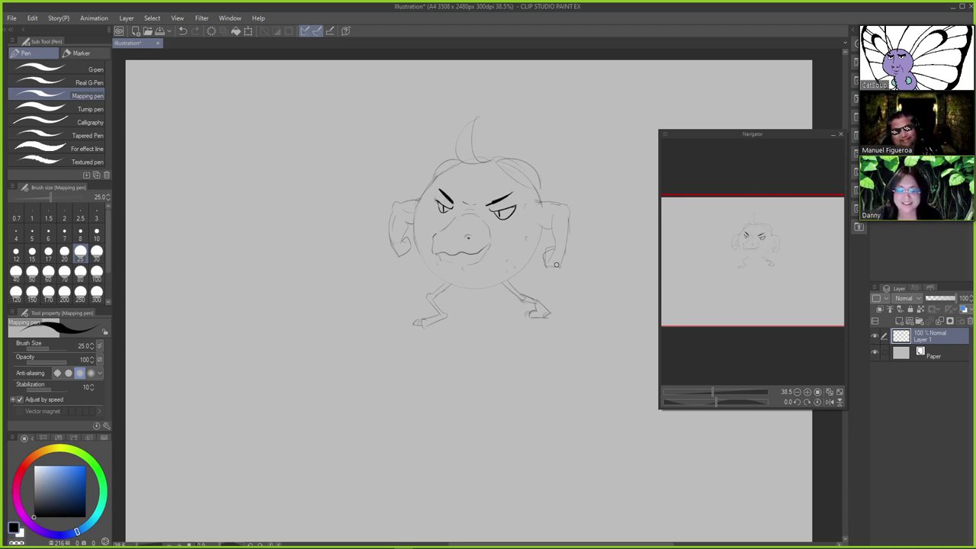
Redraw the lower-left contour of the round body, undoing and repeating the stroke until the curve fits
{"action": "left_click_drag", "start_coordinate": [415, 236], "coordinate": [427, 268]}
{"action": "key", "text": "ctrl+z"}
{"action": "left_click_drag", "start_coordinate": [415, 235], "coordinate": [437, 272]}
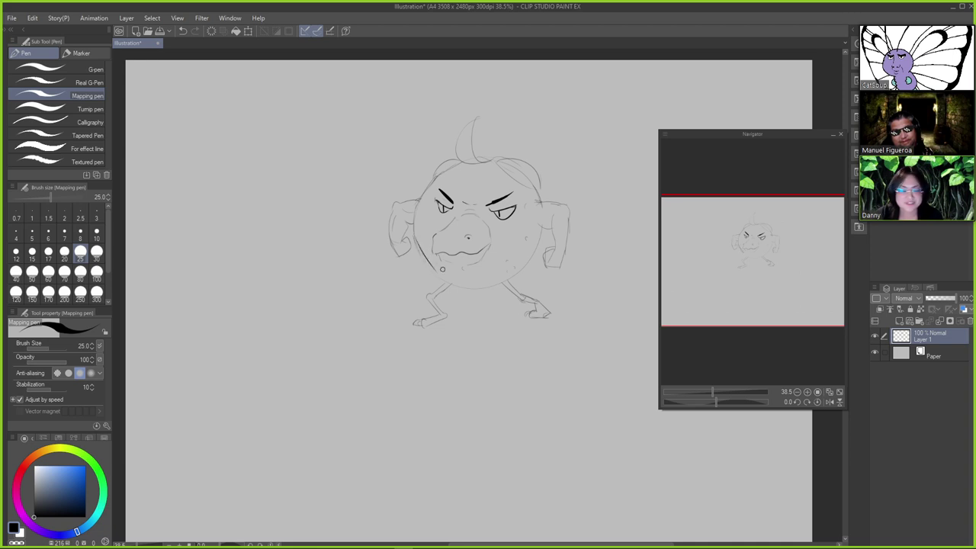
{"action": "key", "text": "ctrl+z"}
{"action": "key", "text": "ctrl+z"}
{"action": "left_click_drag", "start_coordinate": [415, 240], "coordinate": [434, 271]}
{"action": "key", "text": "ctrl+z"}
{"action": "left_click_drag", "start_coordinate": [416, 236], "coordinate": [436, 276]}
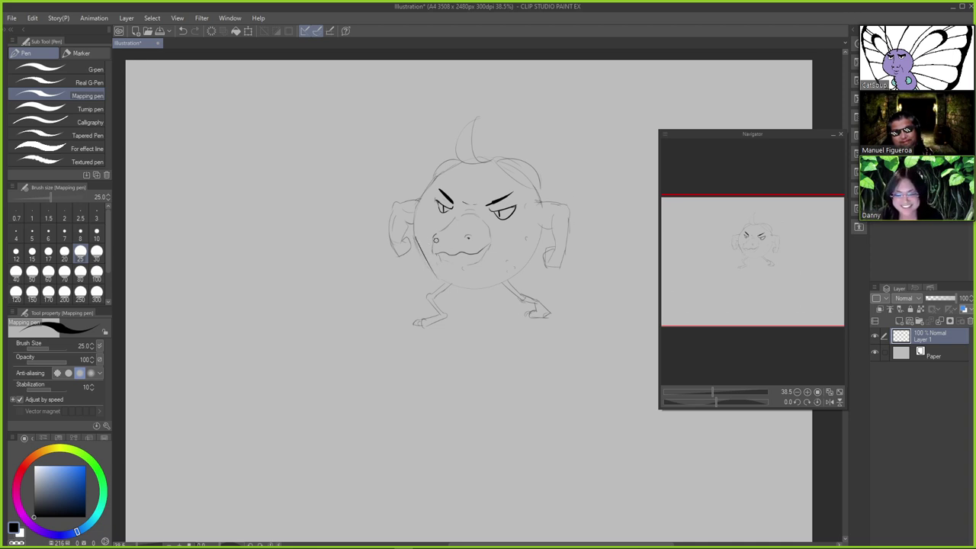
{"action": "key", "text": "ctrl+z"}
{"action": "left_click_drag", "start_coordinate": [416, 242], "coordinate": [440, 276]}
{"action": "key", "text": "ctrl+z"}
{"action": "key", "text": "ctrl+z"}
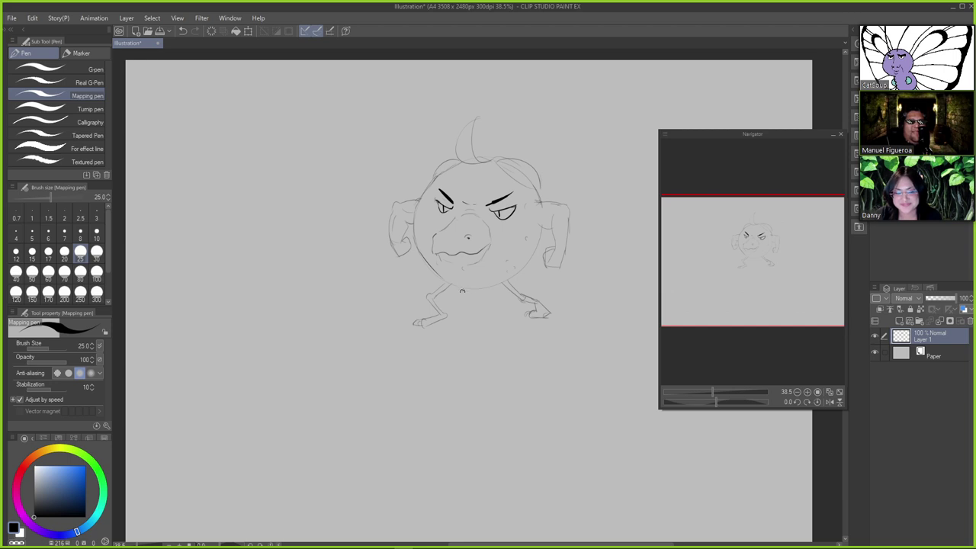
{"action": "key", "text": "ctrl+z"}
Sketch the upper and lower outlines of a thick tail curving from beneath the body past the right-hand foot
{"action": "mouse_move", "coordinate": [467, 290]}
{"action": "left_mouse_down"}
{"action": "mouse_move", "coordinate": [494, 324]}
{"action": "mouse_move", "coordinate": [497, 314]}
{"action": "mouse_move", "coordinate": [481, 320]}
{"action": "mouse_move", "coordinate": [507, 322]}
{"action": "left_mouse_up"}
{"action": "mouse_move", "coordinate": [533, 263]}
{"action": "left_mouse_down"}
{"action": "mouse_move", "coordinate": [548, 284]}
{"action": "mouse_move", "coordinate": [532, 262]}
{"action": "mouse_move", "coordinate": [540, 295]}
{"action": "mouse_move", "coordinate": [577, 310]}
{"action": "mouse_move", "coordinate": [503, 322]}
{"action": "mouse_move", "coordinate": [564, 319]}
{"action": "mouse_move", "coordinate": [546, 317]}
{"action": "mouse_move", "coordinate": [553, 323]}
{"action": "mouse_move", "coordinate": [497, 316]}
{"action": "mouse_move", "coordinate": [572, 315]}
{"action": "left_mouse_up"}
{"action": "key", "text": "ctrl+z"}
{"action": "key", "text": "ctrl+z"}
{"action": "key", "text": "ctrl+z"}
{"action": "key", "text": "ctrl+z"}
{"action": "key", "text": "ctrl+z"}
{"action": "key", "text": "ctrl+z"}
{"action": "key", "text": "ctrl+z"}
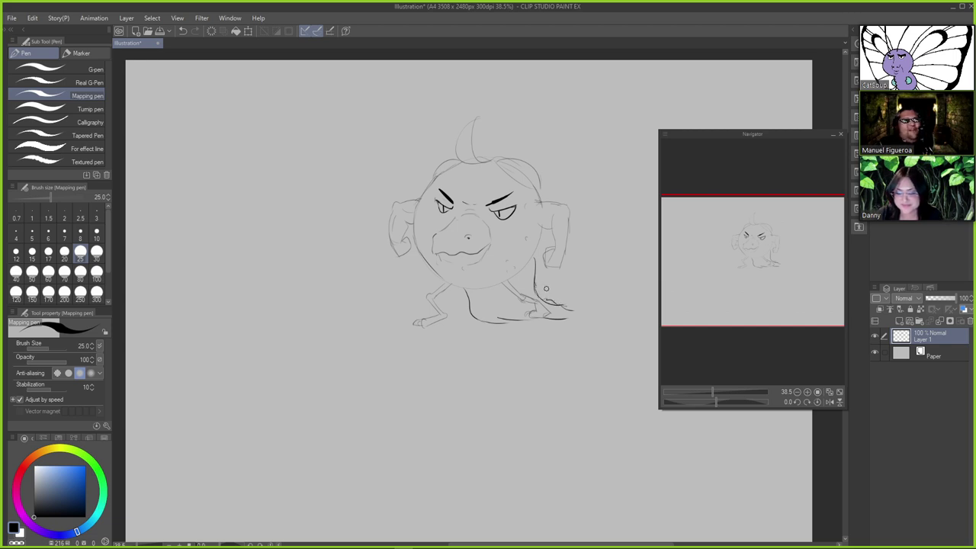
Close the tail outline in a pointed tip beyond the right-hand foot and add contour lines inside it
{"action": "mouse_move", "coordinate": [523, 272]}
{"action": "left_mouse_down"}
{"action": "mouse_move", "coordinate": [498, 290]}
{"action": "mouse_move", "coordinate": [518, 282]}
{"action": "mouse_move", "coordinate": [487, 286]}
{"action": "mouse_move", "coordinate": [522, 282]}
{"action": "mouse_move", "coordinate": [485, 305]}
{"action": "mouse_move", "coordinate": [472, 302]}
{"action": "mouse_move", "coordinate": [526, 296]}
{"action": "mouse_move", "coordinate": [471, 296]}
{"action": "mouse_move", "coordinate": [516, 301]}
{"action": "mouse_move", "coordinate": [528, 286]}
{"action": "mouse_move", "coordinate": [535, 303]}
{"action": "mouse_move", "coordinate": [495, 321]}
{"action": "mouse_move", "coordinate": [526, 313]}
{"action": "mouse_move", "coordinate": [505, 317]}
{"action": "mouse_move", "coordinate": [526, 293]}
{"action": "mouse_move", "coordinate": [532, 310]}
{"action": "mouse_move", "coordinate": [521, 316]}
{"action": "mouse_move", "coordinate": [537, 268]}
{"action": "mouse_move", "coordinate": [552, 314]}
{"action": "mouse_move", "coordinate": [581, 317]}
{"action": "left_mouse_up"}
{"action": "key", "text": "ctrl+z"}
{"action": "key", "text": "ctrl+z"}
{"action": "key", "text": "ctrl+z"}
{"action": "key", "text": "ctrl+z"}
{"action": "key", "text": "ctrl+z"}
{"action": "key", "text": "ctrl+z"}
{"action": "key", "text": "ctrl+z"}
{"action": "key", "text": "ctrl+z"}
{"action": "key", "text": "ctrl+z"}
{"action": "key", "text": "ctrl+z"}
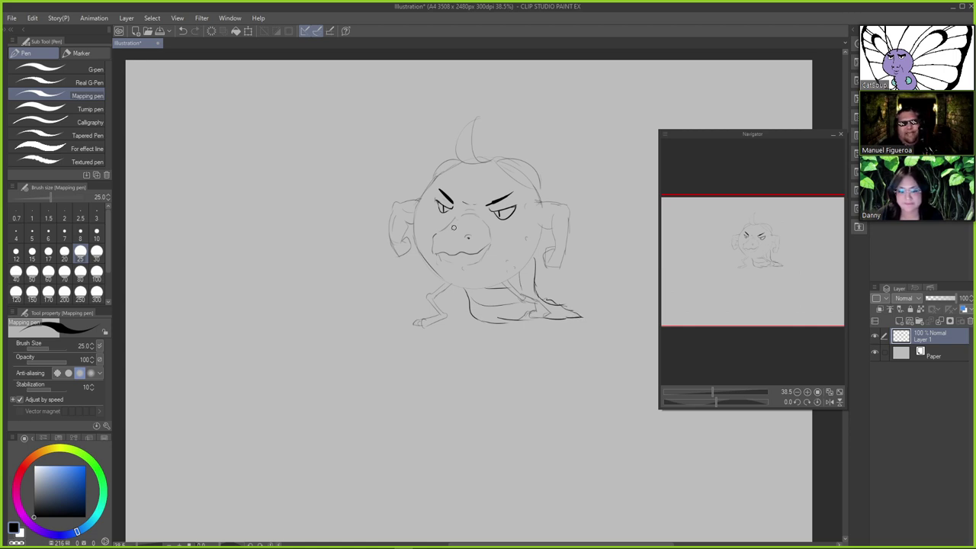
Close the lower outline of the left-hand eye and thicken the lid lines of the right-hand eye
{"action": "key", "text": "ctrl+z"}
{"action": "mouse_move", "coordinate": [435, 200]}
{"action": "left_mouse_down"}
{"action": "mouse_move", "coordinate": [453, 209]}
{"action": "mouse_move", "coordinate": [441, 211]}
{"action": "left_mouse_up"}
{"action": "key", "text": "ctrl+z"}
{"action": "key", "text": "ctrl+z"}
{"action": "key", "text": "ctrl+z"}
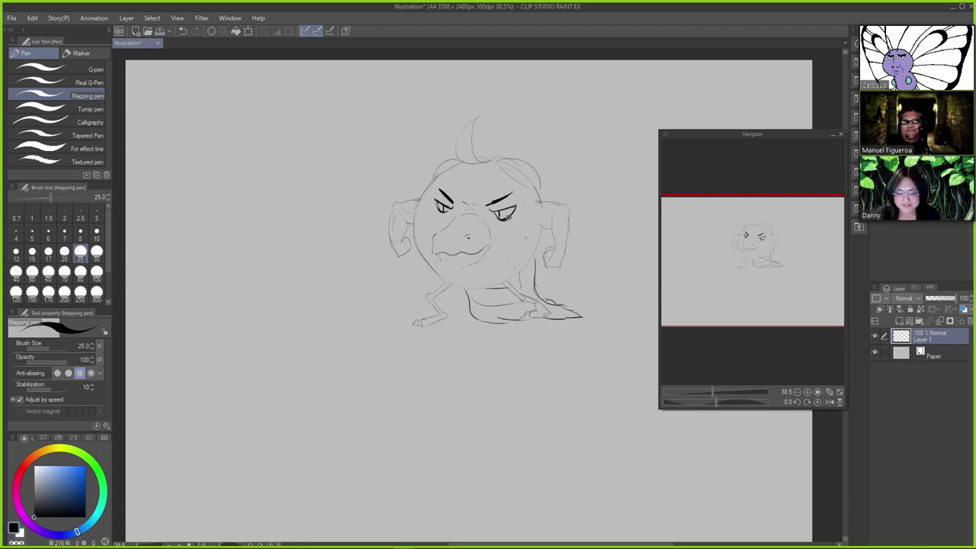
{"action": "left_click_drag", "start_coordinate": [494, 210], "coordinate": [515, 205]}
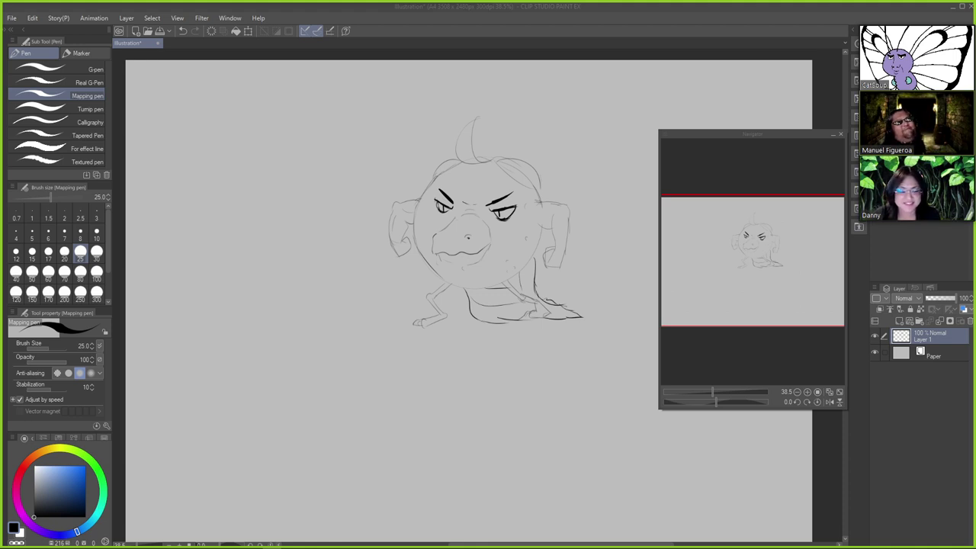
{"action": "left_click", "coordinate": [726, 12]}
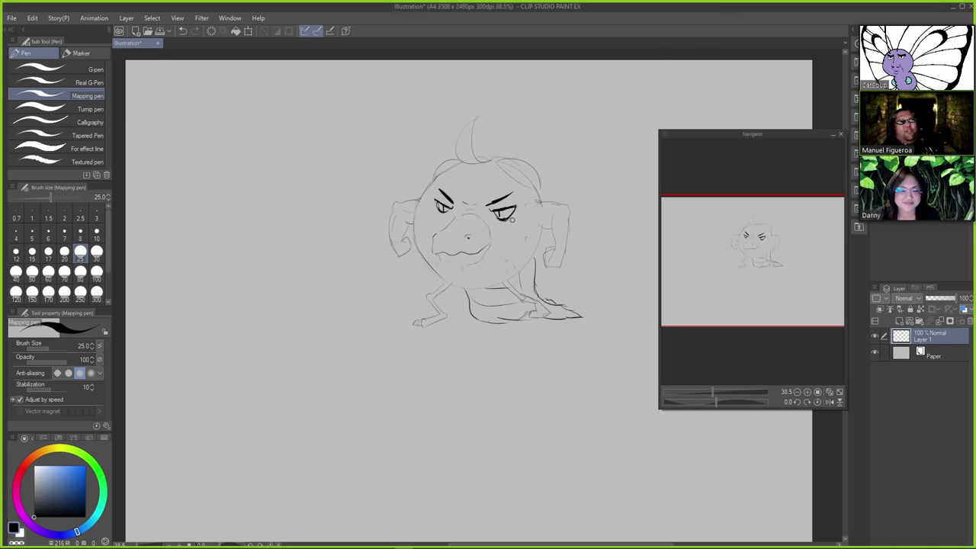
Erase the pointed outer corner of the right-hand eye and redraw the eye with a rounder outline
{"action": "key", "text": "e"}
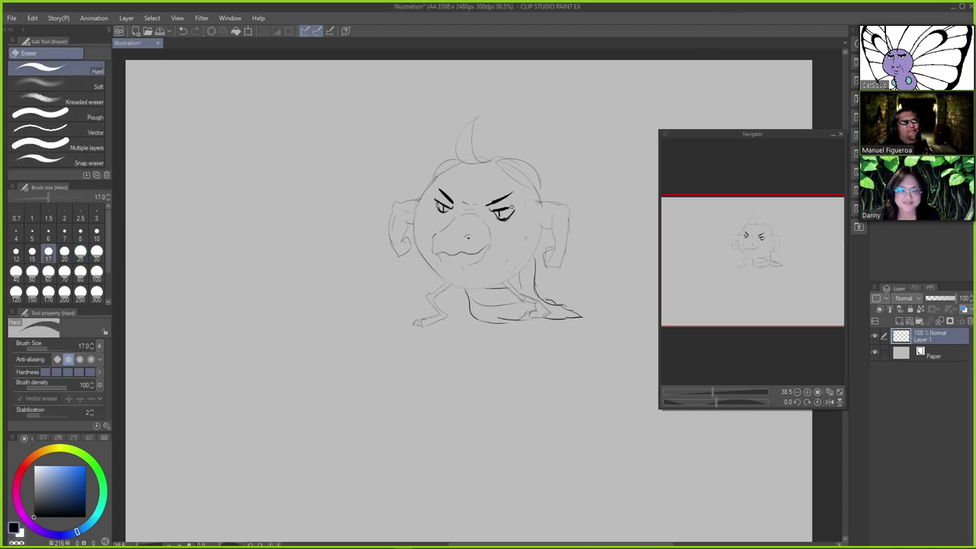
{"action": "key", "text": "p"}
{"action": "left_click_drag", "start_coordinate": [506, 207], "coordinate": [509, 217]}
{"action": "key", "text": "e"}
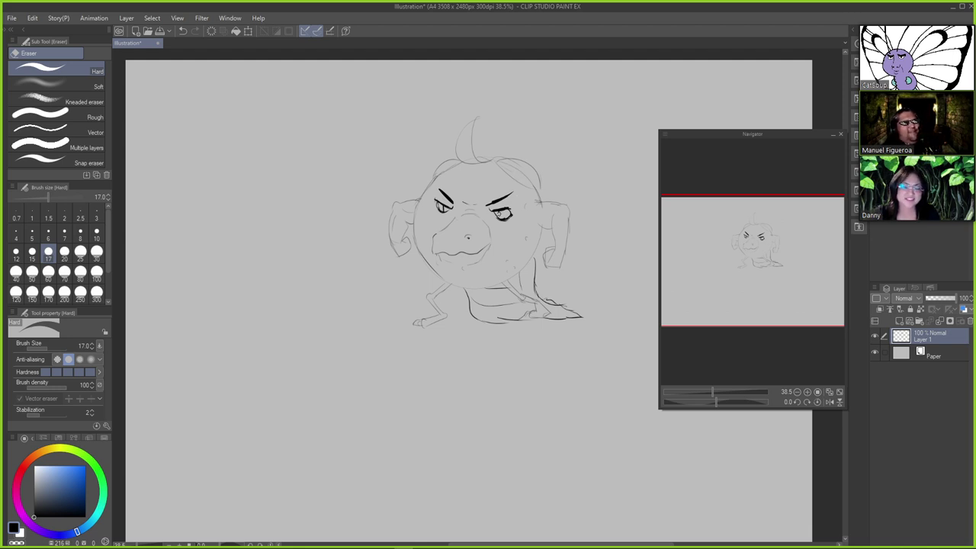
{"action": "key", "text": "p"}
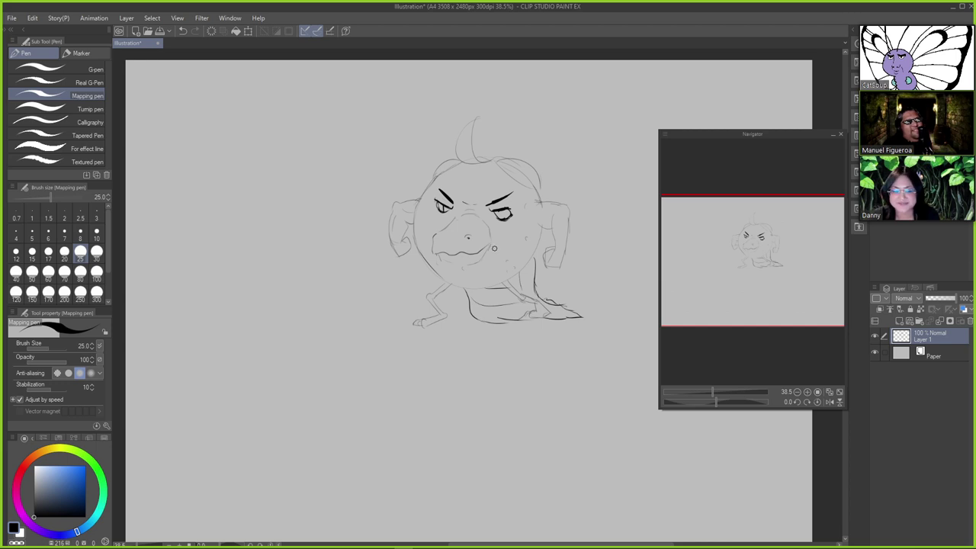
Erase the faint lines below the mouth and draw a row of sharp teeth along the upper jaw
{"action": "key", "text": "e"}
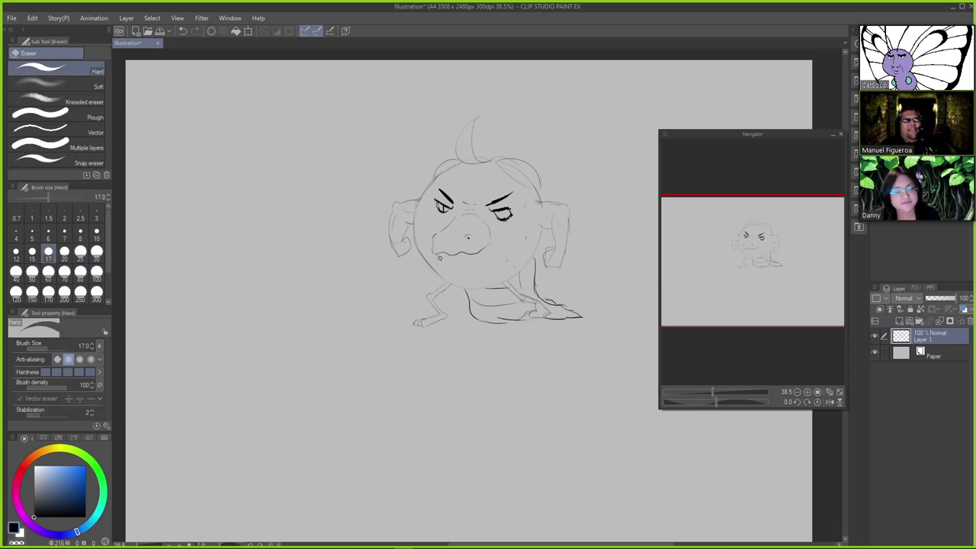
{"action": "key", "text": "p"}
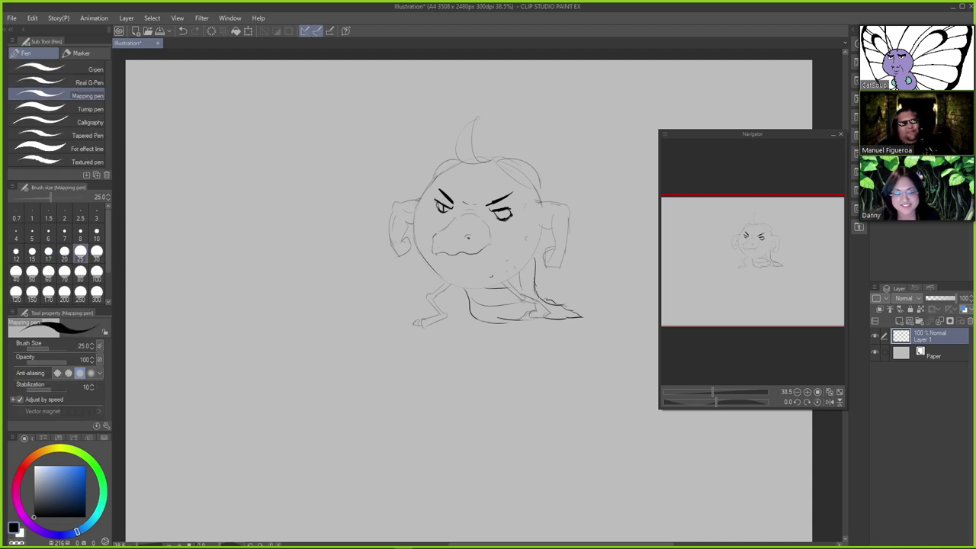
{"action": "mouse_move", "coordinate": [438, 250]}
{"action": "left_mouse_down"}
{"action": "mouse_move", "coordinate": [444, 259]}
{"action": "mouse_move", "coordinate": [488, 252]}
{"action": "left_mouse_up"}
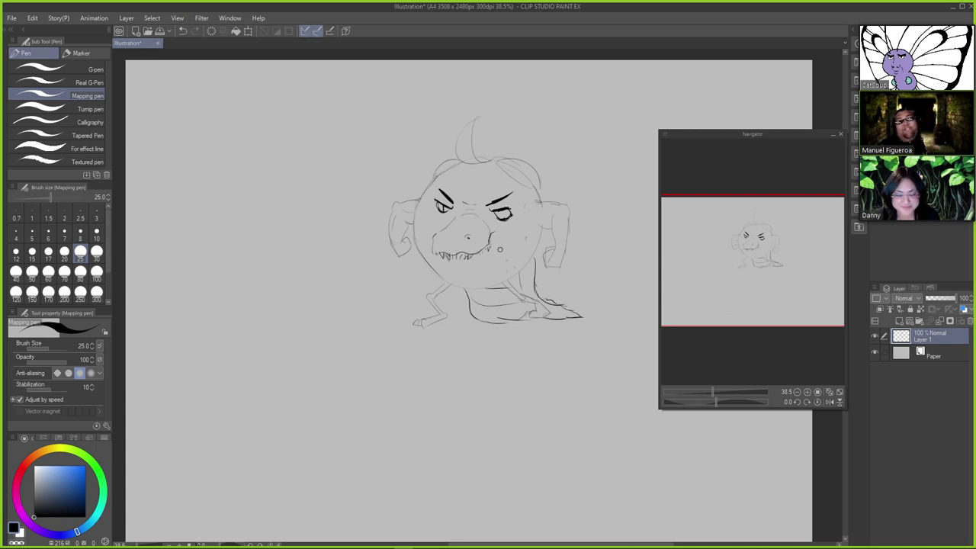
Sketch an open lower jaw hanging from both ends of the toothed mouth down to the body's bottom edge
{"action": "key", "text": "ctrl+z"}
{"action": "left_click_drag", "start_coordinate": [493, 233], "coordinate": [492, 259]}
{"action": "key", "text": "ctrl+z"}
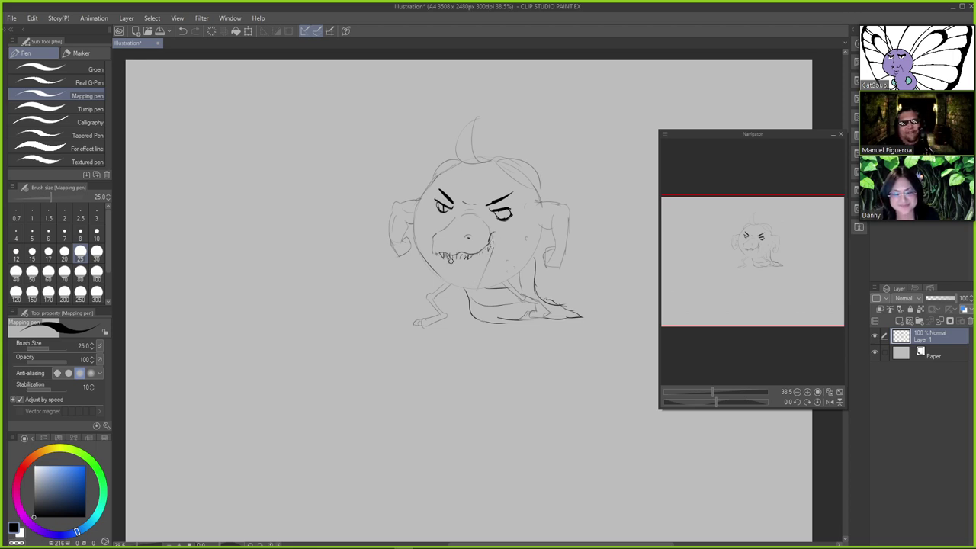
{"action": "left_click_drag", "start_coordinate": [452, 259], "coordinate": [447, 278]}
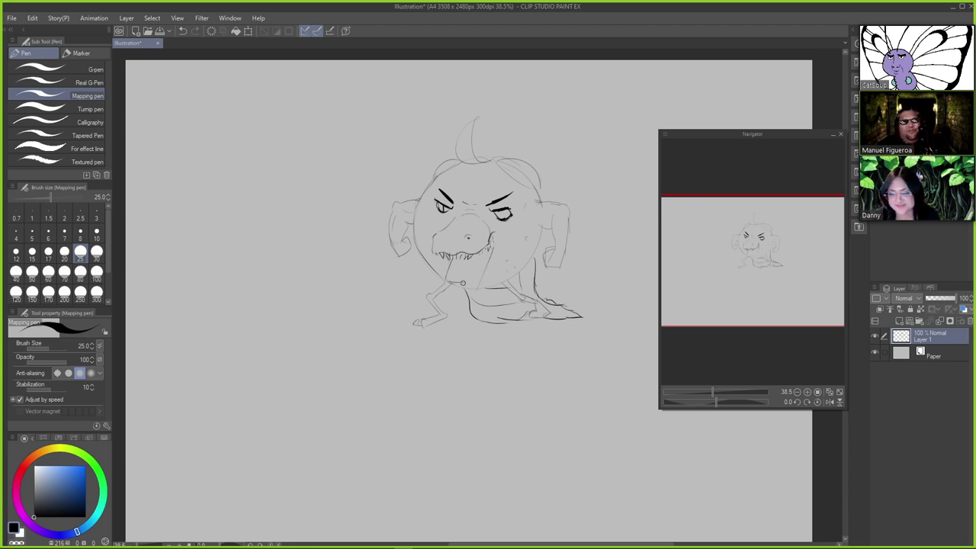
{"action": "key", "text": "ctrl+z"}
{"action": "left_click_drag", "start_coordinate": [448, 271], "coordinate": [460, 288]}
{"action": "key", "text": "ctrl+z"}
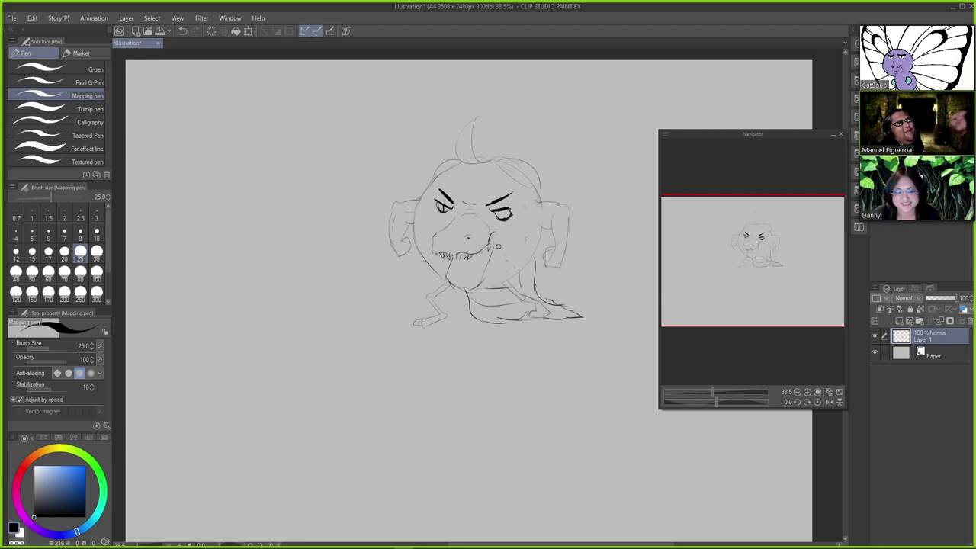
Draw the cheek fold beside the open mouth and add lower teeth and interior lines inside the jaw
{"action": "mouse_move", "coordinate": [500, 259]}
{"action": "left_mouse_down"}
{"action": "mouse_move", "coordinate": [496, 243]}
{"action": "mouse_move", "coordinate": [489, 276]}
{"action": "left_mouse_up"}
{"action": "key", "text": "ctrl+z"}
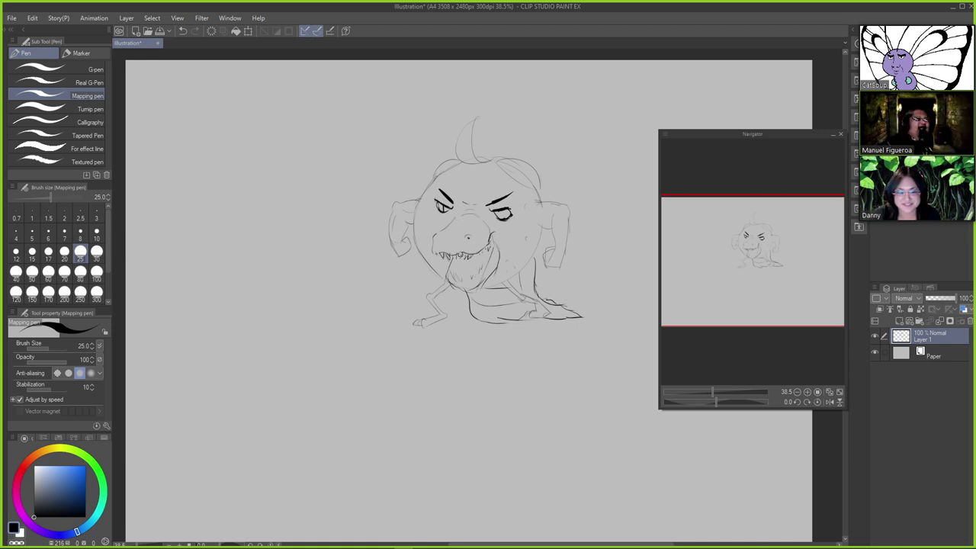
{"action": "key", "text": "ctrl+z"}
{"action": "left_click_drag", "start_coordinate": [455, 258], "coordinate": [457, 273]}
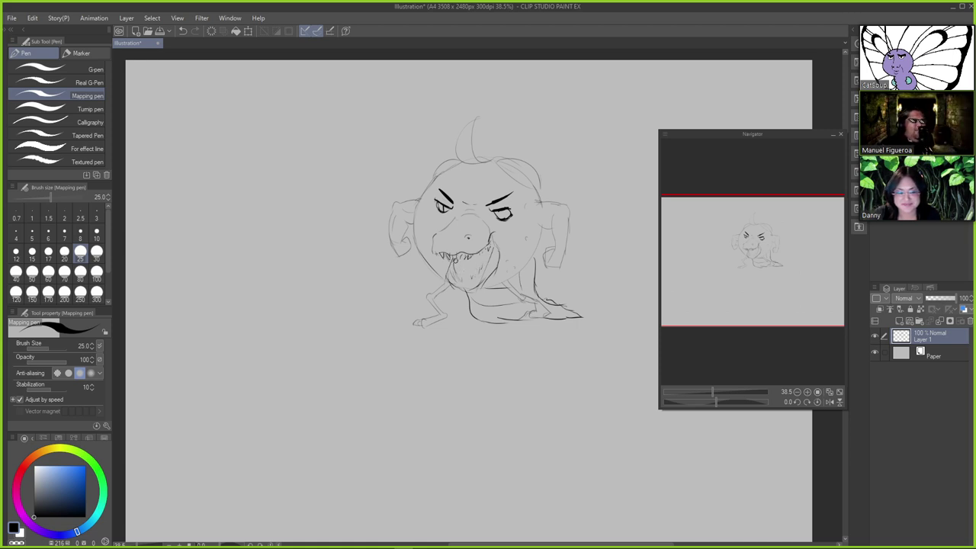
{"action": "key", "text": "ctrl+z"}
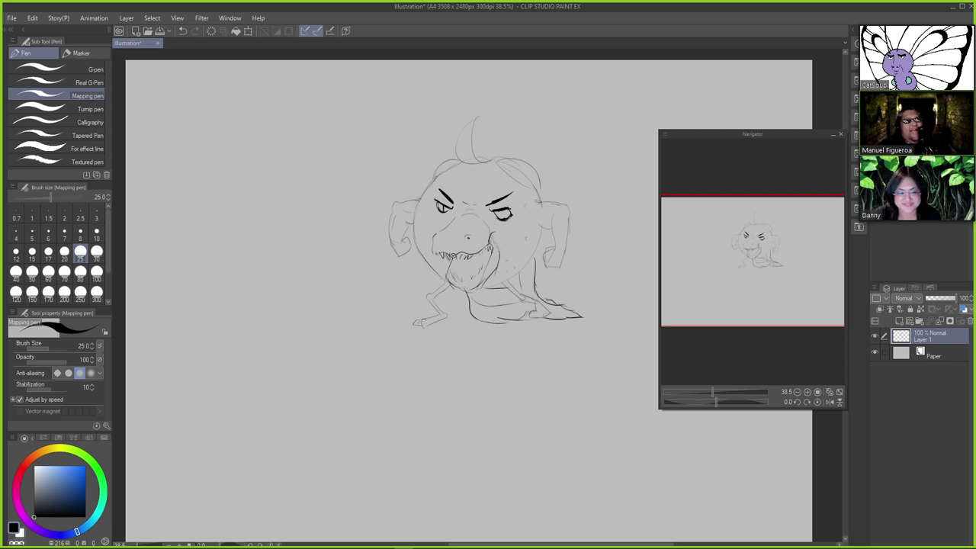
{"action": "mouse_move", "coordinate": [454, 257]}
{"action": "left_mouse_down"}
{"action": "mouse_move", "coordinate": [454, 281]}
{"action": "mouse_move", "coordinate": [488, 256]}
{"action": "left_mouse_up"}
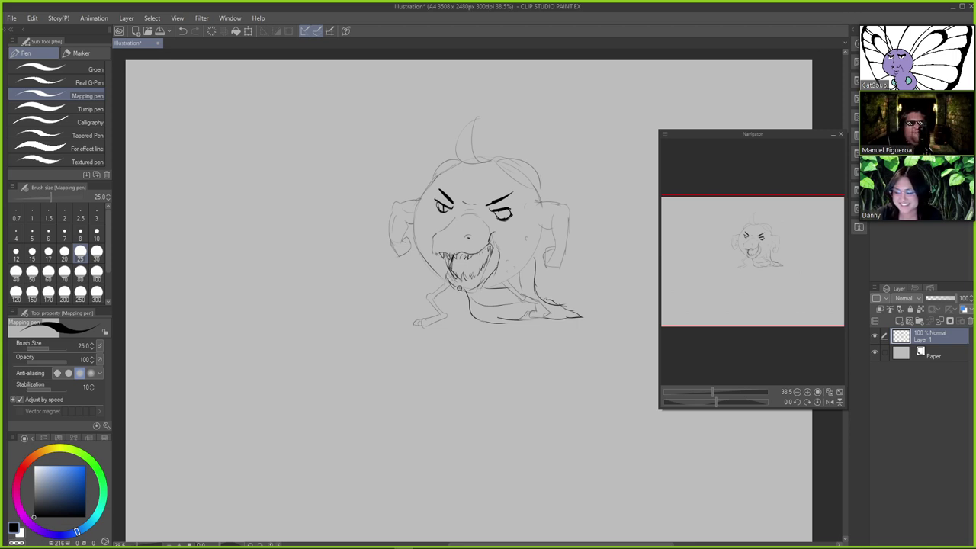
Thicken the outline of the open lower jaw and its mouth corner, undoing the unwanted strokes
{"action": "mouse_move", "coordinate": [450, 272]}
{"action": "left_mouse_down"}
{"action": "mouse_move", "coordinate": [469, 288]}
{"action": "mouse_move", "coordinate": [453, 280]}
{"action": "mouse_move", "coordinate": [465, 286]}
{"action": "mouse_move", "coordinate": [499, 250]}
{"action": "left_mouse_up"}
{"action": "key", "text": "ctrl+z"}
{"action": "key", "text": "ctrl+z"}
{"action": "key", "text": "ctrl+z"}
{"action": "key", "text": "ctrl+z"}
{"action": "key", "text": "ctrl+z"}
{"action": "key", "text": "ctrl+z"}
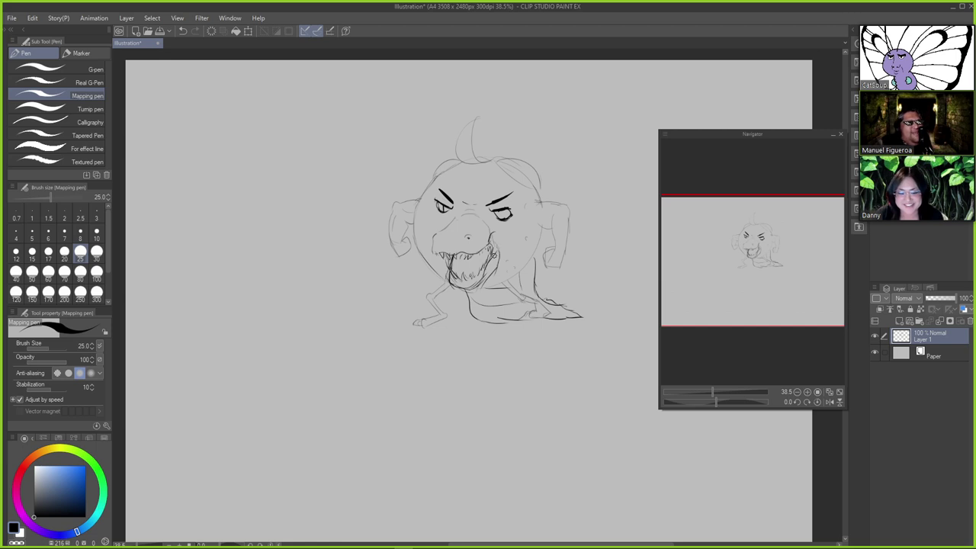
{"action": "key", "text": "ctrl+z"}
Erase the rounded top of the snout and redraw the snout as a sloping line from the brow to the mouth
{"action": "key", "text": "e"}
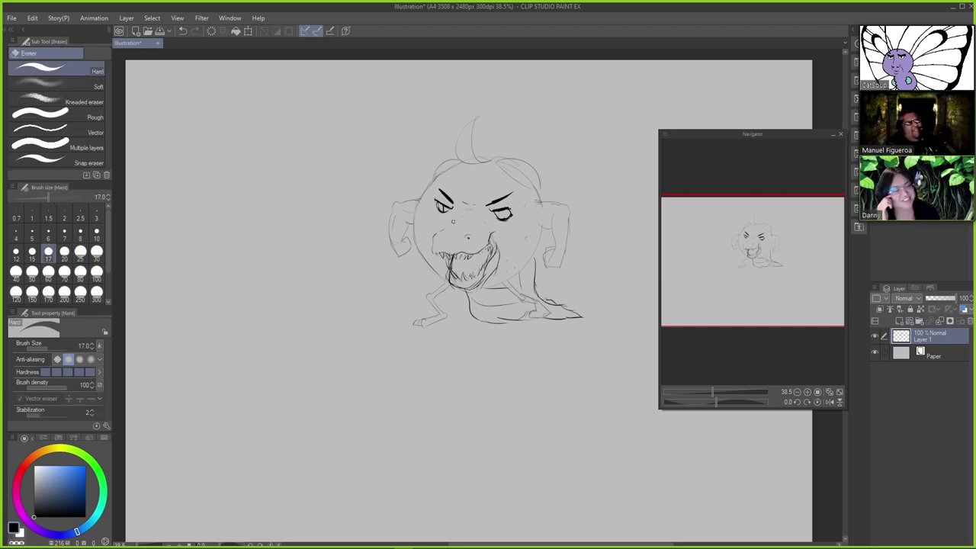
{"action": "key", "text": "p"}
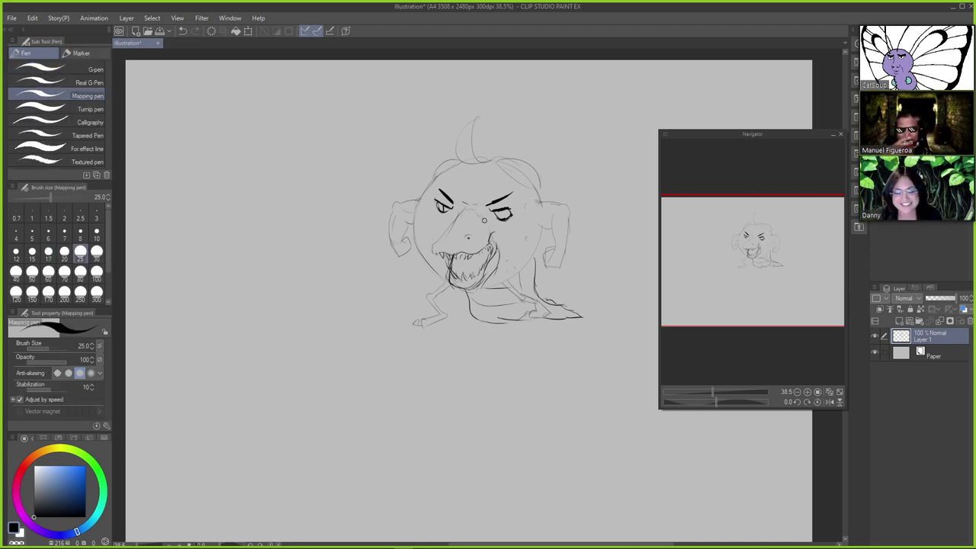
{"action": "left_click_drag", "start_coordinate": [484, 221], "coordinate": [489, 227]}
{"action": "key", "text": "ctrl+z"}
{"action": "key", "text": "ctrl+z"}
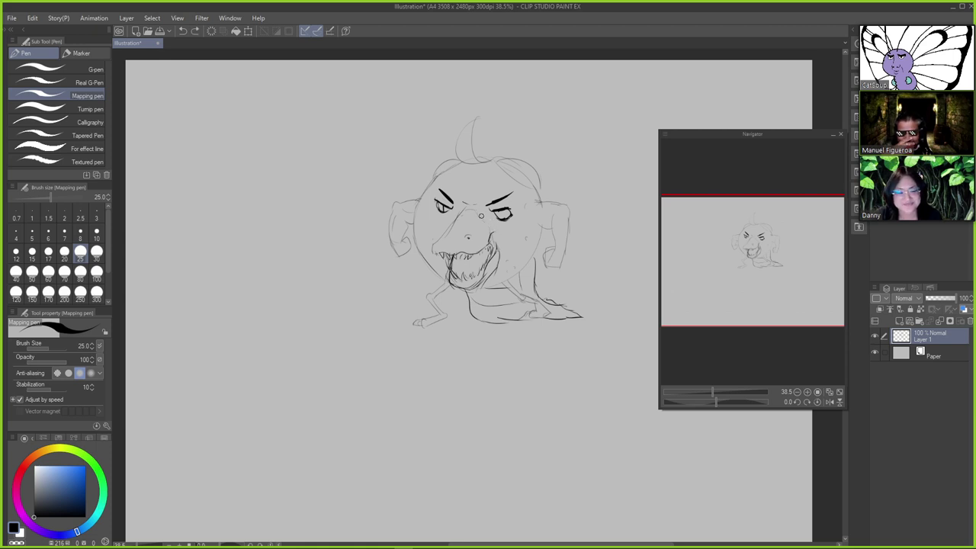
{"action": "key", "text": "e"}
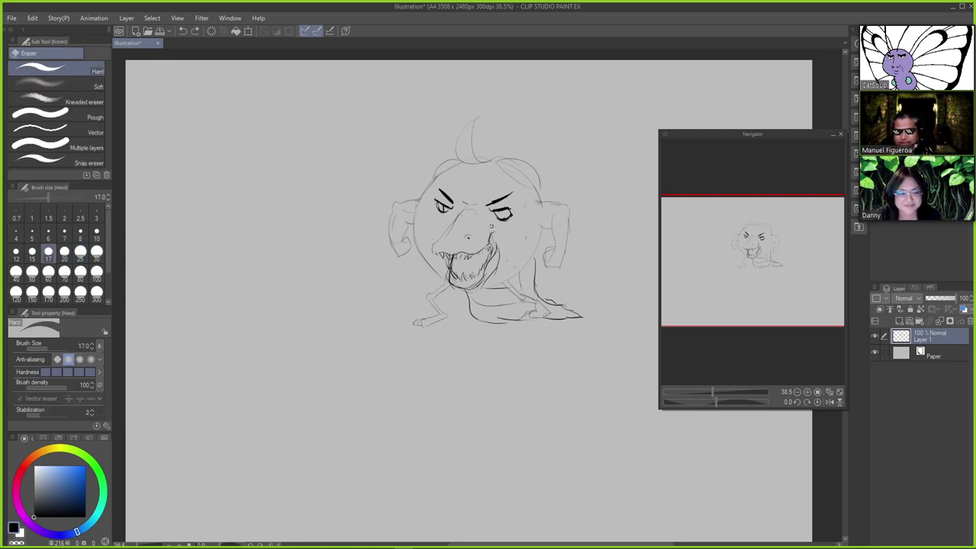
{"action": "left_click_drag", "start_coordinate": [491, 226], "coordinate": [494, 230]}
{"action": "key", "text": "p"}
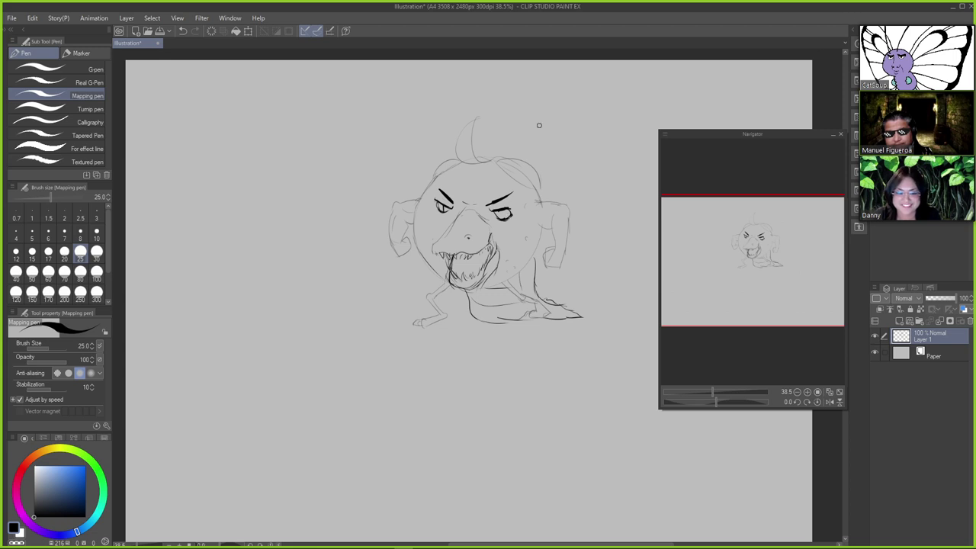
Erase the stray lines inside the monster's right-hand eye and draw a pupil in it, undoing the unwanted strokes
{"action": "key", "text": "e"}
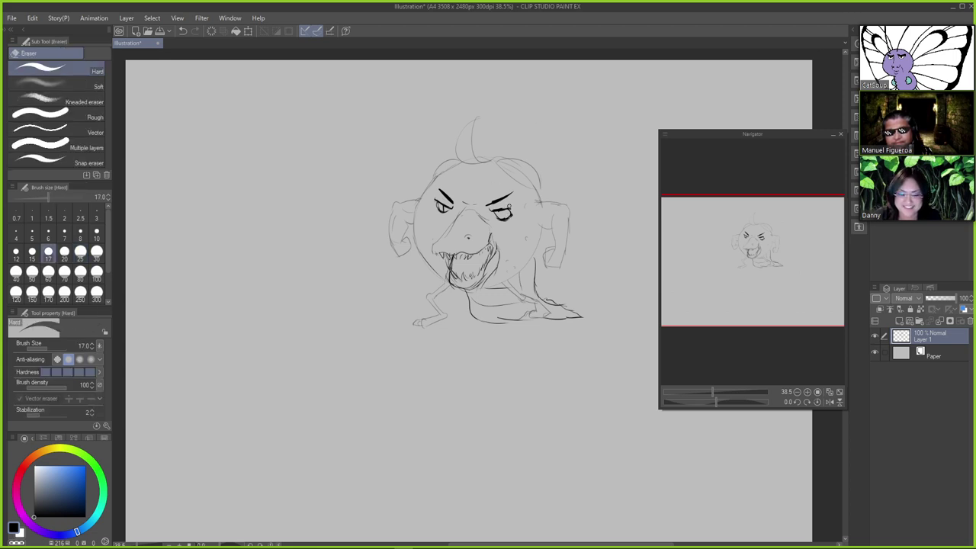
{"action": "key", "text": "p"}
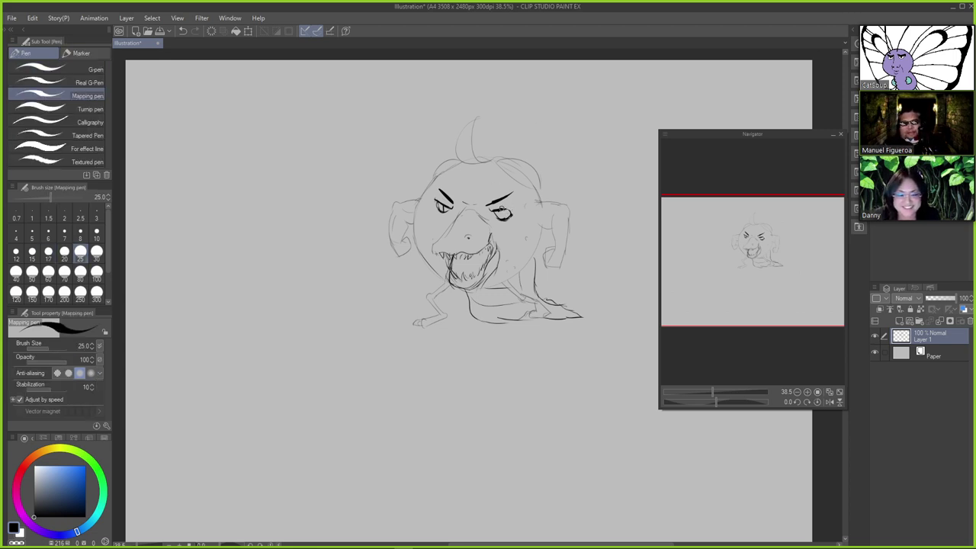
{"action": "key", "text": "ctrl+z"}
{"action": "left_click_drag", "start_coordinate": [505, 210], "coordinate": [510, 209]}
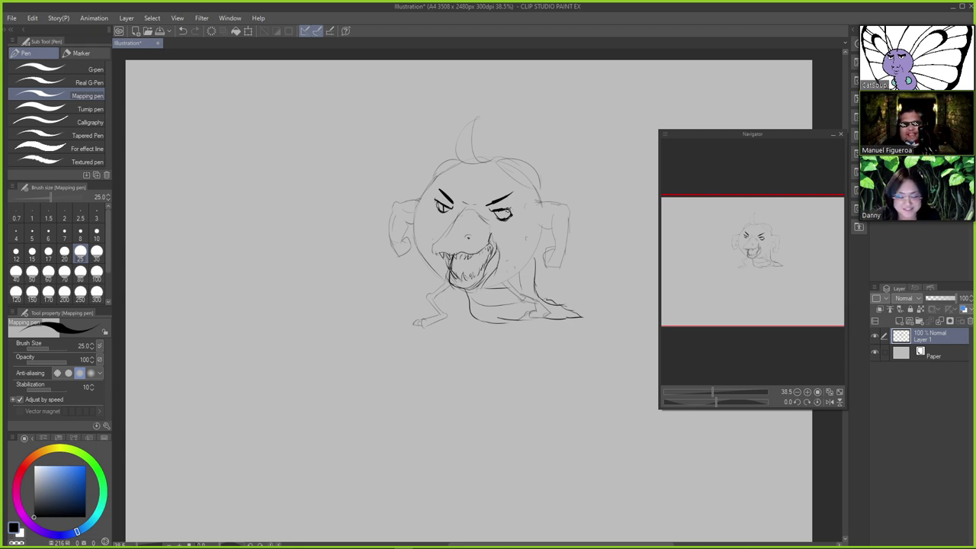
{"action": "key", "text": "ctrl+z"}
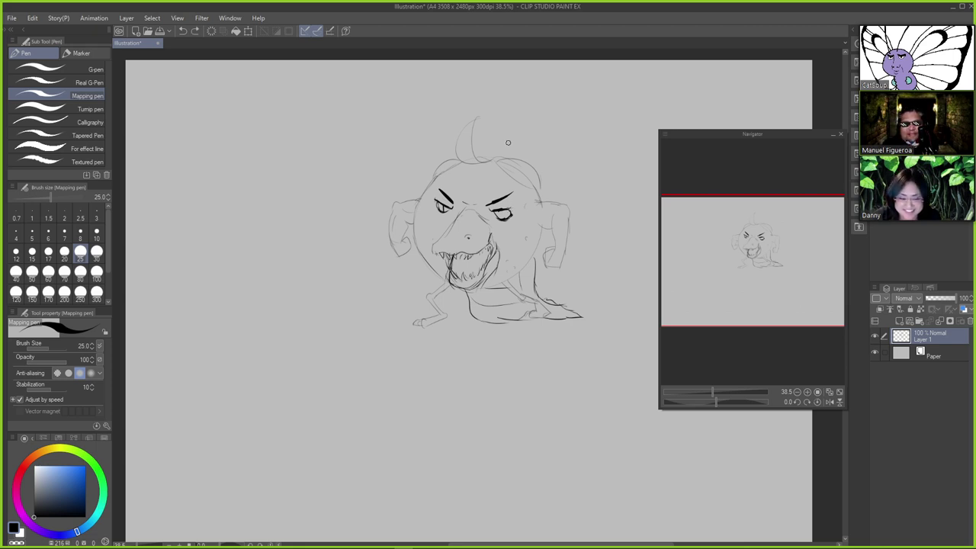
{"action": "key", "text": "e"}
{"action": "left_click", "coordinate": [510, 208]}
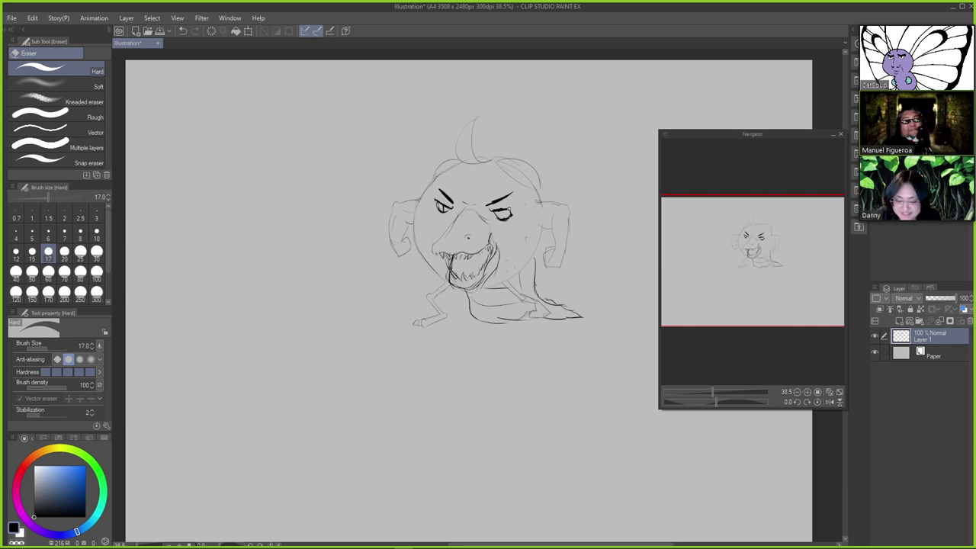
{"action": "key", "text": "p"}
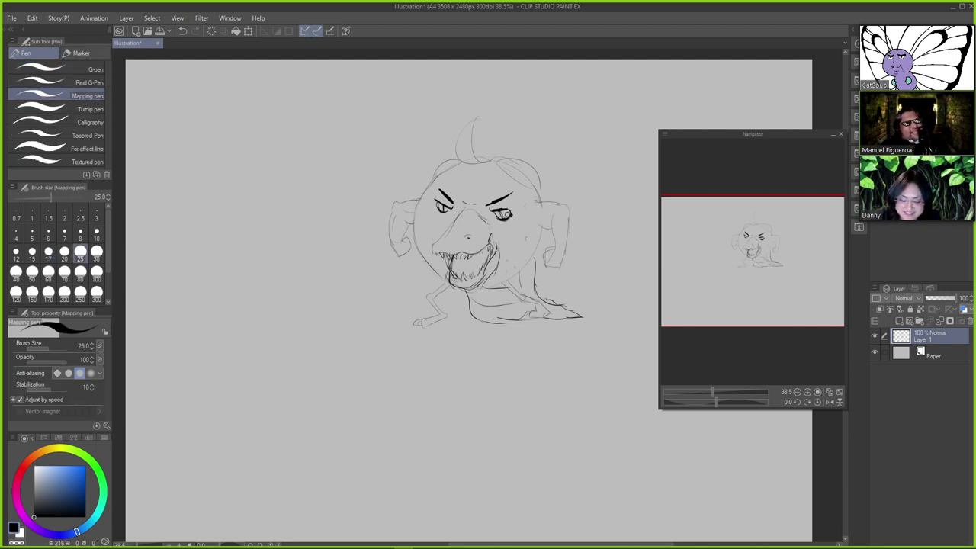
Clean up the left-hand eye and draw narrow pupils with iris shading in both eyes, undoing the unwanted strokes
{"action": "key", "text": "e"}
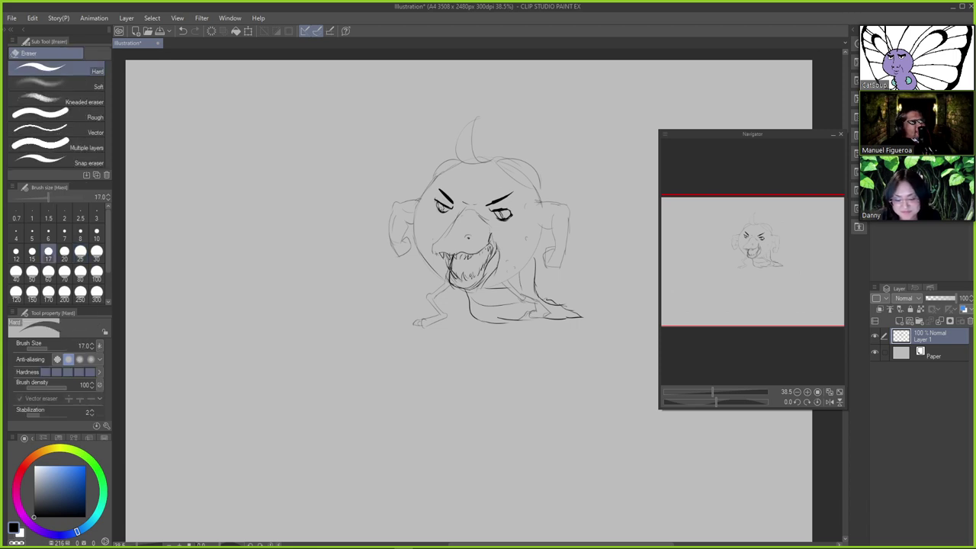
{"action": "key", "text": "p"}
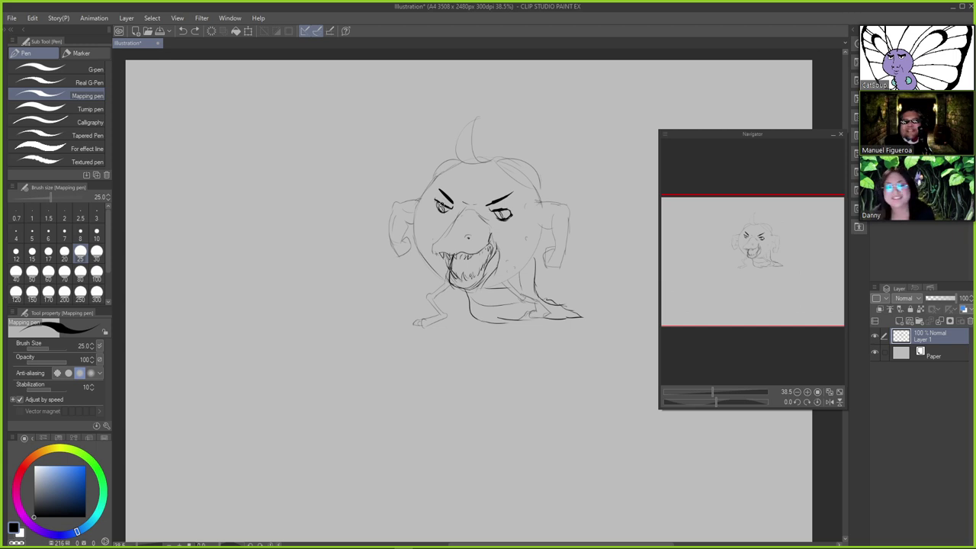
{"action": "left_click_drag", "start_coordinate": [441, 205], "coordinate": [443, 209]}
{"action": "key", "text": "ctrl+z"}
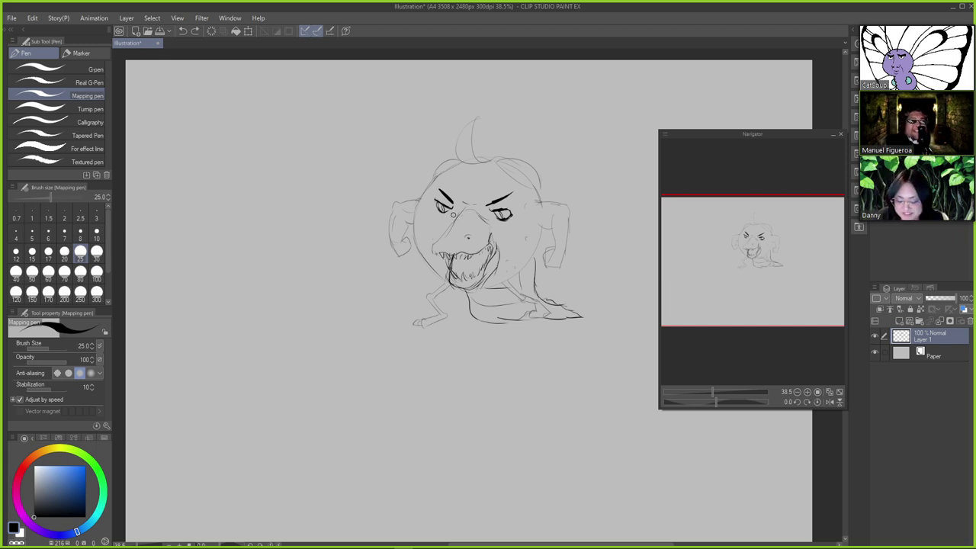
{"action": "key", "text": "ctrl+z"}
{"action": "left_click_drag", "start_coordinate": [439, 205], "coordinate": [503, 219]}
{"action": "key", "text": "ctrl+z"}
{"action": "key", "text": "ctrl+z"}
{"action": "key", "text": "ctrl+z"}
{"action": "key", "text": "ctrl+z"}
{"action": "key", "text": "ctrl+z"}
{"action": "key", "text": "ctrl+z"}
{"action": "key", "text": "ctrl+z"}
{"action": "key", "text": "ctrl+z"}
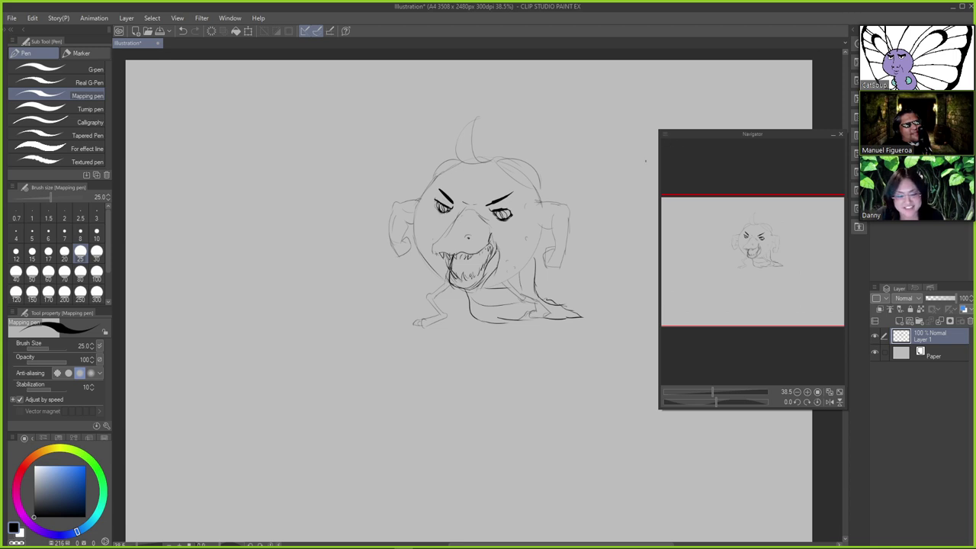
Erase the round body's outline beside the left-hand eye, where it meets the left-hand arm
{"action": "key", "text": "e"}
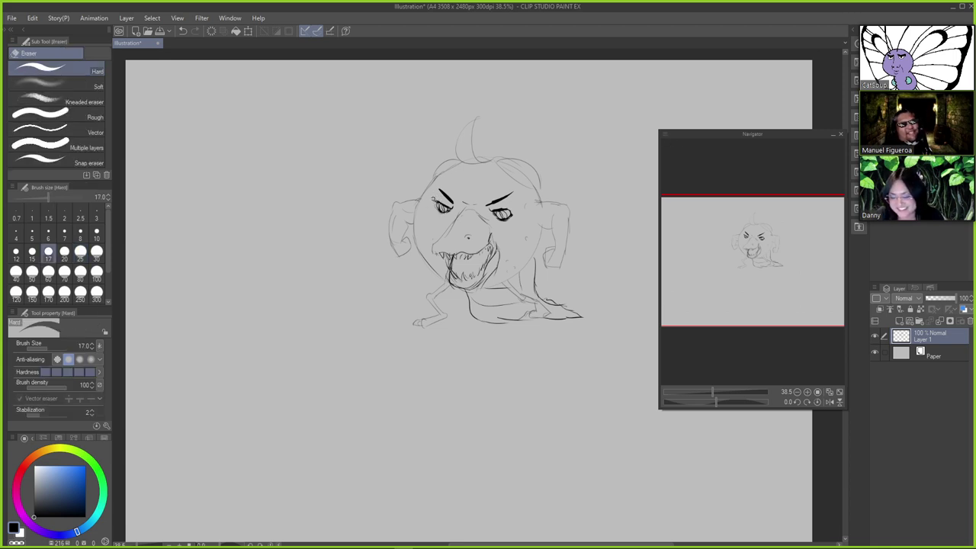
{"action": "key", "text": "p"}
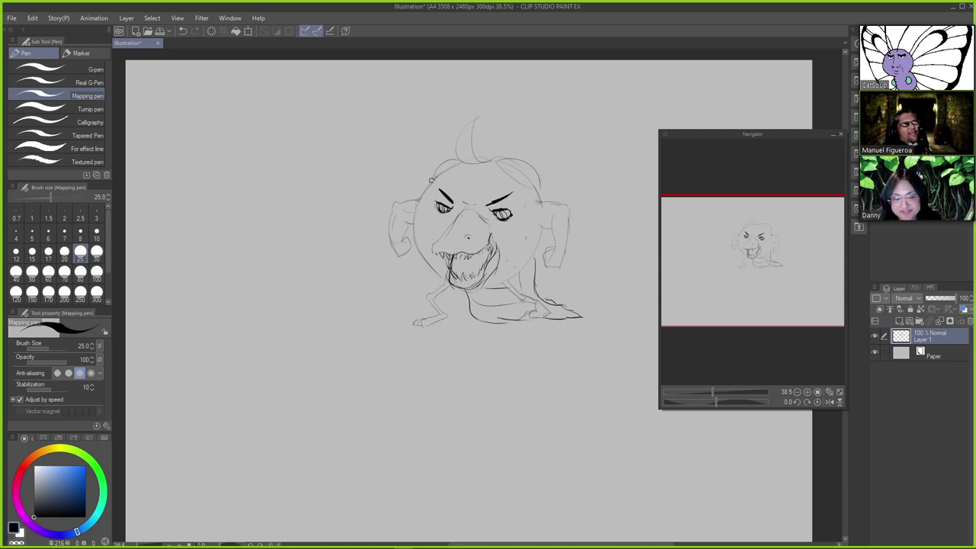
{"action": "key", "text": "e"}
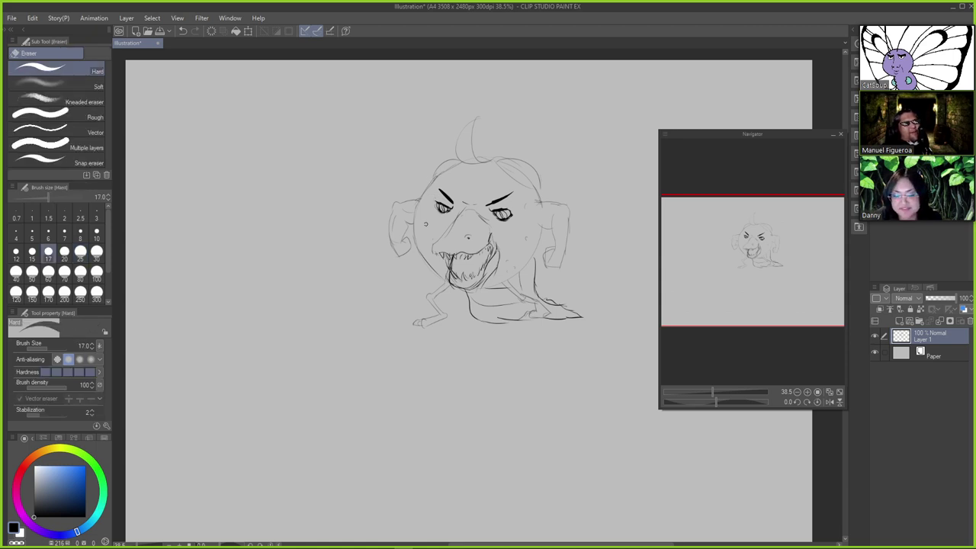
{"action": "left_click_drag", "start_coordinate": [412, 229], "coordinate": [415, 209]}
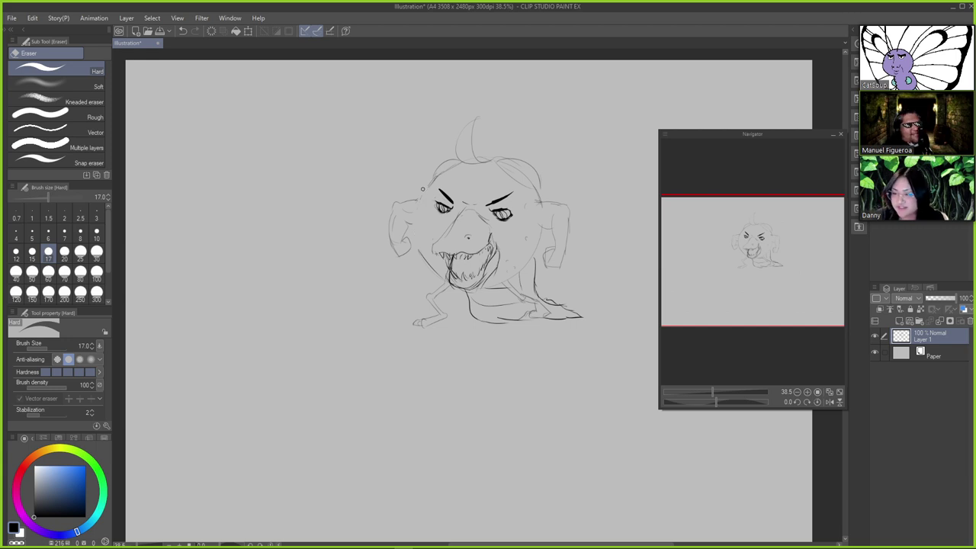
Redraw the left-hand contour of the face as a bolder line from the brow down to the jaw, undoing failed strokes
{"action": "key", "text": "p"}
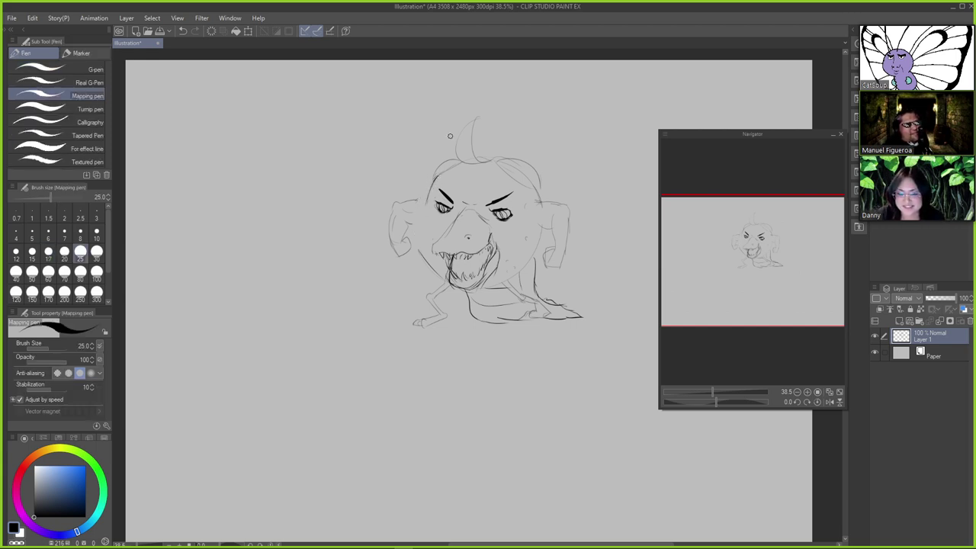
{"action": "left_click_drag", "start_coordinate": [428, 199], "coordinate": [422, 252]}
{"action": "key", "text": "ctrl+z"}
{"action": "key", "text": "ctrl+z"}
{"action": "left_click_drag", "start_coordinate": [430, 200], "coordinate": [421, 258]}
{"action": "key", "text": "ctrl+z"}
{"action": "key", "text": "ctrl+z"}
{"action": "mouse_move", "coordinate": [429, 197]}
{"action": "left_mouse_down"}
{"action": "mouse_move", "coordinate": [434, 253]}
{"action": "mouse_move", "coordinate": [432, 188]}
{"action": "mouse_move", "coordinate": [420, 213]}
{"action": "mouse_move", "coordinate": [446, 235]}
{"action": "mouse_move", "coordinate": [449, 191]}
{"action": "mouse_move", "coordinate": [471, 249]}
{"action": "mouse_move", "coordinate": [423, 256]}
{"action": "mouse_move", "coordinate": [418, 248]}
{"action": "mouse_move", "coordinate": [443, 276]}
{"action": "left_mouse_up"}
{"action": "key", "text": "ctrl+z"}
{"action": "key", "text": "e"}
{"action": "key", "text": "p"}
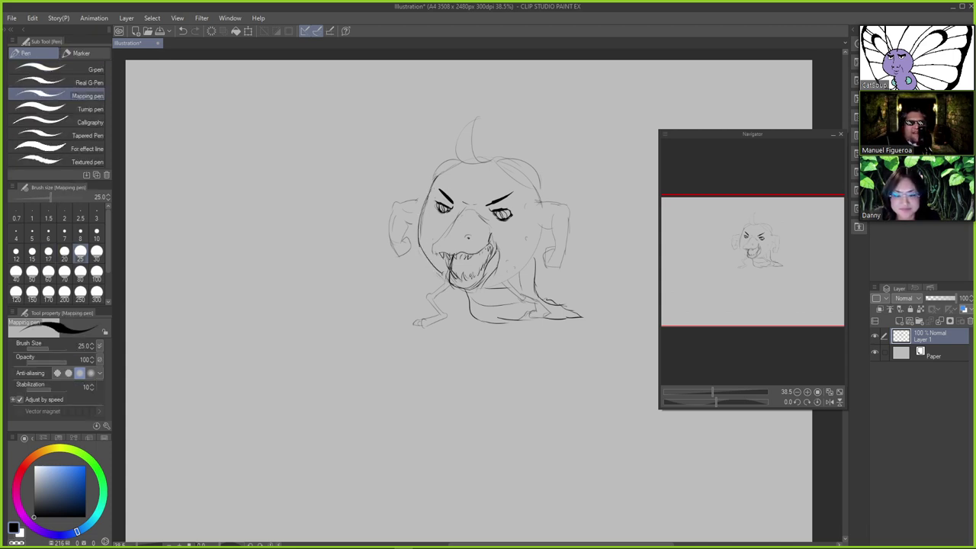
Redraw the body's right-hand contour from the arm down toward the jaw and add small bumps on the forehead and cheeks
{"action": "key", "text": "ctrl+z"}
{"action": "mouse_move", "coordinate": [542, 229]}
{"action": "left_mouse_down"}
{"action": "mouse_move", "coordinate": [523, 270]}
{"action": "mouse_move", "coordinate": [488, 281]}
{"action": "left_mouse_up"}
{"action": "key", "text": "ctrl+z"}
{"action": "key", "text": "ctrl+z"}
{"action": "key", "text": "ctrl+z"}
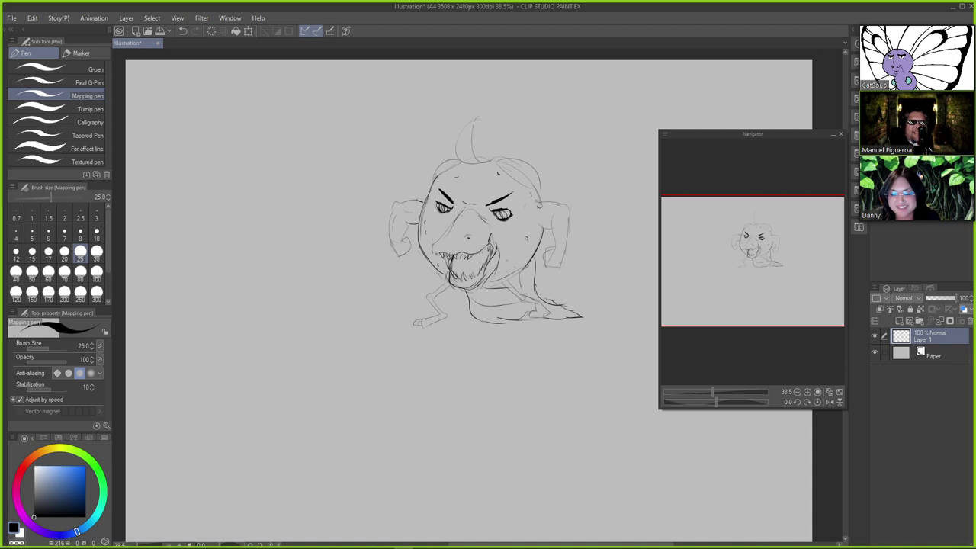
Tidy the body outline and shoulder line where the right-hand arm joins the body
{"action": "key", "text": "e"}
{"action": "key", "text": "p"}
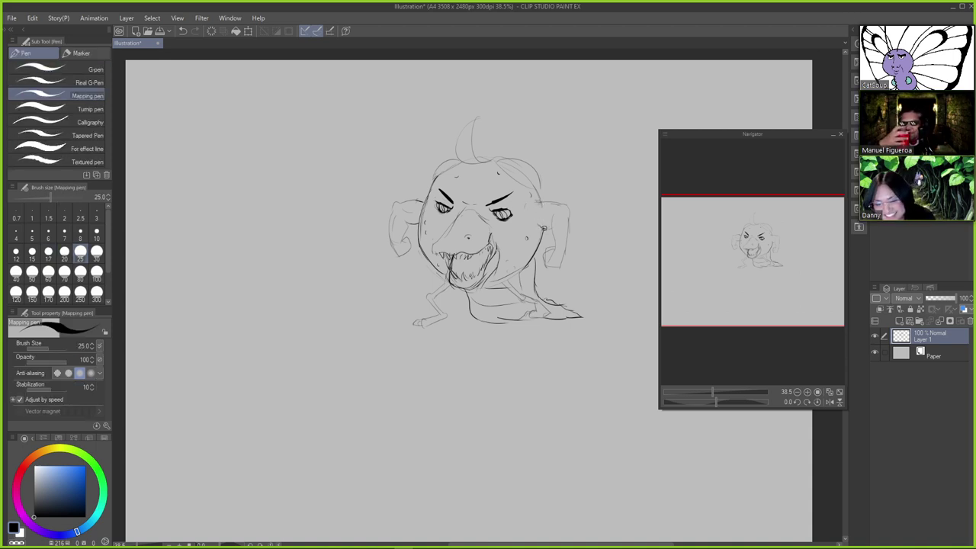
{"action": "key", "text": "e"}
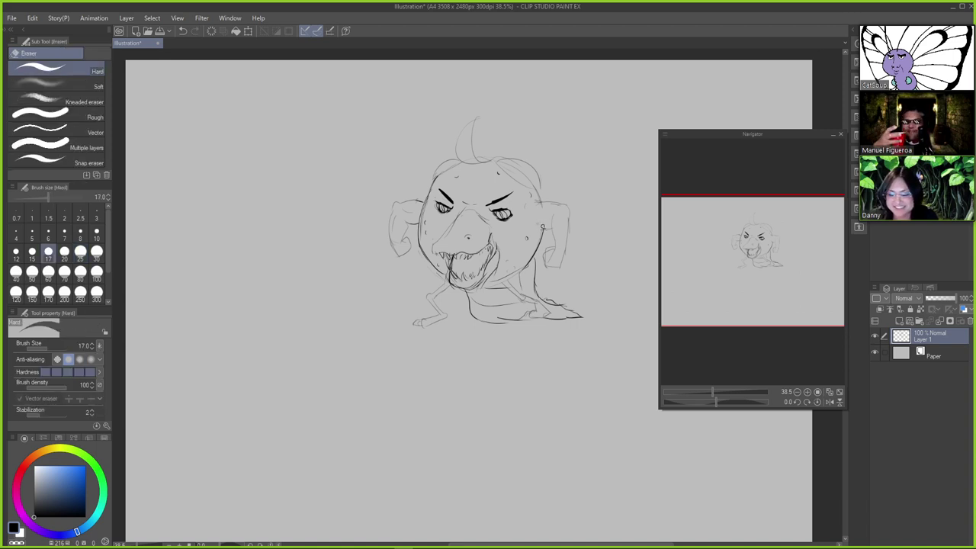
{"action": "key", "text": "p"}
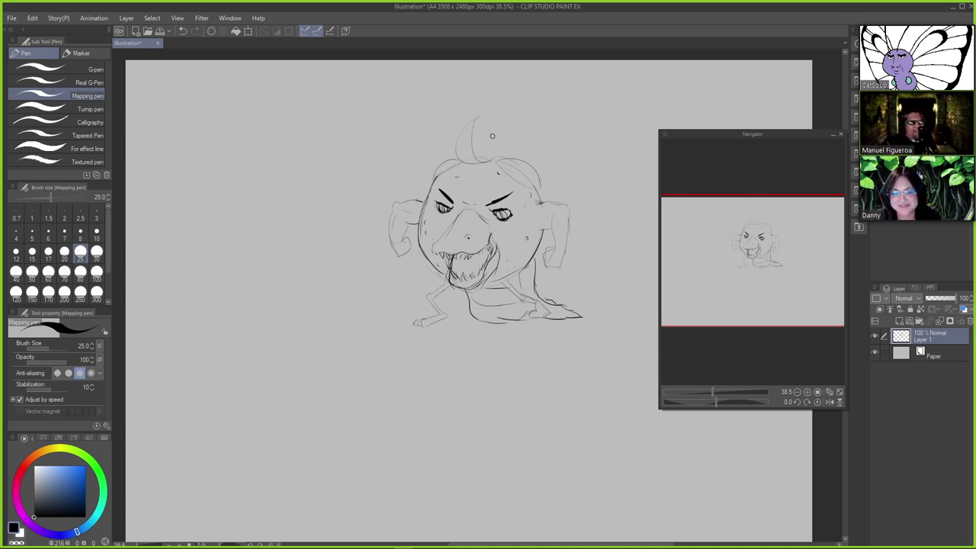
Draw pointed spikes on the head behind the curved crest and add dark claws to both feet
{"action": "mouse_move", "coordinate": [494, 151]}
{"action": "left_mouse_down"}
{"action": "mouse_move", "coordinate": [502, 139]}
{"action": "mouse_move", "coordinate": [513, 156]}
{"action": "left_mouse_up"}
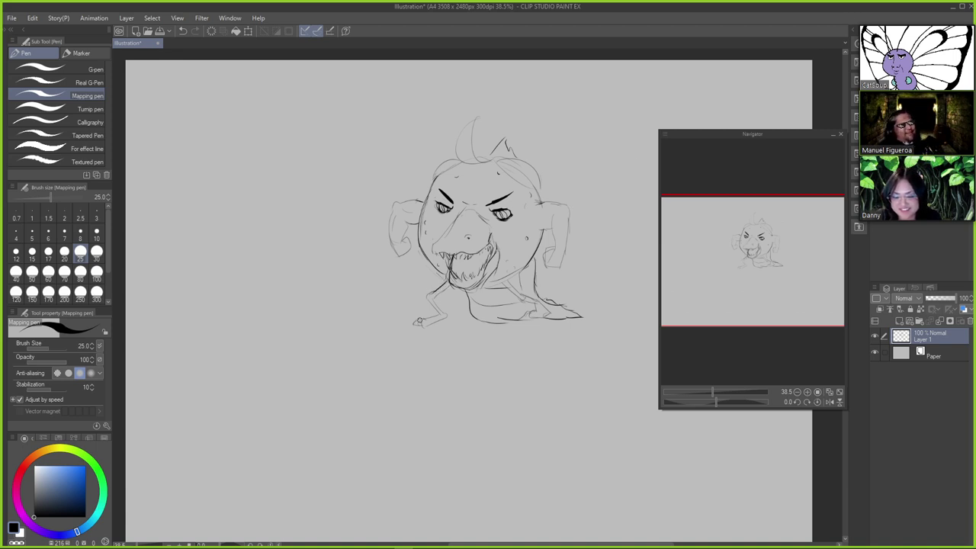
{"action": "key", "text": "ctrl+z"}
{"action": "left_click_drag", "start_coordinate": [423, 322], "coordinate": [418, 326]}
{"action": "key", "text": "ctrl+z"}
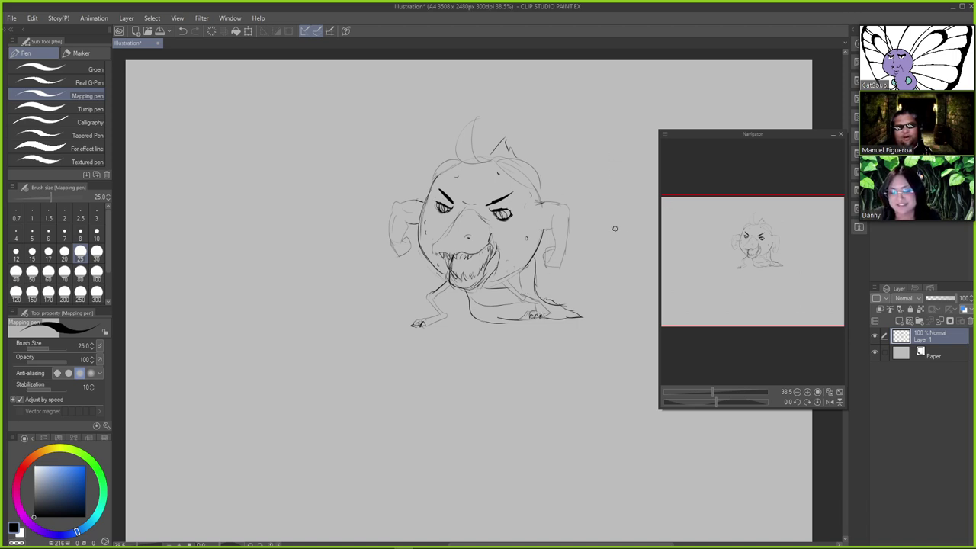
Move the whole monster drawing to the upper-left corner of the canvas
{"action": "key", "text": "ctrl+t"}
{"action": "mouse_move", "coordinate": [538, 216]}
{"action": "left_mouse_down"}
{"action": "mouse_move", "coordinate": [488, 185]}
{"action": "mouse_move", "coordinate": [384, 195]}
{"action": "mouse_move", "coordinate": [330, 184]}
{"action": "left_mouse_up"}
{"action": "mouse_move", "coordinate": [342, 229]}
{"action": "left_mouse_down"}
{"action": "mouse_move", "coordinate": [339, 215]}
{"action": "mouse_move", "coordinate": [330, 218]}
{"action": "left_mouse_up"}
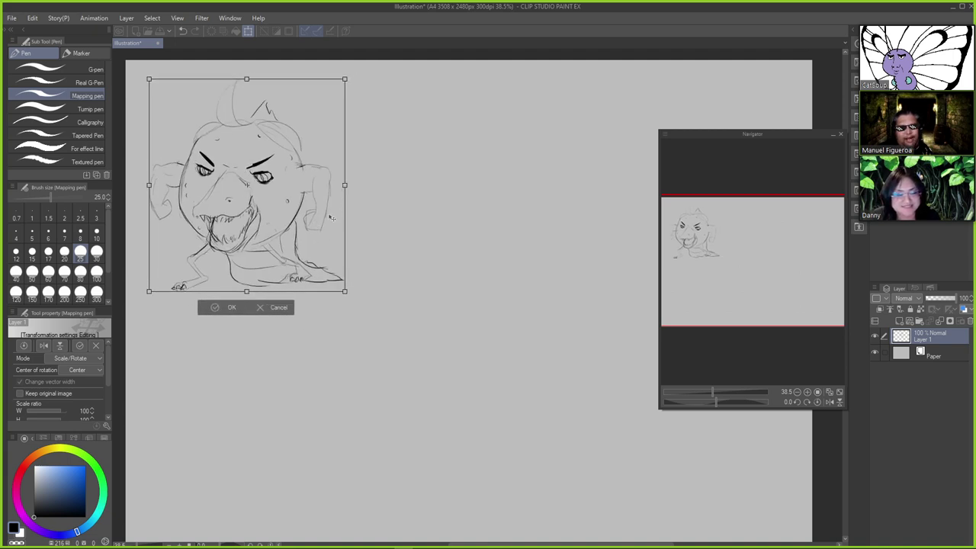
{"action": "key", "text": "Return"}
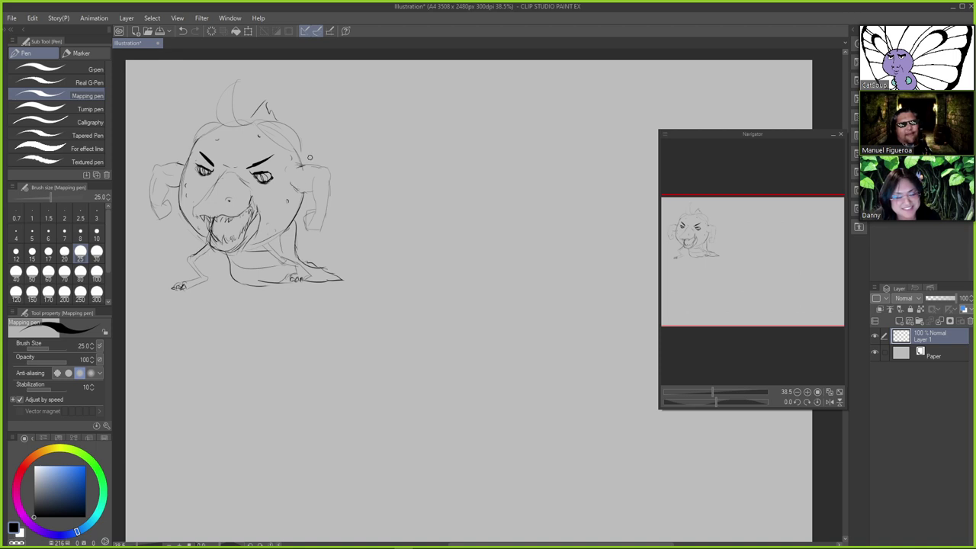
Draw curled fingers on the left-hand hand and darken the pupils of the eyes
{"action": "key", "text": "ctrl+z"}
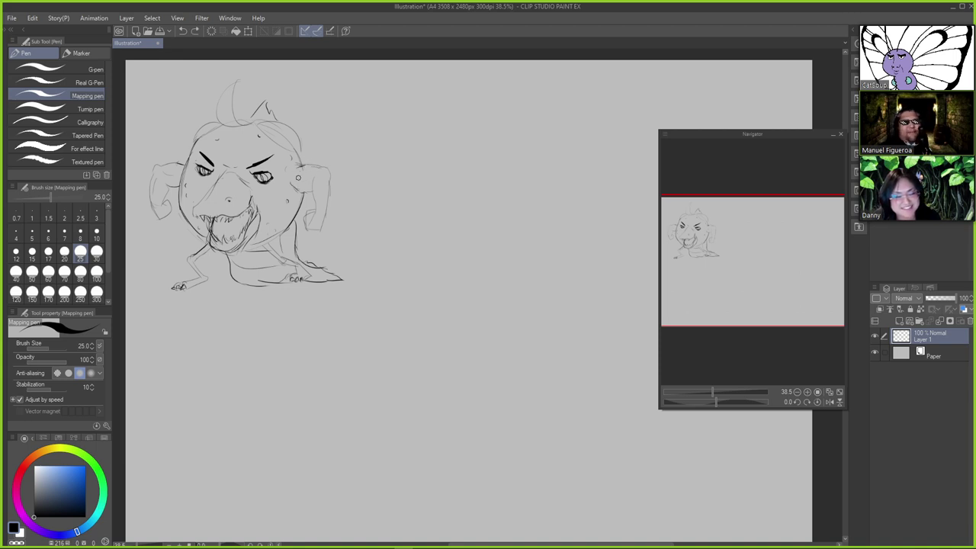
{"action": "key", "text": "ctrl+y"}
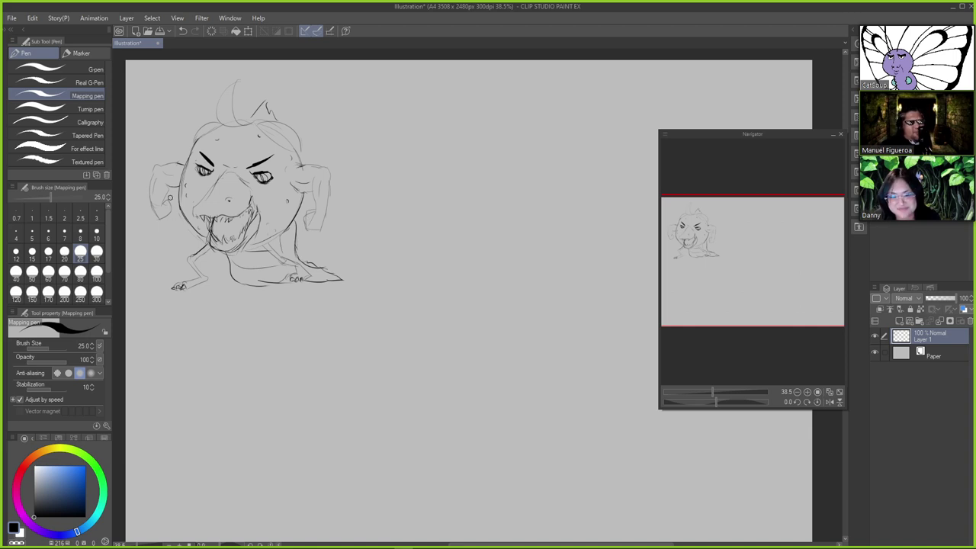
{"action": "key", "text": "ctrl+z"}
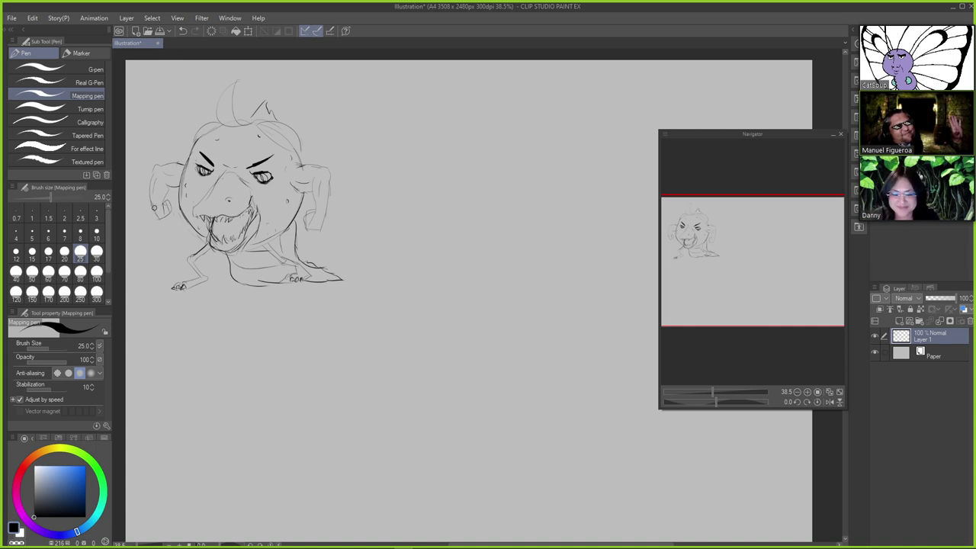
{"action": "left_click_drag", "start_coordinate": [159, 208], "coordinate": [159, 217]}
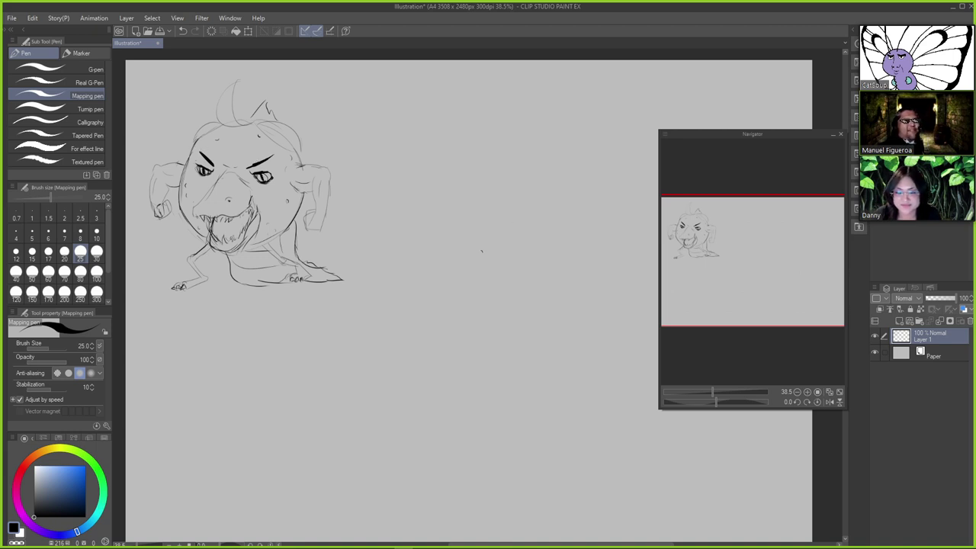
{"action": "key", "text": "ctrl+z"}
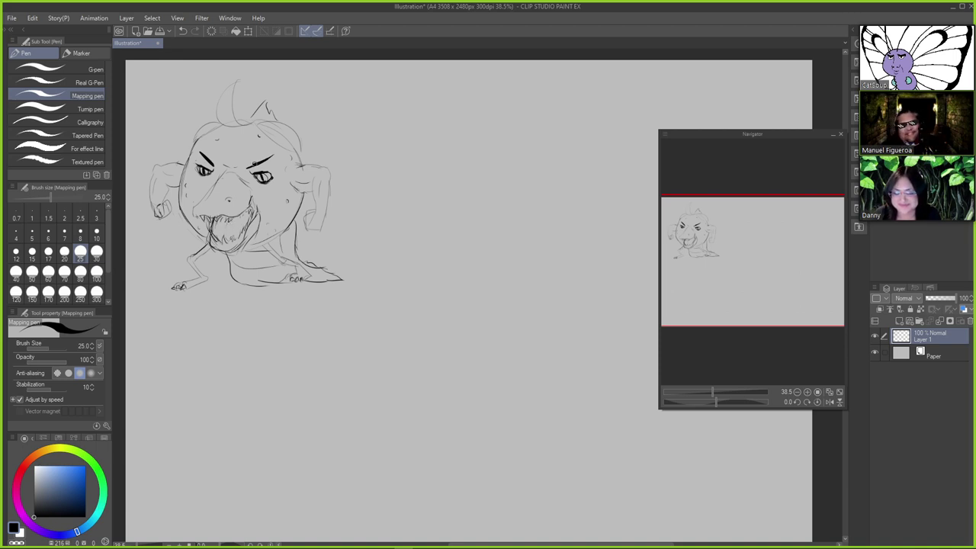
Strengthen the teeth and the jaw's edges and shade the inside corner of the open mouth
{"action": "key", "text": "ctrl+z"}
{"action": "left_click_drag", "start_coordinate": [222, 217], "coordinate": [213, 225]}
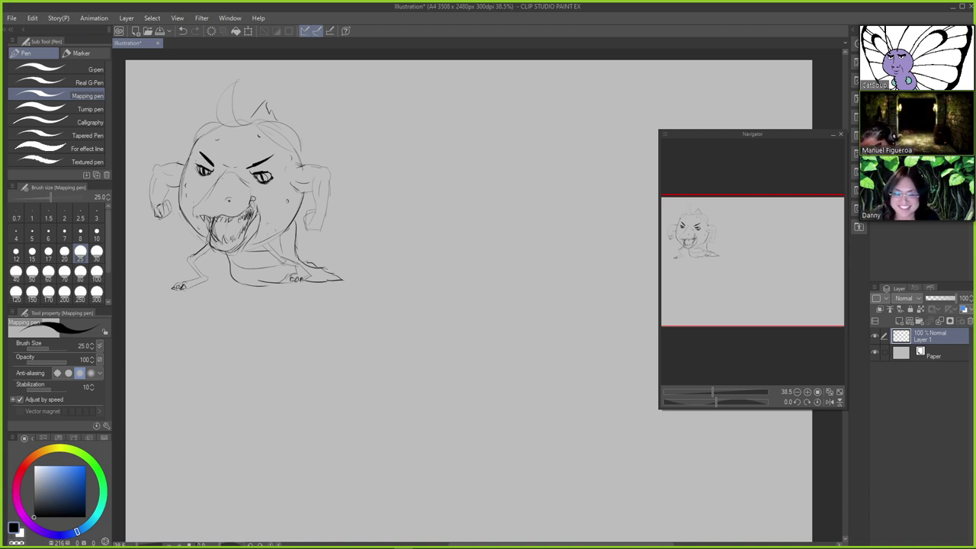
{"action": "mouse_move", "coordinate": [253, 198]}
{"action": "left_mouse_down"}
{"action": "mouse_move", "coordinate": [256, 214]}
{"action": "mouse_move", "coordinate": [209, 238]}
{"action": "left_mouse_up"}
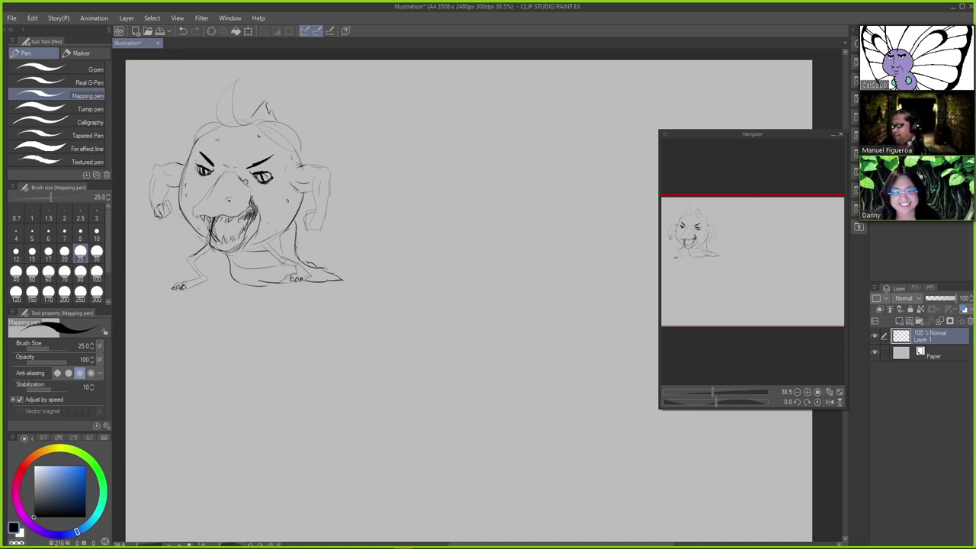
Redraw the snout with a bolder outline from the brow to its tip and replace the small round nostril with slanted nostrils
{"action": "mouse_move", "coordinate": [250, 192]}
{"action": "left_mouse_down"}
{"action": "mouse_move", "coordinate": [245, 207]}
{"action": "mouse_move", "coordinate": [216, 219]}
{"action": "left_mouse_up"}
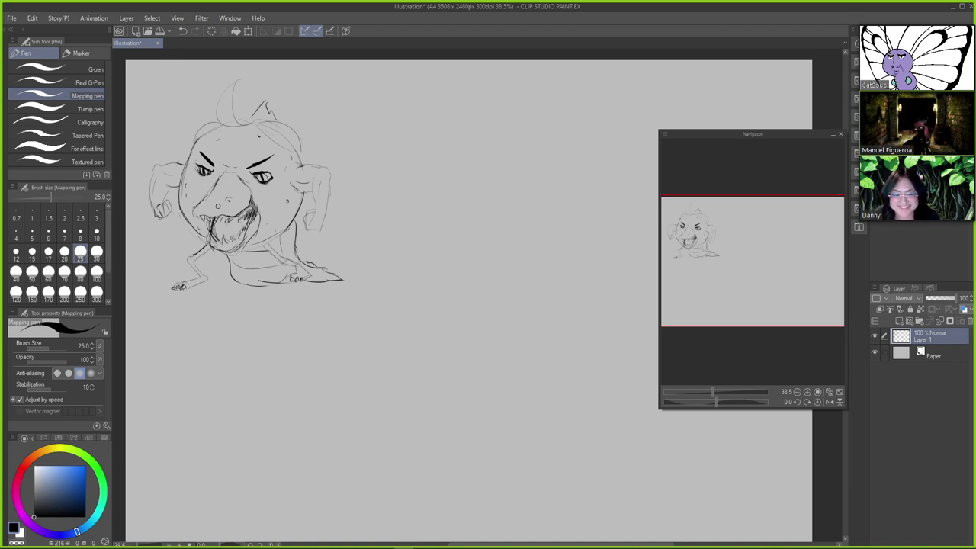
{"action": "key", "text": "e"}
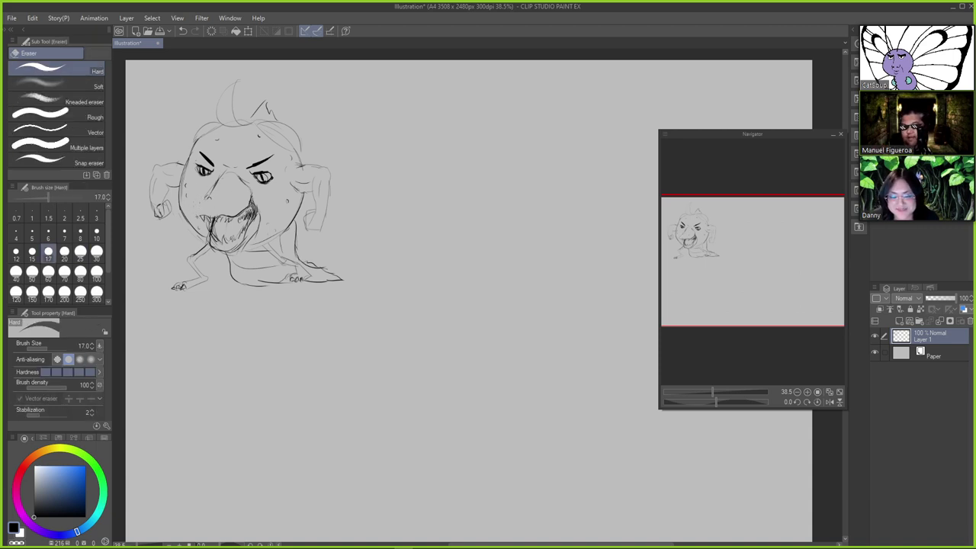
{"action": "key", "text": "p"}
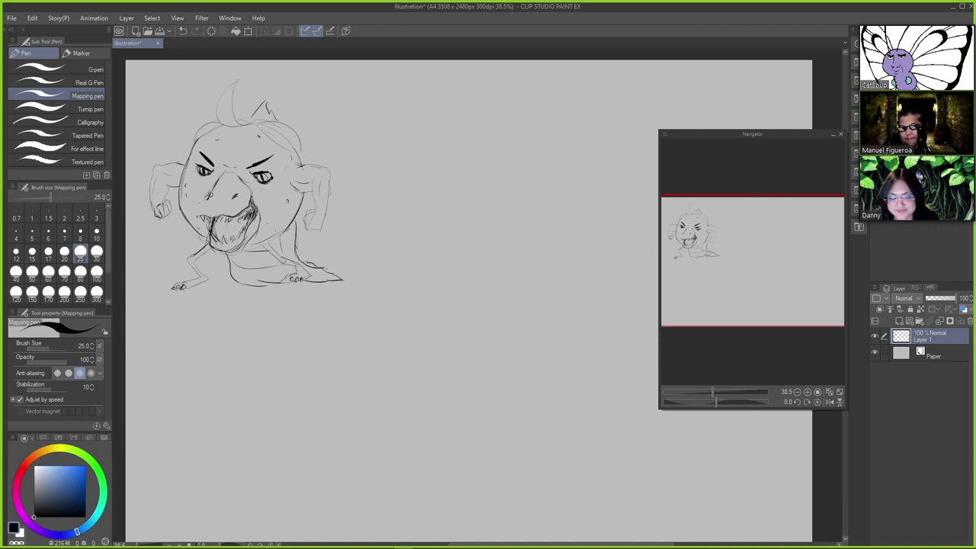
{"action": "left_click_drag", "start_coordinate": [209, 197], "coordinate": [197, 214]}
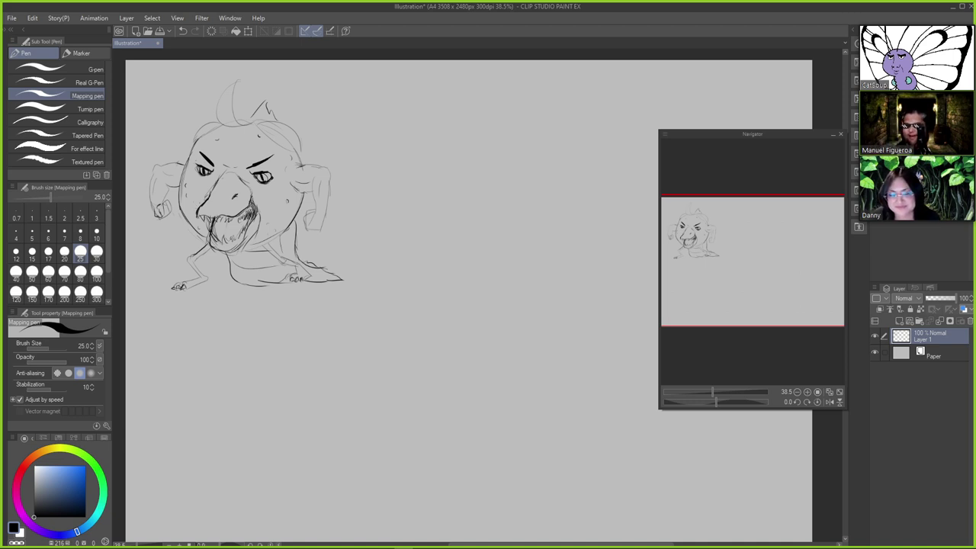
{"action": "key", "text": "e"}
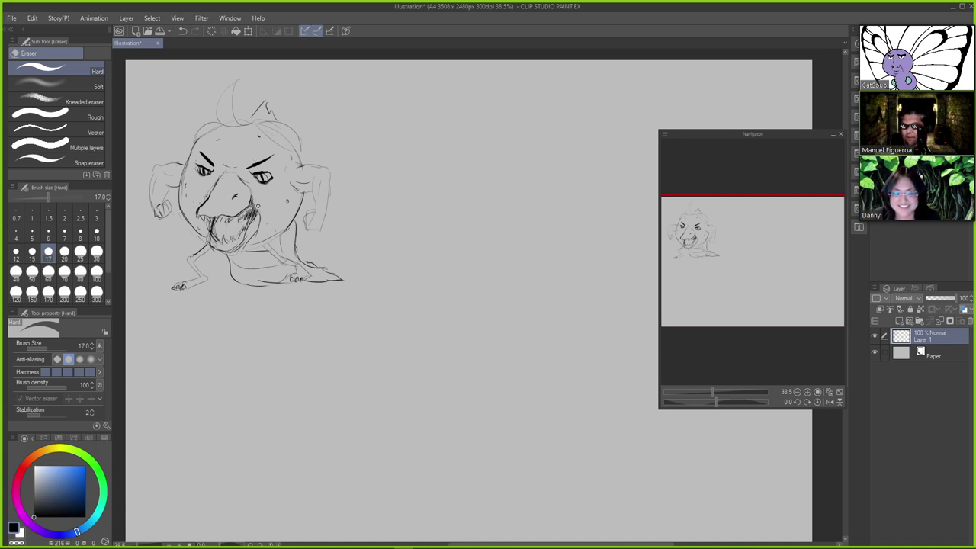
{"action": "key", "text": "p"}
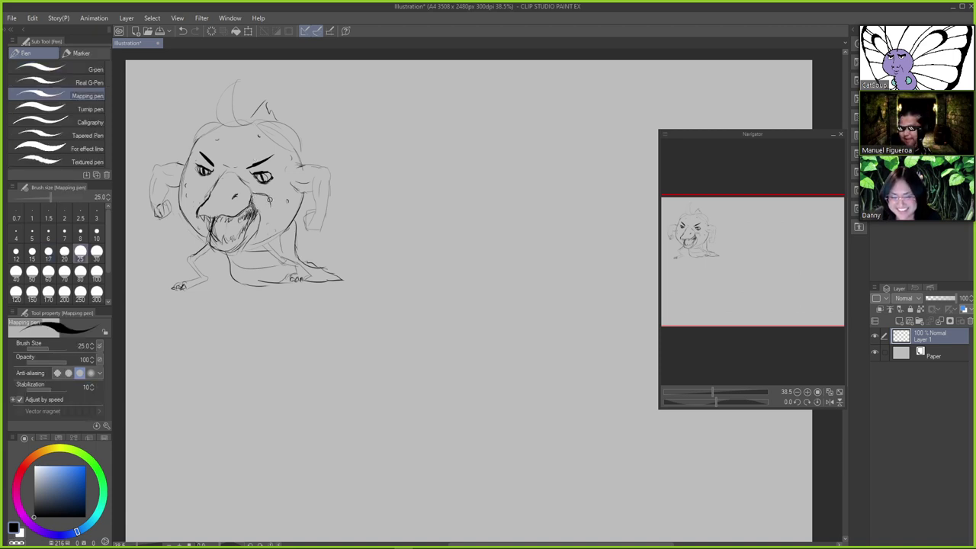
{"action": "key", "text": "e"}
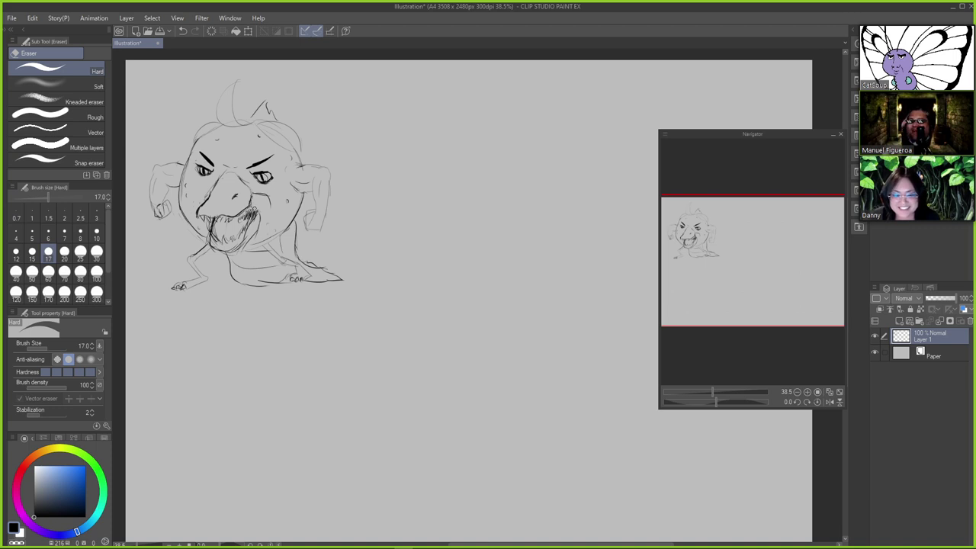
{"action": "key", "text": "p"}
{"action": "key", "text": "ctrl+z"}
{"action": "left_click_drag", "start_coordinate": [269, 202], "coordinate": [257, 218]}
{"action": "key", "text": "ctrl+z"}
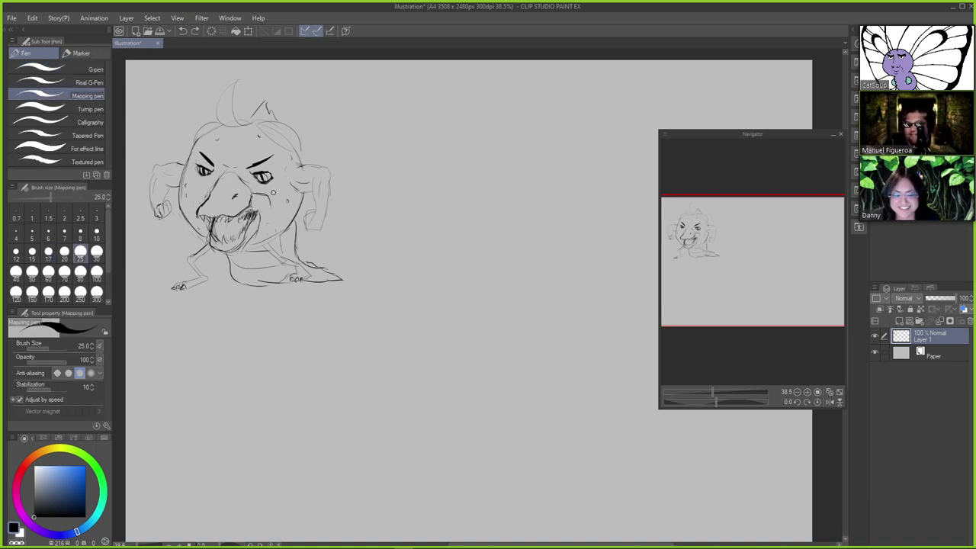
{"action": "key", "text": "ctrl+z"}
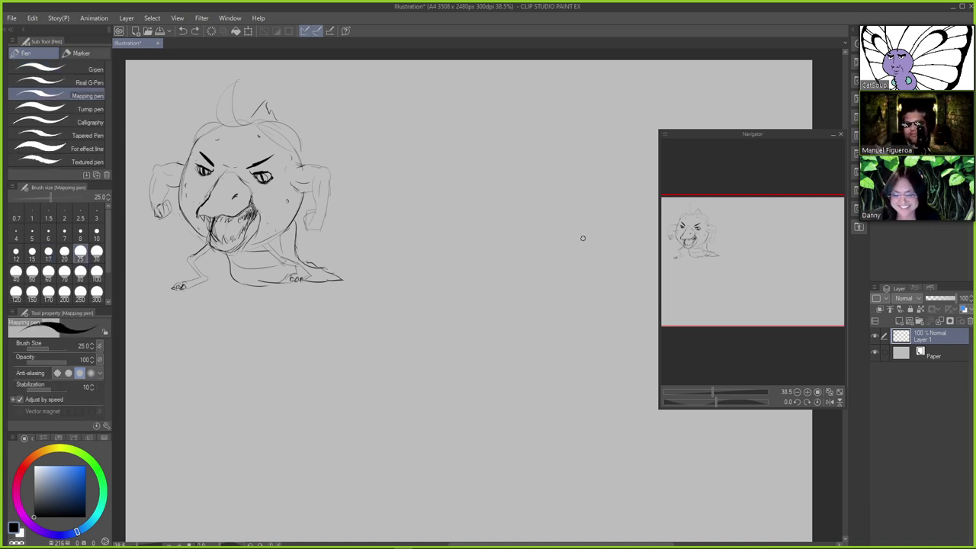
Lasso the snout and open mouth, widen them to about 120%, and clear the selection
{"action": "key", "text": "m"}
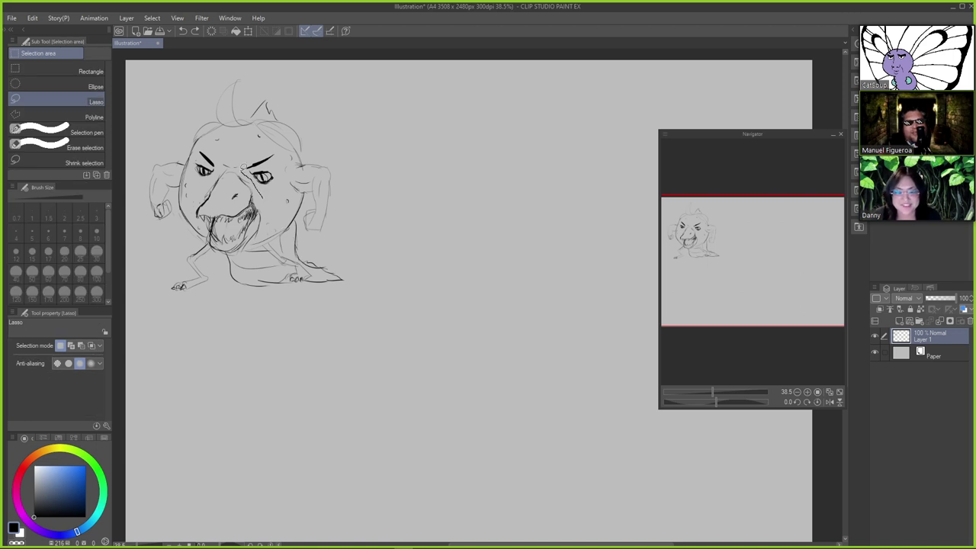
{"action": "mouse_move", "coordinate": [244, 162]}
{"action": "left_mouse_down"}
{"action": "mouse_move", "coordinate": [219, 166]}
{"action": "mouse_move", "coordinate": [198, 198]}
{"action": "mouse_move", "coordinate": [195, 224]}
{"action": "mouse_move", "coordinate": [209, 246]}
{"action": "mouse_move", "coordinate": [233, 257]}
{"action": "mouse_move", "coordinate": [265, 227]}
{"action": "mouse_move", "coordinate": [269, 199]}
{"action": "left_mouse_up"}
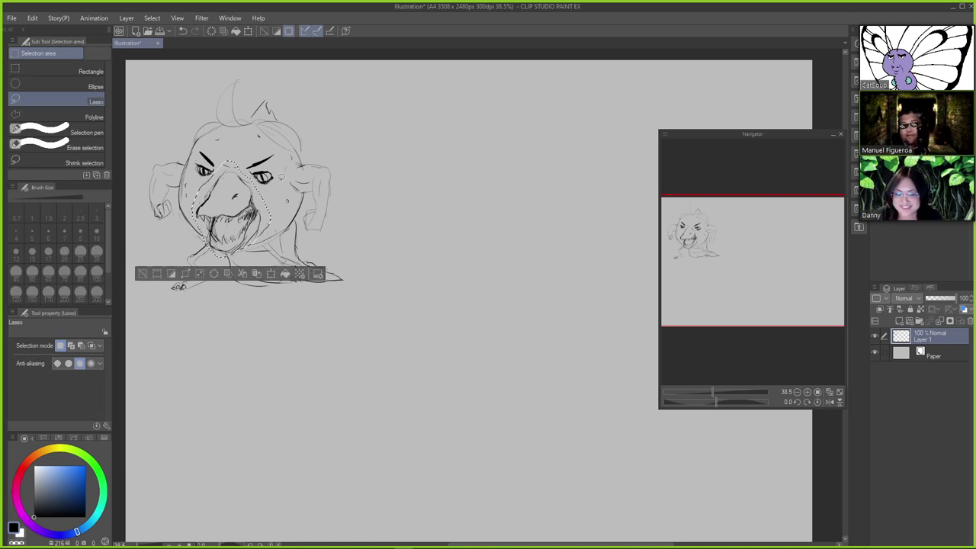
{"action": "key", "text": "ctrl+t"}
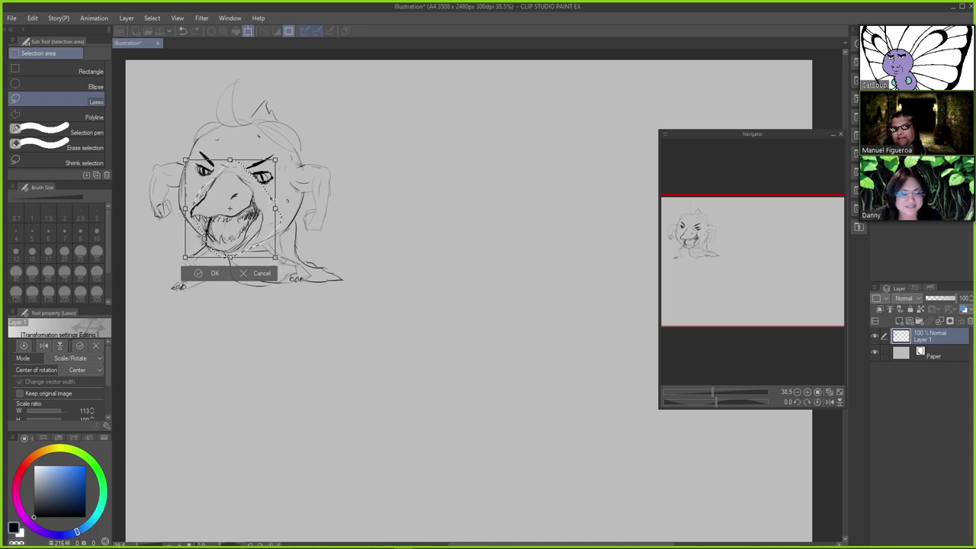
{"action": "left_click_drag", "start_coordinate": [273, 199], "coordinate": [277, 204]}
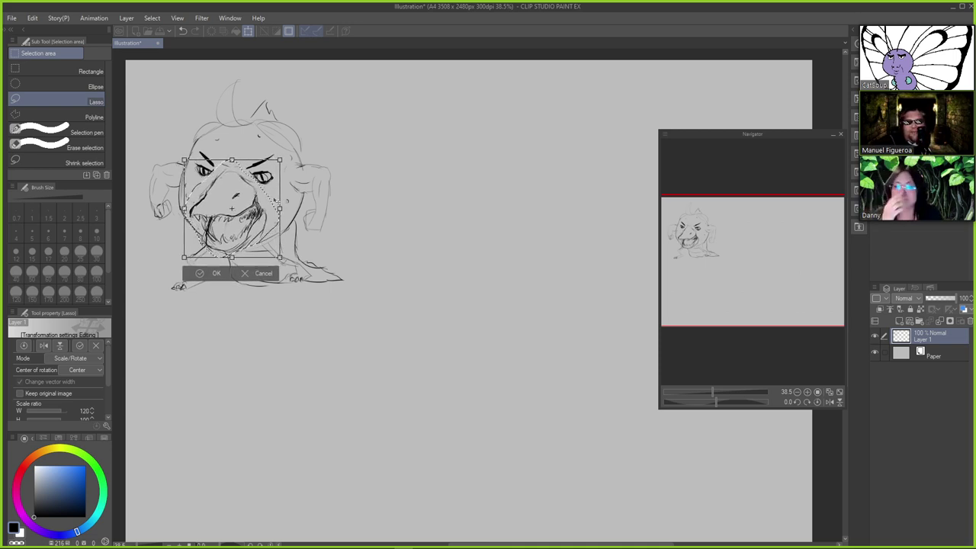
{"action": "key", "text": "Return"}
{"action": "key", "text": "ctrl+d"}
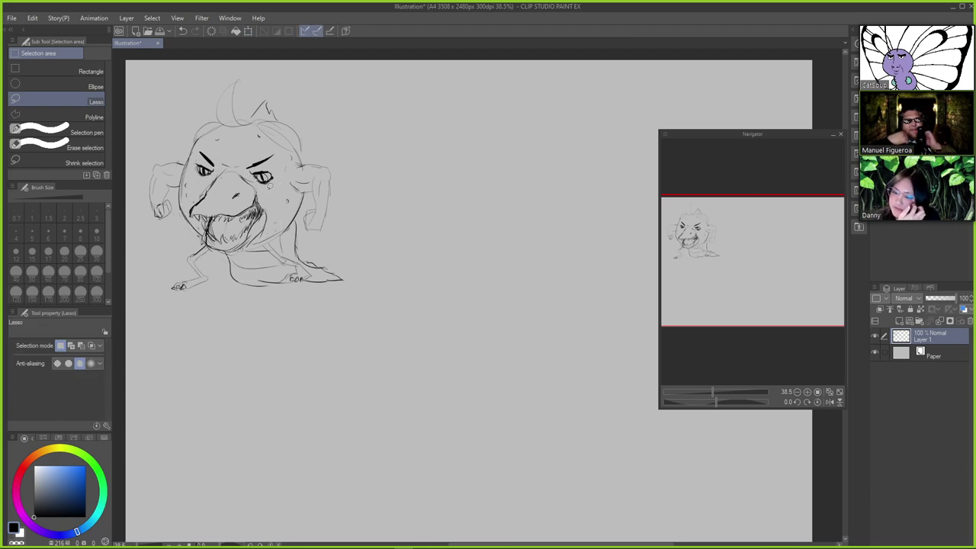
Enlarge each eye together with its eyebrow, scaling the right-hand one to about 128% width
{"action": "mouse_move", "coordinate": [282, 158]}
{"action": "left_mouse_down"}
{"action": "mouse_move", "coordinate": [253, 143]}
{"action": "mouse_move", "coordinate": [247, 163]}
{"action": "mouse_move", "coordinate": [282, 160]}
{"action": "mouse_move", "coordinate": [283, 136]}
{"action": "mouse_move", "coordinate": [294, 163]}
{"action": "mouse_move", "coordinate": [283, 163]}
{"action": "left_mouse_up"}
{"action": "key", "text": "ctrl+t"}
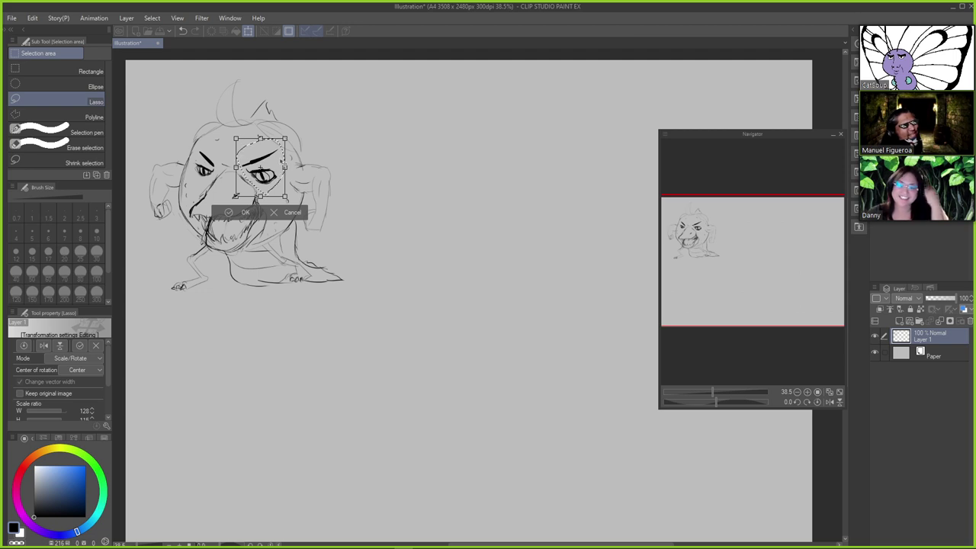
{"action": "key", "text": "Return"}
{"action": "key", "text": "ctrl+d"}
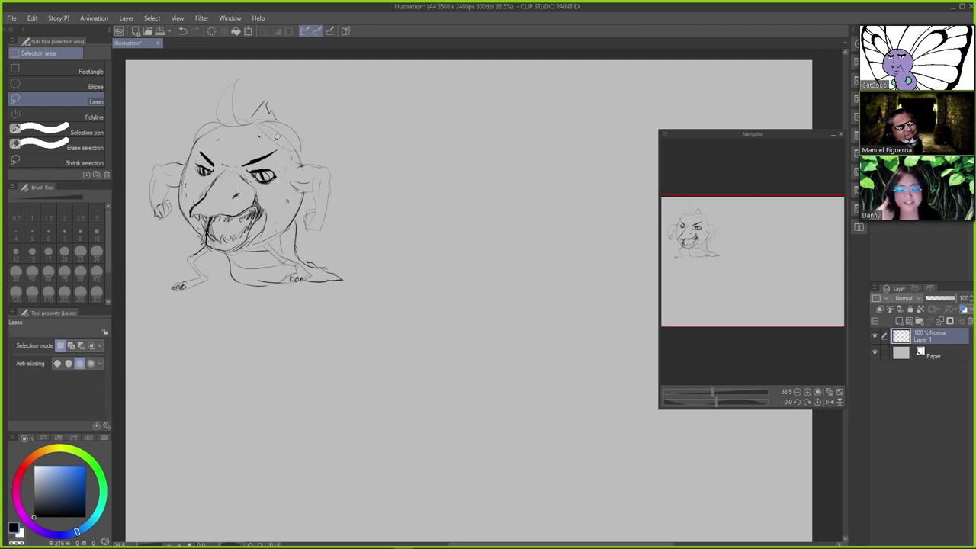
{"action": "mouse_move", "coordinate": [212, 180]}
{"action": "left_mouse_down"}
{"action": "mouse_move", "coordinate": [215, 142]}
{"action": "mouse_move", "coordinate": [211, 170]}
{"action": "mouse_move", "coordinate": [229, 162]}
{"action": "mouse_move", "coordinate": [222, 149]}
{"action": "mouse_move", "coordinate": [230, 153]}
{"action": "mouse_move", "coordinate": [241, 126]}
{"action": "mouse_move", "coordinate": [228, 150]}
{"action": "left_mouse_up"}
{"action": "key", "text": "ctrl+t"}
{"action": "key", "text": "Return"}
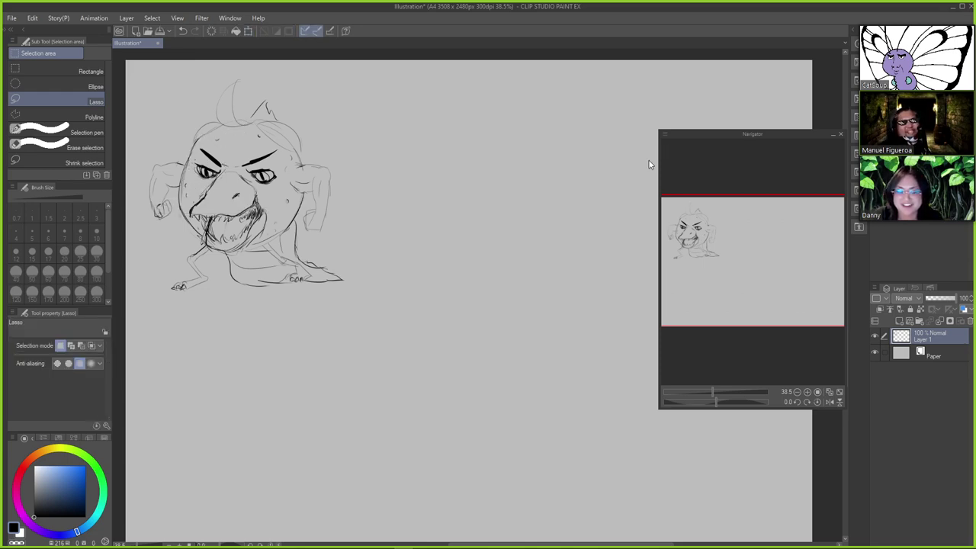
{"action": "key", "text": "ctrl+s"}
{"action": "left_click", "coordinate": [620, 119]}
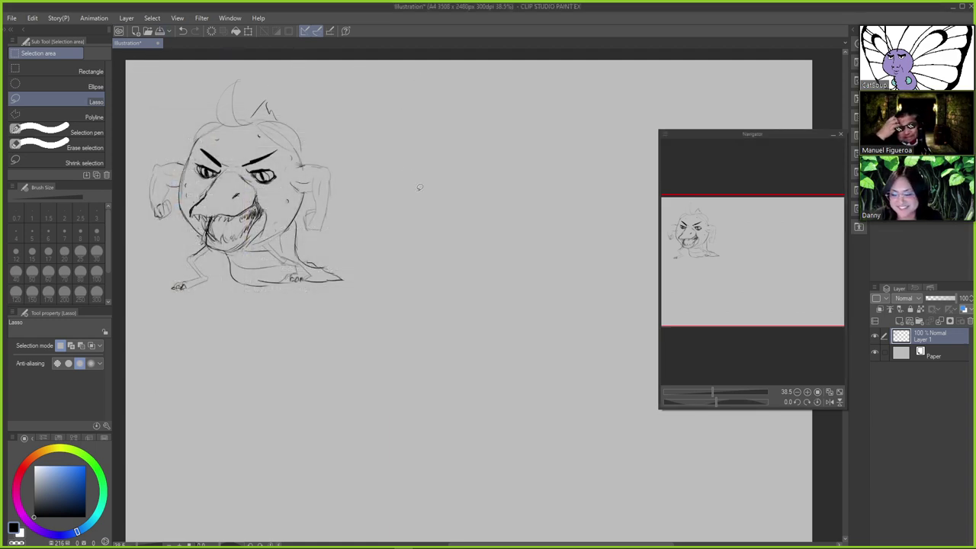
{"action": "key", "text": "ctrl+s"}
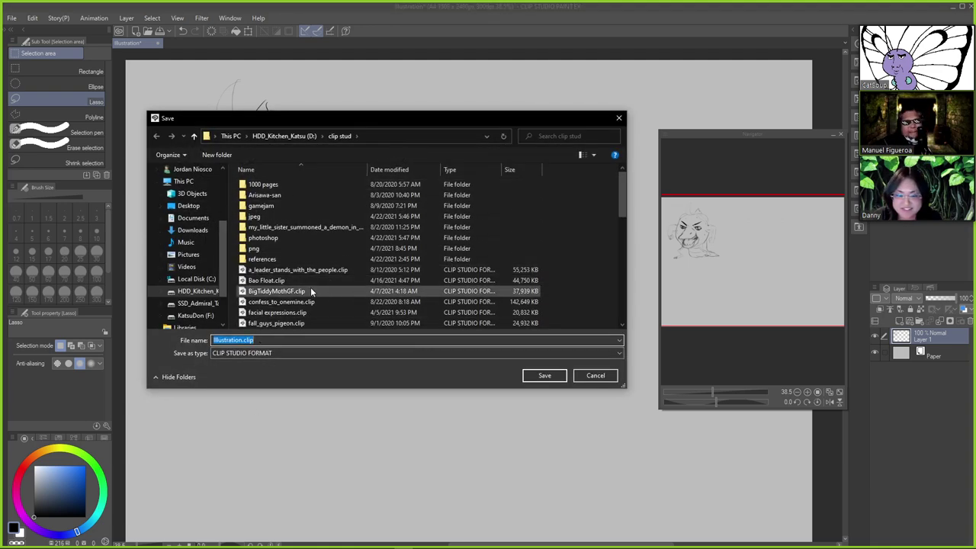
{"action": "type", "text": "fa"}
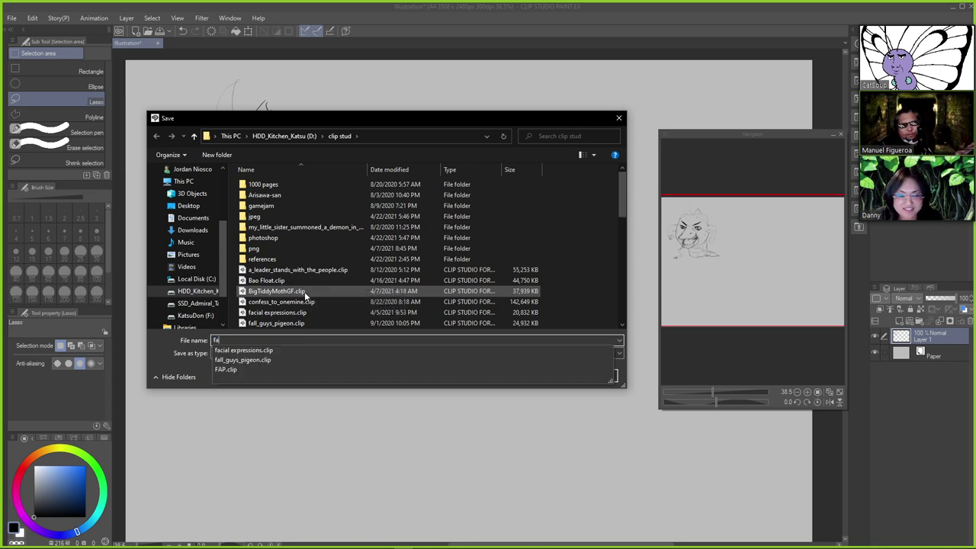
{"action": "left_click", "coordinate": [240, 370]}
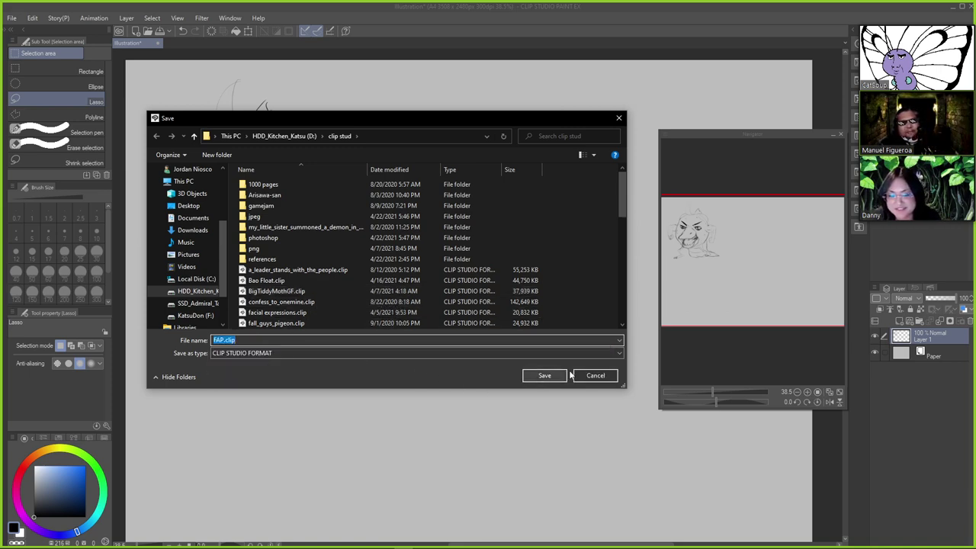
{"action": "left_click", "coordinate": [594, 376]}
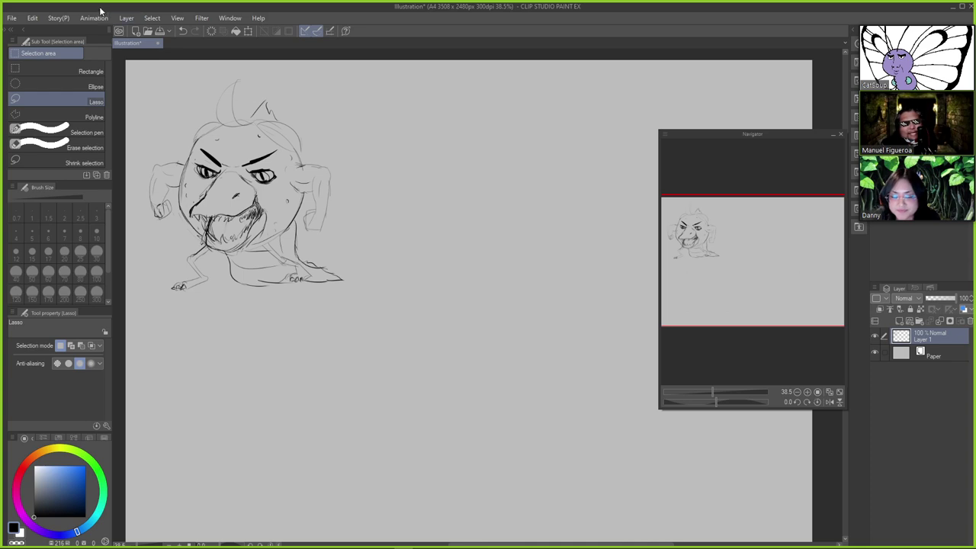
Save the illustration as FAP1.clip in the clip stud folder in CLIP STUDIO FORMAT
{"action": "key", "text": "ctrl+s"}
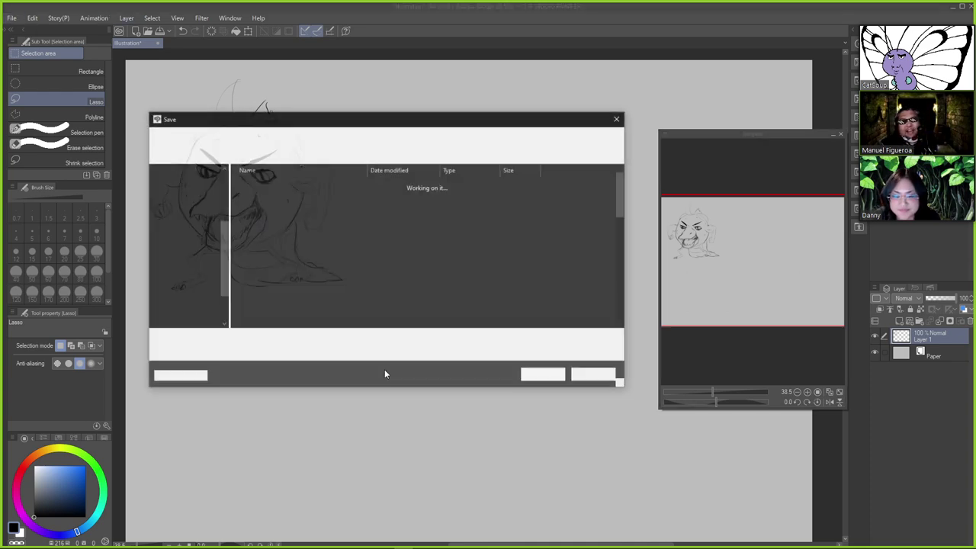
{"action": "type", "text": "d"}
{"action": "key", "text": "BackSpace"}
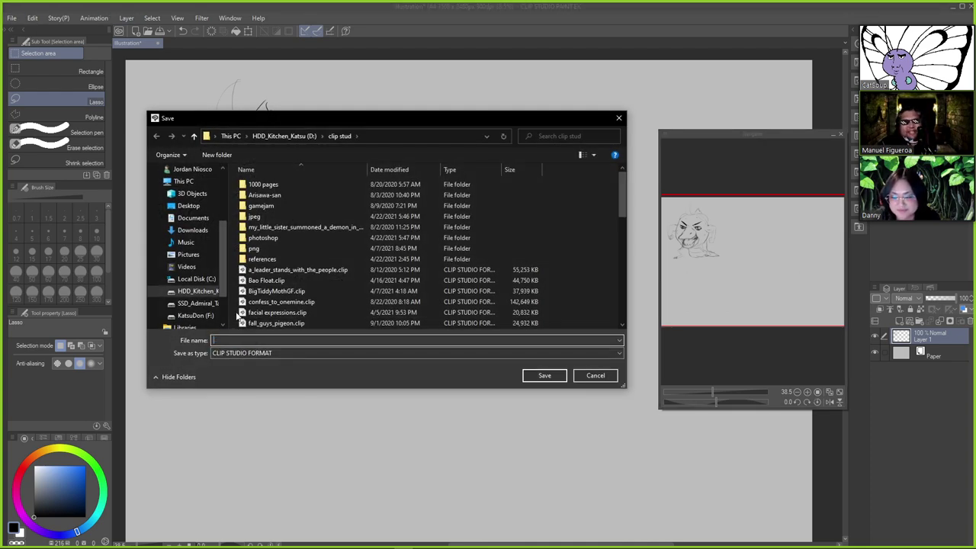
{"action": "type", "text": "fa"}
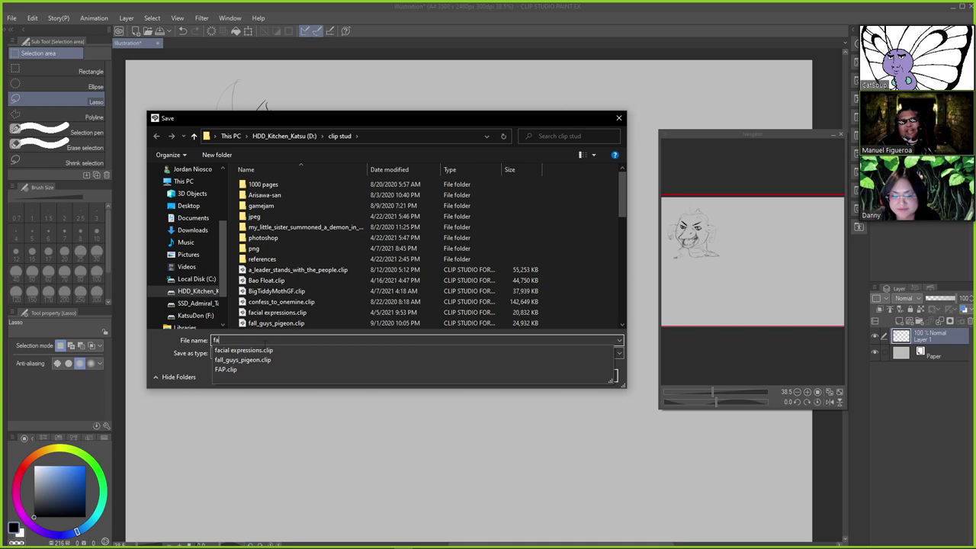
{"action": "left_click", "coordinate": [231, 369]}
{"action": "left_click", "coordinate": [227, 341]}
{"action": "type", "text": "1.clip"}
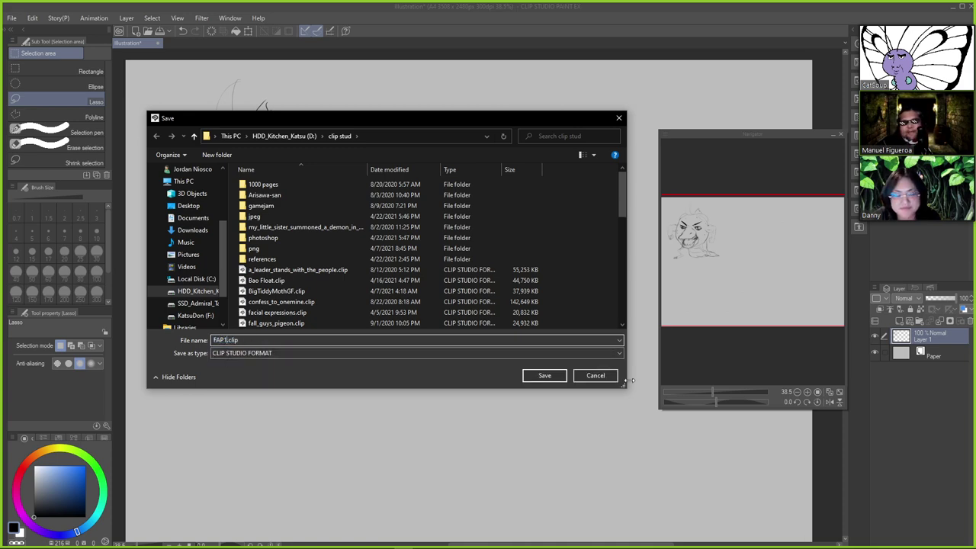
{"action": "left_click", "coordinate": [558, 379]}
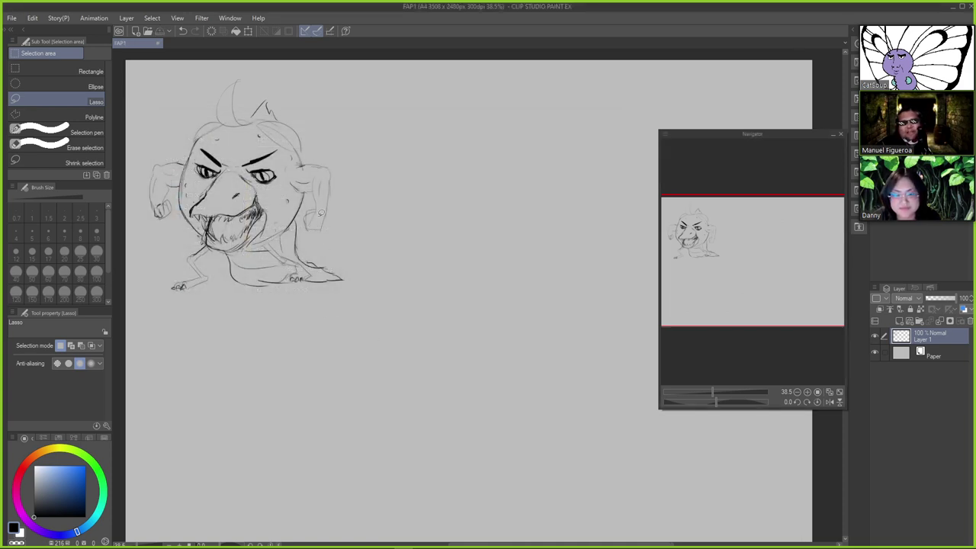
Draw a large upright oval in the empty area to the right of the monster with the Lighter pencil at size 6
{"action": "mouse_move", "coordinate": [565, 251]}
{"action": "left_mouse_down"}
{"action": "mouse_move", "coordinate": [479, 241]}
{"action": "mouse_move", "coordinate": [469, 248]}
{"action": "left_mouse_up"}
{"action": "key", "text": "p"}
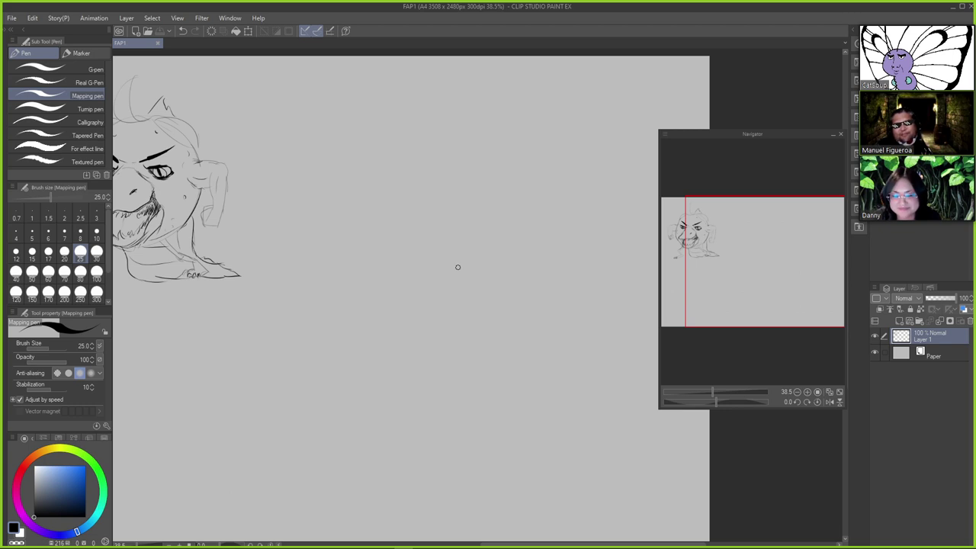
{"action": "key", "text": "bracketright"}
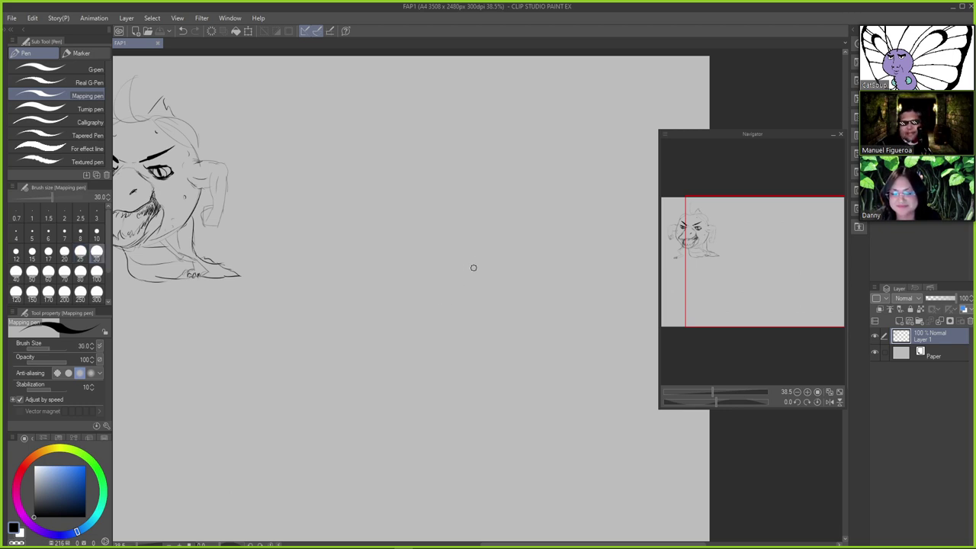
{"action": "key", "text": "bracketleft"}
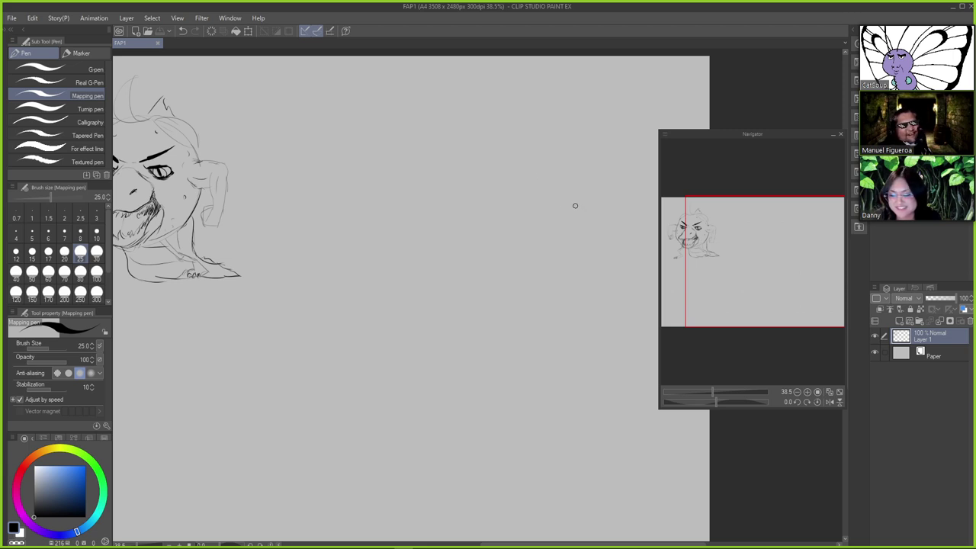
{"action": "mouse_move", "coordinate": [575, 205]}
{"action": "left_mouse_down"}
{"action": "mouse_move", "coordinate": [468, 282]}
{"action": "mouse_move", "coordinate": [596, 241]}
{"action": "mouse_move", "coordinate": [526, 212]}
{"action": "mouse_move", "coordinate": [593, 251]}
{"action": "mouse_move", "coordinate": [563, 207]}
{"action": "left_mouse_up"}
{"action": "key", "text": "ctrl+z"}
{"action": "key", "text": "p"}
{"action": "key", "text": "ctrl+z"}
Sketch a second large, slightly tilted oval above and to the left of the first, overlapping its upper edge
{"action": "mouse_move", "coordinate": [364, 226]}
{"action": "left_mouse_down"}
{"action": "mouse_move", "coordinate": [481, 113]}
{"action": "mouse_move", "coordinate": [423, 104]}
{"action": "left_mouse_up"}
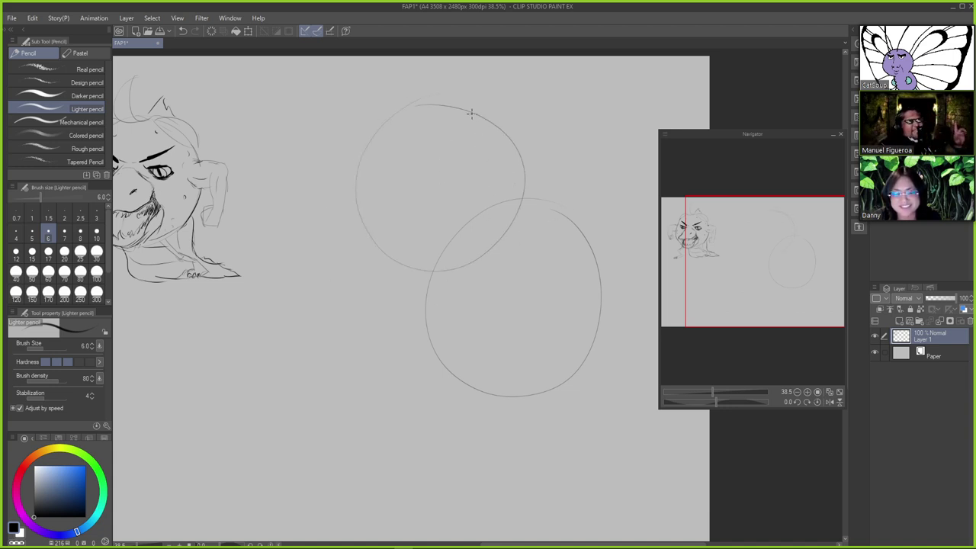
{"action": "key", "text": "ctrl+z"}
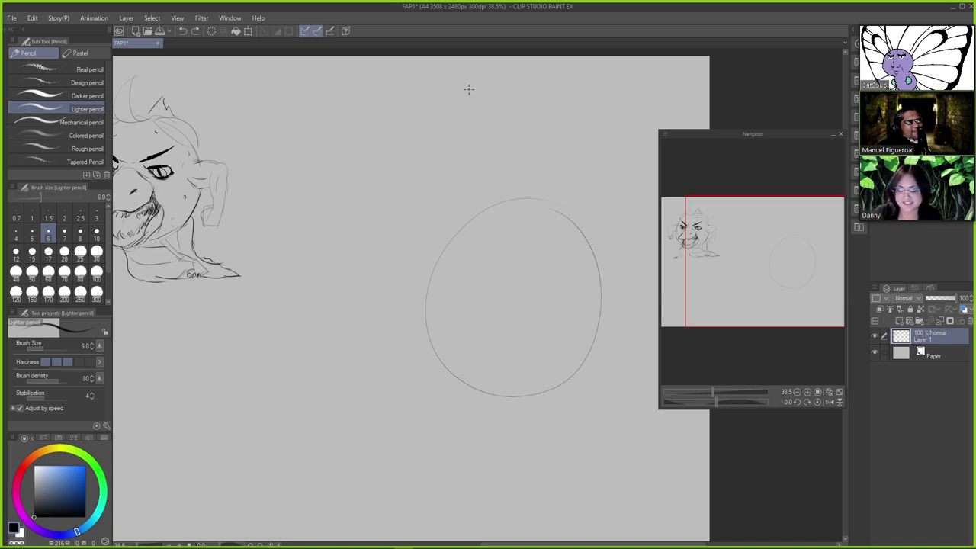
{"action": "mouse_move", "coordinate": [387, 250]}
{"action": "left_mouse_down"}
{"action": "mouse_move", "coordinate": [493, 224]}
{"action": "mouse_move", "coordinate": [498, 109]}
{"action": "left_mouse_up"}
{"action": "key", "text": "ctrl+z"}
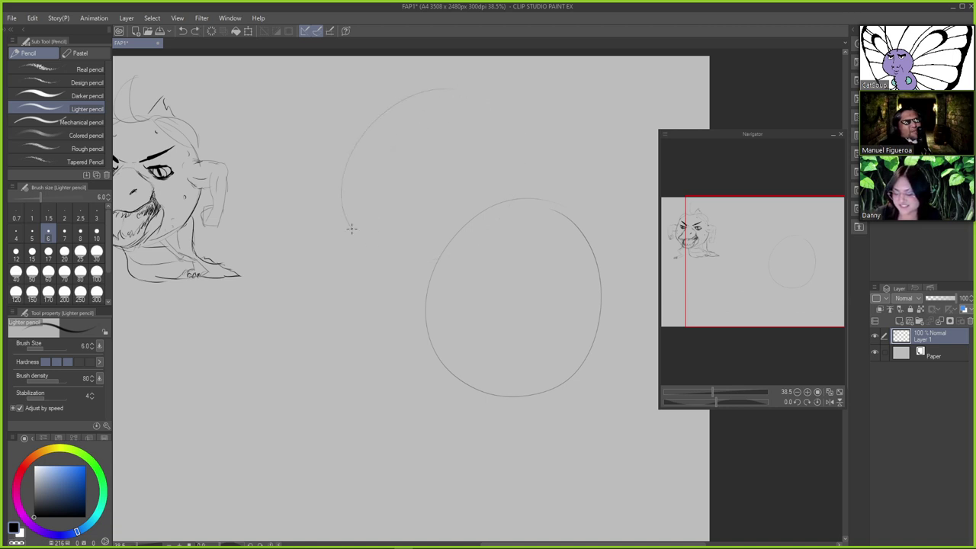
{"action": "mouse_move", "coordinate": [351, 228]}
{"action": "left_mouse_down"}
{"action": "mouse_move", "coordinate": [501, 199]}
{"action": "mouse_move", "coordinate": [403, 101]}
{"action": "left_mouse_up"}
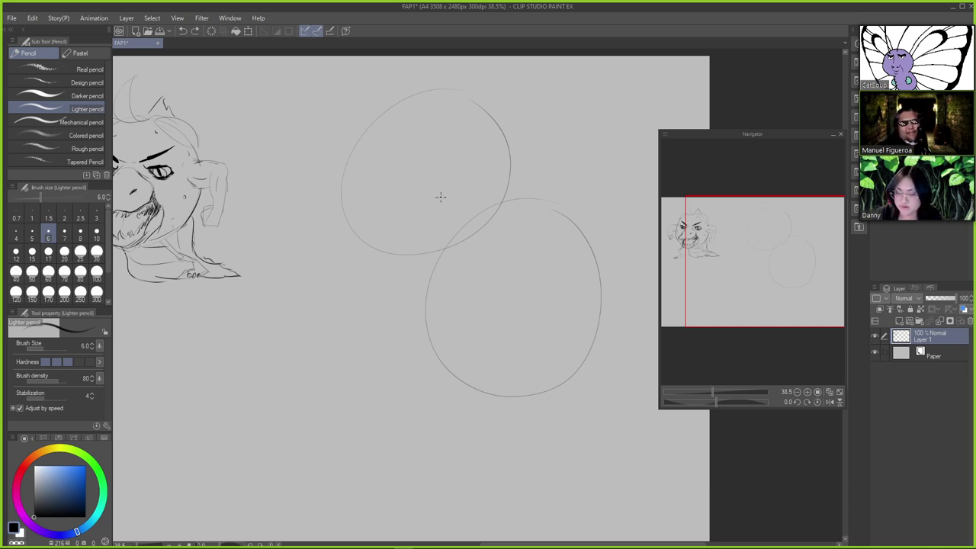
Sketch a small, slanted elongated shape inside the upper oval, just left of where the two ovals overlap
{"action": "left_click_drag", "start_coordinate": [457, 191], "coordinate": [422, 222]}
{"action": "key", "text": "ctrl+z"}
{"action": "key", "text": "ctrl+z"}
{"action": "key", "text": "ctrl+z"}
{"action": "left_click_drag", "start_coordinate": [458, 190], "coordinate": [423, 223]}
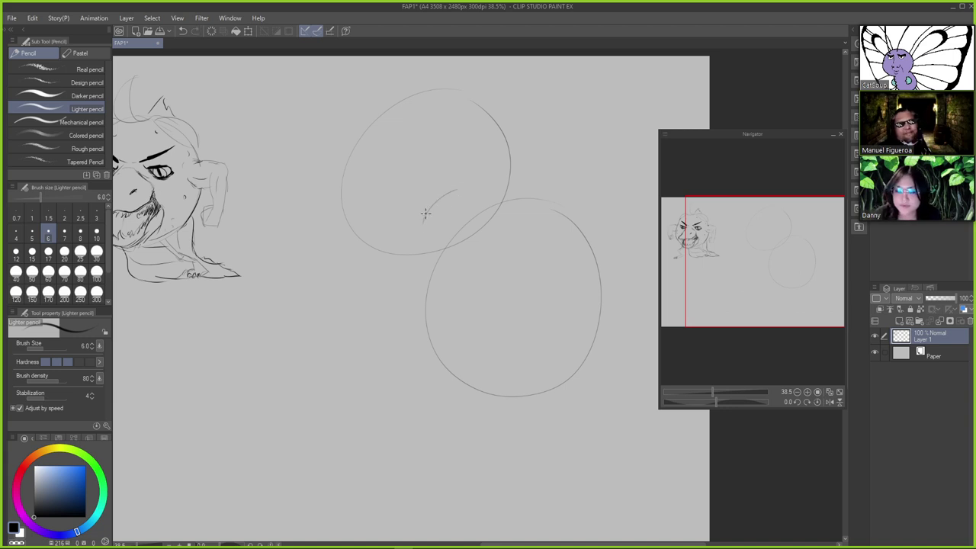
{"action": "key", "text": "ctrl+z"}
{"action": "mouse_move", "coordinate": [460, 190]}
{"action": "left_mouse_down"}
{"action": "mouse_move", "coordinate": [464, 217]}
{"action": "mouse_move", "coordinate": [444, 222]}
{"action": "mouse_move", "coordinate": [462, 200]}
{"action": "mouse_move", "coordinate": [439, 232]}
{"action": "left_mouse_up"}
{"action": "key", "text": "ctrl+z"}
{"action": "key", "text": "ctrl+z"}
{"action": "mouse_move", "coordinate": [441, 194]}
{"action": "left_mouse_down"}
{"action": "mouse_move", "coordinate": [421, 215]}
{"action": "mouse_move", "coordinate": [440, 231]}
{"action": "left_mouse_up"}
{"action": "key", "text": "ctrl+z"}
{"action": "key", "text": "ctrl+z"}
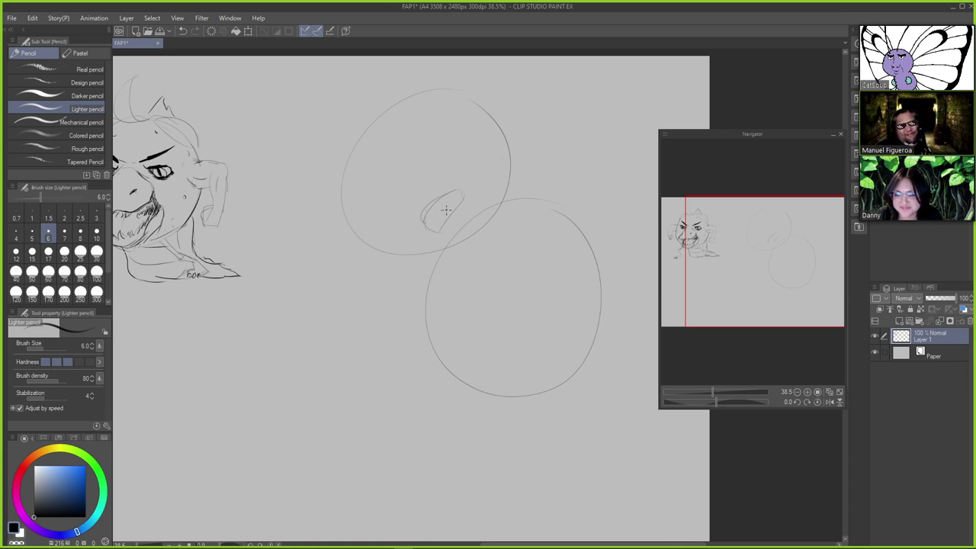
Sketch thin lines running down from the small slanted shape and converging at the lower oval's upper-left edge
{"action": "left_click_drag", "start_coordinate": [450, 211], "coordinate": [439, 264]}
{"action": "key", "text": "ctrl+z"}
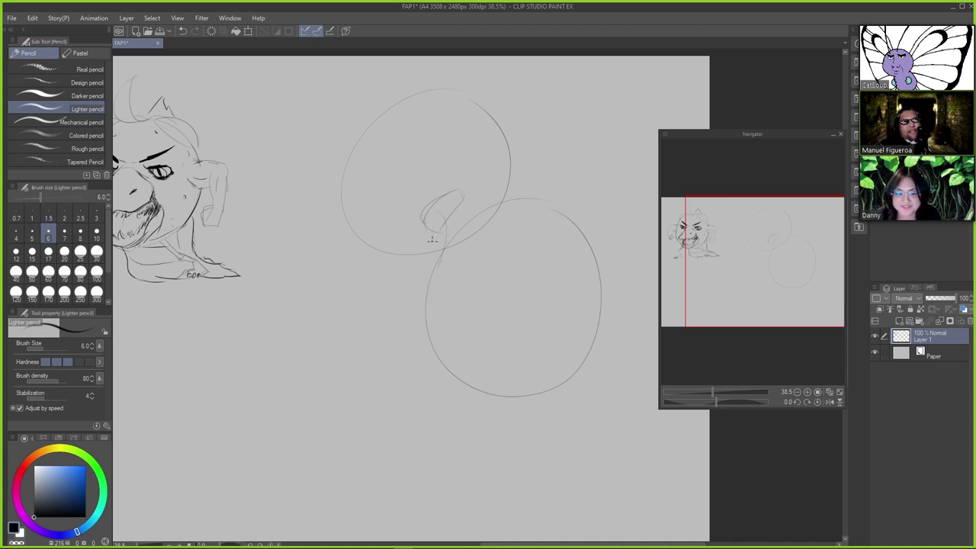
{"action": "key", "text": "ctrl+z"}
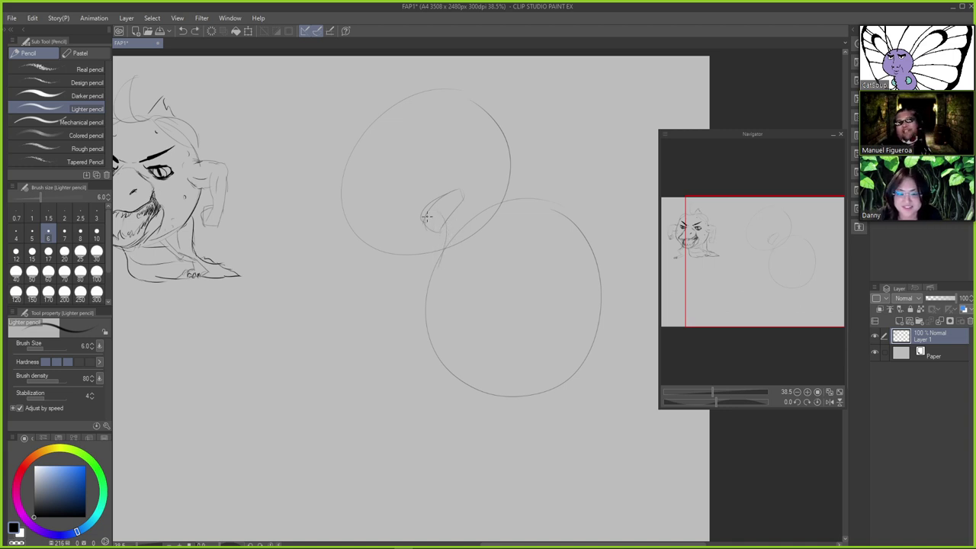
{"action": "mouse_move", "coordinate": [432, 230]}
{"action": "left_mouse_down"}
{"action": "mouse_move", "coordinate": [429, 271]}
{"action": "mouse_move", "coordinate": [435, 261]}
{"action": "left_mouse_up"}
{"action": "key", "text": "ctrl+z"}
{"action": "key", "text": "ctrl+z"}
{"action": "key", "text": "ctrl+z"}
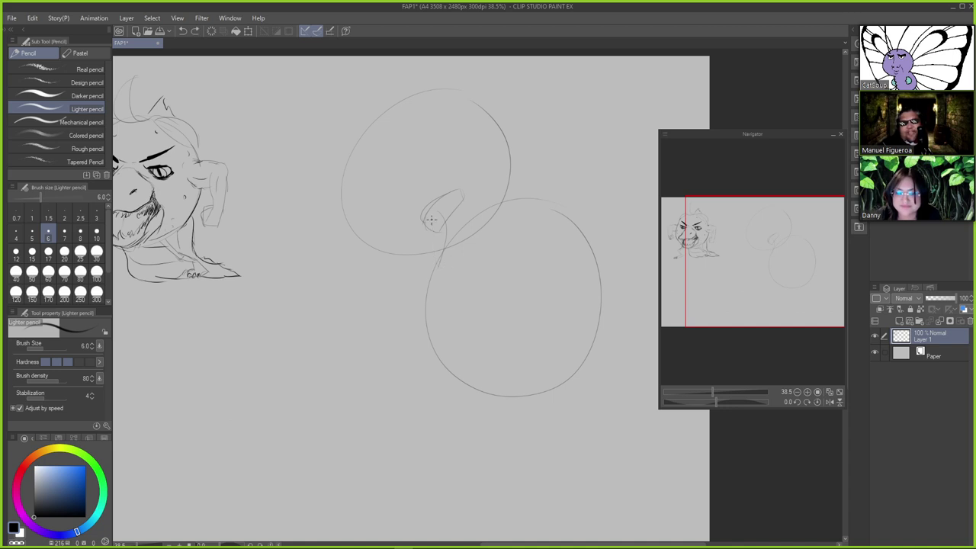
{"action": "left_click_drag", "start_coordinate": [436, 221], "coordinate": [430, 267]}
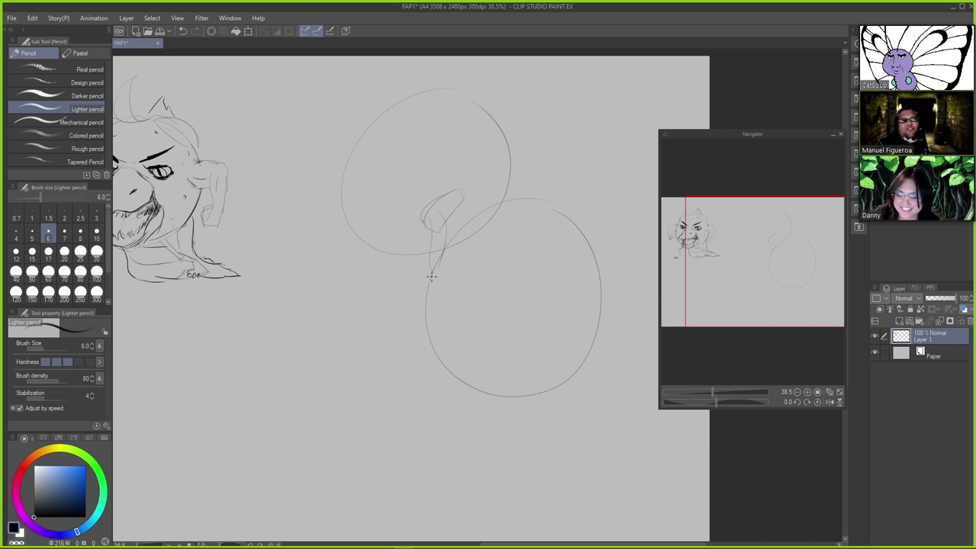
Sketch a pointed collar-like shape along the overlap of the two large ovals, with one tip at the upper right and one at the lower left
{"action": "mouse_move", "coordinate": [509, 176]}
{"action": "left_mouse_down"}
{"action": "mouse_move", "coordinate": [539, 169]}
{"action": "mouse_move", "coordinate": [509, 208]}
{"action": "left_mouse_up"}
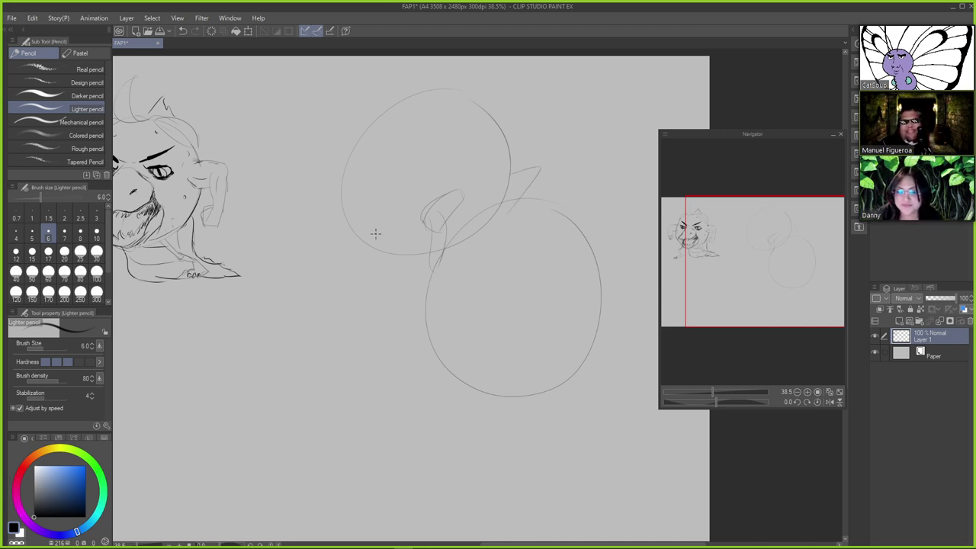
{"action": "left_click_drag", "start_coordinate": [371, 284], "coordinate": [438, 259]}
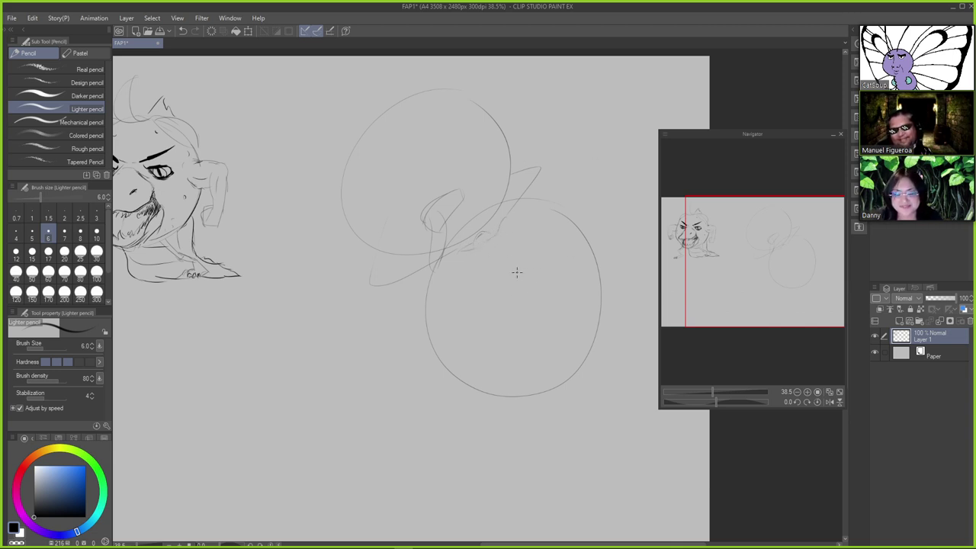
{"action": "key", "text": "ctrl+z"}
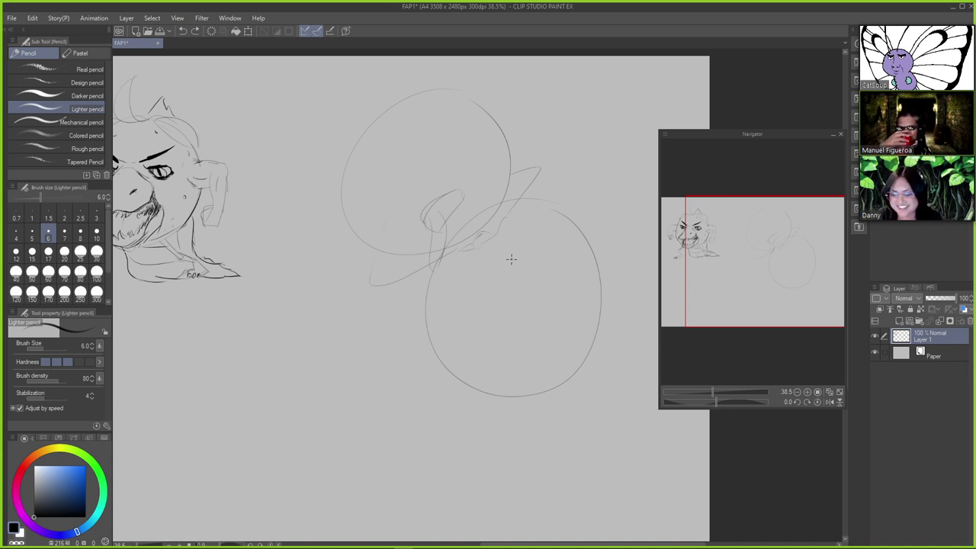
Draw a small tilted oval in the upper part of the lower large oval, with a short accent along its upper-left edge
{"action": "mouse_move", "coordinate": [512, 259]}
{"action": "left_mouse_down"}
{"action": "mouse_move", "coordinate": [527, 258]}
{"action": "mouse_move", "coordinate": [522, 250]}
{"action": "left_mouse_up"}
{"action": "key", "text": "ctrl+z"}
{"action": "key", "text": "ctrl+z"}
{"action": "key", "text": "ctrl+z"}
{"action": "key", "text": "ctrl+z"}
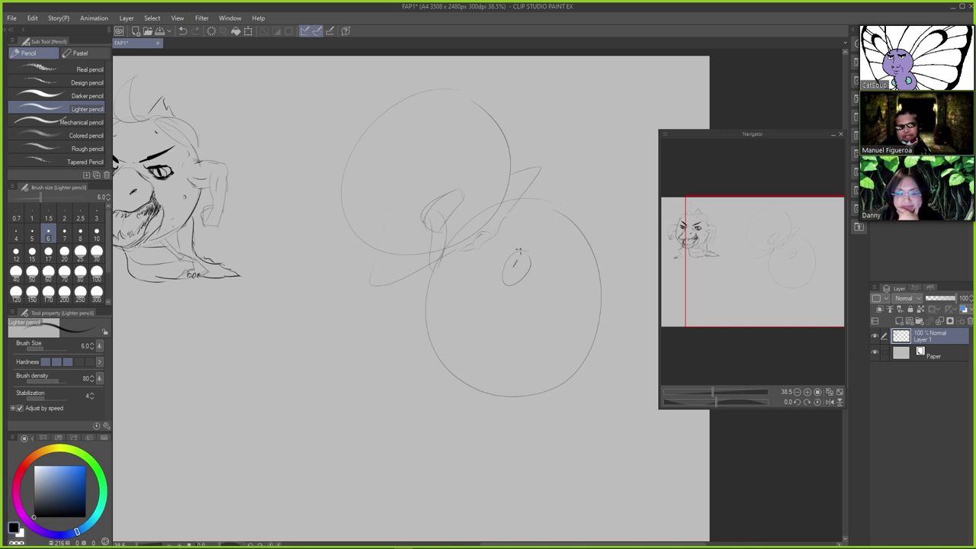
{"action": "key", "text": "ctrl+z"}
{"action": "key", "text": "ctrl+z"}
{"action": "left_click_drag", "start_coordinate": [513, 260], "coordinate": [515, 254]}
{"action": "key", "text": "ctrl+z"}
{"action": "key", "text": "ctrl+z"}
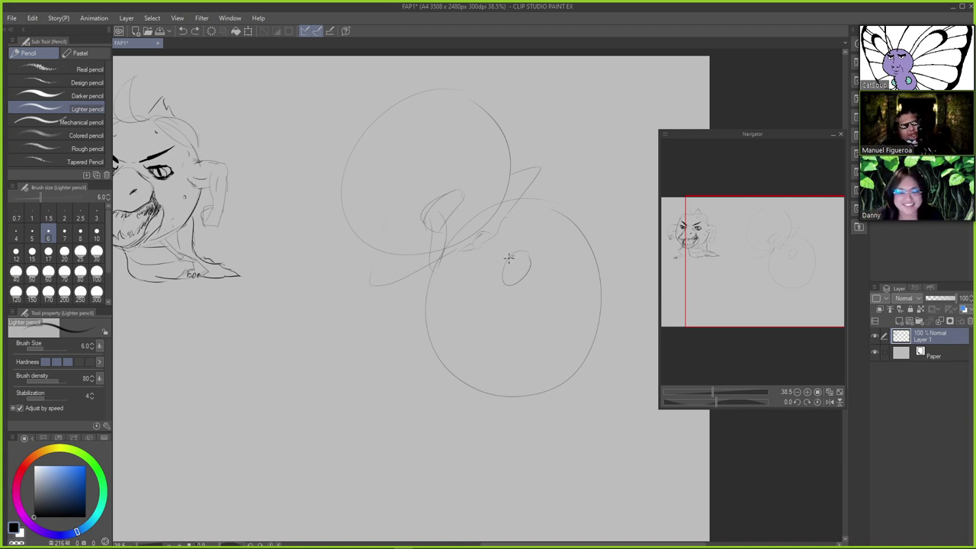
{"action": "key", "text": "ctrl+z"}
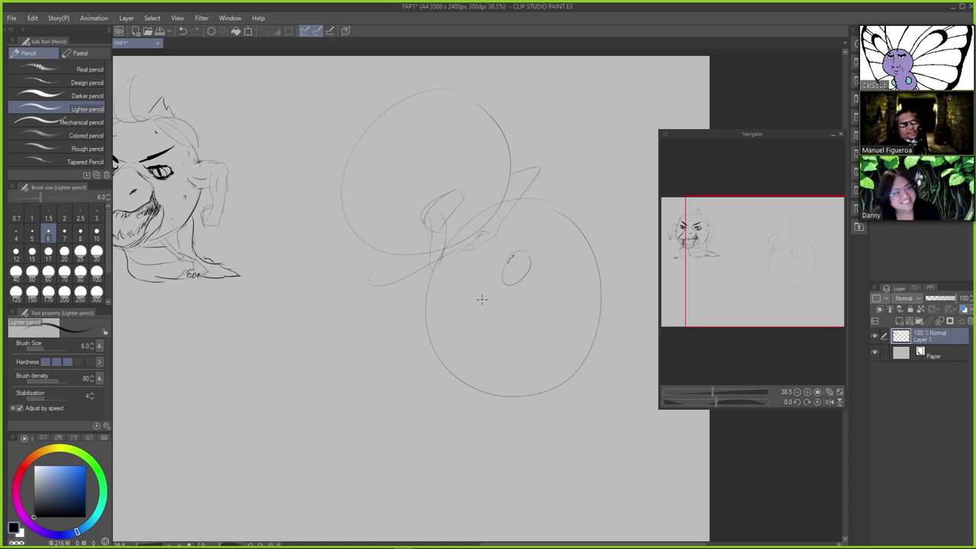
Add a short curved accent around the lower-left edge of the small tilted oval
{"action": "left_click_drag", "start_coordinate": [520, 254], "coordinate": [524, 269]}
{"action": "key", "text": "ctrl+z"}
{"action": "key", "text": "ctrl+z"}
{"action": "key", "text": "ctrl+z"}
{"action": "key", "text": "ctrl+z"}
{"action": "key", "text": "ctrl+z"}
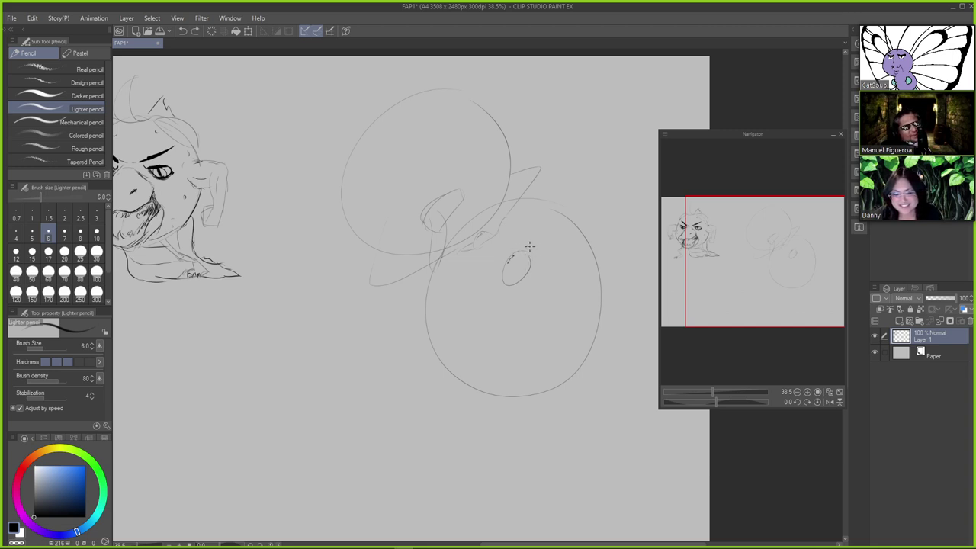
{"action": "key", "text": "ctrl+z"}
{"action": "left_click_drag", "start_coordinate": [500, 275], "coordinate": [503, 281]}
{"action": "key", "text": "ctrl+z"}
{"action": "key", "text": "ctrl+z"}
{"action": "key", "text": "ctrl+z"}
{"action": "key", "text": "ctrl+z"}
{"action": "key", "text": "ctrl+z"}
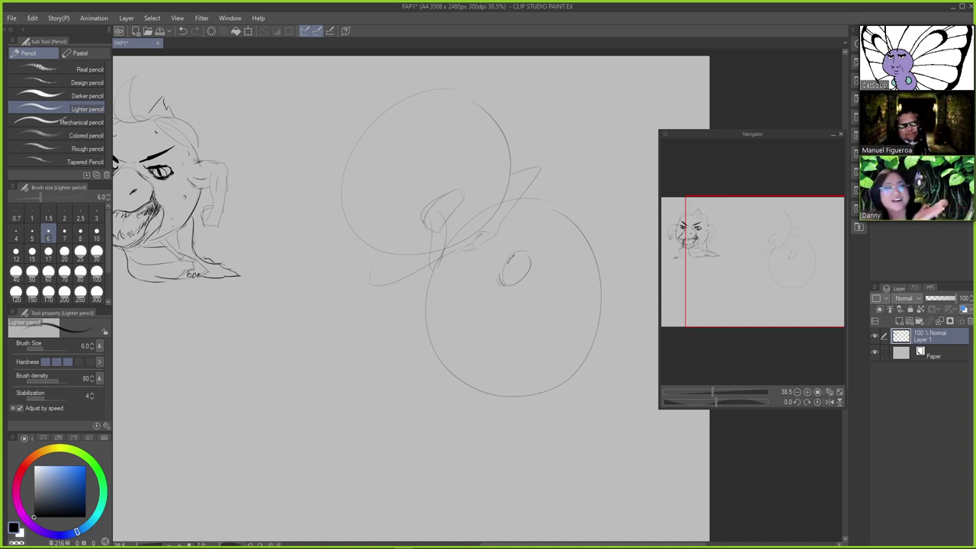
{"action": "double_click", "coordinate": [701, 9]}
{"action": "double_click", "coordinate": [798, 6]}
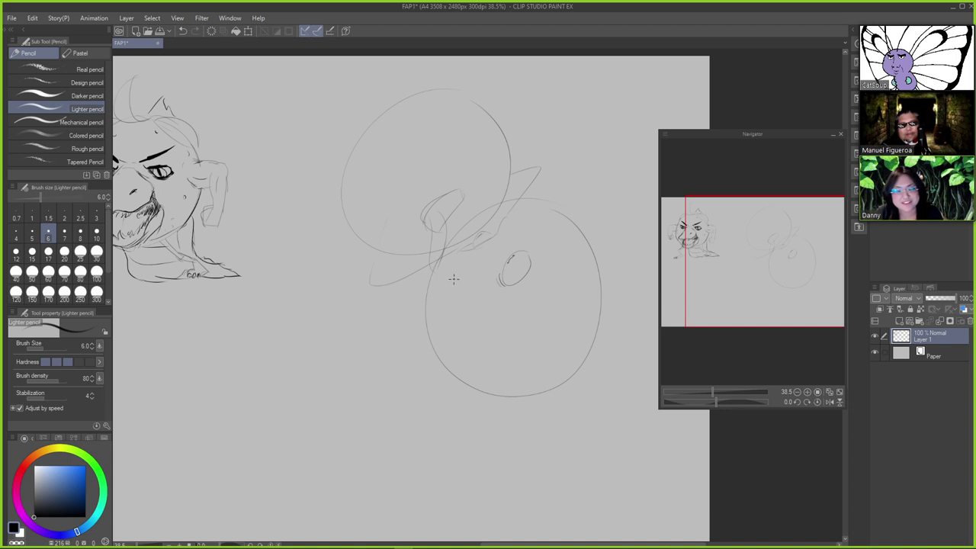
Try a short diagonal line inside the lower large oval, just left of the small tilted oval
{"action": "left_click_drag", "start_coordinate": [459, 273], "coordinate": [500, 309]}
{"action": "key", "text": "ctrl+z"}
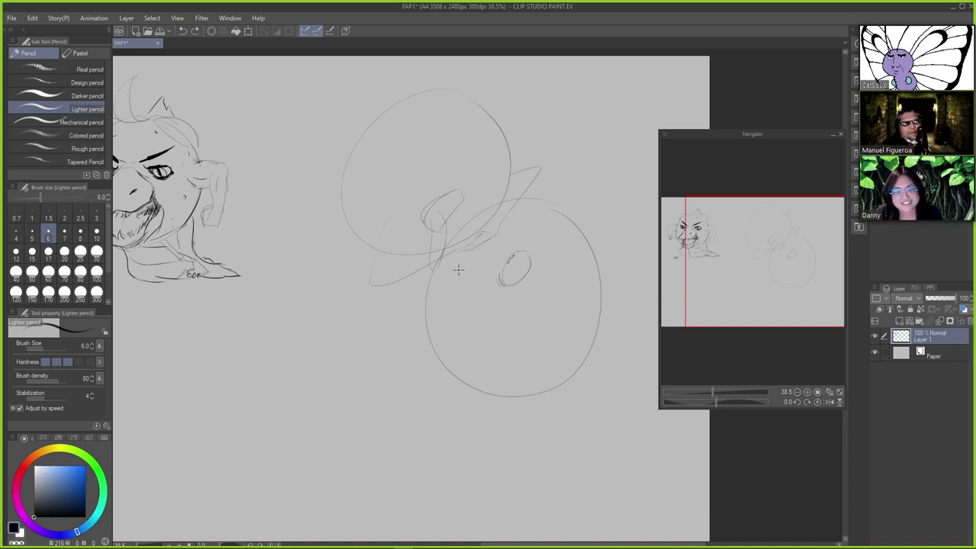
{"action": "mouse_move", "coordinate": [458, 269]}
{"action": "left_mouse_down"}
{"action": "mouse_move", "coordinate": [492, 289]}
{"action": "mouse_move", "coordinate": [479, 288]}
{"action": "mouse_move", "coordinate": [498, 286]}
{"action": "mouse_move", "coordinate": [480, 290]}
{"action": "mouse_move", "coordinate": [486, 307]}
{"action": "left_mouse_up"}
{"action": "key", "text": "ctrl+z"}
{"action": "key", "text": "ctrl+z"}
{"action": "key", "text": "ctrl+z"}
{"action": "key", "text": "ctrl+z"}
{"action": "key", "text": "ctrl+z"}
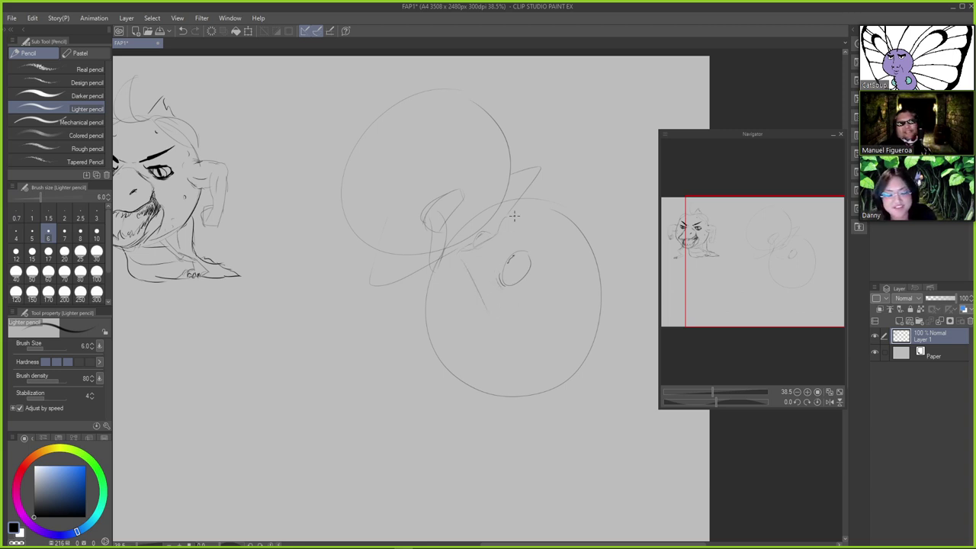
{"action": "key", "text": "ctrl+z"}
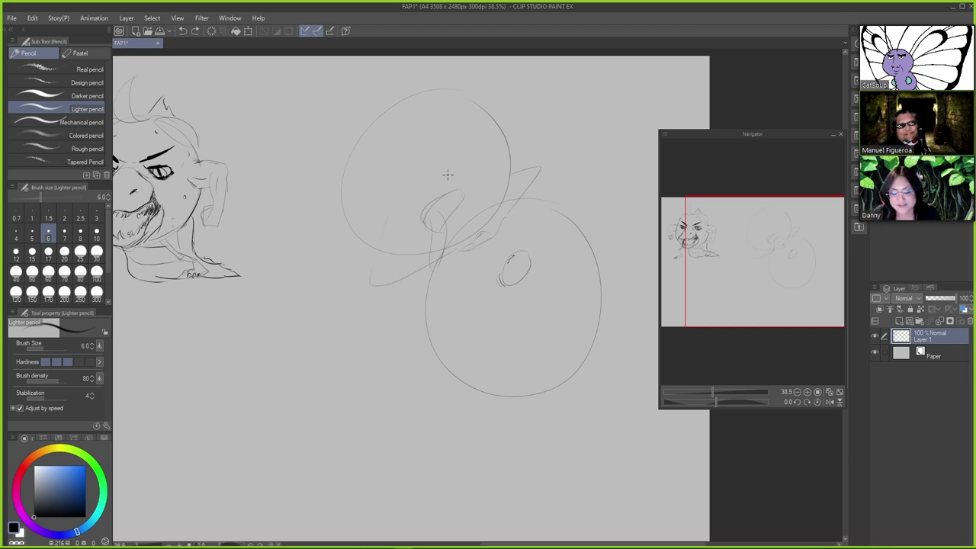
Draw a small circle in the upper-right part of the upper large oval, with a short curve across its lower half
{"action": "mouse_move", "coordinate": [473, 163]}
{"action": "left_mouse_down"}
{"action": "mouse_move", "coordinate": [456, 184]}
{"action": "mouse_move", "coordinate": [476, 163]}
{"action": "mouse_move", "coordinate": [472, 142]}
{"action": "mouse_move", "coordinate": [452, 169]}
{"action": "mouse_move", "coordinate": [476, 148]}
{"action": "mouse_move", "coordinate": [453, 168]}
{"action": "mouse_move", "coordinate": [477, 164]}
{"action": "left_mouse_up"}
{"action": "key", "text": "ctrl+z"}
{"action": "key", "text": "ctrl+z"}
{"action": "key", "text": "ctrl+z"}
{"action": "key", "text": "ctrl+z"}
{"action": "key", "text": "ctrl+z"}
{"action": "key", "text": "ctrl+z"}
{"action": "key", "text": "ctrl+z"}
{"action": "key", "text": "ctrl+z"}
{"action": "key", "text": "ctrl+z"}
{"action": "key", "text": "ctrl+z"}
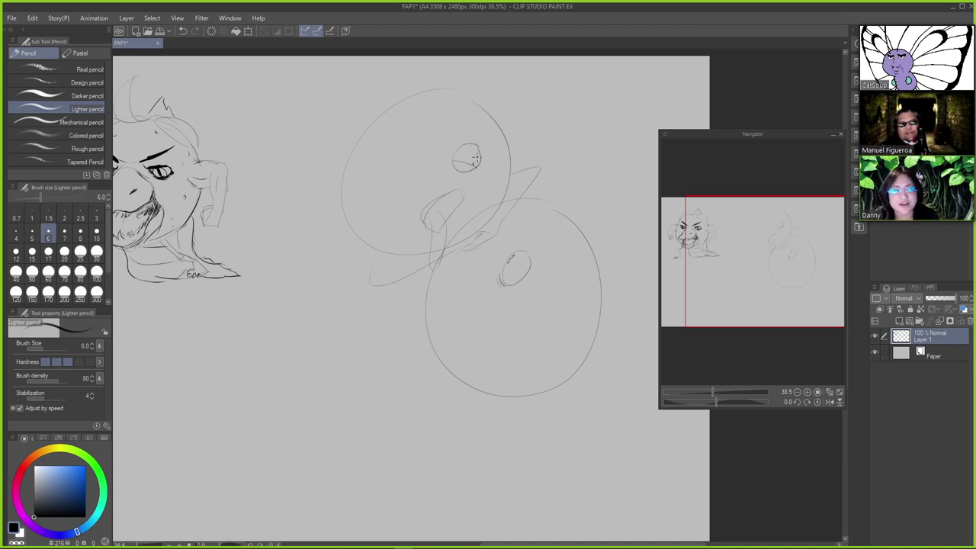
Rework the curve inside the small circle and add a short dark mark near the curve's right end
{"action": "key", "text": "ctrl+z"}
{"action": "key", "text": "ctrl+y"}
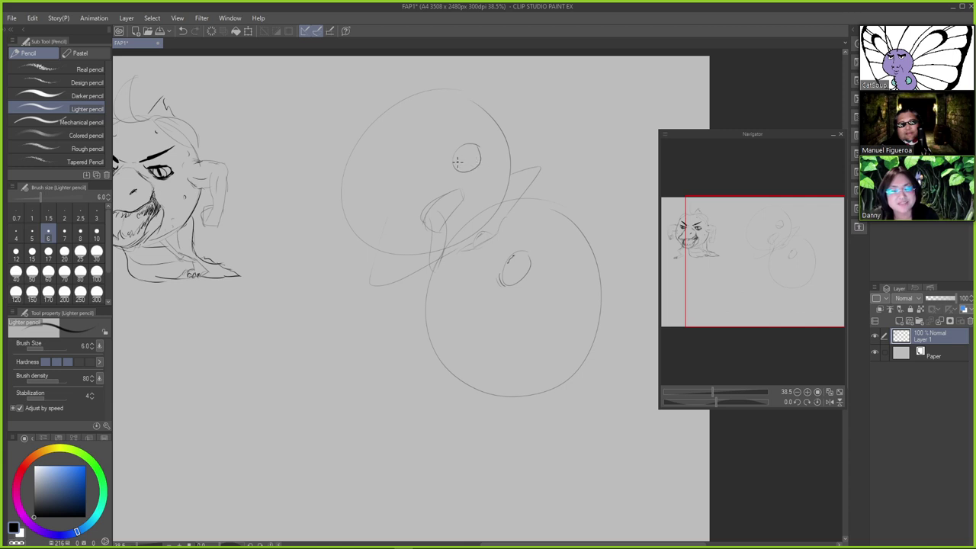
{"action": "key", "text": "ctrl+z"}
{"action": "key", "text": "ctrl+y"}
{"action": "key", "text": "ctrl+z"}
{"action": "key", "text": "ctrl+y"}
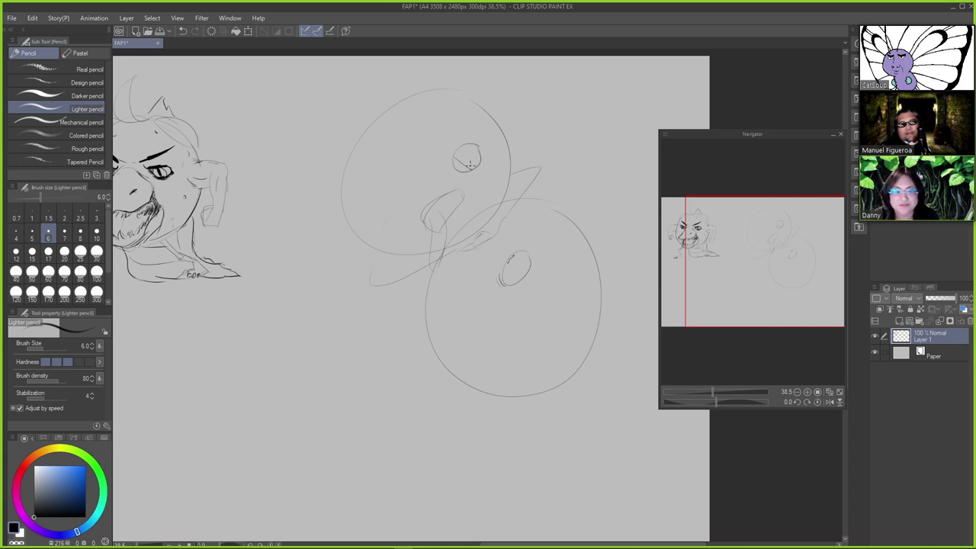
{"action": "key", "text": "ctrl+z"}
{"action": "key", "text": "ctrl+y"}
{"action": "key", "text": "ctrl+z"}
{"action": "key", "text": "ctrl+y"}
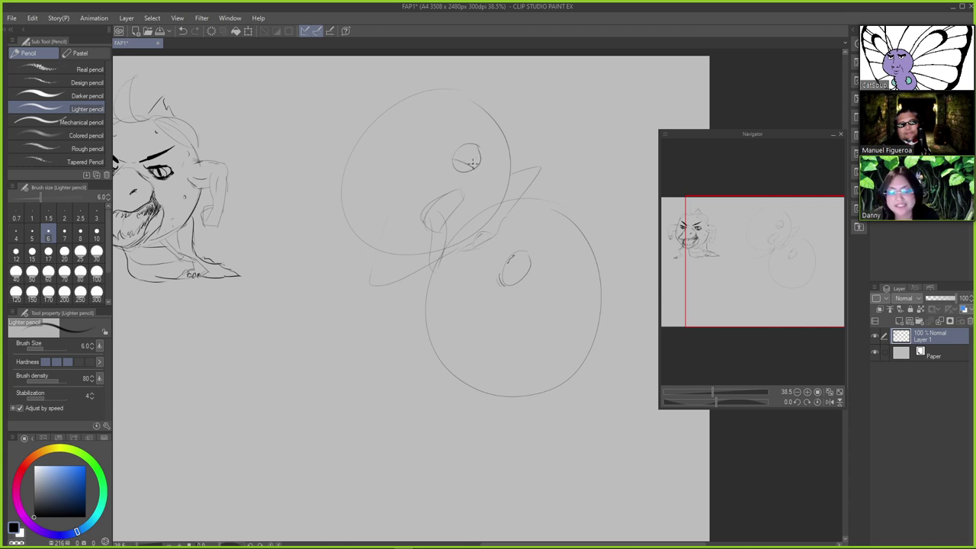
{"action": "left_click_drag", "start_coordinate": [470, 163], "coordinate": [479, 161]}
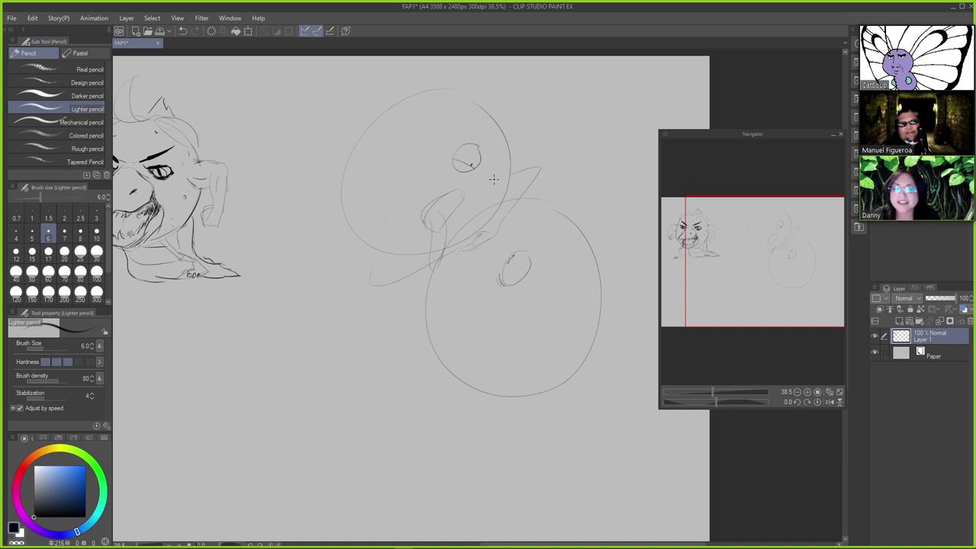
Draw a small upright oval at the upper large oval's right edge, below the small circle, and accent its lower-right side
{"action": "key", "text": "ctrl+z"}
{"action": "key", "text": "ctrl+y"}
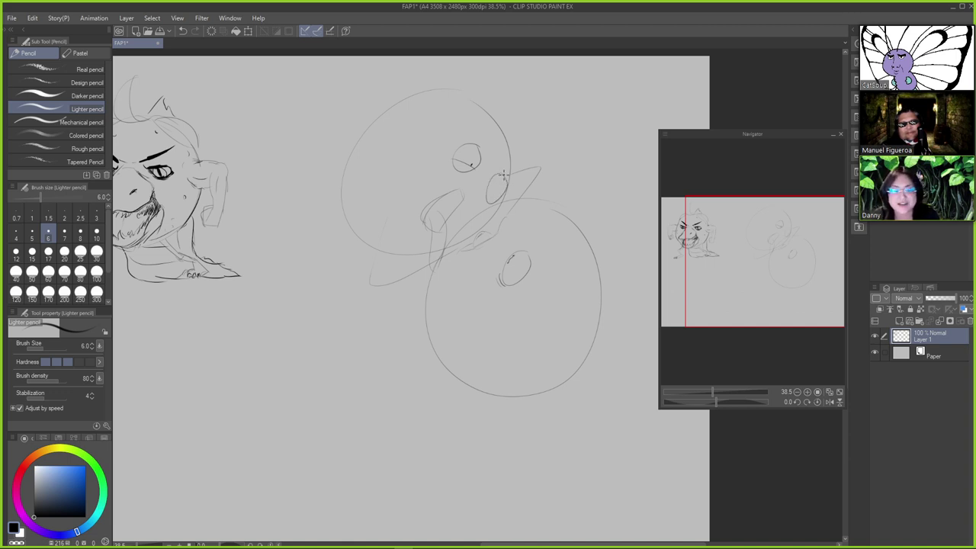
{"action": "key", "text": "ctrl+z"}
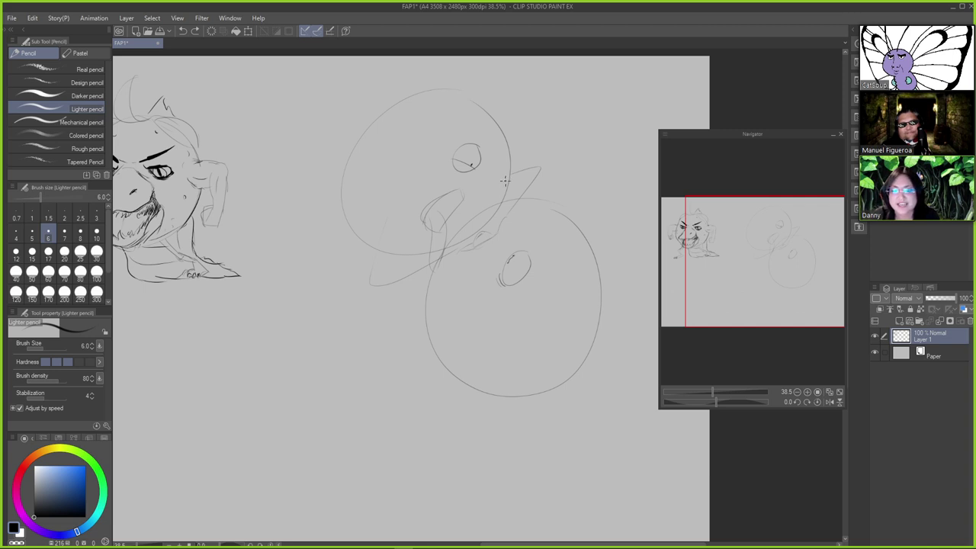
{"action": "key", "text": "ctrl+y"}
{"action": "key", "text": "ctrl+z"}
{"action": "key", "text": "ctrl+y"}
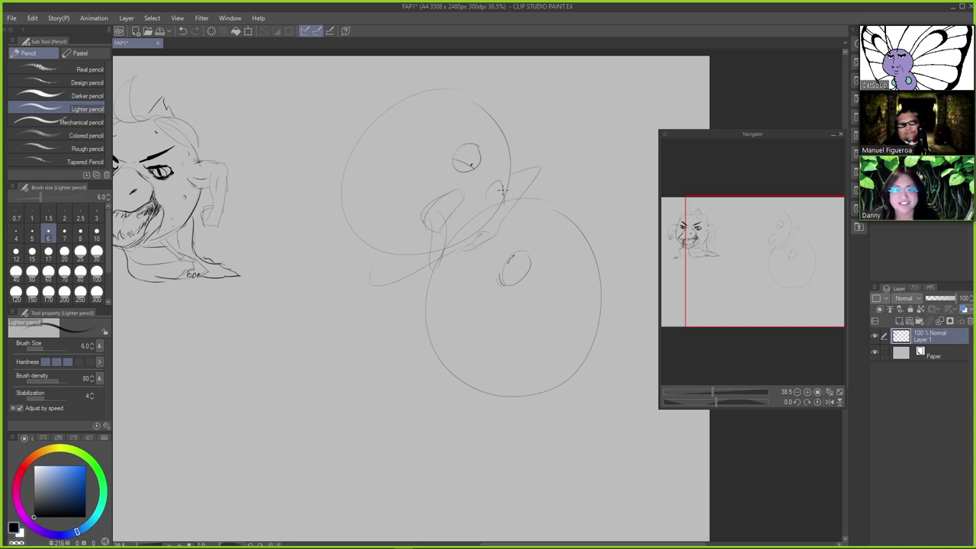
{"action": "key", "text": "ctrl+z"}
{"action": "key", "text": "ctrl+y"}
{"action": "key", "text": "ctrl+z"}
{"action": "key", "text": "ctrl+y"}
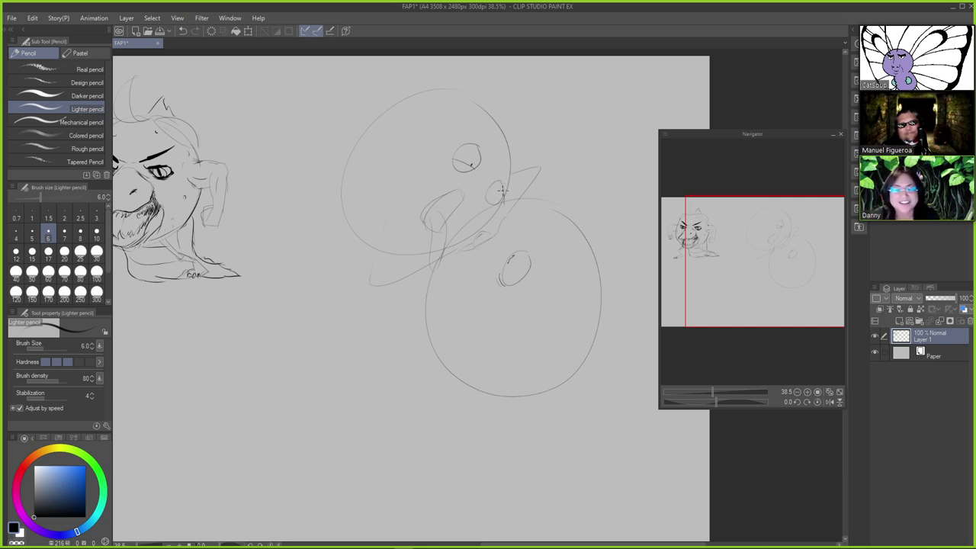
{"action": "key", "text": "ctrl+z"}
{"action": "key", "text": "ctrl+y"}
{"action": "key", "text": "ctrl+z"}
{"action": "key", "text": "ctrl+y"}
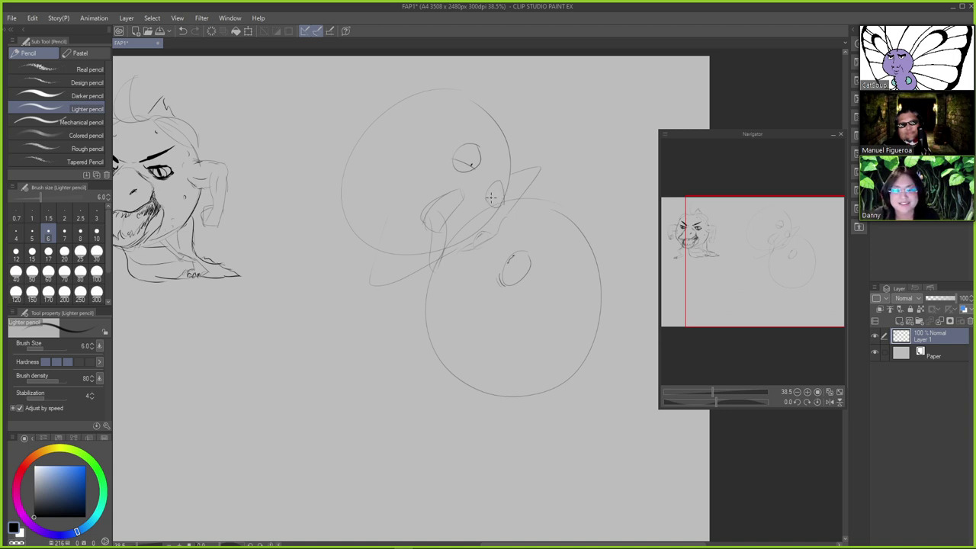
{"action": "key", "text": "ctrl+z"}
{"action": "key", "text": "ctrl+y"}
{"action": "key", "text": "ctrl+z"}
{"action": "key", "text": "ctrl+y"}
{"action": "key", "text": "ctrl+z"}
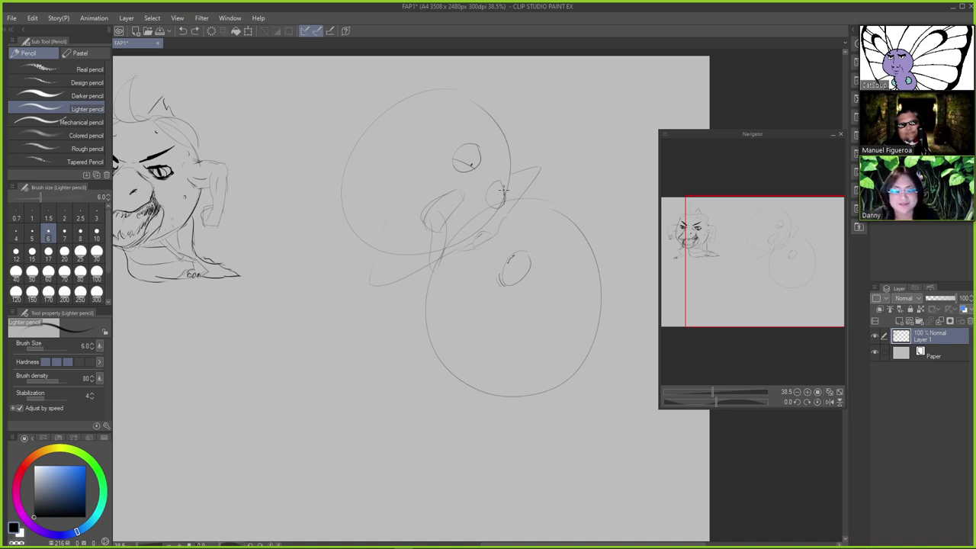
{"action": "key", "text": "ctrl+y"}
{"action": "key", "text": "ctrl+z"}
{"action": "key", "text": "ctrl+y"}
{"action": "key", "text": "ctrl+z"}
{"action": "key", "text": "ctrl+y"}
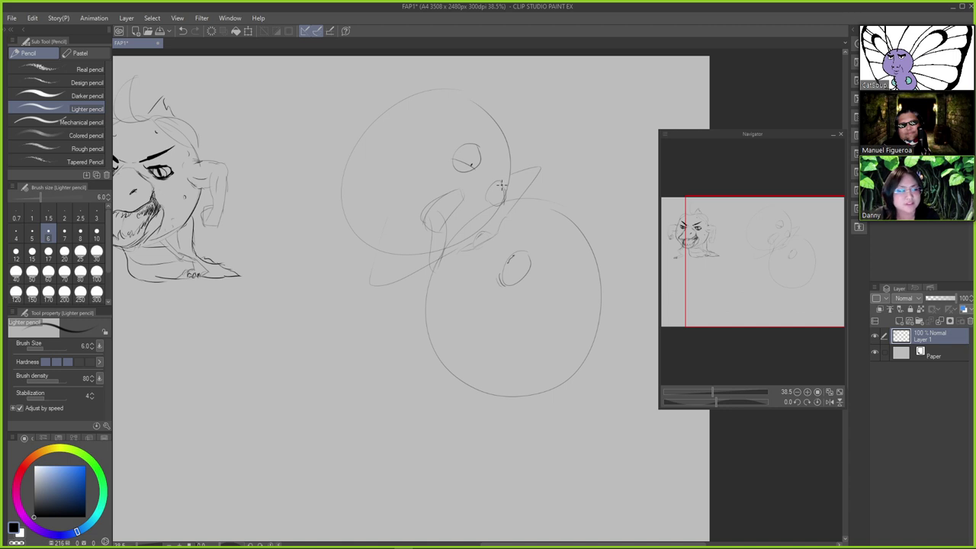
{"action": "key", "text": "ctrl+z"}
{"action": "left_click_drag", "start_coordinate": [503, 193], "coordinate": [499, 204]}
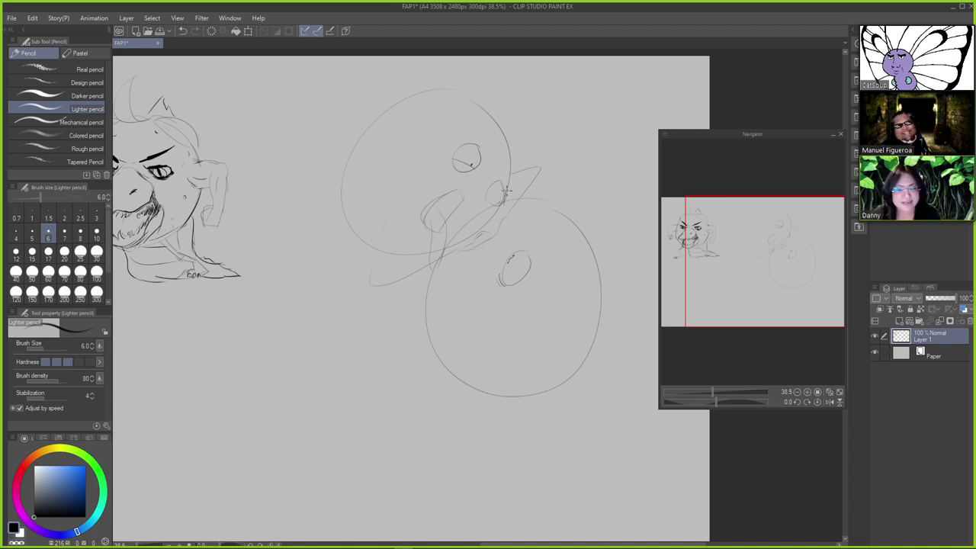
Erase the inner curve and right side of the small circle in the upper large oval, and redraw its right edge
{"action": "key", "text": "e"}
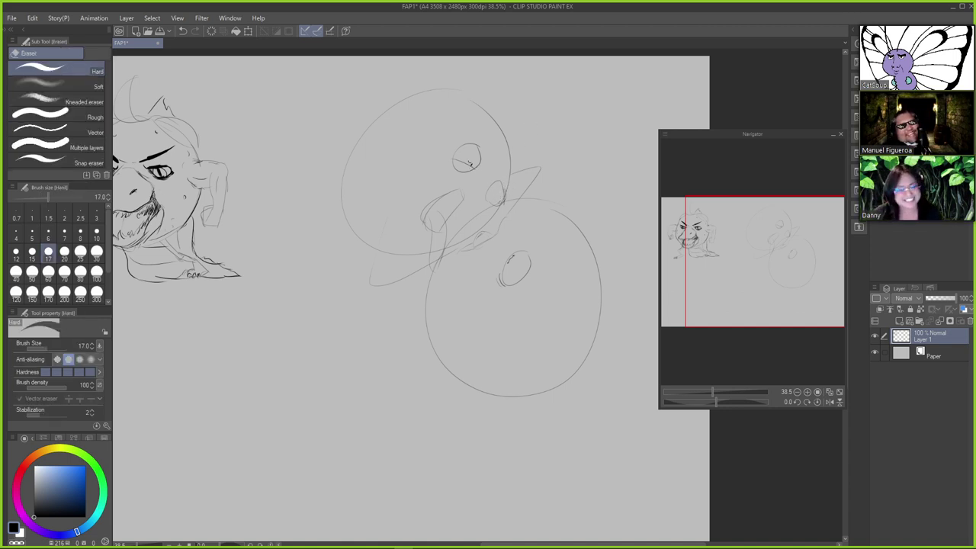
{"action": "left_click_drag", "start_coordinate": [472, 164], "coordinate": [475, 143]}
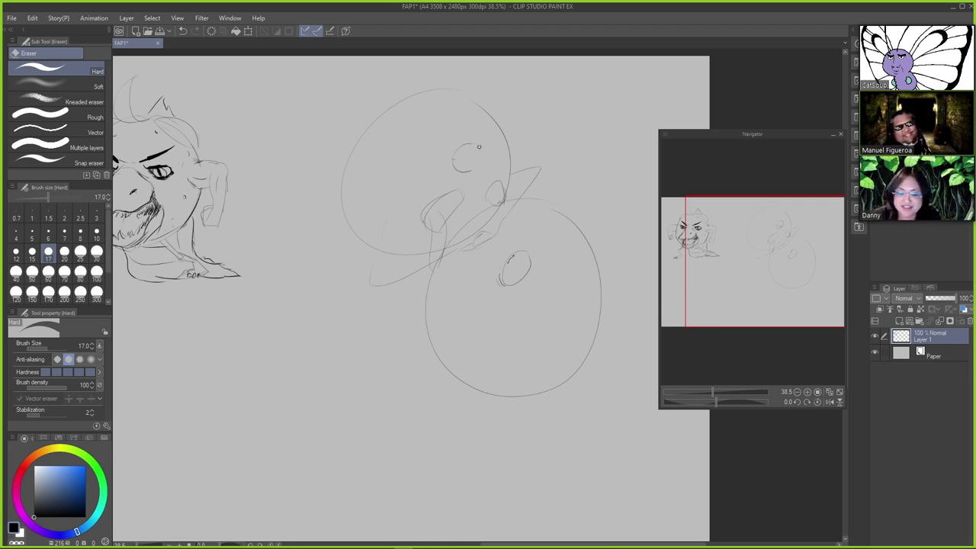
{"action": "key", "text": "p"}
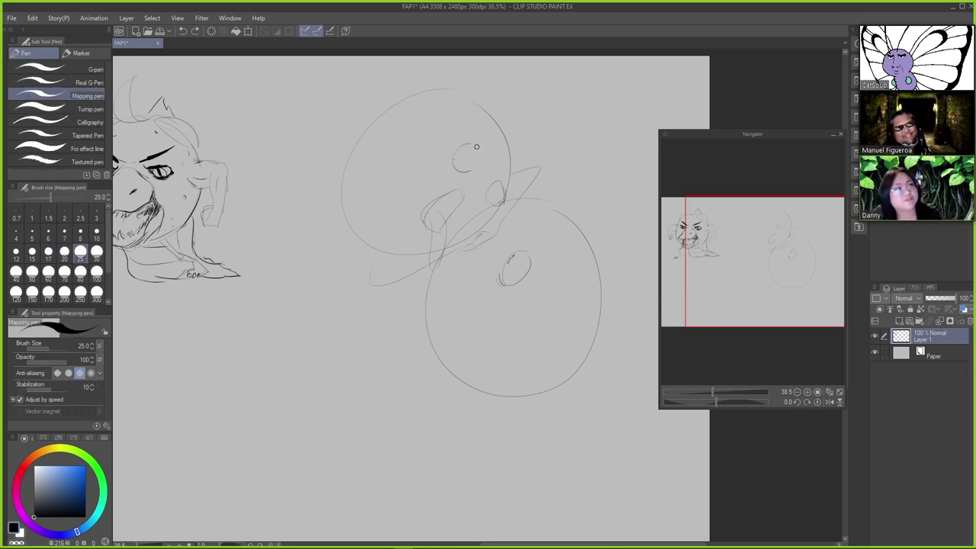
{"action": "key", "text": "p"}
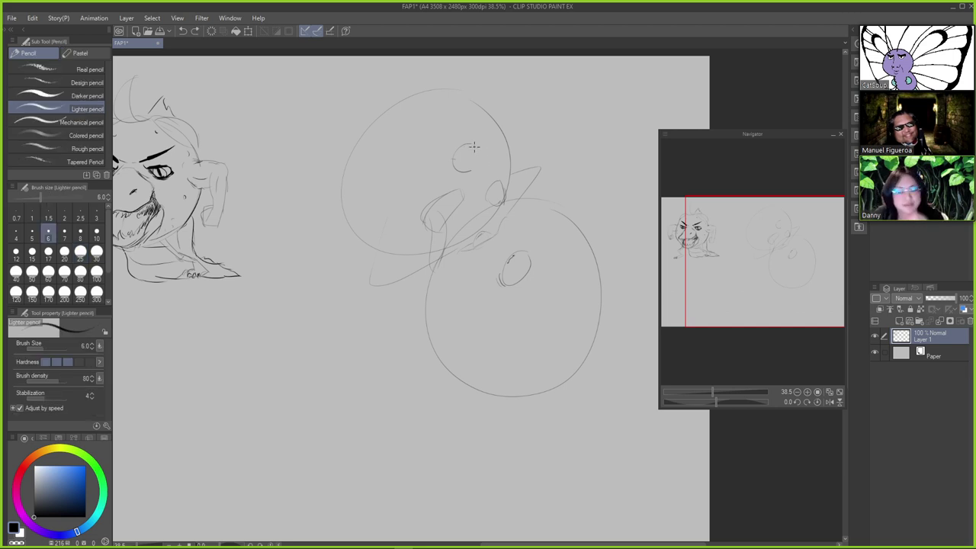
{"action": "left_click_drag", "start_coordinate": [474, 146], "coordinate": [481, 176]}
{"action": "key", "text": "ctrl+z"}
{"action": "key", "text": "e"}
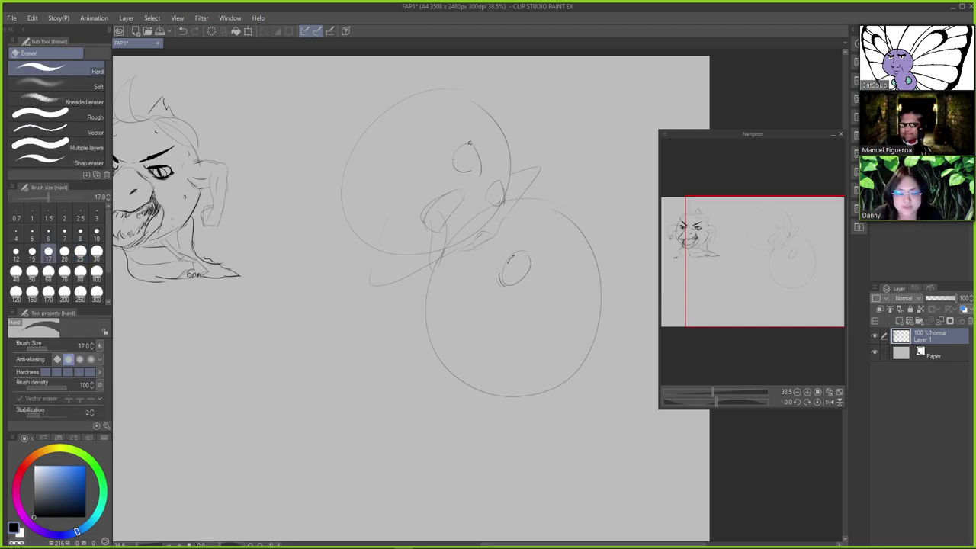
{"action": "key", "text": "p"}
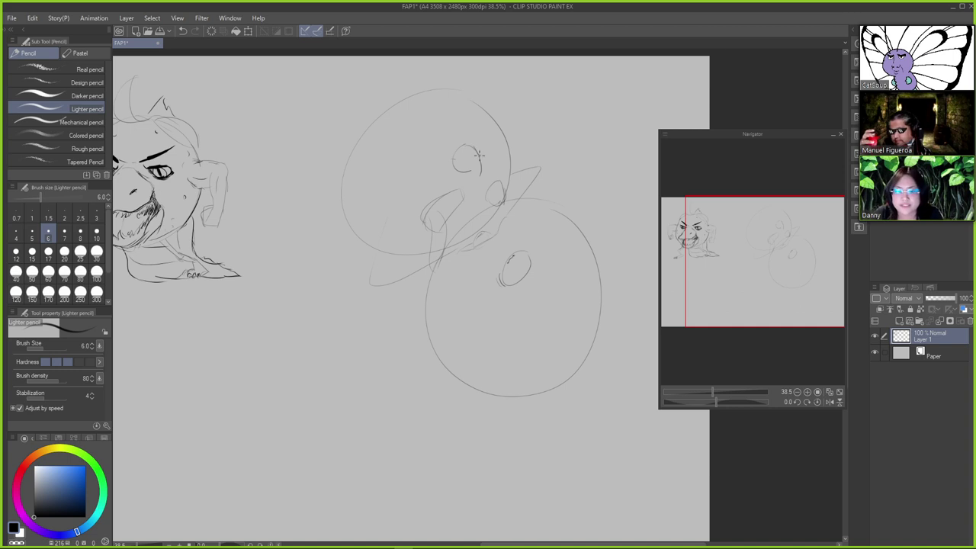
{"action": "key", "text": "e"}
{"action": "key", "text": "p"}
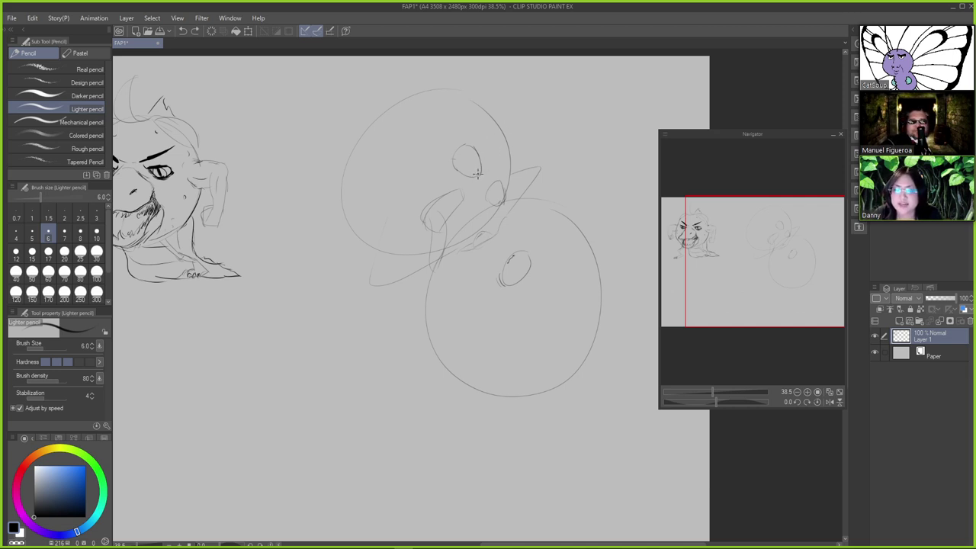
Close and refine the small circle's outline along its lower right, left and top, and touch up the small upright oval's left side
{"action": "left_click_drag", "start_coordinate": [478, 174], "coordinate": [480, 167]}
{"action": "key", "text": "ctrl+z"}
{"action": "key", "text": "ctrl+z"}
{"action": "key", "text": "ctrl+z"}
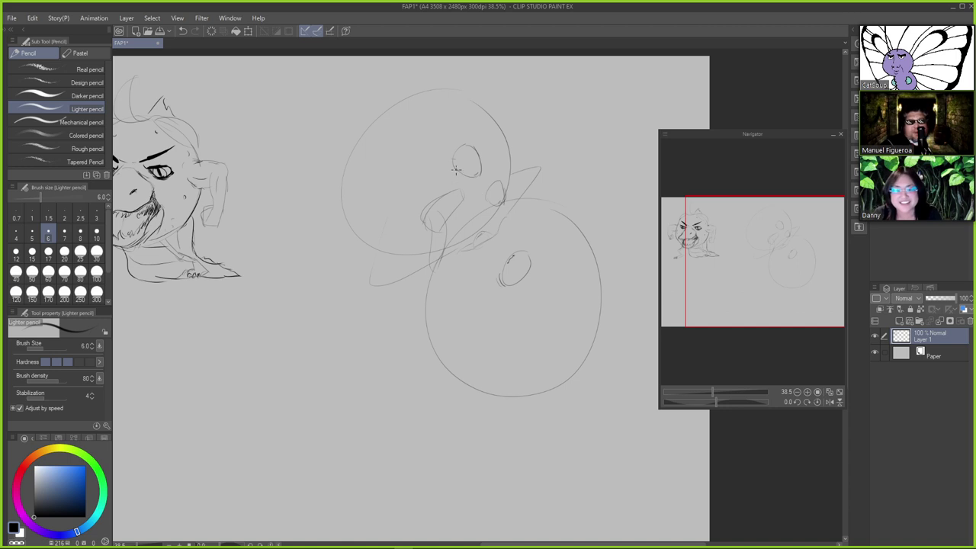
{"action": "key", "text": "ctrl+z"}
{"action": "left_click_drag", "start_coordinate": [453, 160], "coordinate": [461, 147]}
{"action": "key", "text": "ctrl+z"}
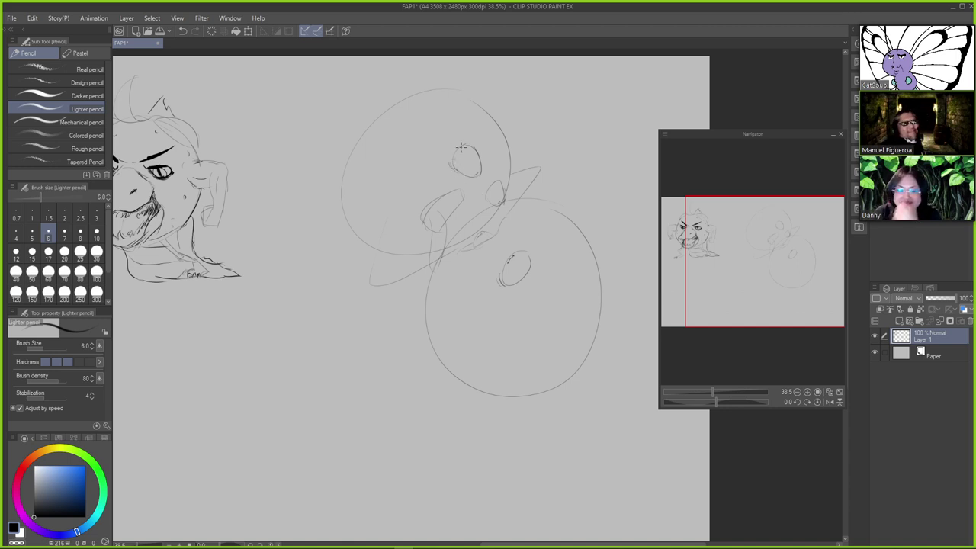
{"action": "left_click_drag", "start_coordinate": [485, 201], "coordinate": [495, 179]}
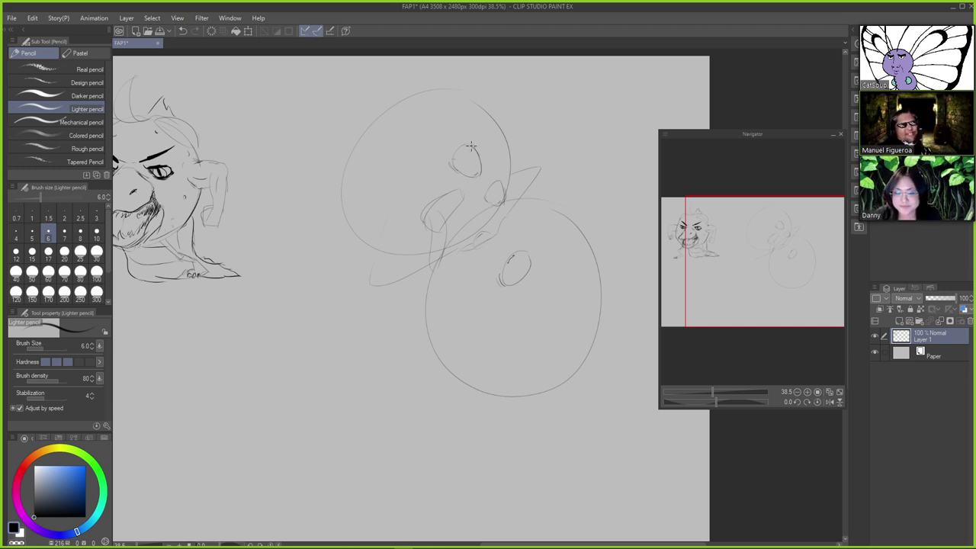
{"action": "key", "text": "ctrl+z"}
{"action": "left_click_drag", "start_coordinate": [463, 146], "coordinate": [470, 145]}
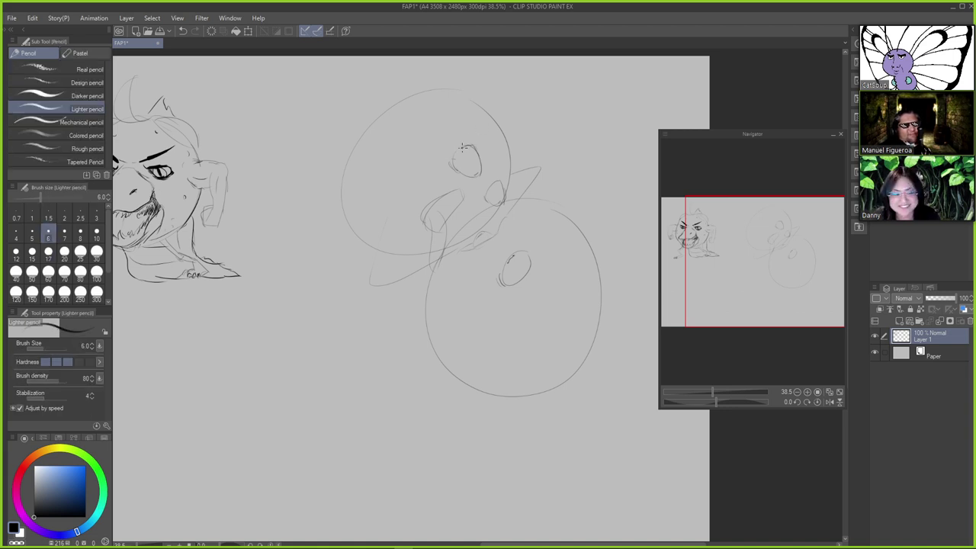
{"action": "left_click_drag", "start_coordinate": [466, 146], "coordinate": [458, 156]}
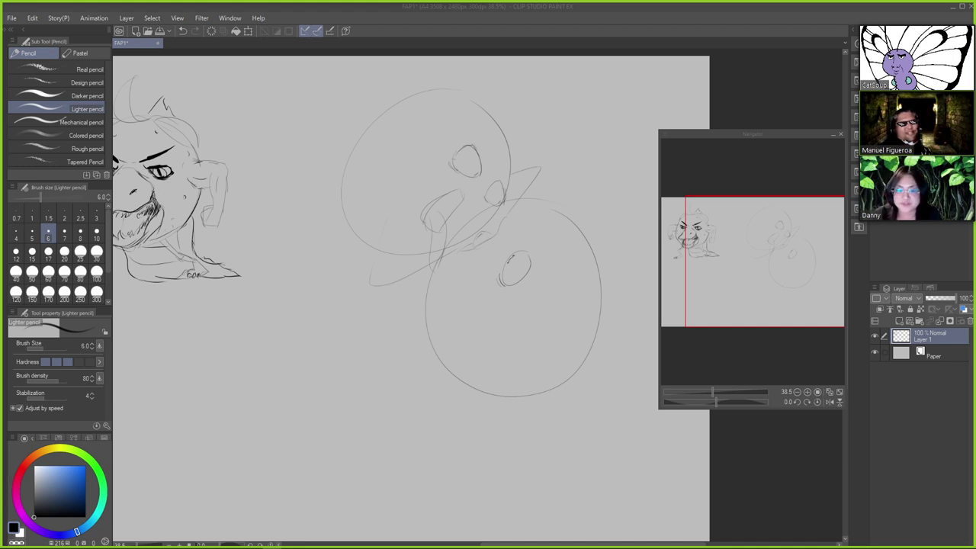
Retrace the curved mouth shape in the upper large oval, adding inner lines and a dark accent at its right end
{"action": "left_click", "coordinate": [602, 179]}
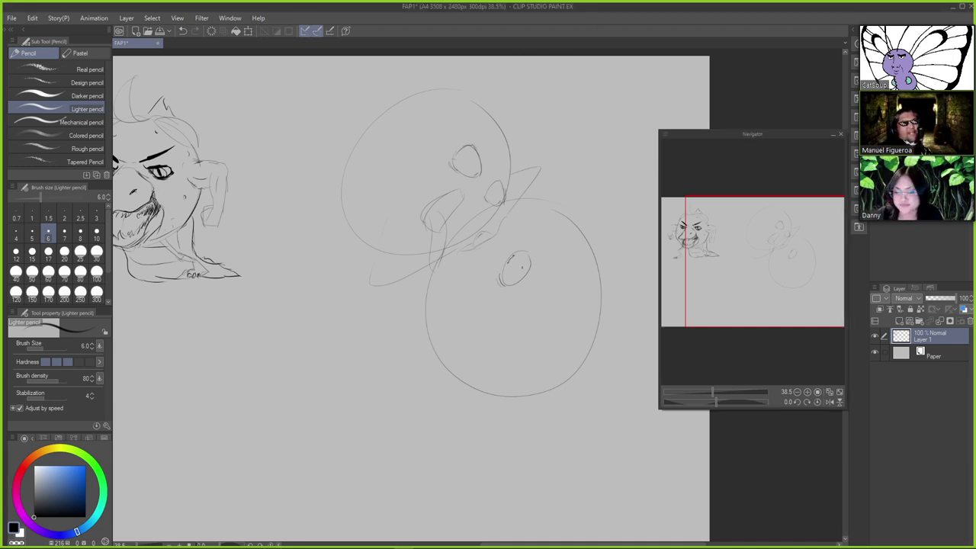
{"action": "left_click_drag", "start_coordinate": [445, 218], "coordinate": [470, 201]}
{"action": "key", "text": "ctrl+z"}
{"action": "key", "text": "ctrl+z"}
{"action": "key", "text": "ctrl+z"}
{"action": "mouse_move", "coordinate": [462, 191]}
{"action": "left_mouse_down"}
{"action": "mouse_move", "coordinate": [426, 210]}
{"action": "mouse_move", "coordinate": [432, 218]}
{"action": "mouse_move", "coordinate": [430, 205]}
{"action": "mouse_move", "coordinate": [421, 216]}
{"action": "mouse_move", "coordinate": [457, 188]}
{"action": "mouse_move", "coordinate": [428, 206]}
{"action": "mouse_move", "coordinate": [442, 192]}
{"action": "mouse_move", "coordinate": [462, 195]}
{"action": "mouse_move", "coordinate": [435, 202]}
{"action": "mouse_move", "coordinate": [451, 194]}
{"action": "mouse_move", "coordinate": [444, 218]}
{"action": "mouse_move", "coordinate": [489, 180]}
{"action": "mouse_move", "coordinate": [451, 216]}
{"action": "left_mouse_up"}
{"action": "key", "text": "ctrl+z"}
{"action": "key", "text": "ctrl+z"}
{"action": "key", "text": "ctrl+z"}
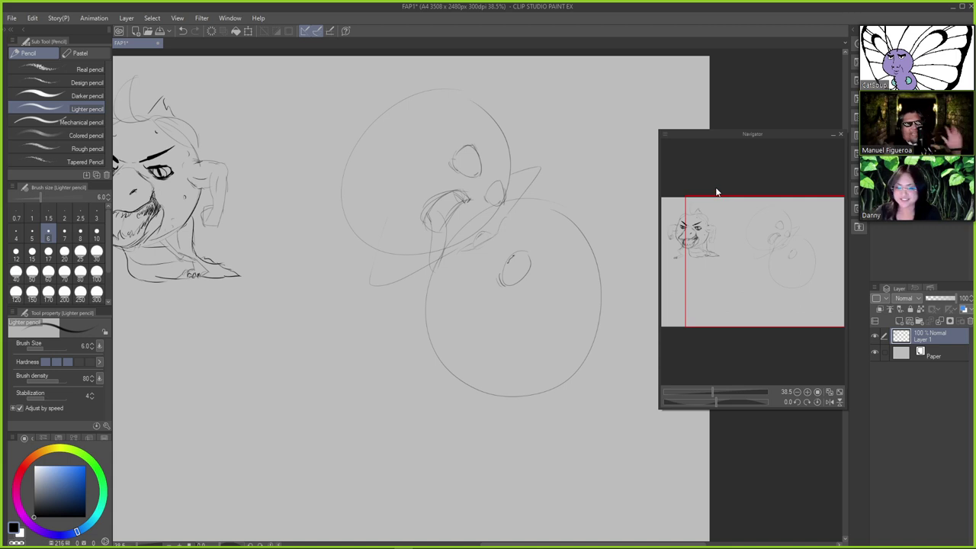
Erase the lower large oval's overlapping top lines, lasso that oval with its small tilted oval, and shift them slightly left and down
{"action": "key", "text": "e"}
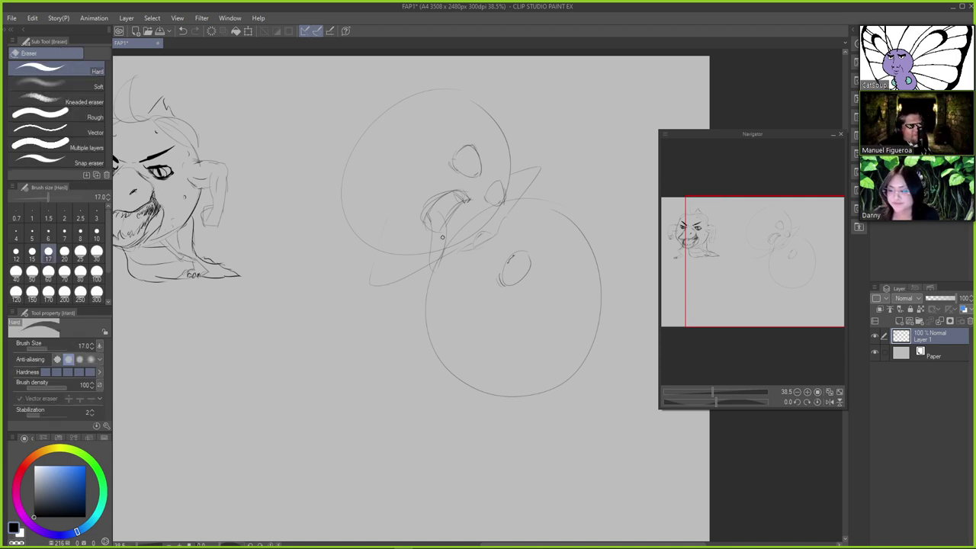
{"action": "key", "text": "m"}
{"action": "mouse_move", "coordinate": [578, 202]}
{"action": "left_mouse_down"}
{"action": "mouse_move", "coordinate": [541, 186]}
{"action": "mouse_move", "coordinate": [503, 216]}
{"action": "mouse_move", "coordinate": [485, 215]}
{"action": "mouse_move", "coordinate": [413, 291]}
{"action": "mouse_move", "coordinate": [422, 408]}
{"action": "mouse_move", "coordinate": [574, 431]}
{"action": "mouse_move", "coordinate": [612, 204]}
{"action": "mouse_move", "coordinate": [594, 246]}
{"action": "mouse_move", "coordinate": [567, 260]}
{"action": "mouse_move", "coordinate": [590, 242]}
{"action": "left_mouse_up"}
{"action": "key", "text": "ctrl+t"}
{"action": "key", "text": "Return"}
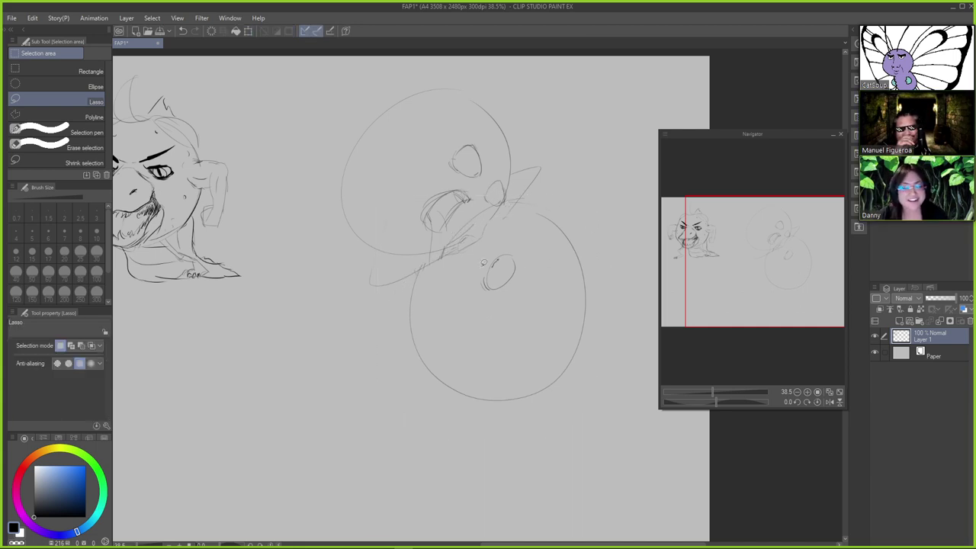
Erase the stray line crossing below the mouth, and sketch short strokes inside and beneath the mouth towards the collar
{"action": "key", "text": "e"}
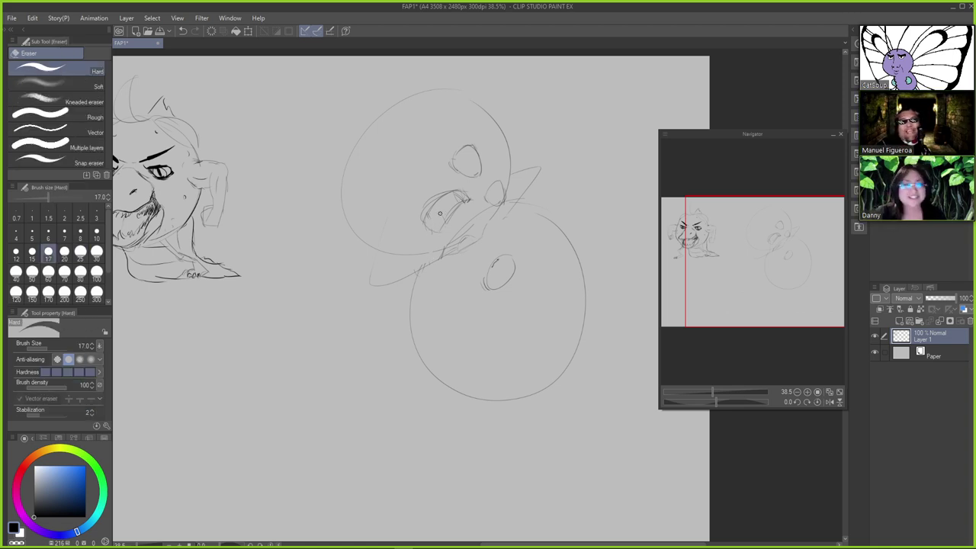
{"action": "key", "text": "p"}
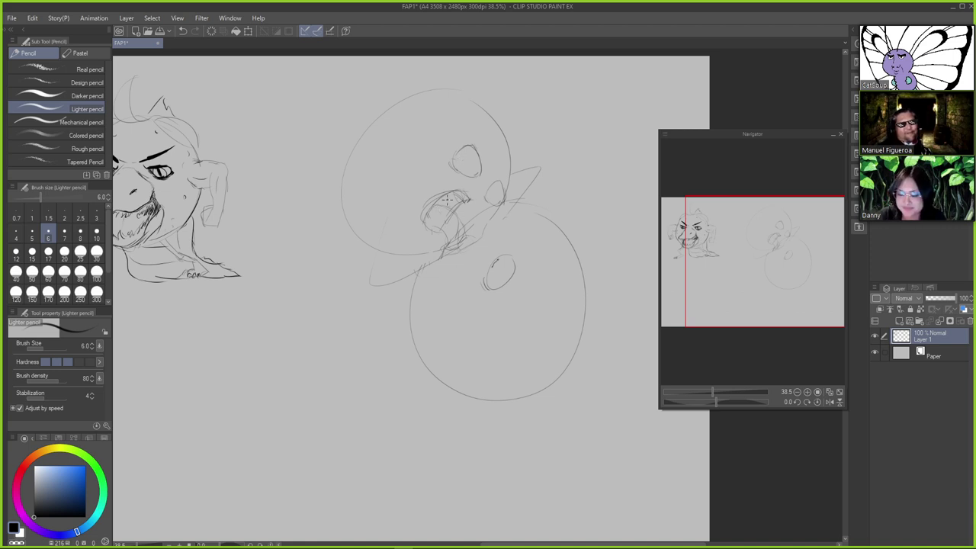
{"action": "key", "text": "ctrl+z"}
{"action": "mouse_move", "coordinate": [432, 211]}
{"action": "left_mouse_down"}
{"action": "mouse_move", "coordinate": [462, 226]}
{"action": "mouse_move", "coordinate": [422, 217]}
{"action": "mouse_move", "coordinate": [466, 208]}
{"action": "mouse_move", "coordinate": [468, 193]}
{"action": "mouse_move", "coordinate": [446, 199]}
{"action": "mouse_move", "coordinate": [441, 236]}
{"action": "mouse_move", "coordinate": [422, 224]}
{"action": "mouse_move", "coordinate": [445, 212]}
{"action": "mouse_move", "coordinate": [440, 230]}
{"action": "mouse_move", "coordinate": [423, 217]}
{"action": "mouse_move", "coordinate": [447, 229]}
{"action": "mouse_move", "coordinate": [423, 222]}
{"action": "mouse_move", "coordinate": [446, 193]}
{"action": "mouse_move", "coordinate": [421, 220]}
{"action": "mouse_move", "coordinate": [454, 192]}
{"action": "left_mouse_up"}
{"action": "key", "text": "ctrl+z"}
{"action": "key", "text": "ctrl+z"}
{"action": "key", "text": "ctrl+z"}
{"action": "key", "text": "ctrl+z"}
{"action": "key", "text": "ctrl+z"}
{"action": "key", "text": "ctrl+z"}
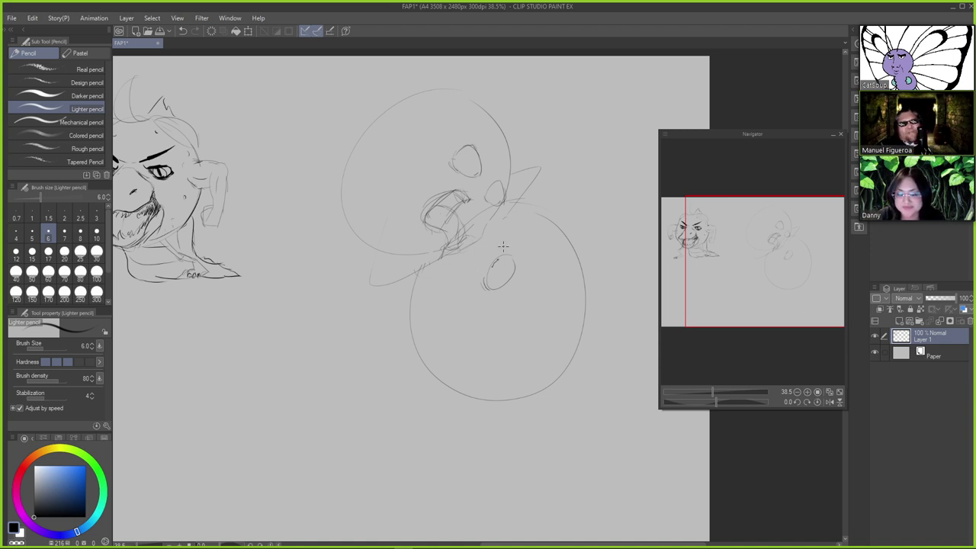
Draw a pointed bend beside the upper large oval's left edge, with a long bowed line running down from it as a leg contour
{"action": "mouse_move", "coordinate": [347, 205]}
{"action": "left_mouse_down"}
{"action": "mouse_move", "coordinate": [315, 330]}
{"action": "mouse_move", "coordinate": [327, 372]}
{"action": "left_mouse_up"}
{"action": "key", "text": "ctrl+z"}
{"action": "mouse_move", "coordinate": [350, 207]}
{"action": "left_mouse_down"}
{"action": "mouse_move", "coordinate": [327, 167]}
{"action": "mouse_move", "coordinate": [323, 335]}
{"action": "left_mouse_up"}
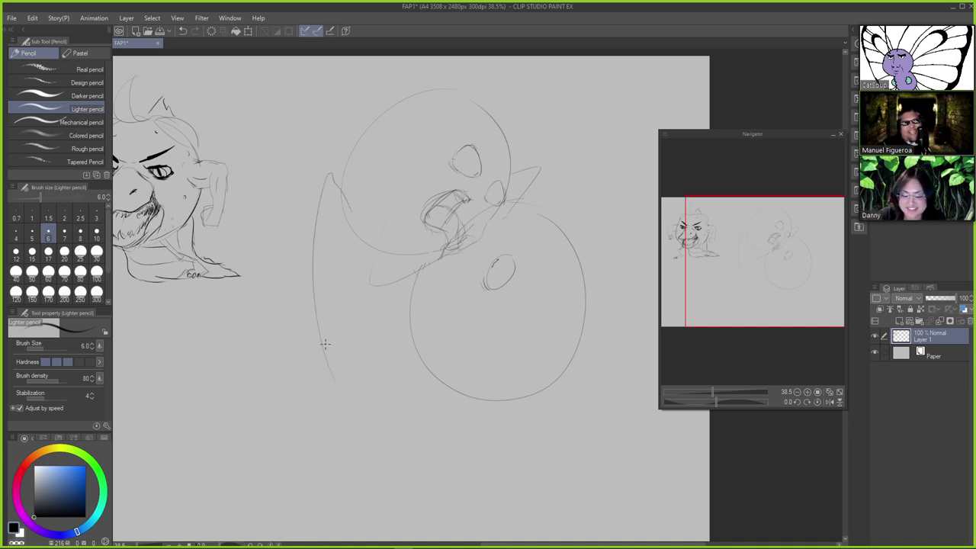
{"action": "key", "text": "ctrl+z"}
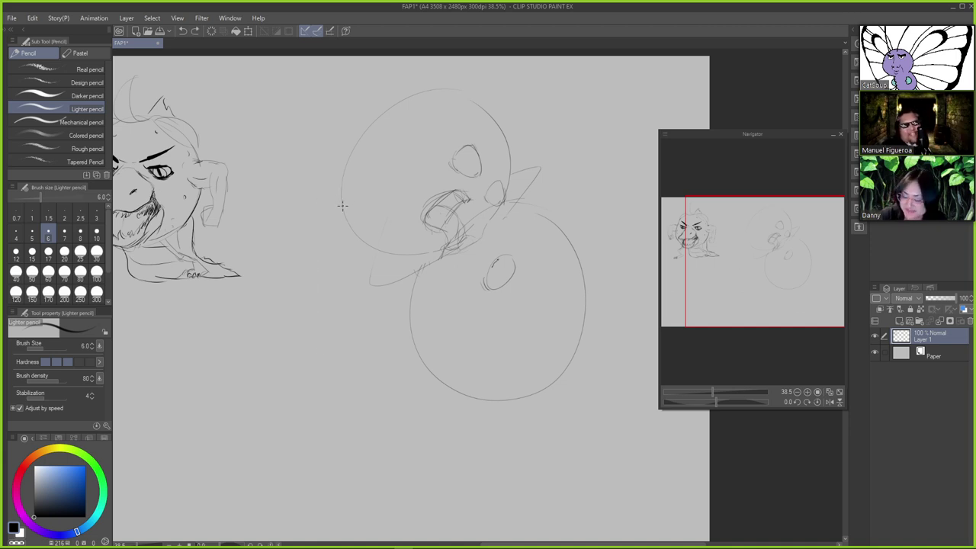
{"action": "mouse_move", "coordinate": [340, 203]}
{"action": "left_mouse_down"}
{"action": "mouse_move", "coordinate": [329, 190]}
{"action": "mouse_move", "coordinate": [347, 206]}
{"action": "mouse_move", "coordinate": [316, 313]}
{"action": "left_mouse_up"}
{"action": "key", "text": "ctrl+z"}
{"action": "key", "text": "ctrl+z"}
{"action": "mouse_move", "coordinate": [322, 185]}
{"action": "left_mouse_down"}
{"action": "mouse_move", "coordinate": [315, 273]}
{"action": "mouse_move", "coordinate": [328, 366]}
{"action": "left_mouse_up"}
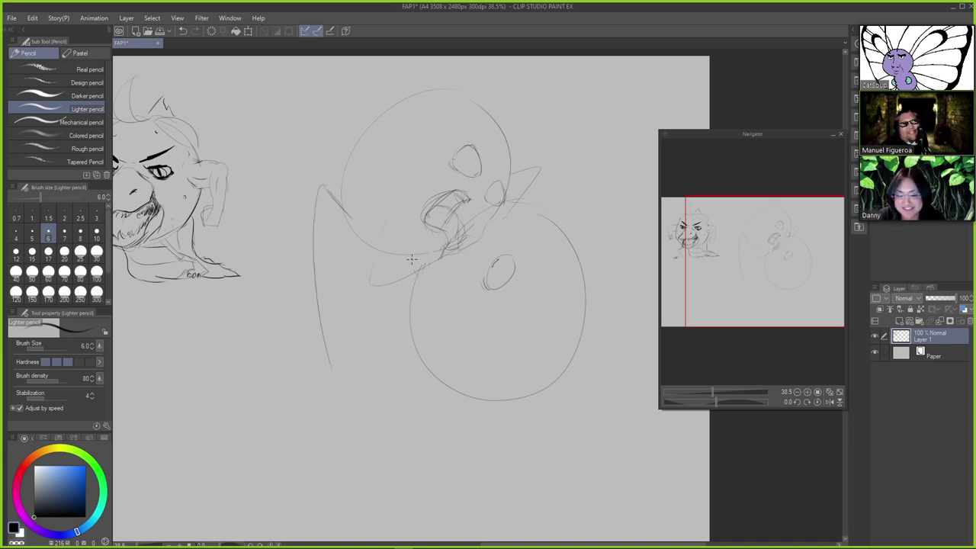
Try a second line down from the underside of the upper large oval, both slanting left and nearly vertical
{"action": "left_click_drag", "start_coordinate": [397, 275], "coordinate": [355, 365]}
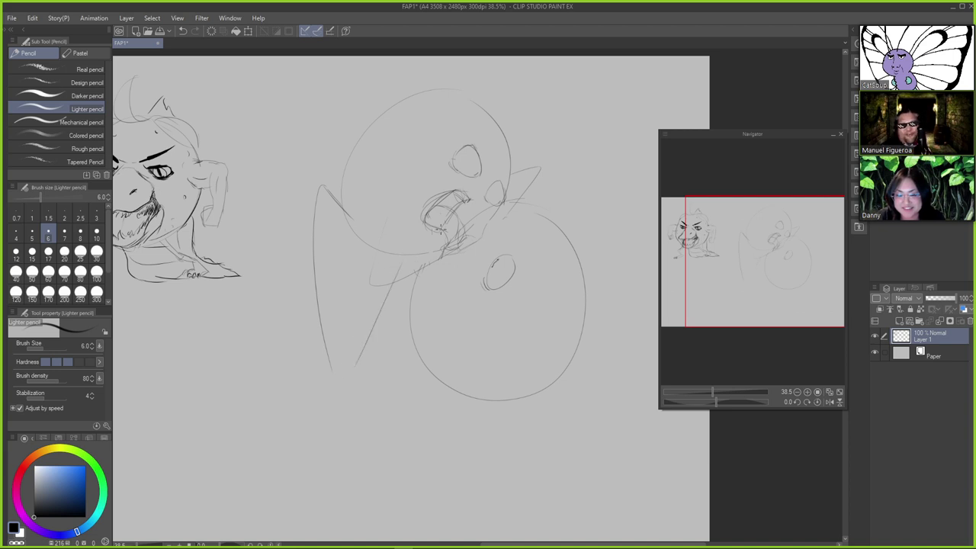
{"action": "key", "text": "ctrl+z"}
{"action": "left_click_drag", "start_coordinate": [381, 259], "coordinate": [333, 341]}
{"action": "key", "text": "ctrl+z"}
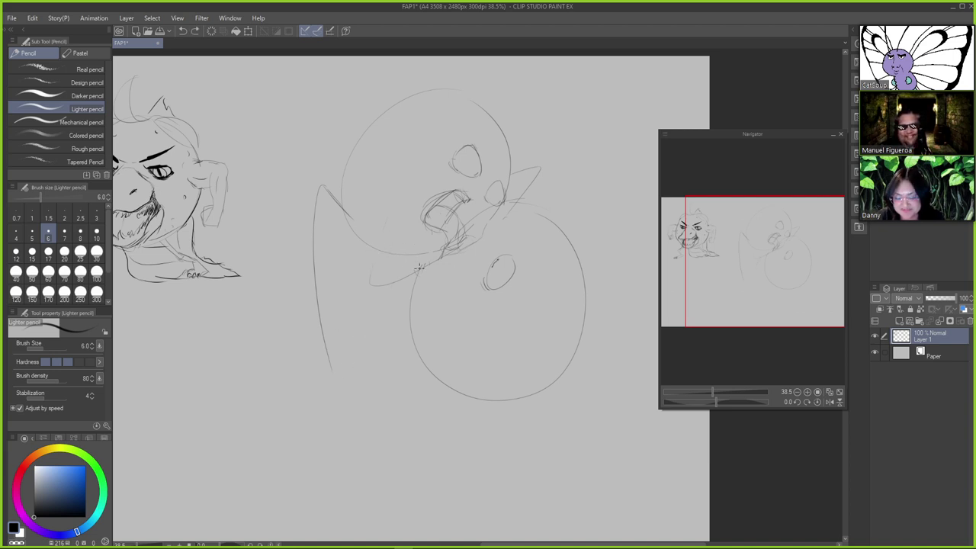
{"action": "left_click_drag", "start_coordinate": [410, 256], "coordinate": [406, 331]}
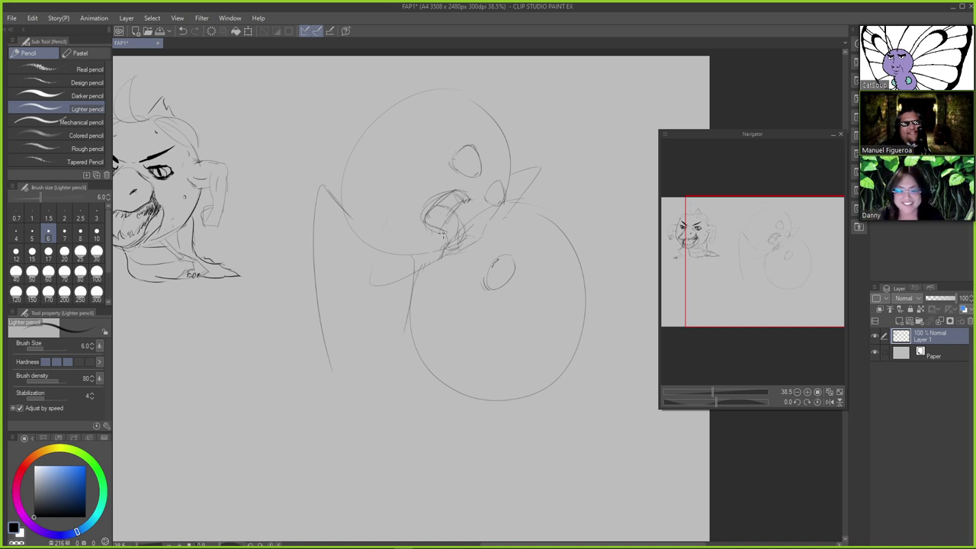
{"action": "key", "text": "ctrl+z"}
{"action": "left_click_drag", "start_coordinate": [410, 264], "coordinate": [404, 328]}
{"action": "key", "text": "ctrl+z"}
{"action": "left_click_drag", "start_coordinate": [409, 265], "coordinate": [403, 340]}
{"action": "key", "text": "ctrl+z"}
{"action": "key", "text": "ctrl+z"}
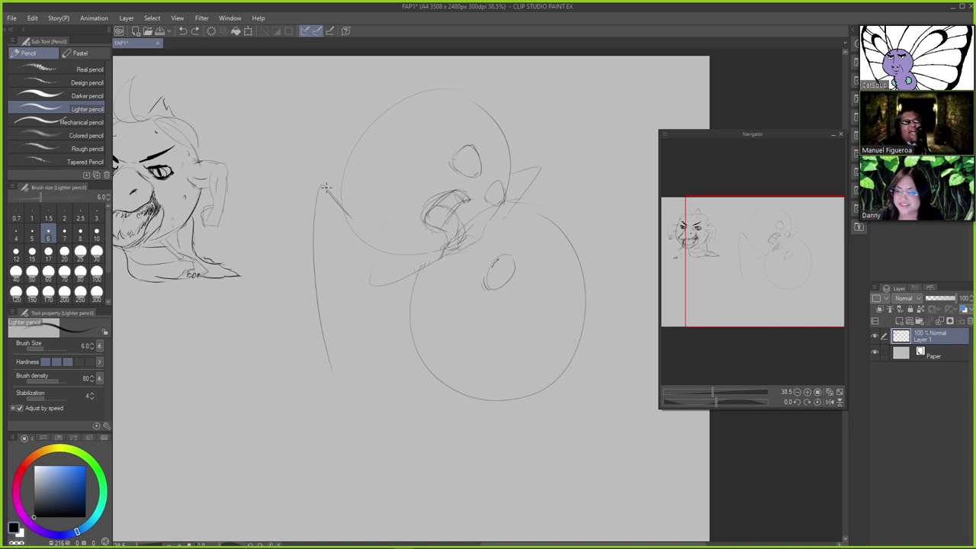
Round off the knee at the top of the bowed line and sketch a bulging outer contour for the lower leg
{"action": "mouse_move", "coordinate": [326, 187]}
{"action": "left_mouse_down"}
{"action": "mouse_move", "coordinate": [319, 186]}
{"action": "mouse_move", "coordinate": [312, 287]}
{"action": "left_mouse_up"}
{"action": "key", "text": "ctrl+z"}
{"action": "left_click_drag", "start_coordinate": [316, 205], "coordinate": [324, 332]}
{"action": "key", "text": "ctrl+z"}
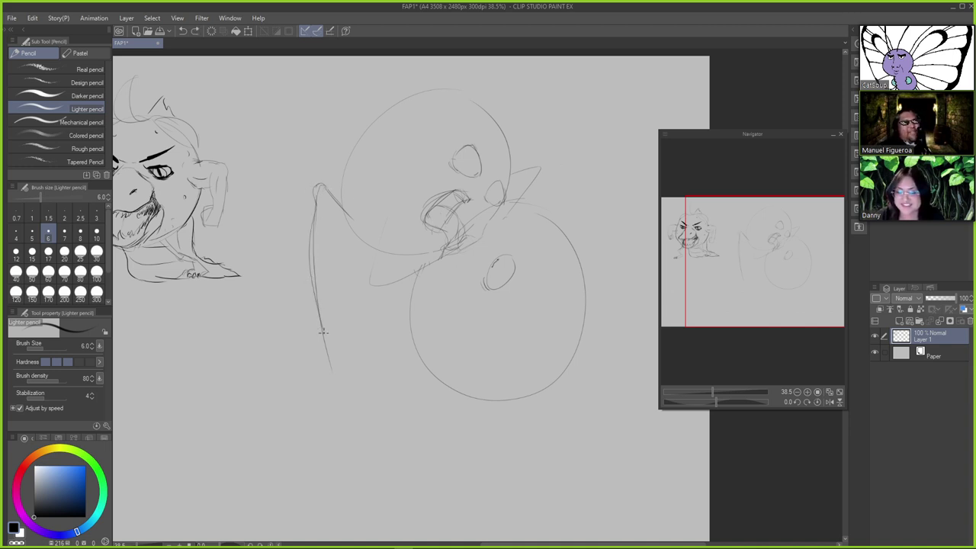
{"action": "key", "text": "ctrl+z"}
{"action": "left_click_drag", "start_coordinate": [315, 200], "coordinate": [311, 307]}
{"action": "key", "text": "ctrl+z"}
{"action": "mouse_move", "coordinate": [315, 202]}
{"action": "left_mouse_down"}
{"action": "mouse_move", "coordinate": [309, 238]}
{"action": "mouse_move", "coordinate": [321, 340]}
{"action": "mouse_move", "coordinate": [308, 255]}
{"action": "mouse_move", "coordinate": [328, 331]}
{"action": "left_mouse_up"}
{"action": "key", "text": "ctrl+z"}
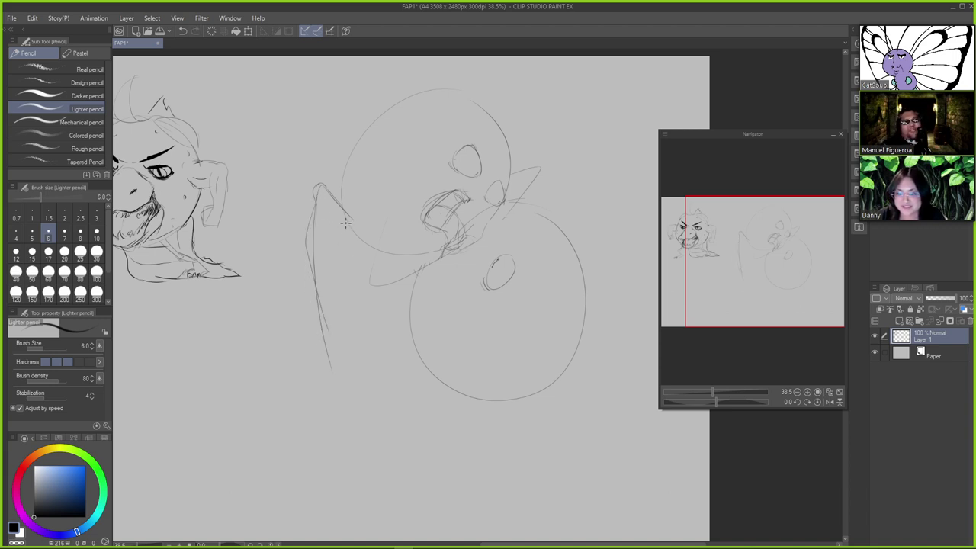
Draw the lower leg's inner contour from below the knee and taper both sides down to a narrow ankle
{"action": "mouse_move", "coordinate": [330, 213]}
{"action": "left_mouse_down"}
{"action": "mouse_move", "coordinate": [340, 253]}
{"action": "mouse_move", "coordinate": [333, 336]}
{"action": "left_mouse_up"}
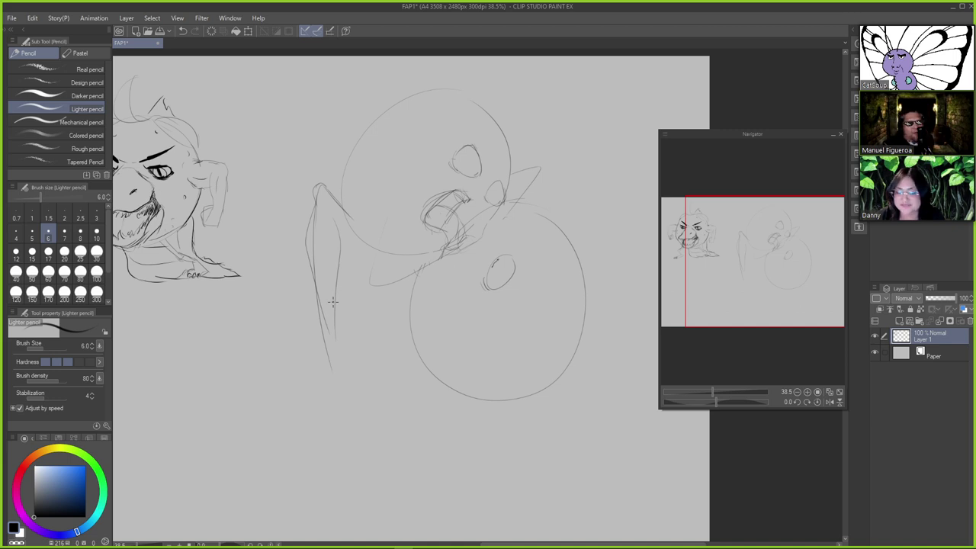
{"action": "key", "text": "ctrl+z"}
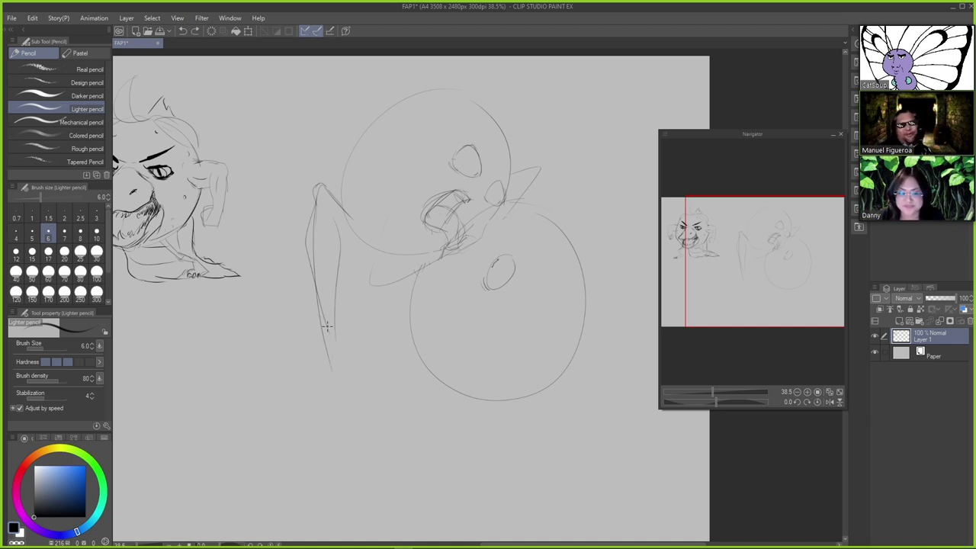
{"action": "left_click_drag", "start_coordinate": [325, 321], "coordinate": [331, 373]}
{"action": "key", "text": "ctrl+z"}
{"action": "left_click_drag", "start_coordinate": [336, 337], "coordinate": [345, 364]}
{"action": "key", "text": "ctrl+z"}
{"action": "mouse_move", "coordinate": [330, 313]}
{"action": "left_mouse_down"}
{"action": "mouse_move", "coordinate": [349, 380]}
{"action": "mouse_move", "coordinate": [328, 371]}
{"action": "mouse_move", "coordinate": [315, 378]}
{"action": "mouse_move", "coordinate": [349, 382]}
{"action": "left_mouse_up"}
{"action": "key", "text": "ctrl+z"}
{"action": "key", "text": "ctrl+z"}
{"action": "key", "text": "ctrl+z"}
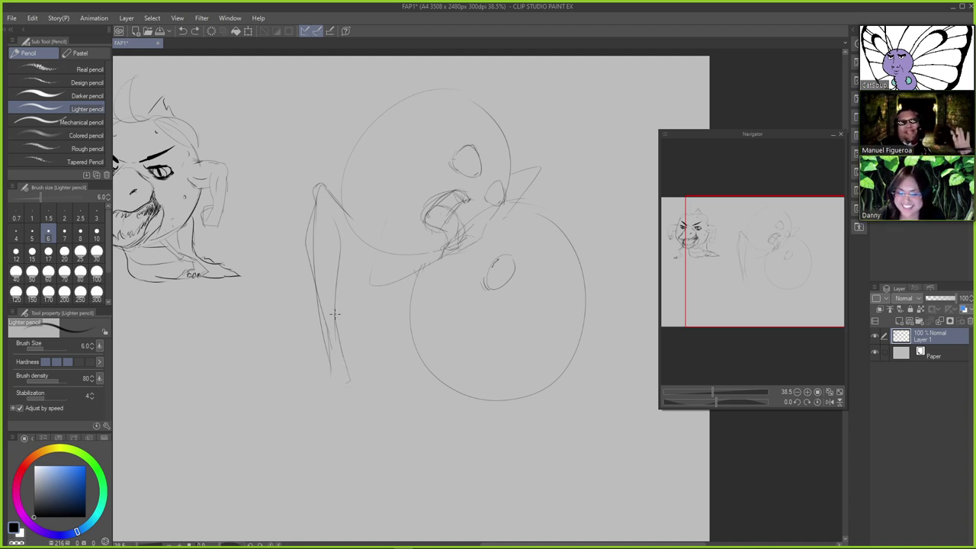
{"action": "left_click_drag", "start_coordinate": [340, 241], "coordinate": [334, 324]}
Sketch the thigh from the knee into the upper large oval, with a lower edge and short curves where it joins
{"action": "left_click_drag", "start_coordinate": [342, 238], "coordinate": [375, 250]}
{"action": "key", "text": "ctrl+z"}
{"action": "key", "text": "ctrl+z"}
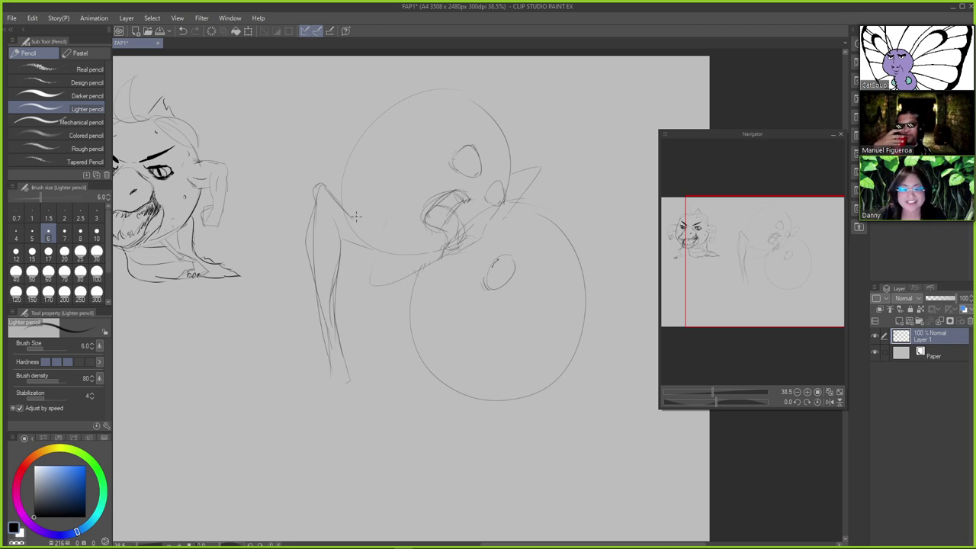
{"action": "mouse_move", "coordinate": [347, 213]}
{"action": "left_mouse_down"}
{"action": "mouse_move", "coordinate": [375, 221]}
{"action": "mouse_move", "coordinate": [363, 216]}
{"action": "mouse_move", "coordinate": [370, 227]}
{"action": "mouse_move", "coordinate": [363, 212]}
{"action": "mouse_move", "coordinate": [351, 212]}
{"action": "mouse_move", "coordinate": [385, 206]}
{"action": "mouse_move", "coordinate": [367, 202]}
{"action": "mouse_move", "coordinate": [347, 216]}
{"action": "mouse_move", "coordinate": [371, 201]}
{"action": "left_mouse_up"}
{"action": "key", "text": "ctrl+z"}
{"action": "mouse_move", "coordinate": [387, 254]}
{"action": "left_mouse_down"}
{"action": "mouse_move", "coordinate": [386, 214]}
{"action": "mouse_move", "coordinate": [373, 254]}
{"action": "left_mouse_up"}
{"action": "key", "text": "ctrl+z"}
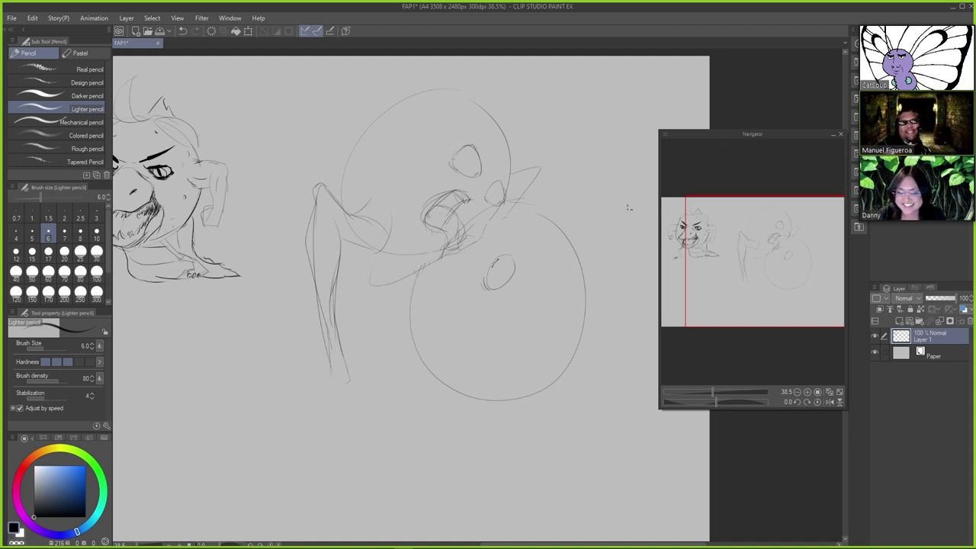
Erase part of the line above the ankle's right side and sketch a small pointed foot at the leg's lower end
{"action": "key", "text": "e"}
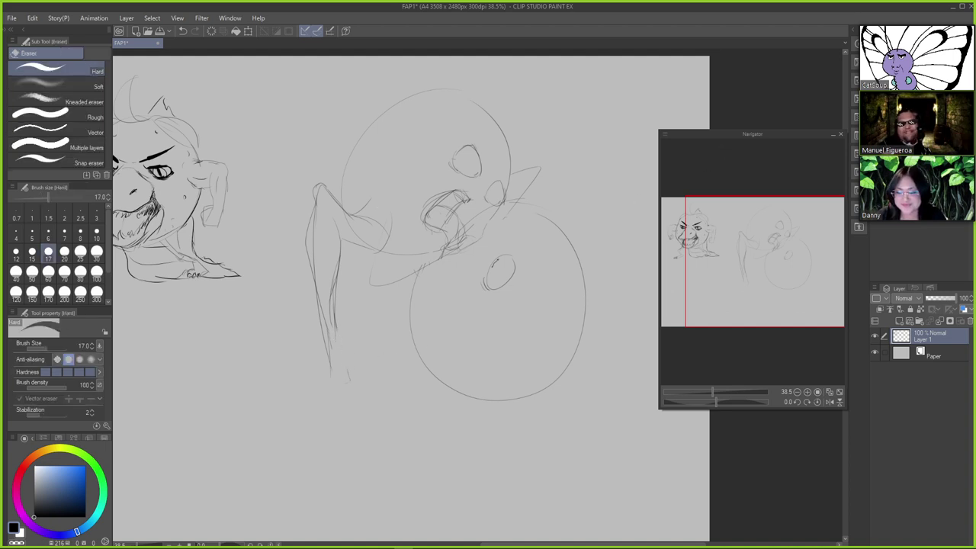
{"action": "key", "text": "p"}
{"action": "mouse_move", "coordinate": [336, 334]}
{"action": "left_mouse_down"}
{"action": "mouse_move", "coordinate": [351, 359]}
{"action": "mouse_move", "coordinate": [336, 329]}
{"action": "mouse_move", "coordinate": [321, 362]}
{"action": "mouse_move", "coordinate": [330, 365]}
{"action": "mouse_move", "coordinate": [312, 372]}
{"action": "mouse_move", "coordinate": [329, 367]}
{"action": "mouse_move", "coordinate": [329, 392]}
{"action": "left_mouse_up"}
{"action": "key", "text": "ctrl+z"}
{"action": "key", "text": "ctrl+z"}
{"action": "key", "text": "ctrl+z"}
{"action": "key", "text": "ctrl+z"}
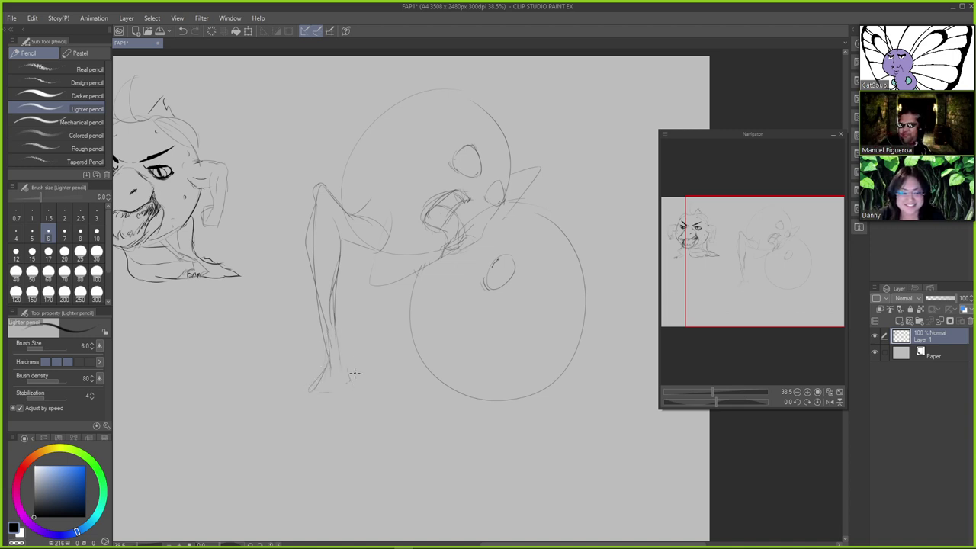
Undo the pointed foot and clear the lines at the lower end of the leg below the ankle
{"action": "key", "text": "ctrl+z"}
{"action": "key", "text": "ctrl+z"}
{"action": "key", "text": "ctrl+z"}
{"action": "key", "text": "e"}
{"action": "key", "text": "ctrl+z"}
{"action": "key", "text": "ctrl+z"}
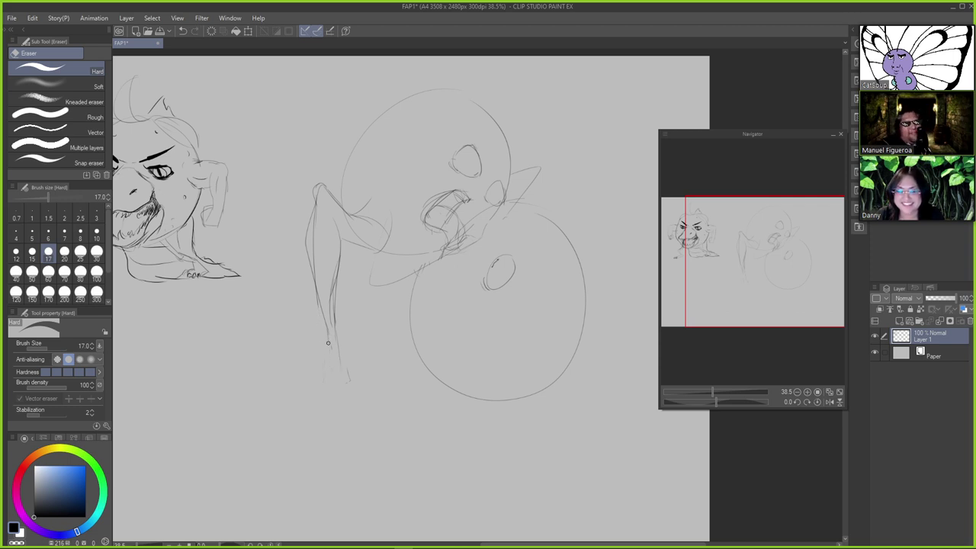
Redraw both sides of the ankle and close them with a small flat-soled foot at the leg's lower end
{"action": "key", "text": "p"}
{"action": "mouse_move", "coordinate": [326, 322]}
{"action": "left_mouse_down"}
{"action": "mouse_move", "coordinate": [331, 355]}
{"action": "mouse_move", "coordinate": [316, 386]}
{"action": "left_mouse_up"}
{"action": "key", "text": "ctrl+z"}
{"action": "key", "text": "ctrl+z"}
{"action": "key", "text": "ctrl+z"}
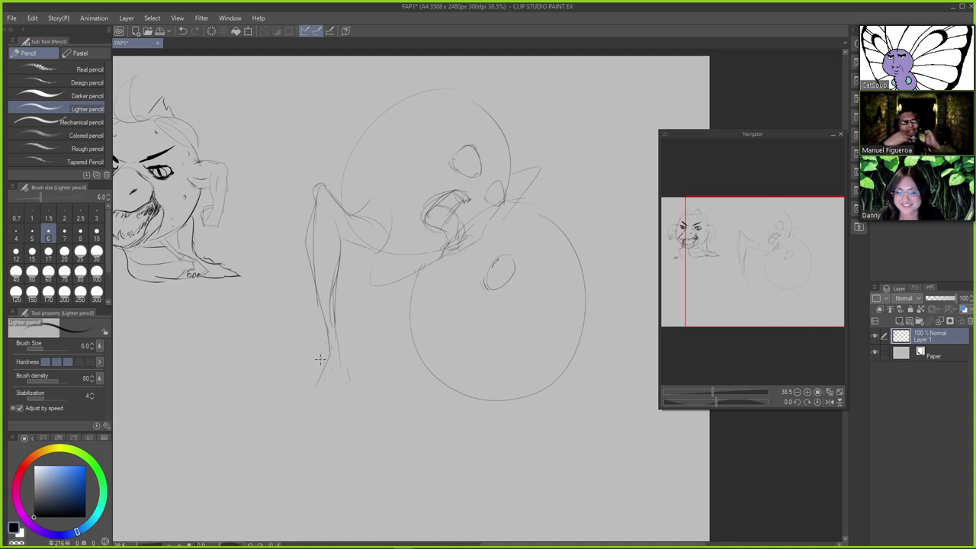
{"action": "left_click_drag", "start_coordinate": [332, 313], "coordinate": [345, 352]}
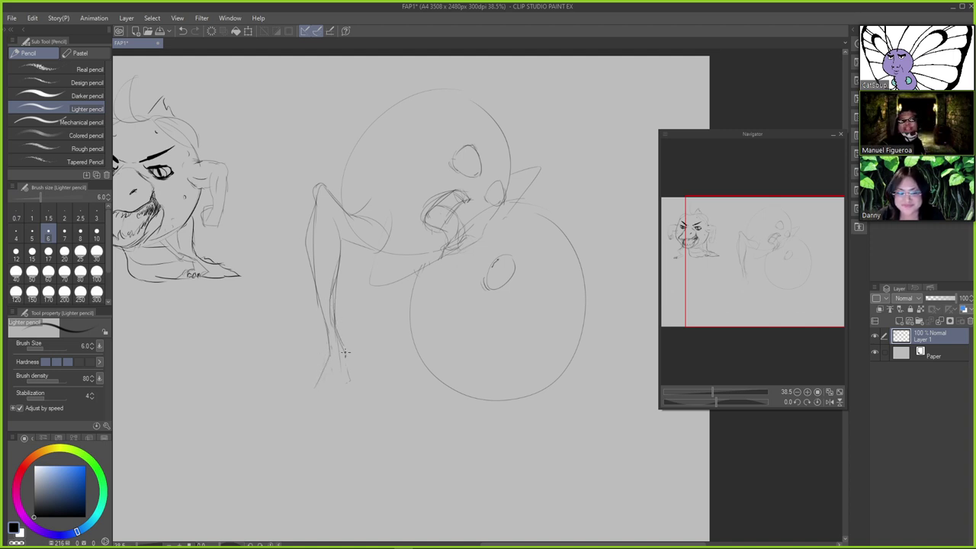
{"action": "key", "text": "ctrl+z"}
{"action": "key", "text": "ctrl+z"}
{"action": "mouse_move", "coordinate": [331, 308]}
{"action": "left_mouse_down"}
{"action": "mouse_move", "coordinate": [342, 348]}
{"action": "mouse_move", "coordinate": [332, 314]}
{"action": "mouse_move", "coordinate": [341, 378]}
{"action": "mouse_move", "coordinate": [315, 385]}
{"action": "mouse_move", "coordinate": [340, 380]}
{"action": "left_mouse_up"}
{"action": "key", "text": "ctrl+z"}
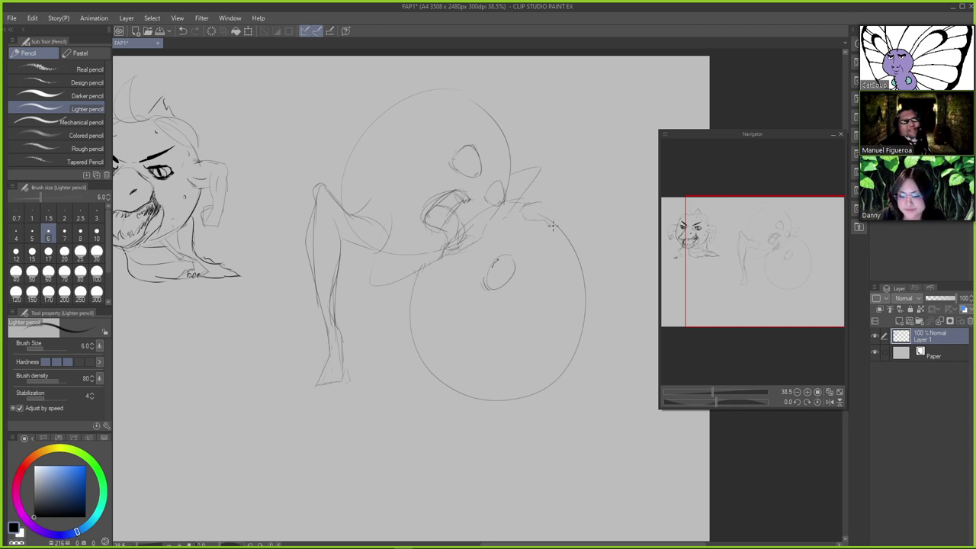
Sketch a curved, fin-like shape on top of the lower large oval and round the pointed shape above it into a loop
{"action": "mouse_move", "coordinate": [552, 205]}
{"action": "left_mouse_down"}
{"action": "mouse_move", "coordinate": [539, 183]}
{"action": "mouse_move", "coordinate": [525, 202]}
{"action": "left_mouse_up"}
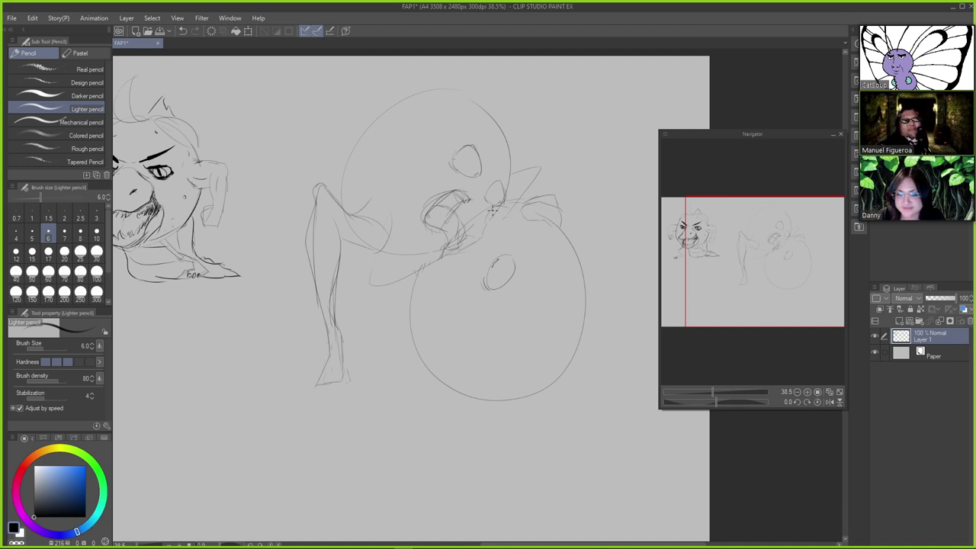
{"action": "key", "text": "ctrl+z"}
{"action": "left_click_drag", "start_coordinate": [503, 205], "coordinate": [489, 210]}
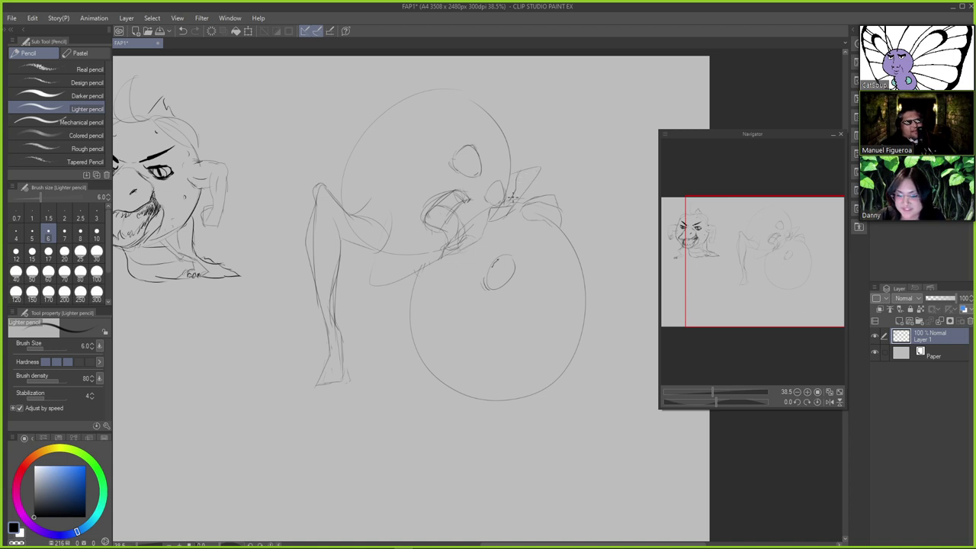
{"action": "key", "text": "ctrl+z"}
{"action": "mouse_move", "coordinate": [538, 171]}
{"action": "left_mouse_down"}
{"action": "mouse_move", "coordinate": [516, 179]}
{"action": "mouse_move", "coordinate": [502, 206]}
{"action": "left_mouse_up"}
{"action": "key", "text": "ctrl+z"}
{"action": "key", "text": "ctrl+z"}
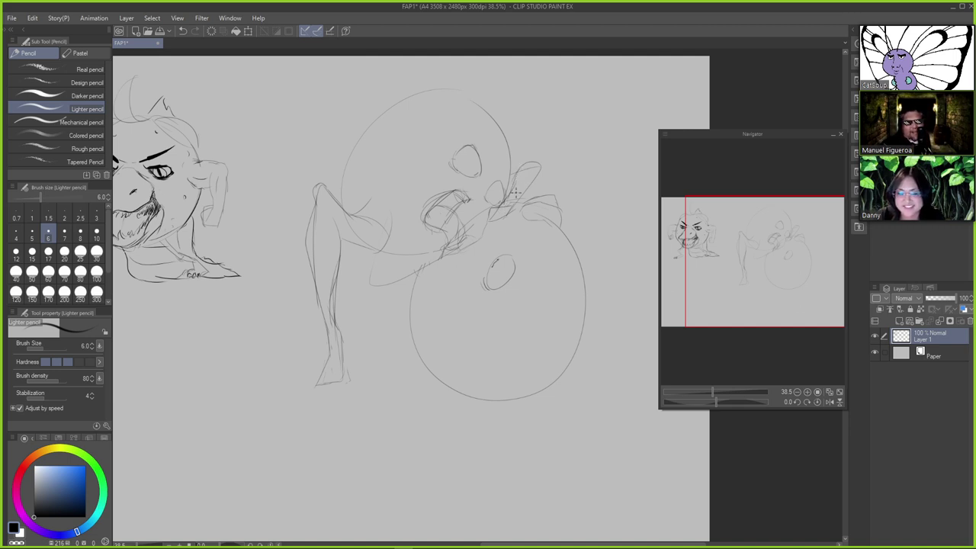
Outline the forearm from below the mouth down to a pointed elbow beside the thigh and close its outer end
{"action": "mouse_move", "coordinate": [449, 242]}
{"action": "left_mouse_down"}
{"action": "mouse_move", "coordinate": [401, 268]}
{"action": "mouse_move", "coordinate": [382, 261]}
{"action": "mouse_move", "coordinate": [371, 284]}
{"action": "left_mouse_up"}
{"action": "key", "text": "ctrl+z"}
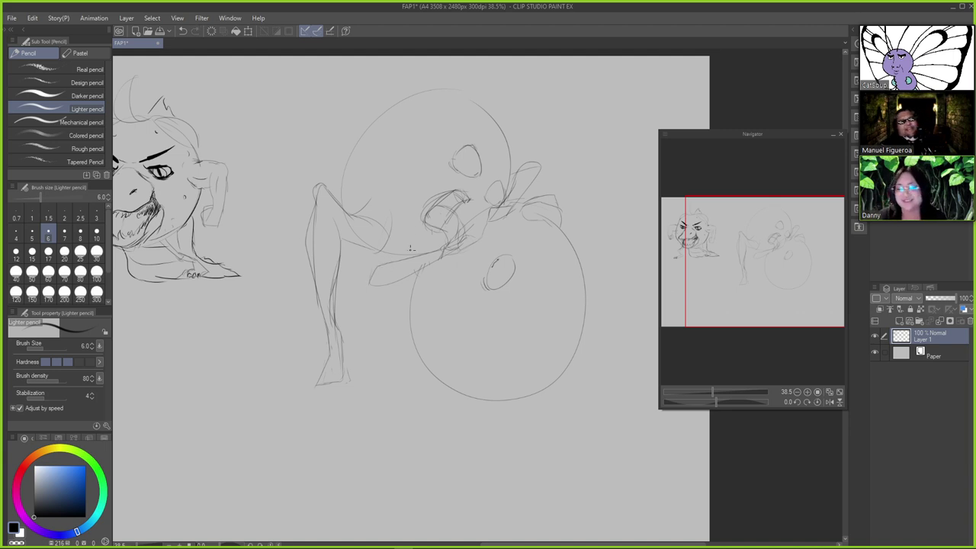
{"action": "left_click_drag", "start_coordinate": [382, 247], "coordinate": [371, 278]}
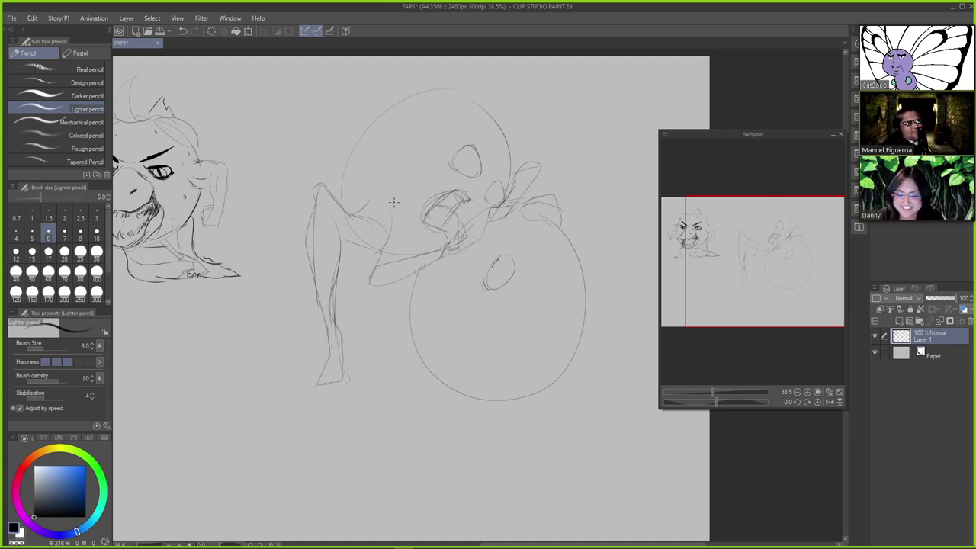
Draw the upper arm's two sides from the elbow up into the upper large oval and cap them with a rounded shoulder
{"action": "left_click_drag", "start_coordinate": [388, 197], "coordinate": [383, 265]}
{"action": "key", "text": "ctrl+z"}
{"action": "left_click_drag", "start_coordinate": [385, 192], "coordinate": [375, 266]}
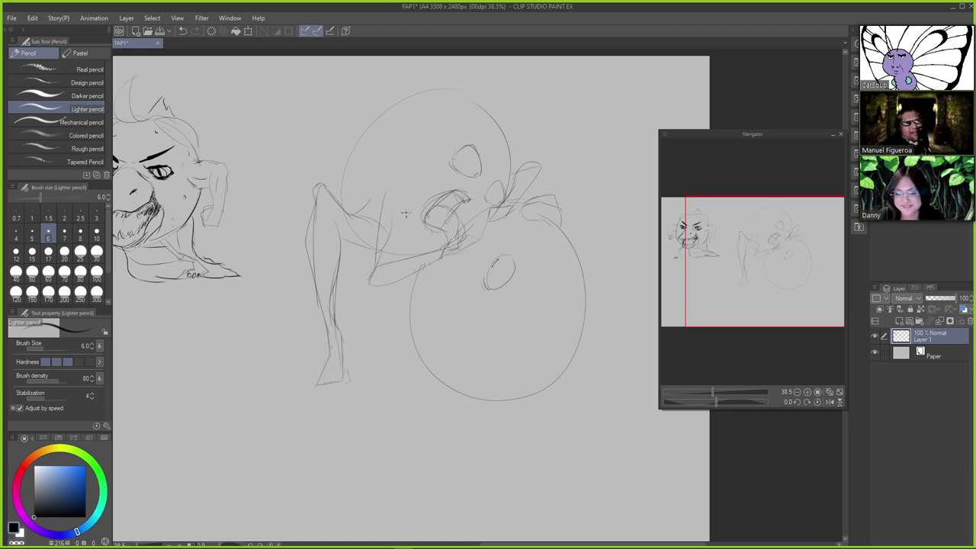
{"action": "left_click_drag", "start_coordinate": [401, 197], "coordinate": [392, 258]}
{"action": "key", "text": "ctrl+z"}
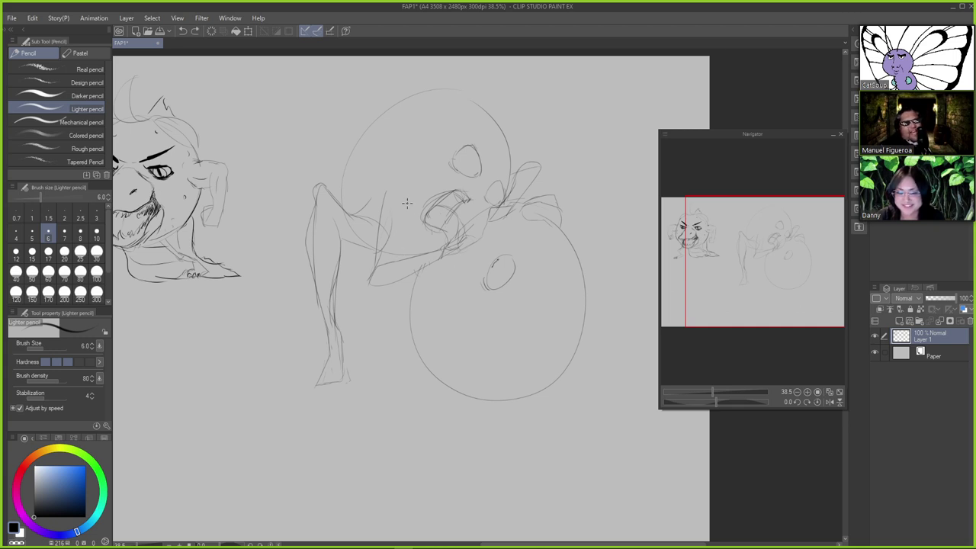
{"action": "left_click_drag", "start_coordinate": [405, 200], "coordinate": [389, 258]}
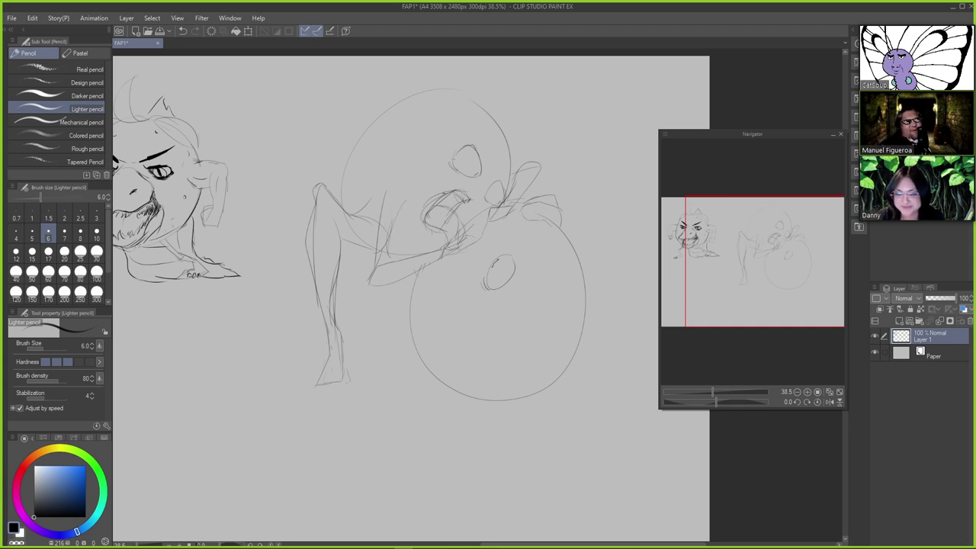
{"action": "left_click_drag", "start_coordinate": [387, 190], "coordinate": [410, 180]}
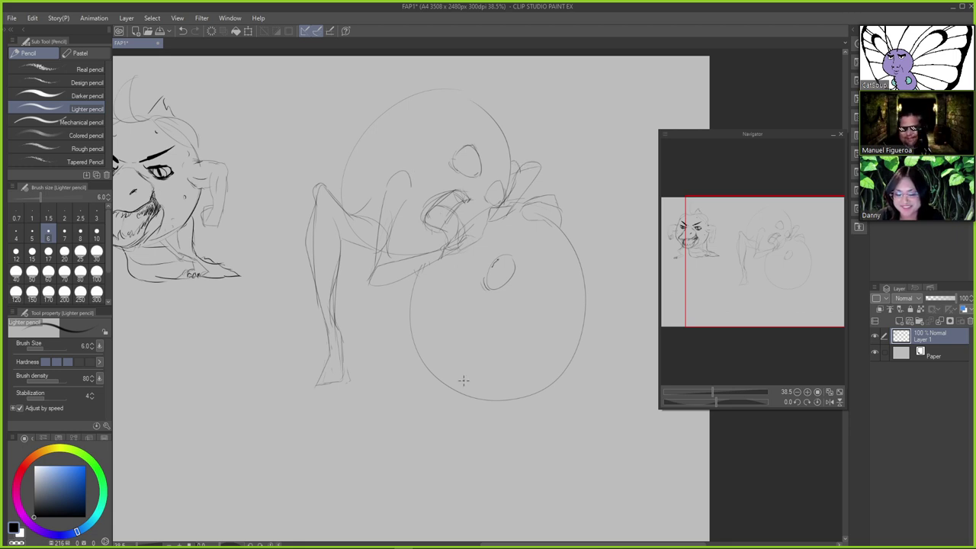
Sketch small dark finger details for the hand at the forearm's end, just below the mouth
{"action": "left_click_drag", "start_coordinate": [462, 237], "coordinate": [468, 239]}
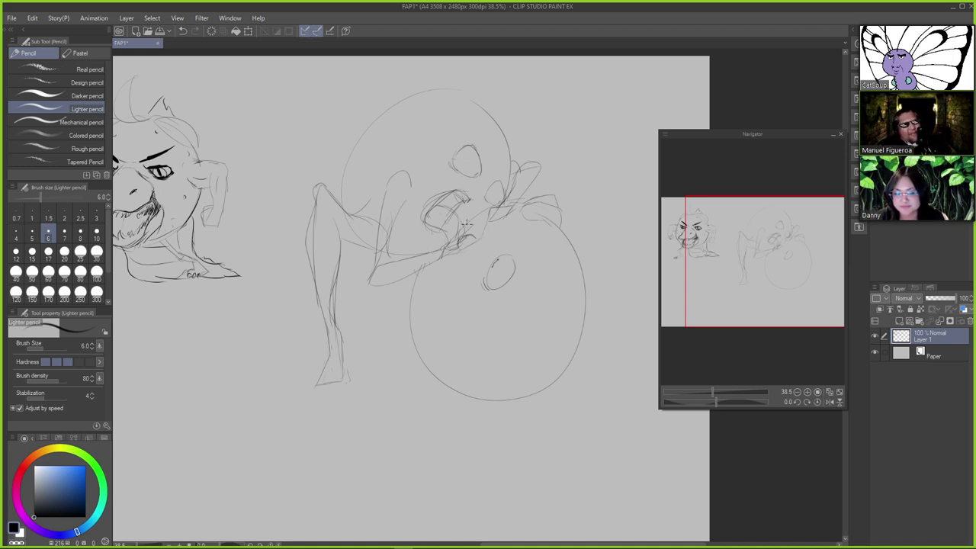
{"action": "left_click_drag", "start_coordinate": [468, 238], "coordinate": [461, 242]}
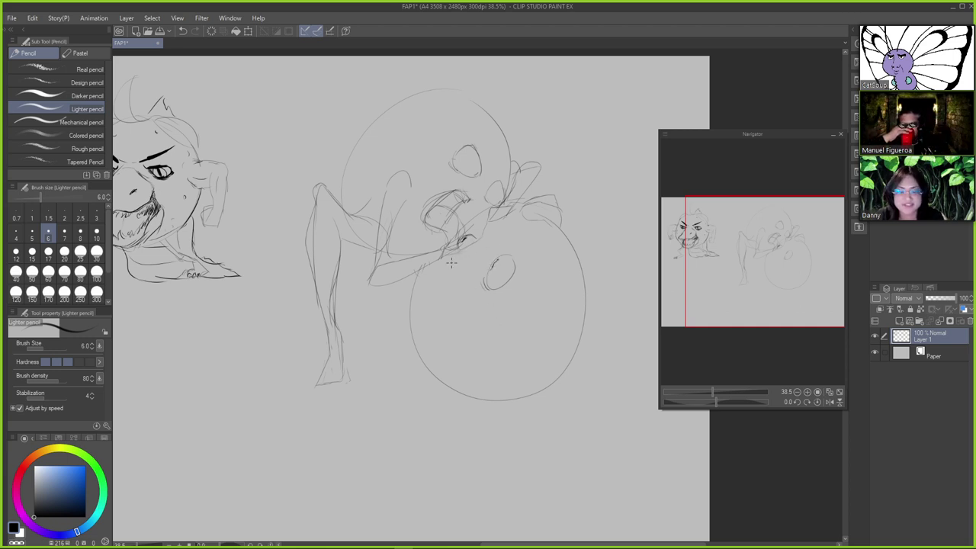
{"action": "key", "text": "e"}
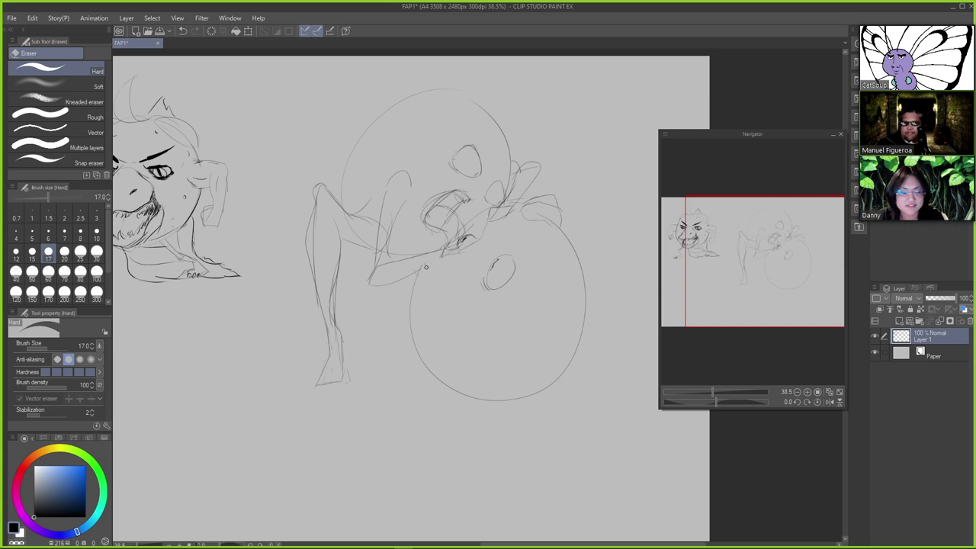
{"action": "key", "text": "p"}
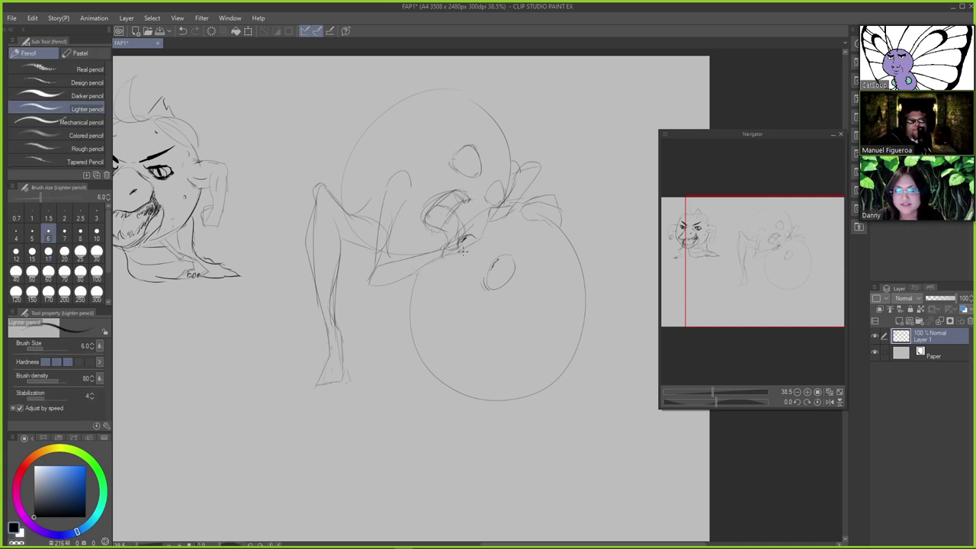
{"action": "mouse_move", "coordinate": [459, 251]}
{"action": "left_mouse_down"}
{"action": "mouse_move", "coordinate": [445, 247]}
{"action": "mouse_move", "coordinate": [464, 240]}
{"action": "mouse_move", "coordinate": [443, 249]}
{"action": "mouse_move", "coordinate": [452, 244]}
{"action": "left_mouse_up"}
{"action": "key", "text": "ctrl+z"}
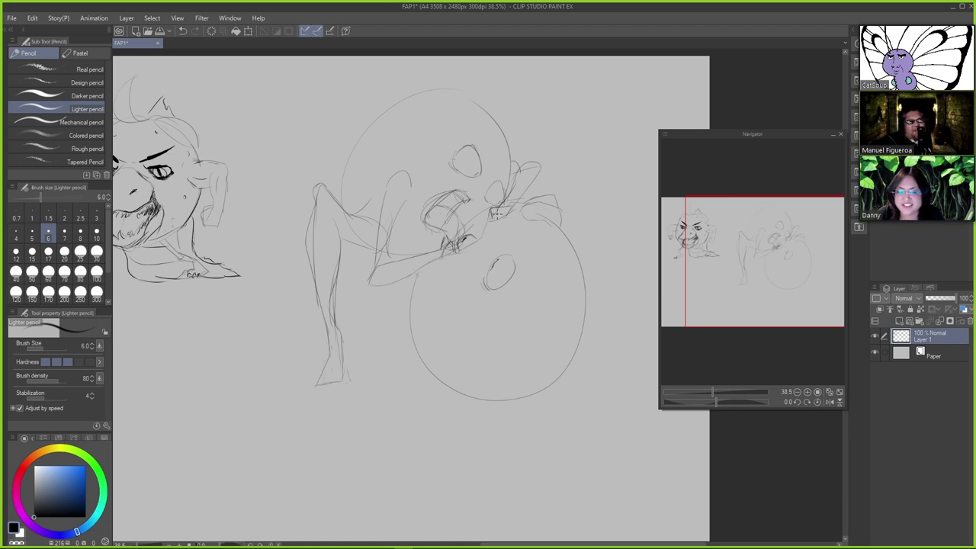
Rework the short contour running from the fingers up to the small oval on the upper large oval's edge
{"action": "mouse_move", "coordinate": [493, 206]}
{"action": "left_mouse_down"}
{"action": "mouse_move", "coordinate": [469, 235]}
{"action": "mouse_move", "coordinate": [495, 217]}
{"action": "mouse_move", "coordinate": [470, 240]}
{"action": "mouse_move", "coordinate": [515, 196]}
{"action": "mouse_move", "coordinate": [465, 247]}
{"action": "mouse_move", "coordinate": [503, 209]}
{"action": "left_mouse_up"}
{"action": "key", "text": "ctrl+z"}
{"action": "key", "text": "ctrl+z"}
{"action": "key", "text": "ctrl+z"}
{"action": "key", "text": "ctrl+z"}
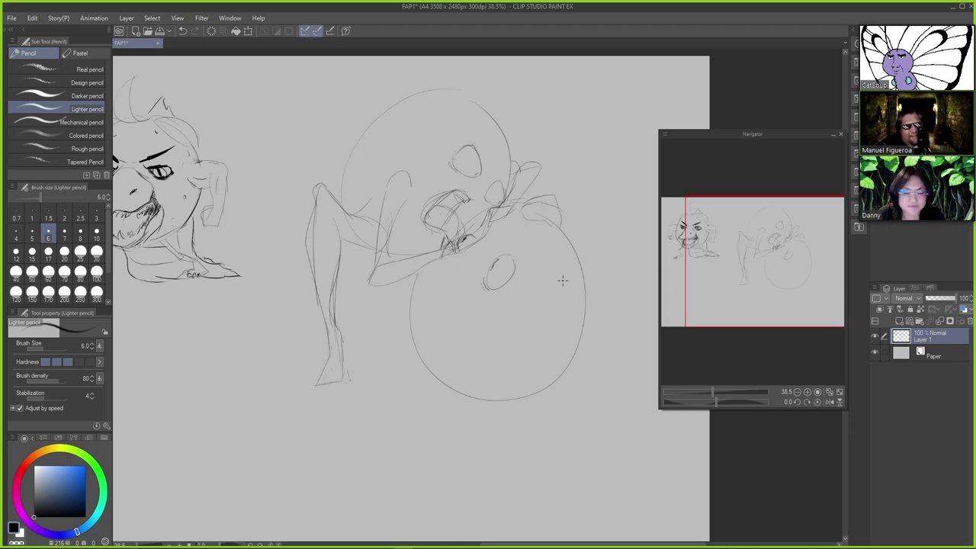
Erase the lower end of the small oval inside the lower large oval and redraw it shorter
{"action": "key", "text": "e"}
{"action": "left_click_drag", "start_coordinate": [478, 283], "coordinate": [492, 287]}
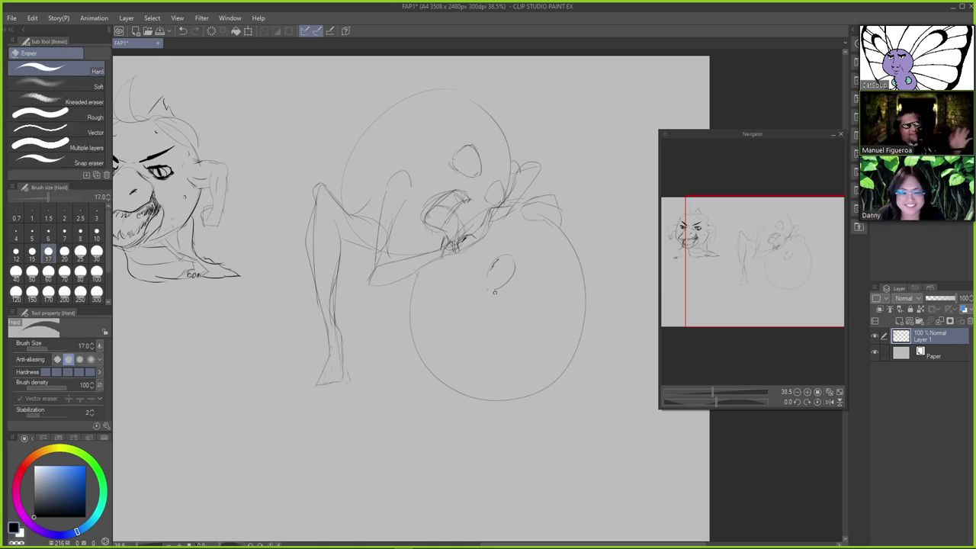
{"action": "key", "text": "p"}
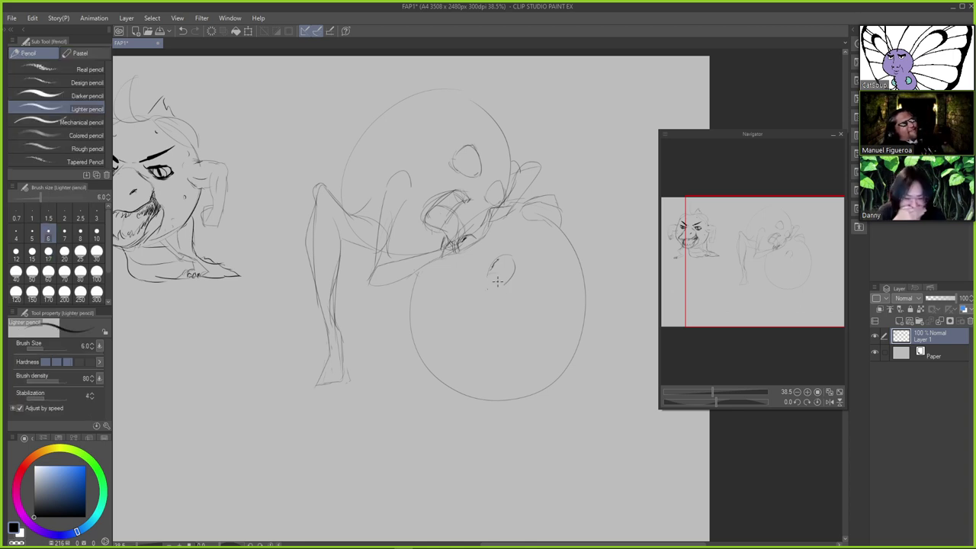
{"action": "key", "text": "ctrl+z"}
{"action": "left_click_drag", "start_coordinate": [489, 270], "coordinate": [497, 285]}
{"action": "key", "text": "ctrl+z"}
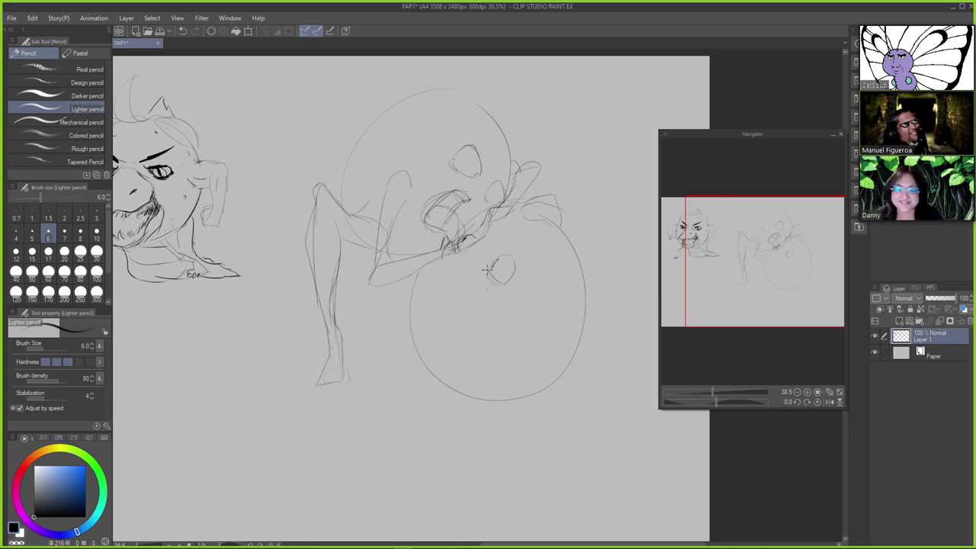
Erase the right side of the small oval inside the lower large oval and redraw it as a narrower, slanted contour
{"action": "key", "text": "e"}
{"action": "key", "text": "p"}
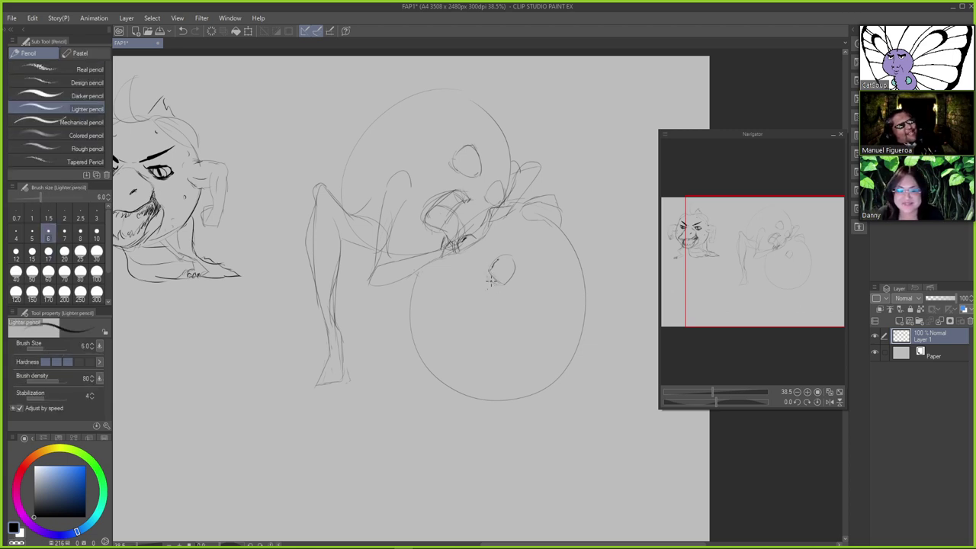
{"action": "key", "text": "e"}
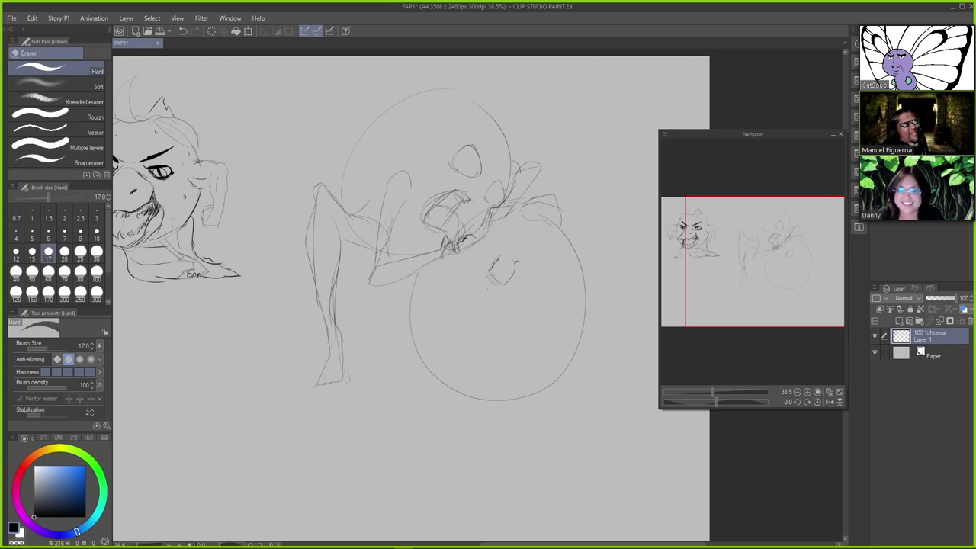
{"action": "key", "text": "p"}
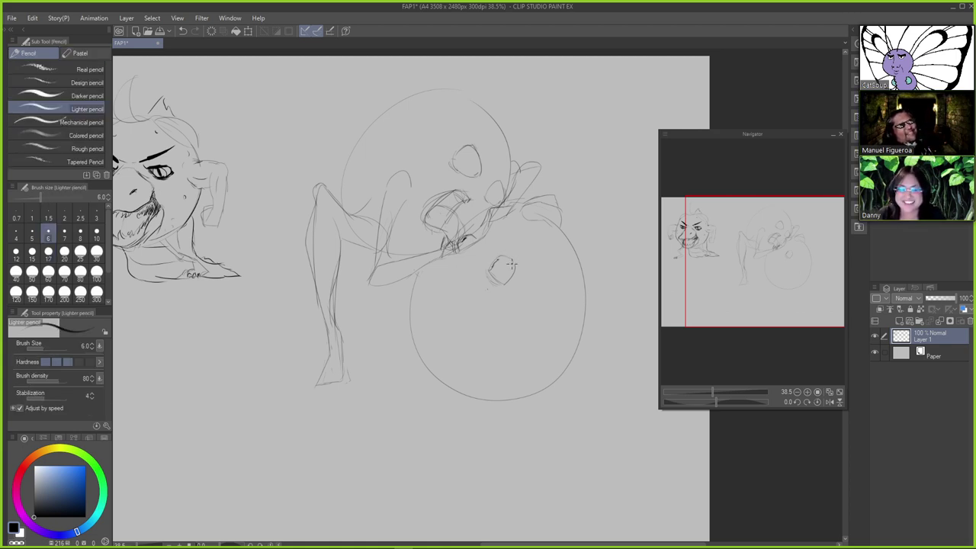
{"action": "key", "text": "ctrl+z"}
{"action": "mouse_move", "coordinate": [500, 258]}
{"action": "left_mouse_down"}
{"action": "mouse_move", "coordinate": [517, 263]}
{"action": "mouse_move", "coordinate": [504, 284]}
{"action": "left_mouse_up"}
{"action": "key", "text": "e"}
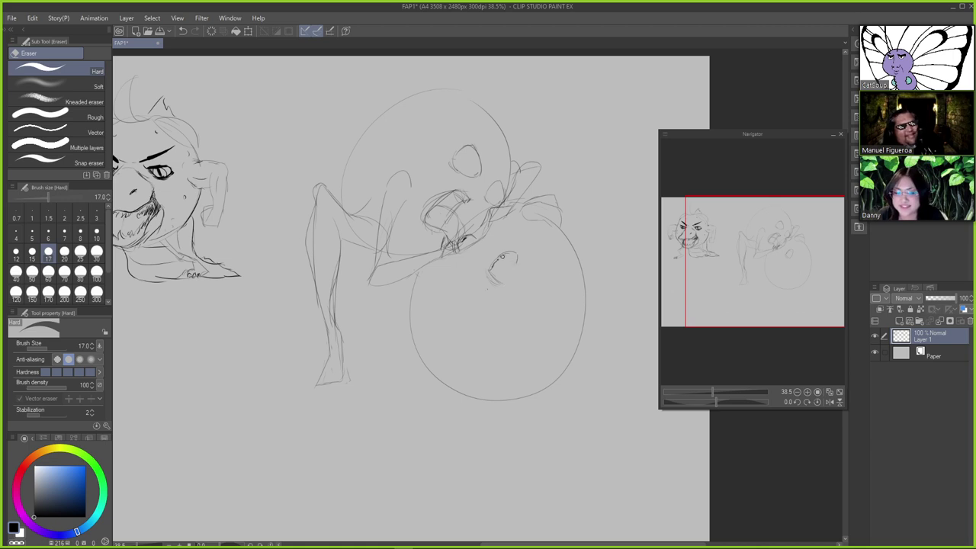
{"action": "key", "text": "p"}
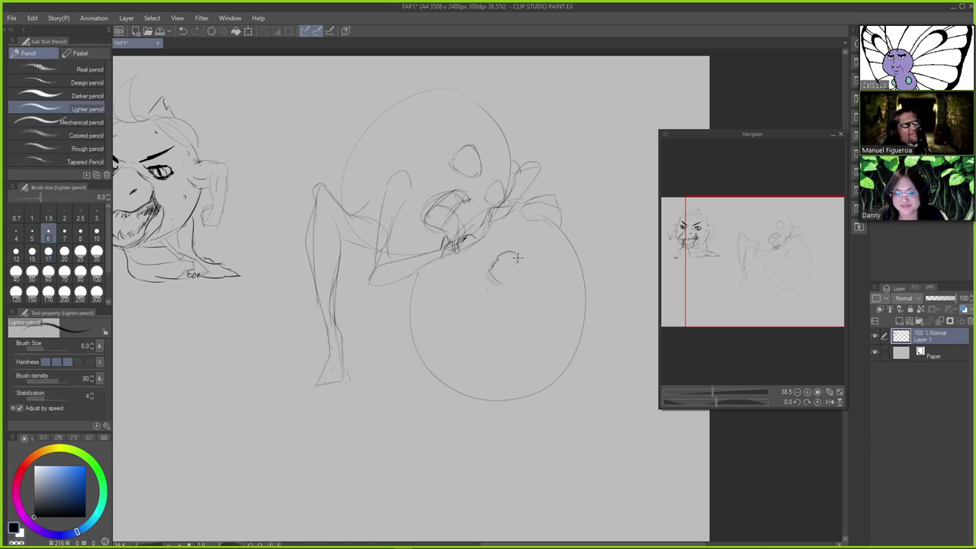
{"action": "left_click_drag", "start_coordinate": [517, 258], "coordinate": [510, 272]}
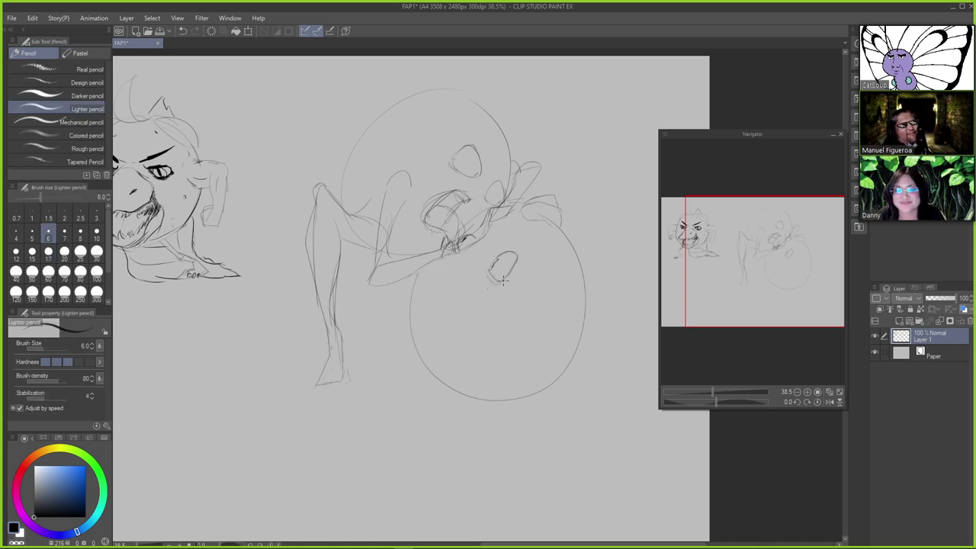
Clean up the stray marks around the narrowed small oval and retouch its lower edge
{"action": "key", "text": "e"}
{"action": "key", "text": "p"}
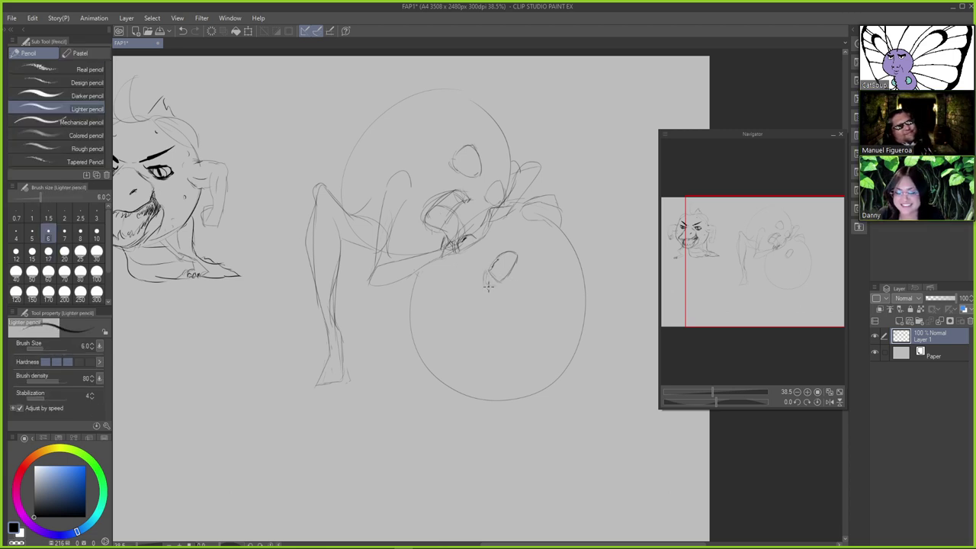
{"action": "key", "text": "e"}
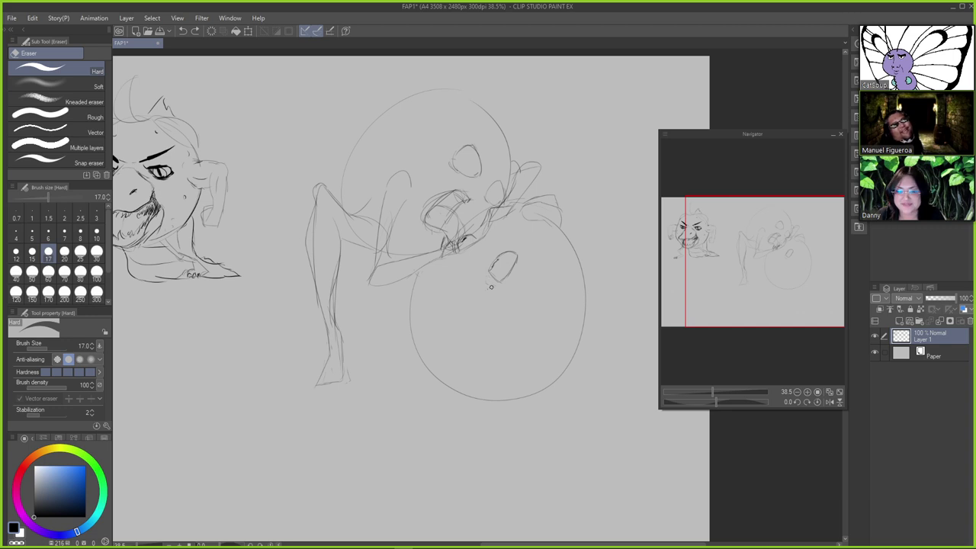
{"action": "key", "text": "p"}
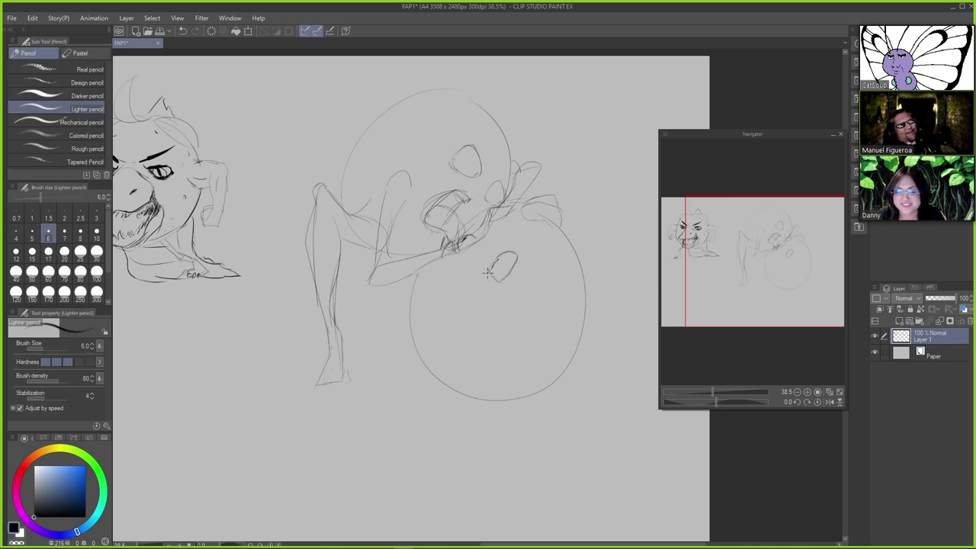
{"action": "key", "text": "e"}
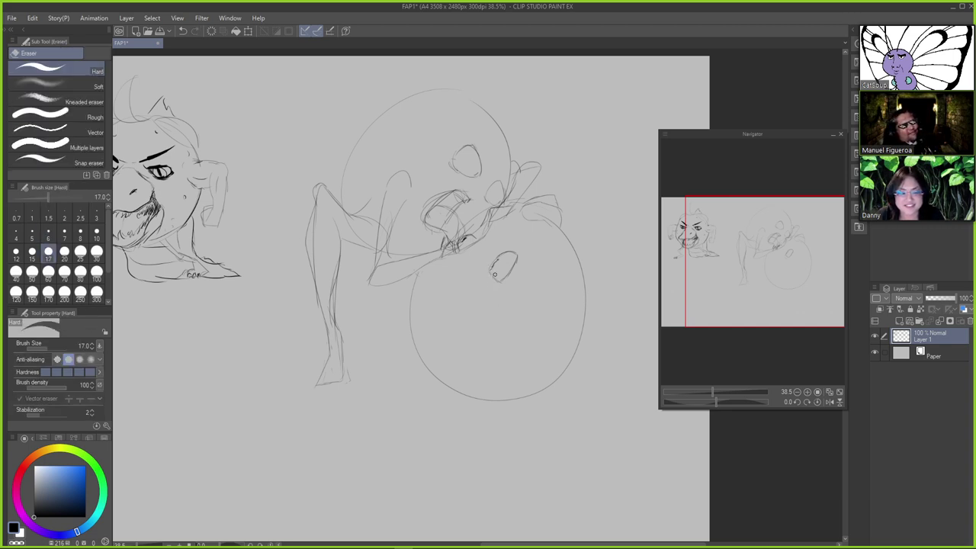
{"action": "key", "text": "p"}
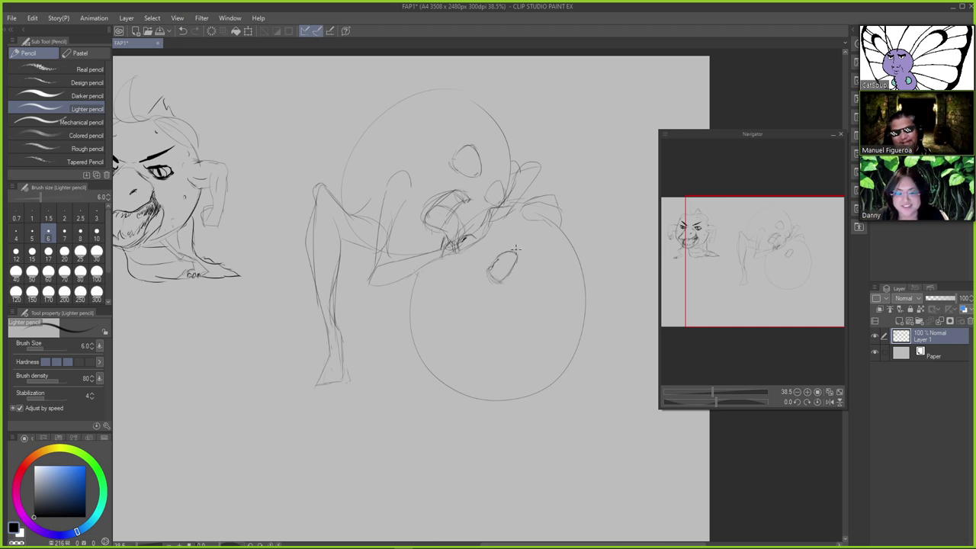
{"action": "key", "text": "ctrl+z"}
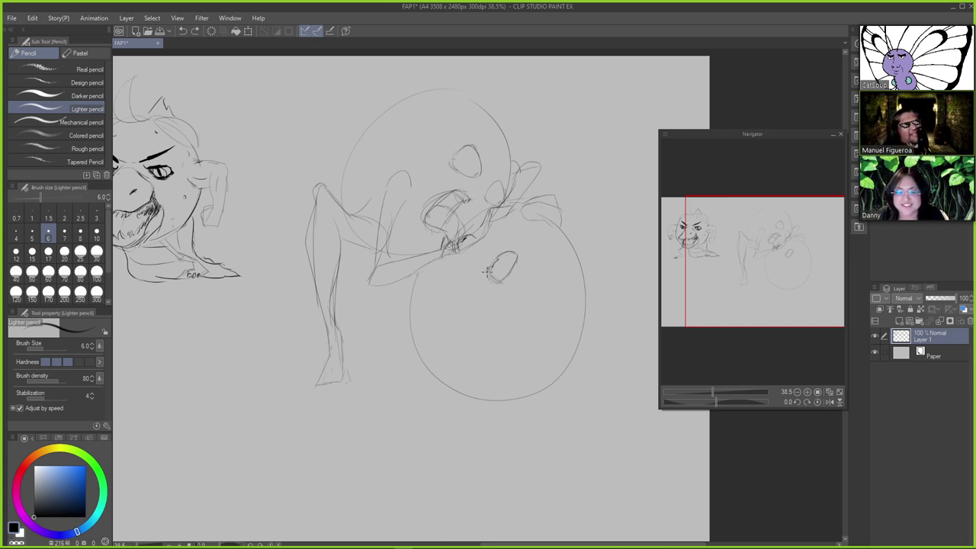
{"action": "key", "text": "p"}
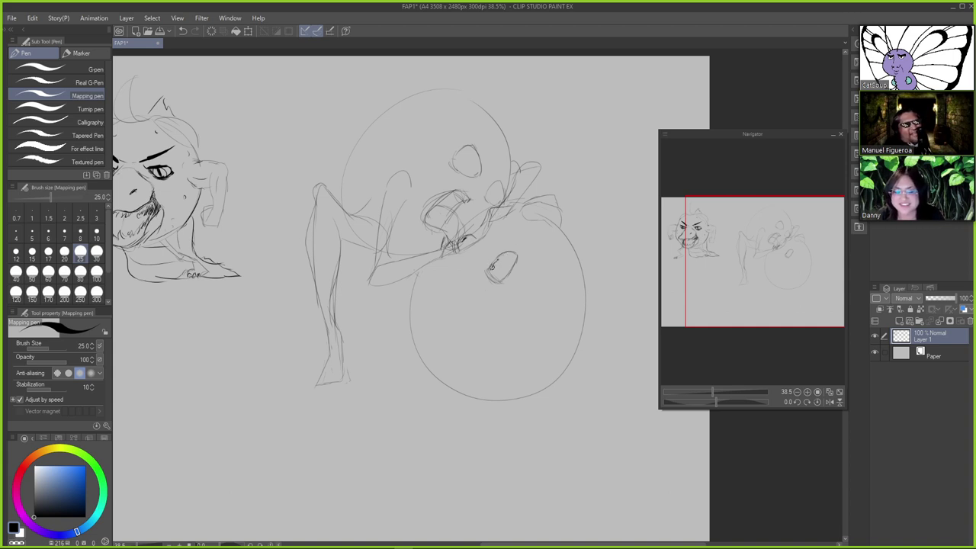
Darken the outline of the small slanted oval inside the lower large oval
{"action": "mouse_move", "coordinate": [488, 269]}
{"action": "left_mouse_down"}
{"action": "mouse_move", "coordinate": [520, 236]}
{"action": "mouse_move", "coordinate": [504, 250]}
{"action": "mouse_move", "coordinate": [515, 251]}
{"action": "mouse_move", "coordinate": [514, 262]}
{"action": "mouse_move", "coordinate": [513, 247]}
{"action": "mouse_move", "coordinate": [500, 254]}
{"action": "mouse_move", "coordinate": [516, 247]}
{"action": "mouse_move", "coordinate": [502, 253]}
{"action": "mouse_move", "coordinate": [513, 253]}
{"action": "mouse_move", "coordinate": [494, 264]}
{"action": "left_mouse_up"}
{"action": "key", "text": "ctrl+z"}
{"action": "key", "text": "e"}
{"action": "key", "text": "p"}
{"action": "key", "text": "e"}
{"action": "key", "text": "p"}
{"action": "key", "text": "ctrl+z"}
{"action": "key", "text": "ctrl+z"}
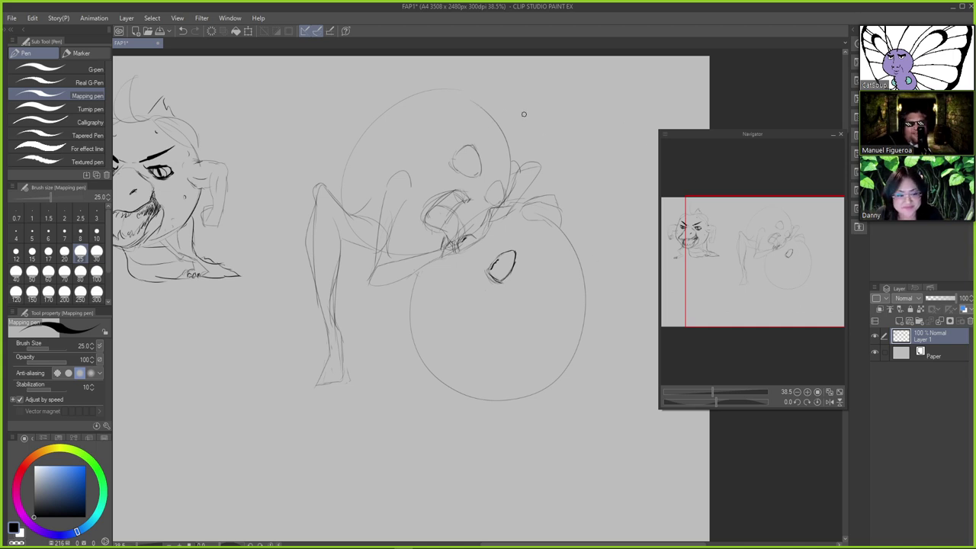
Enlarge the hard eraser to size 60 and erase the top arc of the upper large oval
{"action": "key", "text": "e"}
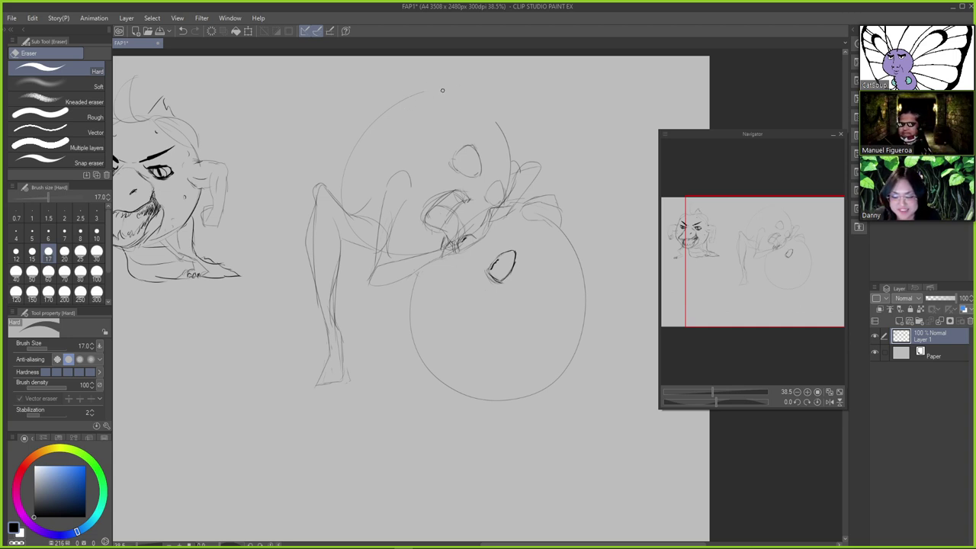
{"action": "key", "text": "bracketright"}
{"action": "key", "text": "bracketright"}
{"action": "key", "text": "bracketright"}
{"action": "key", "text": "bracketright"}
{"action": "key", "text": "bracketright"}
{"action": "key", "text": "bracketright"}
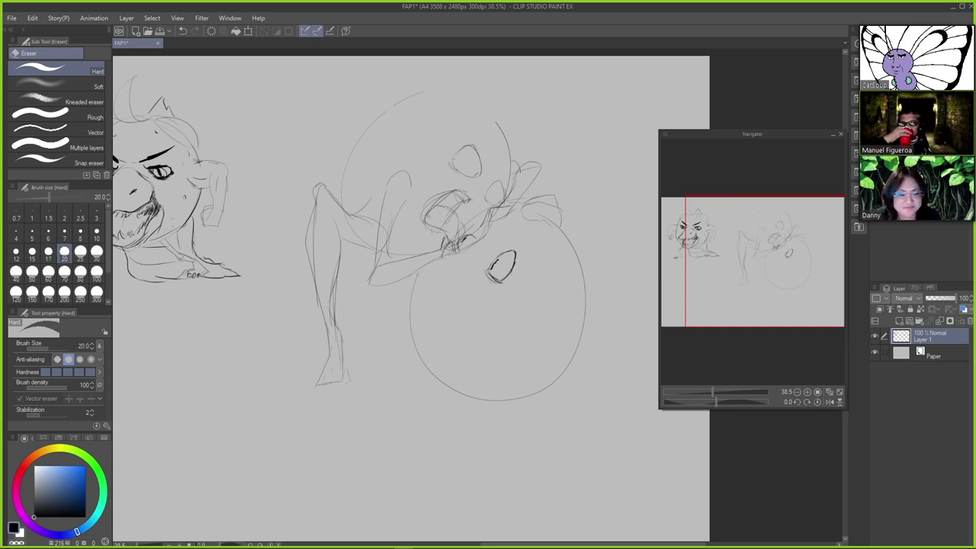
{"action": "left_click_drag", "start_coordinate": [411, 97], "coordinate": [359, 126]}
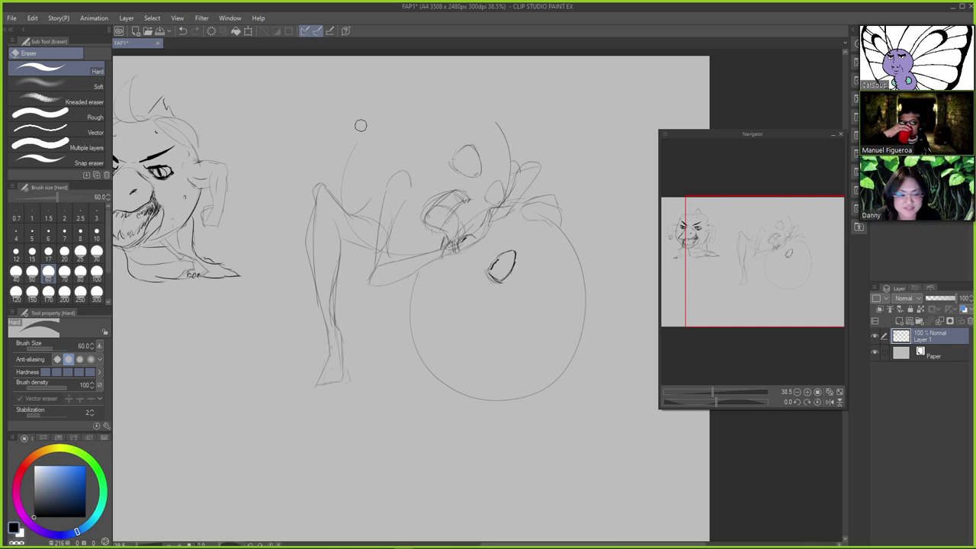
Redraw the upper-left arc of the upper large oval with the Mapping pen as a lower, flatter curve
{"action": "key", "text": "p"}
{"action": "left_click_drag", "start_coordinate": [346, 161], "coordinate": [380, 123]}
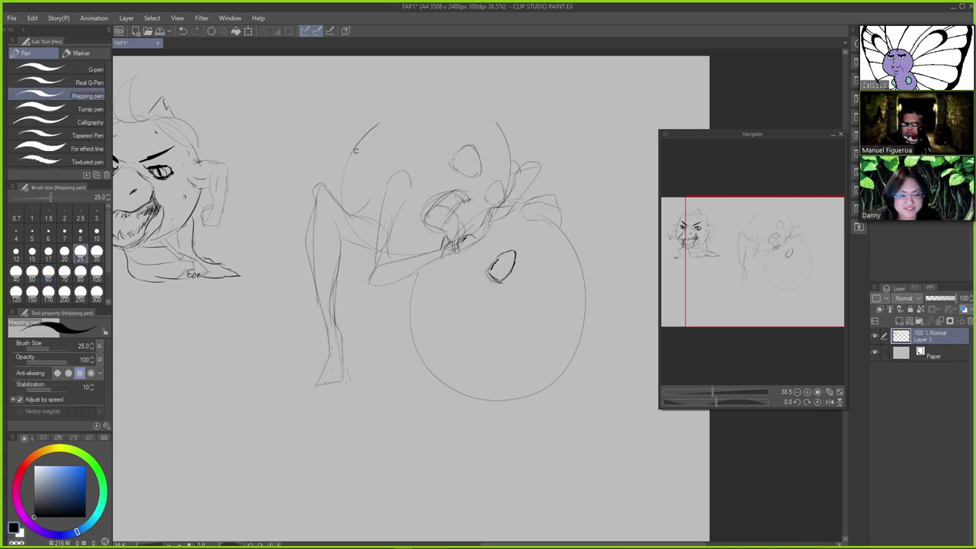
{"action": "key", "text": "ctrl+z"}
{"action": "left_click_drag", "start_coordinate": [351, 155], "coordinate": [412, 102]}
{"action": "key", "text": "ctrl+z"}
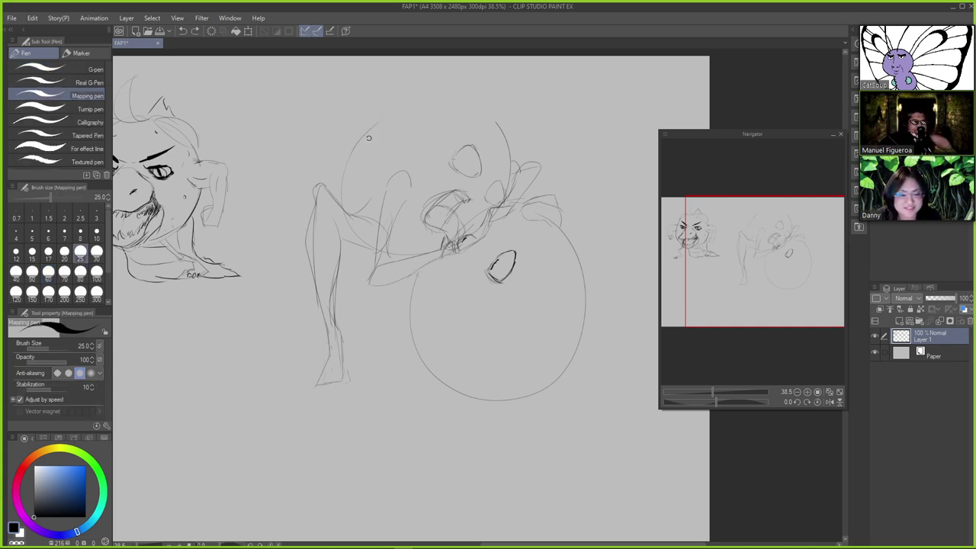
{"action": "mouse_move", "coordinate": [369, 136]}
{"action": "left_mouse_down"}
{"action": "mouse_move", "coordinate": [408, 105]}
{"action": "mouse_move", "coordinate": [445, 96]}
{"action": "mouse_move", "coordinate": [487, 105]}
{"action": "left_mouse_up"}
{"action": "key", "text": "ctrl+z"}
{"action": "key", "text": "ctrl+z"}
{"action": "key", "text": "ctrl+z"}
{"action": "key", "text": "ctrl+z"}
Redraw the top of the upper large oval and join it to the oval's right edge
{"action": "left_click_drag", "start_coordinate": [421, 101], "coordinate": [489, 107]}
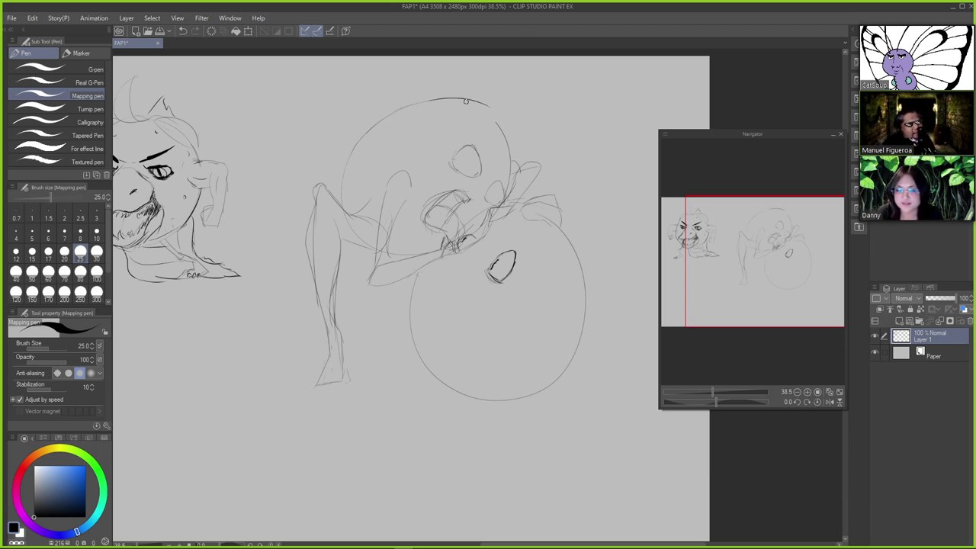
{"action": "key", "text": "ctrl+z"}
{"action": "mouse_move", "coordinate": [429, 100]}
{"action": "left_mouse_down"}
{"action": "mouse_move", "coordinate": [478, 102]}
{"action": "mouse_move", "coordinate": [511, 130]}
{"action": "mouse_move", "coordinate": [484, 104]}
{"action": "mouse_move", "coordinate": [506, 154]}
{"action": "left_mouse_up"}
{"action": "key", "text": "ctrl+z"}
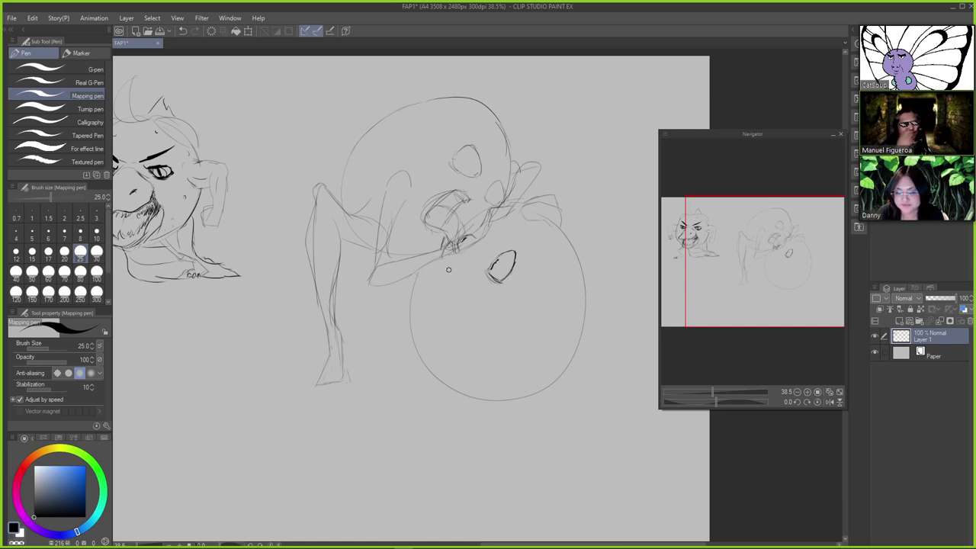
Draw a long, slightly curved line running down inside the lower large oval, left of its small slanted oval
{"action": "left_click_drag", "start_coordinate": [449, 267], "coordinate": [456, 297]}
{"action": "key", "text": "ctrl+z"}
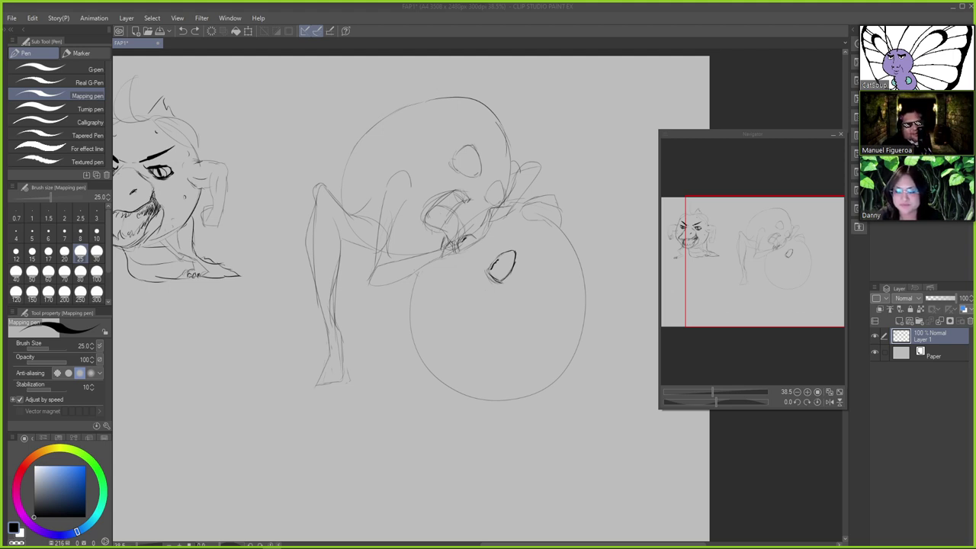
{"action": "left_click", "coordinate": [746, 15]}
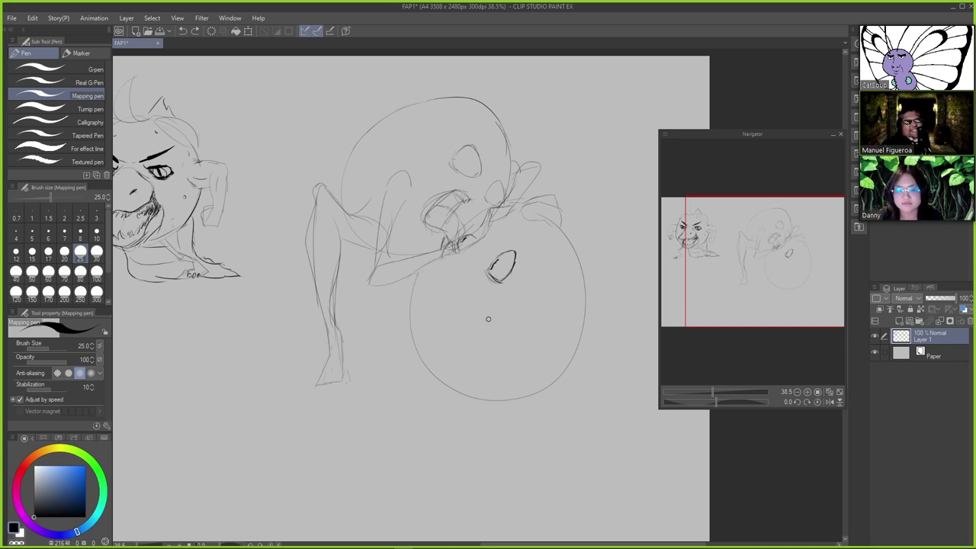
{"action": "key", "text": "ctrl+z"}
{"action": "left_click_drag", "start_coordinate": [473, 285], "coordinate": [456, 330]}
{"action": "key", "text": "ctrl+z"}
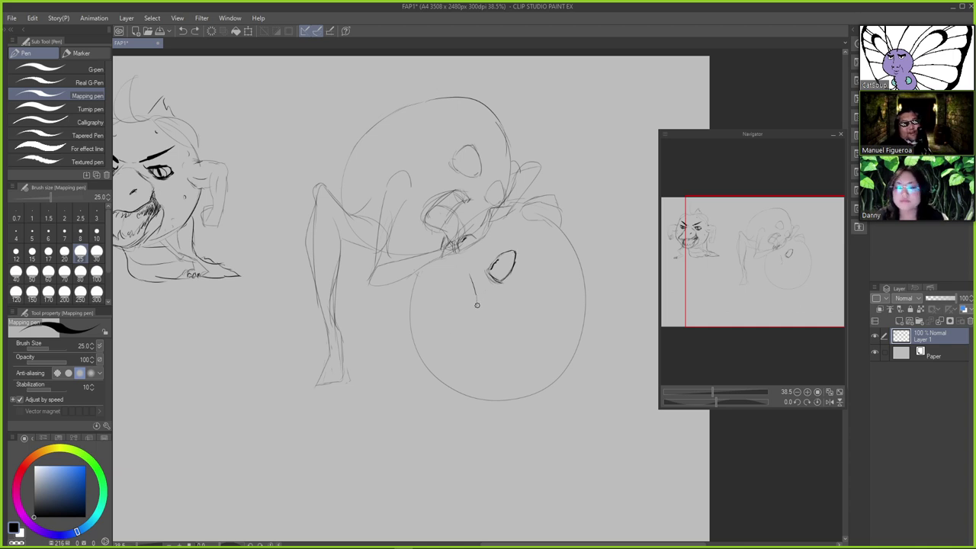
{"action": "mouse_move", "coordinate": [477, 297]}
{"action": "left_mouse_down"}
{"action": "mouse_move", "coordinate": [474, 335]}
{"action": "mouse_move", "coordinate": [452, 357]}
{"action": "left_mouse_up"}
{"action": "key", "text": "ctrl+z"}
{"action": "left_click_drag", "start_coordinate": [478, 315], "coordinate": [475, 349]}
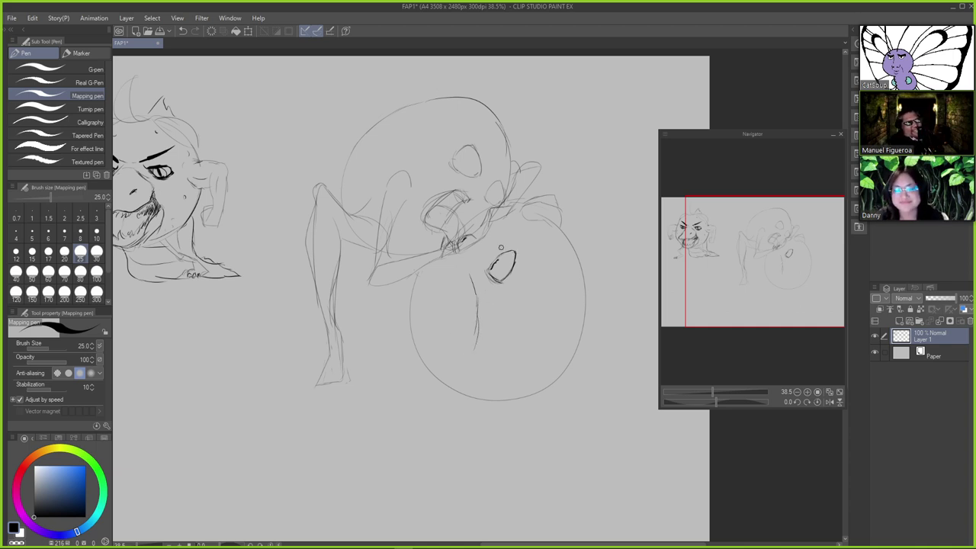
{"action": "key", "text": "ctrl+z"}
{"action": "left_click_drag", "start_coordinate": [475, 294], "coordinate": [475, 328]}
{"action": "key", "text": "ctrl+z"}
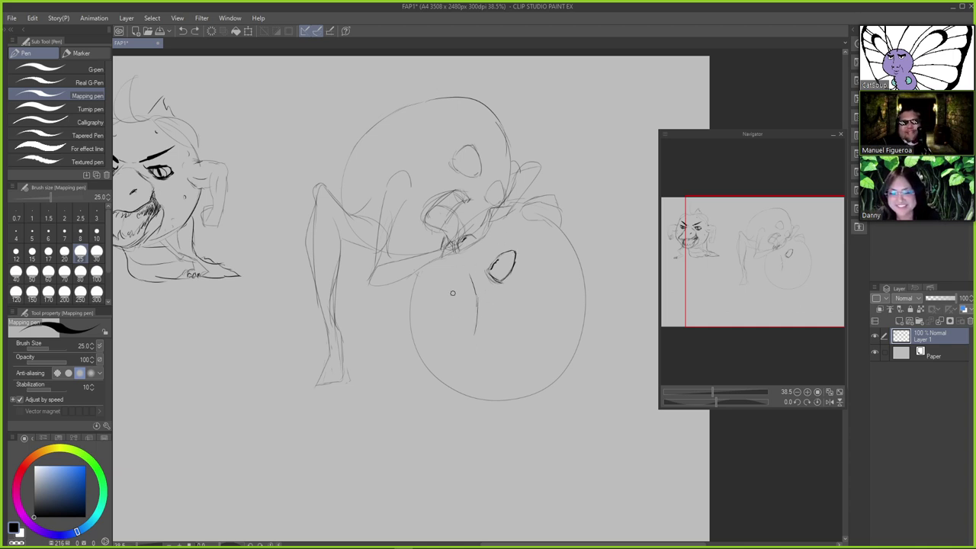
Add a short top, a slanted left side and a lower edge to the curved line, closing it into a tall shape
{"action": "mouse_move", "coordinate": [468, 278]}
{"action": "left_mouse_down"}
{"action": "mouse_move", "coordinate": [446, 295]}
{"action": "mouse_move", "coordinate": [421, 310]}
{"action": "left_mouse_up"}
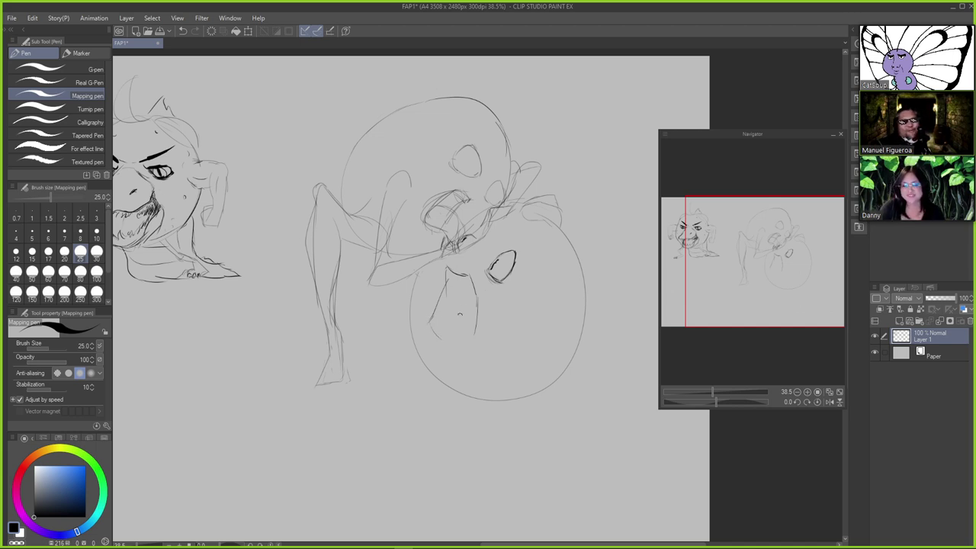
{"action": "mouse_move", "coordinate": [430, 319]}
{"action": "left_mouse_down"}
{"action": "mouse_move", "coordinate": [458, 351]}
{"action": "mouse_move", "coordinate": [476, 352]}
{"action": "left_mouse_up"}
{"action": "key", "text": "ctrl+z"}
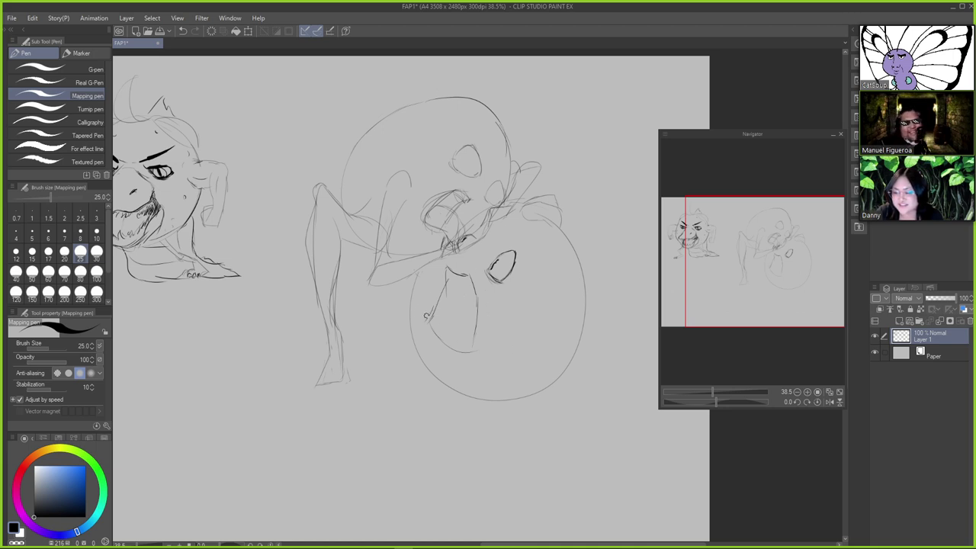
{"action": "left_click_drag", "start_coordinate": [425, 316], "coordinate": [464, 345]}
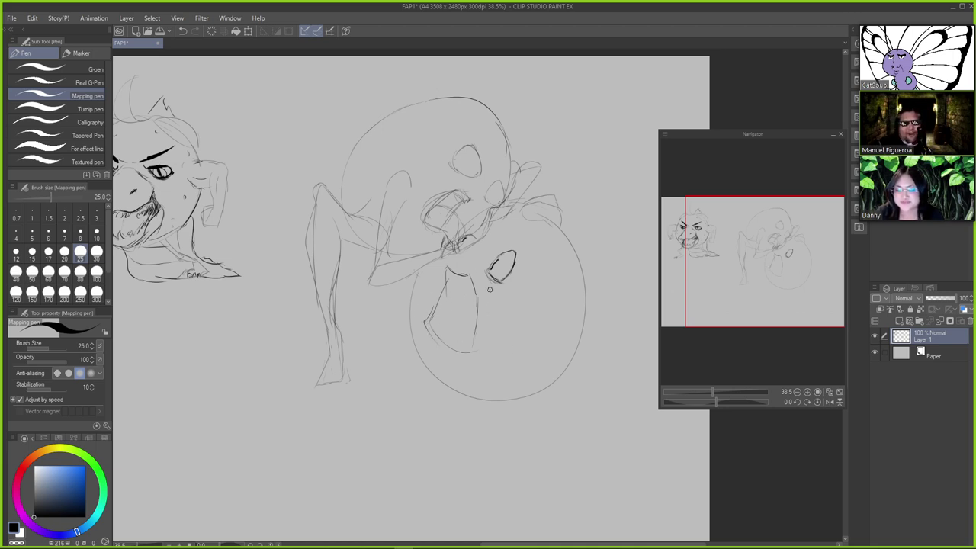
Add a short curved stroke beneath the small slanted oval and retouch the marks inside it and at its upper end
{"action": "left_click_drag", "start_coordinate": [486, 280], "coordinate": [499, 311]}
{"action": "key", "text": "ctrl+z"}
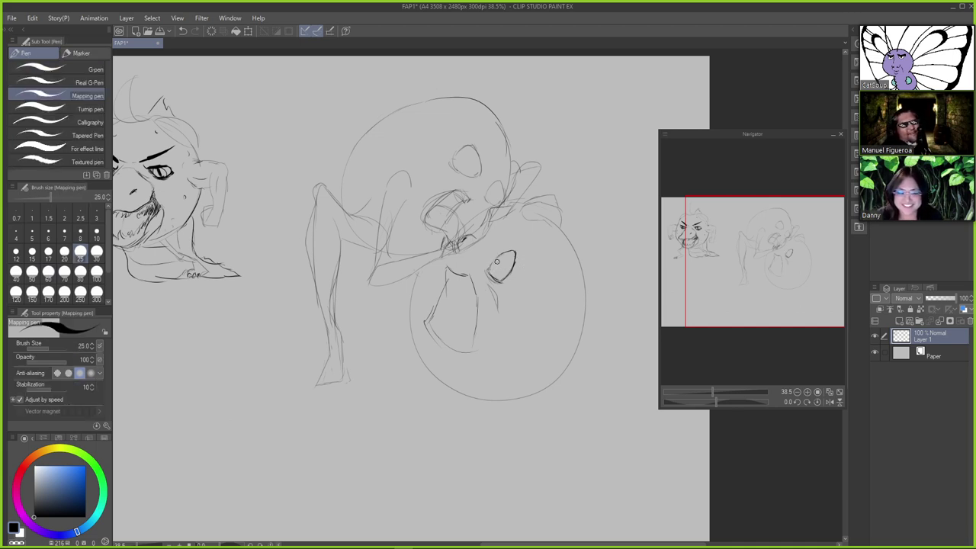
{"action": "key", "text": "ctrl+z"}
{"action": "left_click", "coordinate": [496, 263]}
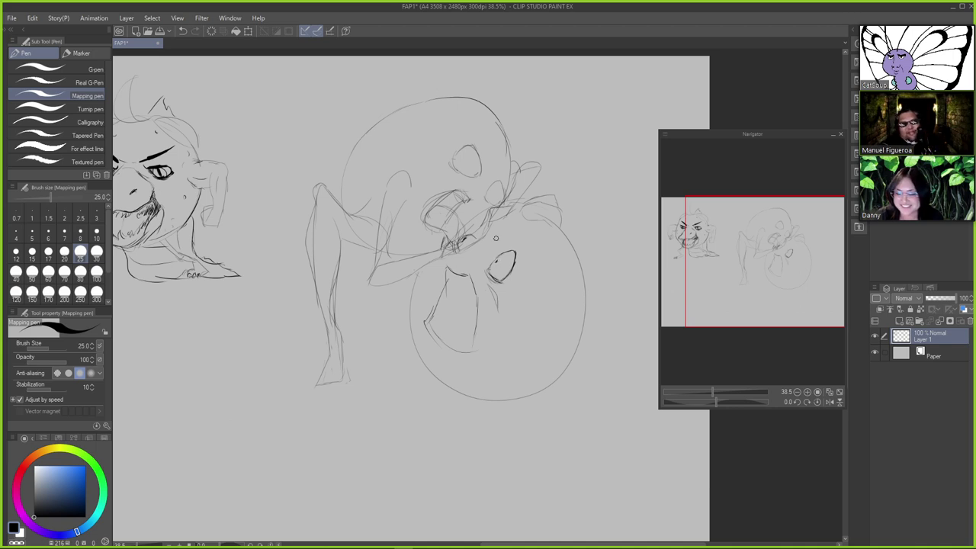
{"action": "key", "text": "ctrl+z"}
{"action": "left_click_drag", "start_coordinate": [494, 264], "coordinate": [498, 264]}
{"action": "key", "text": "ctrl+z"}
{"action": "key", "text": "ctrl+z"}
{"action": "key", "text": "e"}
{"action": "key", "text": "p"}
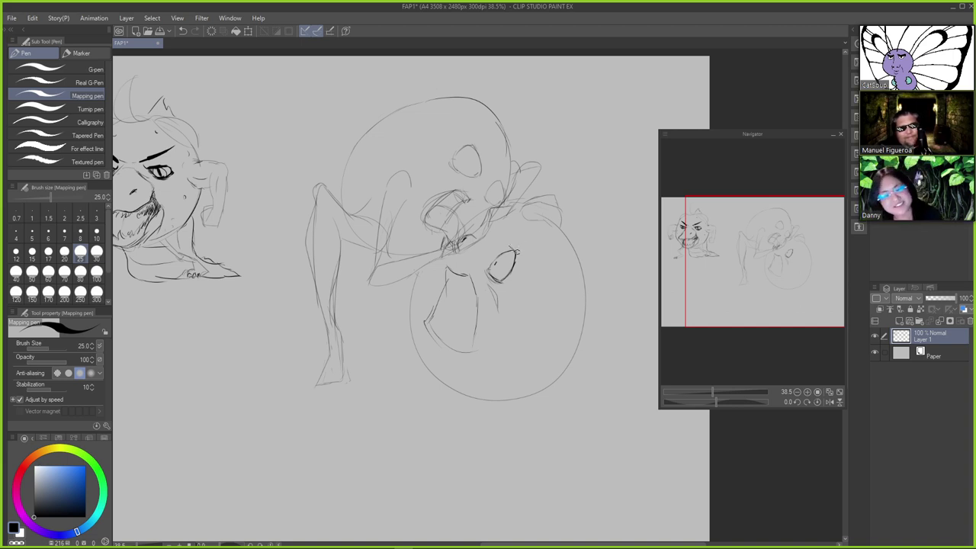
{"action": "key", "text": "ctrl+z"}
{"action": "left_click_drag", "start_coordinate": [513, 249], "coordinate": [520, 251]}
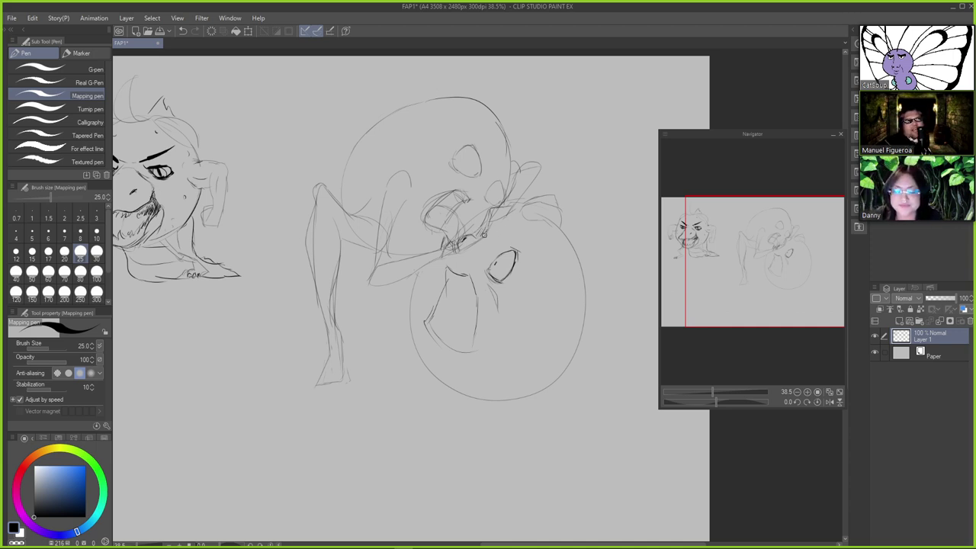
Darken the short contour running from the hand's fingers up toward the upper large oval's right edge
{"action": "key", "text": "ctrl+z"}
{"action": "left_click_drag", "start_coordinate": [471, 246], "coordinate": [490, 228]}
{"action": "key", "text": "ctrl+z"}
{"action": "key", "text": "ctrl+z"}
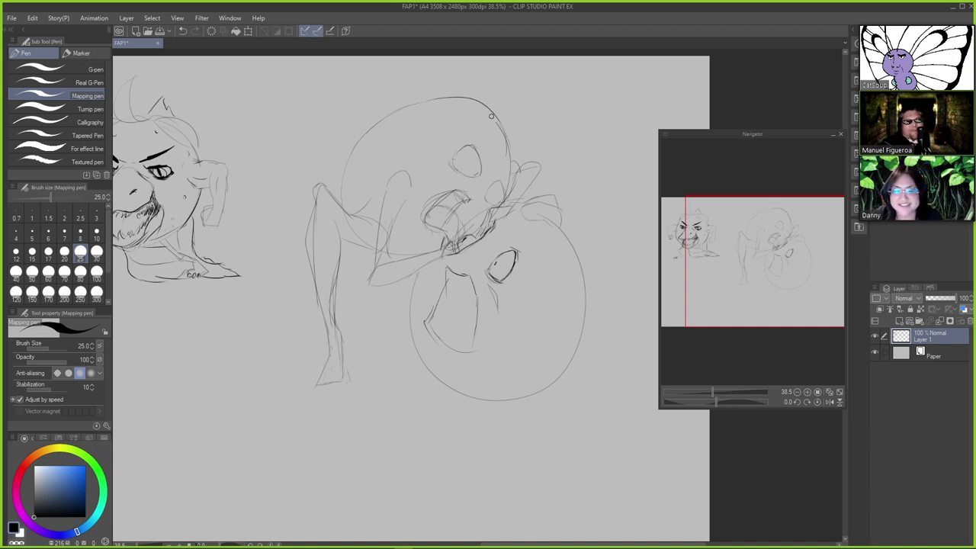
Go over the right edge of the upper large oval with a darker line
{"action": "left_click_drag", "start_coordinate": [496, 121], "coordinate": [492, 159]}
{"action": "key", "text": "ctrl+z"}
{"action": "mouse_move", "coordinate": [499, 122]}
{"action": "left_mouse_down"}
{"action": "mouse_move", "coordinate": [499, 172]}
{"action": "mouse_move", "coordinate": [499, 122]}
{"action": "mouse_move", "coordinate": [509, 167]}
{"action": "left_mouse_up"}
{"action": "key", "text": "ctrl+z"}
{"action": "key", "text": "e"}
{"action": "key", "text": "p"}
{"action": "key", "text": "ctrl+z"}
{"action": "left_click_drag", "start_coordinate": [494, 113], "coordinate": [509, 174]}
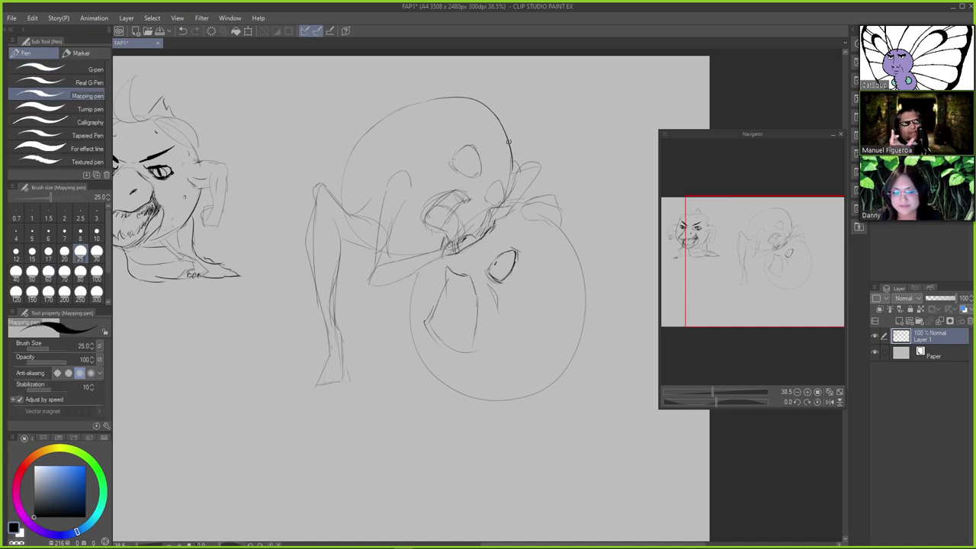
Go over the left edge of the upper large oval with a darker line down beside the knee
{"action": "mouse_move", "coordinate": [426, 101]}
{"action": "left_mouse_down"}
{"action": "mouse_move", "coordinate": [373, 127]}
{"action": "mouse_move", "coordinate": [352, 155]}
{"action": "mouse_move", "coordinate": [344, 193]}
{"action": "left_mouse_up"}
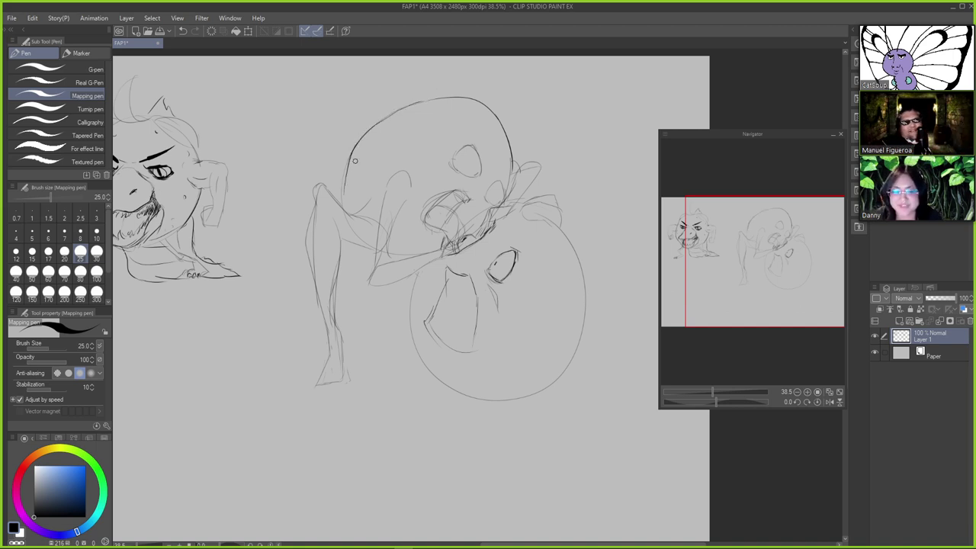
{"action": "key", "text": "ctrl+z"}
{"action": "key", "text": "ctrl+z"}
{"action": "left_click_drag", "start_coordinate": [353, 148], "coordinate": [343, 210]}
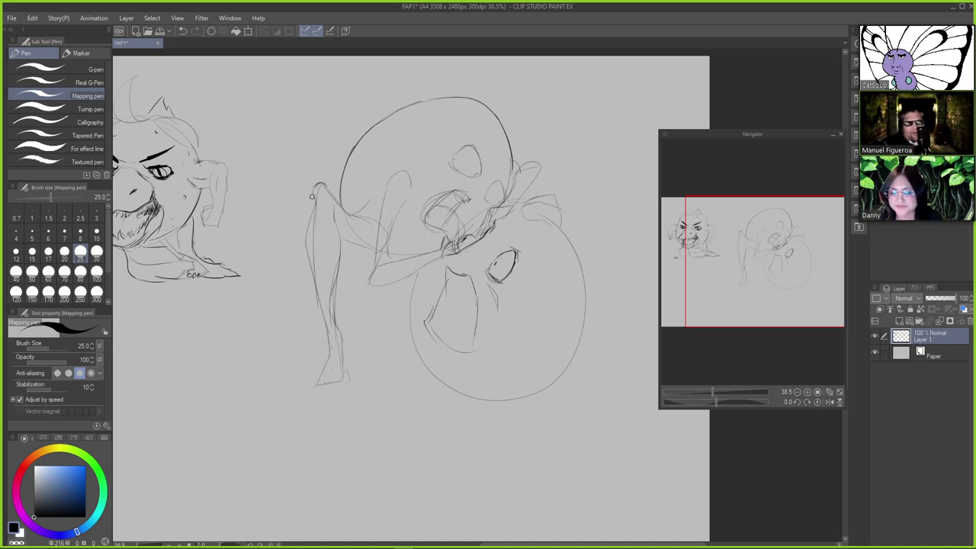
Darken the bent leg's outer contour from the knee down to the ankle and draw the first toes of the foot
{"action": "key", "text": "ctrl+z"}
{"action": "left_click_drag", "start_coordinate": [315, 204], "coordinate": [305, 249]}
{"action": "key", "text": "ctrl+z"}
{"action": "mouse_move", "coordinate": [315, 200]}
{"action": "left_mouse_down"}
{"action": "mouse_move", "coordinate": [307, 232]}
{"action": "mouse_move", "coordinate": [328, 329]}
{"action": "left_mouse_up"}
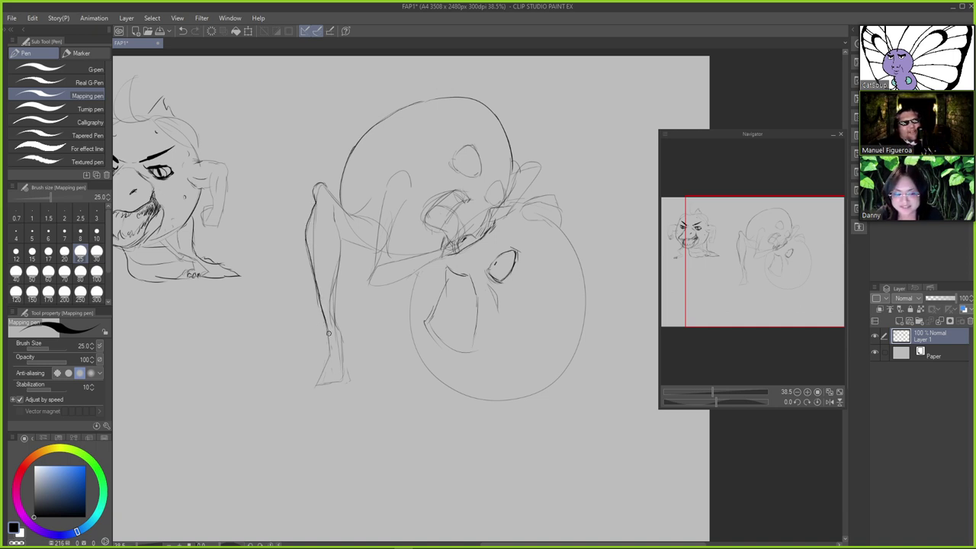
{"action": "key", "text": "ctrl+z"}
{"action": "left_click_drag", "start_coordinate": [315, 284], "coordinate": [334, 350]}
{"action": "key", "text": "ctrl+z"}
{"action": "key", "text": "ctrl+z"}
{"action": "mouse_move", "coordinate": [326, 314]}
{"action": "left_mouse_down"}
{"action": "mouse_move", "coordinate": [330, 356]}
{"action": "mouse_move", "coordinate": [335, 318]}
{"action": "mouse_move", "coordinate": [333, 377]}
{"action": "left_mouse_up"}
{"action": "key", "text": "ctrl+z"}
{"action": "key", "text": "ctrl+z"}
{"action": "key", "text": "ctrl+z"}
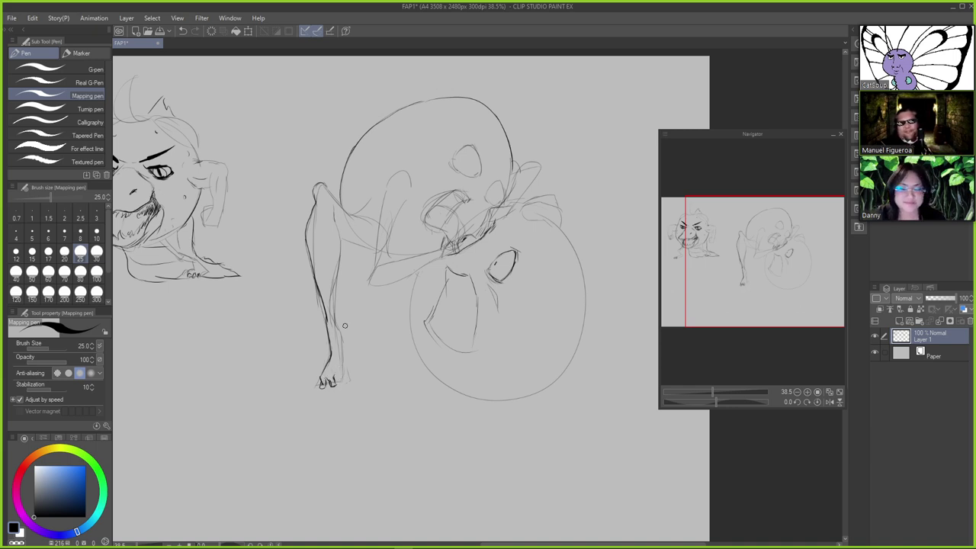
Redraw the right contour of the lower leg and extend the foot with a large toe on its right side
{"action": "left_click_drag", "start_coordinate": [331, 314], "coordinate": [346, 362]}
{"action": "key", "text": "ctrl+z"}
{"action": "left_click_drag", "start_coordinate": [343, 354], "coordinate": [349, 371]}
{"action": "key", "text": "e"}
{"action": "key", "text": "p"}
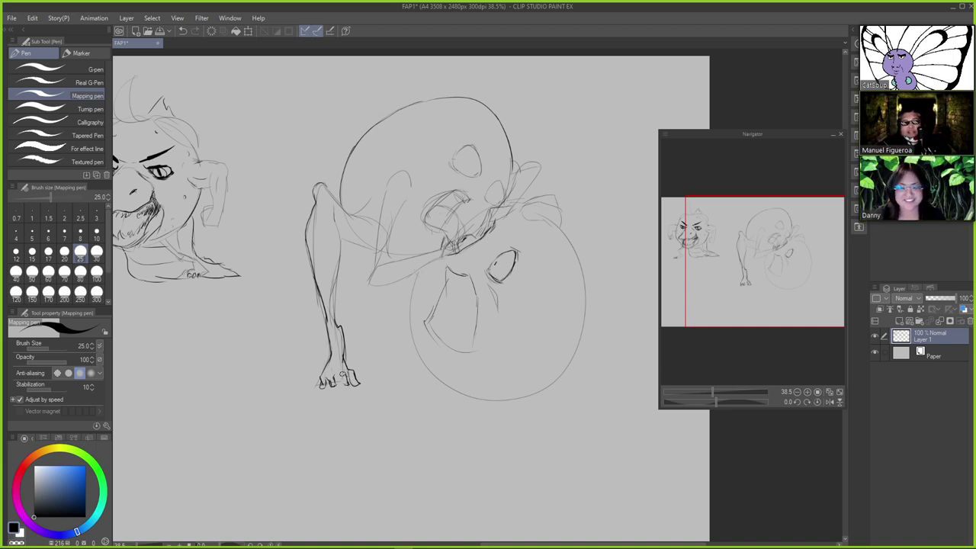
Fill in the middle toes between the foot's left toes and the large right toe
{"action": "left_click_drag", "start_coordinate": [339, 377], "coordinate": [338, 383]}
{"action": "key", "text": "ctrl+z"}
{"action": "key", "text": "ctrl+z"}
{"action": "key", "text": "ctrl+z"}
{"action": "key", "text": "ctrl+z"}
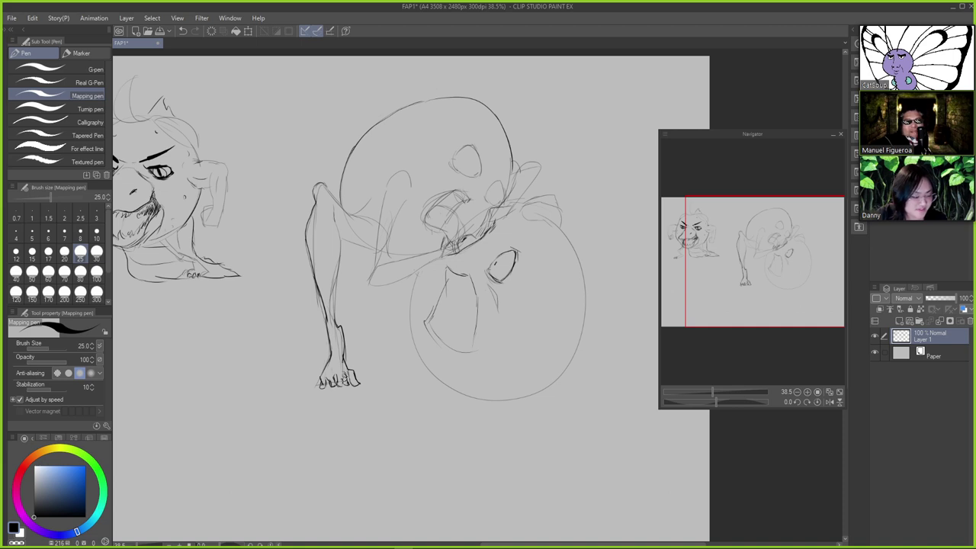
{"action": "left_click_drag", "start_coordinate": [339, 373], "coordinate": [329, 378]}
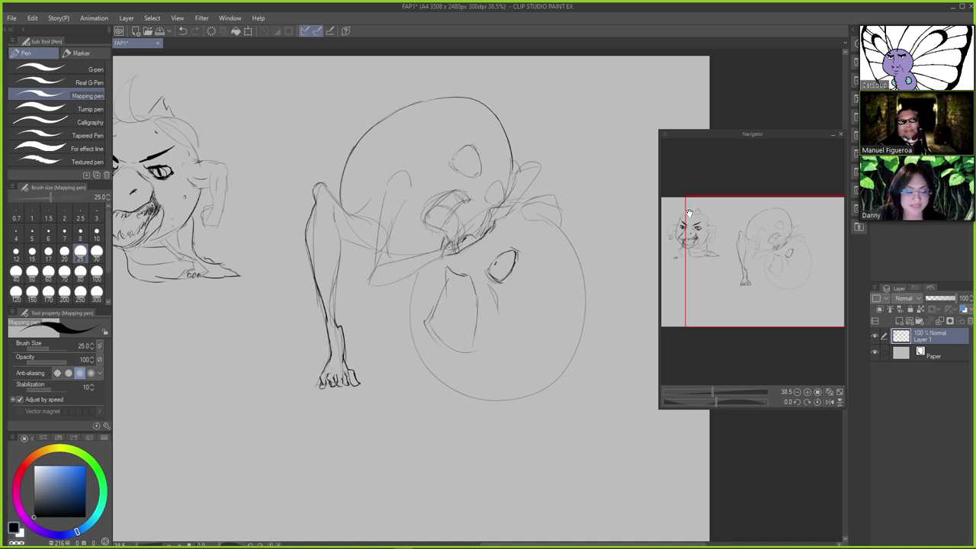
Erase the large toe on the foot's right side and redraw it as a smaller toe angled outward
{"action": "key", "text": "e"}
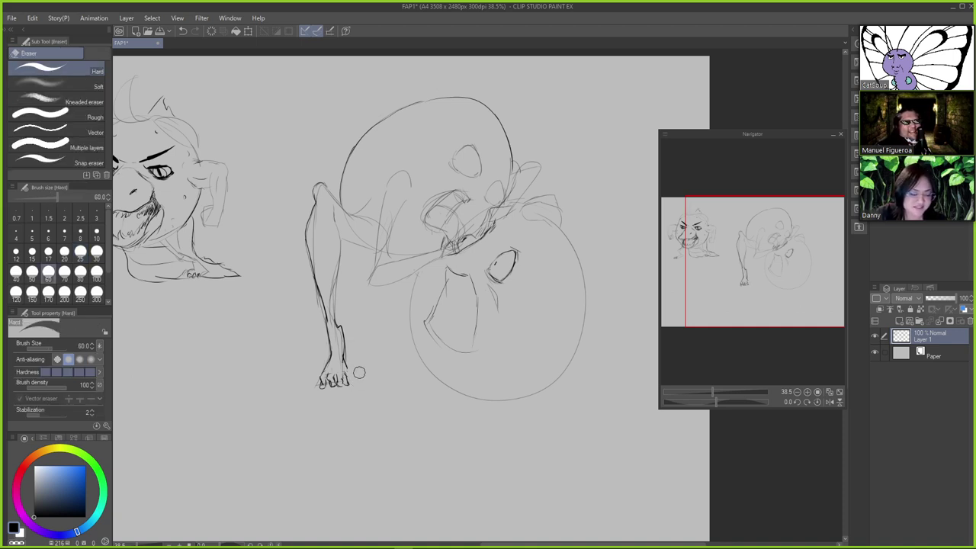
{"action": "key", "text": "p"}
{"action": "key", "text": "e"}
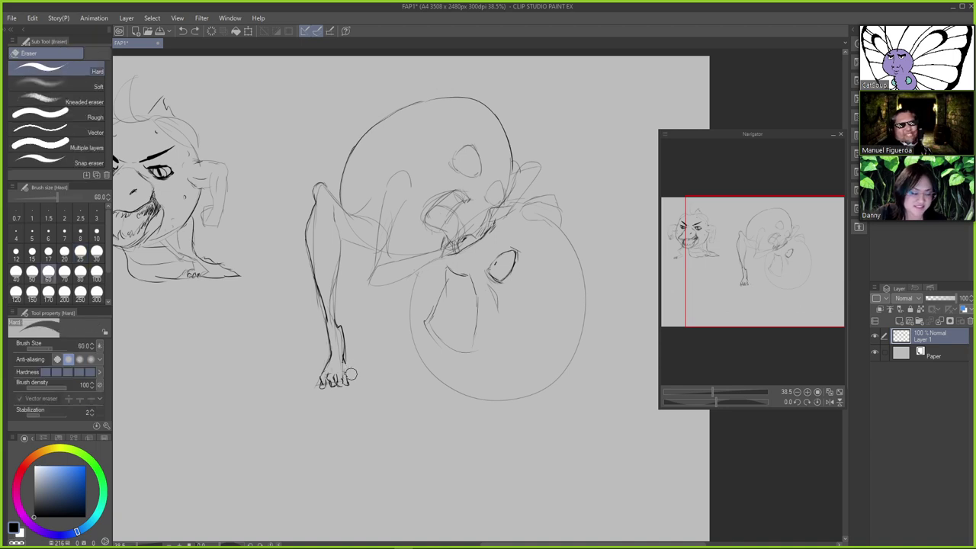
{"action": "left_click_drag", "start_coordinate": [349, 369], "coordinate": [344, 360]}
{"action": "key", "text": "p"}
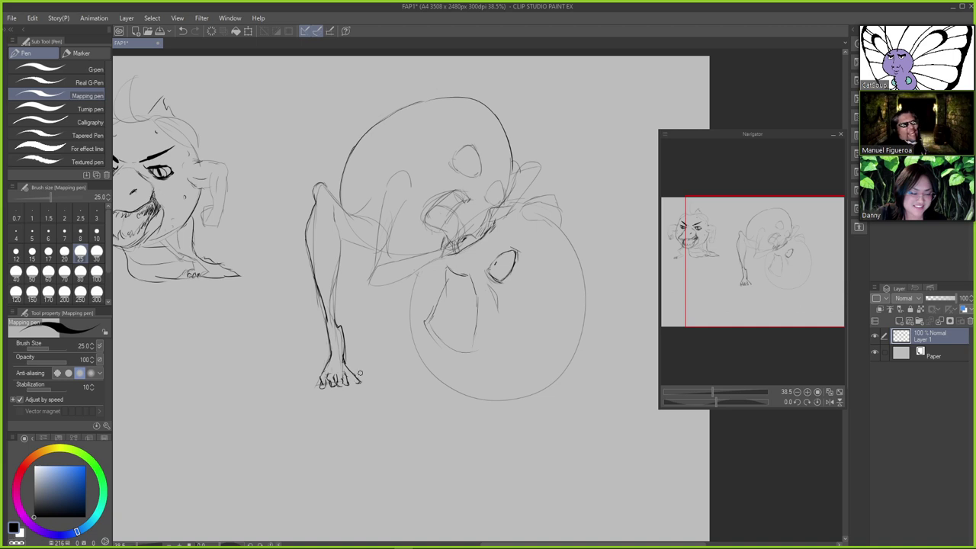
{"action": "key", "text": "ctrl+z"}
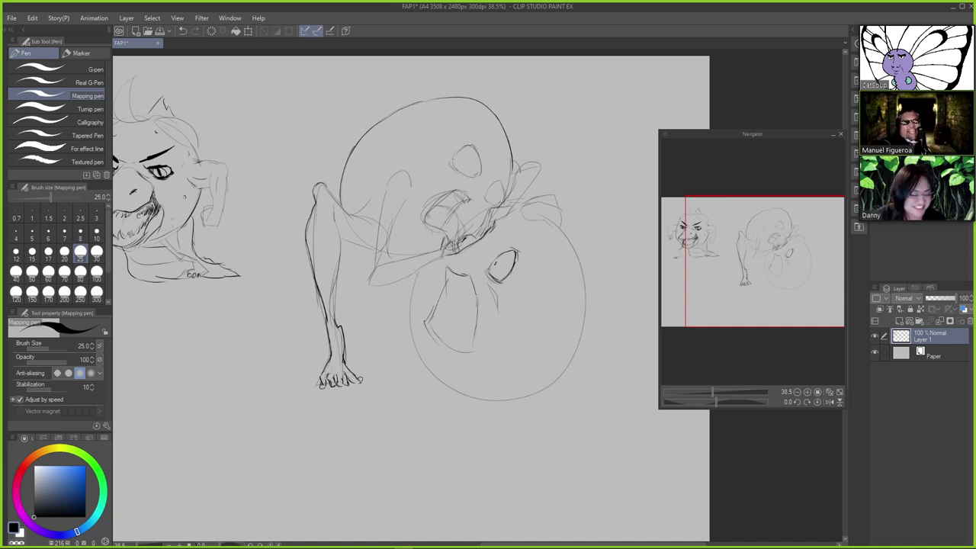
{"action": "key", "text": "e"}
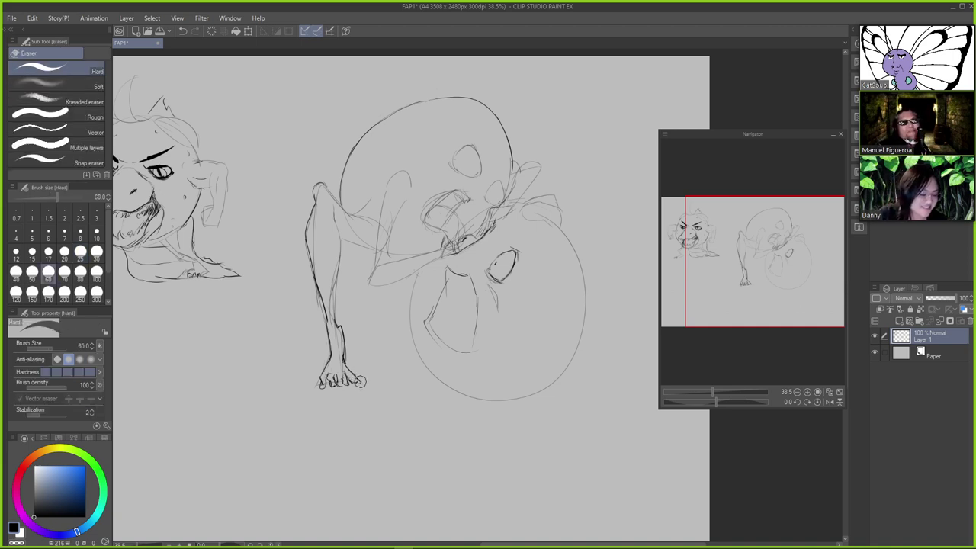
{"action": "key", "text": "p"}
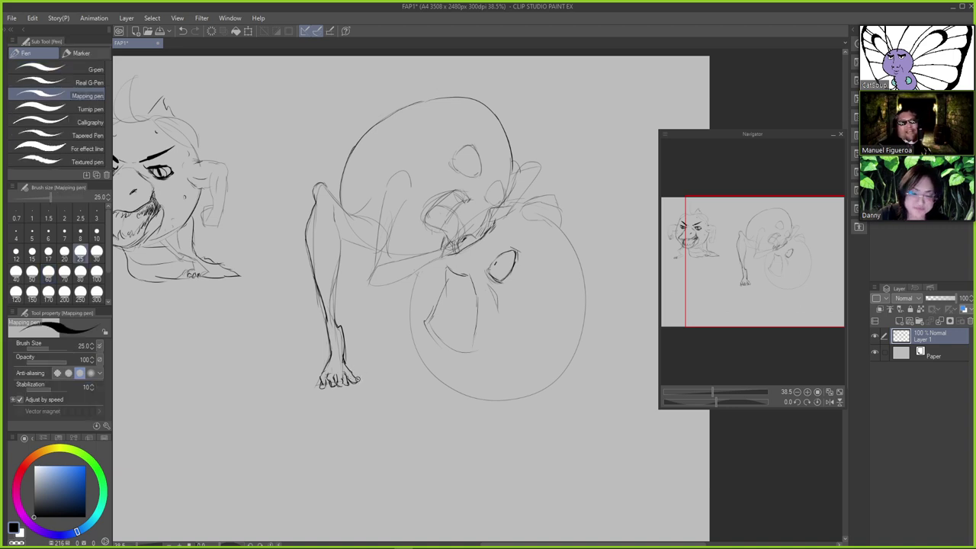
Clean up the foot's outer toe with the eraser and darken the bent leg's inner contour from below the knee down the shin
{"action": "key", "text": "e"}
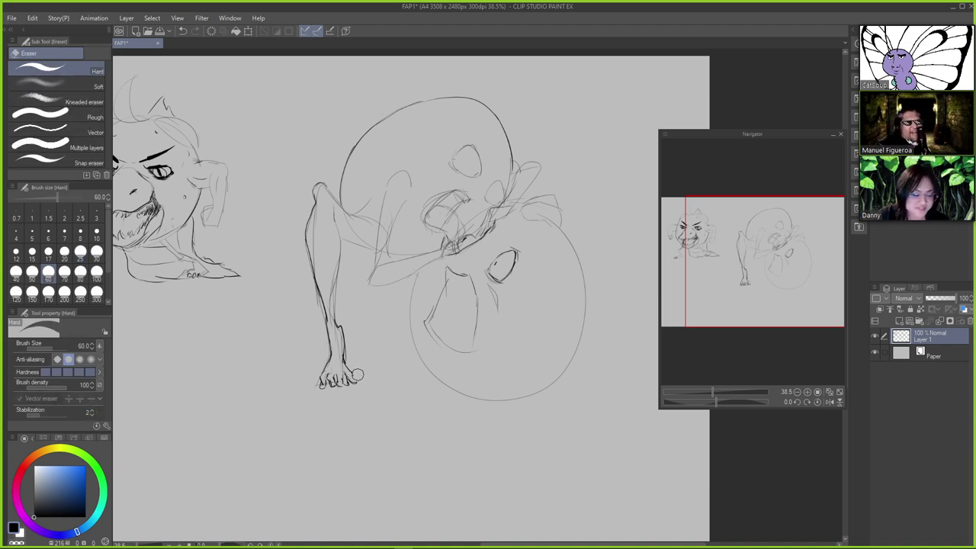
{"action": "key", "text": "p"}
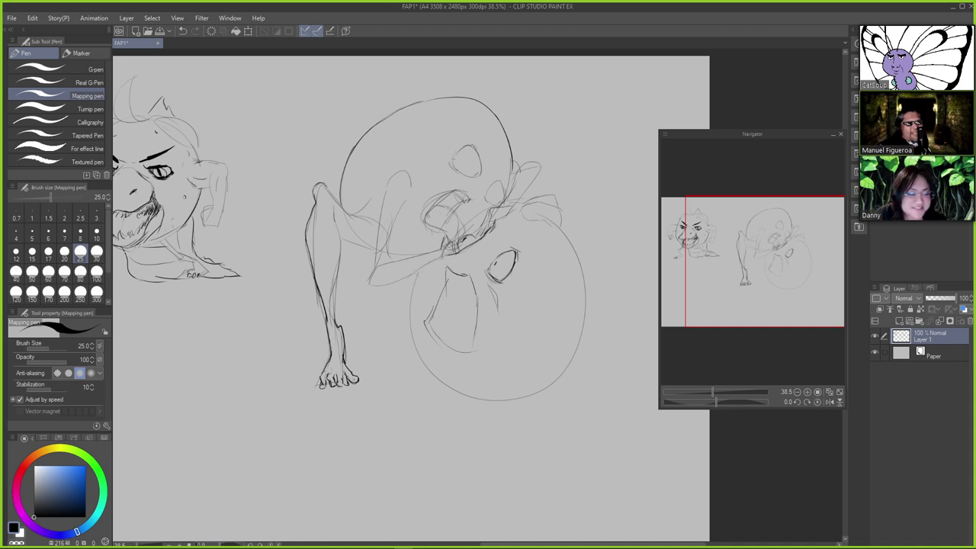
{"action": "left_click_drag", "start_coordinate": [334, 218], "coordinate": [334, 294]}
{"action": "key", "text": "ctrl+z"}
{"action": "key", "text": "ctrl+z"}
{"action": "key", "text": "ctrl+z"}
{"action": "key", "text": "ctrl+z"}
{"action": "left_click_drag", "start_coordinate": [340, 249], "coordinate": [333, 319]}
{"action": "key", "text": "ctrl+z"}
Darken the upper and lower contours of the thigh running from the knee toward the arm
{"action": "mouse_move", "coordinate": [340, 229]}
{"action": "left_mouse_down"}
{"action": "mouse_move", "coordinate": [340, 266]}
{"action": "mouse_move", "coordinate": [340, 241]}
{"action": "mouse_move", "coordinate": [383, 256]}
{"action": "mouse_move", "coordinate": [374, 249]}
{"action": "left_mouse_up"}
{"action": "key", "text": "ctrl+z"}
{"action": "key", "text": "ctrl+z"}
{"action": "key", "text": "ctrl+z"}
{"action": "key", "text": "ctrl+z"}
{"action": "key", "text": "ctrl+z"}
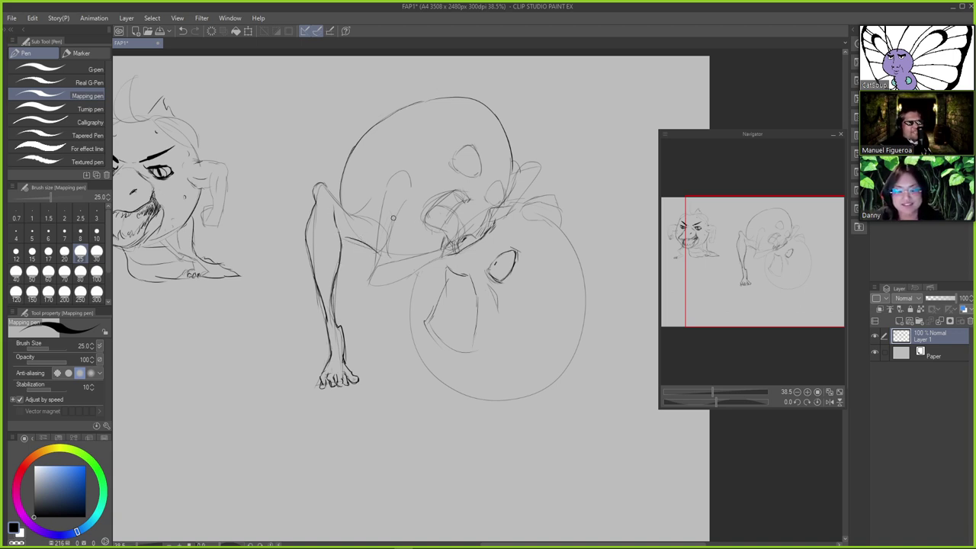
{"action": "key", "text": "ctrl+z"}
{"action": "left_click_drag", "start_coordinate": [326, 188], "coordinate": [360, 219]}
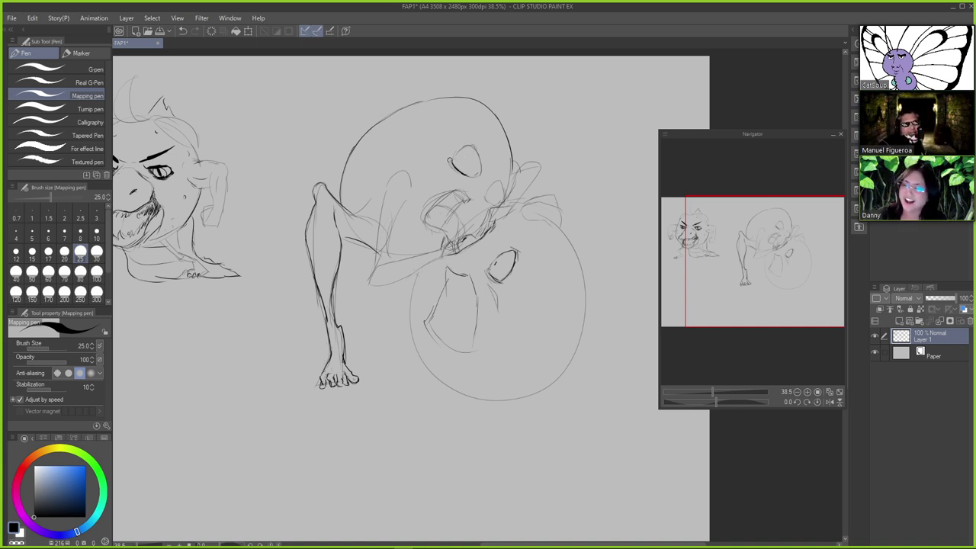
Darken the outline of the upper head's larger eye and add small marks inside it
{"action": "left_click_drag", "start_coordinate": [450, 156], "coordinate": [454, 166]}
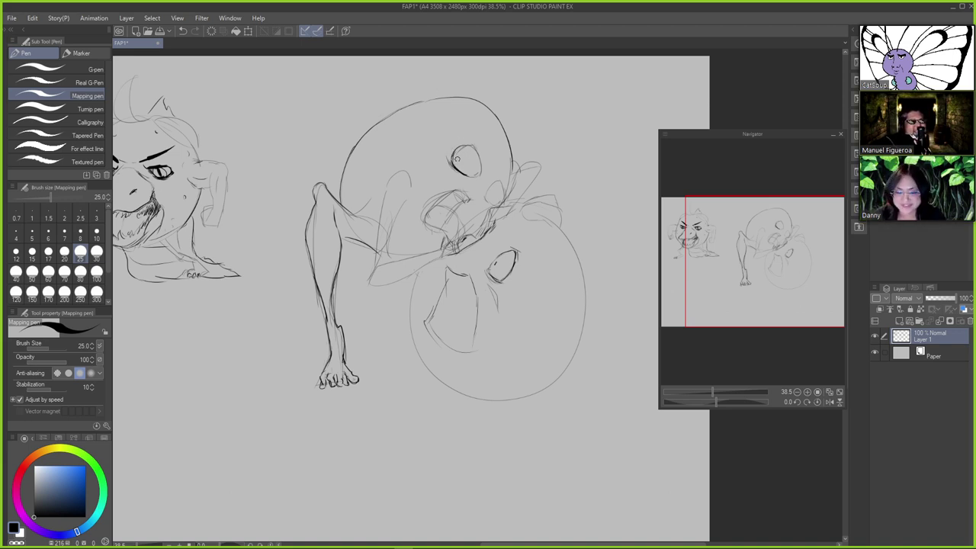
{"action": "mouse_move", "coordinate": [456, 155]}
{"action": "left_mouse_down"}
{"action": "mouse_move", "coordinate": [479, 150]}
{"action": "mouse_move", "coordinate": [479, 163]}
{"action": "mouse_move", "coordinate": [466, 145]}
{"action": "mouse_move", "coordinate": [481, 164]}
{"action": "left_mouse_up"}
{"action": "key", "text": "ctrl+z"}
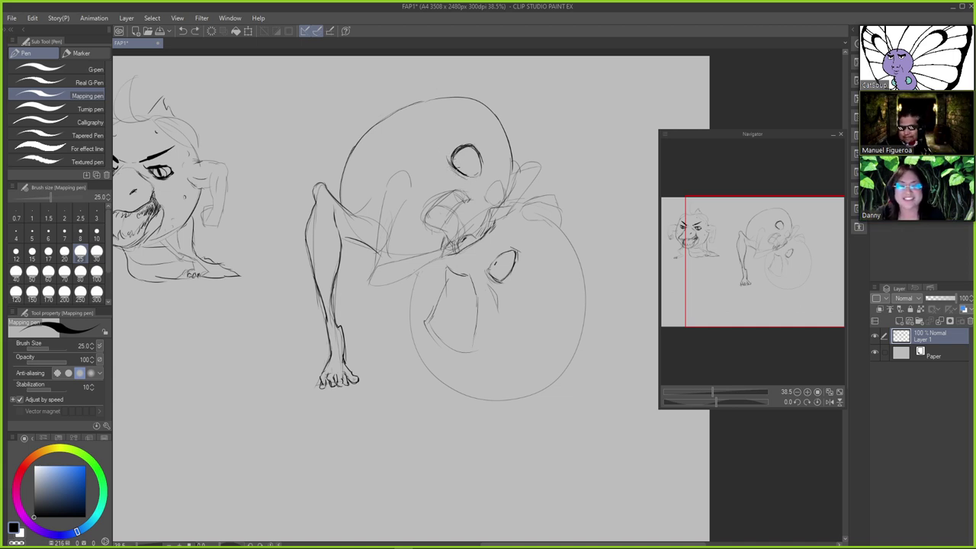
{"action": "mouse_move", "coordinate": [449, 163]}
{"action": "left_mouse_down"}
{"action": "mouse_move", "coordinate": [464, 179]}
{"action": "mouse_move", "coordinate": [453, 167]}
{"action": "mouse_move", "coordinate": [462, 176]}
{"action": "mouse_move", "coordinate": [482, 162]}
{"action": "left_mouse_up"}
{"action": "key", "text": "ctrl+z"}
{"action": "key", "text": "ctrl+z"}
{"action": "key", "text": "ctrl+z"}
{"action": "key", "text": "ctrl+z"}
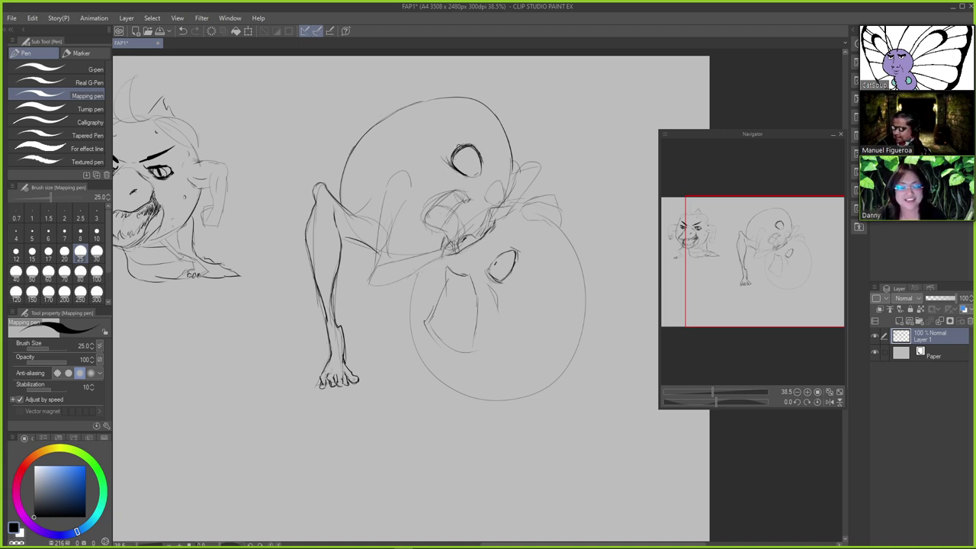
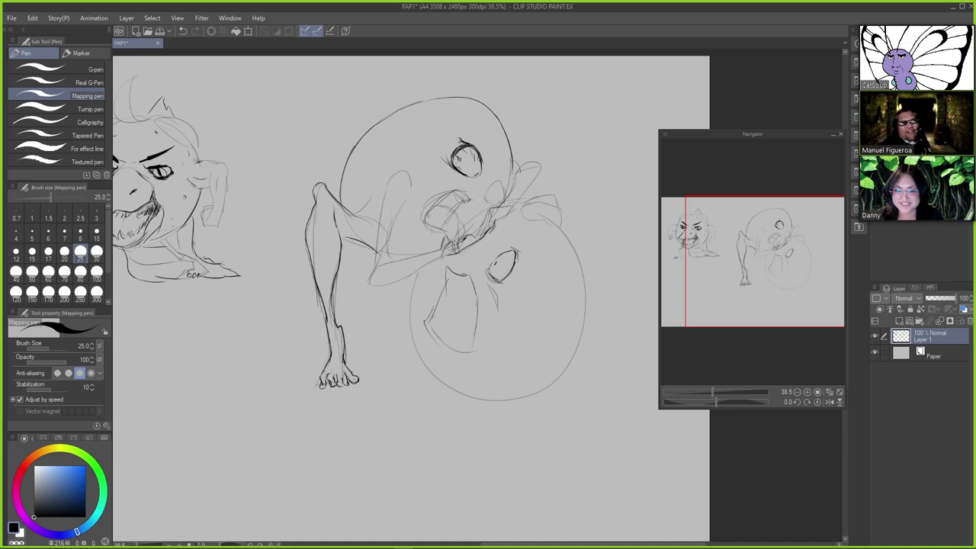
{"action": "left_click_drag", "start_coordinate": [460, 140], "coordinate": [457, 150]}
{"action": "key", "text": "ctrl+z"}
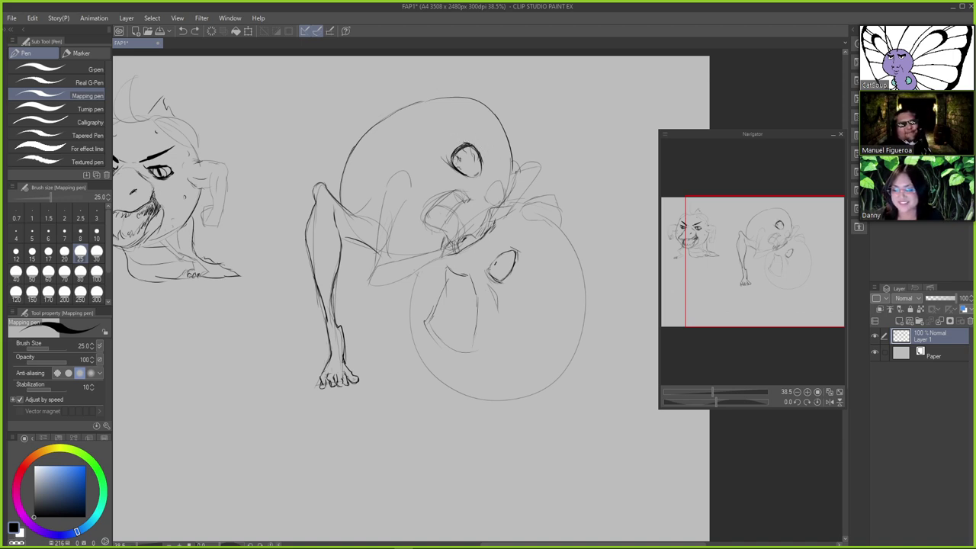
Darken the outline of the upper head's smaller eye and the left contour of its open mouth
{"action": "left_click_drag", "start_coordinate": [485, 199], "coordinate": [501, 181]}
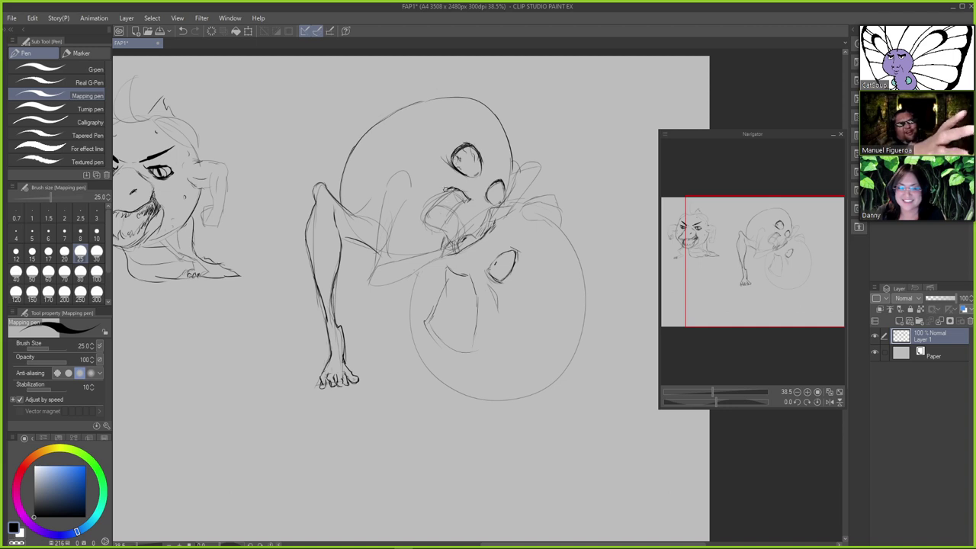
{"action": "mouse_move", "coordinate": [451, 189]}
{"action": "left_mouse_down"}
{"action": "mouse_move", "coordinate": [417, 215]}
{"action": "mouse_move", "coordinate": [429, 210]}
{"action": "mouse_move", "coordinate": [430, 227]}
{"action": "left_mouse_up"}
{"action": "key", "text": "ctrl+z"}
{"action": "key", "text": "ctrl+z"}
{"action": "key", "text": "ctrl+z"}
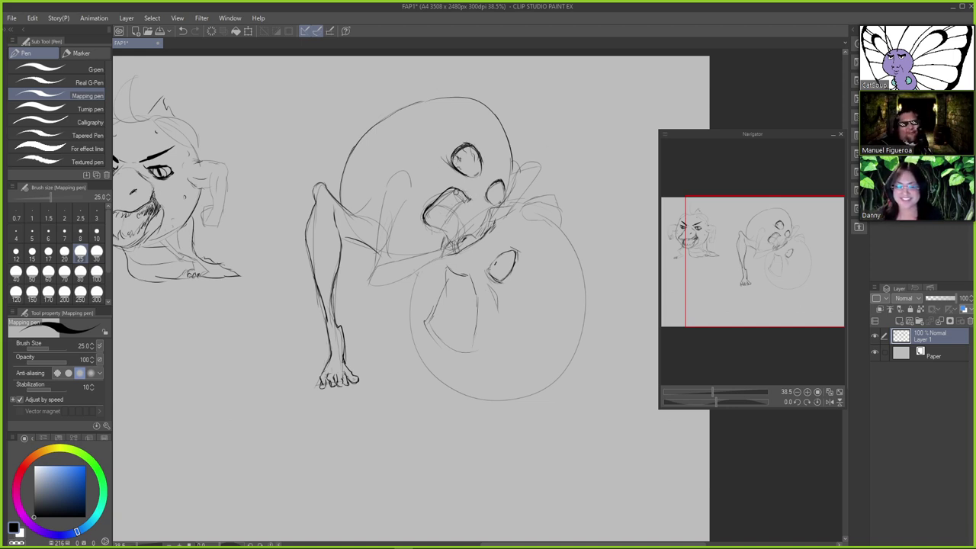
Redraw the upper edge of the open mouth with a thicker, darker line
{"action": "mouse_move", "coordinate": [459, 194]}
{"action": "left_mouse_down"}
{"action": "mouse_move", "coordinate": [470, 201]}
{"action": "mouse_move", "coordinate": [459, 189]}
{"action": "left_mouse_up"}
{"action": "key", "text": "ctrl+z"}
{"action": "key", "text": "ctrl+z"}
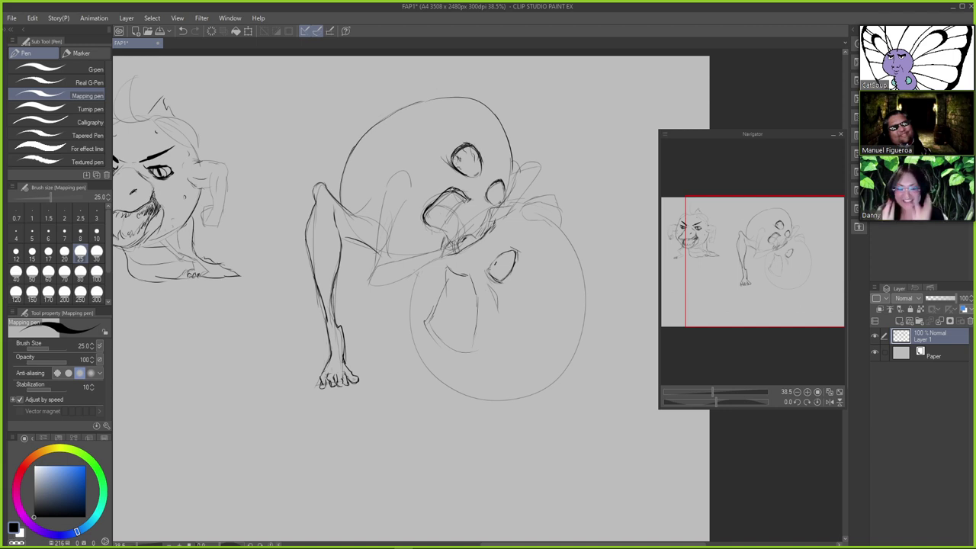
{"action": "key", "text": "ctrl+z"}
{"action": "left_click_drag", "start_coordinate": [456, 191], "coordinate": [441, 194]}
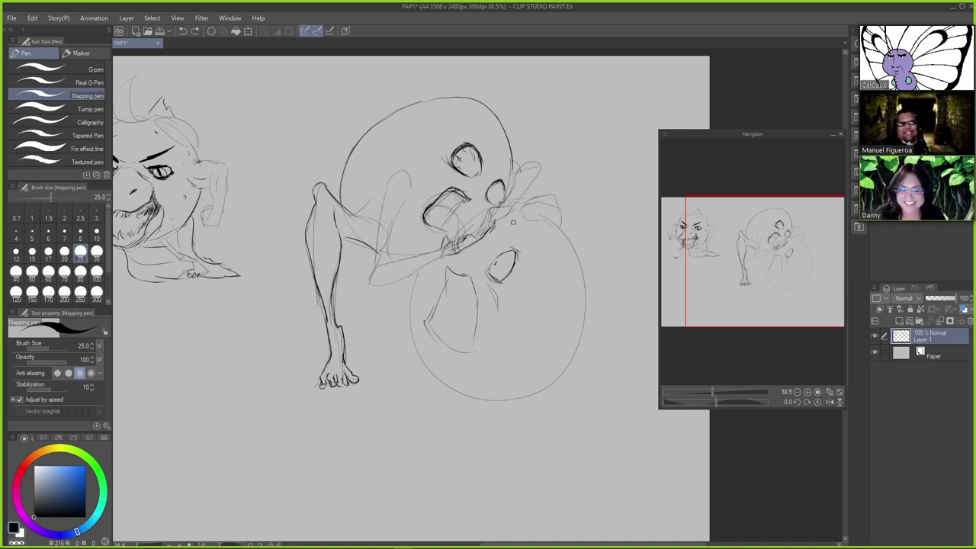
{"action": "key", "text": "ctrl+z"}
{"action": "left_click_drag", "start_coordinate": [457, 189], "coordinate": [446, 193]}
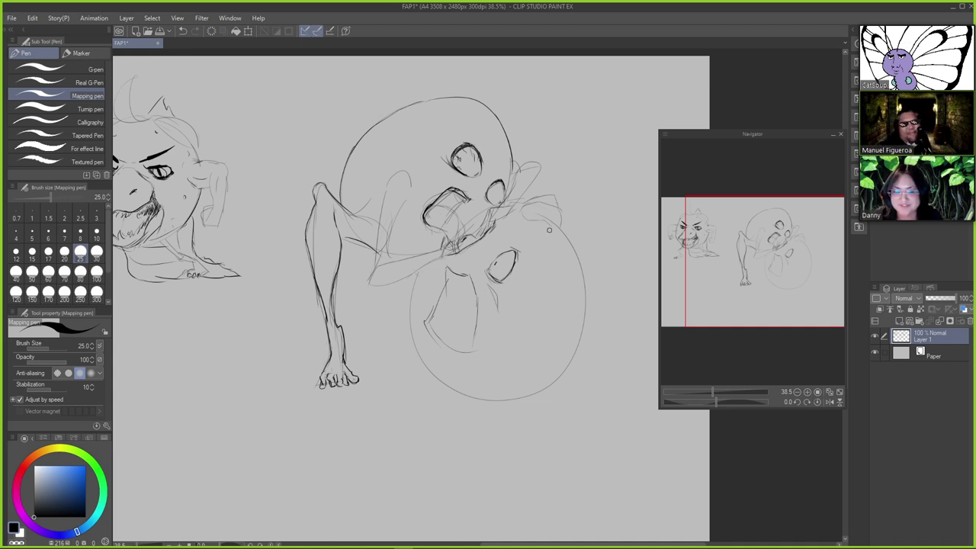
Darken the lower contour of the mouth down to the chin and define the line inside it
{"action": "mouse_move", "coordinate": [433, 205]}
{"action": "left_mouse_down"}
{"action": "mouse_move", "coordinate": [474, 205]}
{"action": "mouse_move", "coordinate": [444, 206]}
{"action": "mouse_move", "coordinate": [501, 242]}
{"action": "mouse_move", "coordinate": [440, 211]}
{"action": "mouse_move", "coordinate": [432, 223]}
{"action": "mouse_move", "coordinate": [465, 212]}
{"action": "mouse_move", "coordinate": [452, 235]}
{"action": "mouse_move", "coordinate": [443, 226]}
{"action": "mouse_move", "coordinate": [468, 219]}
{"action": "mouse_move", "coordinate": [447, 227]}
{"action": "mouse_move", "coordinate": [465, 232]}
{"action": "mouse_move", "coordinate": [447, 226]}
{"action": "mouse_move", "coordinate": [453, 249]}
{"action": "mouse_move", "coordinate": [491, 210]}
{"action": "mouse_move", "coordinate": [455, 251]}
{"action": "left_mouse_up"}
{"action": "key", "text": "ctrl+z"}
{"action": "key", "text": "ctrl+z"}
{"action": "key", "text": "ctrl+z"}
{"action": "key", "text": "ctrl+z"}
{"action": "key", "text": "ctrl+z"}
{"action": "key", "text": "ctrl+z"}
{"action": "key", "text": "ctrl+z"}
{"action": "key", "text": "ctrl+z"}
{"action": "key", "text": "ctrl+z"}
{"action": "key", "text": "ctrl+z"}
{"action": "key", "text": "ctrl+z"}
{"action": "key", "text": "ctrl+z"}
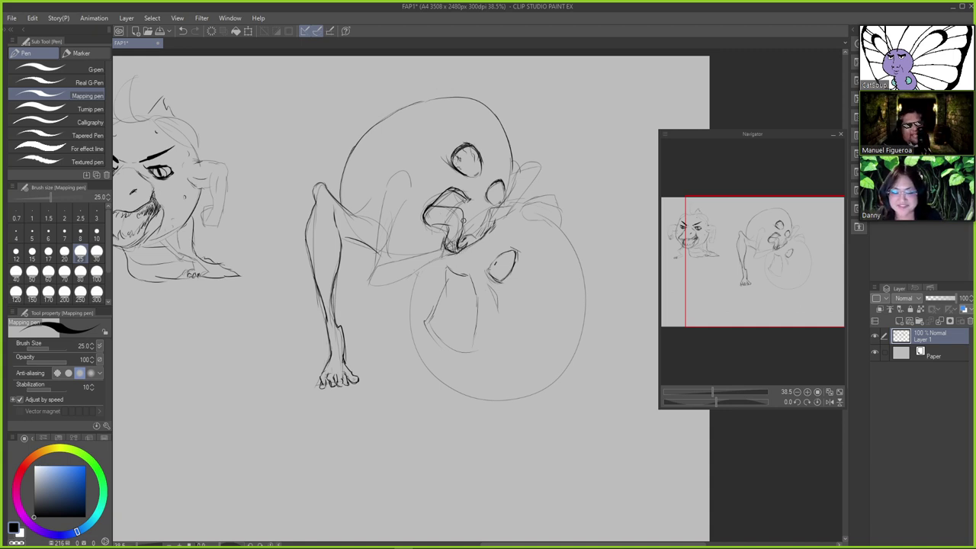
{"action": "left_click_drag", "start_coordinate": [454, 207], "coordinate": [464, 222]}
{"action": "key", "text": "ctrl+z"}
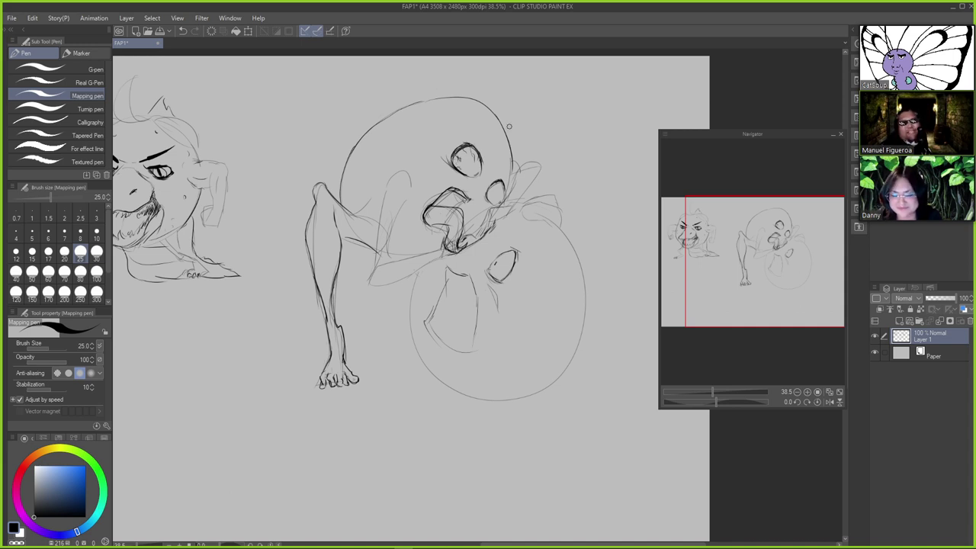
Darken the upper head's right contour and outline the pointed shape sticking out beside its smaller eye
{"action": "left_click_drag", "start_coordinate": [507, 135], "coordinate": [510, 182]}
{"action": "key", "text": "ctrl+z"}
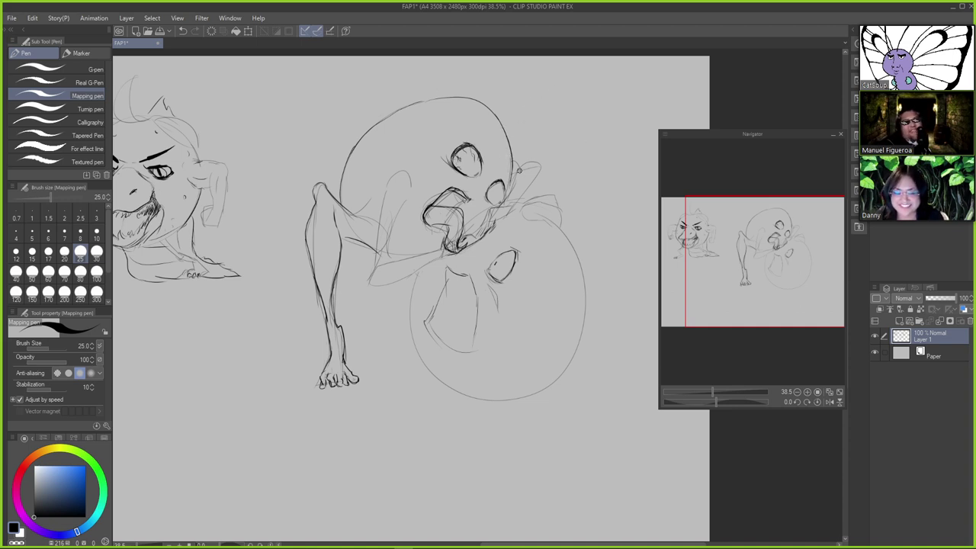
{"action": "mouse_move", "coordinate": [516, 174]}
{"action": "left_mouse_down"}
{"action": "mouse_move", "coordinate": [541, 168]}
{"action": "mouse_move", "coordinate": [514, 199]}
{"action": "mouse_move", "coordinate": [536, 174]}
{"action": "mouse_move", "coordinate": [526, 191]}
{"action": "mouse_move", "coordinate": [514, 203]}
{"action": "mouse_move", "coordinate": [511, 184]}
{"action": "mouse_move", "coordinate": [504, 216]}
{"action": "left_mouse_up"}
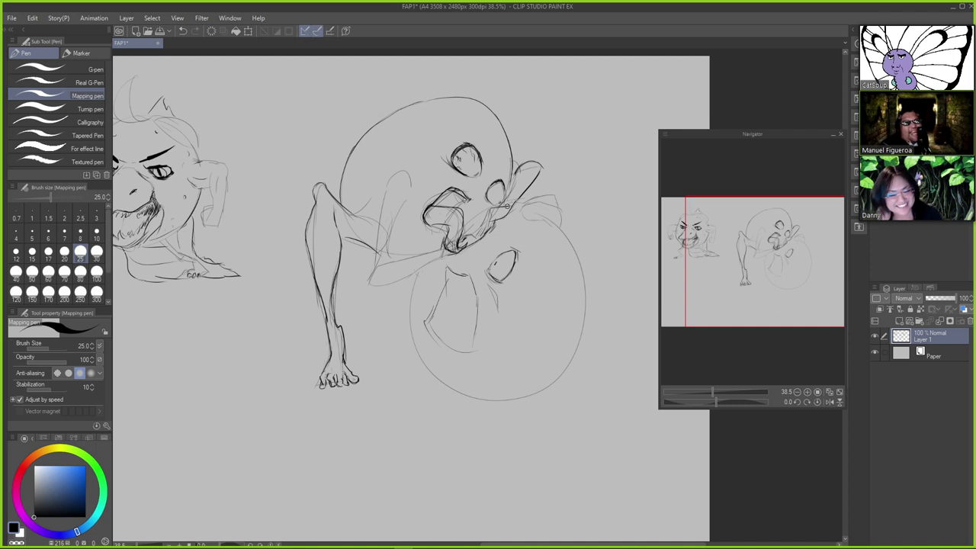
Redraw the short contour below the smaller eye along the mouth's right side and add lashes around the eyes
{"action": "left_click_drag", "start_coordinate": [488, 209], "coordinate": [486, 218]}
{"action": "key", "text": "ctrl+z"}
{"action": "key", "text": "ctrl+z"}
{"action": "key", "text": "ctrl+z"}
{"action": "key", "text": "ctrl+z"}
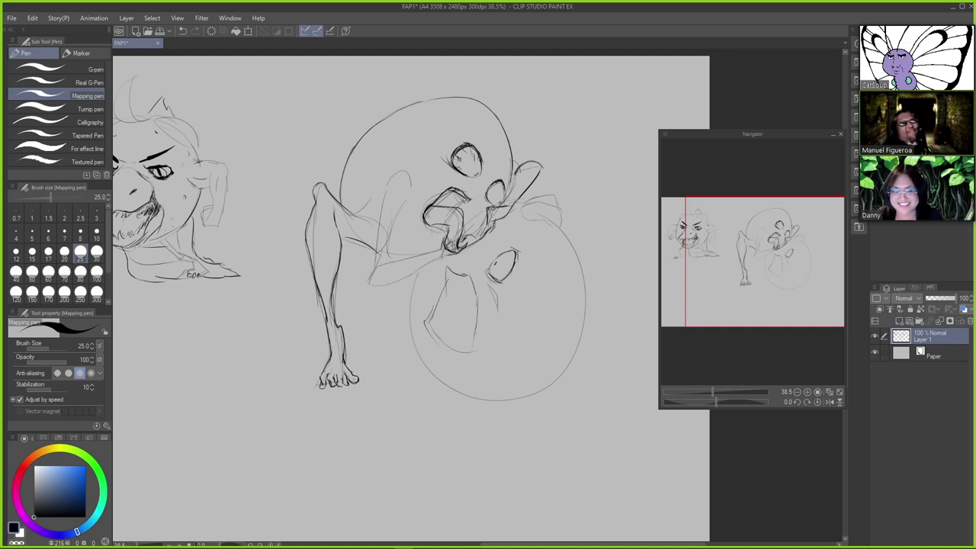
{"action": "key", "text": "ctrl+z"}
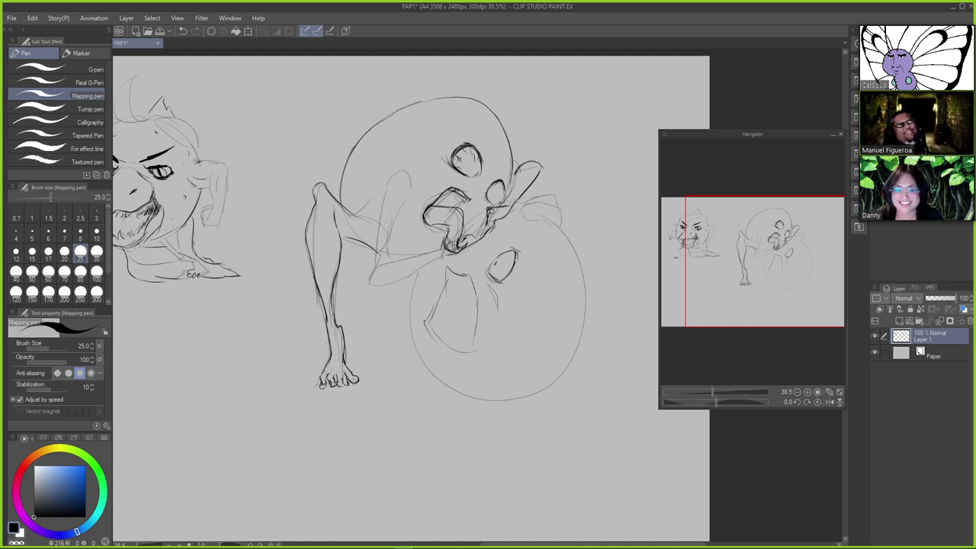
{"action": "key", "text": "ctrl+z"}
{"action": "left_click_drag", "start_coordinate": [489, 208], "coordinate": [492, 224]}
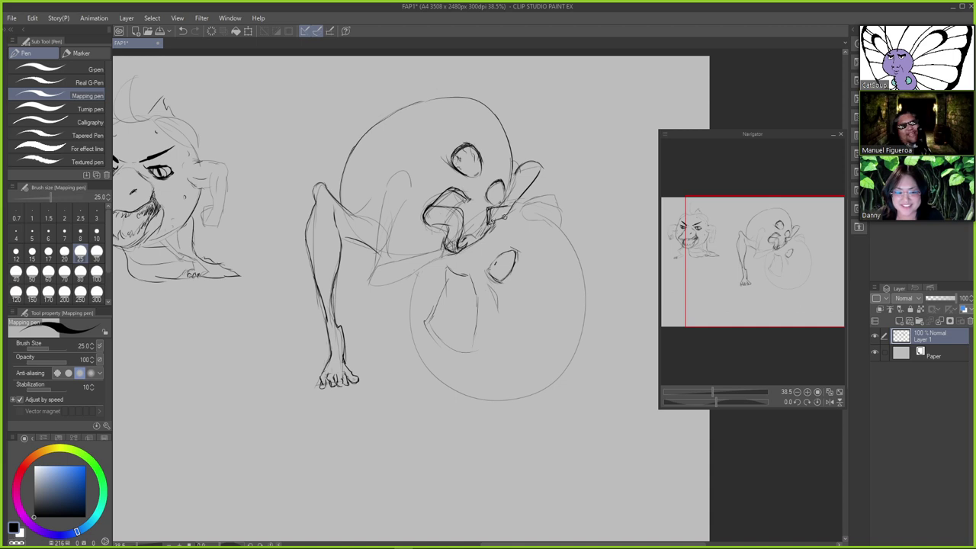
{"action": "key", "text": "ctrl+z"}
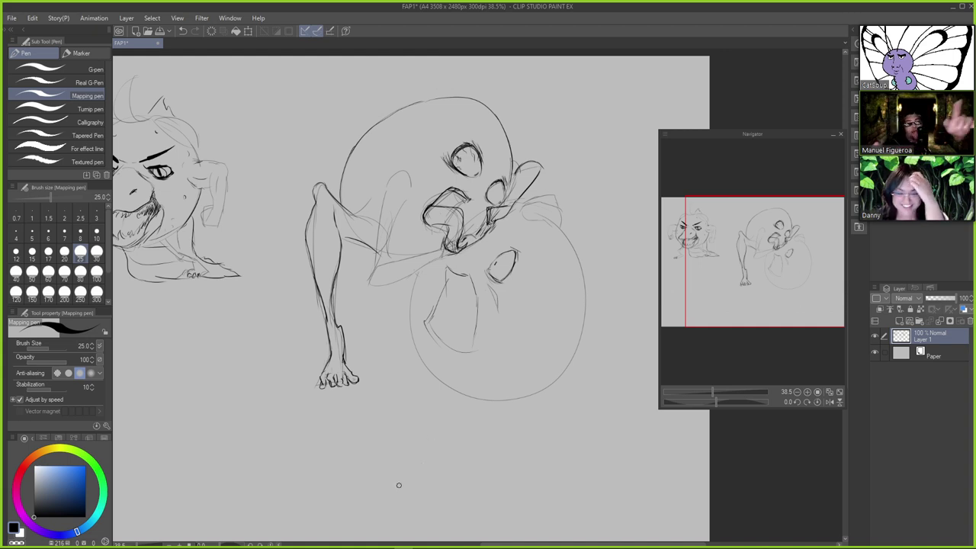
Darken the inner contour of the upper arm beside the mouth and try a line for its outer side
{"action": "mouse_move", "coordinate": [405, 202]}
{"action": "left_mouse_down"}
{"action": "mouse_move", "coordinate": [386, 253]}
{"action": "mouse_move", "coordinate": [395, 260]}
{"action": "left_mouse_up"}
{"action": "key", "text": "ctrl+z"}
{"action": "key", "text": "ctrl+z"}
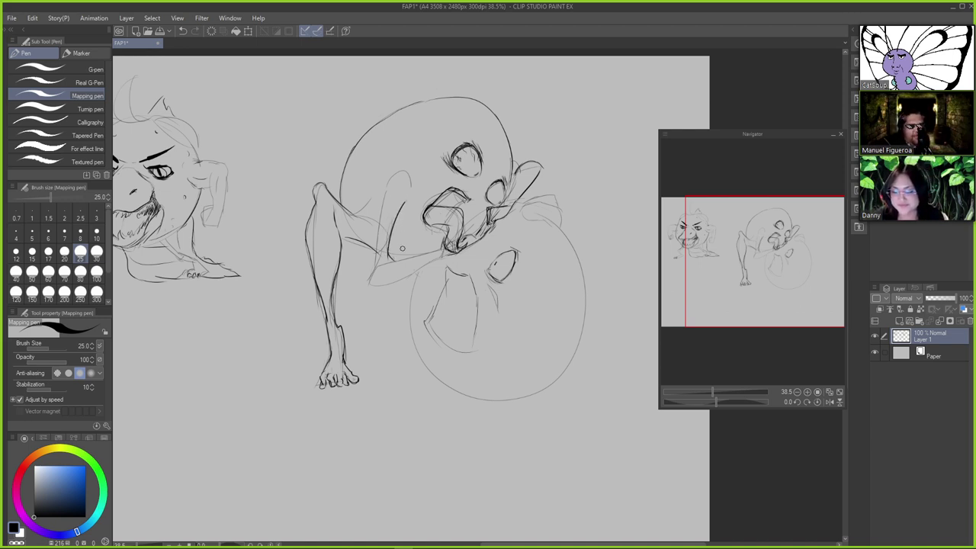
{"action": "left_click_drag", "start_coordinate": [385, 187], "coordinate": [376, 263]}
{"action": "key", "text": "ctrl+z"}
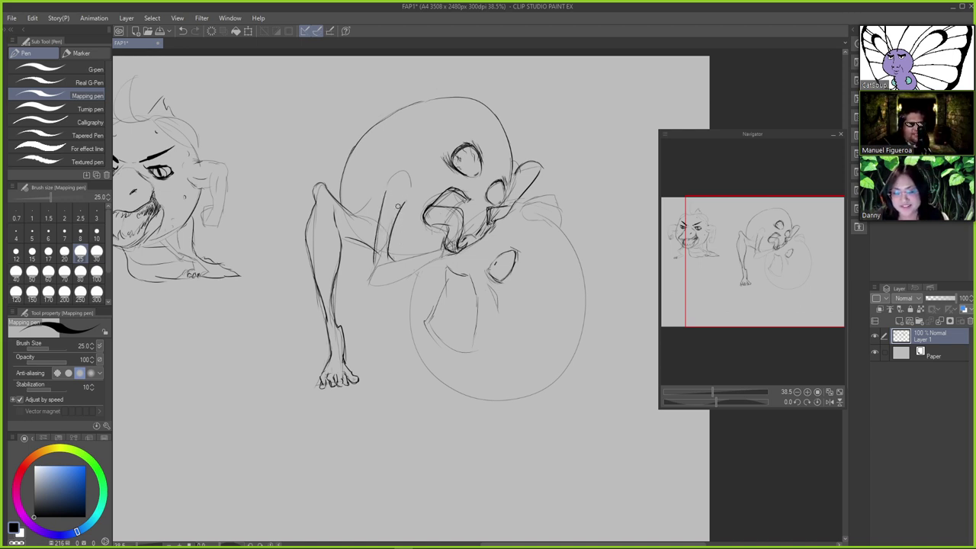
{"action": "key", "text": "ctrl+z"}
Redraw the arm's outer contour down to the elbow and darken both edges of the forearm toward the mouth
{"action": "mouse_move", "coordinate": [385, 186]}
{"action": "left_mouse_down"}
{"action": "mouse_move", "coordinate": [373, 284]}
{"action": "mouse_move", "coordinate": [440, 261]}
{"action": "left_mouse_up"}
{"action": "key", "text": "ctrl+z"}
{"action": "key", "text": "ctrl+z"}
{"action": "key", "text": "ctrl+z"}
{"action": "left_click_drag", "start_coordinate": [382, 284], "coordinate": [452, 256]}
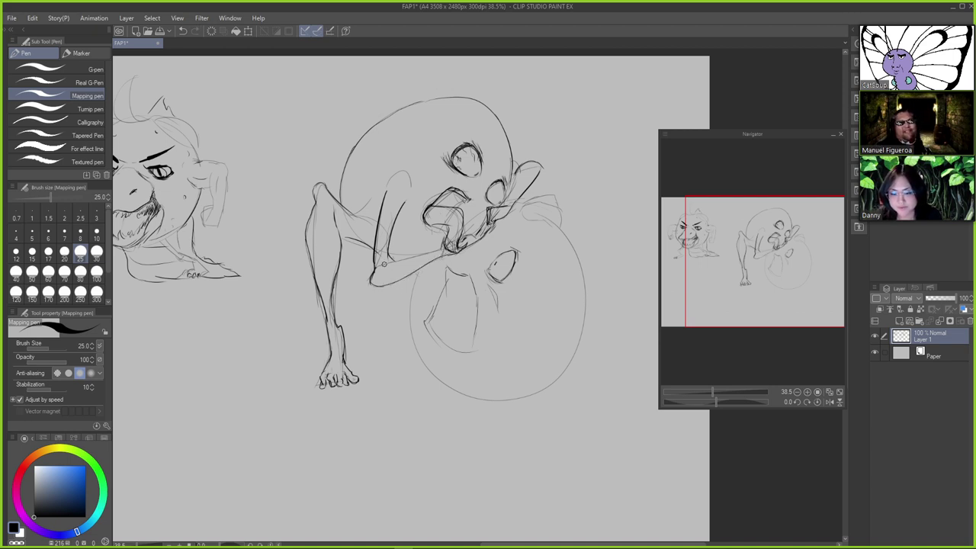
{"action": "left_click_drag", "start_coordinate": [385, 264], "coordinate": [444, 251]}
{"action": "key", "text": "ctrl+z"}
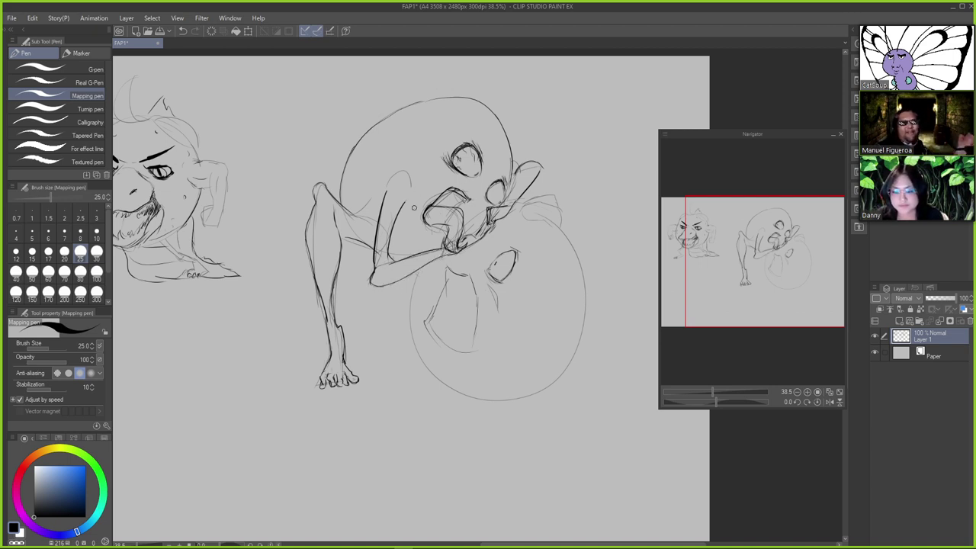
Draw the rounded shoulder curve joining the two sides of the upper arm
{"action": "left_click_drag", "start_coordinate": [388, 185], "coordinate": [413, 181]}
{"action": "key", "text": "ctrl+z"}
{"action": "mouse_move", "coordinate": [396, 168]}
{"action": "left_mouse_down"}
{"action": "mouse_move", "coordinate": [412, 188]}
{"action": "mouse_move", "coordinate": [403, 170]}
{"action": "left_mouse_up"}
{"action": "key", "text": "ctrl+z"}
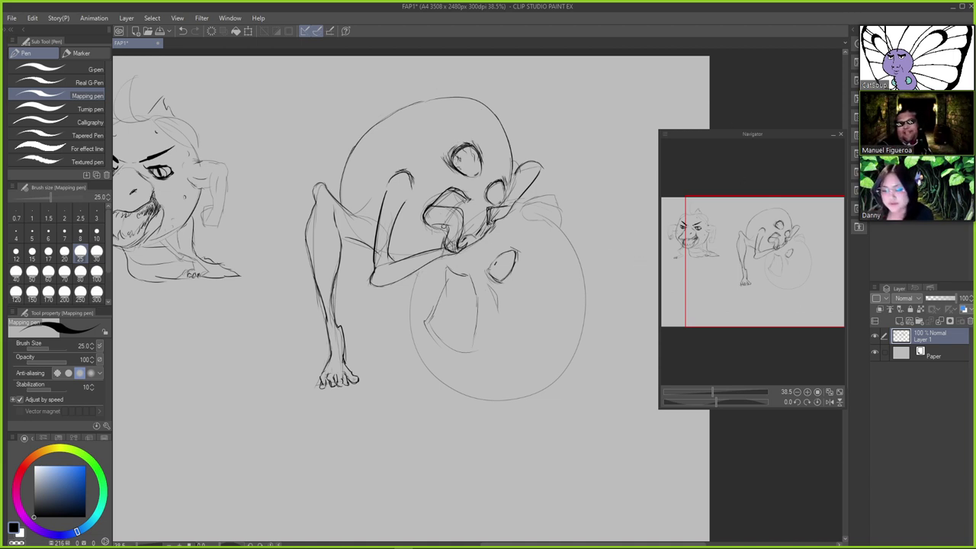
Shade the inside of the mouth along its upper and left edges and retouch the line on its right side
{"action": "left_click_drag", "start_coordinate": [442, 226], "coordinate": [445, 228]}
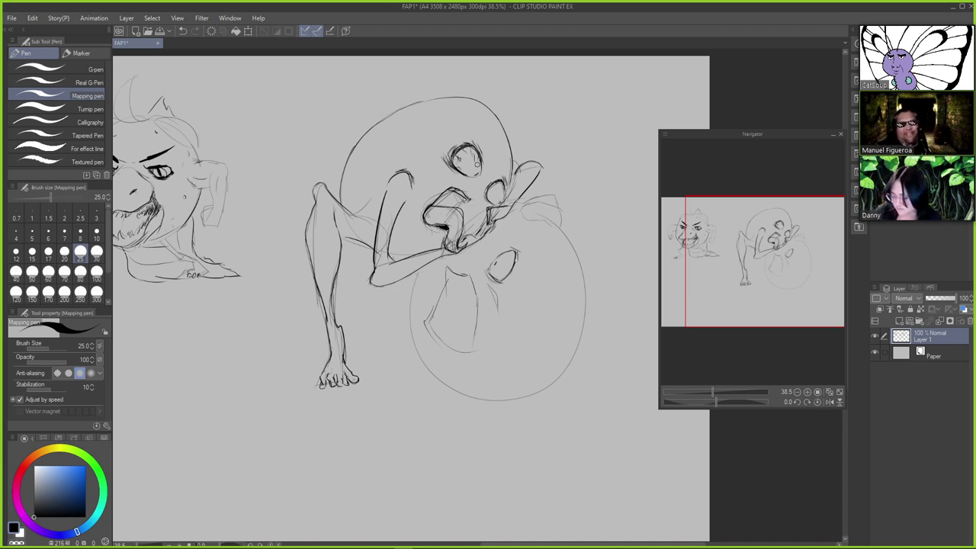
{"action": "mouse_move", "coordinate": [445, 192]}
{"action": "left_mouse_down"}
{"action": "mouse_move", "coordinate": [435, 204]}
{"action": "mouse_move", "coordinate": [451, 192]}
{"action": "mouse_move", "coordinate": [463, 198]}
{"action": "mouse_move", "coordinate": [439, 206]}
{"action": "mouse_move", "coordinate": [457, 191]}
{"action": "mouse_move", "coordinate": [444, 207]}
{"action": "mouse_move", "coordinate": [455, 207]}
{"action": "mouse_move", "coordinate": [435, 207]}
{"action": "left_mouse_up"}
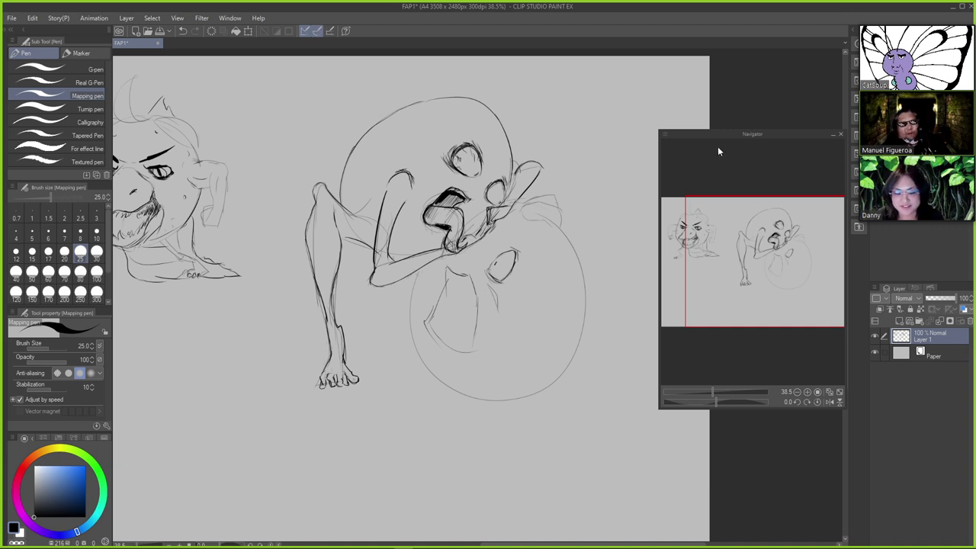
{"action": "left_click_drag", "start_coordinate": [486, 214], "coordinate": [473, 235]}
{"action": "key", "text": "ctrl+z"}
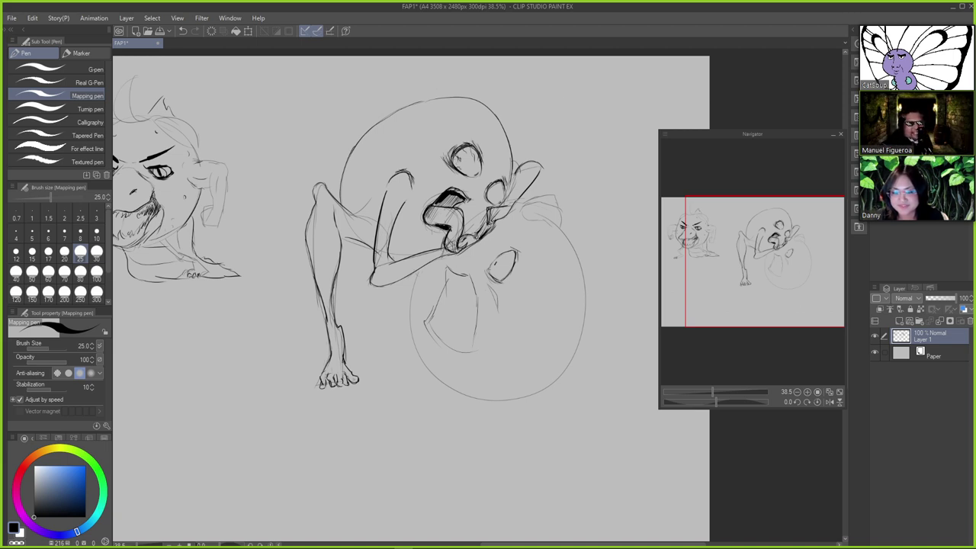
Erase stray lines at the mouth's lower right edge and redraw the short contour there
{"action": "key", "text": "e"}
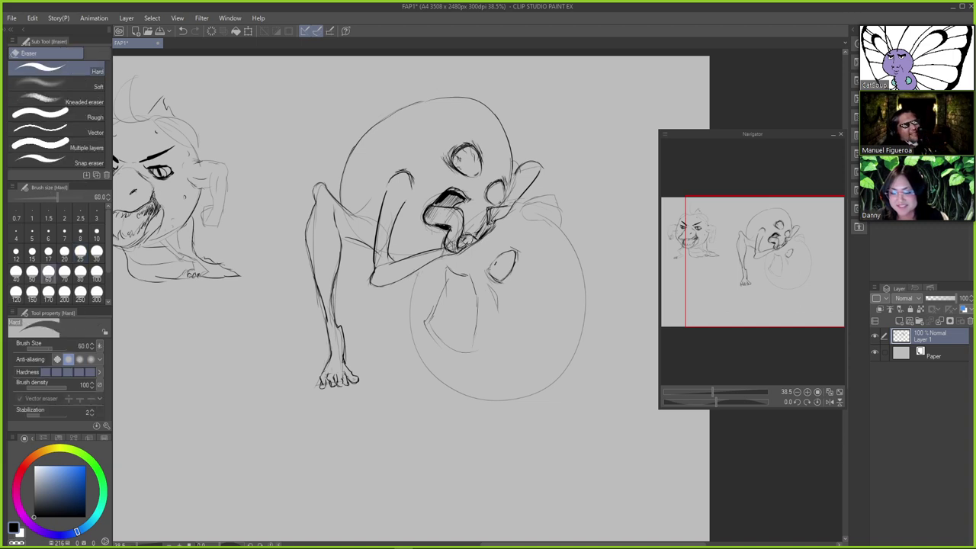
{"action": "key", "text": "p"}
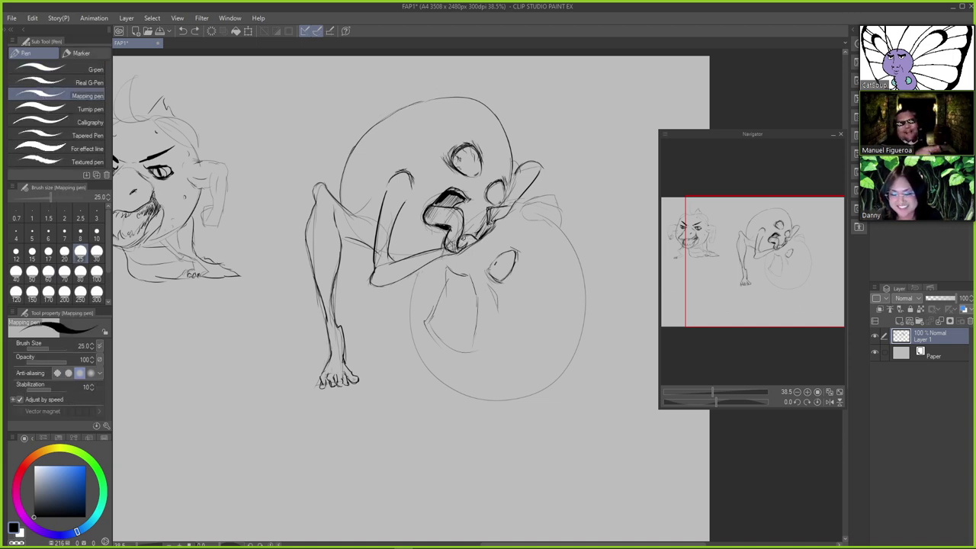
{"action": "left_click_drag", "start_coordinate": [468, 231], "coordinate": [471, 237]}
{"action": "key", "text": "ctrl+z"}
{"action": "key", "text": "ctrl+z"}
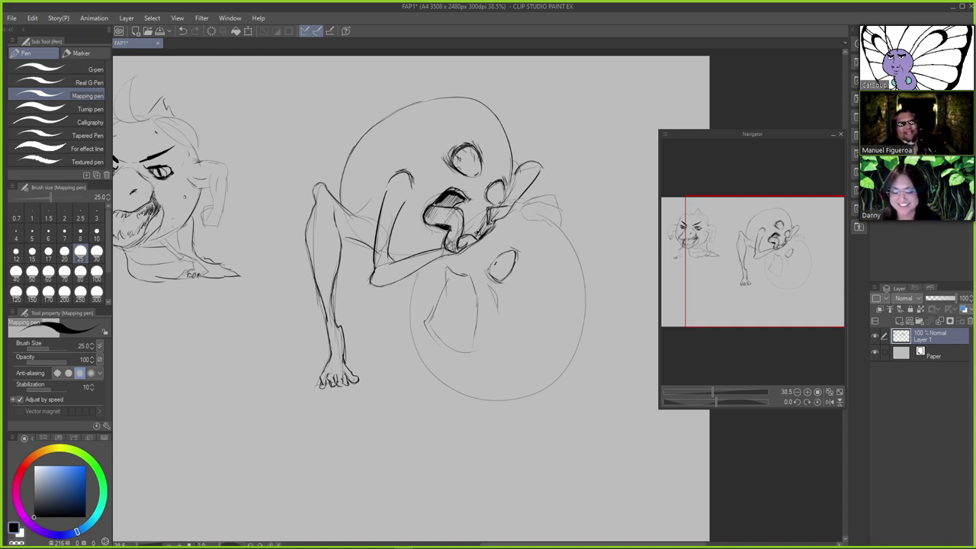
{"action": "key", "text": "ctrl+z"}
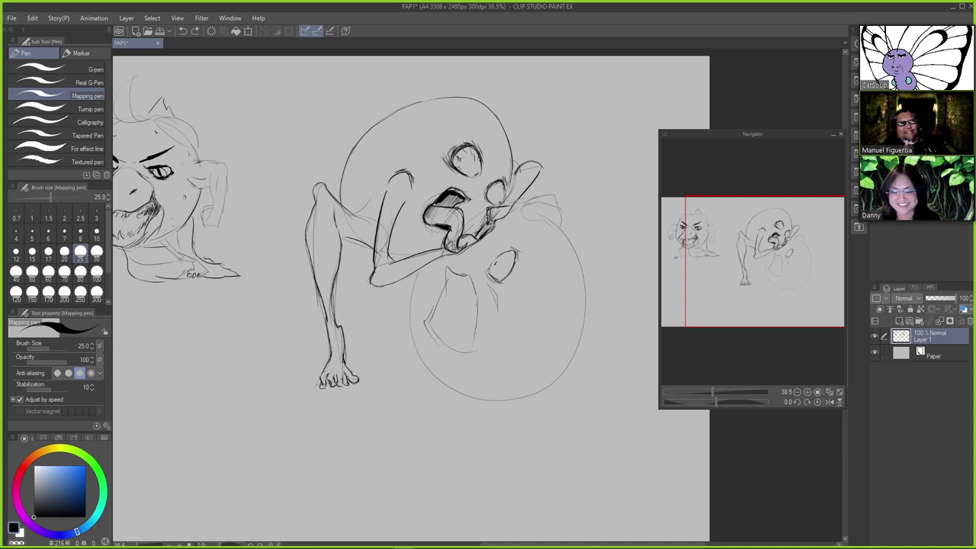
{"action": "key", "text": "ctrl+y"}
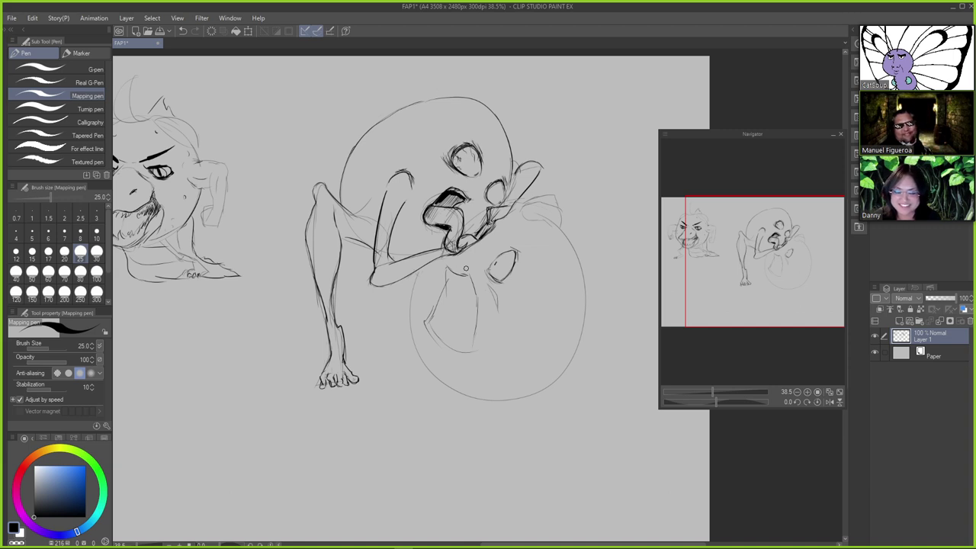
Clean up and redraw the outline of the small tilted oval inside the large lower circle, including its left edge
{"action": "key", "text": "e"}
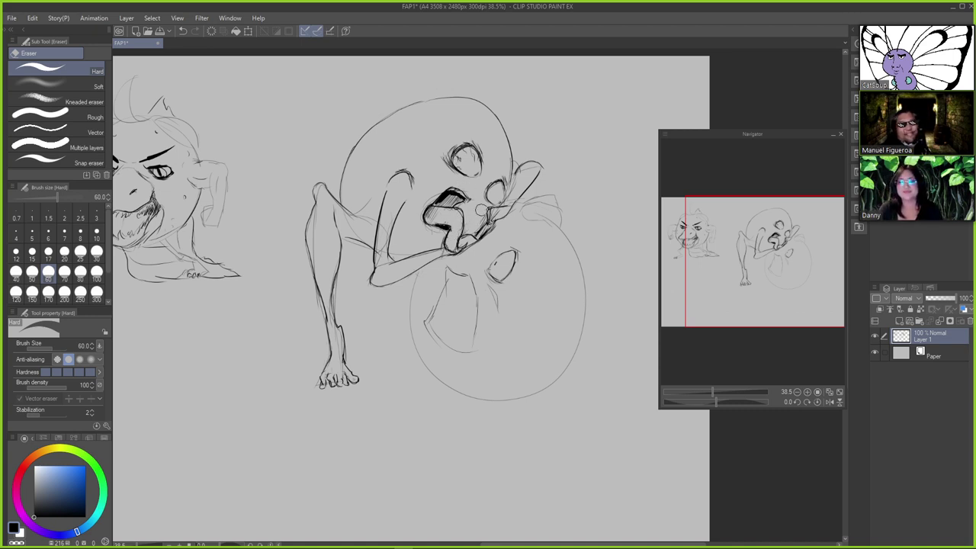
{"action": "key", "text": "p"}
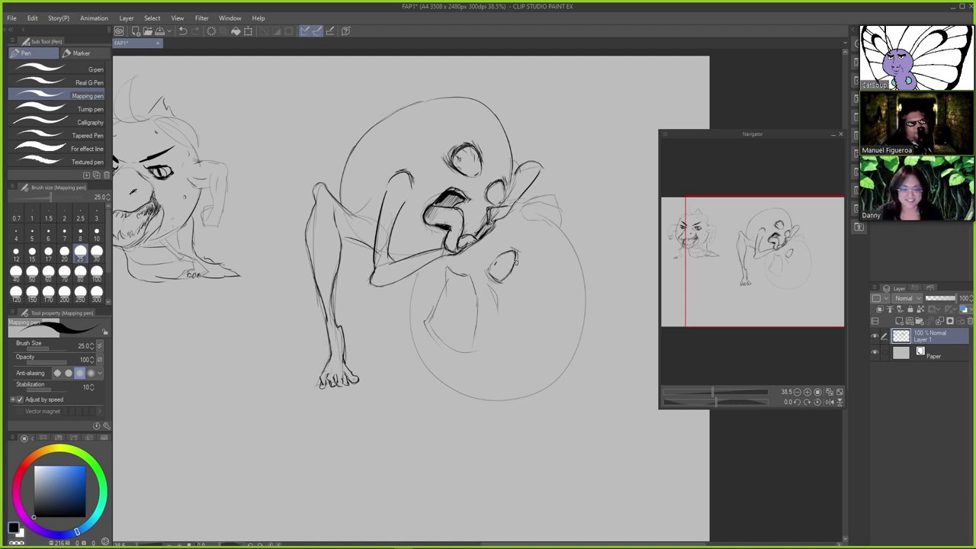
{"action": "key", "text": "e"}
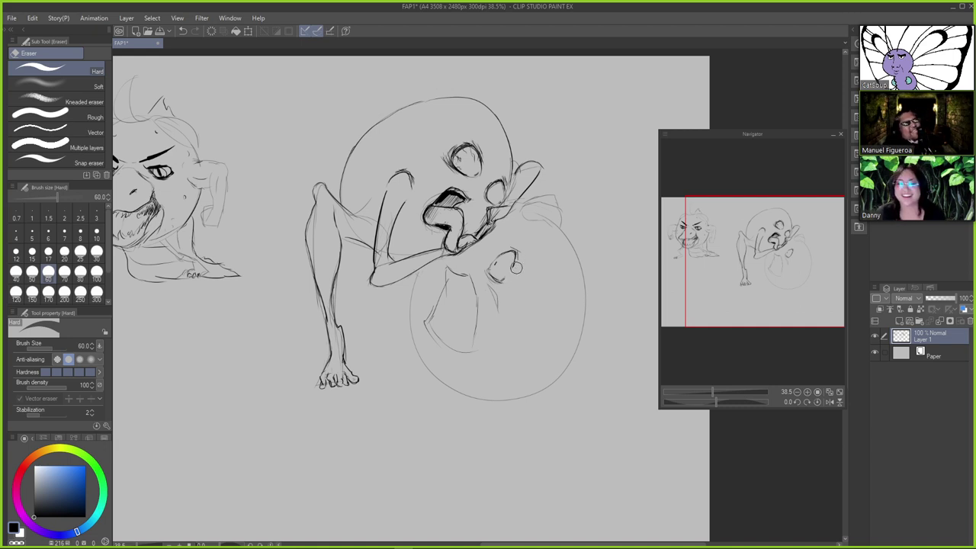
{"action": "key", "text": "p"}
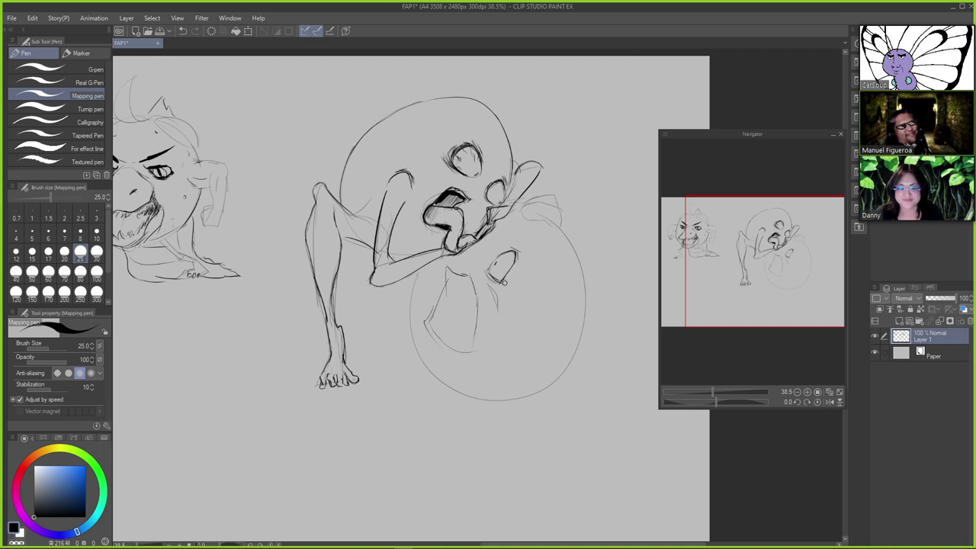
{"action": "key", "text": "e"}
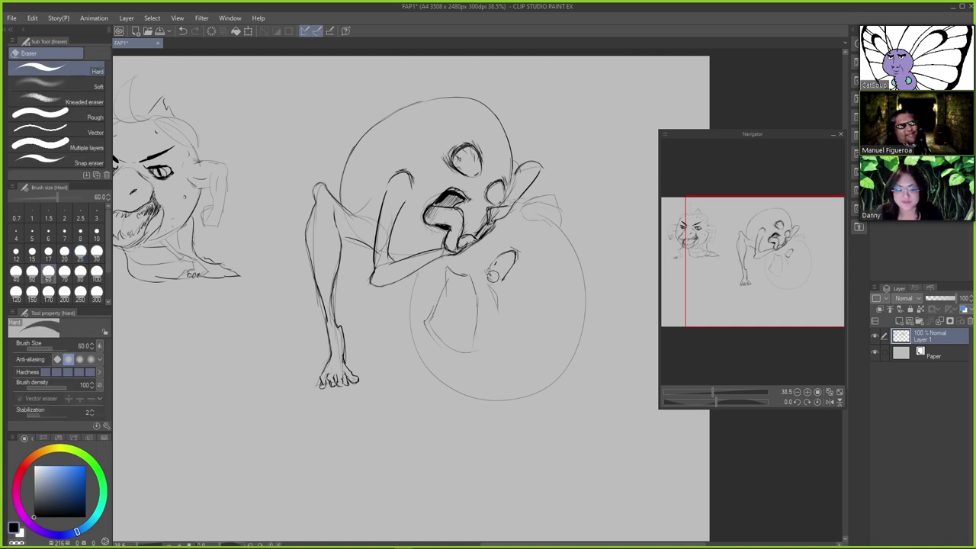
{"action": "key", "text": "p"}
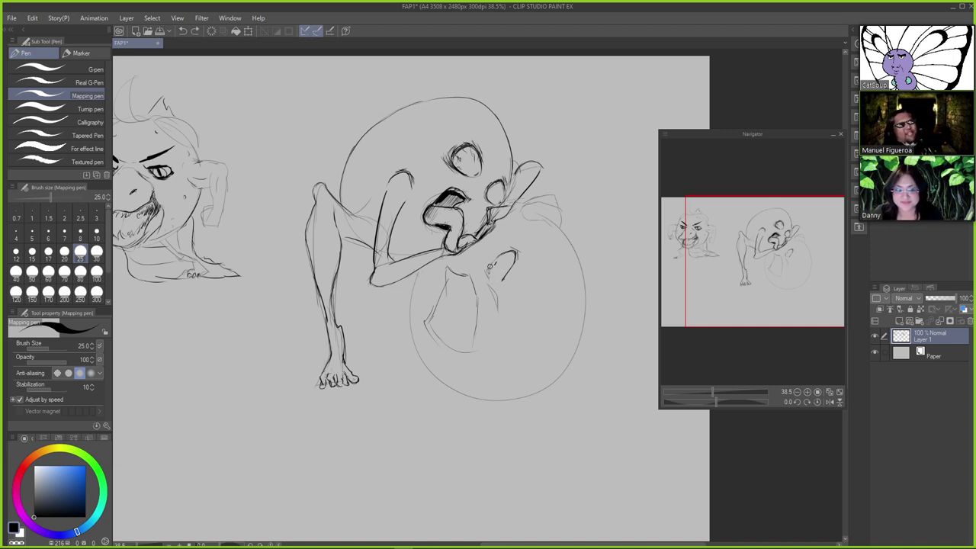
{"action": "left_click_drag", "start_coordinate": [488, 267], "coordinate": [493, 276]}
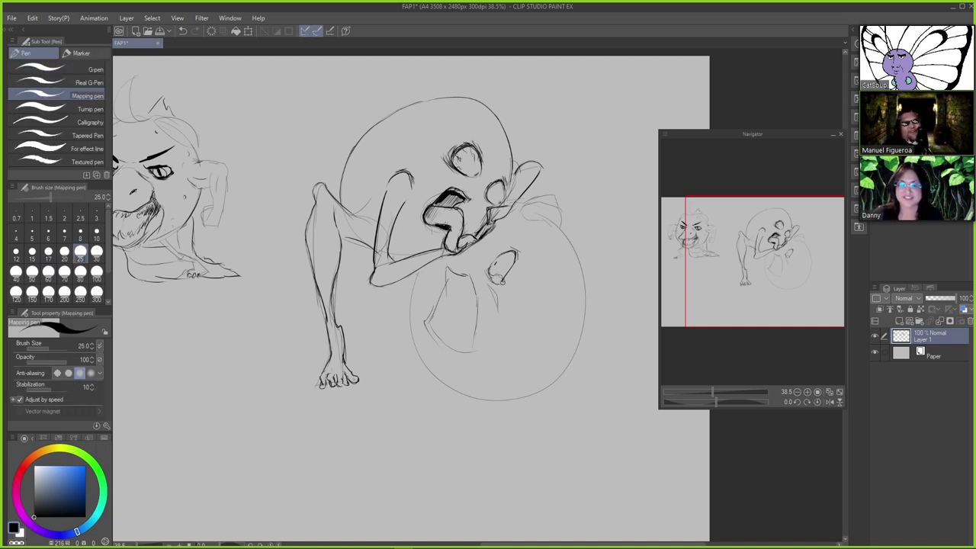
Erase the stray lines at the small oval's lower end and redraw its inner contour there
{"action": "left_click_drag", "start_coordinate": [501, 290], "coordinate": [507, 317]}
{"action": "key", "text": "ctrl+z"}
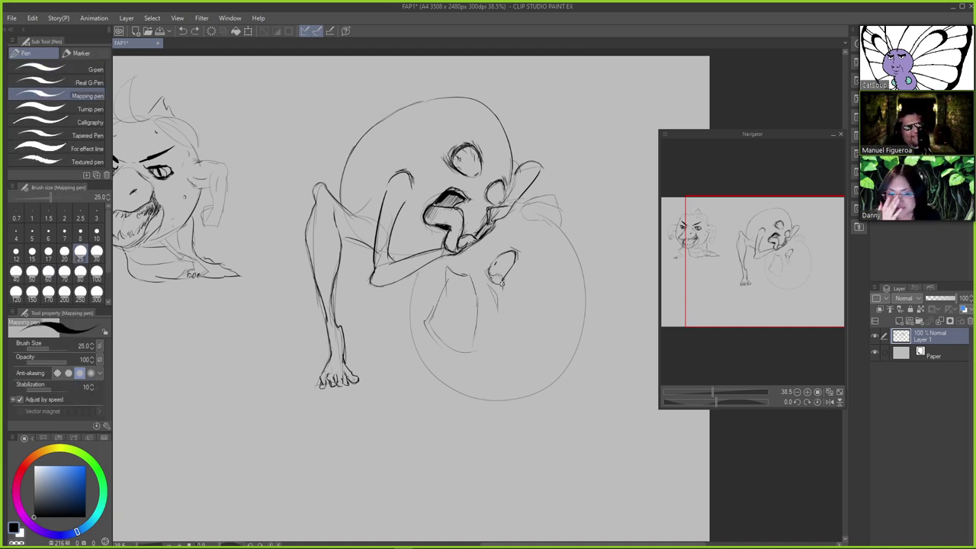
{"action": "left_click_drag", "start_coordinate": [501, 284], "coordinate": [504, 304]}
{"action": "key", "text": "ctrl+z"}
{"action": "key", "text": "e"}
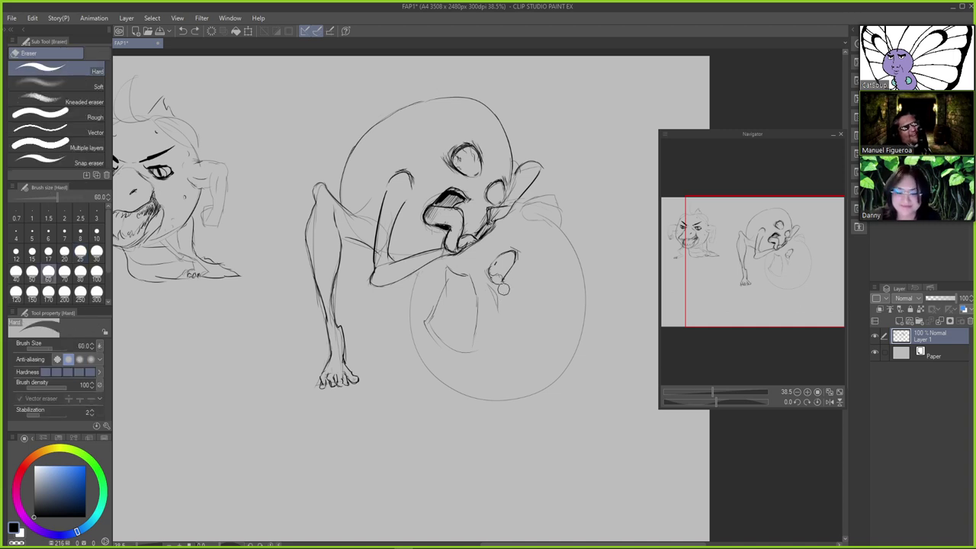
{"action": "key", "text": "p"}
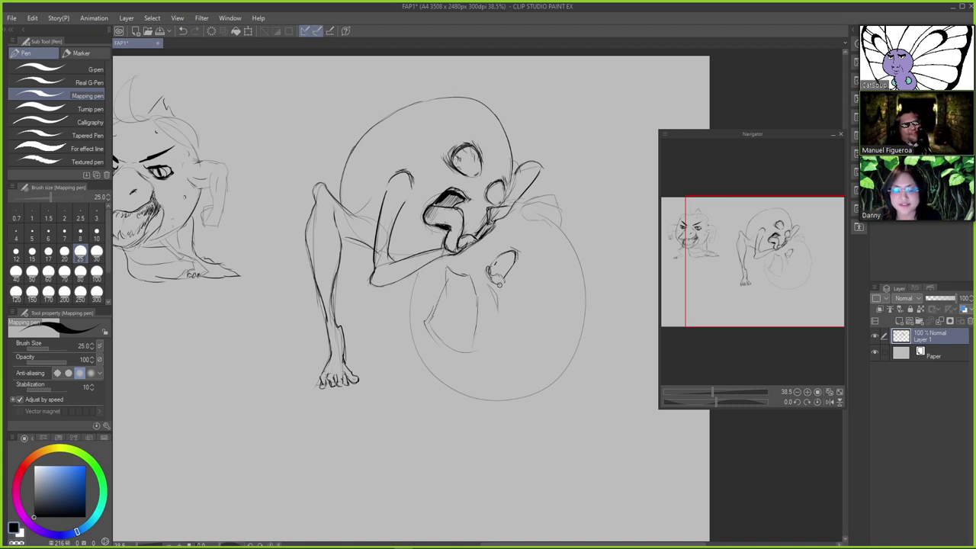
Draw a long narrow drip shape running straight down from the lower end of the small oval
{"action": "key", "text": "ctrl+z"}
{"action": "key", "text": "ctrl+z"}
{"action": "left_click_drag", "start_coordinate": [500, 285], "coordinate": [502, 331]}
{"action": "key", "text": "ctrl+z"}
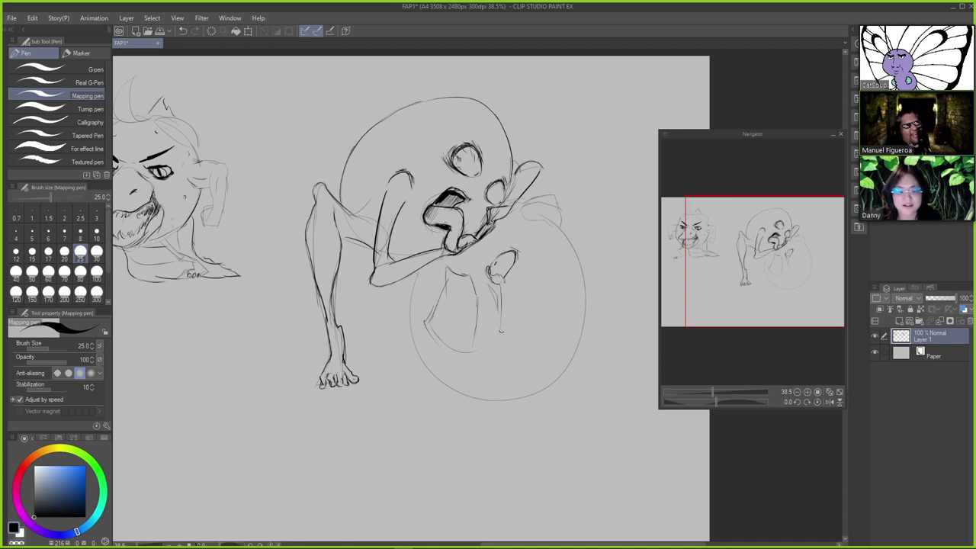
{"action": "key", "text": "ctrl+z"}
{"action": "left_click_drag", "start_coordinate": [500, 293], "coordinate": [502, 324]}
{"action": "key", "text": "ctrl+z"}
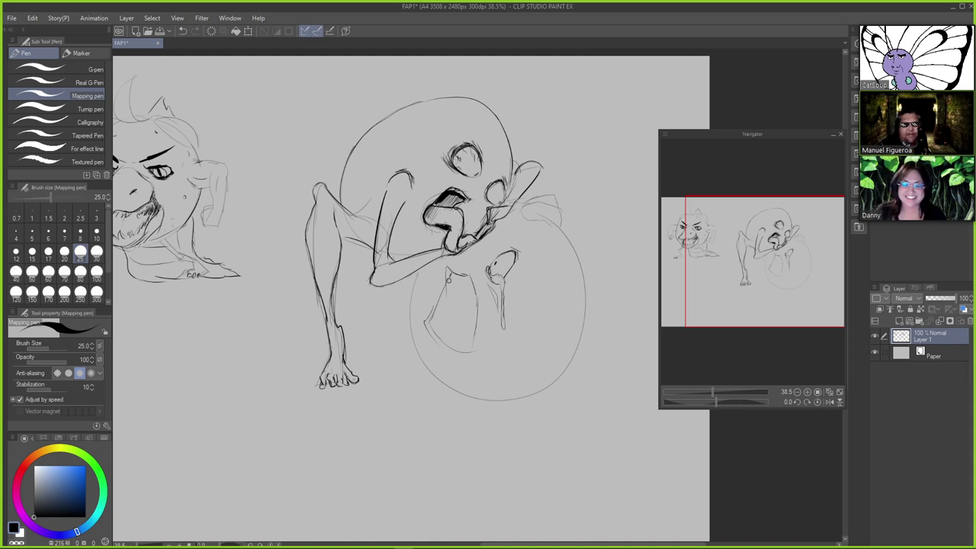
Draw a short curved stroke across the top of the rough shape beside the small oval
{"action": "key", "text": "ctrl+z"}
{"action": "left_click_drag", "start_coordinate": [448, 280], "coordinate": [479, 291]}
{"action": "key", "text": "ctrl+z"}
{"action": "key", "text": "ctrl+z"}
{"action": "key", "text": "e"}
{"action": "key", "text": "p"}
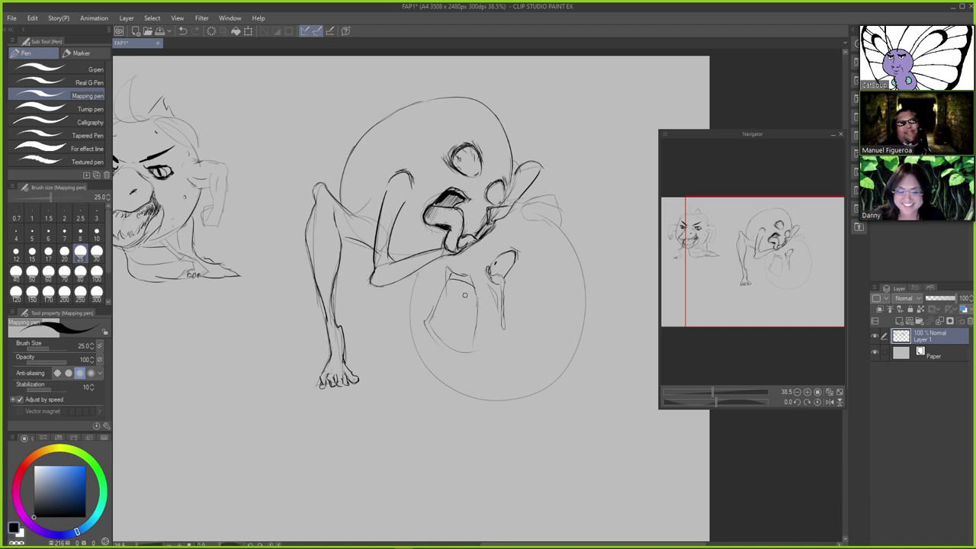
Draw an arched line from the rough shape's right side down to its lower-left corner
{"action": "left_click_drag", "start_coordinate": [474, 293], "coordinate": [436, 334]}
{"action": "key", "text": "ctrl+z"}
{"action": "key", "text": "ctrl+z"}
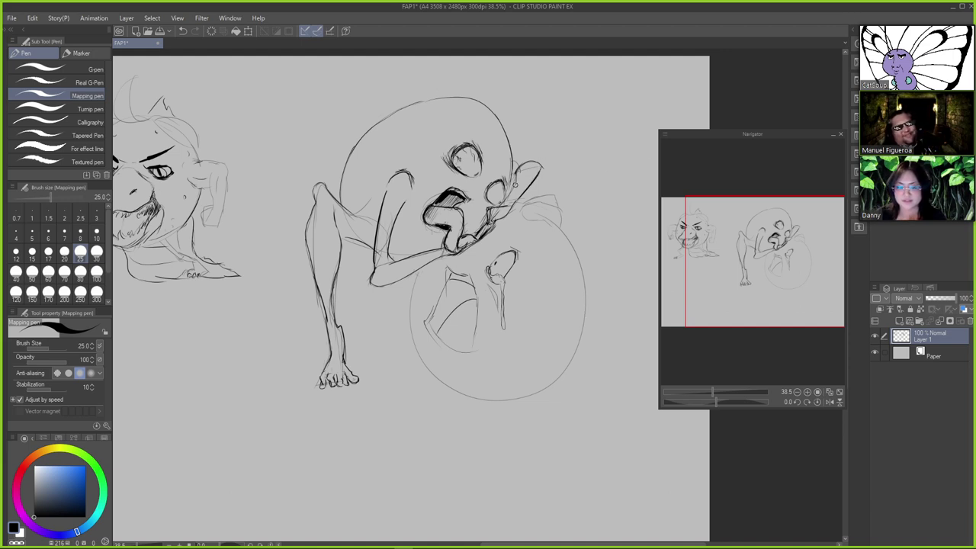
Draw a short line along the inner edge of the raised hand beside the upper head
{"action": "left_click_drag", "start_coordinate": [503, 199], "coordinate": [520, 174]}
{"action": "key", "text": "ctrl+z"}
{"action": "key", "text": "ctrl+y"}
{"action": "key", "text": "ctrl+z"}
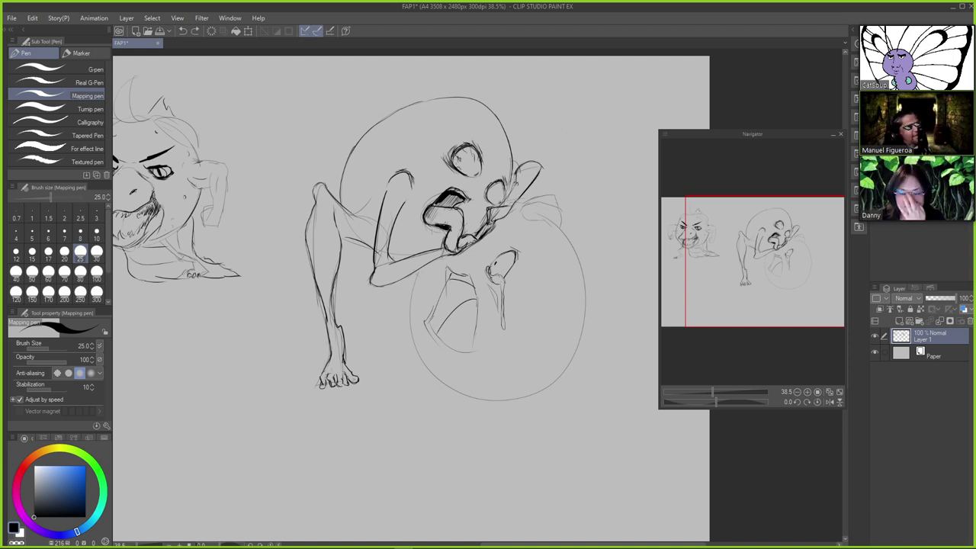
{"action": "key", "text": "ctrl+y"}
{"action": "key", "text": "ctrl+z"}
{"action": "key", "text": "ctrl+y"}
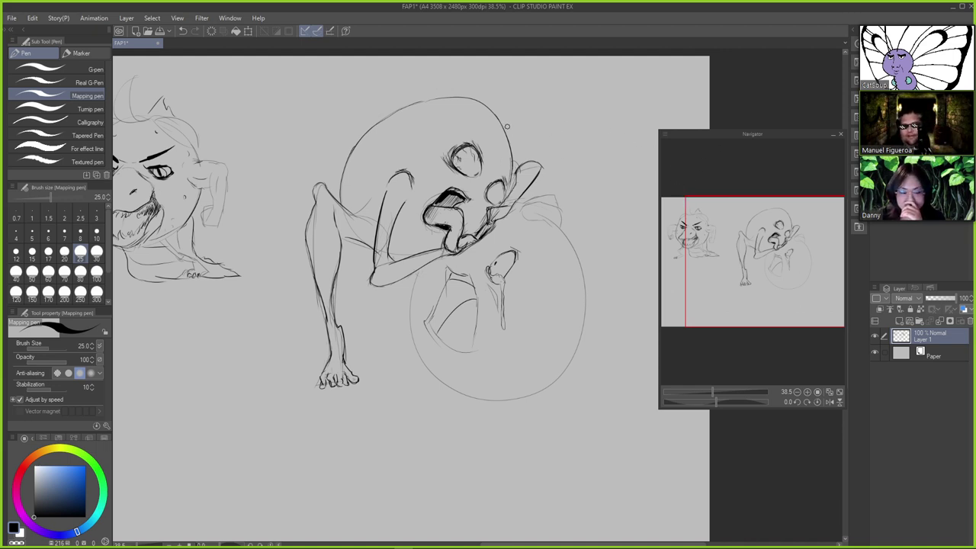
Erase the upper-right part of the upper head's outline and redraw the top of its curve slightly lower
{"action": "key", "text": "e"}
{"action": "mouse_move", "coordinate": [504, 132]}
{"action": "left_mouse_down"}
{"action": "mouse_move", "coordinate": [483, 104]}
{"action": "mouse_move", "coordinate": [441, 99]}
{"action": "mouse_move", "coordinate": [469, 102]}
{"action": "mouse_move", "coordinate": [493, 120]}
{"action": "left_mouse_up"}
{"action": "key", "text": "p"}
{"action": "key", "text": "ctrl+z"}
{"action": "key", "text": "ctrl+z"}
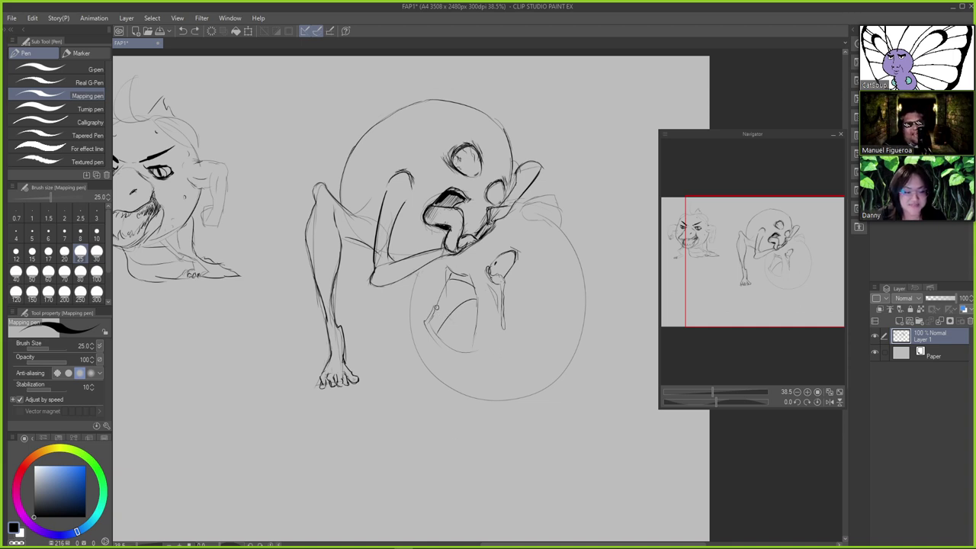
{"action": "key", "text": "ctrl+z"}
{"action": "mouse_move", "coordinate": [438, 311]}
{"action": "left_mouse_down"}
{"action": "mouse_move", "coordinate": [461, 303]}
{"action": "mouse_move", "coordinate": [460, 345]}
{"action": "left_mouse_up"}
{"action": "key", "text": "ctrl+z"}
{"action": "key", "text": "ctrl+z"}
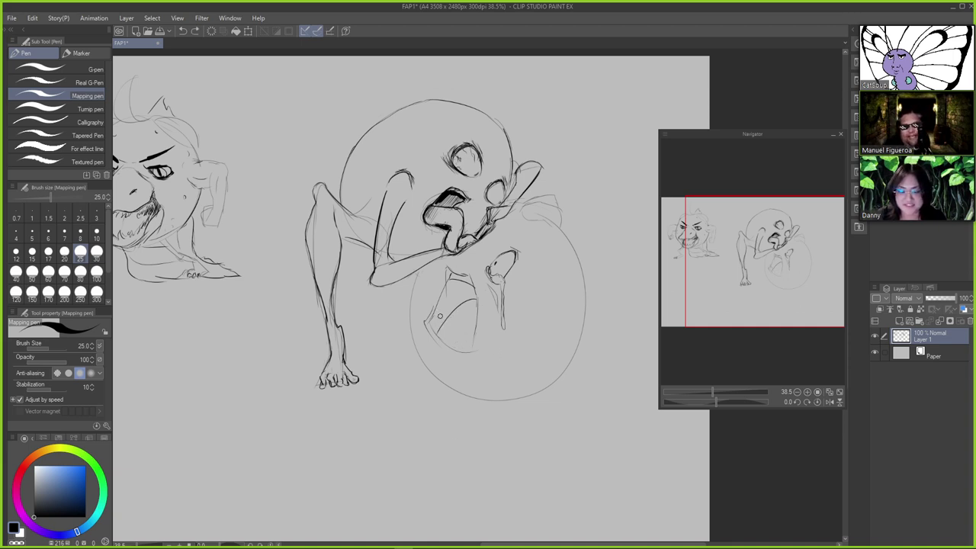
{"action": "mouse_move", "coordinate": [438, 314]}
{"action": "left_mouse_down"}
{"action": "mouse_move", "coordinate": [436, 332]}
{"action": "mouse_move", "coordinate": [445, 322]}
{"action": "mouse_move", "coordinate": [460, 338]}
{"action": "mouse_move", "coordinate": [434, 328]}
{"action": "left_mouse_up"}
{"action": "key", "text": "ctrl+z"}
{"action": "key", "text": "ctrl+z"}
{"action": "key", "text": "ctrl+z"}
{"action": "key", "text": "ctrl+z"}
{"action": "key", "text": "ctrl+z"}
{"action": "key", "text": "ctrl+z"}
{"action": "key", "text": "ctrl+z"}
{"action": "key", "text": "ctrl+z"}
{"action": "key", "text": "ctrl+z"}
{"action": "key", "text": "ctrl+z"}
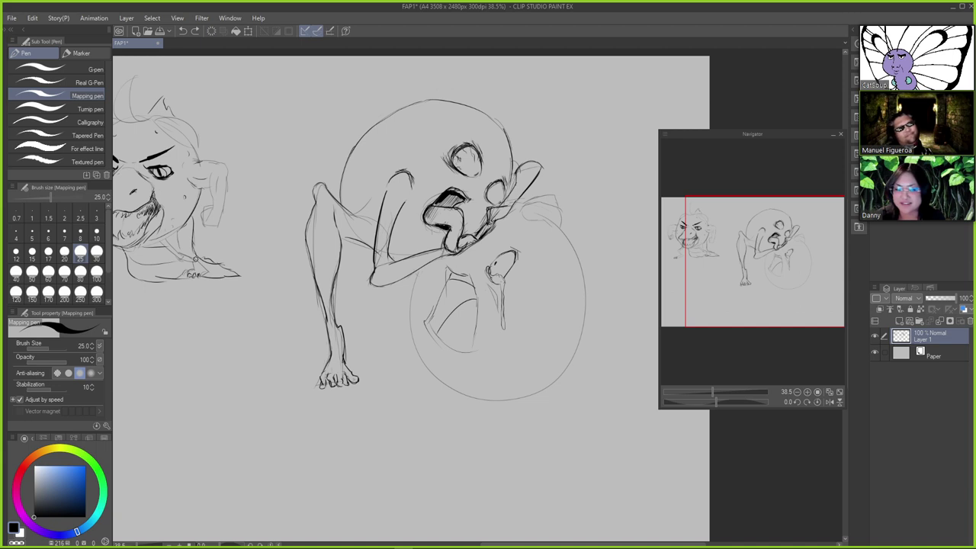
Try to erase and redraw the left edge of the rough shape in the lower circle as one curved stroke
{"action": "key", "text": "e"}
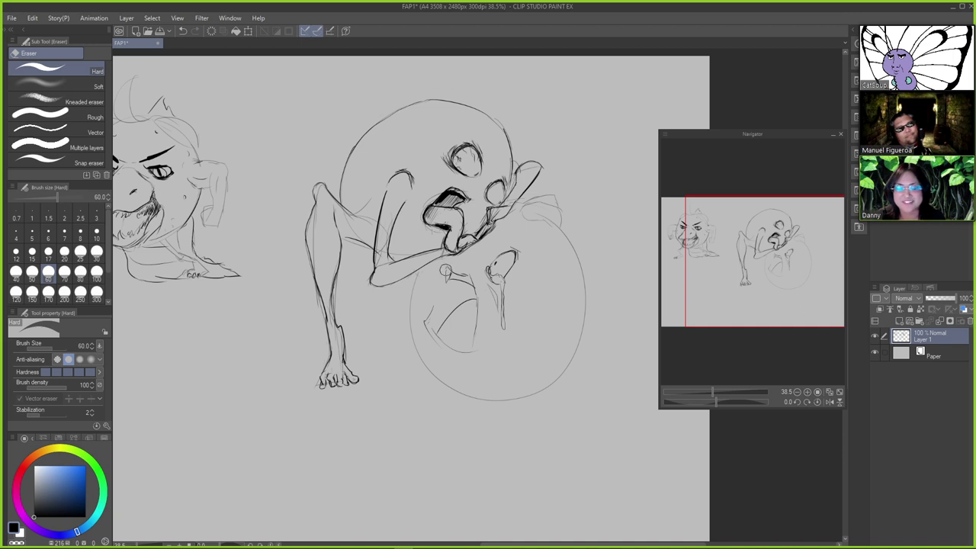
{"action": "key", "text": "p"}
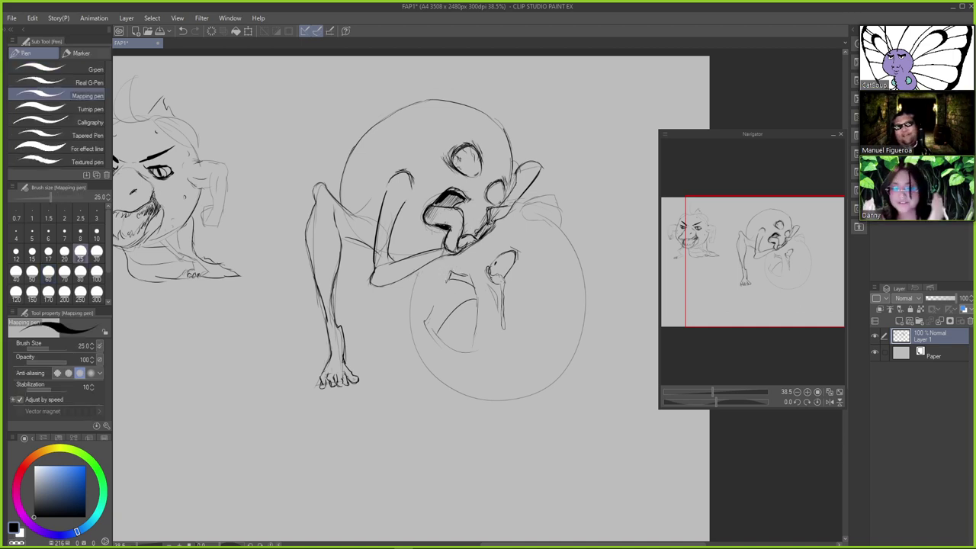
{"action": "key", "text": "ctrl+z"}
{"action": "left_click_drag", "start_coordinate": [448, 277], "coordinate": [424, 327]}
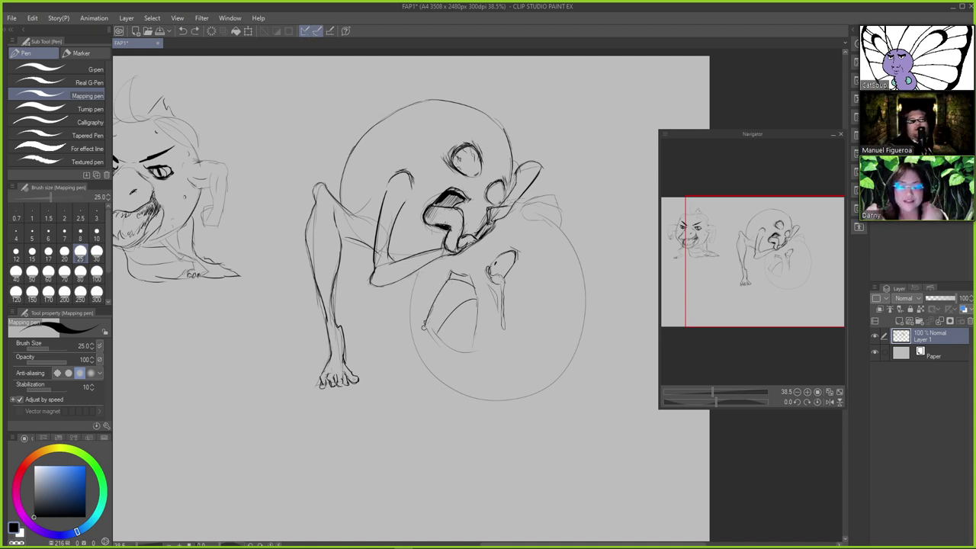
{"action": "key", "text": "ctrl+z"}
{"action": "left_click_drag", "start_coordinate": [447, 281], "coordinate": [430, 339]}
{"action": "key", "text": "ctrl+z"}
{"action": "left_click_drag", "start_coordinate": [447, 279], "coordinate": [427, 323]}
{"action": "key", "text": "ctrl+z"}
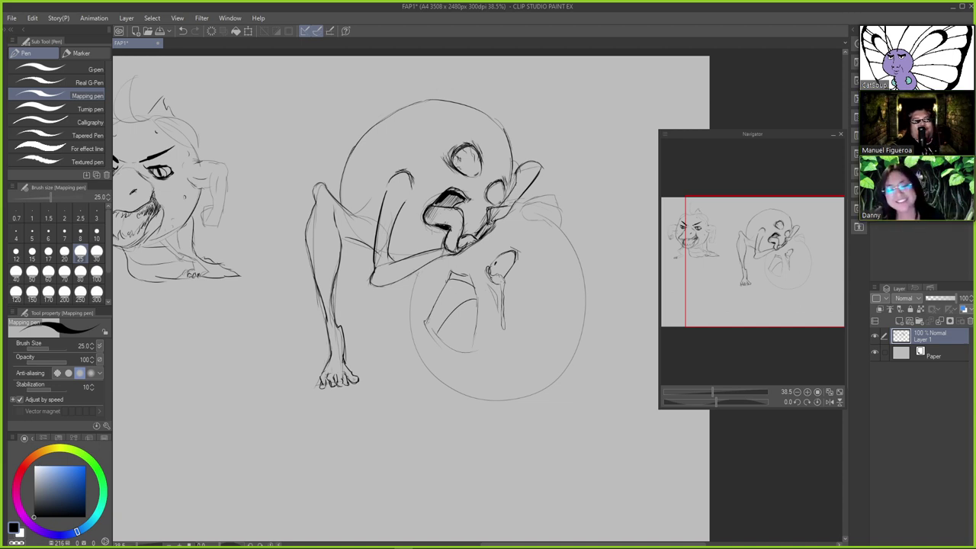
Erase the left edge of the rough shape and redraw it farther inward, slanting down toward the lower-left corner
{"action": "key", "text": "e"}
{"action": "left_click_drag", "start_coordinate": [436, 294], "coordinate": [431, 312]}
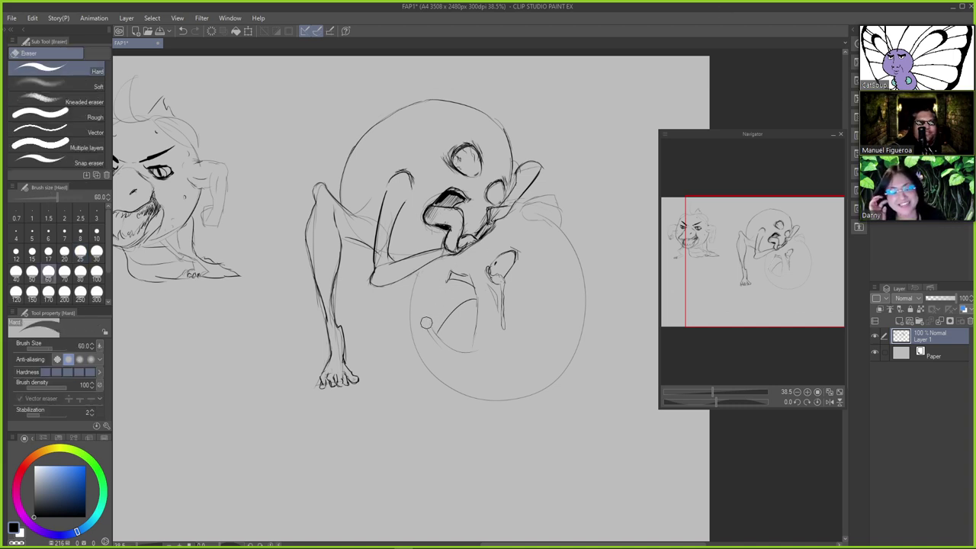
{"action": "key", "text": "p"}
{"action": "mouse_move", "coordinate": [457, 281]}
{"action": "left_mouse_down"}
{"action": "mouse_move", "coordinate": [454, 314]}
{"action": "mouse_move", "coordinate": [428, 335]}
{"action": "left_mouse_up"}
{"action": "key", "text": "ctrl+z"}
{"action": "key", "text": "ctrl+z"}
{"action": "left_click_drag", "start_coordinate": [460, 285], "coordinate": [433, 323]}
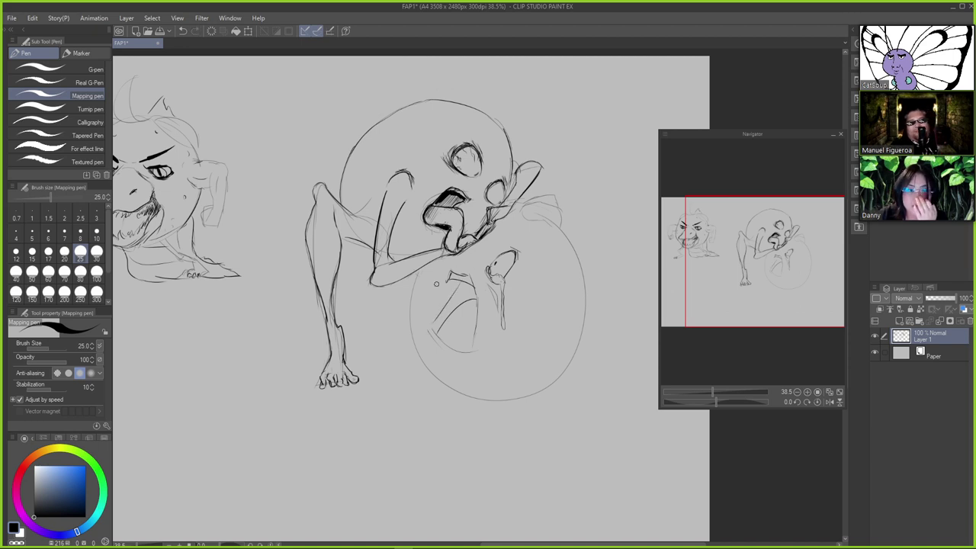
{"action": "key", "text": "ctrl+z"}
{"action": "left_click_drag", "start_coordinate": [456, 279], "coordinate": [436, 323]}
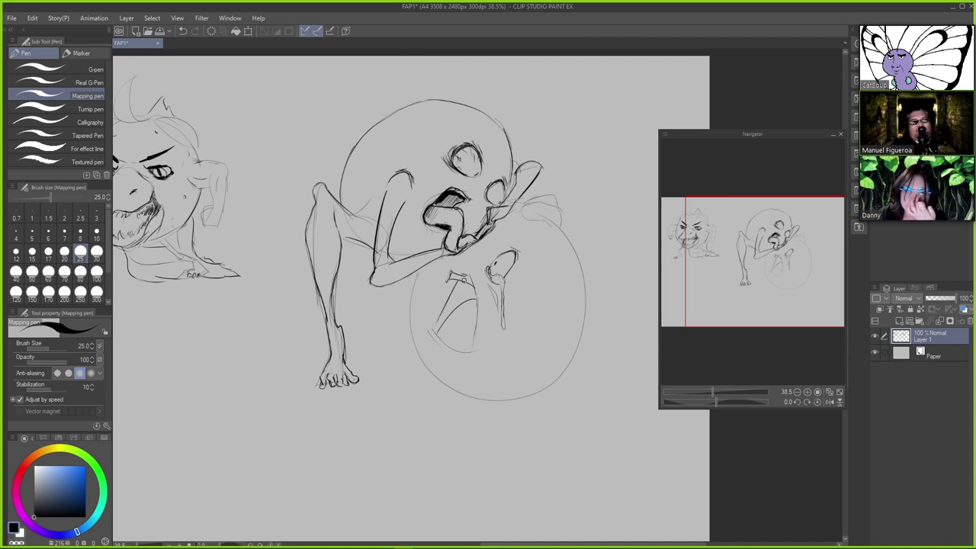
Erase the crossing lines at the top of the new slanted edge and redraw the small curved strokes there
{"action": "key", "text": "e"}
{"action": "key", "text": "p"}
{"action": "key", "text": "e"}
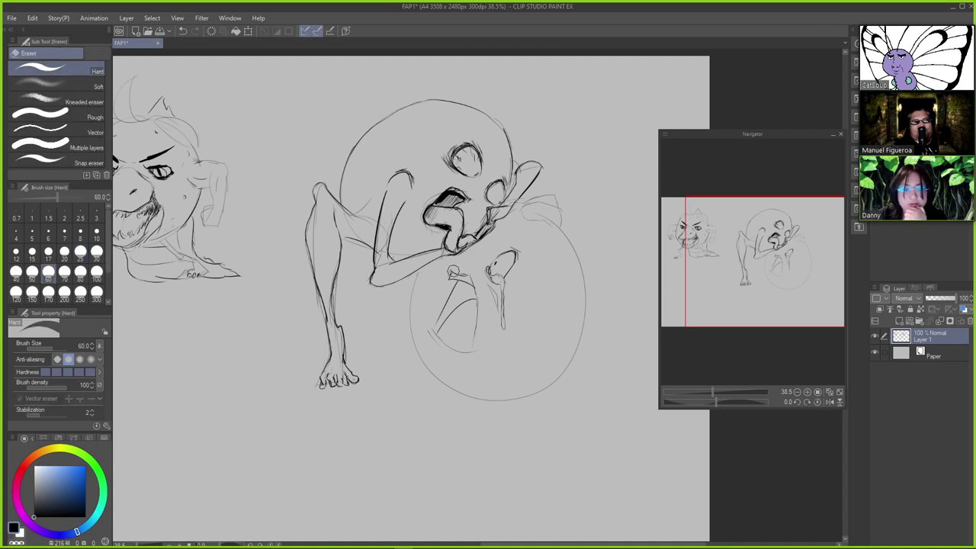
{"action": "left_click_drag", "start_coordinate": [458, 272], "coordinate": [447, 279]}
{"action": "key", "text": "p"}
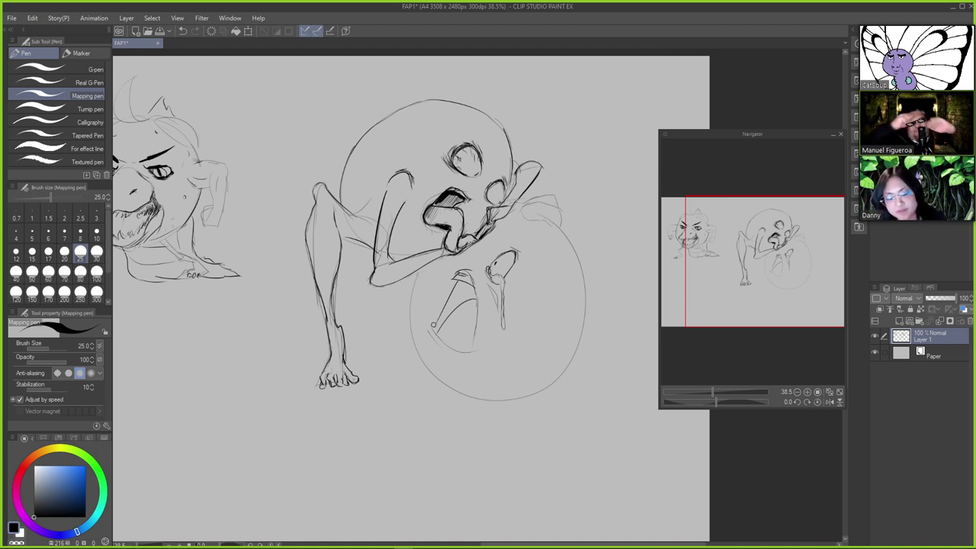
Draw a short hook at the slanted edge's lower end and curve it around toward the bottom of the shape
{"action": "key", "text": "ctrl+z"}
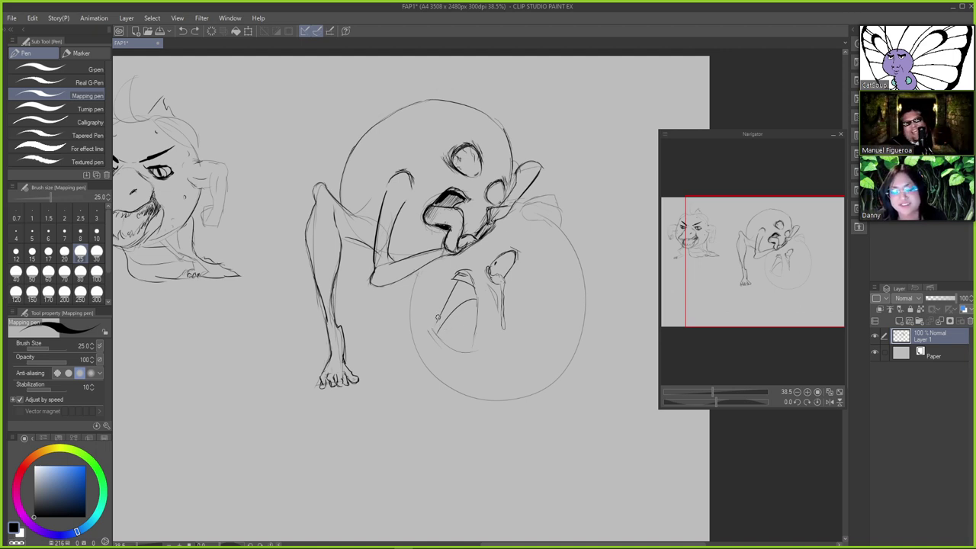
{"action": "left_click_drag", "start_coordinate": [439, 316], "coordinate": [433, 329]}
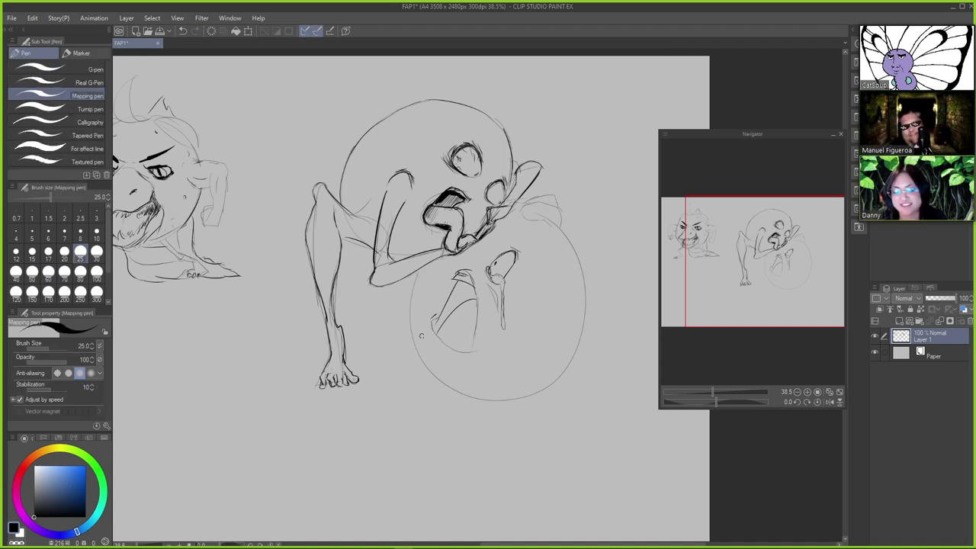
{"action": "left_click_drag", "start_coordinate": [431, 321], "coordinate": [440, 353]}
{"action": "key", "text": "ctrl+z"}
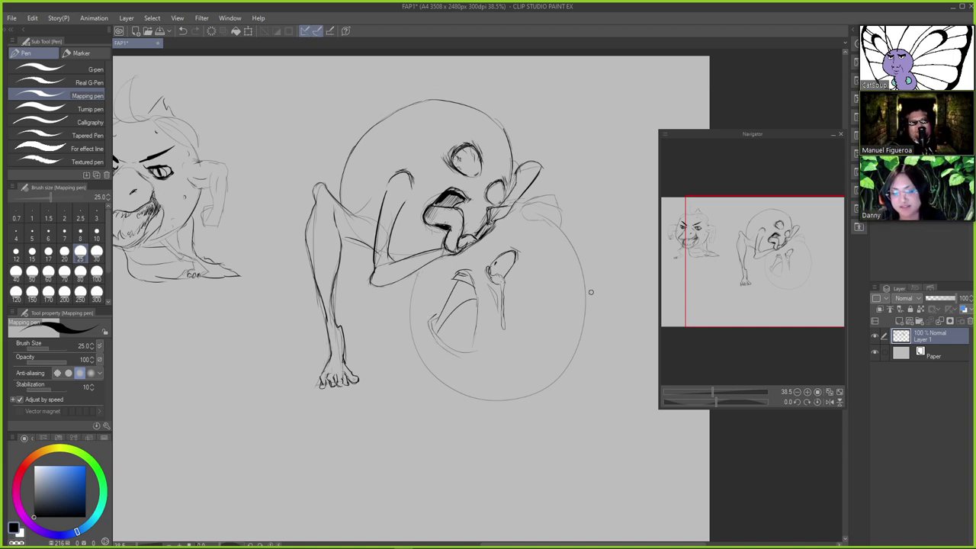
Add a short stroke right of the shape's bottom edge and retouch the left side of the drip below the oval
{"action": "mouse_move", "coordinate": [483, 363]}
{"action": "left_mouse_down"}
{"action": "mouse_move", "coordinate": [495, 360]}
{"action": "mouse_move", "coordinate": [490, 351]}
{"action": "left_mouse_up"}
{"action": "key", "text": "ctrl+z"}
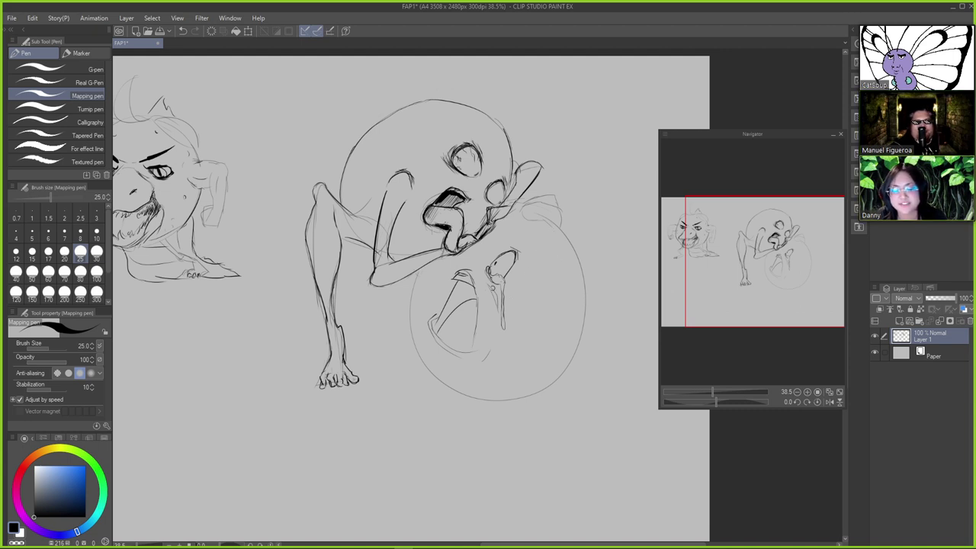
{"action": "key", "text": "e"}
{"action": "key", "text": "p"}
{"action": "left_click_drag", "start_coordinate": [492, 290], "coordinate": [499, 303]}
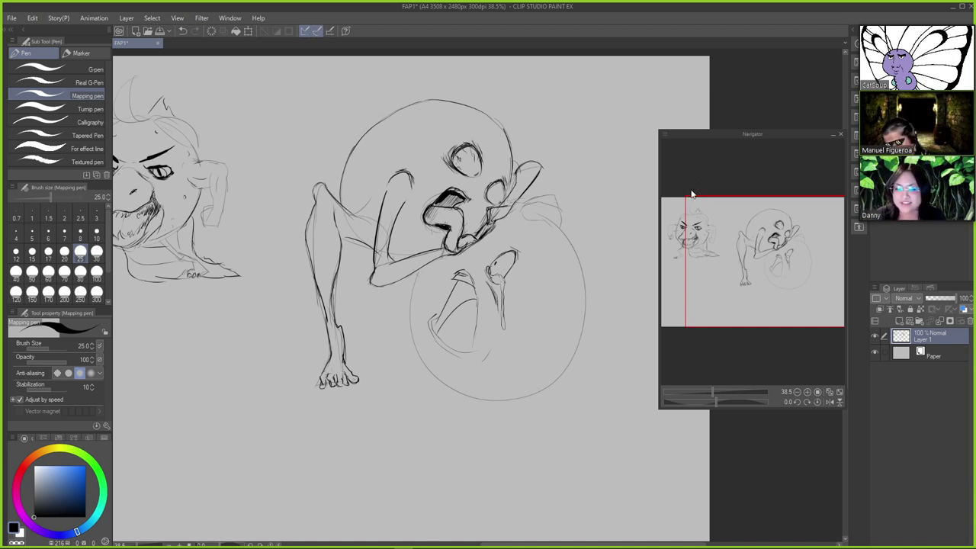
Lasso the small oval with its drip inside the lower circle and shift it slightly outward with a transform
{"action": "key", "text": "m"}
{"action": "mouse_move", "coordinate": [530, 253]}
{"action": "left_mouse_down"}
{"action": "mouse_move", "coordinate": [514, 234]}
{"action": "mouse_move", "coordinate": [489, 250]}
{"action": "mouse_move", "coordinate": [485, 308]}
{"action": "mouse_move", "coordinate": [518, 337]}
{"action": "mouse_move", "coordinate": [534, 253]}
{"action": "mouse_move", "coordinate": [513, 235]}
{"action": "mouse_move", "coordinate": [486, 247]}
{"action": "mouse_move", "coordinate": [486, 272]}
{"action": "left_mouse_up"}
{"action": "left_click_drag", "start_coordinate": [494, 314], "coordinate": [526, 342]}
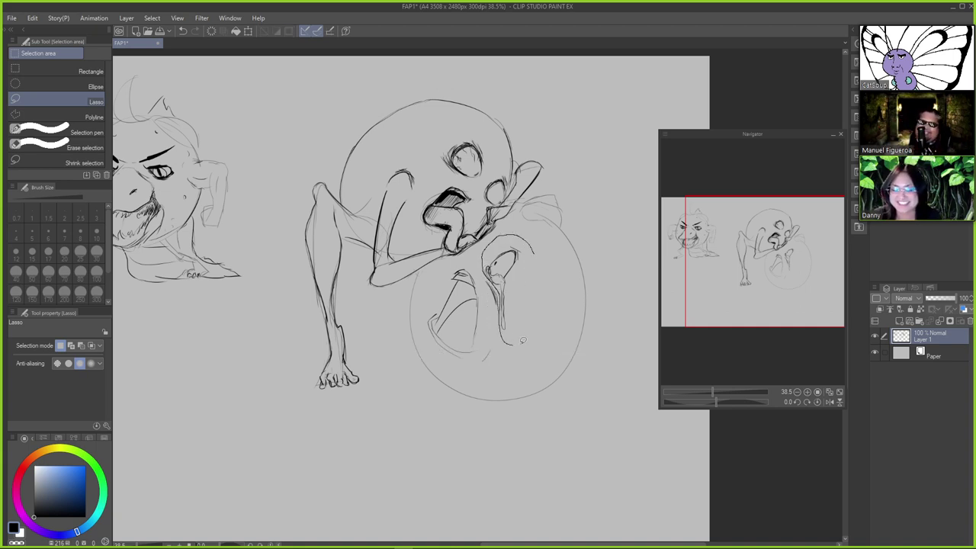
{"action": "key", "text": "ctrl+t"}
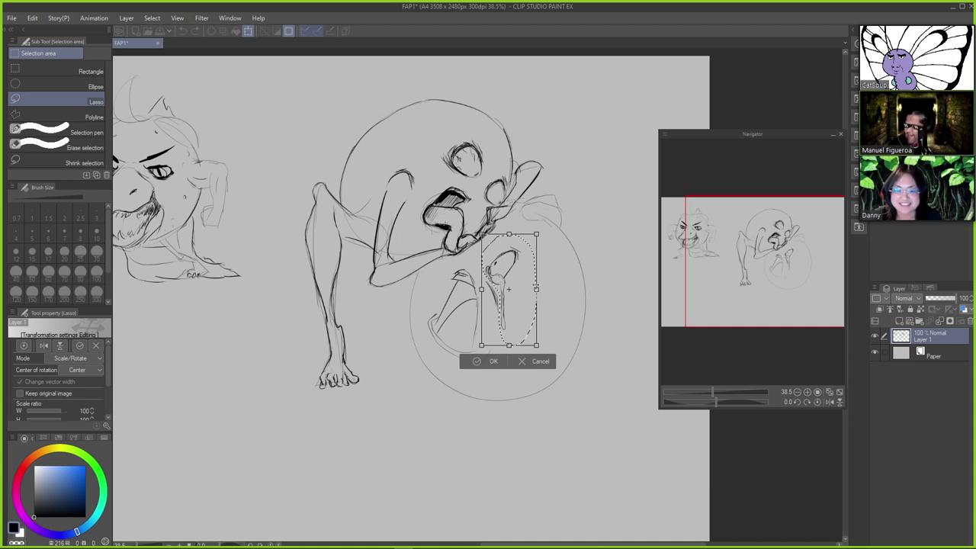
{"action": "mouse_move", "coordinate": [536, 234]}
{"action": "left_mouse_down"}
{"action": "mouse_move", "coordinate": [545, 221]}
{"action": "mouse_move", "coordinate": [543, 235]}
{"action": "left_mouse_up"}
{"action": "key", "text": "Return"}
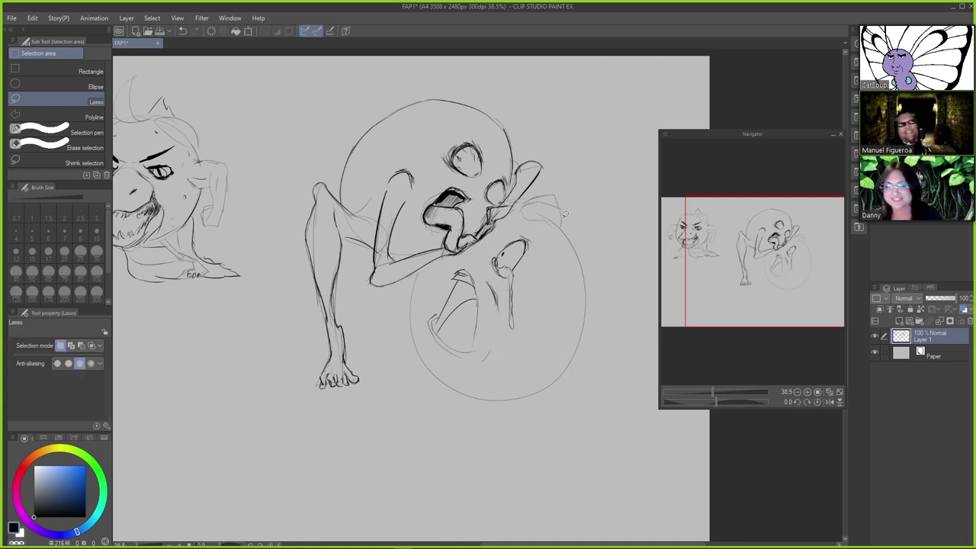
Draw the second leg's outer contour, bending over a knee on the lower circle's right side and running down to the ankle
{"action": "key", "text": "p"}
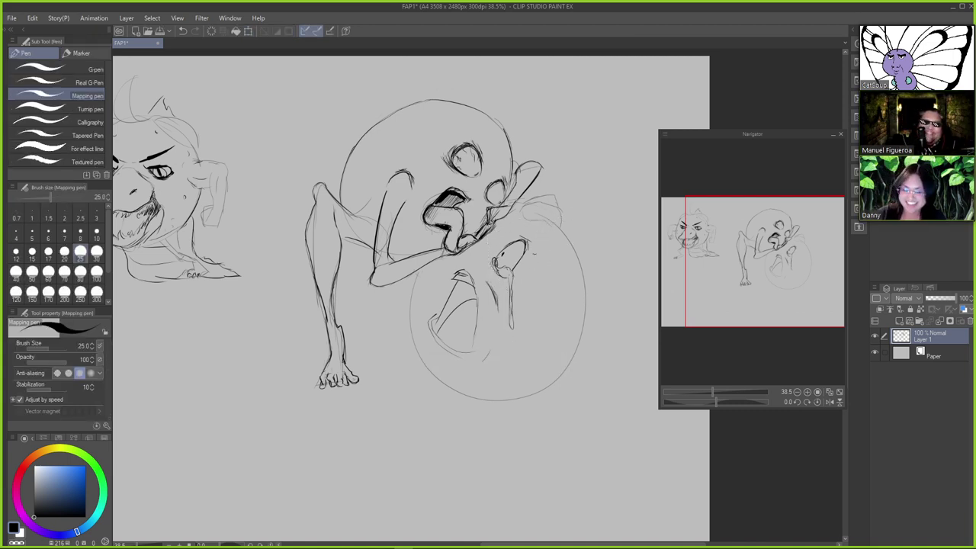
{"action": "left_click_drag", "start_coordinate": [560, 305], "coordinate": [588, 363]}
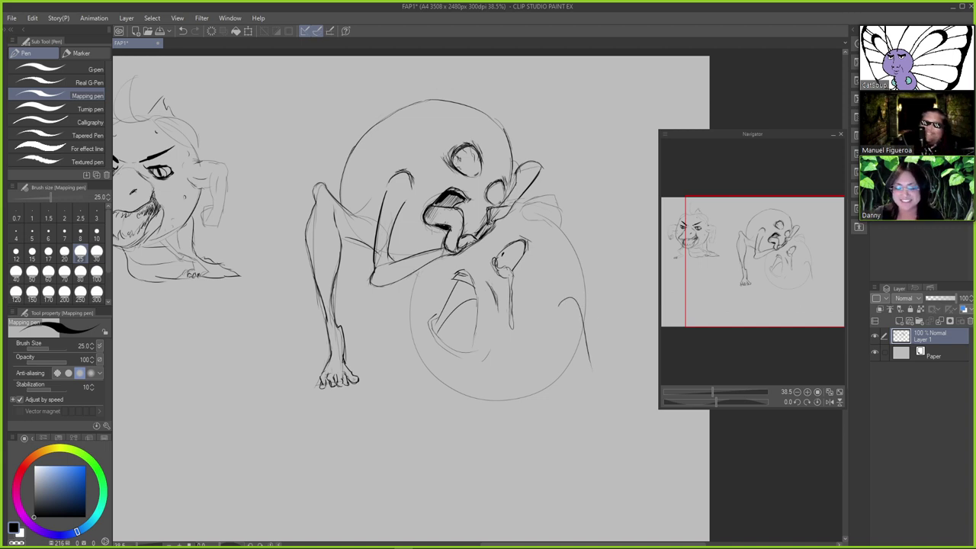
{"action": "key", "text": "ctrl+z"}
{"action": "mouse_move", "coordinate": [560, 311]}
{"action": "left_mouse_down"}
{"action": "mouse_move", "coordinate": [578, 319]}
{"action": "mouse_move", "coordinate": [627, 391]}
{"action": "left_mouse_up"}
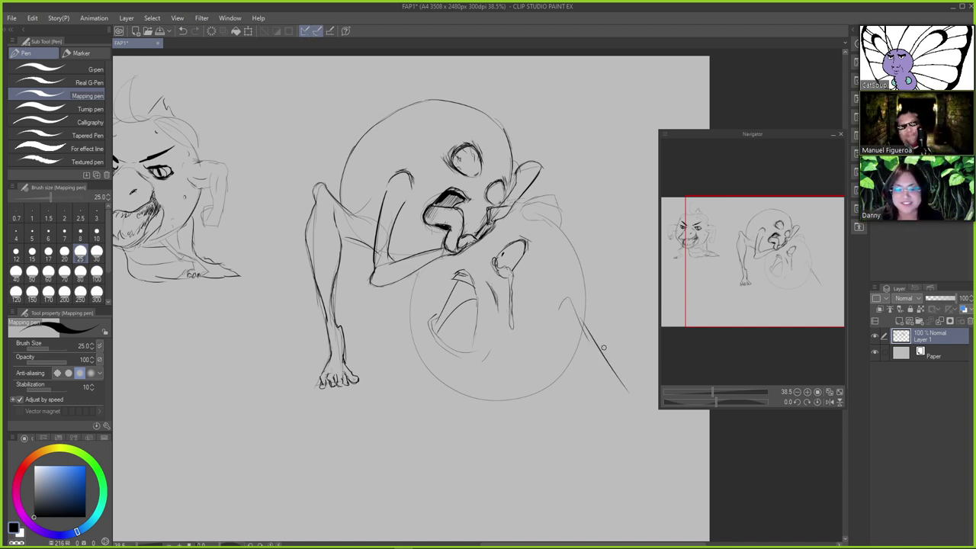
{"action": "key", "text": "ctrl+z"}
{"action": "left_click_drag", "start_coordinate": [595, 347], "coordinate": [646, 402]}
{"action": "key", "text": "ctrl+z"}
{"action": "key", "text": "ctrl+z"}
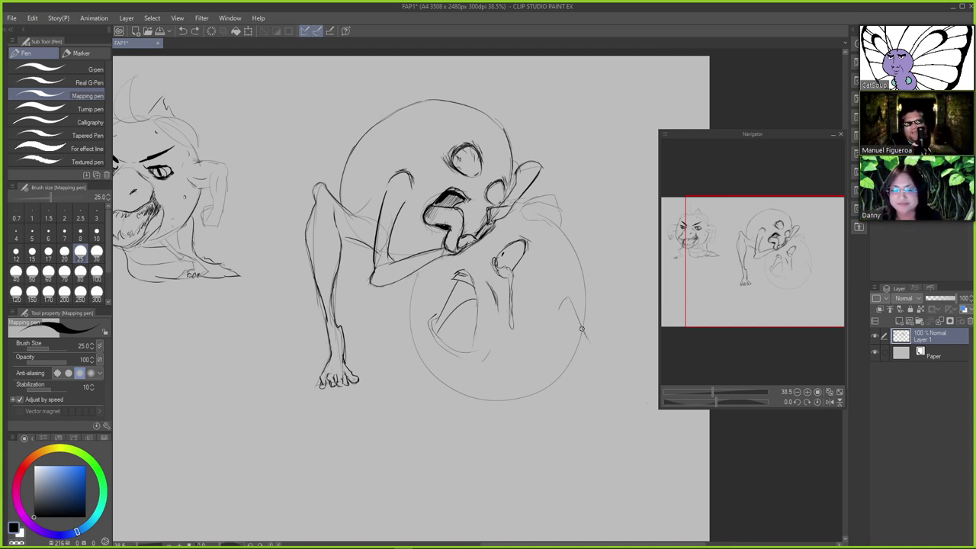
{"action": "key", "text": "ctrl+z"}
{"action": "mouse_move", "coordinate": [588, 336]}
{"action": "left_mouse_down"}
{"action": "mouse_move", "coordinate": [610, 365]}
{"action": "mouse_move", "coordinate": [618, 406]}
{"action": "mouse_move", "coordinate": [610, 391]}
{"action": "left_mouse_up"}
{"action": "key", "text": "ctrl+z"}
{"action": "key", "text": "ctrl+z"}
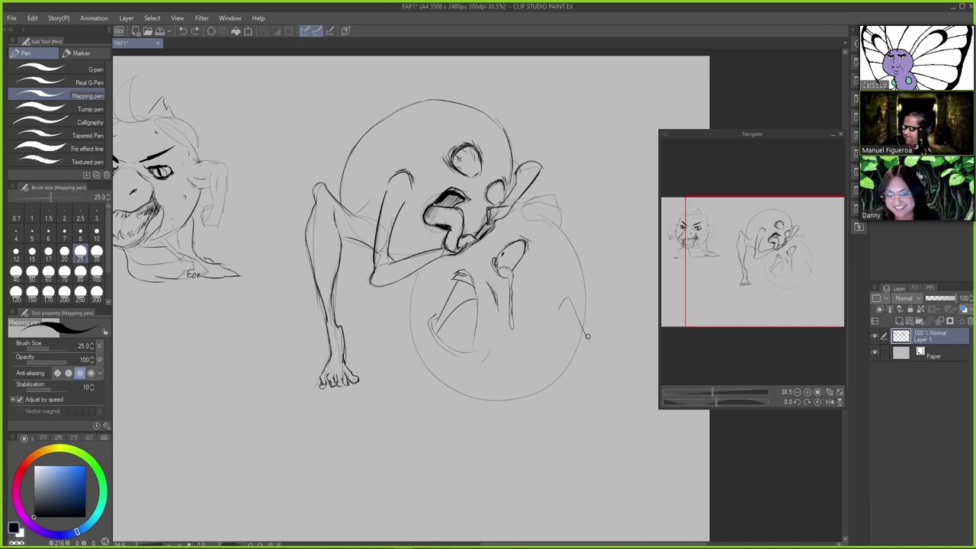
{"action": "left_click_drag", "start_coordinate": [585, 334], "coordinate": [607, 404]}
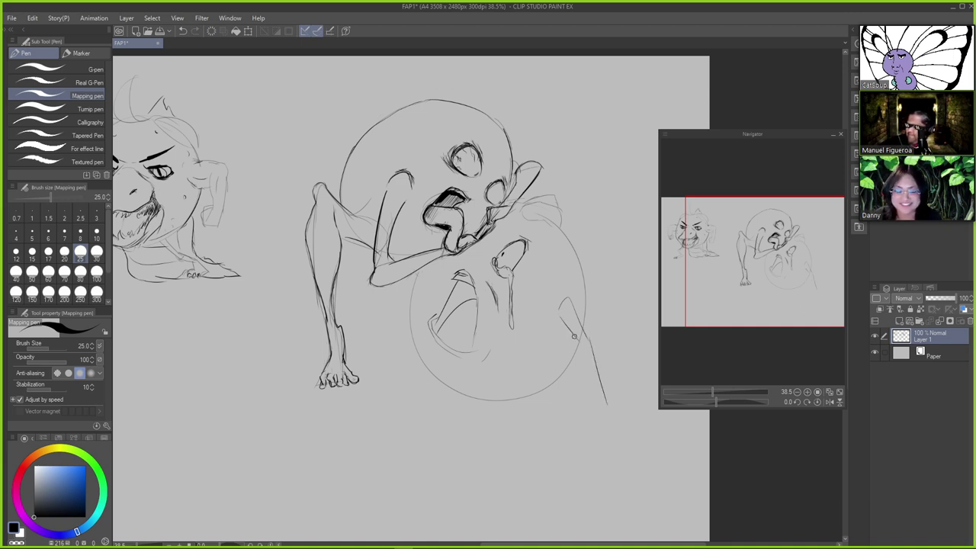
Draw the upper part of the second leg's inner contour, from below the knee down to the circle's edge
{"action": "key", "text": "ctrl+z"}
{"action": "key", "text": "ctrl+z"}
{"action": "mouse_move", "coordinate": [563, 320]}
{"action": "left_mouse_down"}
{"action": "mouse_move", "coordinate": [588, 361]}
{"action": "mouse_move", "coordinate": [577, 342]}
{"action": "mouse_move", "coordinate": [586, 350]}
{"action": "mouse_move", "coordinate": [590, 386]}
{"action": "left_mouse_up"}
{"action": "key", "text": "ctrl+z"}
{"action": "key", "text": "ctrl+z"}
{"action": "key", "text": "ctrl+z"}
{"action": "key", "text": "ctrl+z"}
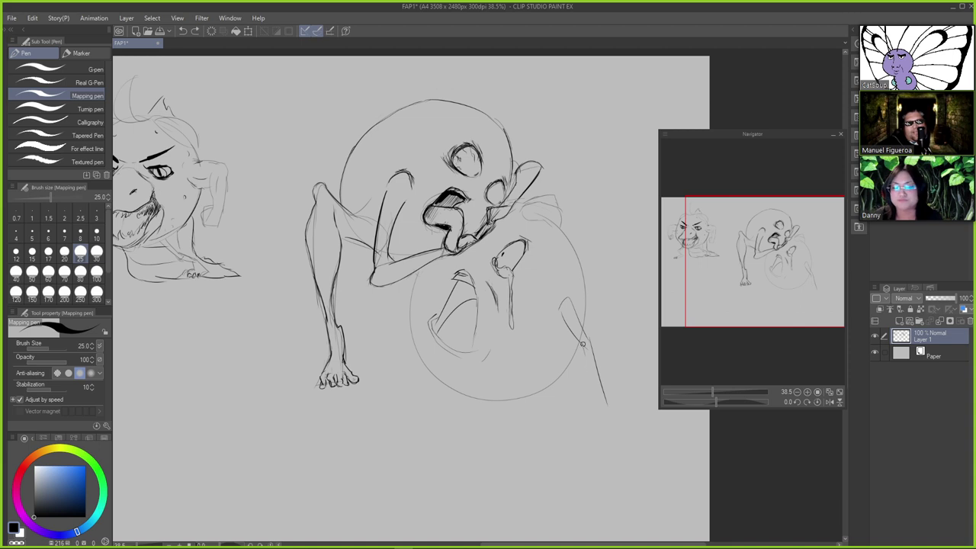
Continue the second leg's inner contour down to the ankle and rough in the foot with angular strokes
{"action": "left_click_drag", "start_coordinate": [583, 346], "coordinate": [601, 411]}
{"action": "key", "text": "ctrl+z"}
{"action": "key", "text": "ctrl+z"}
{"action": "mouse_move", "coordinate": [583, 346]}
{"action": "left_mouse_down"}
{"action": "mouse_move", "coordinate": [598, 405]}
{"action": "mouse_move", "coordinate": [583, 352]}
{"action": "mouse_move", "coordinate": [608, 411]}
{"action": "mouse_move", "coordinate": [625, 388]}
{"action": "mouse_move", "coordinate": [642, 422]}
{"action": "mouse_move", "coordinate": [650, 417]}
{"action": "mouse_move", "coordinate": [628, 393]}
{"action": "mouse_move", "coordinate": [653, 416]}
{"action": "left_mouse_up"}
{"action": "key", "text": "ctrl+z"}
{"action": "key", "text": "ctrl+z"}
{"action": "key", "text": "ctrl+z"}
{"action": "key", "text": "ctrl+z"}
{"action": "key", "text": "ctrl+z"}
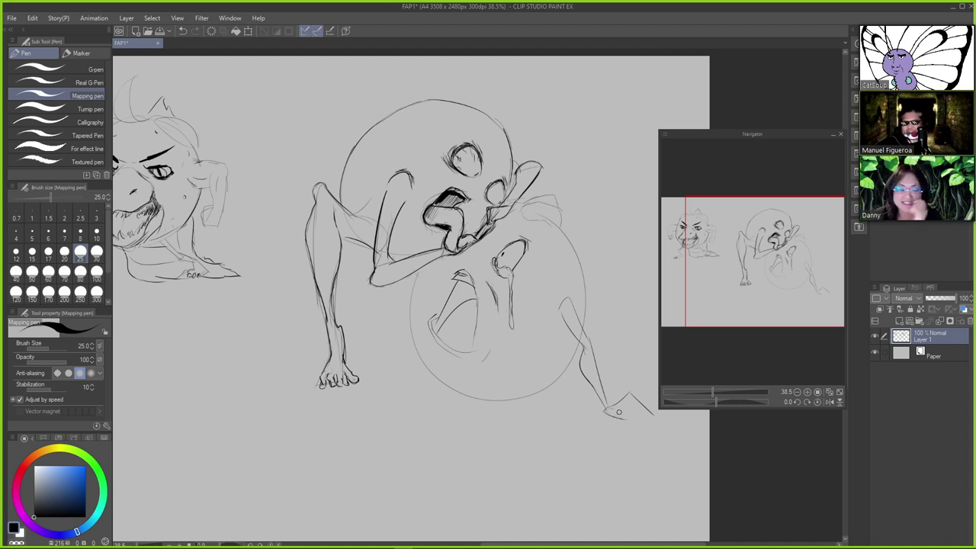
Draw the first toe under the new foot with short dark strokes, cleaning up the rough line there
{"action": "left_click_drag", "start_coordinate": [614, 409], "coordinate": [632, 417]}
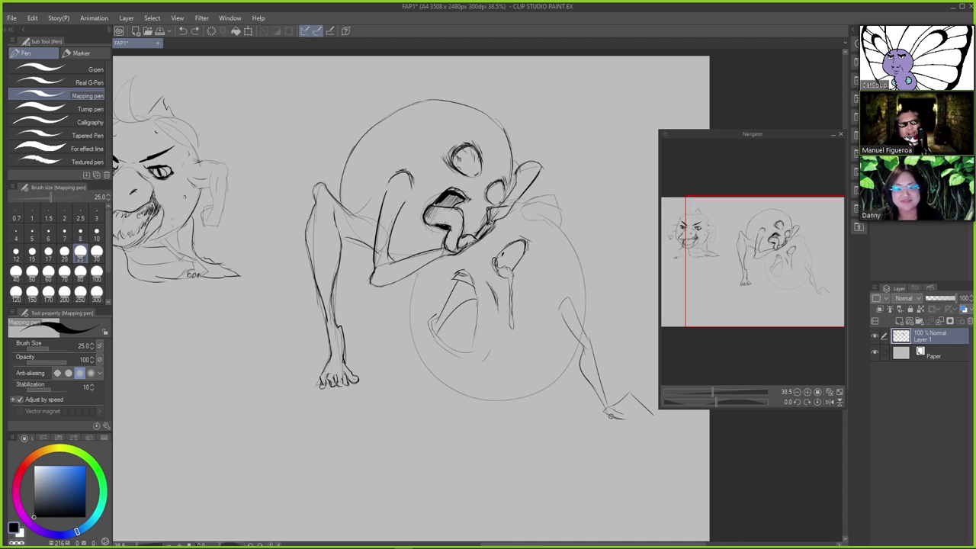
{"action": "key", "text": "e"}
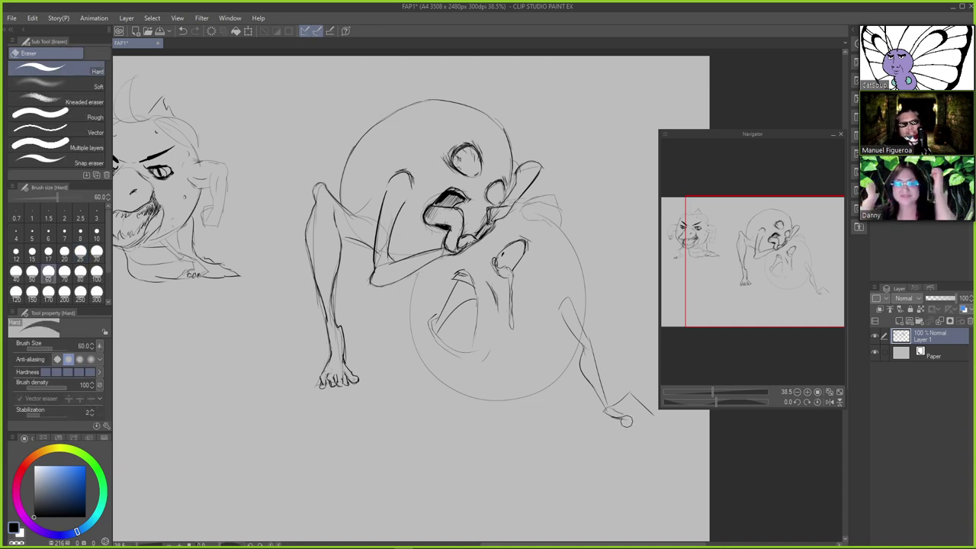
{"action": "key", "text": "p"}
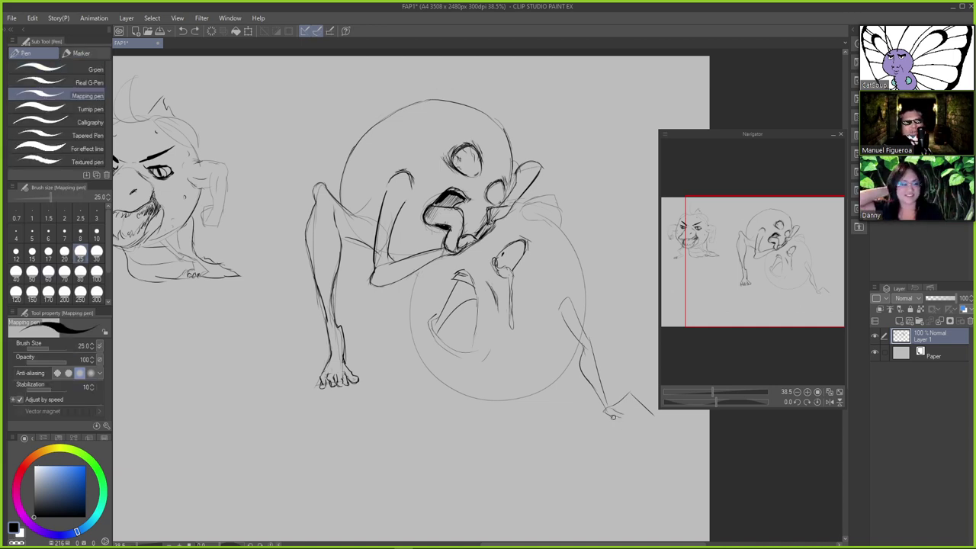
{"action": "left_click_drag", "start_coordinate": [612, 416], "coordinate": [624, 419]}
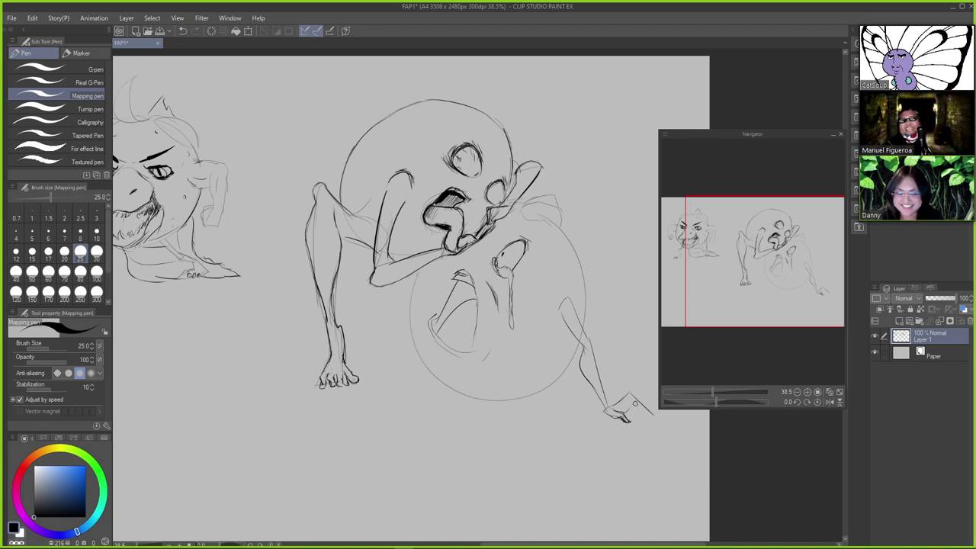
{"action": "key", "text": "ctrl+z"}
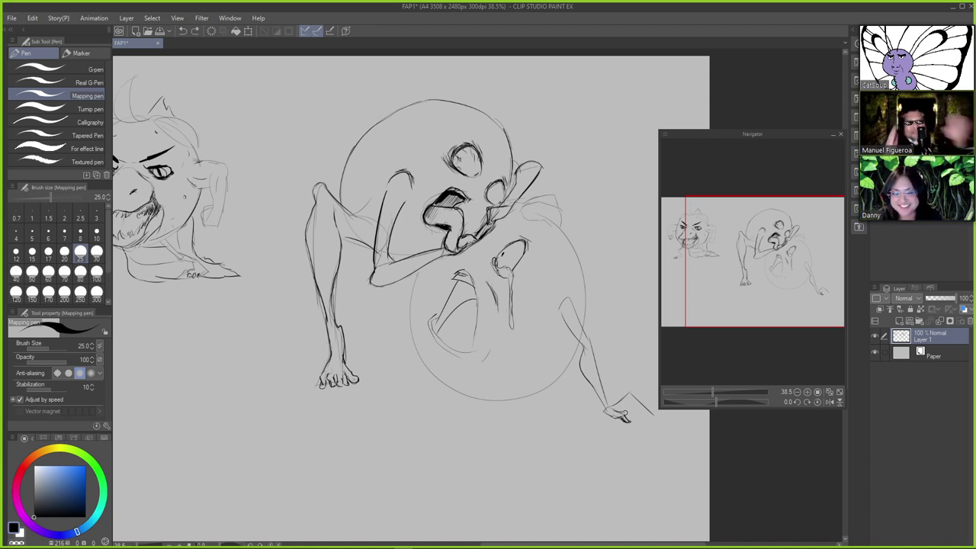
{"action": "key", "text": "ctrl+z"}
Replace the foot's angular guide lines with bent, clawed toes reaching outward, redoing strokes as needed
{"action": "left_click_drag", "start_coordinate": [615, 410], "coordinate": [630, 414]}
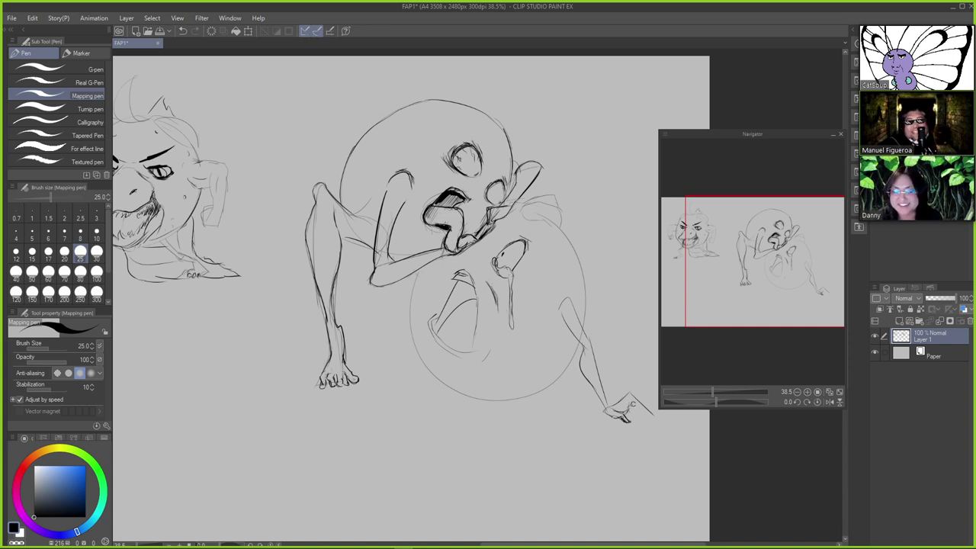
{"action": "key", "text": "ctrl+z"}
{"action": "mouse_move", "coordinate": [631, 404]}
{"action": "left_mouse_down"}
{"action": "mouse_move", "coordinate": [645, 407]}
{"action": "mouse_move", "coordinate": [642, 419]}
{"action": "mouse_move", "coordinate": [644, 406]}
{"action": "left_mouse_up"}
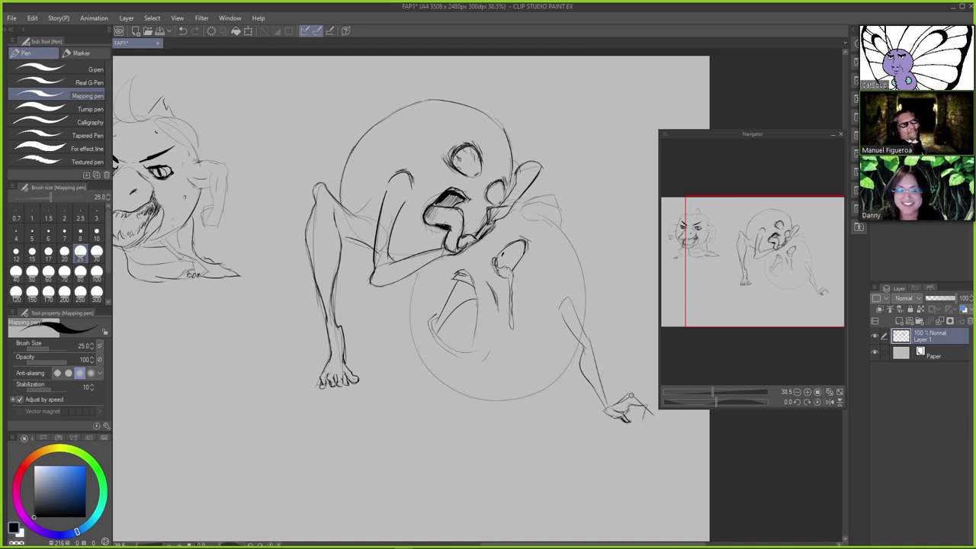
{"action": "key", "text": "ctrl+z"}
{"action": "left_click_drag", "start_coordinate": [630, 395], "coordinate": [646, 396]}
{"action": "key", "text": "ctrl+z"}
{"action": "key", "text": "ctrl+z"}
{"action": "key", "text": "ctrl+z"}
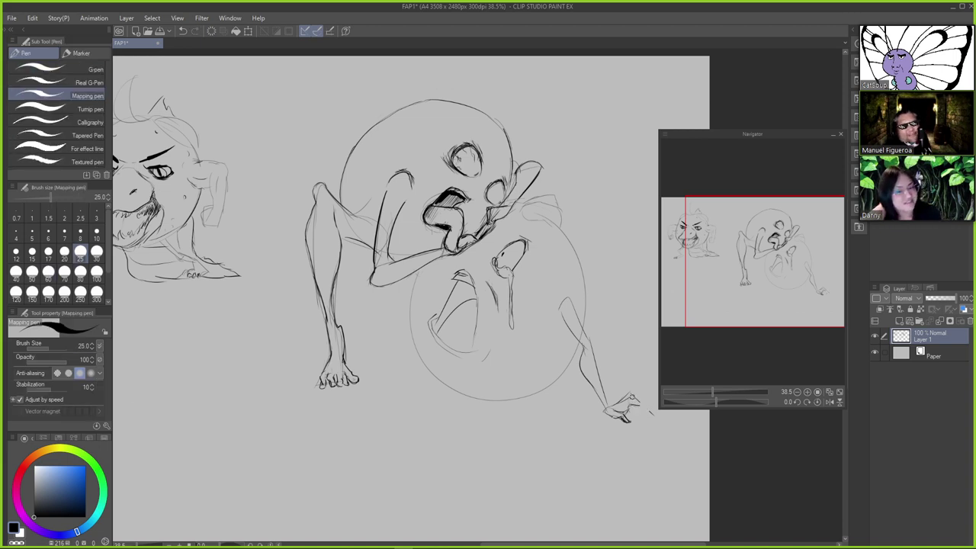
{"action": "key", "text": "ctrl+z"}
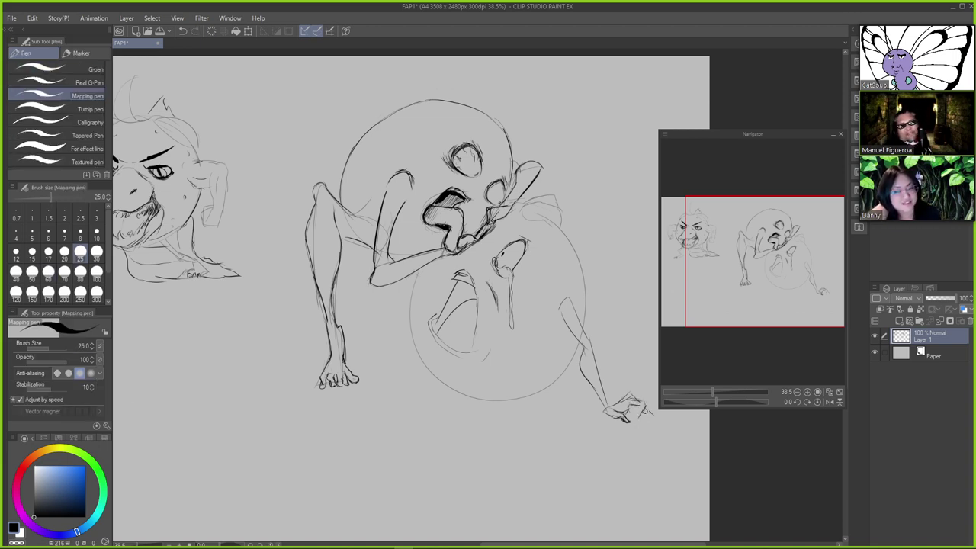
{"action": "key", "text": "ctrl+z"}
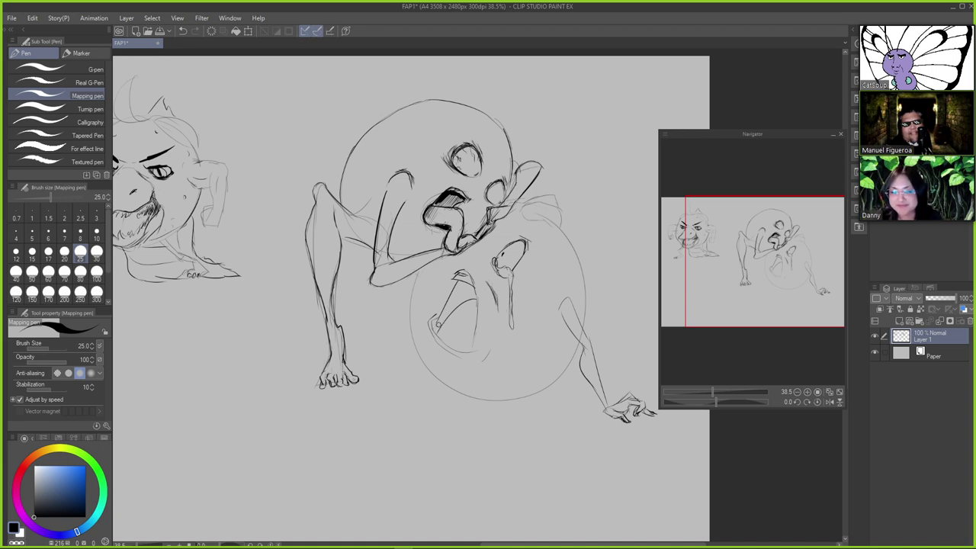
Add curved strokes at the lower-left corner of the shape inside the lower circle and retouch its tip
{"action": "mouse_move", "coordinate": [439, 317]}
{"action": "left_mouse_down"}
{"action": "mouse_move", "coordinate": [456, 324]}
{"action": "mouse_move", "coordinate": [445, 342]}
{"action": "mouse_move", "coordinate": [438, 331]}
{"action": "mouse_move", "coordinate": [461, 351]}
{"action": "left_mouse_up"}
{"action": "key", "text": "ctrl+z"}
{"action": "key", "text": "ctrl+z"}
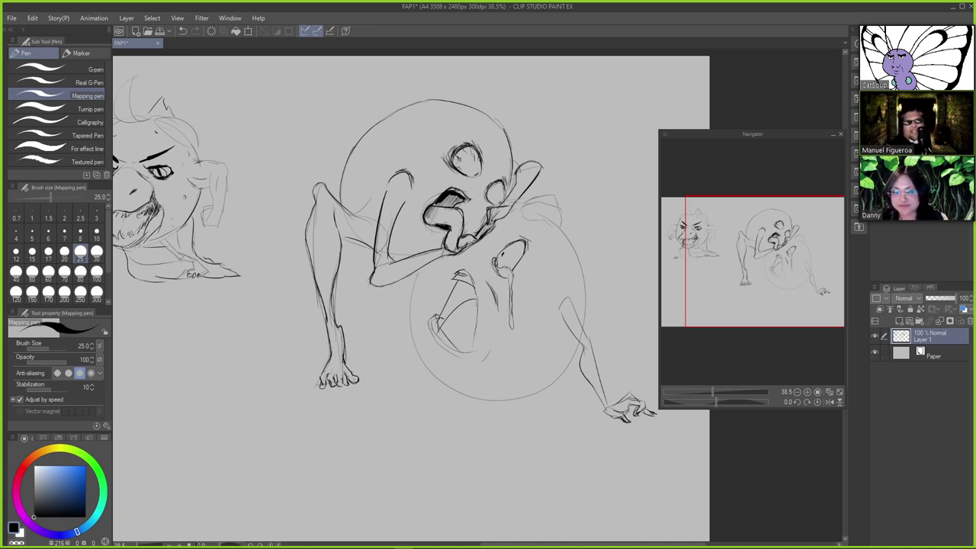
{"action": "key", "text": "ctrl+z"}
{"action": "left_click_drag", "start_coordinate": [440, 316], "coordinate": [431, 326]}
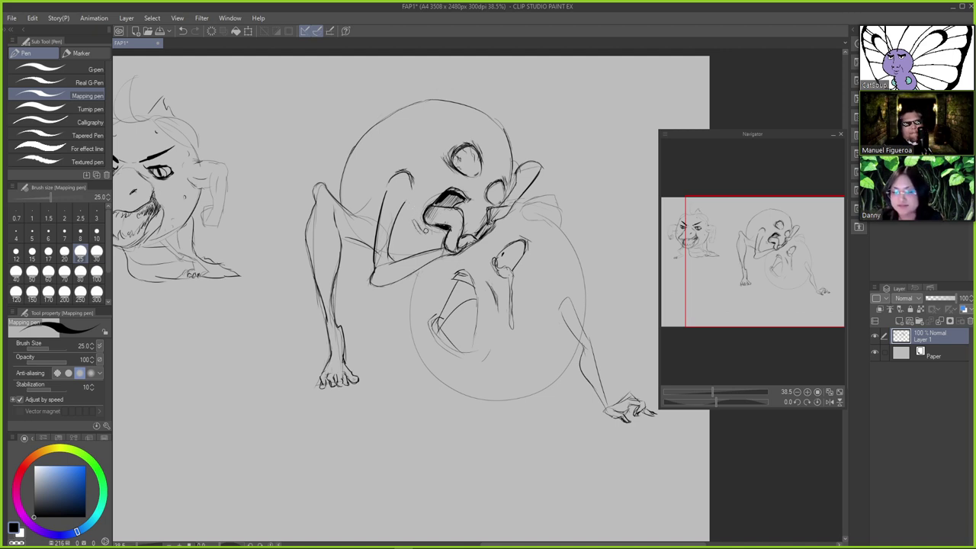
Draw pointed spike strokes between the bent arm and the figure's open mouth
{"action": "mouse_move", "coordinate": [424, 233]}
{"action": "left_mouse_down"}
{"action": "mouse_move", "coordinate": [424, 245]}
{"action": "mouse_move", "coordinate": [405, 235]}
{"action": "mouse_move", "coordinate": [435, 242]}
{"action": "left_mouse_up"}
{"action": "key", "text": "ctrl+z"}
{"action": "key", "text": "ctrl+z"}
{"action": "key", "text": "ctrl+z"}
{"action": "key", "text": "ctrl+z"}
{"action": "key", "text": "ctrl+z"}
{"action": "key", "text": "ctrl+z"}
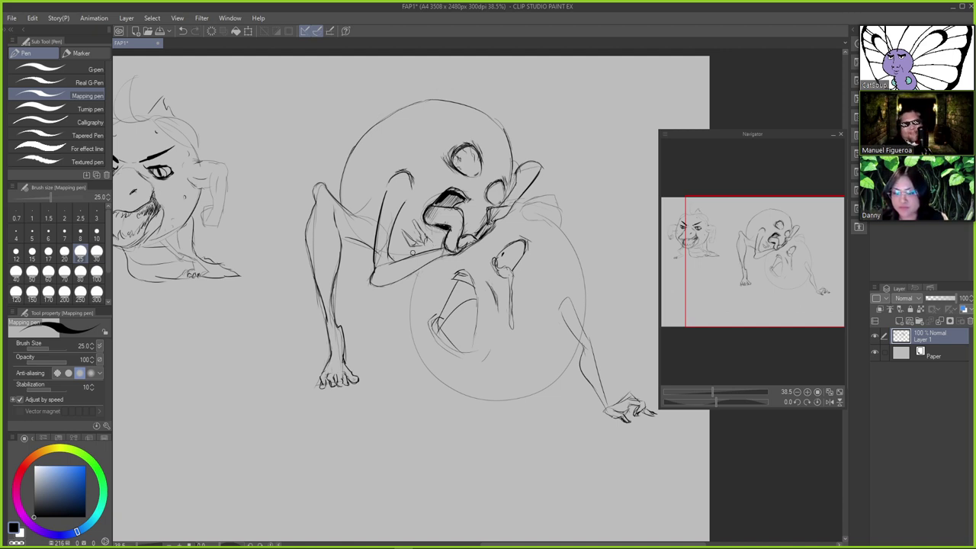
Add smaller spikes lower down in the cluster, just above the forearm
{"action": "left_click_drag", "start_coordinate": [409, 251], "coordinate": [414, 253]}
{"action": "key", "text": "ctrl+z"}
{"action": "key", "text": "ctrl+z"}
{"action": "key", "text": "ctrl+z"}
{"action": "key", "text": "ctrl+z"}
{"action": "key", "text": "ctrl+z"}
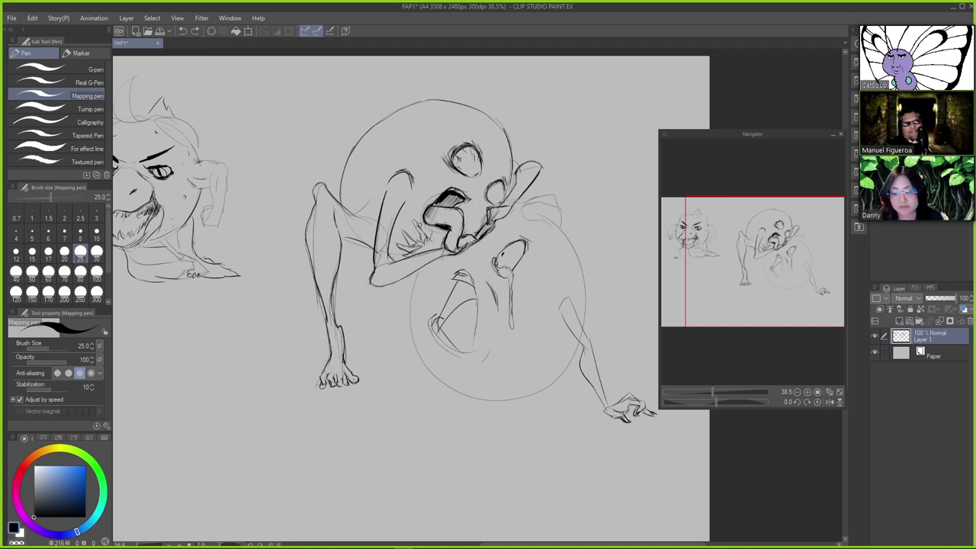
Clean up the upper-left spike of the cluster beside the mouth and redraw it with sharper strokes
{"action": "key", "text": "e"}
{"action": "key", "text": "p"}
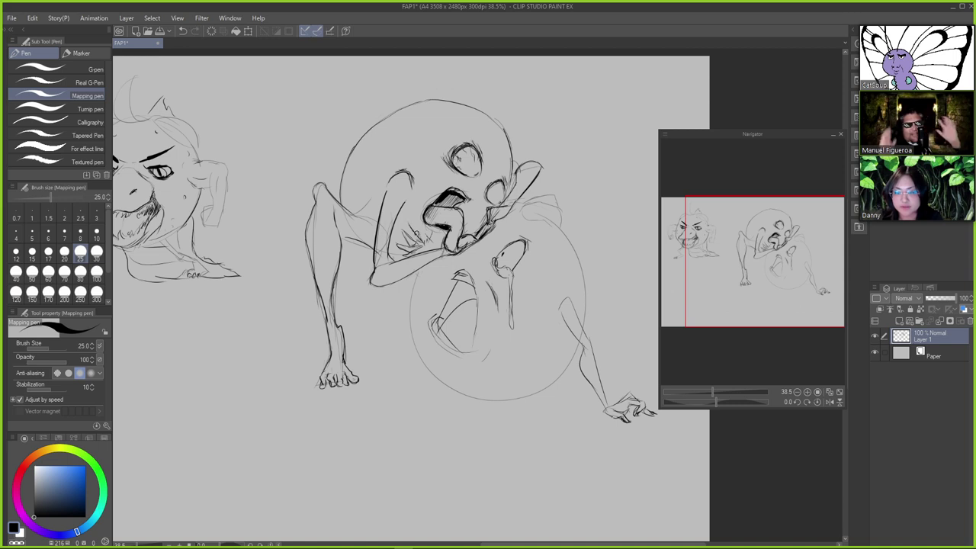
{"action": "key", "text": "ctrl+z"}
{"action": "key", "text": "ctrl+z"}
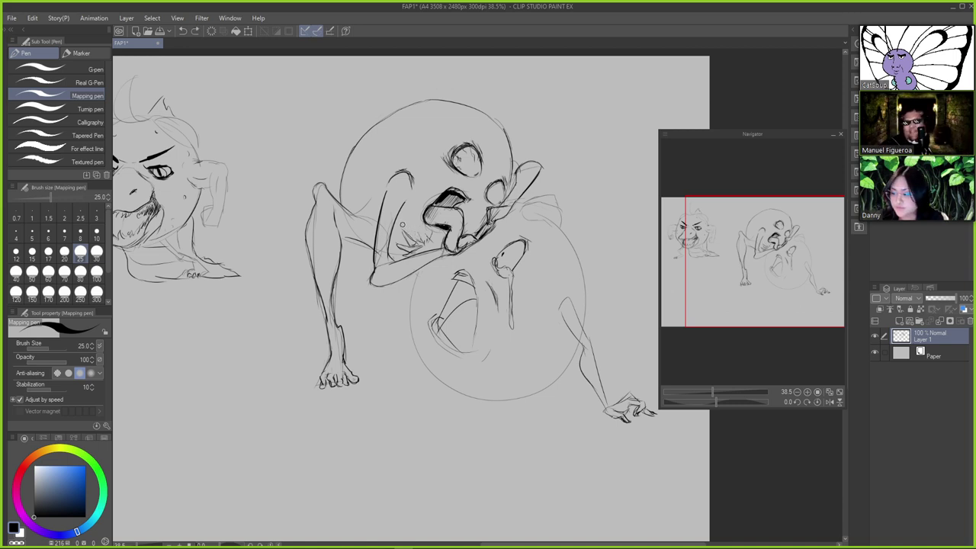
{"action": "key", "text": "ctrl+z"}
{"action": "mouse_move", "coordinate": [405, 227]}
{"action": "left_mouse_down"}
{"action": "mouse_move", "coordinate": [420, 241]}
{"action": "mouse_move", "coordinate": [416, 234]}
{"action": "left_mouse_up"}
{"action": "key", "text": "ctrl+z"}
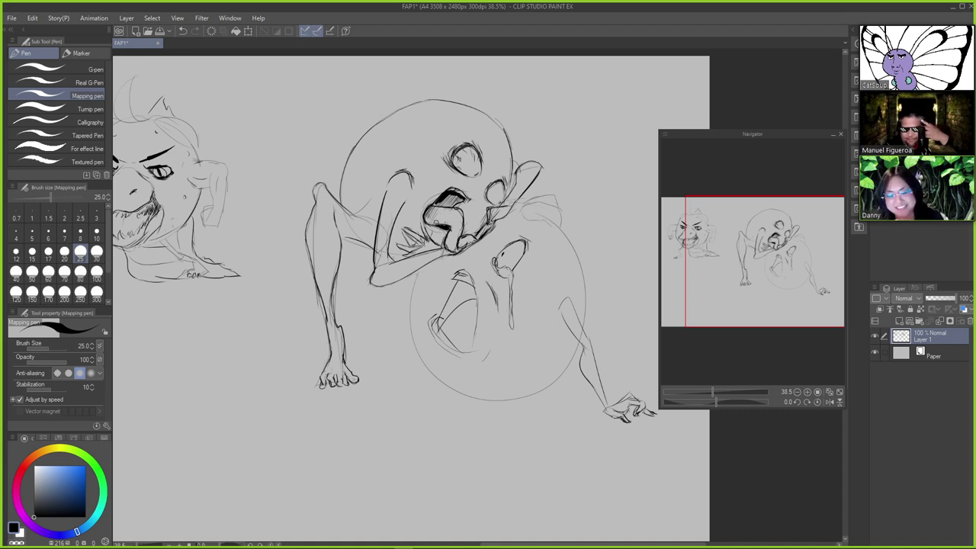
Add short finishing strokes at the base of the spike cluster above the forearm
{"action": "left_click_drag", "start_coordinate": [410, 252], "coordinate": [418, 249]}
{"action": "key", "text": "ctrl+z"}
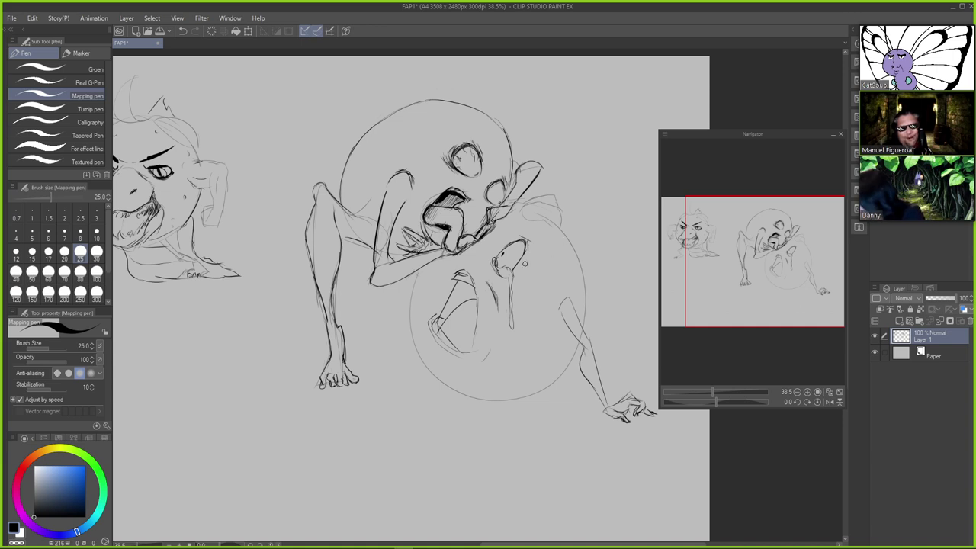
{"action": "key", "text": "ctrl+z"}
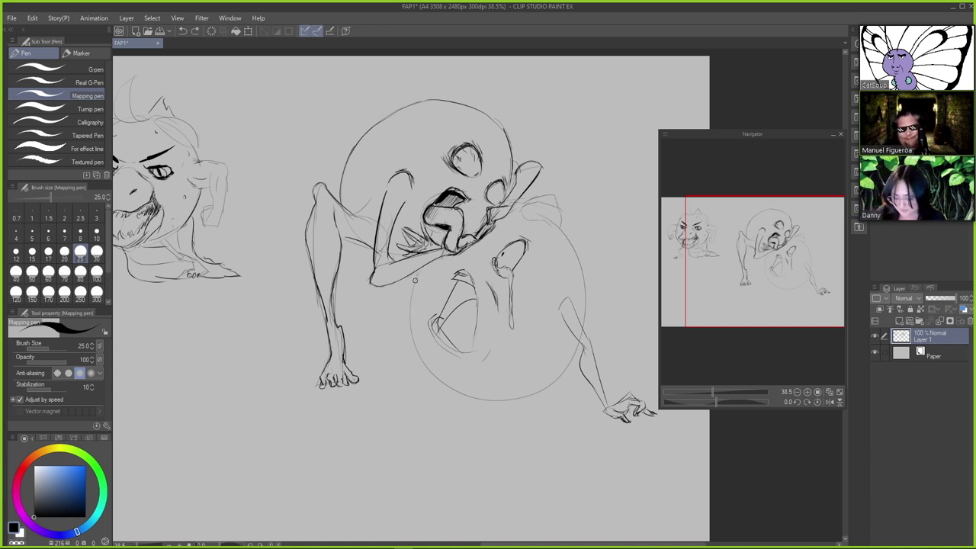
Retrace the left edge of the lower circle with a darker curve, redoing the stroke until it fits
{"action": "left_click_drag", "start_coordinate": [417, 277], "coordinate": [415, 323]}
{"action": "key", "text": "ctrl+z"}
{"action": "left_click_drag", "start_coordinate": [422, 267], "coordinate": [417, 355]}
{"action": "key", "text": "ctrl+z"}
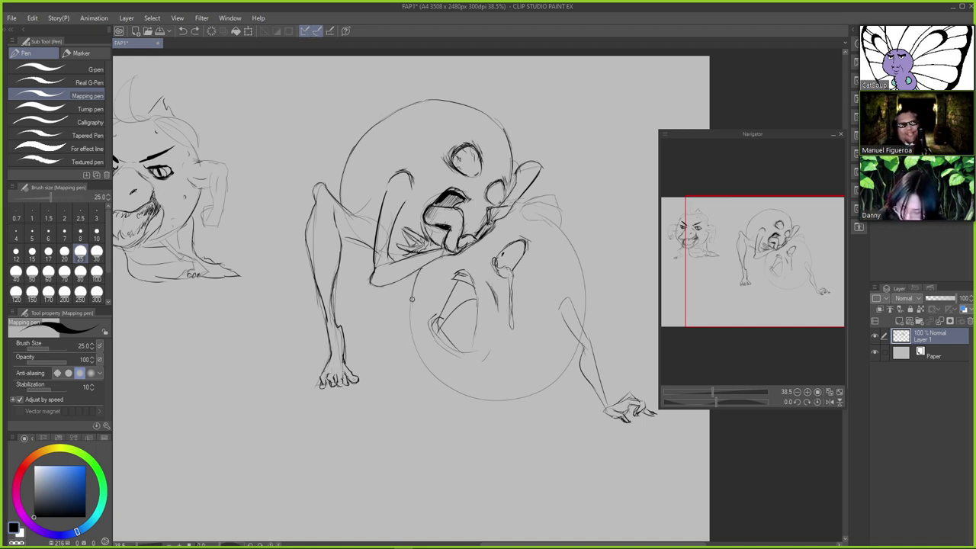
{"action": "left_click_drag", "start_coordinate": [412, 294], "coordinate": [416, 367]}
{"action": "key", "text": "ctrl+z"}
{"action": "left_click_drag", "start_coordinate": [412, 306], "coordinate": [421, 360]}
{"action": "key", "text": "ctrl+z"}
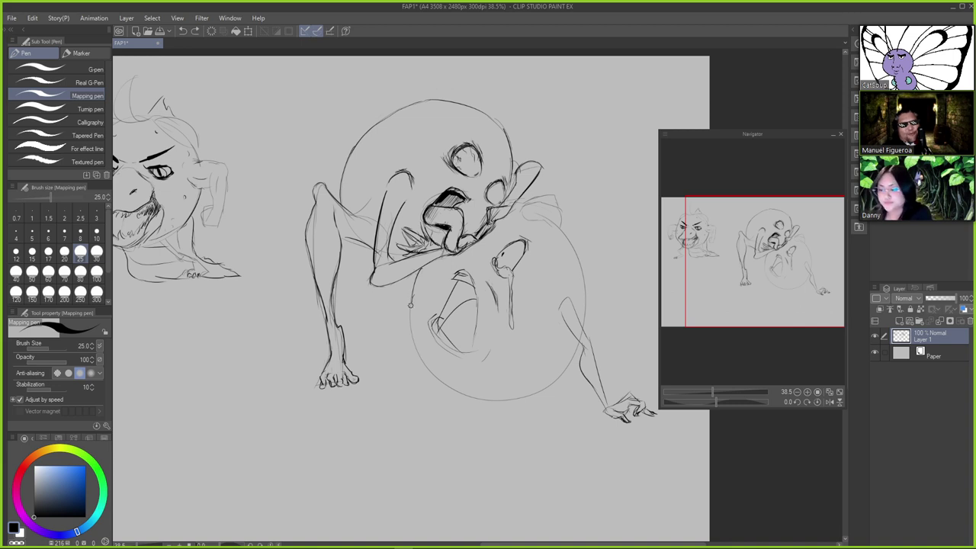
{"action": "left_click_drag", "start_coordinate": [410, 303], "coordinate": [421, 373]}
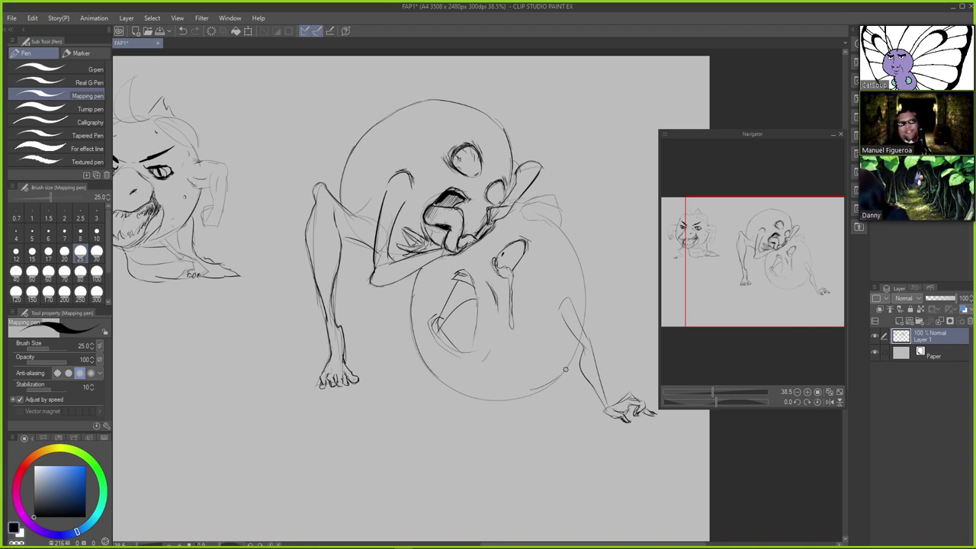
Darken the lower circle's bottom-right edge and add a short stroke joining its upper-left side to the forearm
{"action": "left_click_drag", "start_coordinate": [533, 388], "coordinate": [579, 344]}
{"action": "key", "text": "ctrl+z"}
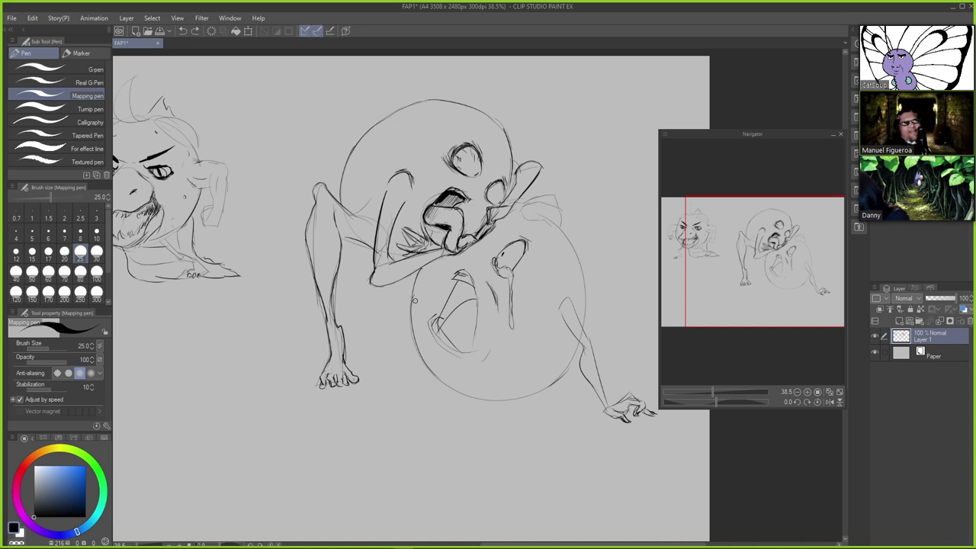
{"action": "mouse_move", "coordinate": [412, 292]}
{"action": "left_mouse_down"}
{"action": "mouse_move", "coordinate": [383, 285]}
{"action": "mouse_move", "coordinate": [411, 291]}
{"action": "left_mouse_up"}
{"action": "key", "text": "ctrl+z"}
{"action": "key", "text": "ctrl+z"}
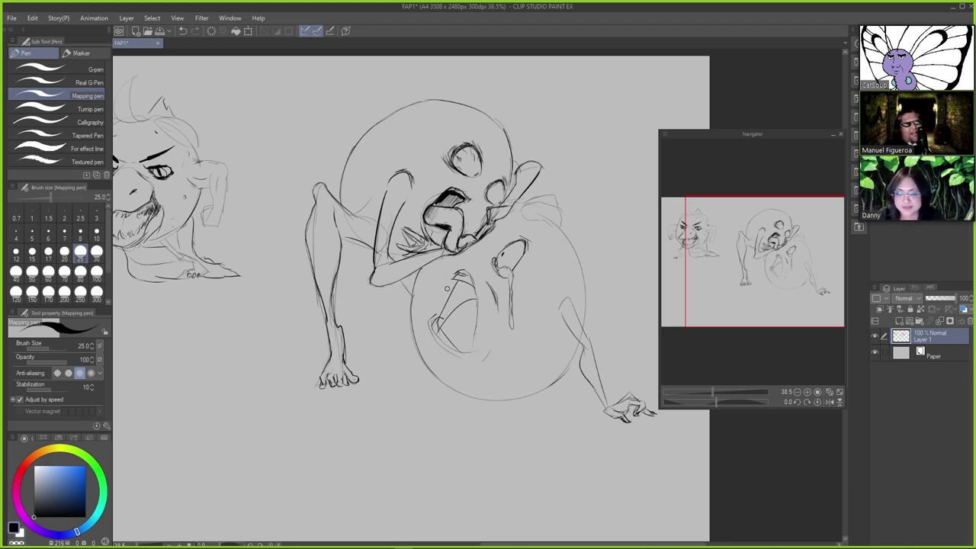
Draw the second leg's upper line from the bent elbow down to the front leg's ankle, redoing the stroke until it fits
{"action": "key", "text": "ctrl+z"}
{"action": "mouse_move", "coordinate": [412, 295]}
{"action": "left_mouse_down"}
{"action": "mouse_move", "coordinate": [365, 276]}
{"action": "mouse_move", "coordinate": [367, 288]}
{"action": "mouse_move", "coordinate": [343, 316]}
{"action": "left_mouse_up"}
{"action": "key", "text": "ctrl+z"}
{"action": "left_click_drag", "start_coordinate": [371, 282], "coordinate": [332, 330]}
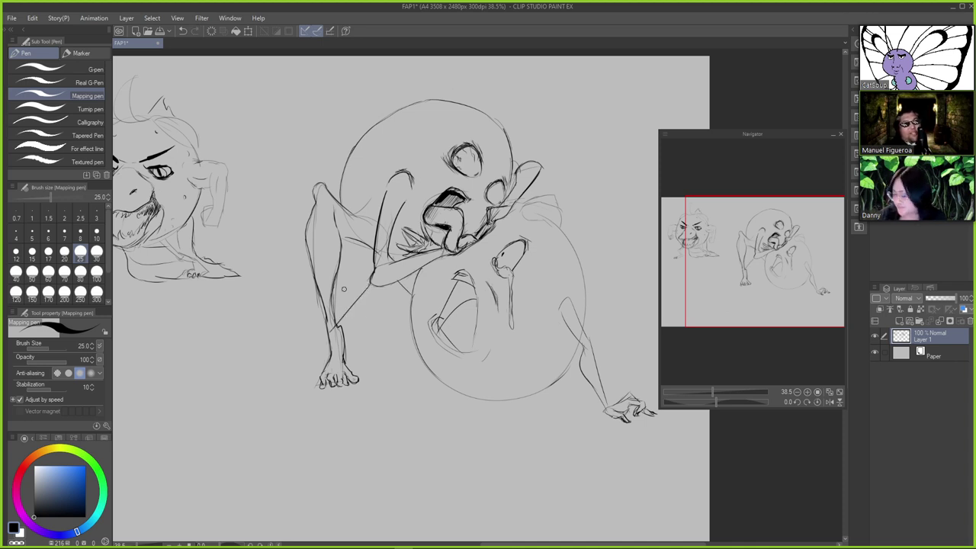
{"action": "key", "text": "ctrl+z"}
{"action": "key", "text": "ctrl+z"}
Extend the second leg down and outward behind the front leg's ankle, redoing the shin line until its angle fits
{"action": "left_click_drag", "start_coordinate": [367, 293], "coordinate": [313, 370]}
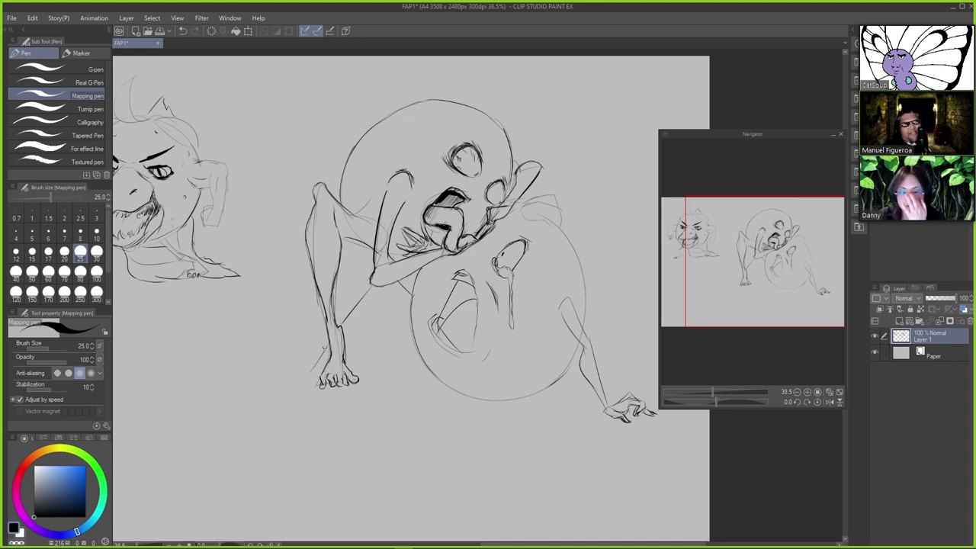
{"action": "key", "text": "ctrl+z"}
{"action": "left_click_drag", "start_coordinate": [333, 338], "coordinate": [323, 352]}
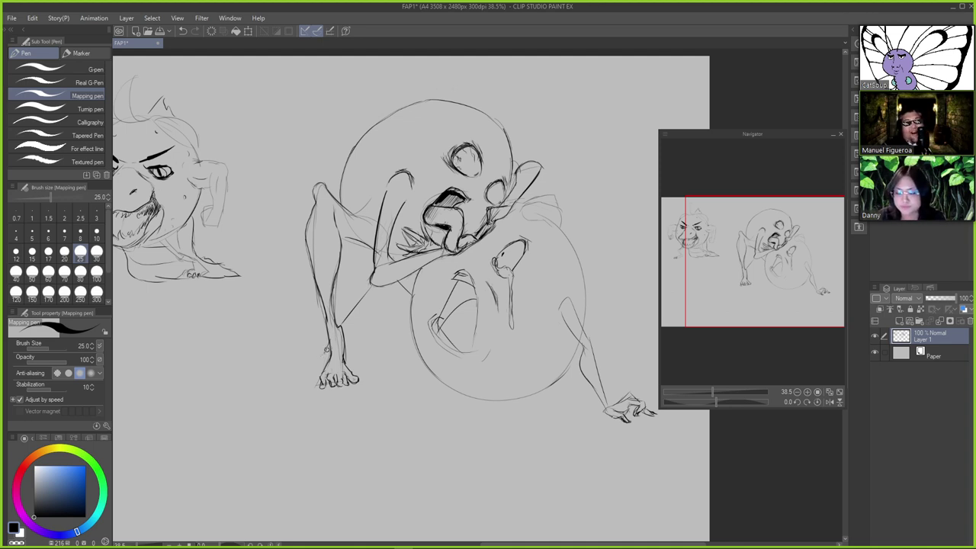
{"action": "key", "text": "ctrl+z"}
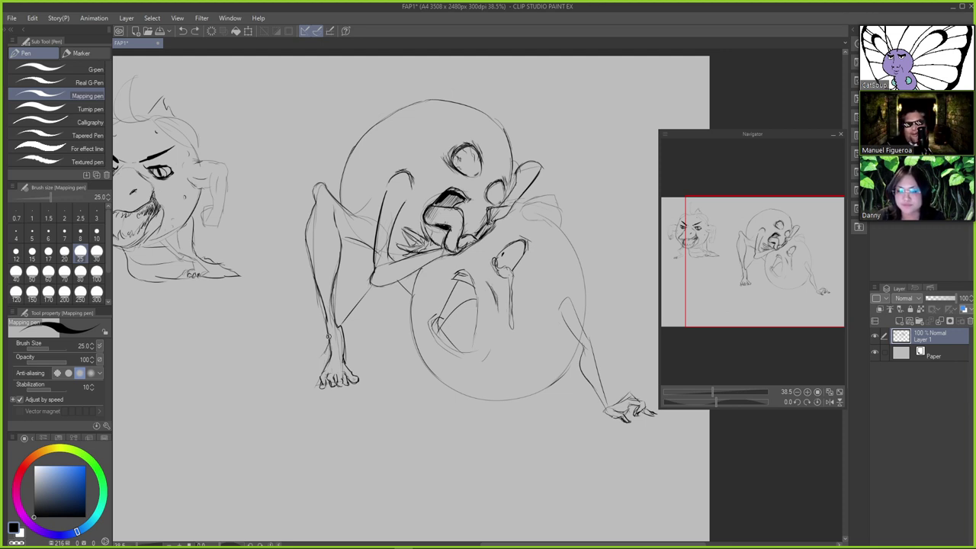
{"action": "left_click_drag", "start_coordinate": [333, 336], "coordinate": [314, 365]}
{"action": "key", "text": "ctrl+z"}
{"action": "left_click_drag", "start_coordinate": [326, 342], "coordinate": [290, 396]}
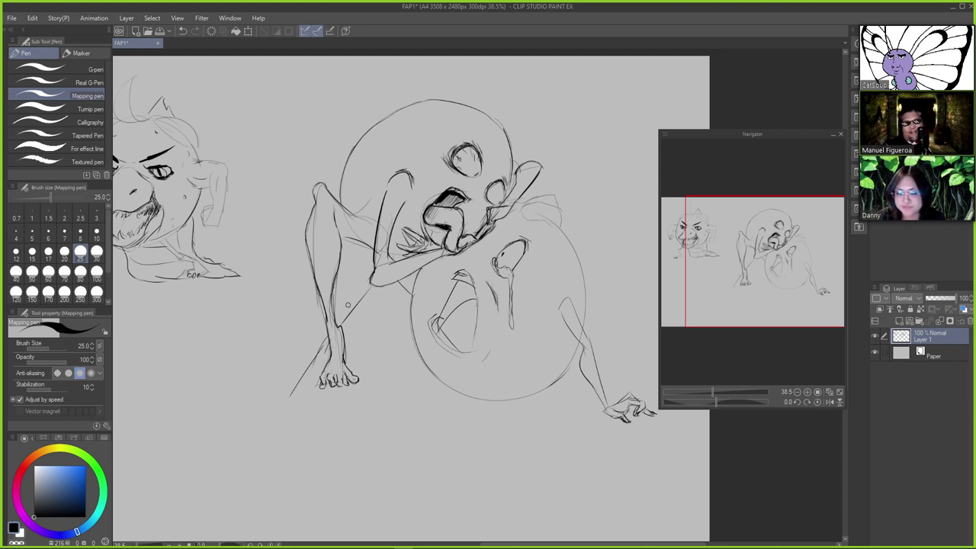
{"action": "key", "text": "ctrl+z"}
{"action": "left_click_drag", "start_coordinate": [320, 349], "coordinate": [276, 398]}
{"action": "key", "text": "ctrl+z"}
Sketch the second leg's foot stretched out behind the clawed front foot, discarding the strokes that do not fit
{"action": "mouse_move", "coordinate": [308, 366]}
{"action": "left_mouse_down"}
{"action": "mouse_move", "coordinate": [277, 401]}
{"action": "mouse_move", "coordinate": [327, 371]}
{"action": "left_mouse_up"}
{"action": "key", "text": "ctrl+z"}
{"action": "key", "text": "ctrl+z"}
{"action": "mouse_move", "coordinate": [318, 375]}
{"action": "left_mouse_down"}
{"action": "mouse_move", "coordinate": [328, 369]}
{"action": "mouse_move", "coordinate": [311, 359]}
{"action": "left_mouse_up"}
{"action": "key", "text": "ctrl+z"}
{"action": "key", "text": "ctrl+z"}
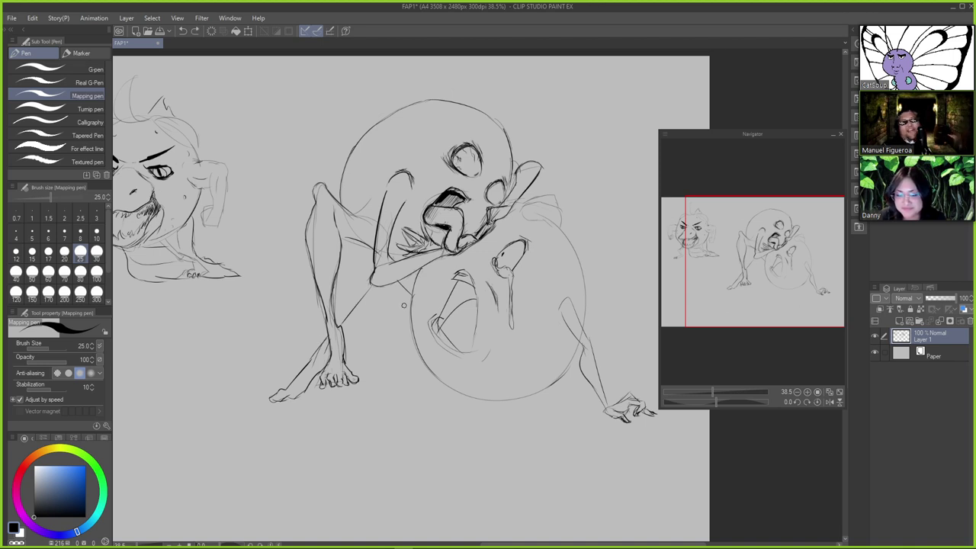
Draw the second leg's underside from the large lower circle back to the front leg's ankle, redoing the line until it fits
{"action": "left_click_drag", "start_coordinate": [393, 302], "coordinate": [414, 339]}
{"action": "key", "text": "ctrl+z"}
{"action": "key", "text": "ctrl+z"}
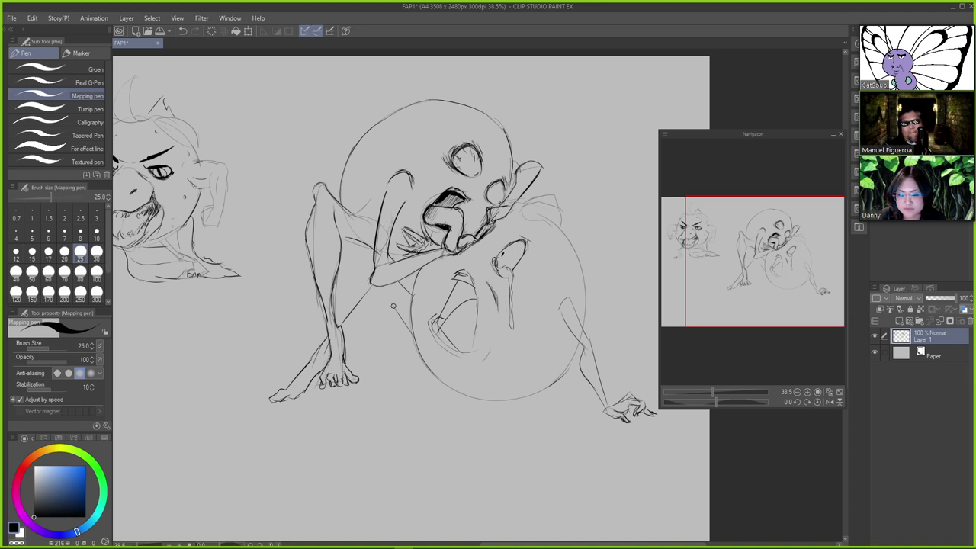
{"action": "left_click_drag", "start_coordinate": [388, 305], "coordinate": [347, 343]}
{"action": "key", "text": "ctrl+z"}
{"action": "key", "text": "ctrl+z"}
{"action": "left_click_drag", "start_coordinate": [388, 307], "coordinate": [338, 348]}
{"action": "key", "text": "ctrl+z"}
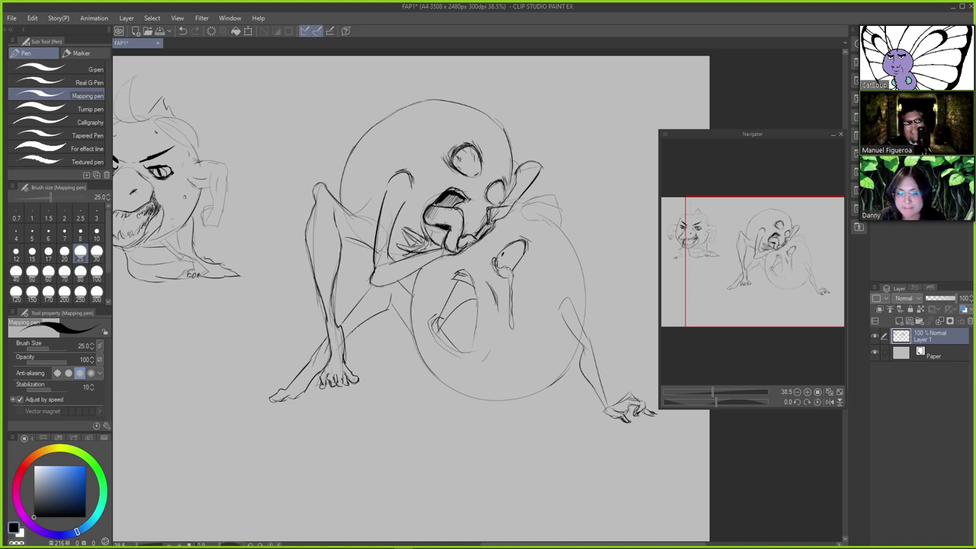
{"action": "key", "text": "ctrl+z"}
{"action": "left_click_drag", "start_coordinate": [391, 306], "coordinate": [339, 345]}
{"action": "key", "text": "ctrl+z"}
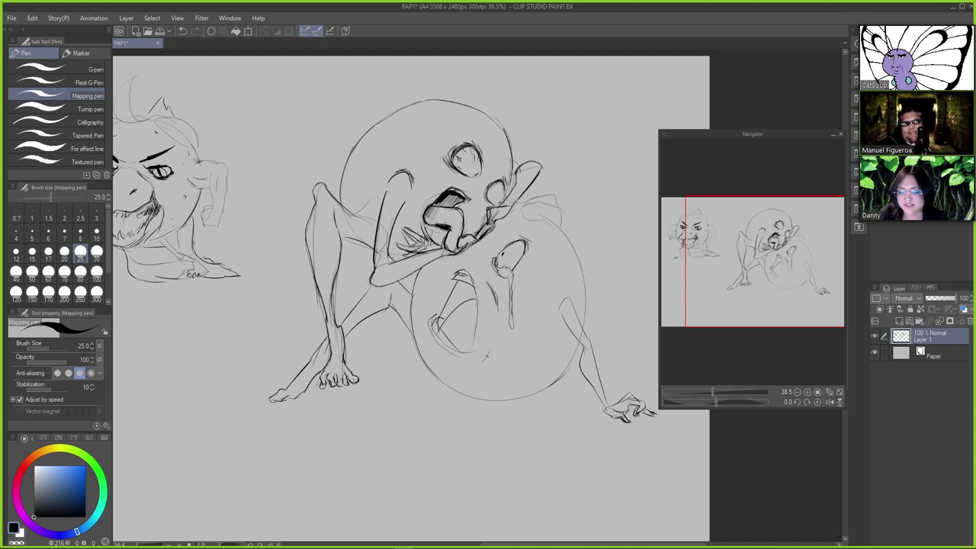
Rough out the raised foot in the lower part of the large circle, drawing its upper outline and its outer edge
{"action": "mouse_move", "coordinate": [474, 359]}
{"action": "left_mouse_down"}
{"action": "mouse_move", "coordinate": [514, 356]}
{"action": "mouse_move", "coordinate": [509, 342]}
{"action": "mouse_move", "coordinate": [483, 353]}
{"action": "mouse_move", "coordinate": [509, 382]}
{"action": "mouse_move", "coordinate": [533, 352]}
{"action": "mouse_move", "coordinate": [490, 358]}
{"action": "mouse_move", "coordinate": [517, 384]}
{"action": "mouse_move", "coordinate": [541, 357]}
{"action": "mouse_move", "coordinate": [531, 375]}
{"action": "mouse_move", "coordinate": [529, 335]}
{"action": "left_mouse_up"}
{"action": "key", "text": "ctrl+z"}
{"action": "key", "text": "ctrl+z"}
{"action": "key", "text": "ctrl+z"}
{"action": "key", "text": "ctrl+z"}
{"action": "mouse_move", "coordinate": [485, 359]}
{"action": "left_mouse_down"}
{"action": "mouse_move", "coordinate": [520, 340]}
{"action": "mouse_move", "coordinate": [542, 345]}
{"action": "mouse_move", "coordinate": [543, 368]}
{"action": "left_mouse_up"}
{"action": "mouse_move", "coordinate": [542, 361]}
{"action": "left_mouse_down"}
{"action": "mouse_move", "coordinate": [512, 401]}
{"action": "mouse_move", "coordinate": [468, 427]}
{"action": "left_mouse_up"}
{"action": "key", "text": "ctrl+z"}
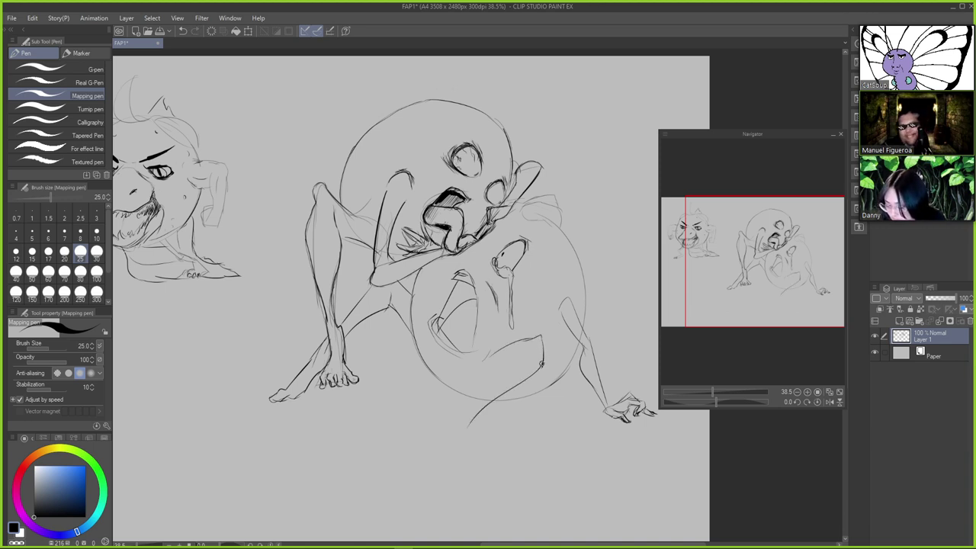
{"action": "key", "text": "ctrl+z"}
{"action": "mouse_move", "coordinate": [544, 364]}
{"action": "left_mouse_down"}
{"action": "mouse_move", "coordinate": [483, 393]}
{"action": "mouse_move", "coordinate": [481, 384]}
{"action": "mouse_move", "coordinate": [482, 393]}
{"action": "mouse_move", "coordinate": [493, 355]}
{"action": "mouse_move", "coordinate": [507, 368]}
{"action": "mouse_move", "coordinate": [502, 359]}
{"action": "mouse_move", "coordinate": [518, 357]}
{"action": "mouse_move", "coordinate": [539, 370]}
{"action": "mouse_move", "coordinate": [499, 438]}
{"action": "left_mouse_up"}
{"action": "key", "text": "ctrl+z"}
{"action": "key", "text": "ctrl+z"}
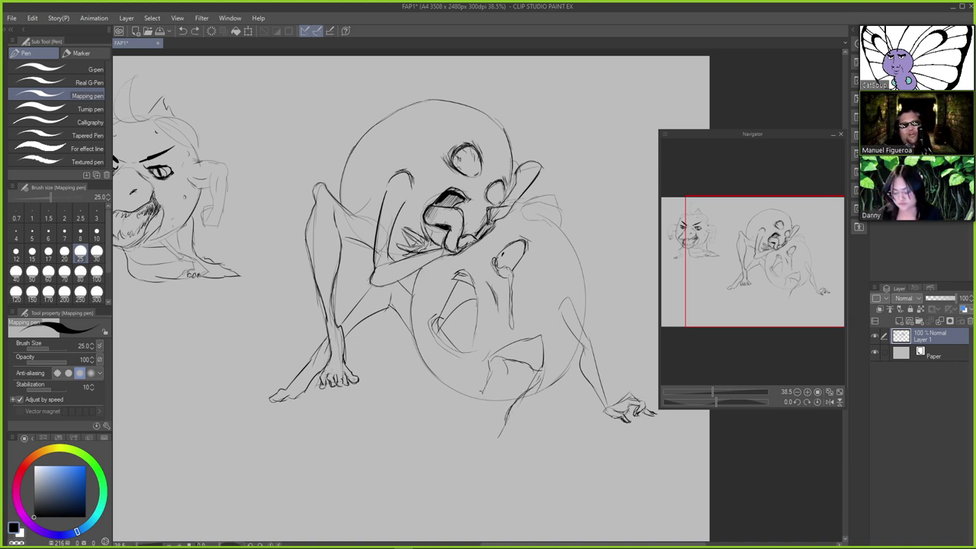
Draw the inner edge of the raised foot's sole below the circle and close the outline with a rounded heel
{"action": "left_click_drag", "start_coordinate": [482, 391], "coordinate": [471, 404]}
{"action": "left_click_drag", "start_coordinate": [481, 391], "coordinate": [464, 412]}
{"action": "key", "text": "ctrl+z"}
{"action": "key", "text": "ctrl+z"}
{"action": "left_click_drag", "start_coordinate": [490, 373], "coordinate": [461, 439]}
{"action": "key", "text": "ctrl+z"}
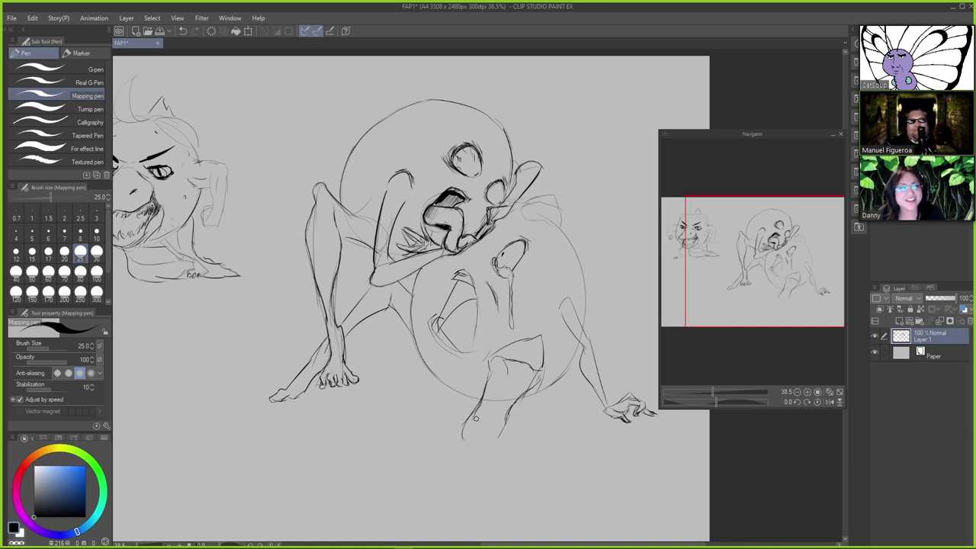
{"action": "left_click_drag", "start_coordinate": [507, 415], "coordinate": [494, 430]}
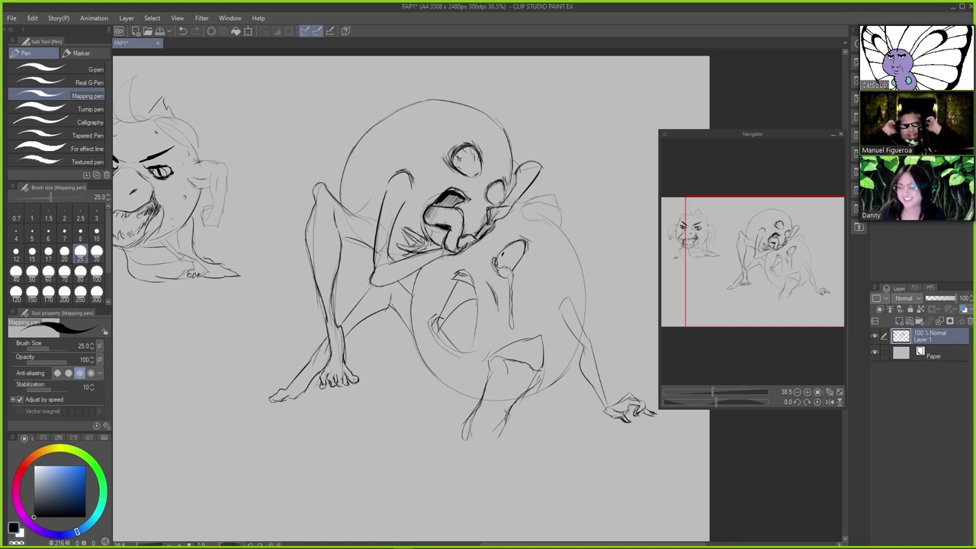
{"action": "mouse_move", "coordinate": [519, 396]}
{"action": "left_mouse_down"}
{"action": "mouse_move", "coordinate": [496, 437]}
{"action": "mouse_move", "coordinate": [498, 417]}
{"action": "mouse_move", "coordinate": [494, 431]}
{"action": "mouse_move", "coordinate": [467, 436]}
{"action": "left_mouse_up"}
Clean up the top of the raised sole and sketch its toes, erasing and reshaping them around the big toe
{"action": "key", "text": "e"}
{"action": "key", "text": "p"}
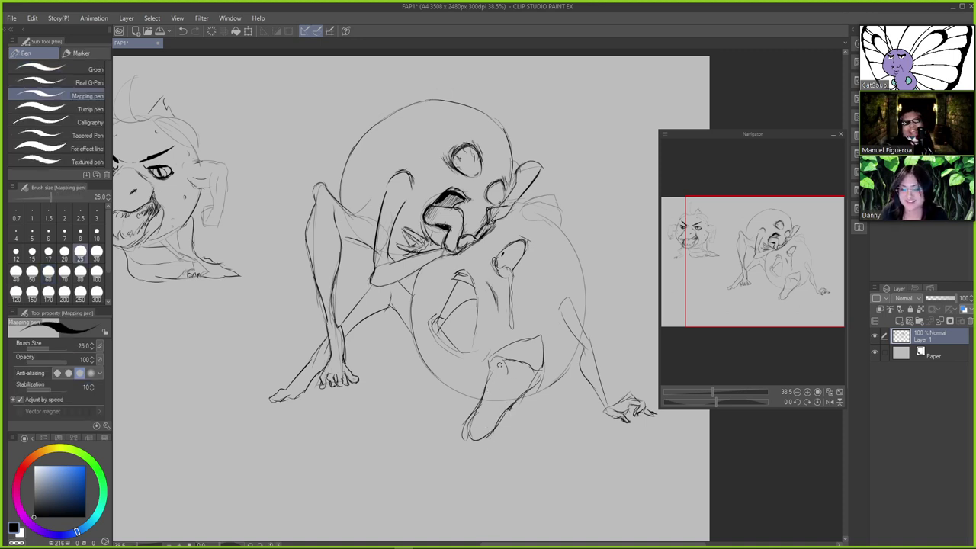
{"action": "left_click_drag", "start_coordinate": [491, 368], "coordinate": [533, 371]}
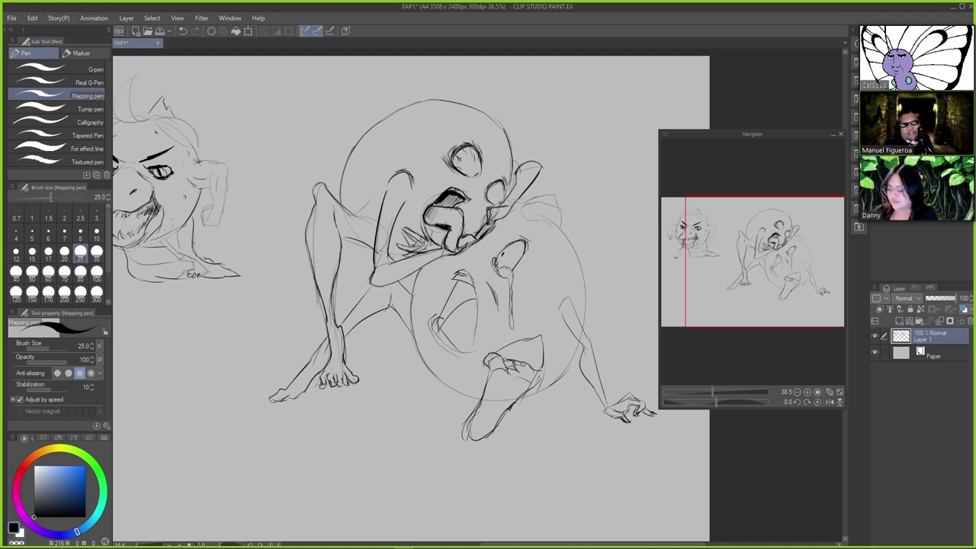
{"action": "key", "text": "e"}
{"action": "key", "text": "p"}
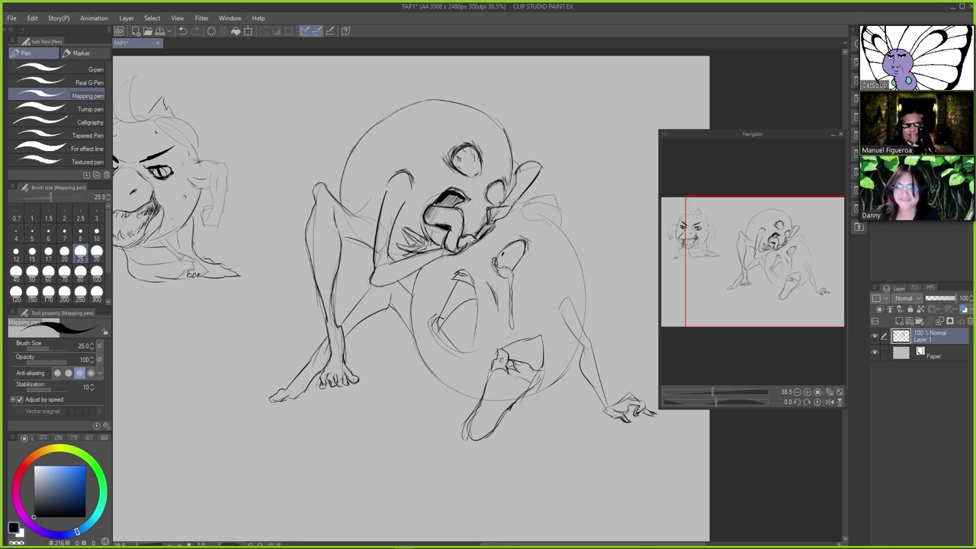
Erase the raised foot's smaller toes and redraw them one by one beside the big toe
{"action": "key", "text": "e"}
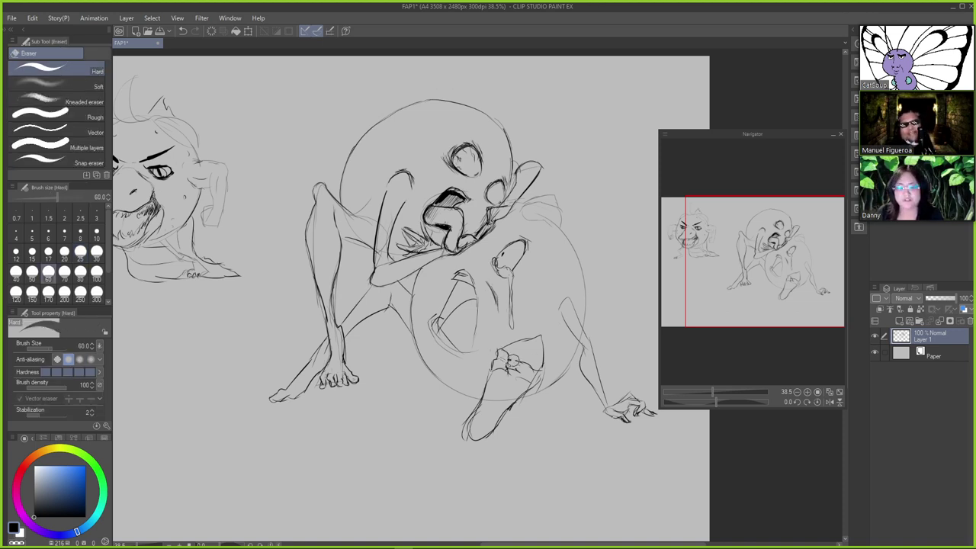
{"action": "key", "text": "p"}
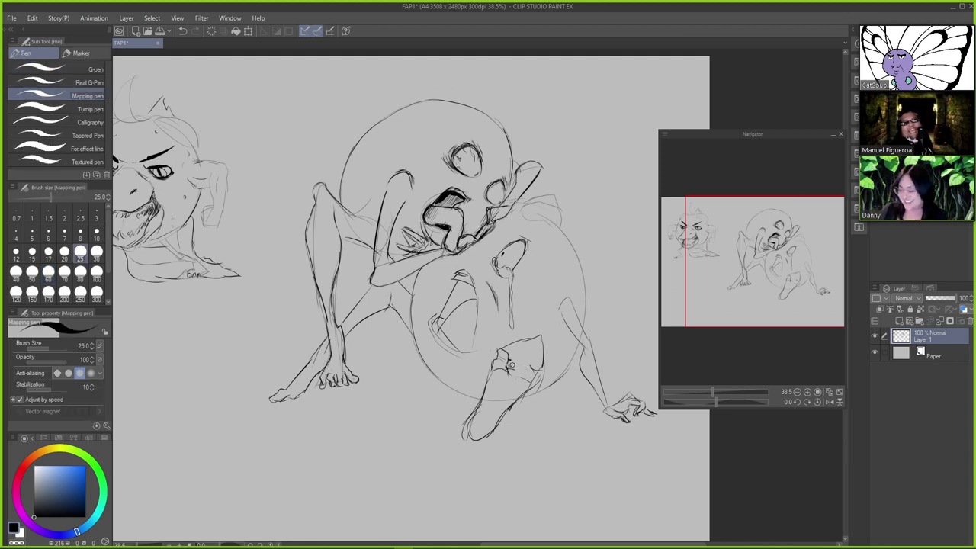
{"action": "key", "text": "ctrl+z"}
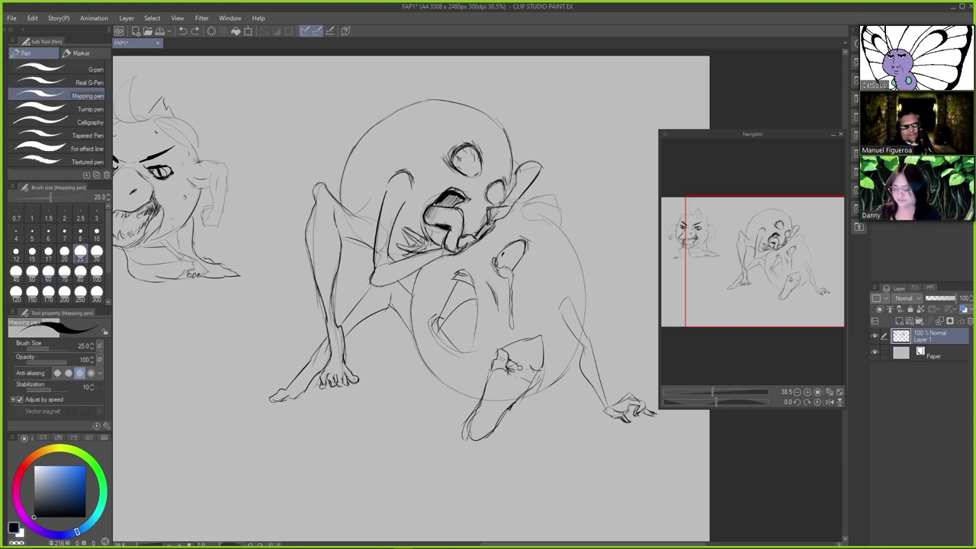
{"action": "key", "text": "e"}
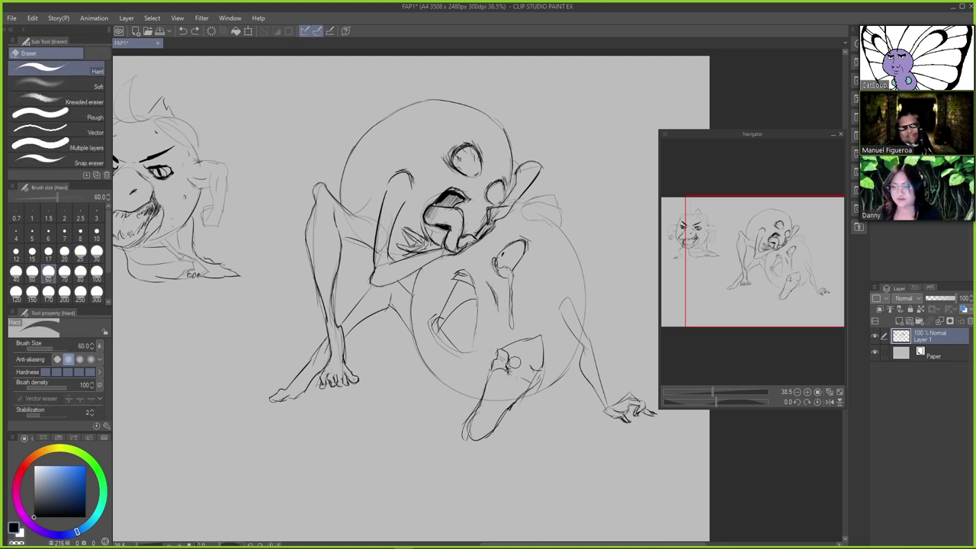
{"action": "key", "text": "p"}
{"action": "left_click_drag", "start_coordinate": [510, 364], "coordinate": [522, 363]}
{"action": "key", "text": "ctrl+z"}
{"action": "key", "text": "ctrl+z"}
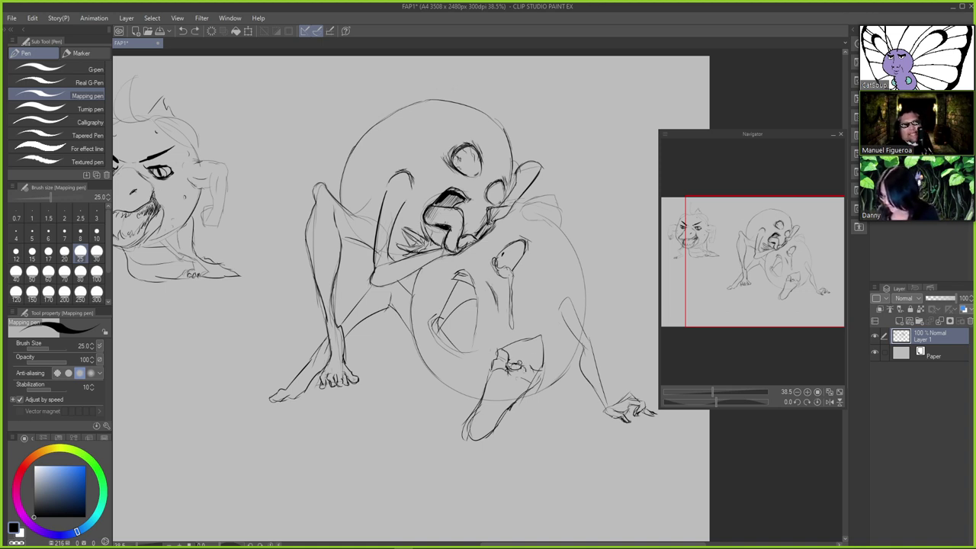
{"action": "left_click_drag", "start_coordinate": [520, 364], "coordinate": [526, 366]}
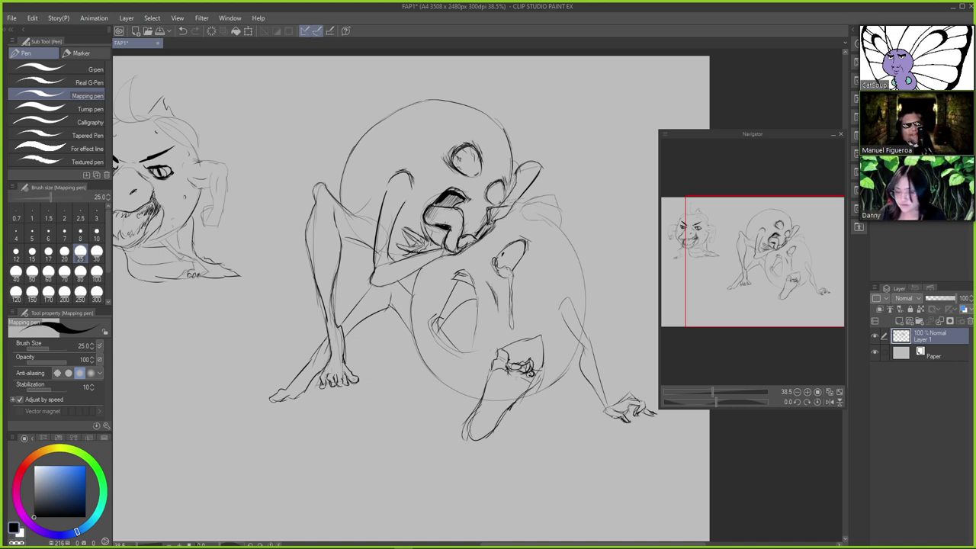
Darken the raised foot's sole edge and the curve above its toes, and trim the excess lines around the heel
{"action": "left_click_drag", "start_coordinate": [532, 376], "coordinate": [496, 423]}
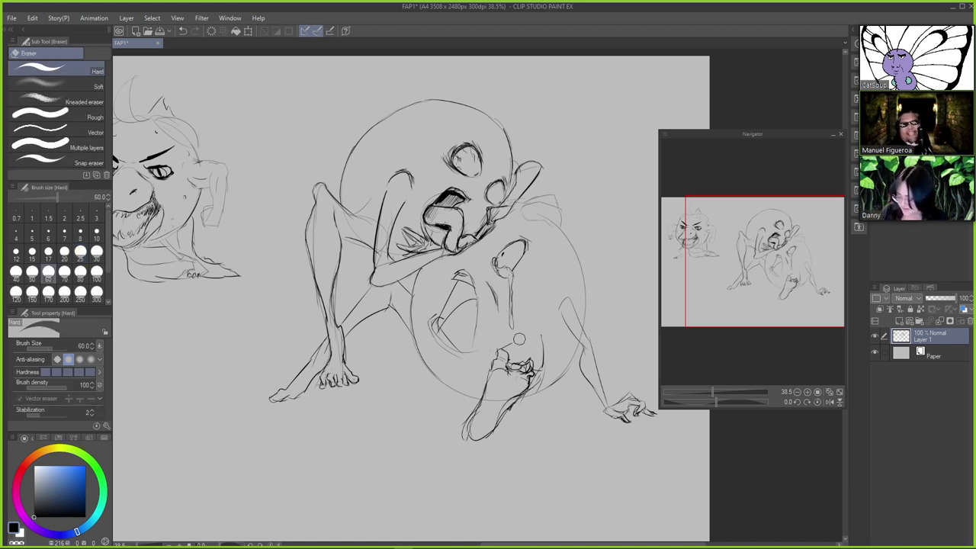
{"action": "key", "text": "ctrl+z"}
{"action": "key", "text": "ctrl+z"}
{"action": "mouse_move", "coordinate": [502, 351]}
{"action": "left_mouse_down"}
{"action": "mouse_move", "coordinate": [543, 334]}
{"action": "mouse_move", "coordinate": [528, 332]}
{"action": "mouse_move", "coordinate": [538, 333]}
{"action": "mouse_move", "coordinate": [536, 371]}
{"action": "left_mouse_up"}
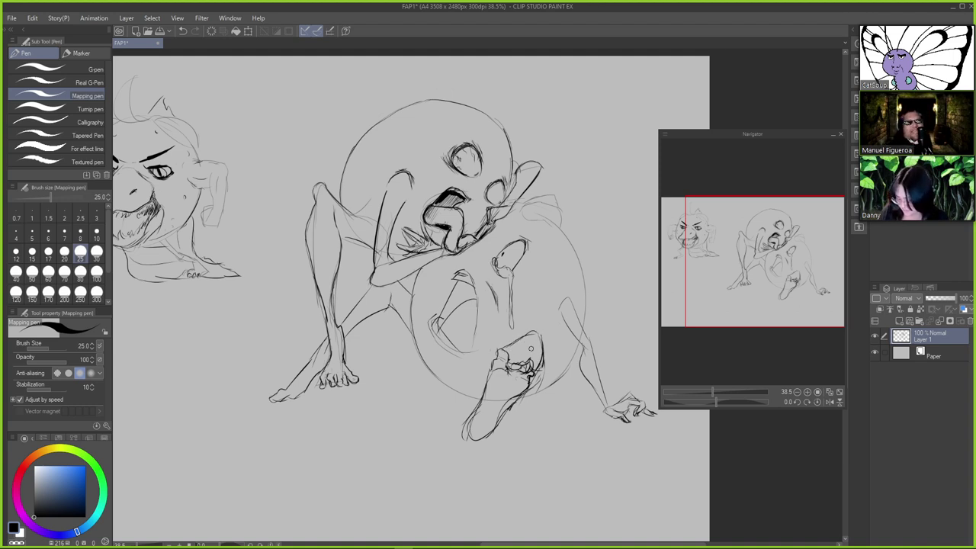
{"action": "key", "text": "e"}
{"action": "mouse_move", "coordinate": [476, 406]}
{"action": "left_mouse_down"}
{"action": "mouse_move", "coordinate": [464, 429]}
{"action": "mouse_move", "coordinate": [487, 388]}
{"action": "mouse_move", "coordinate": [468, 429]}
{"action": "left_mouse_up"}
{"action": "key", "text": "p"}
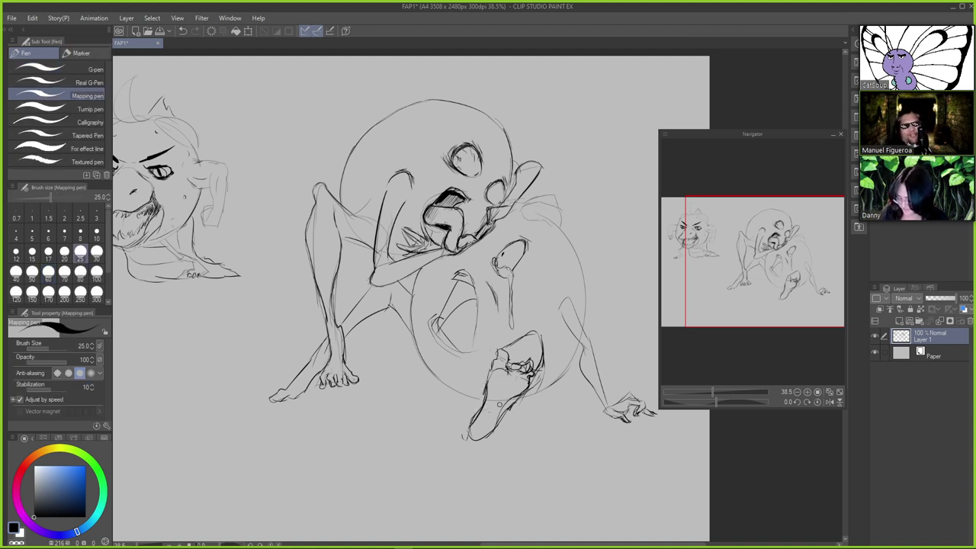
Add light horizontal ground strokes under the lower circle, the raised foot's heel and the two feet of the upper figure
{"action": "left_click_drag", "start_coordinate": [415, 343], "coordinate": [435, 376]}
{"action": "key", "text": "ctrl+z"}
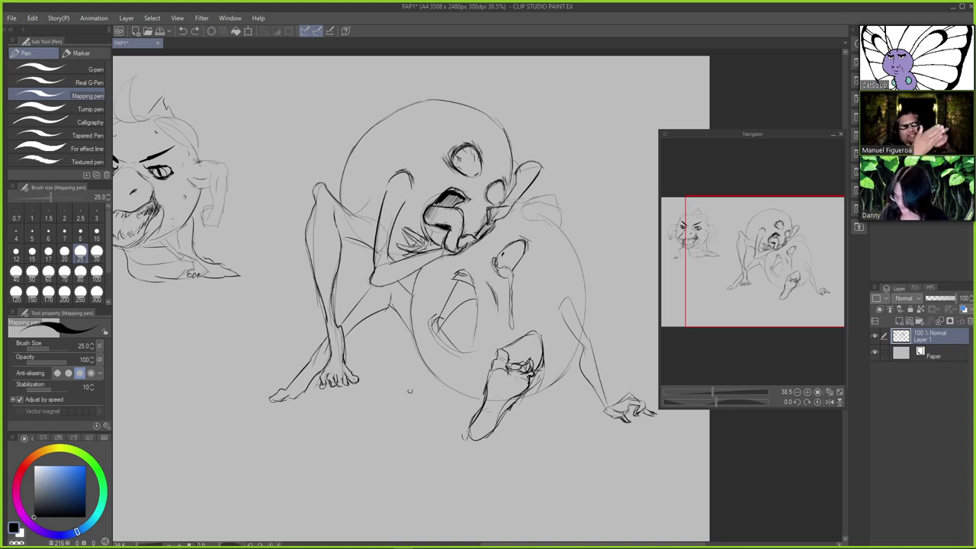
{"action": "left_click_drag", "start_coordinate": [434, 392], "coordinate": [480, 400]}
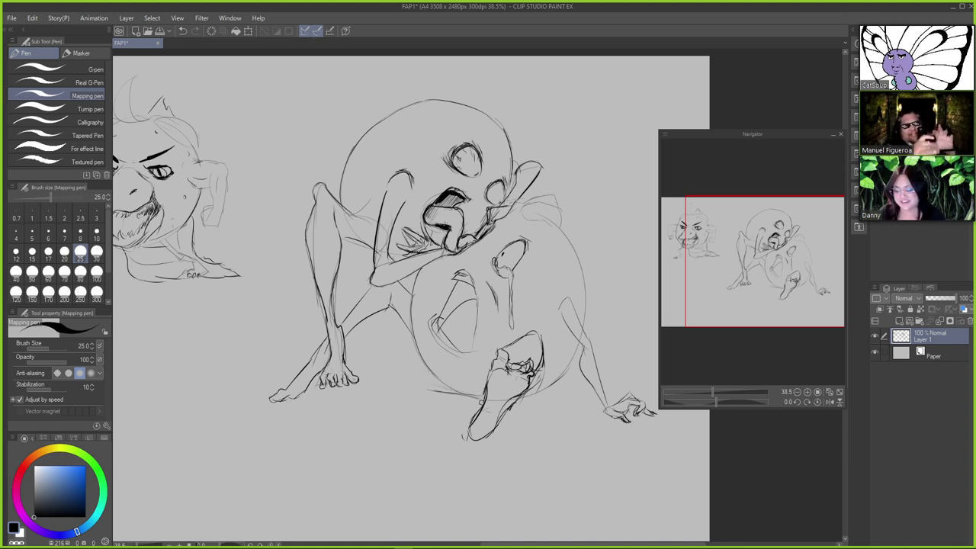
{"action": "left_click_drag", "start_coordinate": [454, 439], "coordinate": [524, 446]}
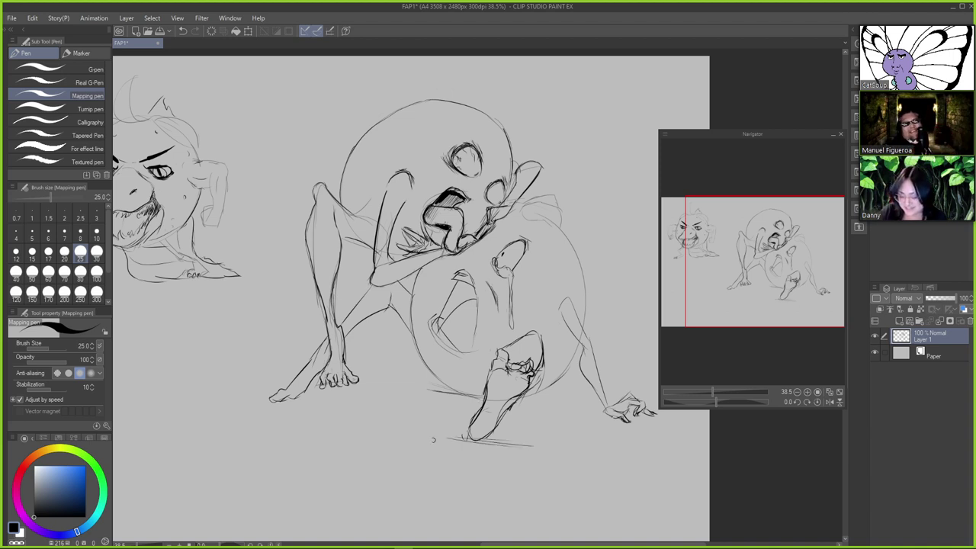
{"action": "left_click_drag", "start_coordinate": [434, 439], "coordinate": [553, 440]}
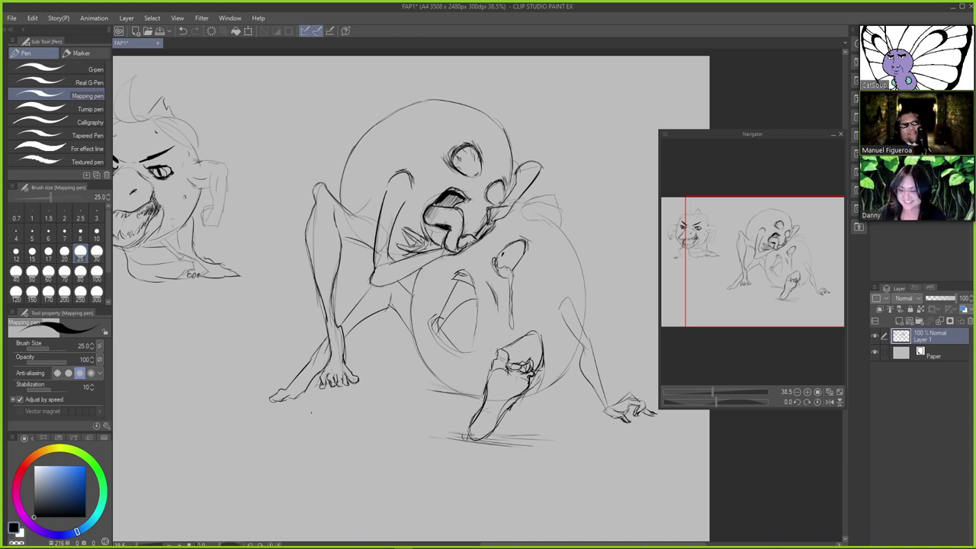
{"action": "mouse_move", "coordinate": [258, 400]}
{"action": "left_mouse_down"}
{"action": "mouse_move", "coordinate": [361, 398]}
{"action": "mouse_move", "coordinate": [380, 383]}
{"action": "mouse_move", "coordinate": [364, 387]}
{"action": "left_mouse_up"}
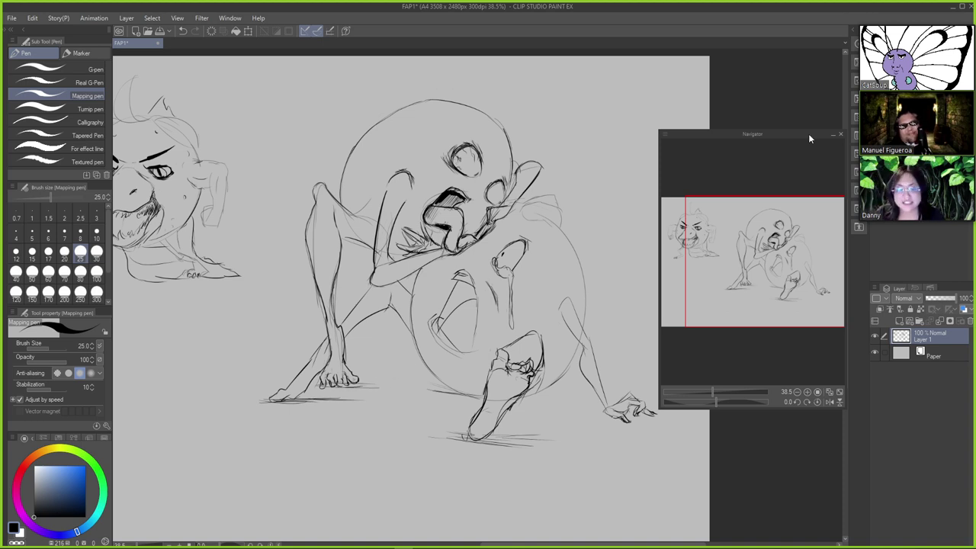
Erase the lines at the lower corner of the upper figure's open mouth and redraw that detail with cleaner strokes
{"action": "key", "text": "e"}
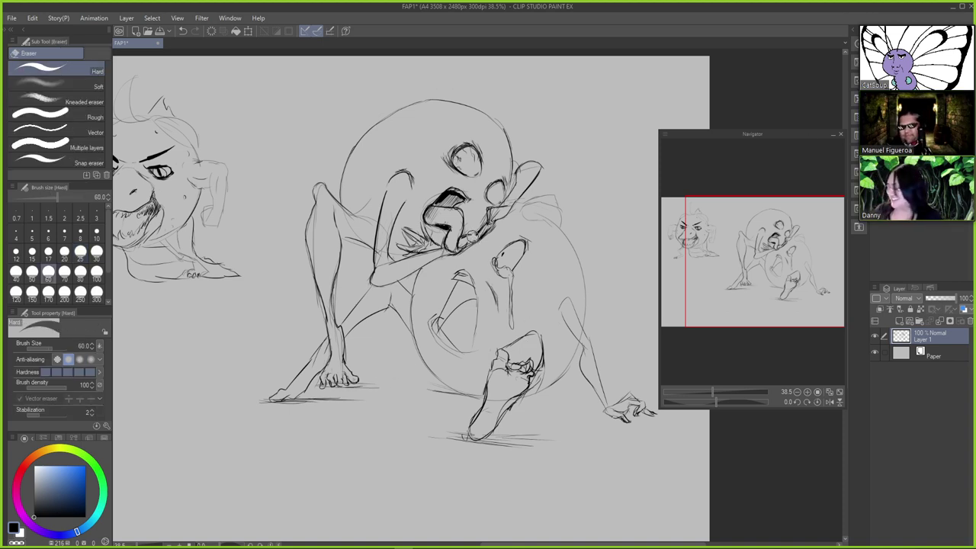
{"action": "key", "text": "p"}
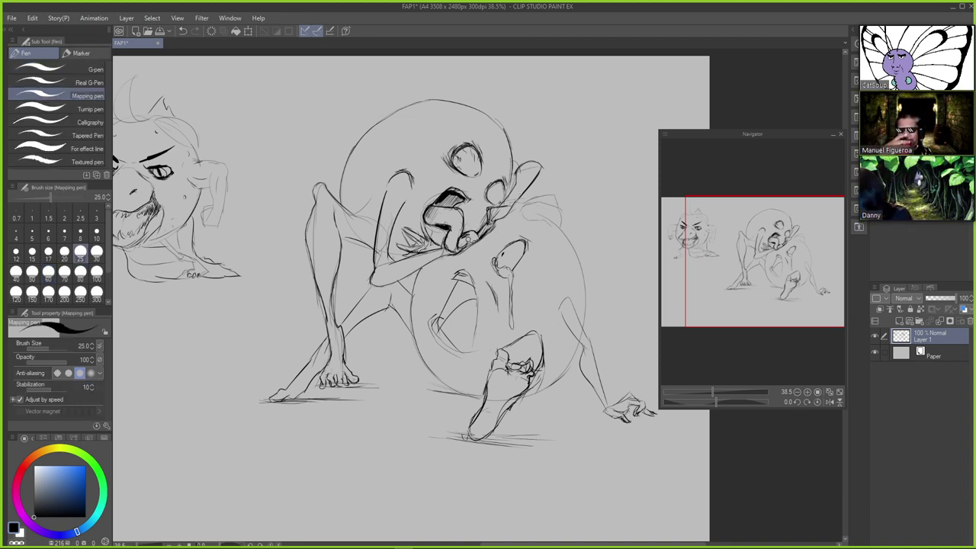
{"action": "key", "text": "e"}
{"action": "key", "text": "p"}
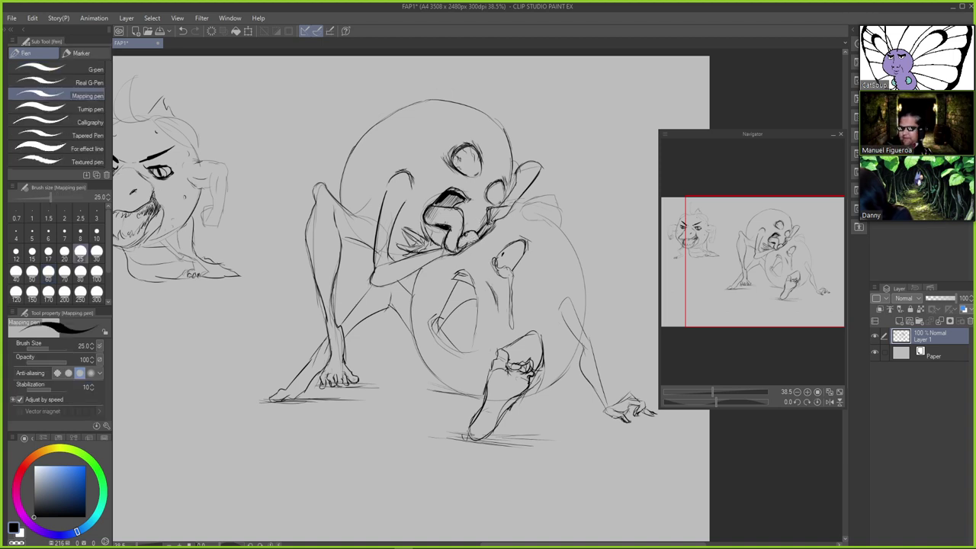
{"action": "key", "text": "ctrl+z"}
{"action": "mouse_move", "coordinate": [465, 235]}
{"action": "left_mouse_down"}
{"action": "mouse_move", "coordinate": [500, 213]}
{"action": "mouse_move", "coordinate": [464, 237]}
{"action": "left_mouse_up"}
{"action": "key", "text": "ctrl+z"}
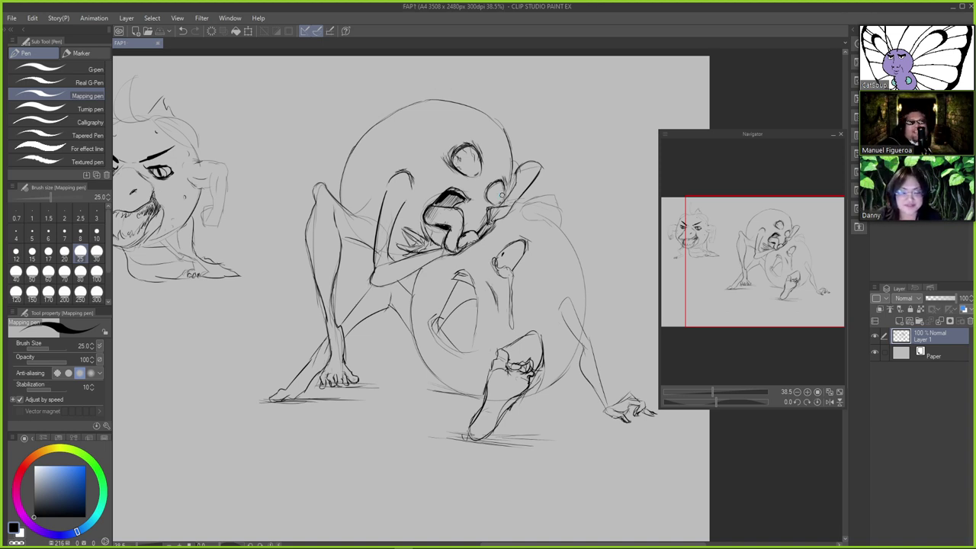
Erase the rough line on top of the lower circle and draw the first rounded fingers of the upper figure's far hand there
{"action": "key", "text": "e"}
{"action": "left_click_drag", "start_coordinate": [537, 221], "coordinate": [530, 216]}
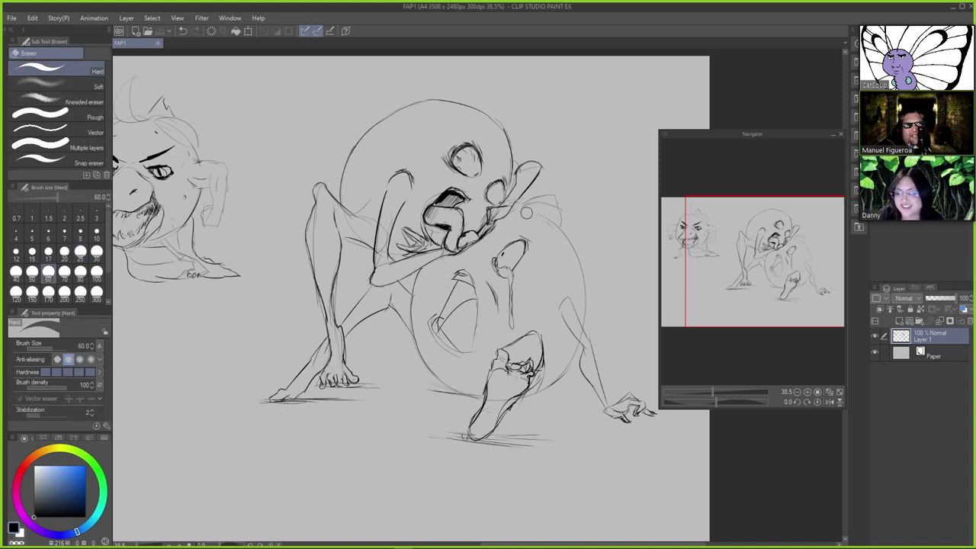
{"action": "key", "text": "p"}
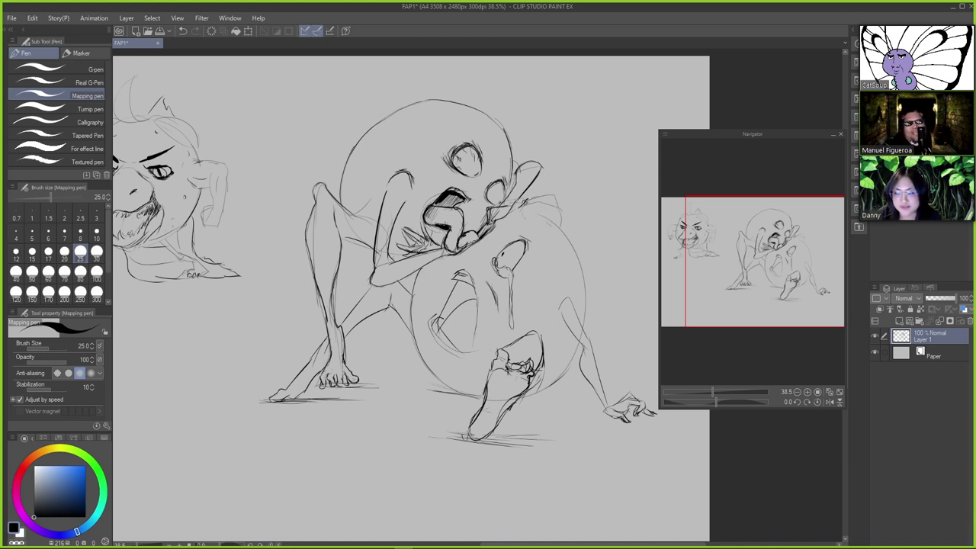
{"action": "key", "text": "ctrl+z"}
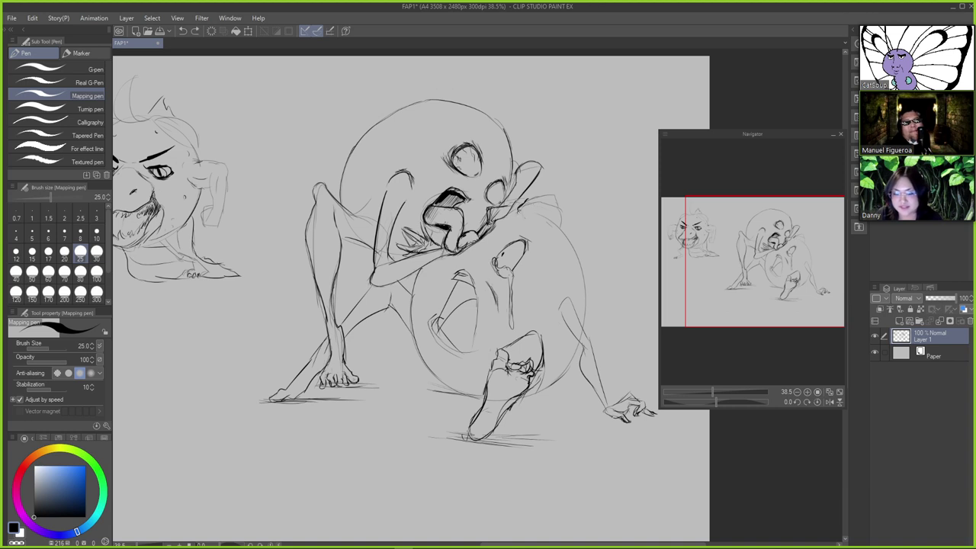
{"action": "mouse_move", "coordinate": [520, 210]}
{"action": "left_mouse_down"}
{"action": "mouse_move", "coordinate": [529, 212]}
{"action": "mouse_move", "coordinate": [535, 194]}
{"action": "mouse_move", "coordinate": [532, 212]}
{"action": "left_mouse_up"}
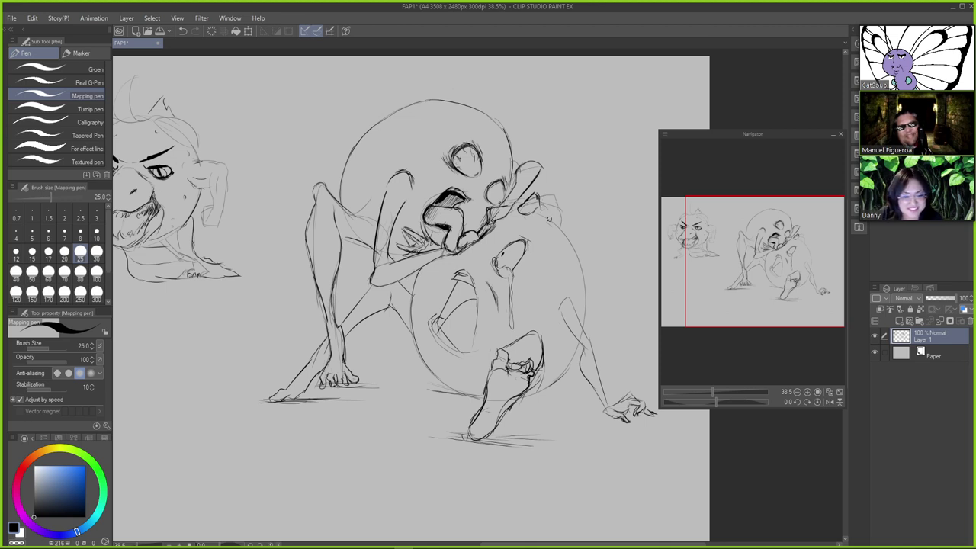
{"action": "key", "text": "ctrl+z"}
{"action": "left_click_drag", "start_coordinate": [538, 196], "coordinate": [540, 206]}
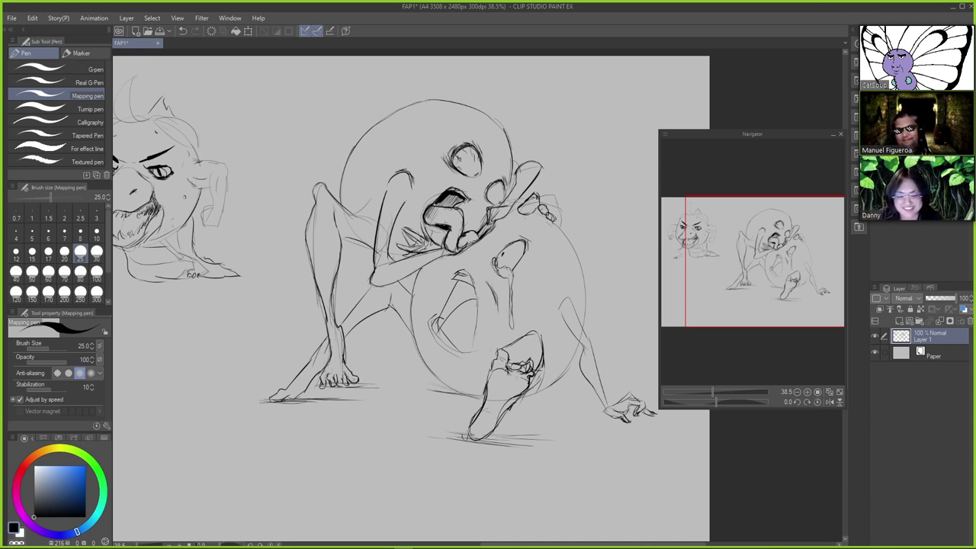
Add the remaining curled fingers of the far hand over the lower circle's edge and connect the hand to its forearm
{"action": "left_click_drag", "start_coordinate": [556, 221], "coordinate": [563, 227]}
{"action": "key", "text": "ctrl+z"}
{"action": "key", "text": "ctrl+z"}
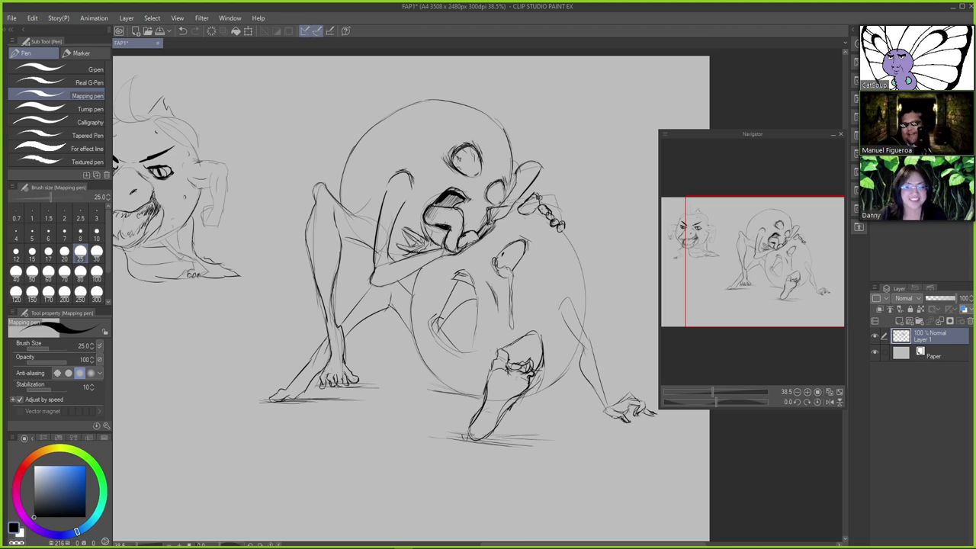
{"action": "key", "text": "ctrl+z"}
{"action": "mouse_move", "coordinate": [538, 198]}
{"action": "left_mouse_down"}
{"action": "mouse_move", "coordinate": [562, 219]}
{"action": "mouse_move", "coordinate": [557, 196]}
{"action": "mouse_move", "coordinate": [560, 206]}
{"action": "mouse_move", "coordinate": [519, 200]}
{"action": "left_mouse_up"}
{"action": "key", "text": "ctrl+z"}
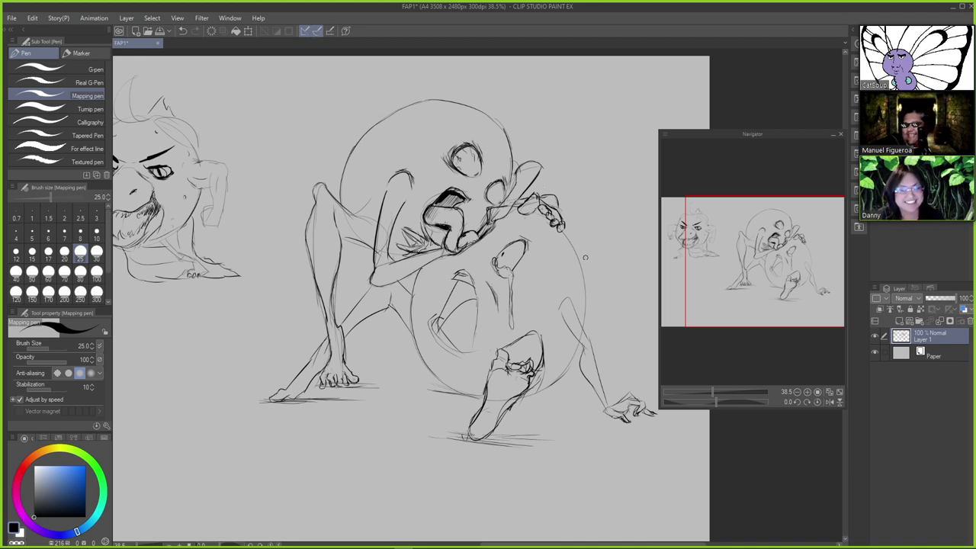
Darken the lower circle's right outline from the gripping fingers down to the raised foot, redoing unsatisfactory strokes
{"action": "left_click_drag", "start_coordinate": [563, 231], "coordinate": [586, 329]}
{"action": "key", "text": "ctrl+z"}
{"action": "key", "text": "ctrl+z"}
{"action": "key", "text": "ctrl+z"}
{"action": "mouse_move", "coordinate": [582, 288]}
{"action": "left_mouse_down"}
{"action": "mouse_move", "coordinate": [585, 330]}
{"action": "mouse_move", "coordinate": [586, 315]}
{"action": "mouse_move", "coordinate": [558, 383]}
{"action": "left_mouse_up"}
{"action": "left_click_drag", "start_coordinate": [579, 343], "coordinate": [543, 390]}
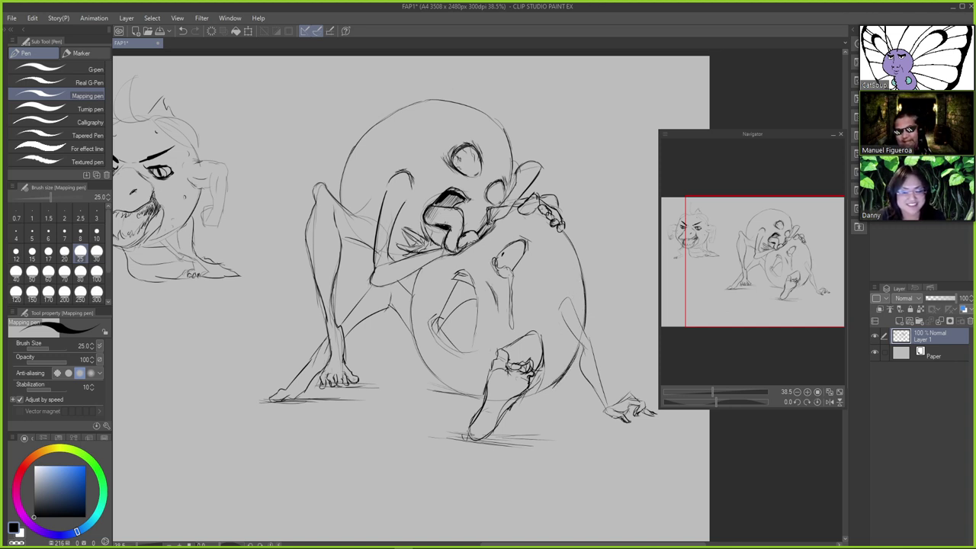
Thicken the lower circle's bottom-left outline into a heavy black contour and darken its left edge up to the upper figure's arm
{"action": "left_click_drag", "start_coordinate": [421, 359], "coordinate": [480, 398]}
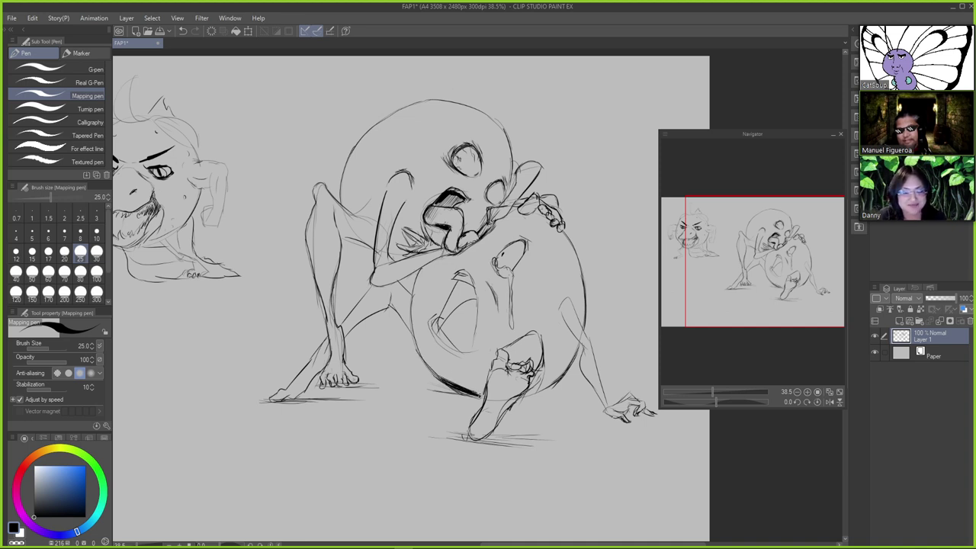
{"action": "mouse_move", "coordinate": [430, 365]}
{"action": "left_mouse_down"}
{"action": "mouse_move", "coordinate": [471, 396]}
{"action": "mouse_move", "coordinate": [459, 388]}
{"action": "left_mouse_up"}
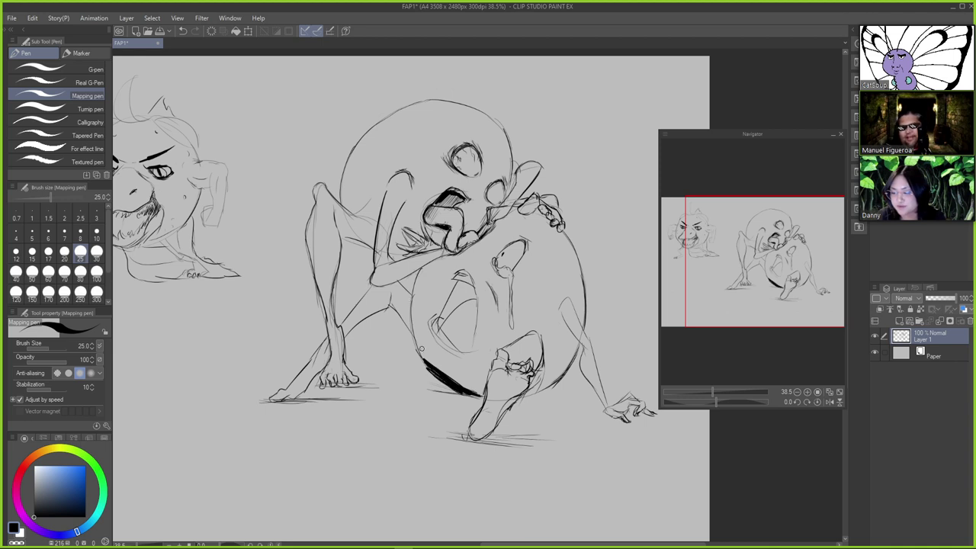
{"action": "mouse_move", "coordinate": [415, 336]}
{"action": "left_mouse_down"}
{"action": "mouse_move", "coordinate": [441, 377]}
{"action": "mouse_move", "coordinate": [412, 323]}
{"action": "mouse_move", "coordinate": [423, 358]}
{"action": "left_mouse_up"}
{"action": "mouse_move", "coordinate": [421, 271]}
{"action": "left_mouse_down"}
{"action": "mouse_move", "coordinate": [412, 289]}
{"action": "mouse_move", "coordinate": [441, 257]}
{"action": "mouse_move", "coordinate": [413, 304]}
{"action": "left_mouse_up"}
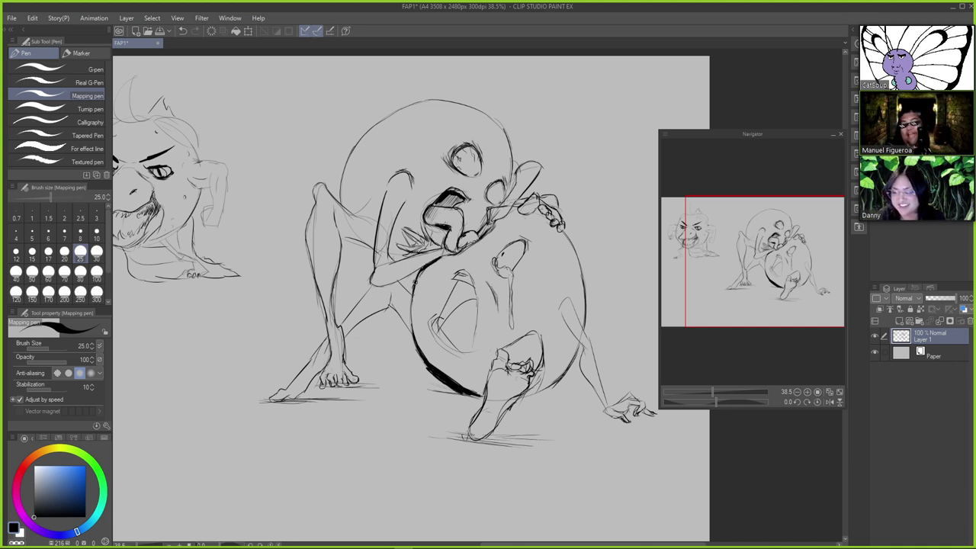
Thicken the black shading around the upper creature's mouth, small eye and right head edge, and along the lower ball's left outline
{"action": "left_click_drag", "start_coordinate": [423, 270], "coordinate": [409, 311]}
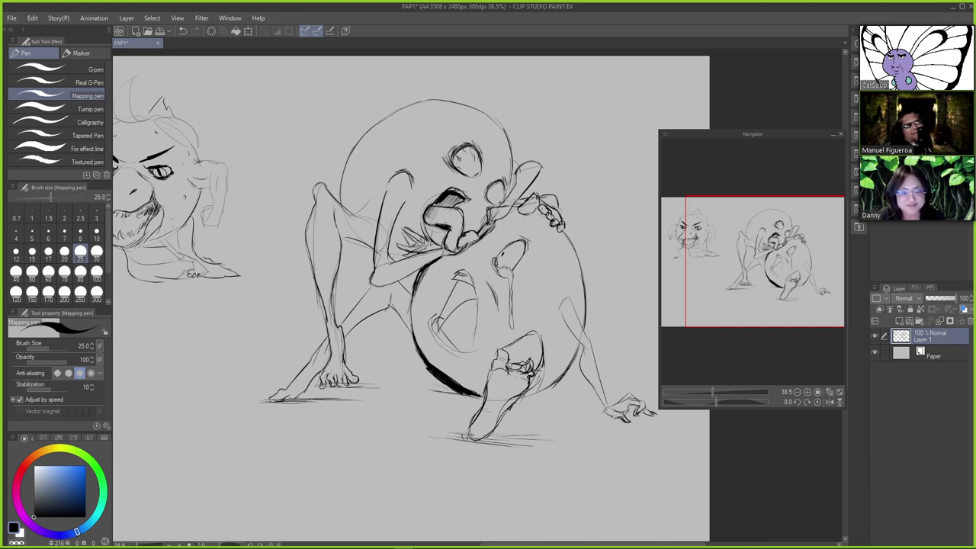
{"action": "left_click_drag", "start_coordinate": [486, 218], "coordinate": [465, 231]}
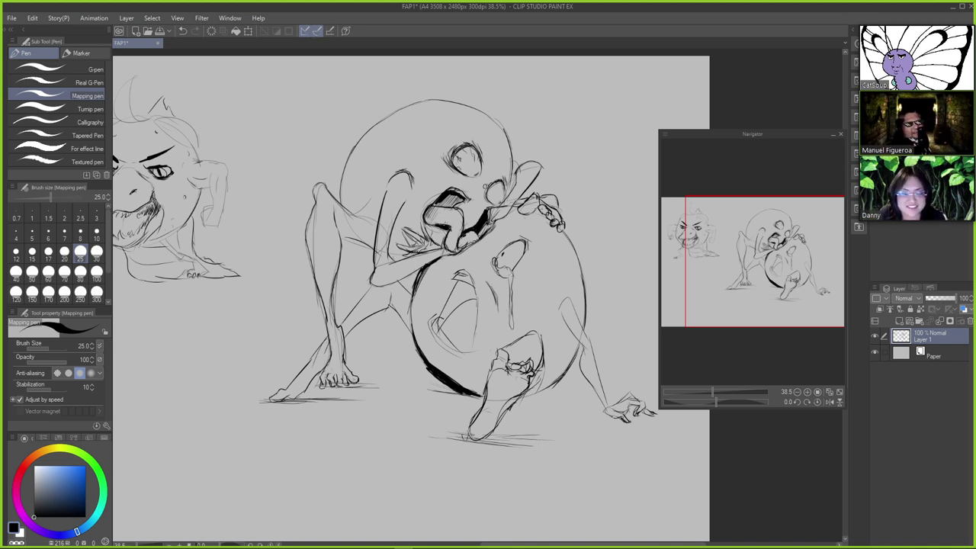
{"action": "mouse_move", "coordinate": [485, 185]}
{"action": "left_mouse_down"}
{"action": "mouse_move", "coordinate": [484, 212]}
{"action": "mouse_move", "coordinate": [491, 181]}
{"action": "mouse_move", "coordinate": [501, 177]}
{"action": "mouse_move", "coordinate": [487, 192]}
{"action": "mouse_move", "coordinate": [505, 180]}
{"action": "mouse_move", "coordinate": [507, 200]}
{"action": "mouse_move", "coordinate": [509, 184]}
{"action": "left_mouse_up"}
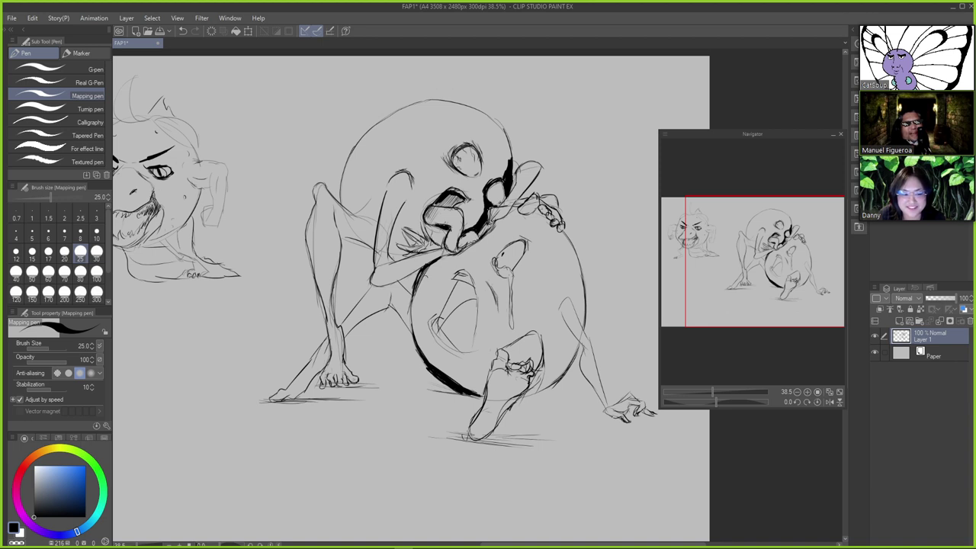
{"action": "mouse_move", "coordinate": [431, 262]}
{"action": "left_mouse_down"}
{"action": "mouse_move", "coordinate": [412, 301]}
{"action": "mouse_move", "coordinate": [417, 282]}
{"action": "left_mouse_up"}
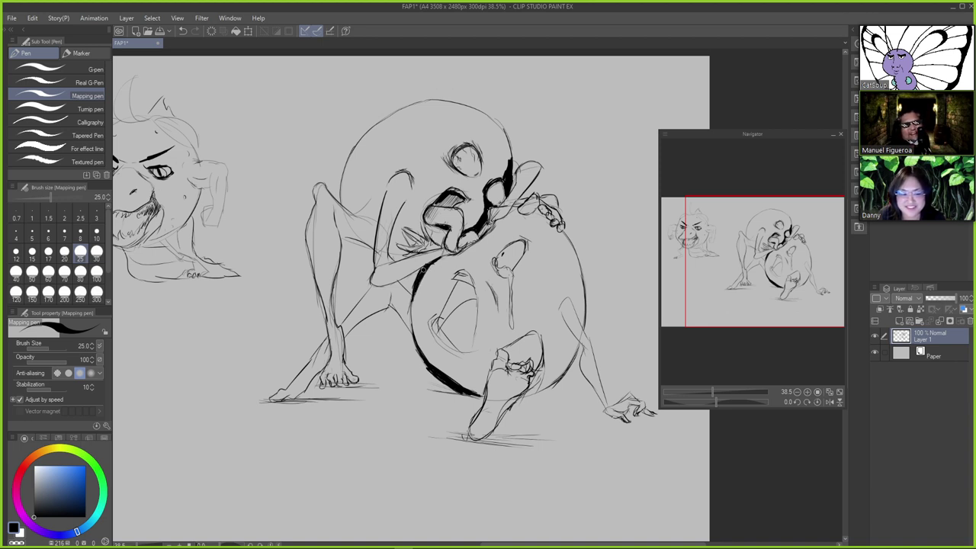
Fill a heavy black shadow along the upper head's underside beside the bent knee, and touch up the lower ball's outline near the foot
{"action": "mouse_move", "coordinate": [386, 245]}
{"action": "left_mouse_down"}
{"action": "mouse_move", "coordinate": [406, 256]}
{"action": "mouse_move", "coordinate": [339, 233]}
{"action": "mouse_move", "coordinate": [333, 209]}
{"action": "mouse_move", "coordinate": [340, 224]}
{"action": "left_mouse_up"}
{"action": "mouse_move", "coordinate": [340, 223]}
{"action": "left_mouse_down"}
{"action": "mouse_move", "coordinate": [334, 216]}
{"action": "mouse_move", "coordinate": [373, 240]}
{"action": "left_mouse_up"}
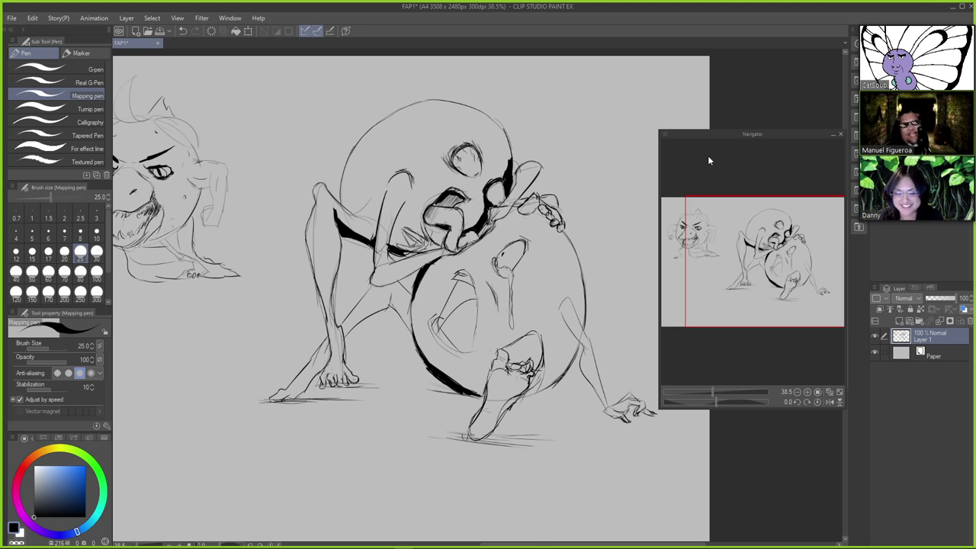
{"action": "mouse_move", "coordinate": [543, 362]}
{"action": "left_mouse_down"}
{"action": "mouse_move", "coordinate": [538, 389]}
{"action": "mouse_move", "coordinate": [559, 374]}
{"action": "left_mouse_up"}
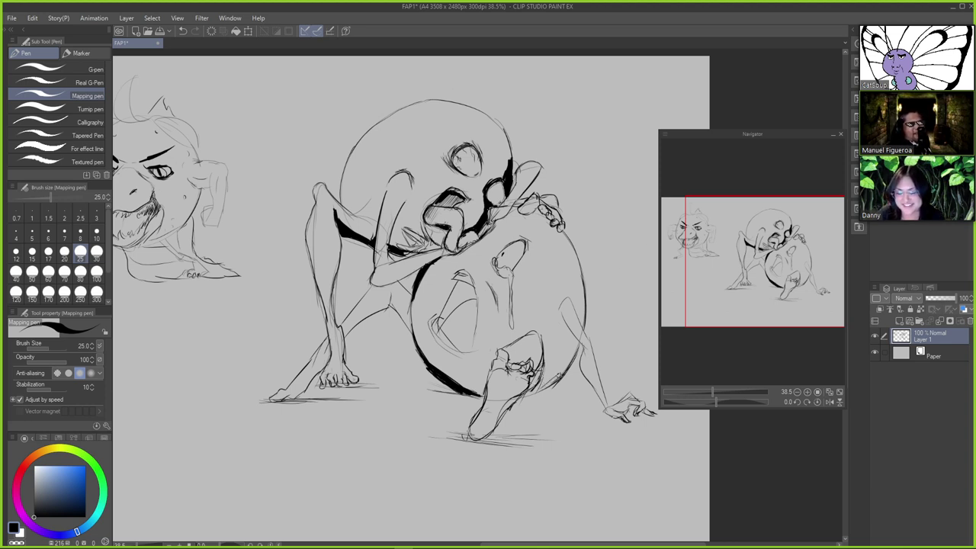
Fill the upper inside of the lower creature's open mouth with black hatching, undoing a stray stroke
{"action": "mouse_move", "coordinate": [471, 287]}
{"action": "left_mouse_down"}
{"action": "mouse_move", "coordinate": [475, 299]}
{"action": "mouse_move", "coordinate": [467, 293]}
{"action": "mouse_move", "coordinate": [444, 322]}
{"action": "left_mouse_up"}
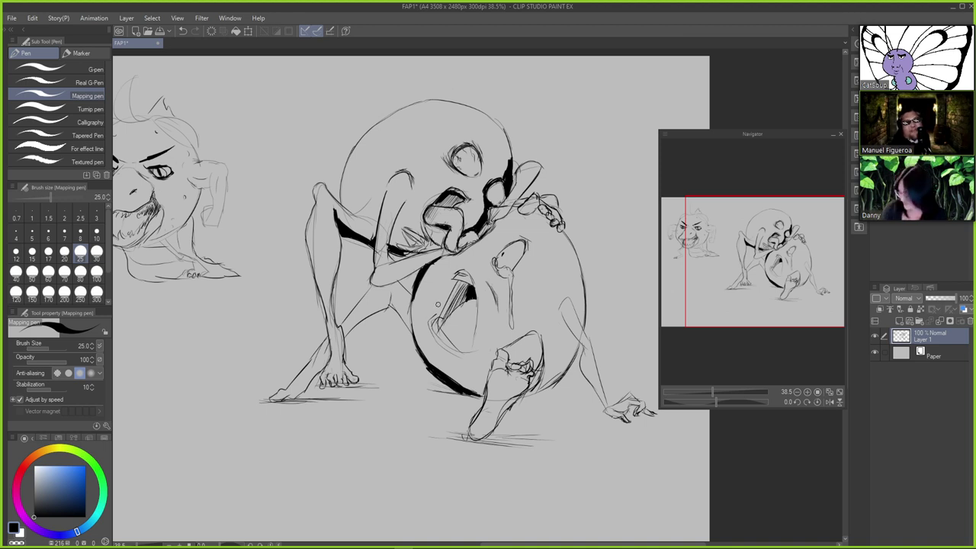
{"action": "left_click_drag", "start_coordinate": [479, 294], "coordinate": [477, 310]}
{"action": "key", "text": "ctrl+z"}
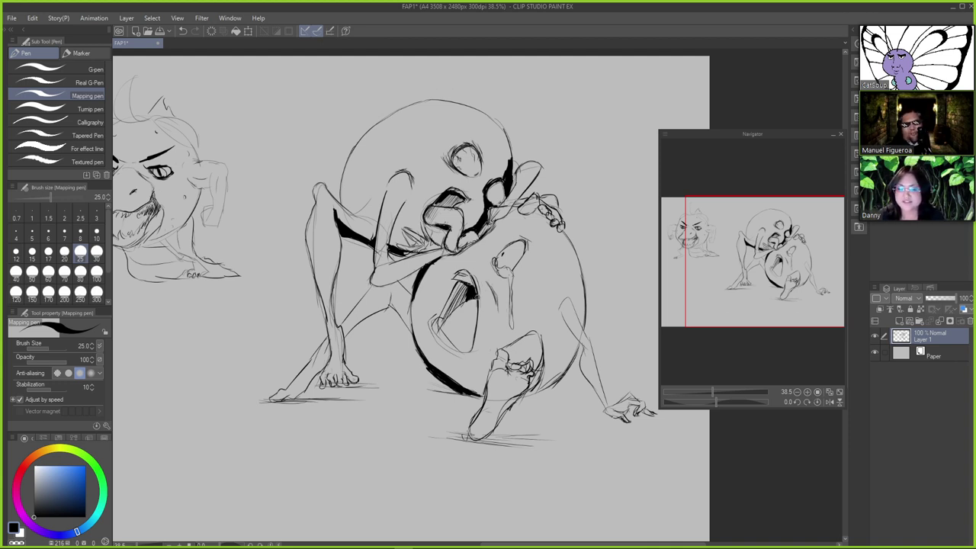
{"action": "mouse_move", "coordinate": [461, 313]}
{"action": "left_mouse_down"}
{"action": "mouse_move", "coordinate": [438, 322]}
{"action": "mouse_move", "coordinate": [469, 298]}
{"action": "left_mouse_up"}
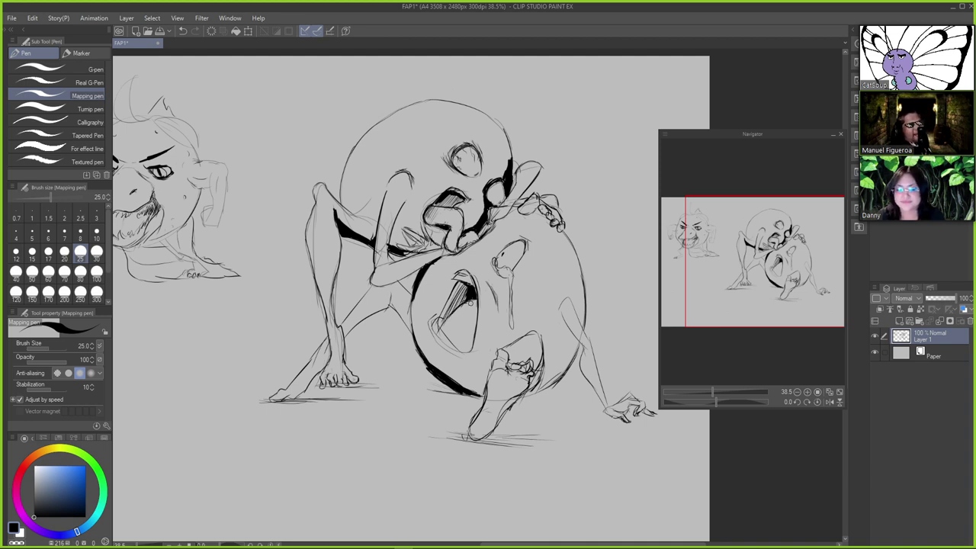
Erase lines in the lower corner of the lower creature's mouth and redraw the bottom teeth with the Mapping pen
{"action": "key", "text": "e"}
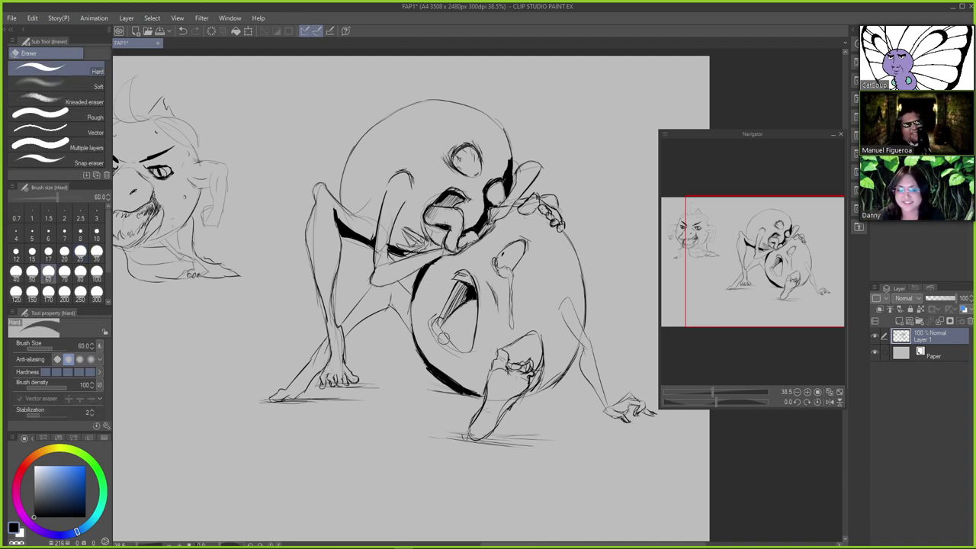
{"action": "key", "text": "p"}
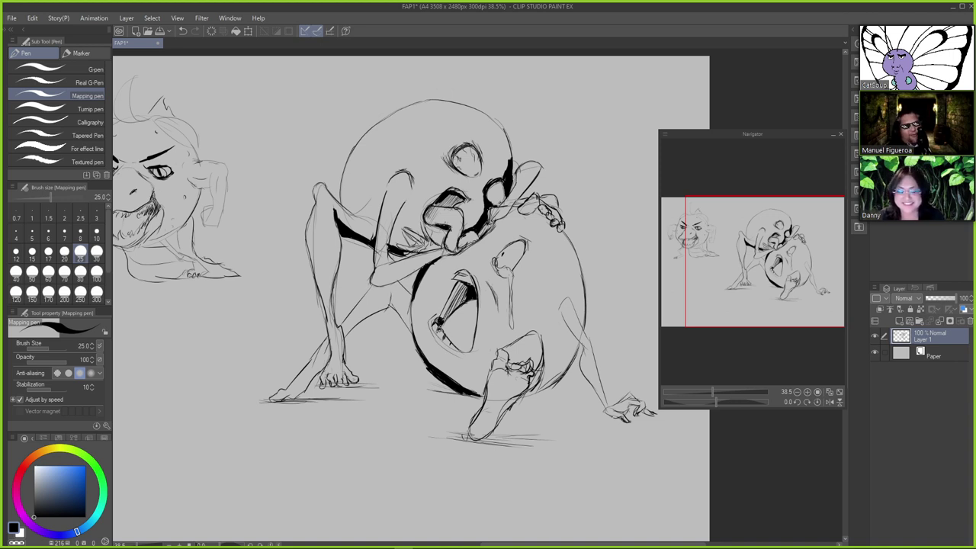
{"action": "left_click_drag", "start_coordinate": [431, 324], "coordinate": [443, 341]}
{"action": "key", "text": "ctrl+z"}
{"action": "key", "text": "ctrl+z"}
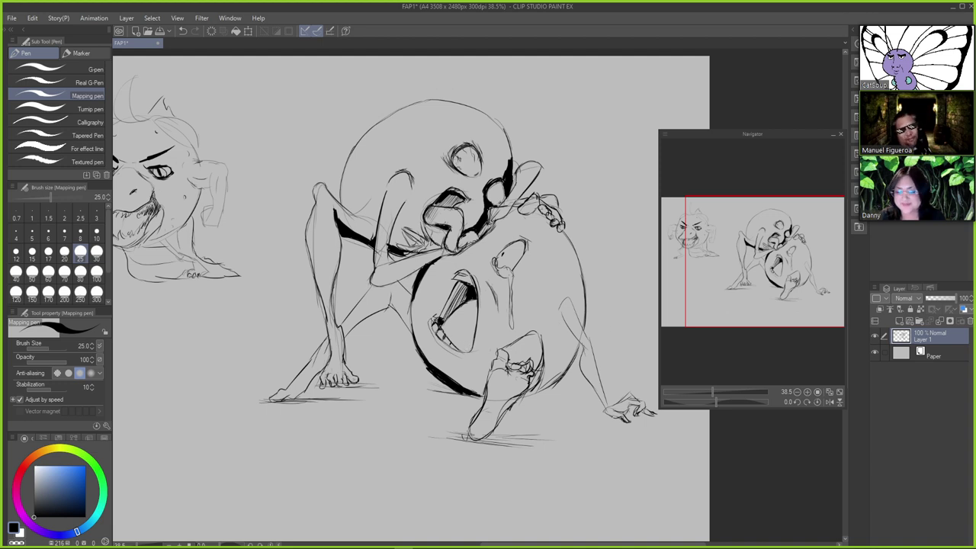
Refine the shading at the top of the lower creature's mouth and clean up the edge of its eye with the eraser
{"action": "key", "text": "e"}
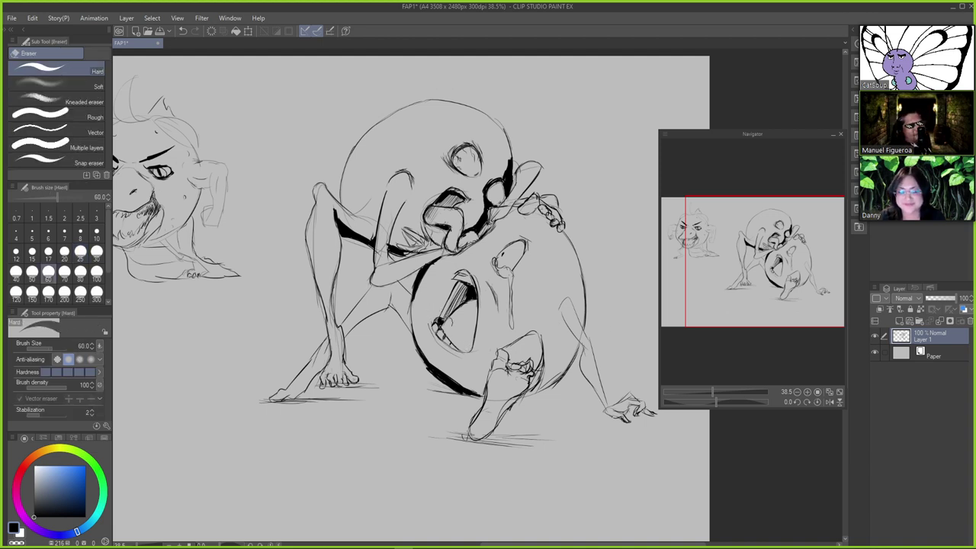
{"action": "key", "text": "p"}
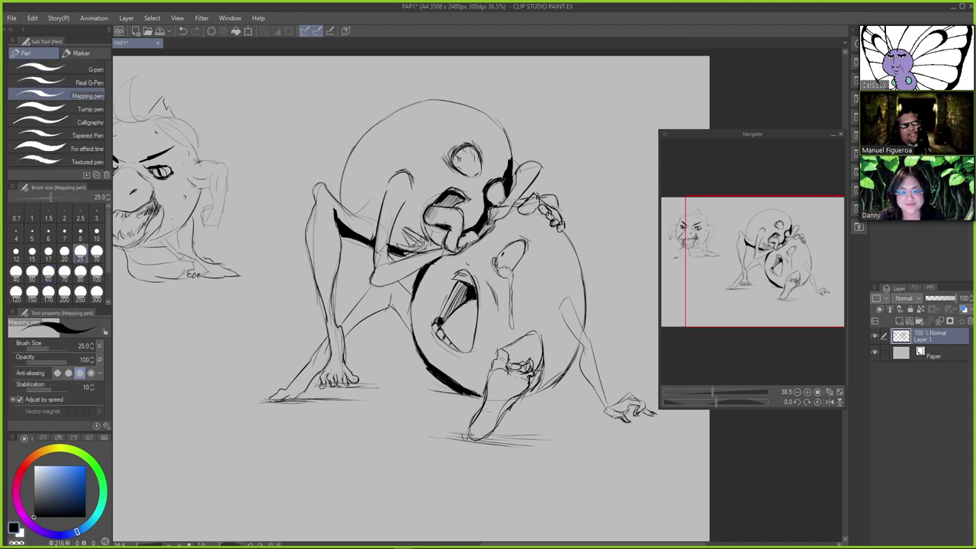
{"action": "key", "text": "ctrl+z"}
{"action": "mouse_move", "coordinate": [448, 294]}
{"action": "left_mouse_down"}
{"action": "mouse_move", "coordinate": [437, 319]}
{"action": "mouse_move", "coordinate": [464, 300]}
{"action": "left_mouse_up"}
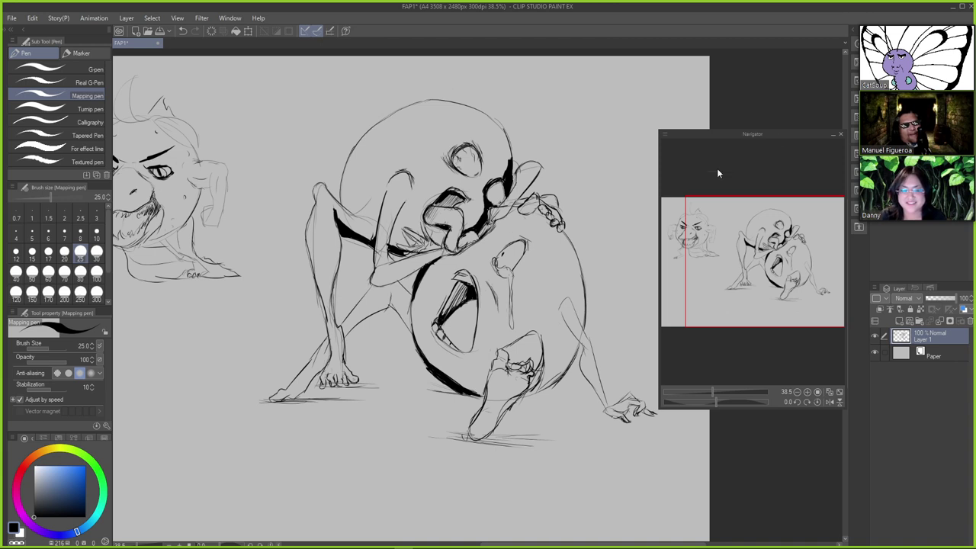
{"action": "key", "text": "e"}
{"action": "mouse_move", "coordinate": [504, 246]}
{"action": "left_mouse_down"}
{"action": "mouse_move", "coordinate": [497, 255]}
{"action": "mouse_move", "coordinate": [501, 246]}
{"action": "left_mouse_up"}
{"action": "key", "text": "p"}
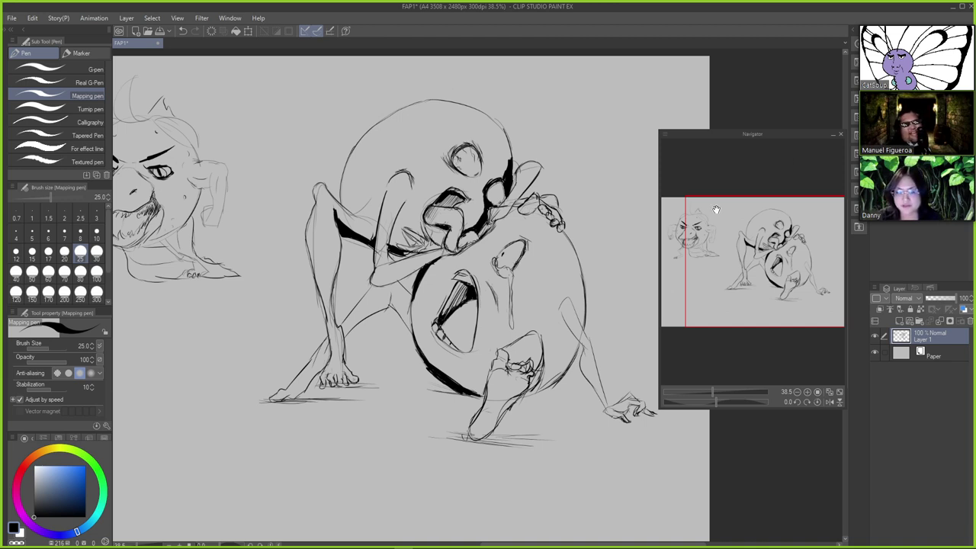
Lasso the upper creature's large eye, enlarge and reshape it with a Scale/Rotate transform, reposition it on the head, and deselect
{"action": "key", "text": "m"}
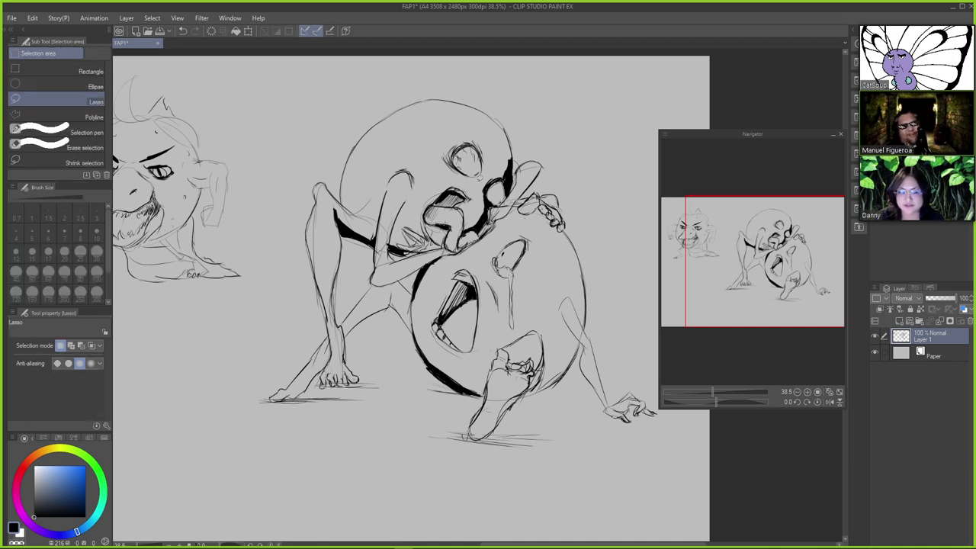
{"action": "mouse_move", "coordinate": [434, 133]}
{"action": "left_mouse_down"}
{"action": "mouse_move", "coordinate": [460, 113]}
{"action": "mouse_move", "coordinate": [479, 142]}
{"action": "mouse_move", "coordinate": [471, 135]}
{"action": "mouse_move", "coordinate": [497, 119]}
{"action": "mouse_move", "coordinate": [493, 104]}
{"action": "mouse_move", "coordinate": [491, 128]}
{"action": "left_mouse_up"}
{"action": "key", "text": "ctrl+t"}
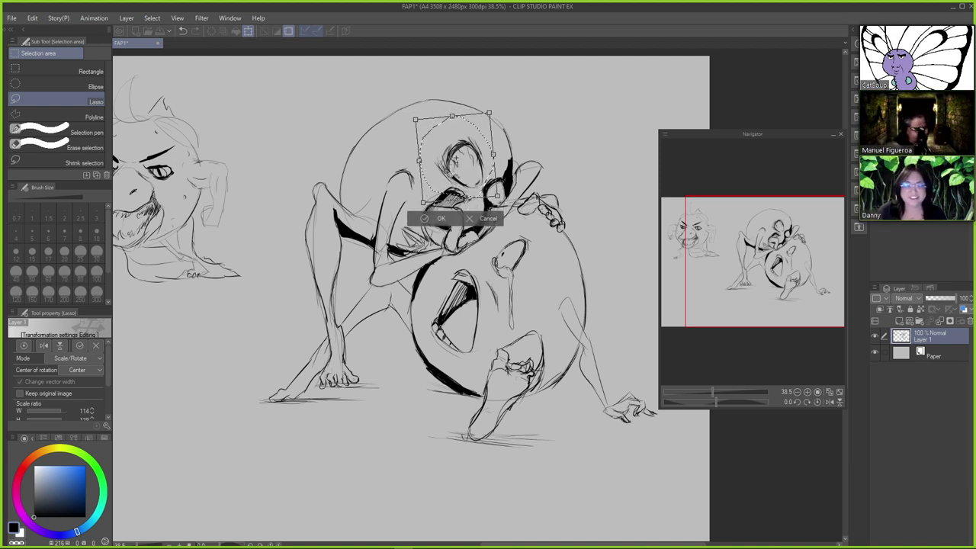
{"action": "left_click_drag", "start_coordinate": [419, 161], "coordinate": [413, 161]}
{"action": "left_click_drag", "start_coordinate": [486, 145], "coordinate": [450, 153]}
{"action": "mouse_move", "coordinate": [504, 87]}
{"action": "left_mouse_down"}
{"action": "mouse_move", "coordinate": [503, 99]}
{"action": "mouse_move", "coordinate": [494, 96]}
{"action": "left_mouse_up"}
{"action": "key", "text": "Return"}
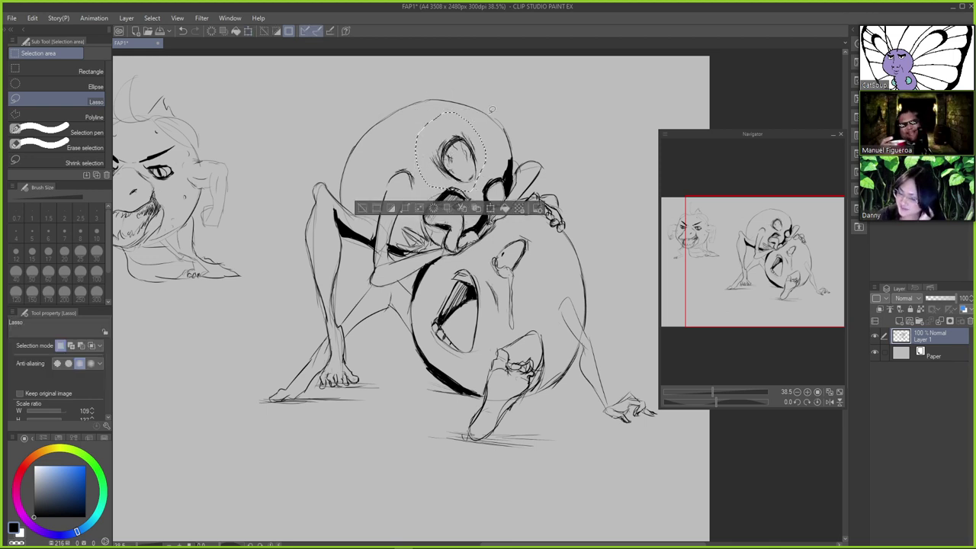
{"action": "key", "text": "p"}
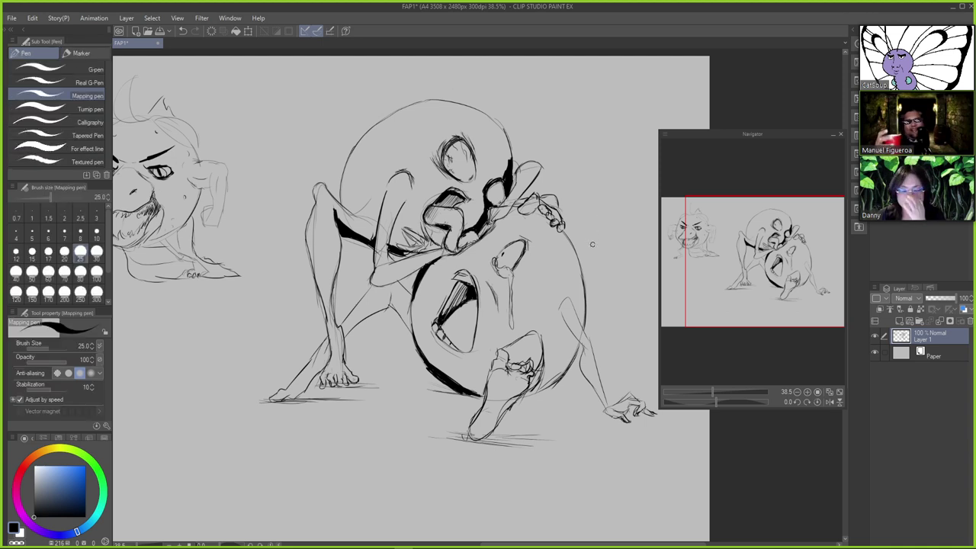
Erase the upper head's upper-right outline with the Hard eraser and thicken its left edge above the knee with the Mapping pen
{"action": "key", "text": "e"}
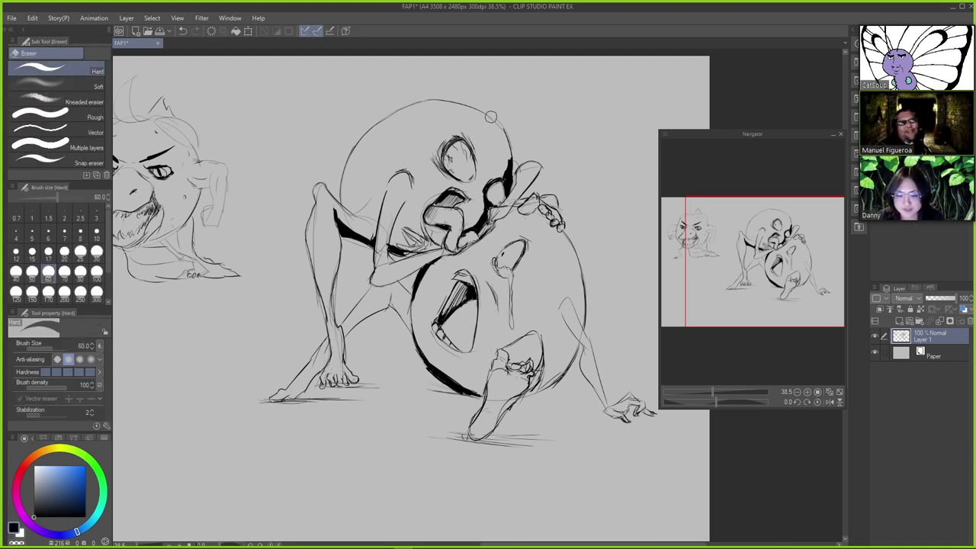
{"action": "mouse_move", "coordinate": [483, 108]}
{"action": "left_mouse_down"}
{"action": "mouse_move", "coordinate": [503, 128]}
{"action": "mouse_move", "coordinate": [511, 167]}
{"action": "left_mouse_up"}
{"action": "key", "text": "p"}
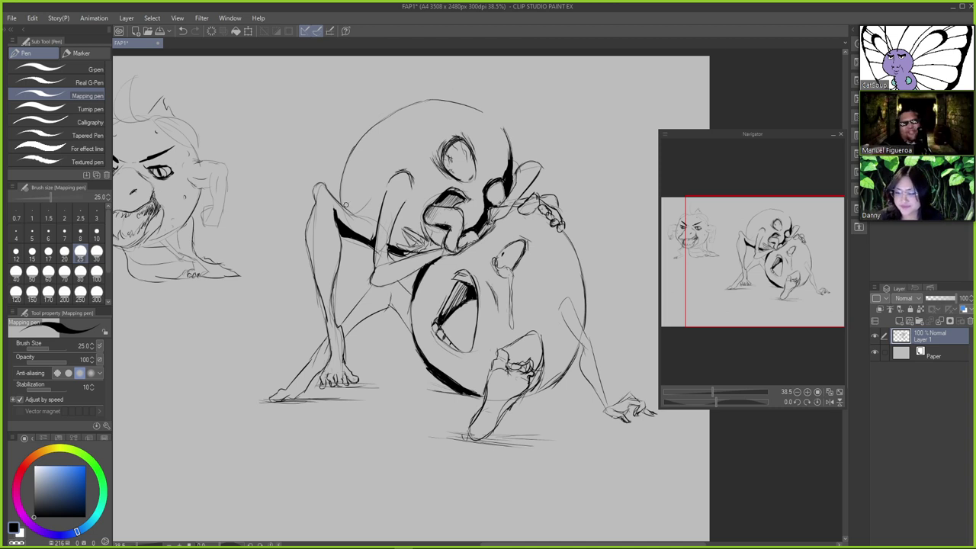
{"action": "mouse_move", "coordinate": [341, 196]}
{"action": "left_mouse_down"}
{"action": "mouse_move", "coordinate": [349, 215]}
{"action": "mouse_move", "coordinate": [345, 200]}
{"action": "left_mouse_up"}
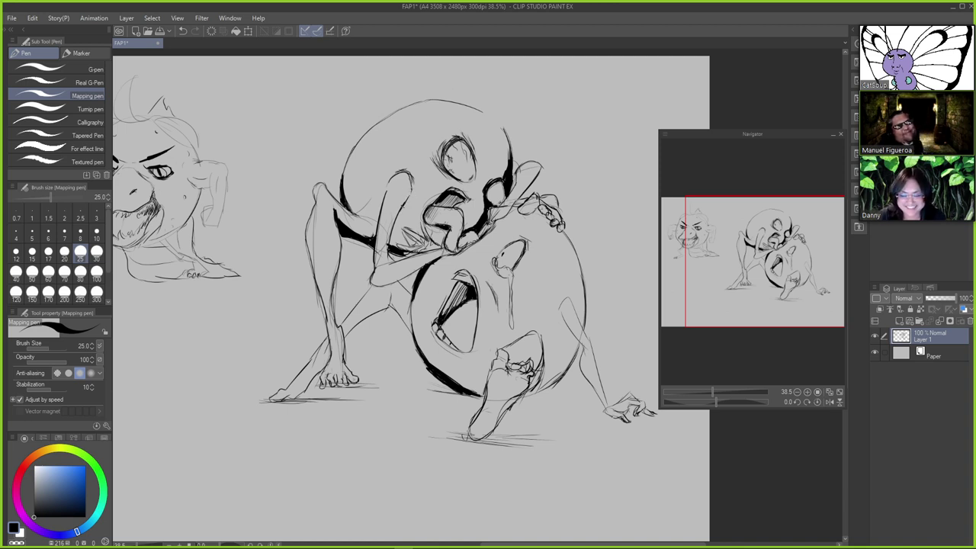
Add black shading to the upper creature's arm and tongue, around the raised foot's toes, and where the rear leg meets the lower ball
{"action": "left_click_drag", "start_coordinate": [399, 212], "coordinate": [394, 224]}
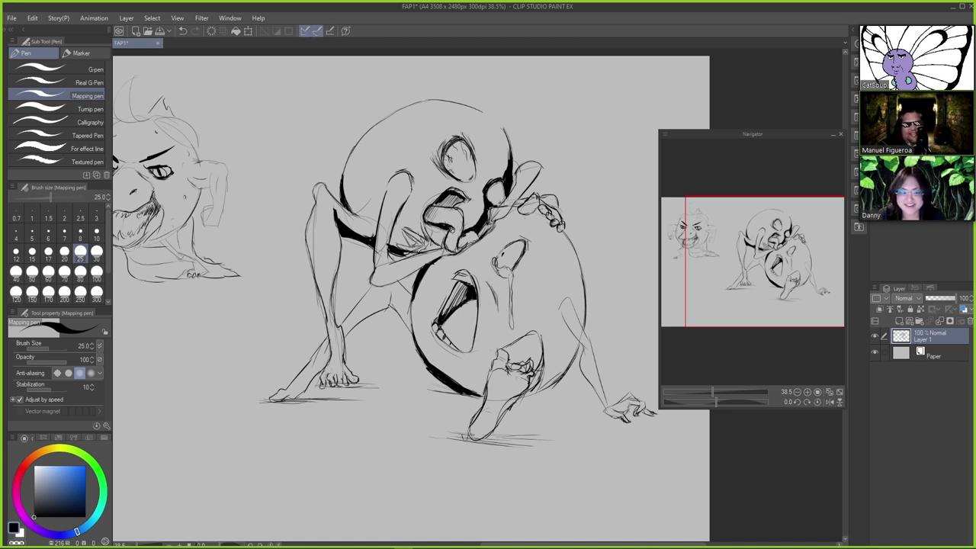
{"action": "left_click_drag", "start_coordinate": [430, 221], "coordinate": [445, 220]}
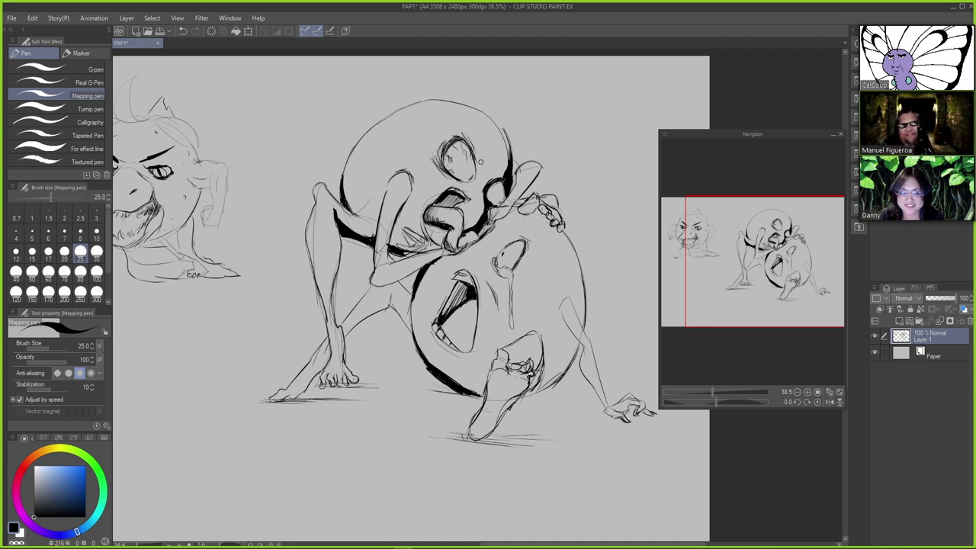
{"action": "mouse_move", "coordinate": [495, 357]}
{"action": "left_mouse_down"}
{"action": "mouse_move", "coordinate": [509, 357]}
{"action": "mouse_move", "coordinate": [494, 373]}
{"action": "mouse_move", "coordinate": [507, 369]}
{"action": "left_mouse_up"}
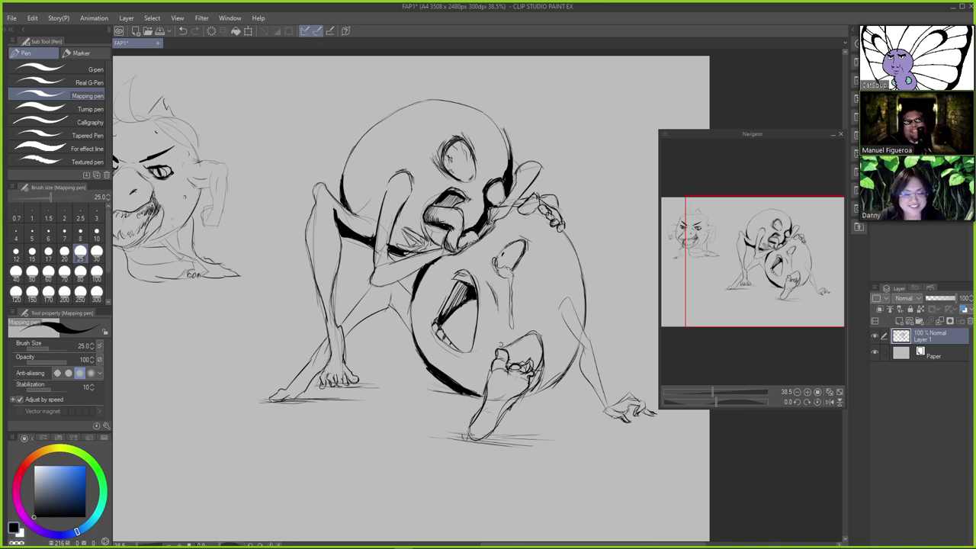
{"action": "mouse_move", "coordinate": [413, 302]}
{"action": "left_mouse_down"}
{"action": "mouse_move", "coordinate": [419, 337]}
{"action": "mouse_move", "coordinate": [410, 322]}
{"action": "mouse_move", "coordinate": [408, 330]}
{"action": "left_mouse_up"}
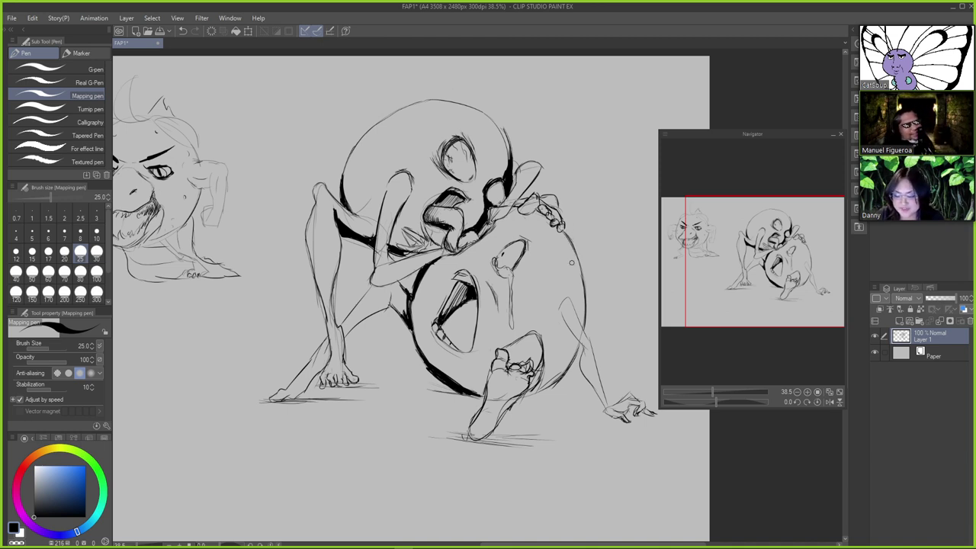
Clean up the upper head's right outline, and strengthen the lower creature's supporting arm and the ground shadow beneath its hand
{"action": "key", "text": "e"}
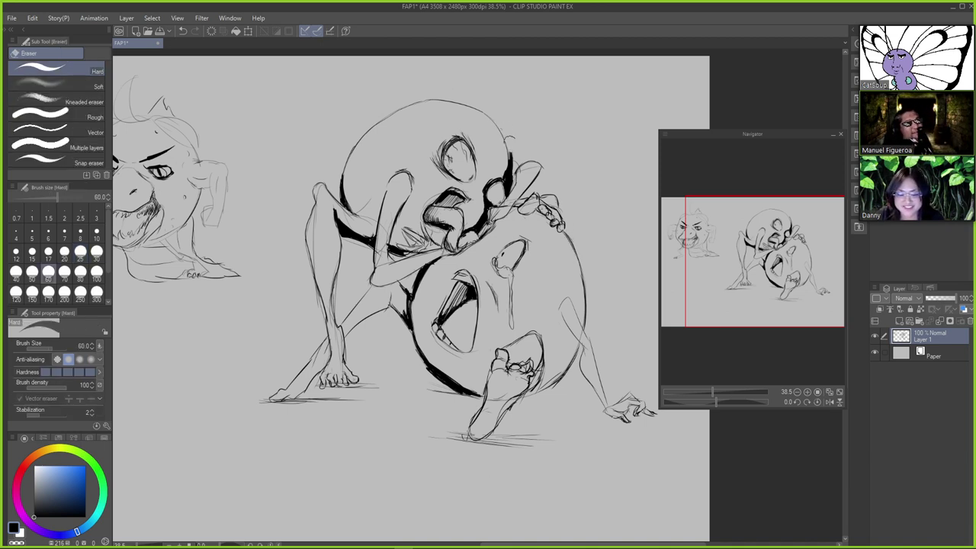
{"action": "key", "text": "p"}
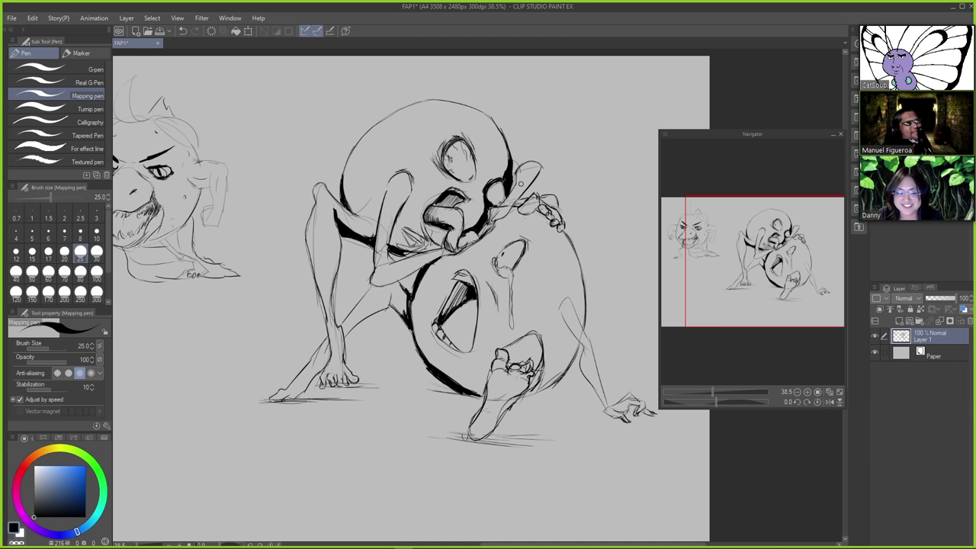
{"action": "mouse_move", "coordinate": [606, 415]}
{"action": "left_mouse_down"}
{"action": "mouse_move", "coordinate": [621, 422]}
{"action": "mouse_move", "coordinate": [613, 413]}
{"action": "left_mouse_up"}
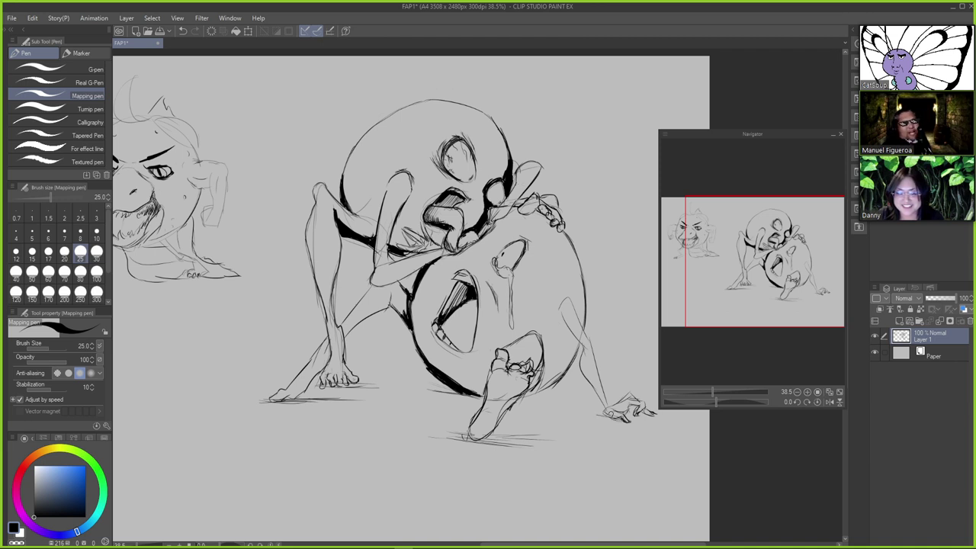
{"action": "mouse_move", "coordinate": [583, 349]}
{"action": "left_mouse_down"}
{"action": "mouse_move", "coordinate": [580, 369]}
{"action": "mouse_move", "coordinate": [598, 392]}
{"action": "left_mouse_up"}
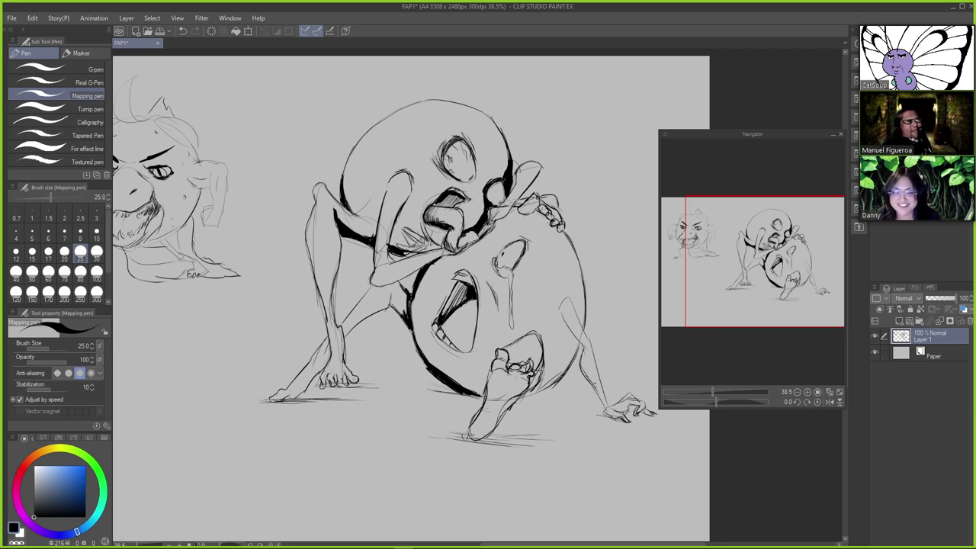
{"action": "left_click_drag", "start_coordinate": [593, 347], "coordinate": [603, 388]}
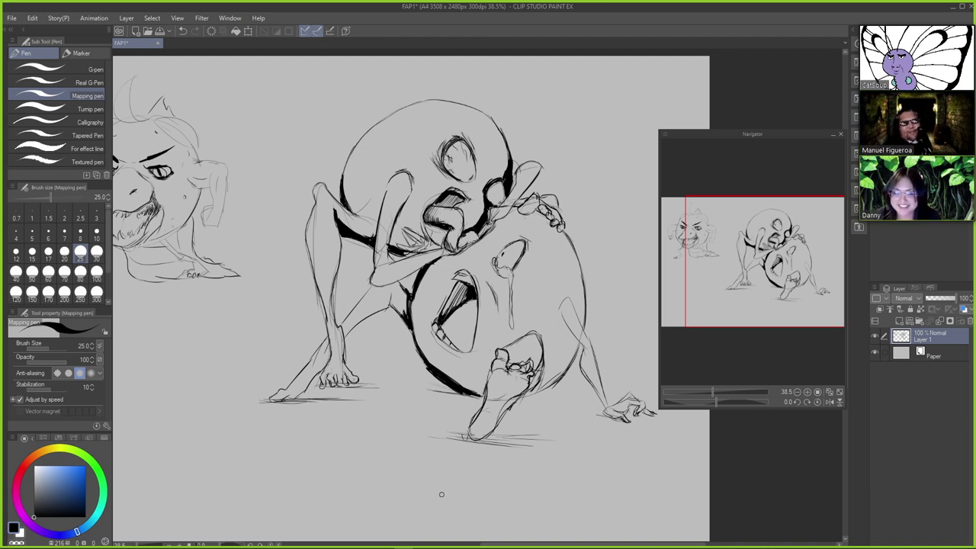
Transform the whole sketch layer to move the drawing upward and slightly to the right on the canvas
{"action": "key", "text": "ctrl+t"}
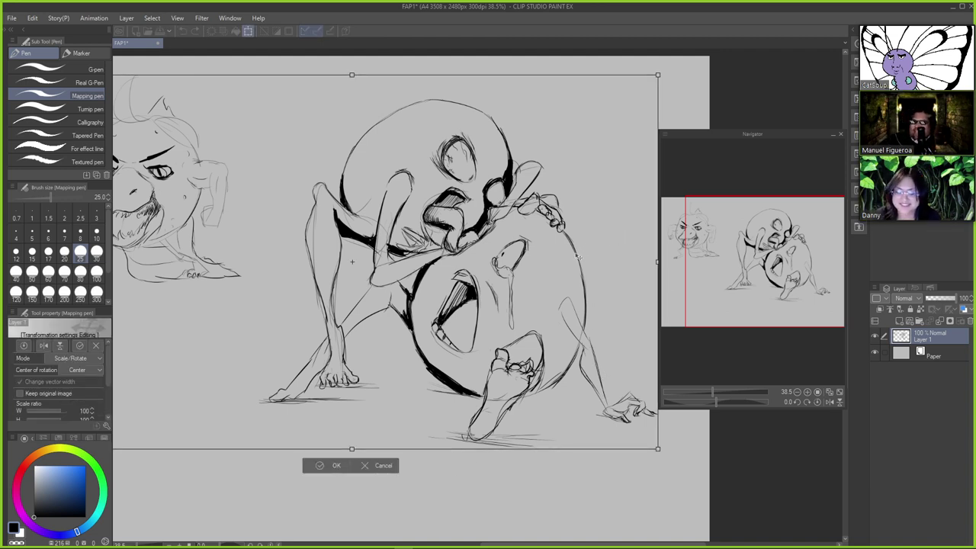
{"action": "left_click_drag", "start_coordinate": [580, 256], "coordinate": [589, 240]}
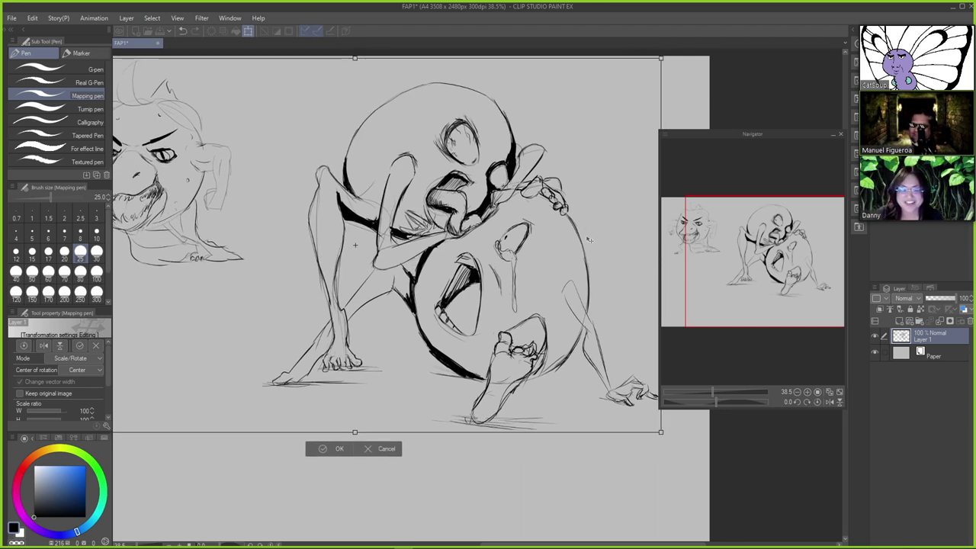
{"action": "key", "text": "Return"}
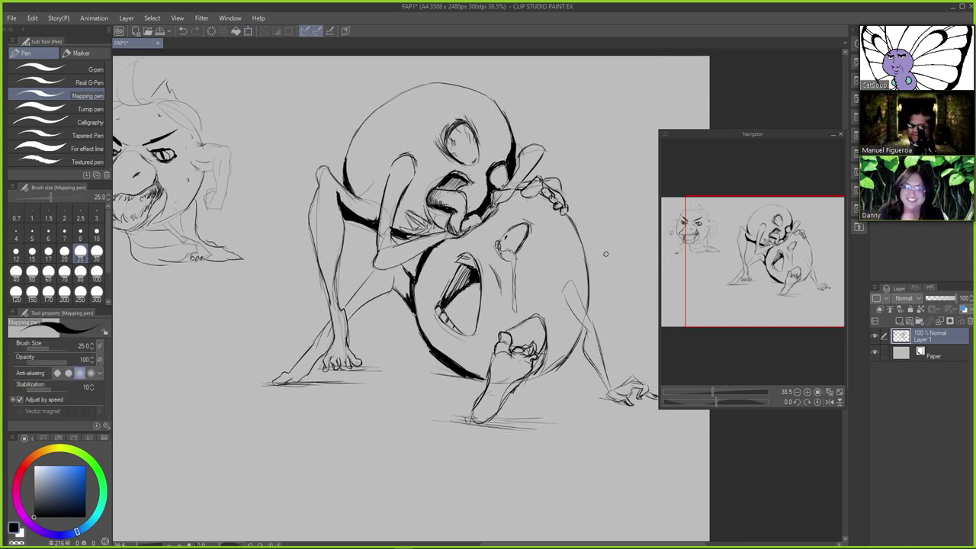
Erase the top outline of the upper creature's head with the Hard eraser
{"action": "key", "text": "e"}
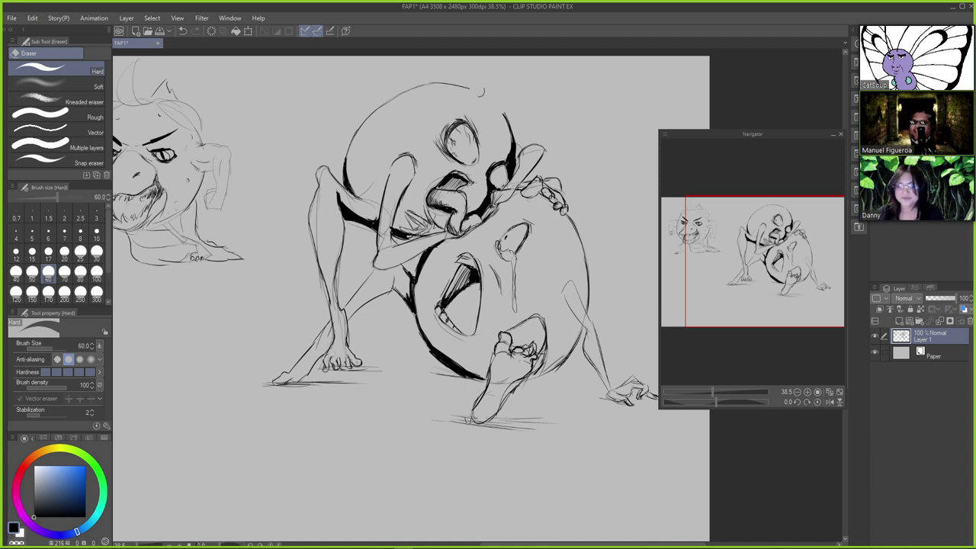
{"action": "left_click_drag", "start_coordinate": [472, 69], "coordinate": [440, 87]}
{"action": "key", "text": "p"}
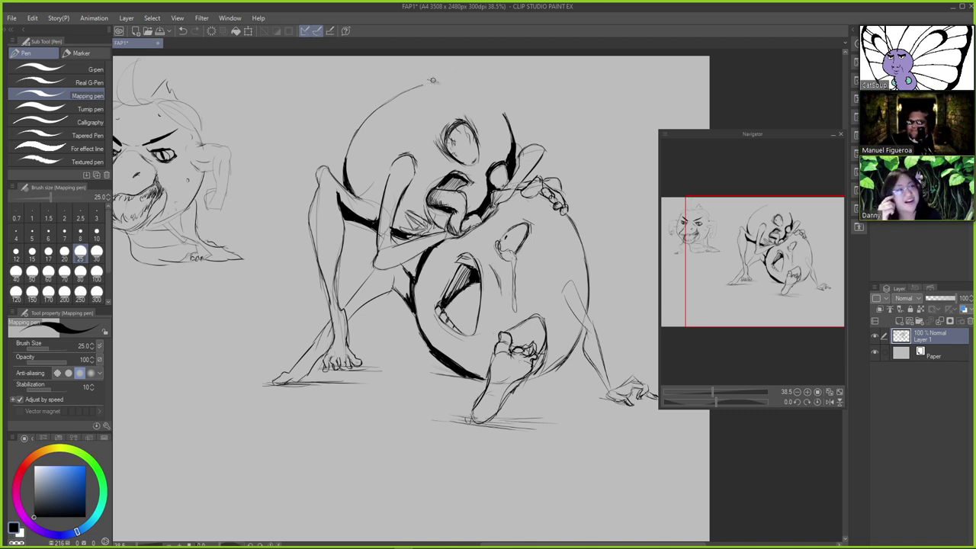
{"action": "left_click_drag", "start_coordinate": [429, 79], "coordinate": [509, 130]}
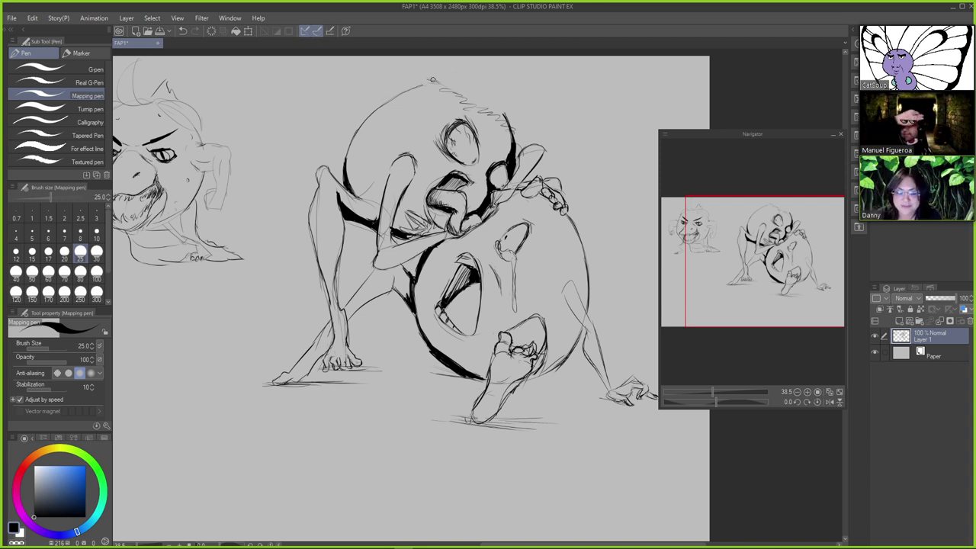
{"action": "mouse_move", "coordinate": [417, 81]}
{"action": "left_mouse_down"}
{"action": "mouse_move", "coordinate": [452, 80]}
{"action": "mouse_move", "coordinate": [484, 105]}
{"action": "left_mouse_up"}
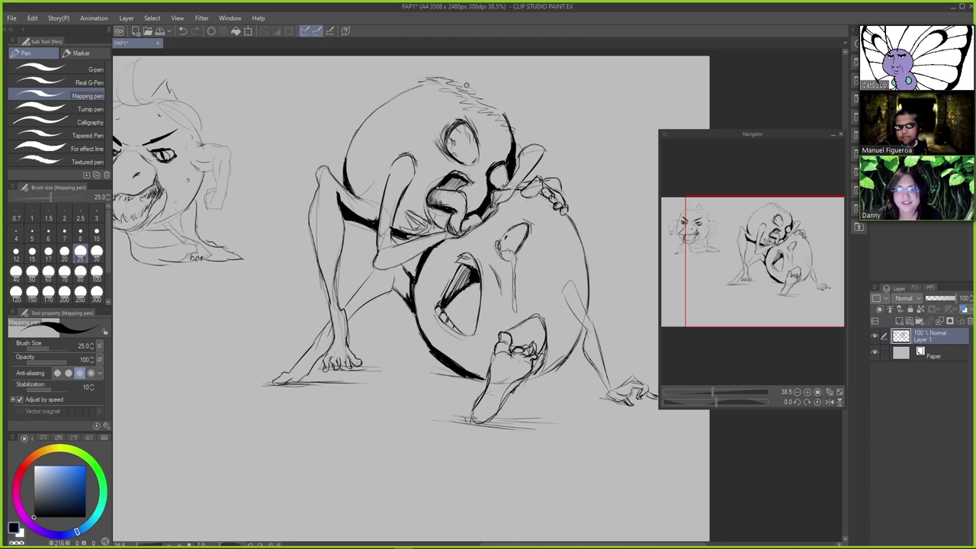
{"action": "key", "text": "ctrl+z"}
{"action": "key", "text": "ctrl+z"}
{"action": "key", "text": "ctrl+z"}
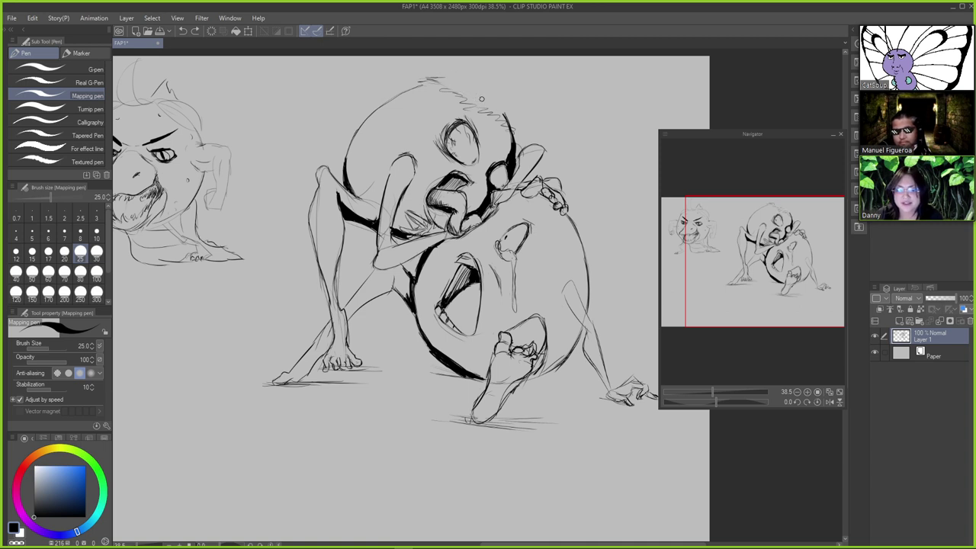
{"action": "key", "text": "ctrl+z"}
{"action": "key", "text": "ctrl+z"}
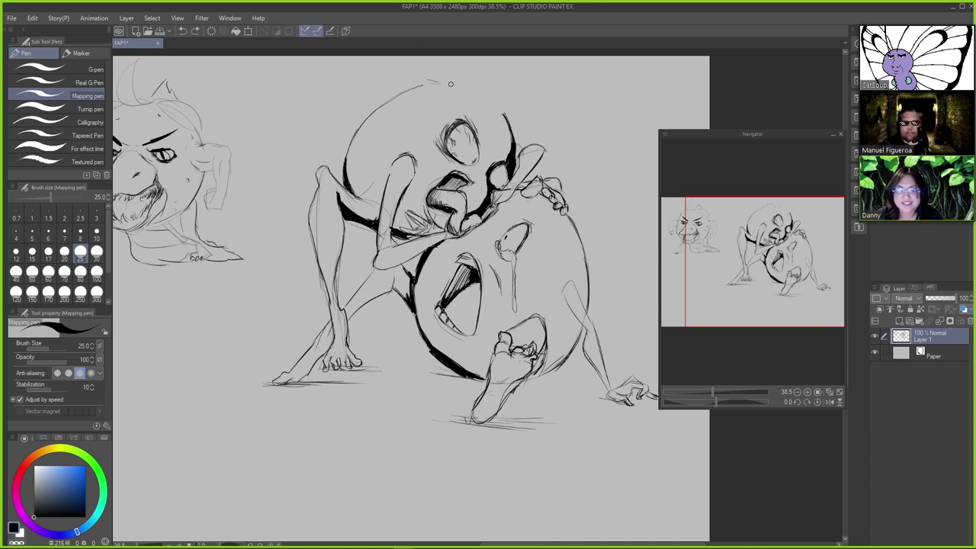
Sketch a thin, curled tuft of hair above the gap in the upper creature's head with the Mapping pen
{"action": "mouse_move", "coordinate": [441, 80]}
{"action": "left_mouse_down"}
{"action": "mouse_move", "coordinate": [464, 68]}
{"action": "mouse_move", "coordinate": [447, 63]}
{"action": "mouse_move", "coordinate": [457, 78]}
{"action": "mouse_move", "coordinate": [446, 64]}
{"action": "mouse_move", "coordinate": [479, 87]}
{"action": "mouse_move", "coordinate": [453, 79]}
{"action": "mouse_move", "coordinate": [480, 100]}
{"action": "left_mouse_up"}
{"action": "key", "text": "ctrl+z"}
{"action": "key", "text": "ctrl+z"}
{"action": "key", "text": "ctrl+z"}
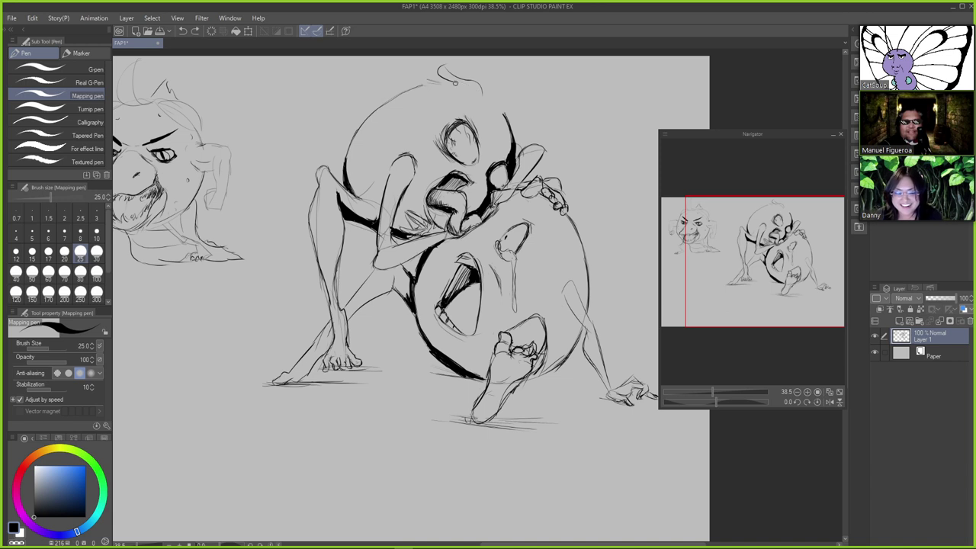
{"action": "key", "text": "ctrl+z"}
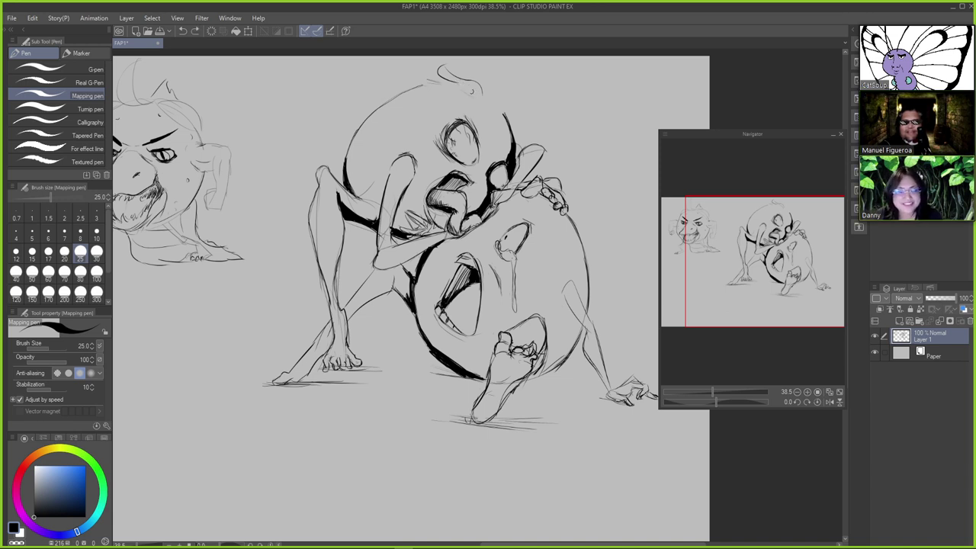
{"action": "left_click_drag", "start_coordinate": [464, 86], "coordinate": [479, 95]}
{"action": "key", "text": "ctrl+z"}
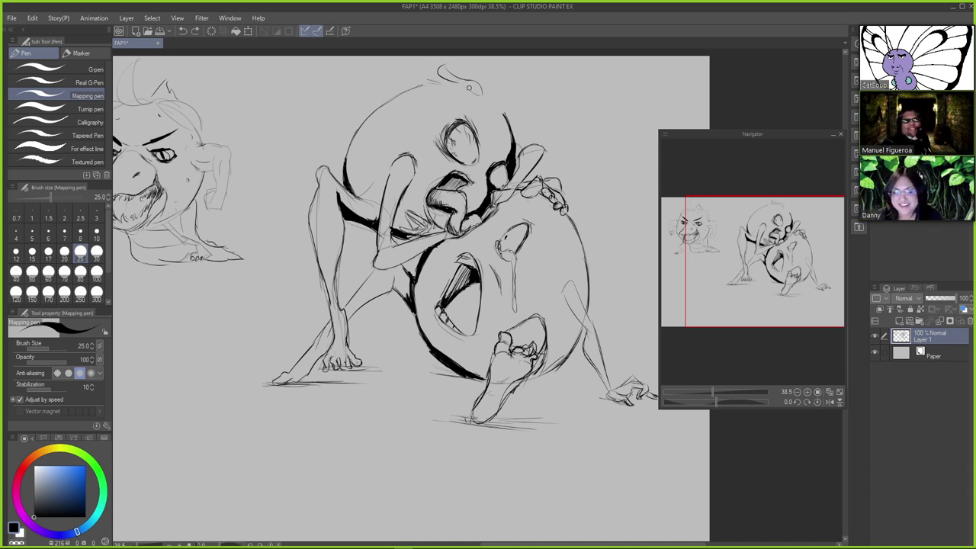
Erase the upper-left stretch of the upper head's outline beside the hair tuft
{"action": "key", "text": "e"}
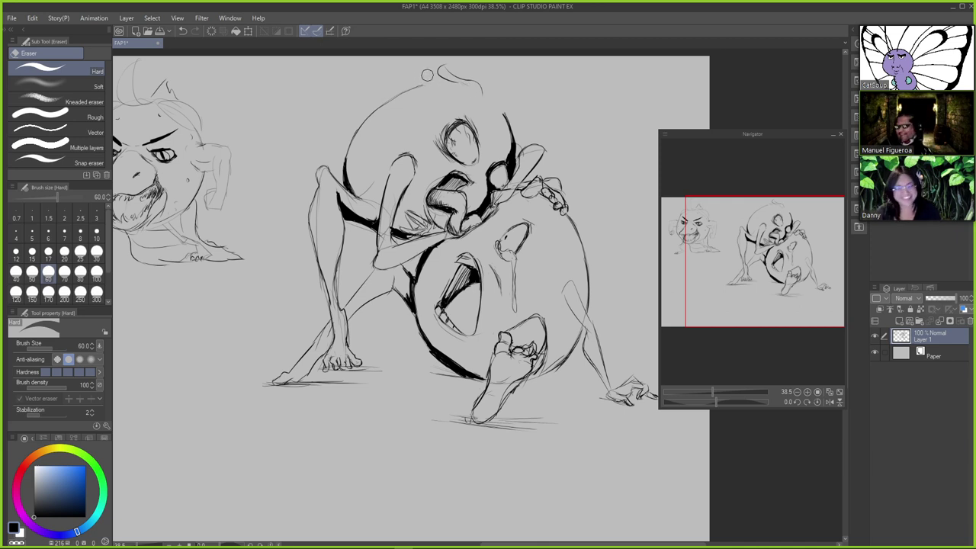
{"action": "key", "text": "p"}
{"action": "key", "text": "e"}
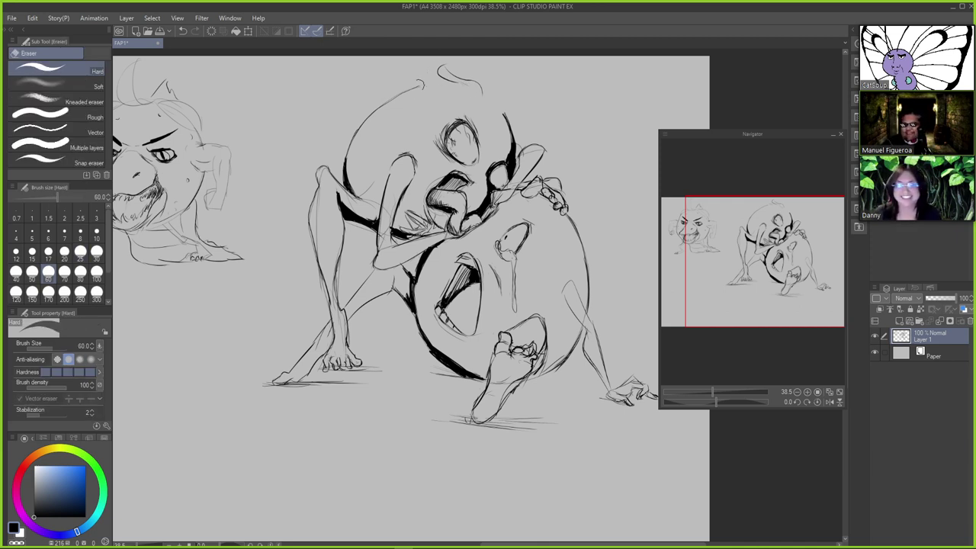
{"action": "left_click_drag", "start_coordinate": [418, 86], "coordinate": [381, 106]}
{"action": "key", "text": "p"}
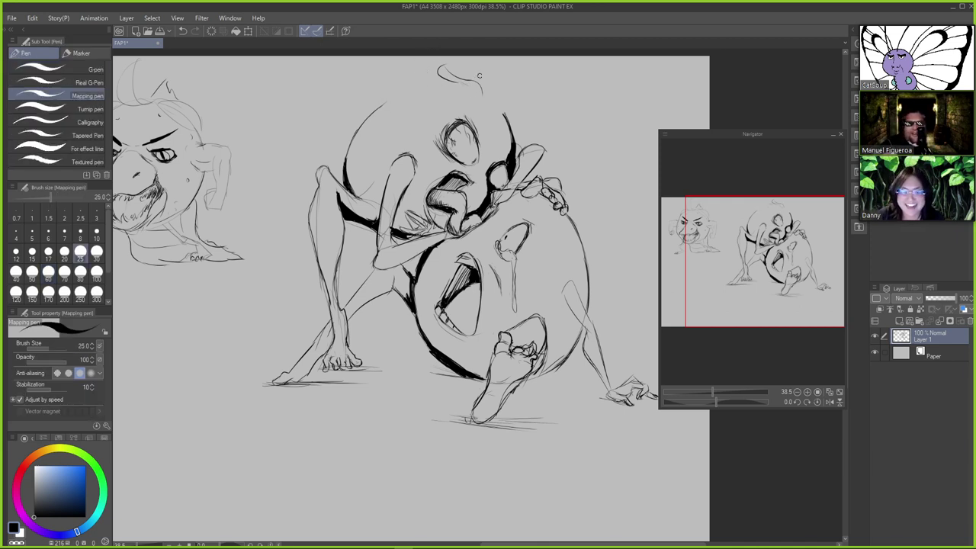
Rework the hair tuft above the upper head into a shorter, rounder curl
{"action": "left_click_drag", "start_coordinate": [451, 81], "coordinate": [418, 86]}
{"action": "key", "text": "ctrl+z"}
{"action": "key", "text": "ctrl+z"}
{"action": "key", "text": "ctrl+z"}
{"action": "key", "text": "ctrl+z"}
{"action": "key", "text": "ctrl+z"}
{"action": "key", "text": "ctrl+z"}
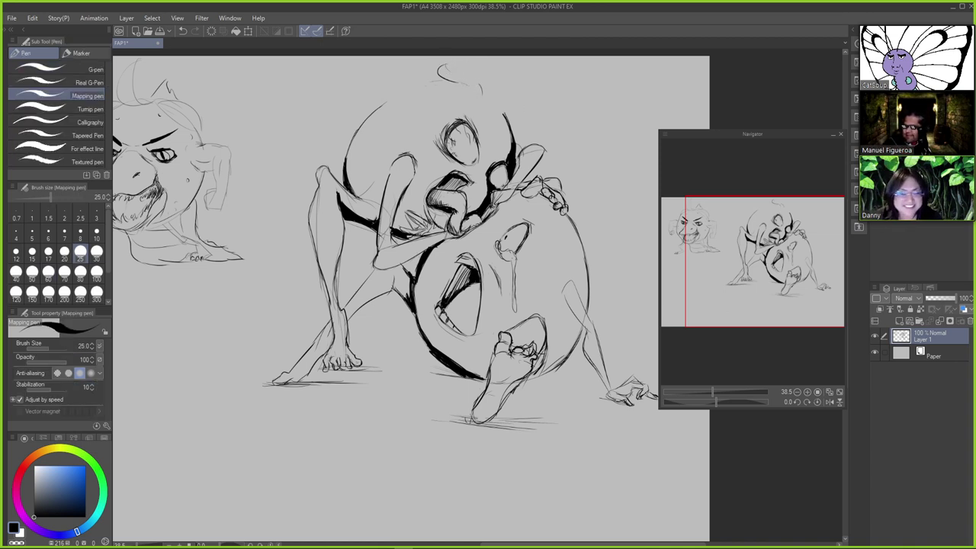
{"action": "key", "text": "ctrl+z"}
{"action": "left_click_drag", "start_coordinate": [445, 64], "coordinate": [468, 84]}
{"action": "key", "text": "ctrl+z"}
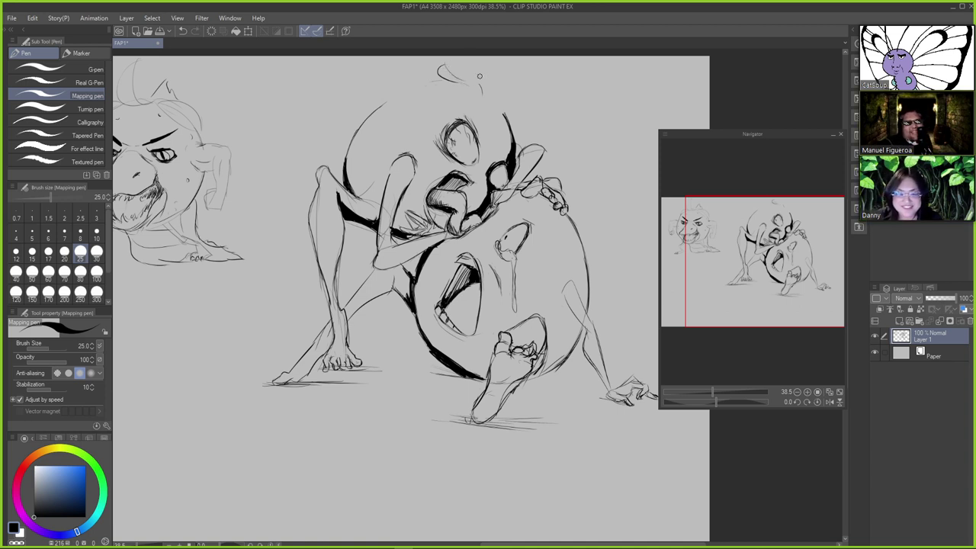
{"action": "key", "text": "ctrl+z"}
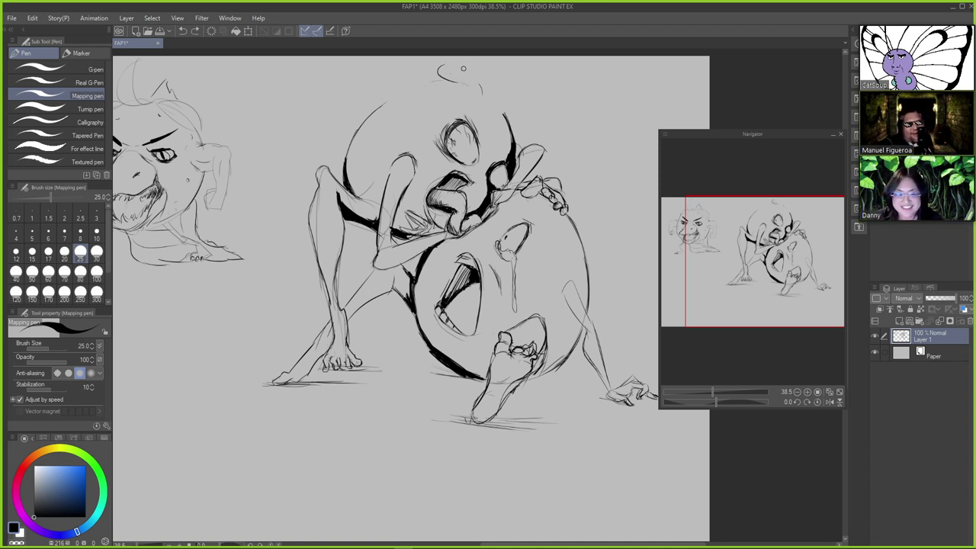
Erase the upper tip of the hair curl and redraw it as a thin hook
{"action": "key", "text": "e"}
{"action": "left_click_drag", "start_coordinate": [440, 66], "coordinate": [449, 64]}
{"action": "key", "text": "p"}
{"action": "key", "text": "ctrl+z"}
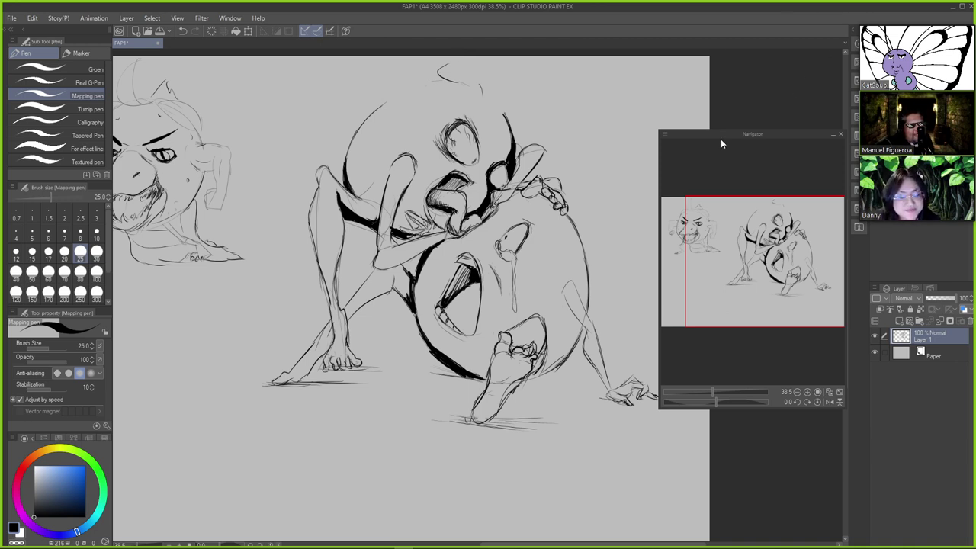
{"action": "key", "text": "e"}
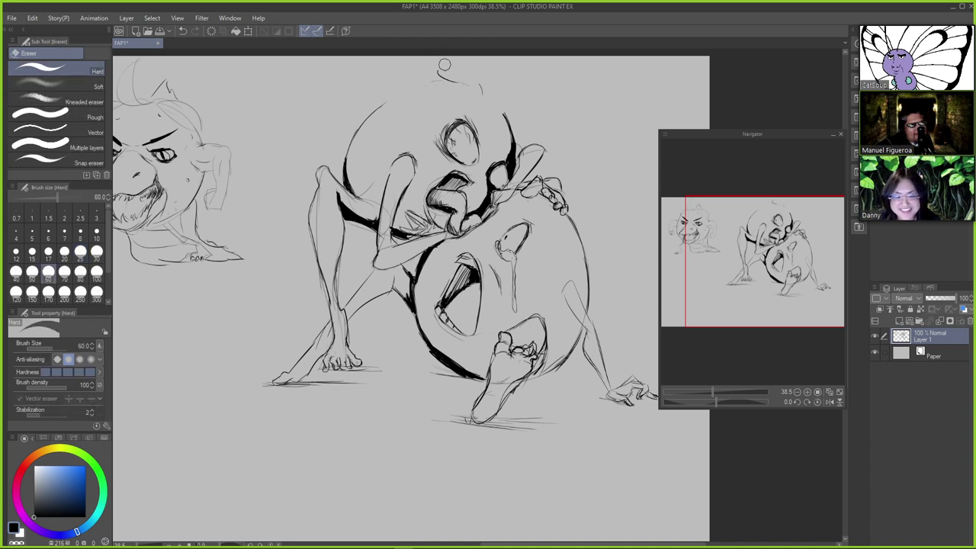
{"action": "key", "text": "p"}
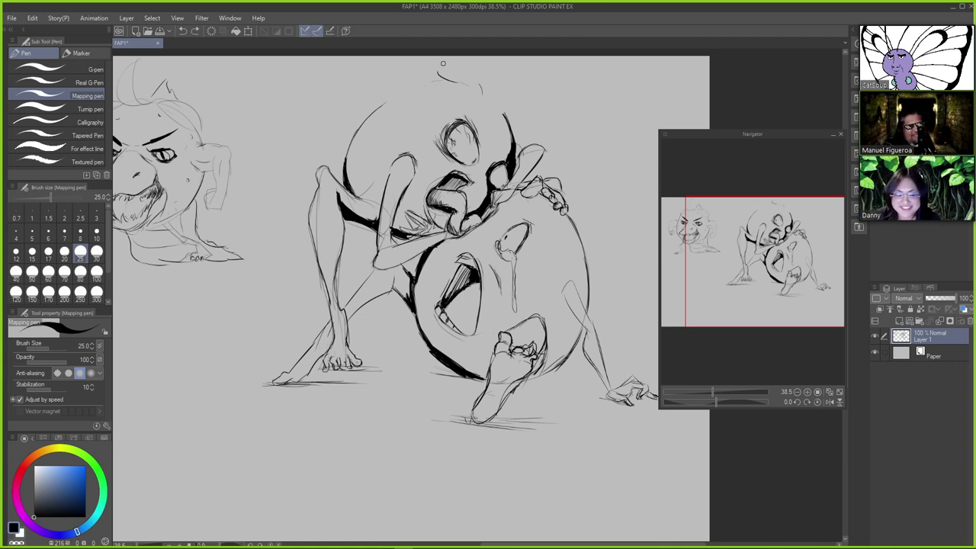
{"action": "left_click_drag", "start_coordinate": [437, 71], "coordinate": [446, 66]}
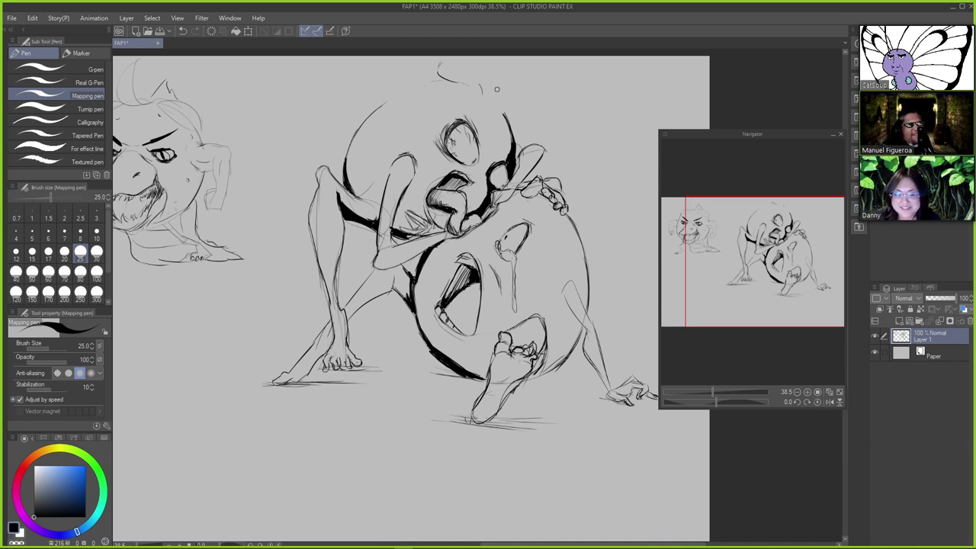
Draw a loose curved strand of hair down the right side of the upper creature's forehead
{"action": "mouse_move", "coordinate": [501, 100]}
{"action": "left_mouse_down"}
{"action": "mouse_move", "coordinate": [521, 142]}
{"action": "mouse_move", "coordinate": [526, 125]}
{"action": "mouse_move", "coordinate": [516, 135]}
{"action": "left_mouse_up"}
{"action": "key", "text": "ctrl+z"}
{"action": "key", "text": "ctrl+z"}
{"action": "key", "text": "ctrl+z"}
{"action": "key", "text": "ctrl+z"}
{"action": "key", "text": "ctrl+z"}
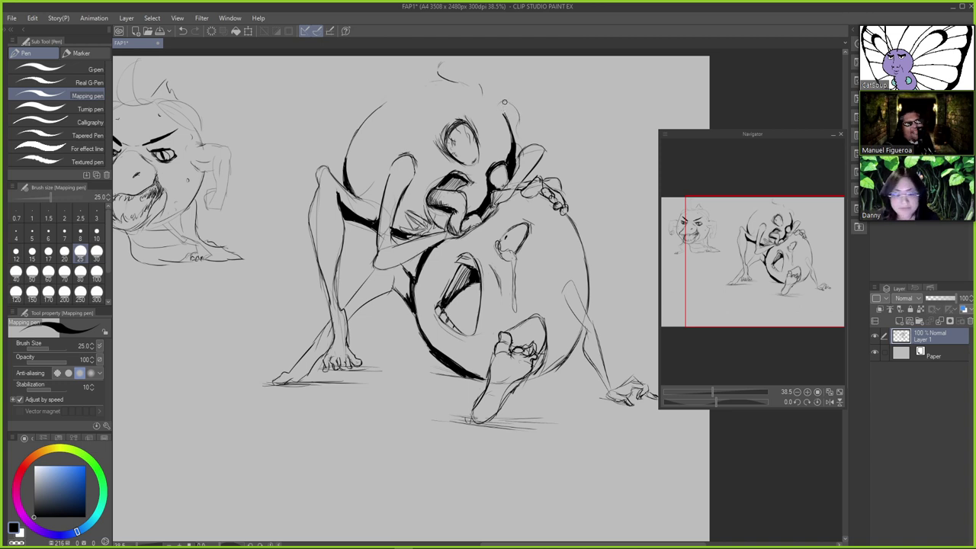
{"action": "key", "text": "ctrl+z"}
Add a wavy hair line linking the curl at the top to the strand on the right side of the head
{"action": "mouse_move", "coordinate": [489, 90]}
{"action": "left_mouse_down"}
{"action": "mouse_move", "coordinate": [524, 101]}
{"action": "mouse_move", "coordinate": [513, 93]}
{"action": "mouse_move", "coordinate": [516, 120]}
{"action": "mouse_move", "coordinate": [524, 98]}
{"action": "mouse_move", "coordinate": [497, 73]}
{"action": "mouse_move", "coordinate": [489, 96]}
{"action": "mouse_move", "coordinate": [489, 77]}
{"action": "mouse_move", "coordinate": [454, 68]}
{"action": "left_mouse_up"}
{"action": "key", "text": "ctrl+z"}
{"action": "key", "text": "ctrl+z"}
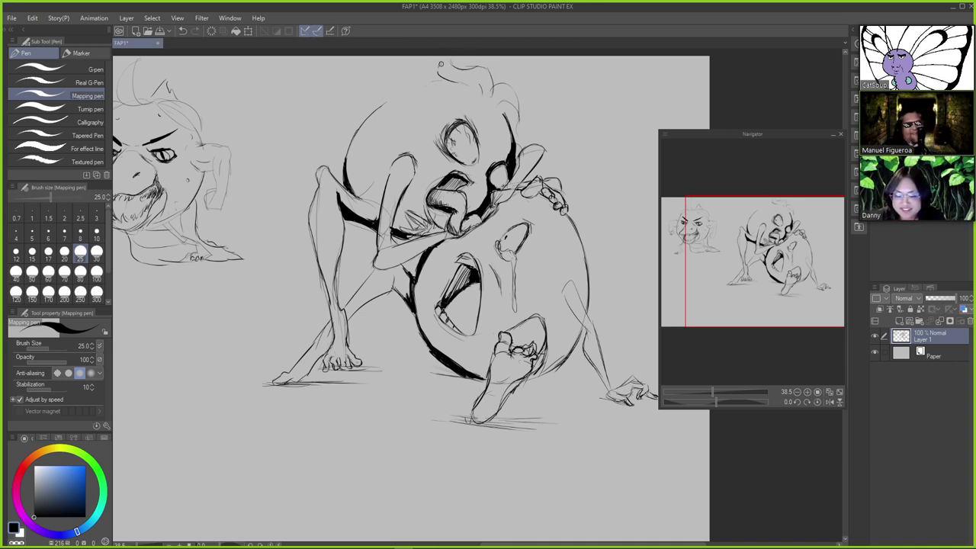
{"action": "key", "text": "ctrl+z"}
Strengthen the hooked tip of the hair curl with heavier strokes
{"action": "mouse_move", "coordinate": [440, 66]}
{"action": "left_mouse_down"}
{"action": "mouse_move", "coordinate": [411, 62]}
{"action": "mouse_move", "coordinate": [433, 66]}
{"action": "mouse_move", "coordinate": [419, 54]}
{"action": "mouse_move", "coordinate": [437, 74]}
{"action": "left_mouse_up"}
{"action": "key", "text": "ctrl+z"}
{"action": "key", "text": "ctrl+z"}
{"action": "key", "text": "ctrl+z"}
{"action": "key", "text": "ctrl+z"}
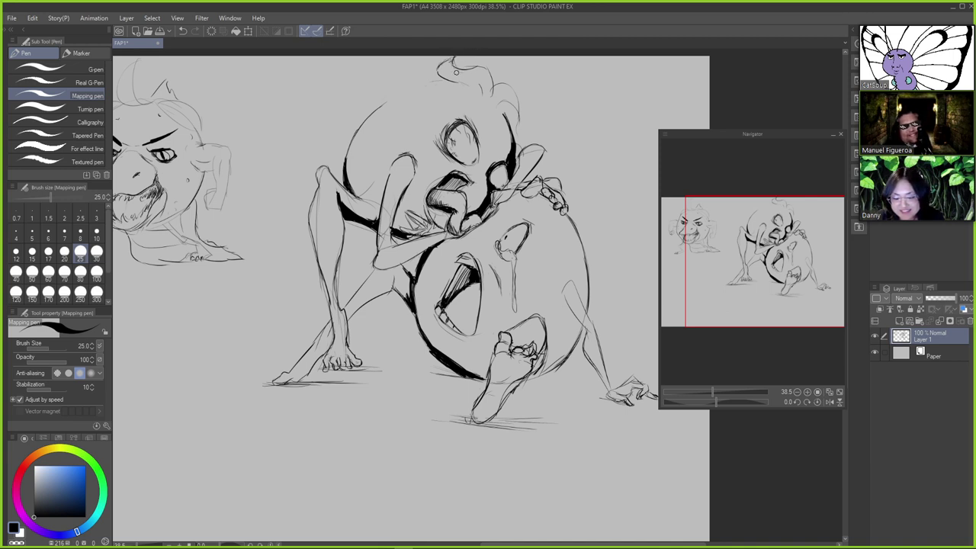
Erase the middle of the wavy hair line and extend the base of the curl with short strokes
{"action": "mouse_move", "coordinate": [453, 81]}
{"action": "left_mouse_down"}
{"action": "mouse_move", "coordinate": [471, 68]}
{"action": "mouse_move", "coordinate": [493, 76]}
{"action": "mouse_move", "coordinate": [470, 81]}
{"action": "left_mouse_up"}
{"action": "key", "text": "ctrl+z"}
{"action": "key", "text": "ctrl+z"}
{"action": "key", "text": "e"}
{"action": "key", "text": "p"}
{"action": "key", "text": "ctrl+z"}
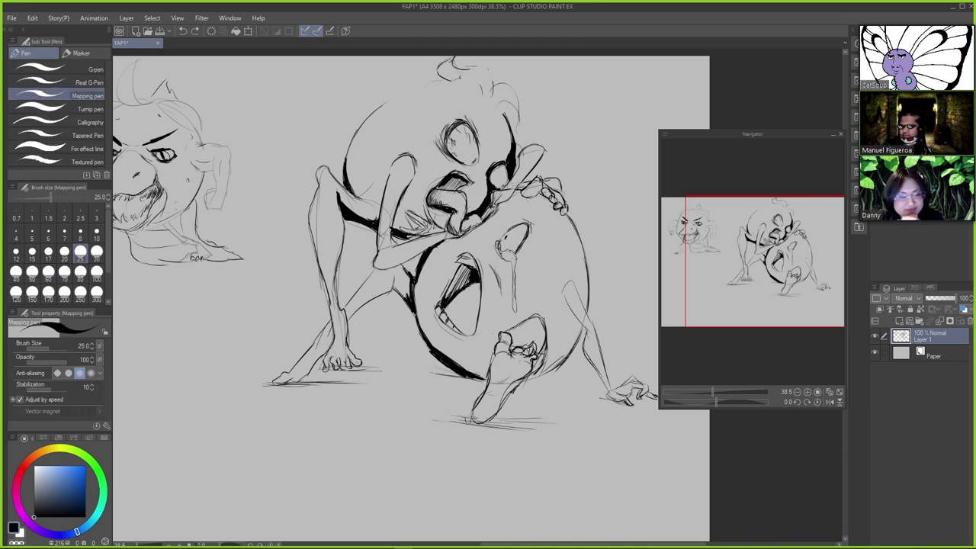
{"action": "left_click", "coordinate": [481, 68]}
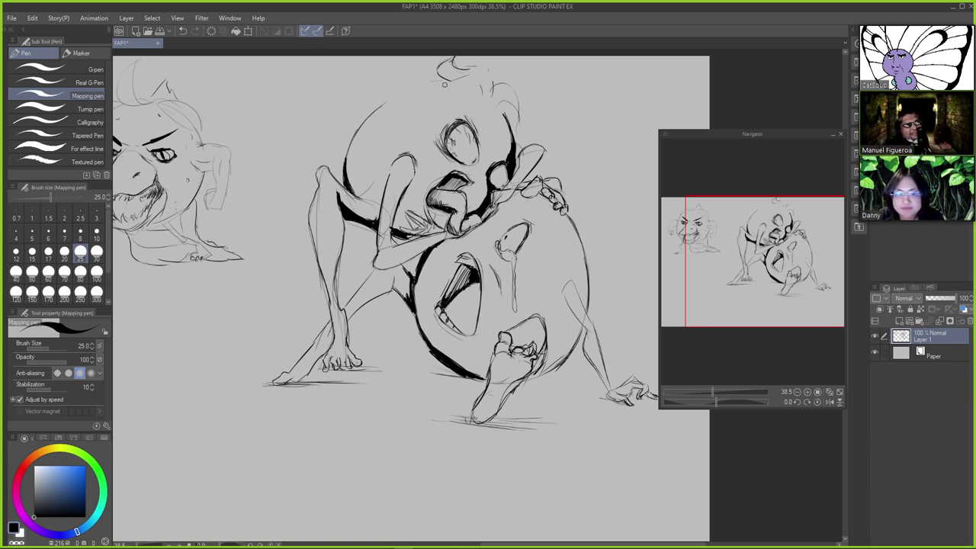
{"action": "key", "text": "ctrl+z"}
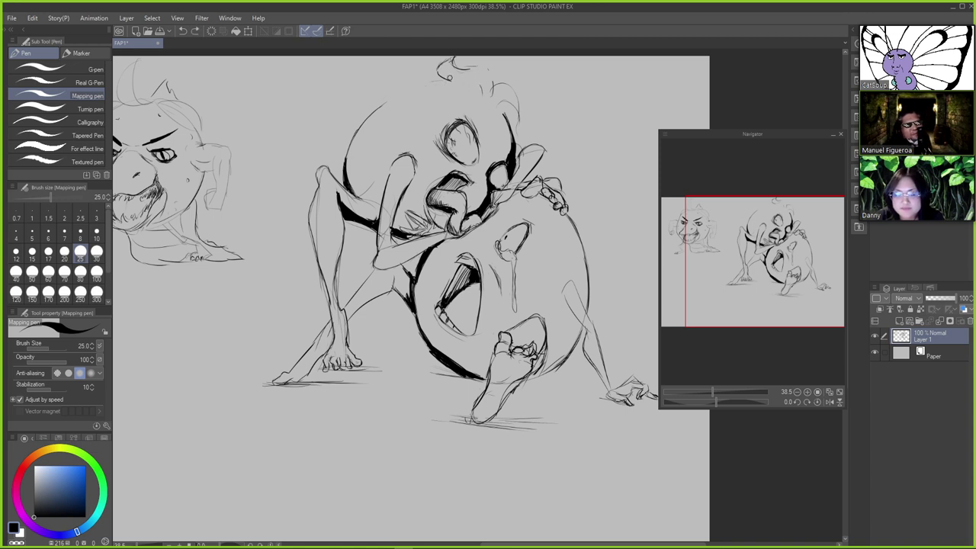
Draw hair strands from the curl across the forehead and down the right side of the upper head
{"action": "left_click_drag", "start_coordinate": [450, 78], "coordinate": [479, 82]}
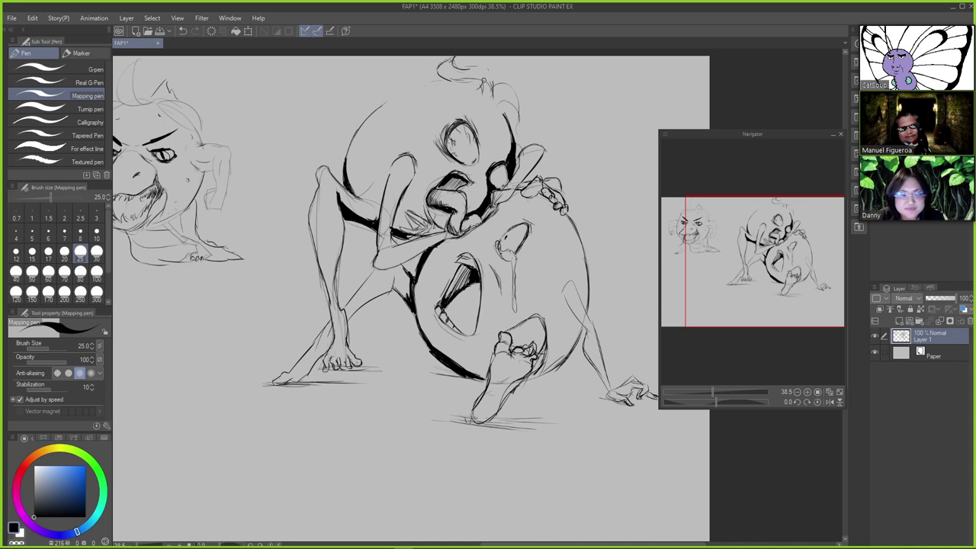
{"action": "key", "text": "ctrl+z"}
{"action": "left_click_drag", "start_coordinate": [480, 80], "coordinate": [506, 136]}
{"action": "key", "text": "ctrl+z"}
{"action": "key", "text": "ctrl+z"}
{"action": "mouse_move", "coordinate": [491, 100]}
{"action": "left_mouse_down"}
{"action": "mouse_move", "coordinate": [508, 124]}
{"action": "mouse_move", "coordinate": [506, 110]}
{"action": "mouse_move", "coordinate": [496, 151]}
{"action": "left_mouse_up"}
{"action": "key", "text": "ctrl+z"}
{"action": "key", "text": "ctrl+z"}
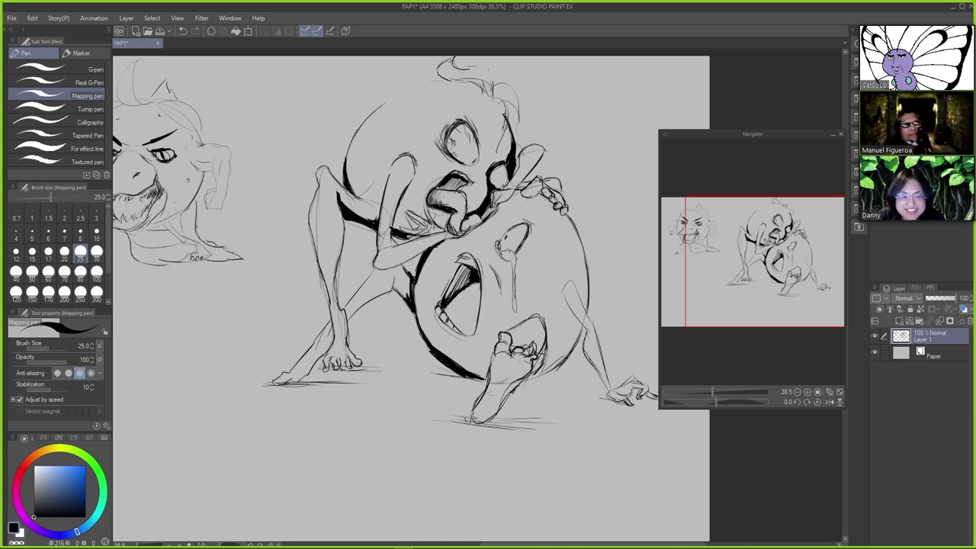
{"action": "key", "text": "ctrl+z"}
Reinforce the hair strands where they meet the upper head's thick right outline
{"action": "mouse_move", "coordinate": [508, 116]}
{"action": "left_mouse_down"}
{"action": "mouse_move", "coordinate": [501, 159]}
{"action": "mouse_move", "coordinate": [513, 134]}
{"action": "left_mouse_up"}
{"action": "key", "text": "ctrl+z"}
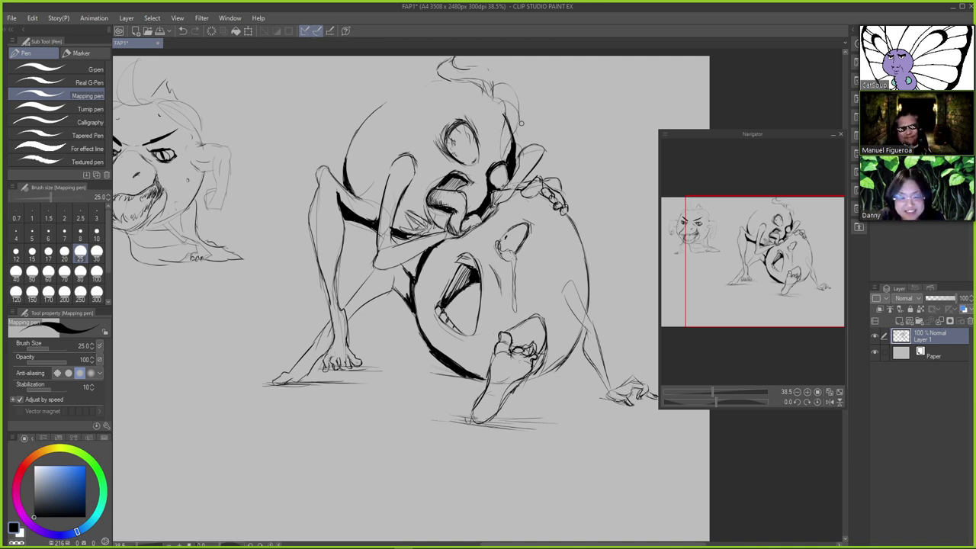
{"action": "mouse_move", "coordinate": [497, 94]}
{"action": "left_mouse_down"}
{"action": "mouse_move", "coordinate": [521, 119]}
{"action": "mouse_move", "coordinate": [507, 145]}
{"action": "left_mouse_up"}
{"action": "key", "text": "ctrl+z"}
Add flowing locks of hair sweeping to the right above the upper creature's head
{"action": "mouse_move", "coordinate": [471, 67]}
{"action": "left_mouse_down"}
{"action": "mouse_move", "coordinate": [503, 63]}
{"action": "mouse_move", "coordinate": [493, 73]}
{"action": "mouse_move", "coordinate": [526, 72]}
{"action": "left_mouse_up"}
{"action": "key", "text": "ctrl+z"}
{"action": "key", "text": "ctrl+z"}
{"action": "key", "text": "ctrl+z"}
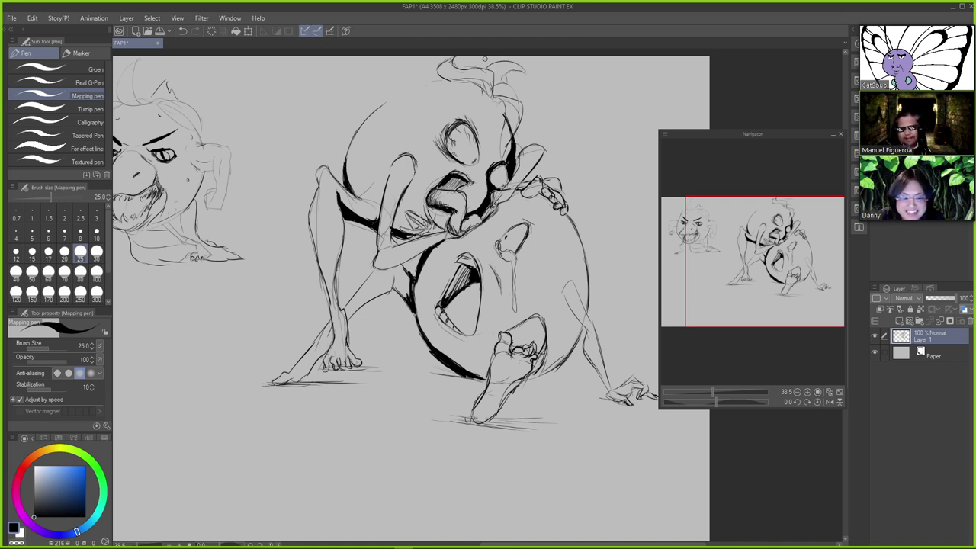
{"action": "key", "text": "ctrl+z"}
Fill in the hair at the crown and draw an outline joining it to the upper head's left contour
{"action": "mouse_move", "coordinate": [489, 65]}
{"action": "left_mouse_down"}
{"action": "mouse_move", "coordinate": [467, 58]}
{"action": "mouse_move", "coordinate": [380, 108]}
{"action": "left_mouse_up"}
{"action": "key", "text": "ctrl+z"}
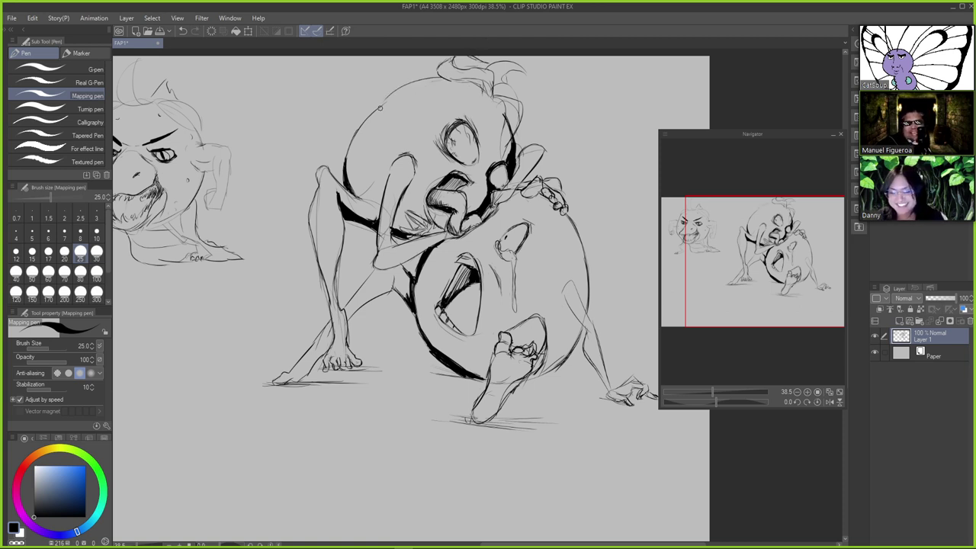
{"action": "key", "text": "ctrl+z"}
{"action": "left_click_drag", "start_coordinate": [446, 78], "coordinate": [365, 112]}
{"action": "key", "text": "ctrl+z"}
Erase the upper head's left contour, redraw it closer in with the Mapping pen, and scatter small texture marks across the head
{"action": "key", "text": "e"}
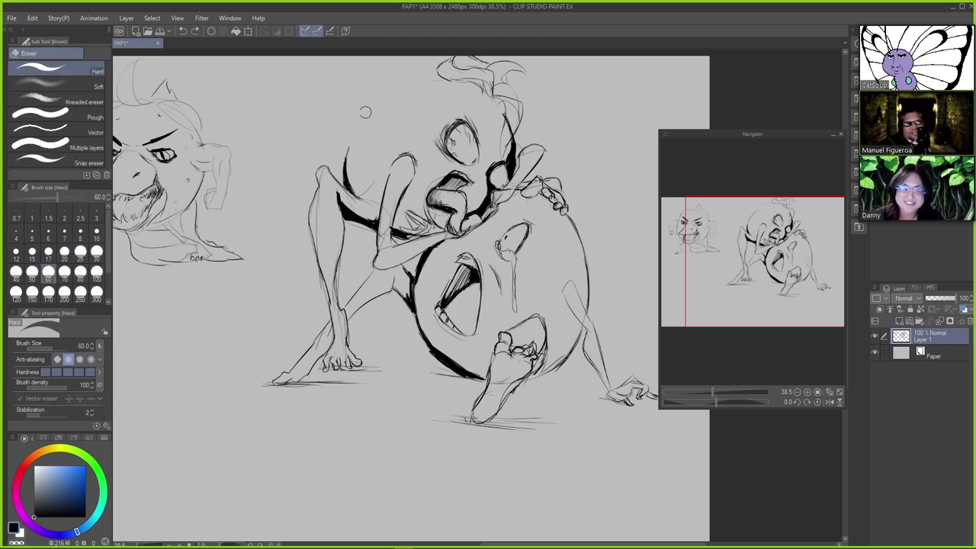
{"action": "key", "text": "p"}
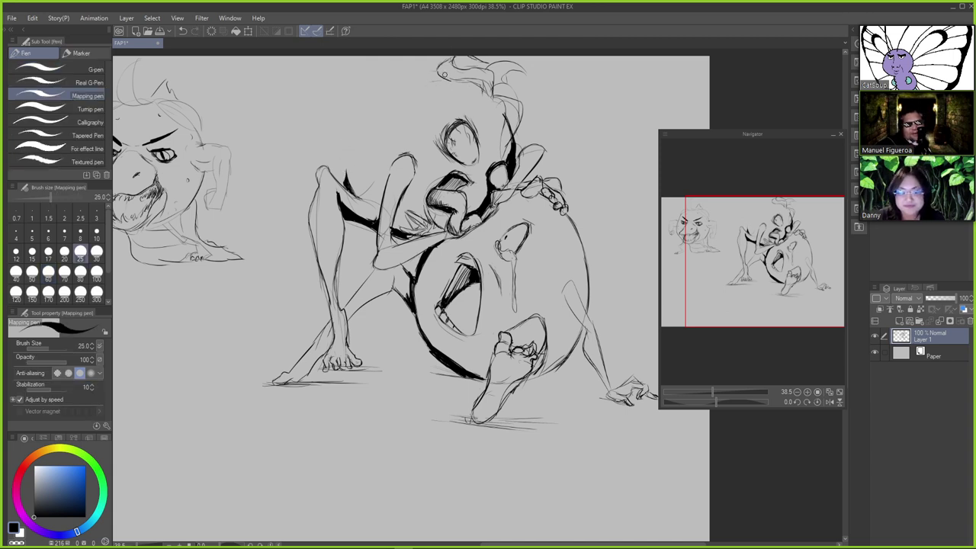
{"action": "mouse_move", "coordinate": [444, 74]}
{"action": "left_mouse_down"}
{"action": "mouse_move", "coordinate": [384, 93]}
{"action": "mouse_move", "coordinate": [379, 107]}
{"action": "mouse_move", "coordinate": [391, 85]}
{"action": "mouse_move", "coordinate": [359, 149]}
{"action": "left_mouse_up"}
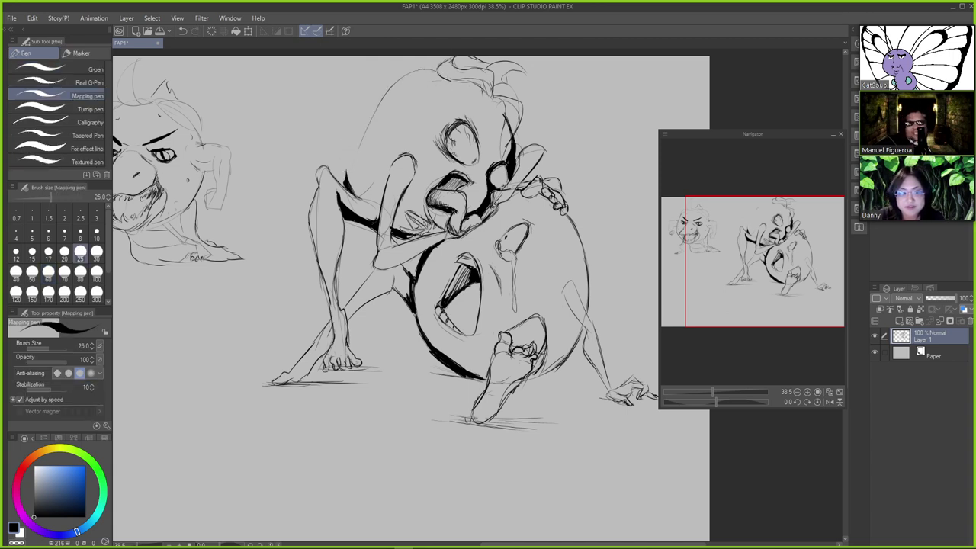
{"action": "key", "text": "ctrl+z"}
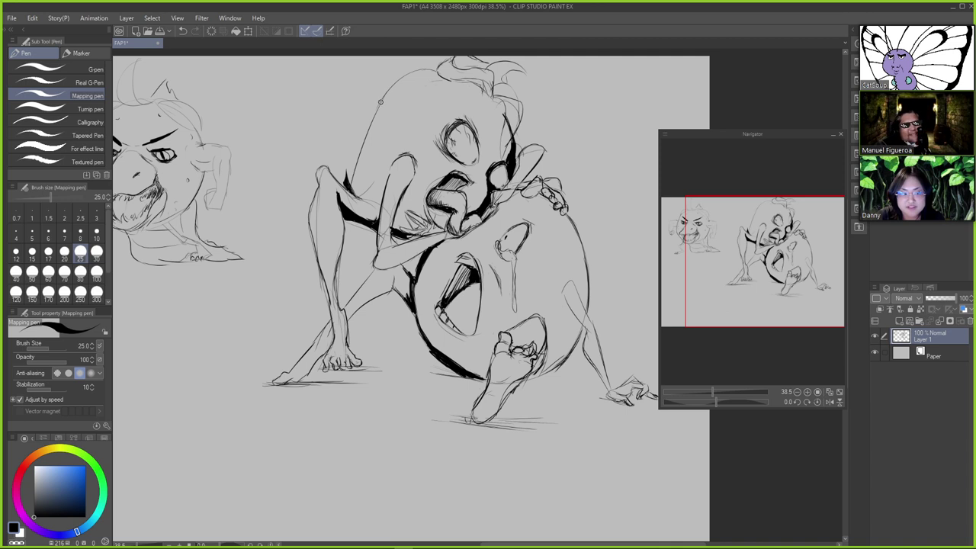
{"action": "key", "text": "e"}
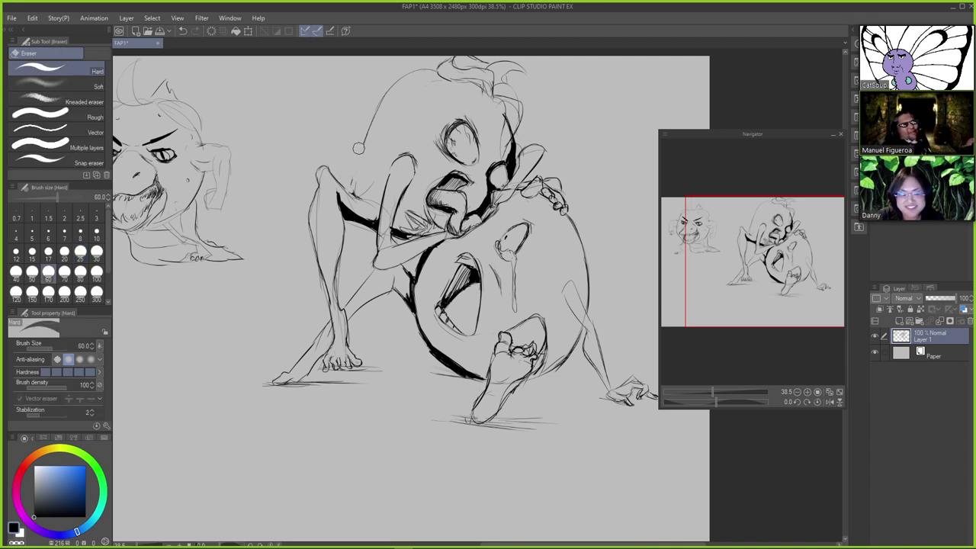
{"action": "key", "text": "p"}
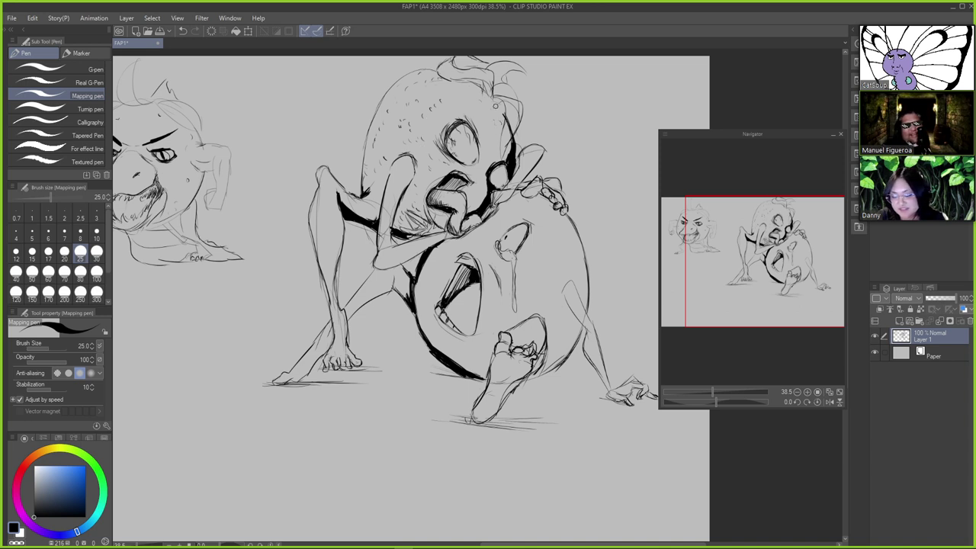
Thicken the dark shadow along the upper head's hairline, from below the crown to the right side of the head
{"action": "mouse_move", "coordinate": [483, 88]}
{"action": "left_mouse_down"}
{"action": "mouse_move", "coordinate": [460, 82]}
{"action": "mouse_move", "coordinate": [490, 93]}
{"action": "mouse_move", "coordinate": [484, 88]}
{"action": "left_mouse_up"}
{"action": "key", "text": "ctrl+z"}
{"action": "key", "text": "ctrl+z"}
{"action": "key", "text": "e"}
{"action": "key", "text": "p"}
{"action": "left_click_drag", "start_coordinate": [490, 83], "coordinate": [486, 94]}
{"action": "mouse_move", "coordinate": [492, 83]}
{"action": "left_mouse_down"}
{"action": "mouse_move", "coordinate": [483, 99]}
{"action": "mouse_move", "coordinate": [496, 113]}
{"action": "mouse_move", "coordinate": [495, 104]}
{"action": "left_mouse_up"}
{"action": "mouse_move", "coordinate": [509, 100]}
{"action": "left_mouse_down"}
{"action": "mouse_move", "coordinate": [501, 114]}
{"action": "mouse_move", "coordinate": [500, 106]}
{"action": "left_mouse_up"}
{"action": "left_click_drag", "start_coordinate": [506, 93], "coordinate": [500, 100]}
{"action": "mouse_move", "coordinate": [515, 95]}
{"action": "left_mouse_down"}
{"action": "mouse_move", "coordinate": [500, 109]}
{"action": "mouse_move", "coordinate": [507, 112]}
{"action": "left_mouse_up"}
{"action": "left_click_drag", "start_coordinate": [518, 99], "coordinate": [509, 106]}
Hatch the narrow area between the hairline and the upper head's right contour with vertical strokes
{"action": "mouse_move", "coordinate": [518, 96]}
{"action": "left_mouse_down"}
{"action": "mouse_move", "coordinate": [513, 111]}
{"action": "mouse_move", "coordinate": [506, 105]}
{"action": "left_mouse_up"}
{"action": "mouse_move", "coordinate": [512, 93]}
{"action": "left_mouse_down"}
{"action": "mouse_move", "coordinate": [500, 100]}
{"action": "mouse_move", "coordinate": [507, 119]}
{"action": "left_mouse_up"}
{"action": "left_click_drag", "start_coordinate": [508, 100], "coordinate": [508, 124]}
{"action": "left_click_drag", "start_coordinate": [509, 104], "coordinate": [509, 124]}
{"action": "left_click_drag", "start_coordinate": [512, 102], "coordinate": [510, 128]}
{"action": "left_click_drag", "start_coordinate": [515, 104], "coordinate": [513, 136]}
Darken the underside of the hair curl at the upper head's crown
{"action": "mouse_move", "coordinate": [456, 70]}
{"action": "left_mouse_down"}
{"action": "mouse_move", "coordinate": [443, 79]}
{"action": "mouse_move", "coordinate": [457, 78]}
{"action": "left_mouse_up"}
{"action": "key", "text": "ctrl+z"}
{"action": "left_click_drag", "start_coordinate": [444, 72], "coordinate": [461, 78]}
{"action": "left_click_drag", "start_coordinate": [444, 74], "coordinate": [458, 74]}
{"action": "left_click_drag", "start_coordinate": [460, 78], "coordinate": [467, 72]}
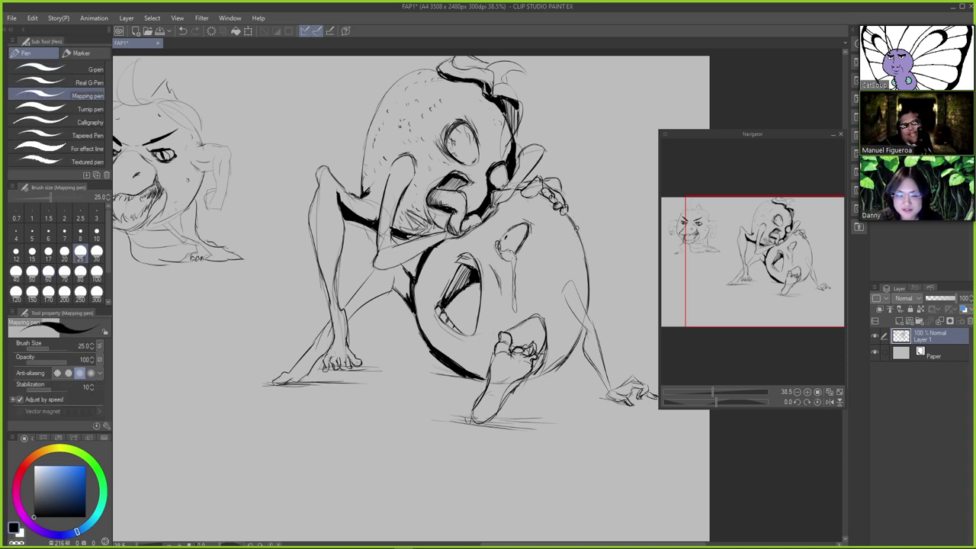
Erase the lower body's right contour and redraw its upper part in a wider curve from the gripping hand
{"action": "key", "text": "e"}
{"action": "left_click_drag", "start_coordinate": [573, 221], "coordinate": [592, 298]}
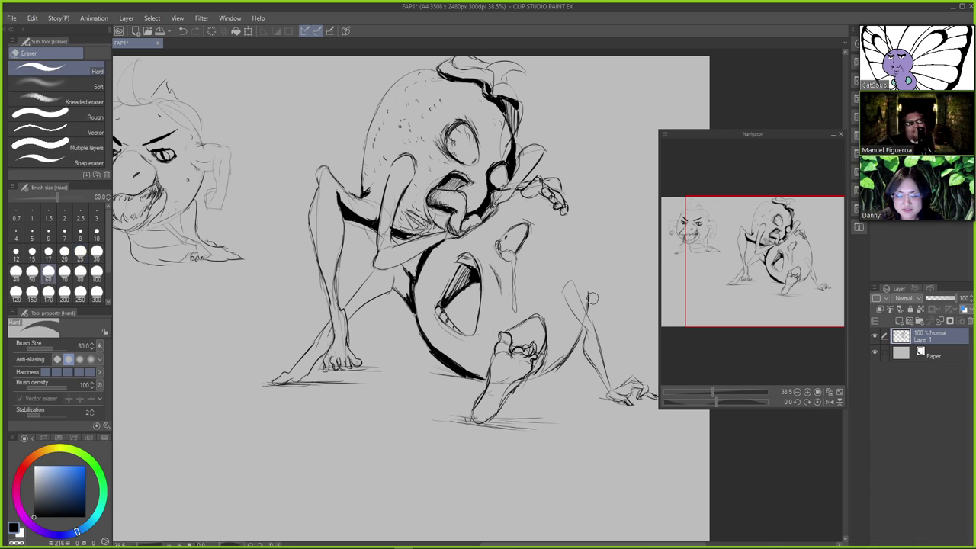
{"action": "key", "text": "p"}
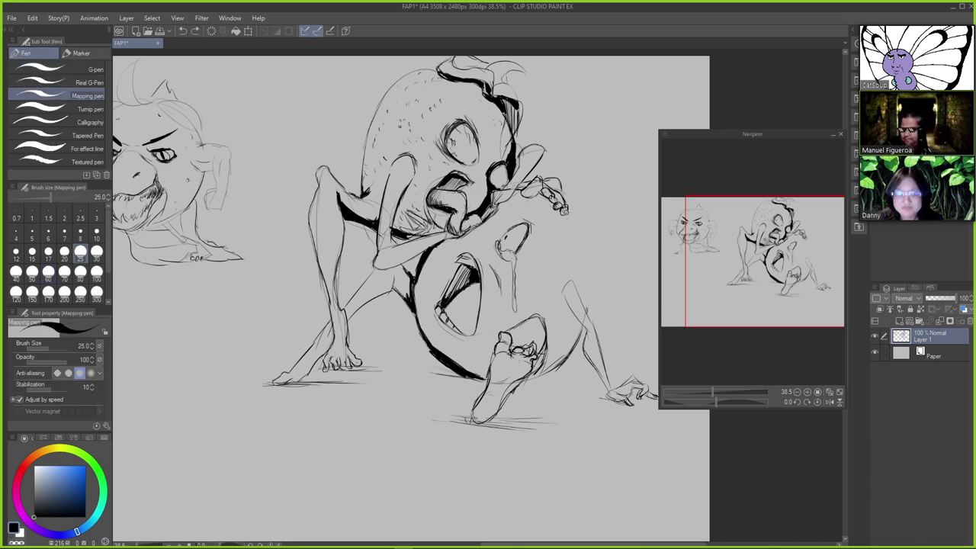
{"action": "key", "text": "ctrl+z"}
{"action": "left_click_drag", "start_coordinate": [565, 210], "coordinate": [594, 260]}
{"action": "key", "text": "ctrl+z"}
{"action": "key", "text": "ctrl+z"}
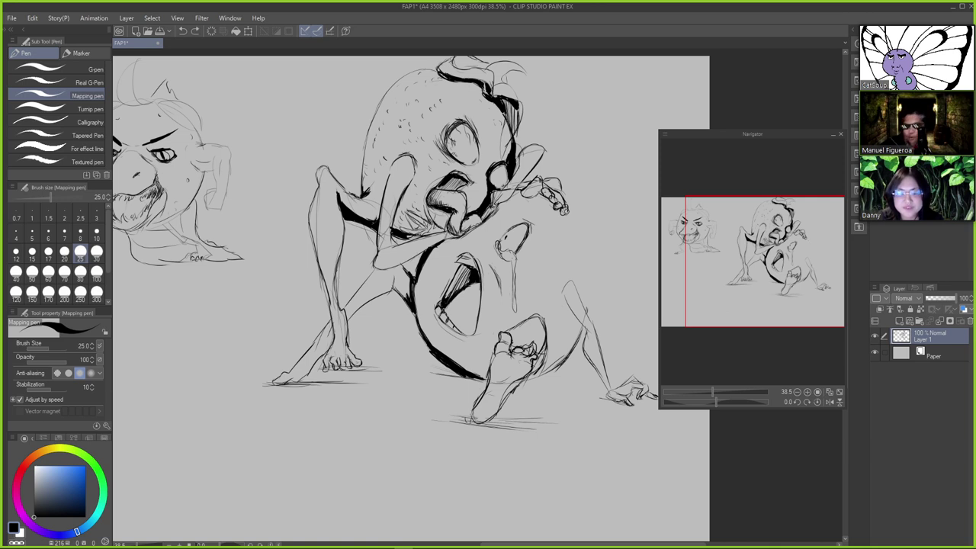
{"action": "key", "text": "ctrl+z"}
{"action": "key", "text": "ctrl+y"}
{"action": "key", "text": "ctrl+z"}
{"action": "key", "text": "ctrl+z"}
{"action": "left_click_drag", "start_coordinate": [568, 211], "coordinate": [594, 270]}
{"action": "key", "text": "ctrl+z"}
{"action": "key", "text": "ctrl+y"}
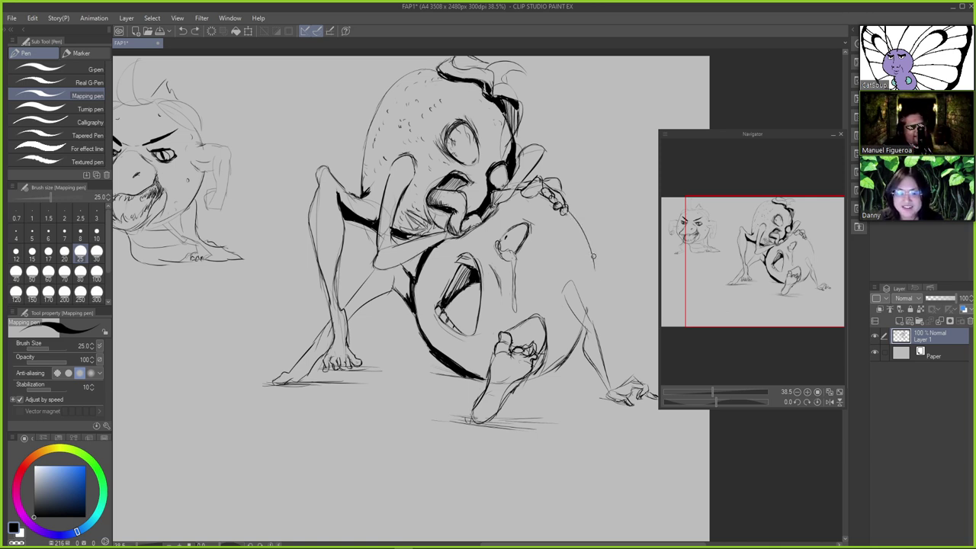
Continue the lower body's wider right contour down to the arm and erase the outline overlapping the arm
{"action": "key", "text": "ctrl+z"}
{"action": "key", "text": "ctrl+y"}
{"action": "key", "text": "ctrl+z"}
{"action": "key", "text": "ctrl+y"}
{"action": "key", "text": "ctrl+z"}
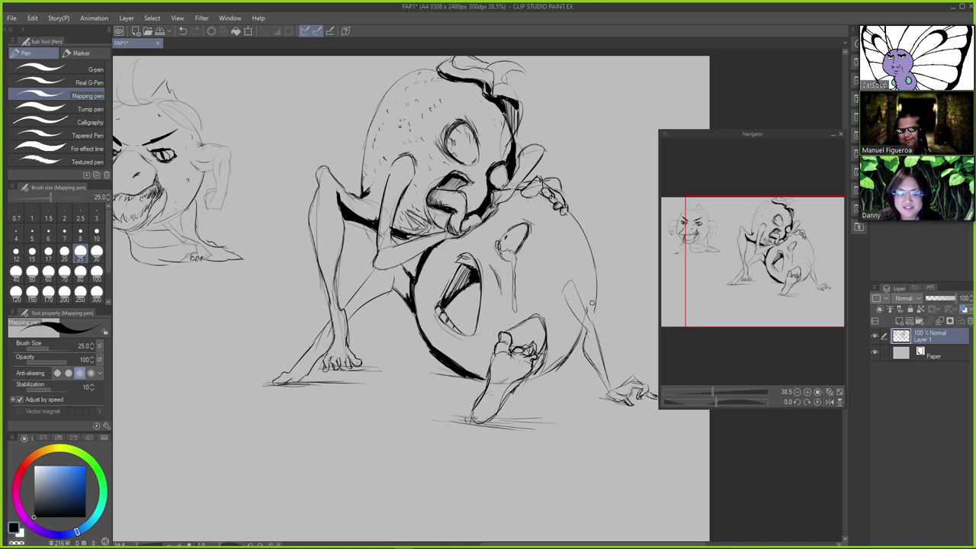
{"action": "key", "text": "ctrl+y"}
{"action": "key", "text": "ctrl+z"}
{"action": "key", "text": "ctrl+z"}
{"action": "key", "text": "ctrl+y"}
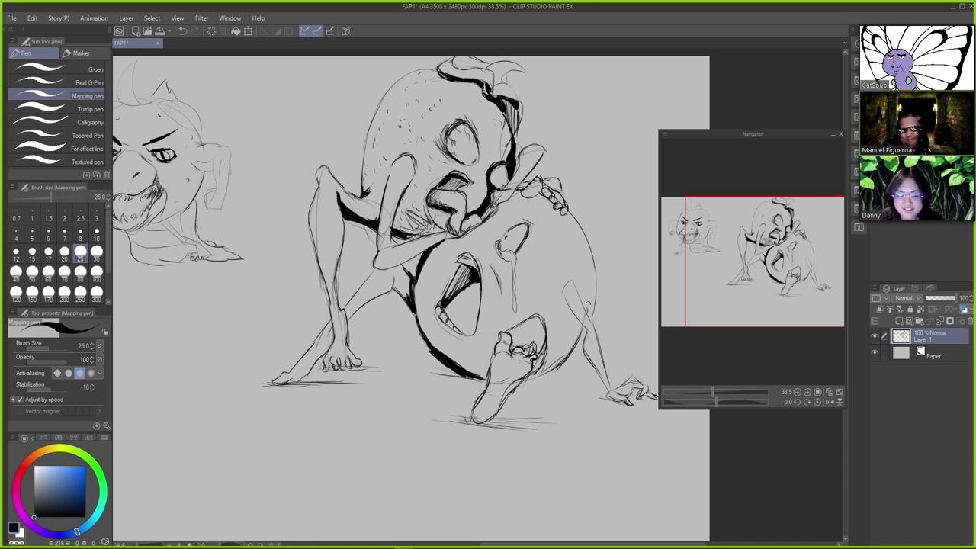
{"action": "key", "text": "e"}
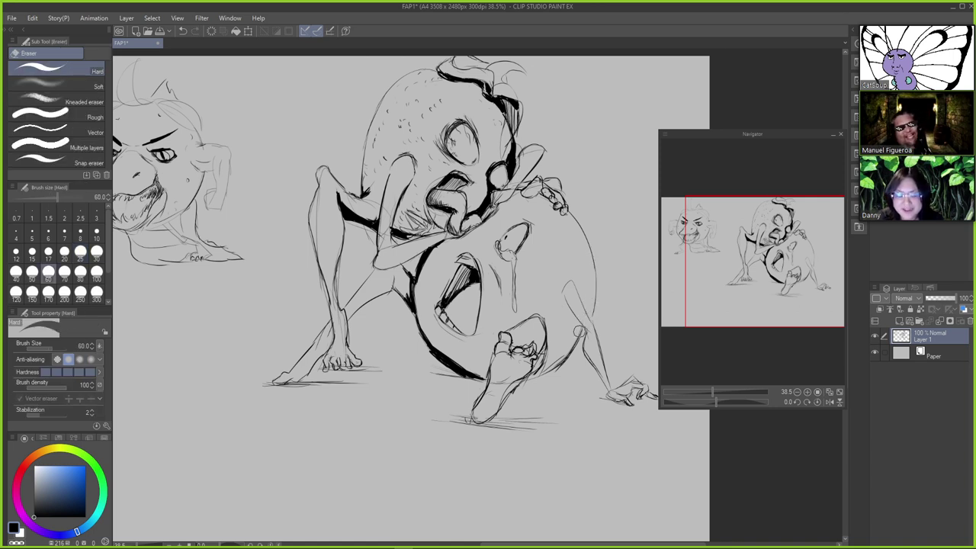
{"action": "key", "text": "p"}
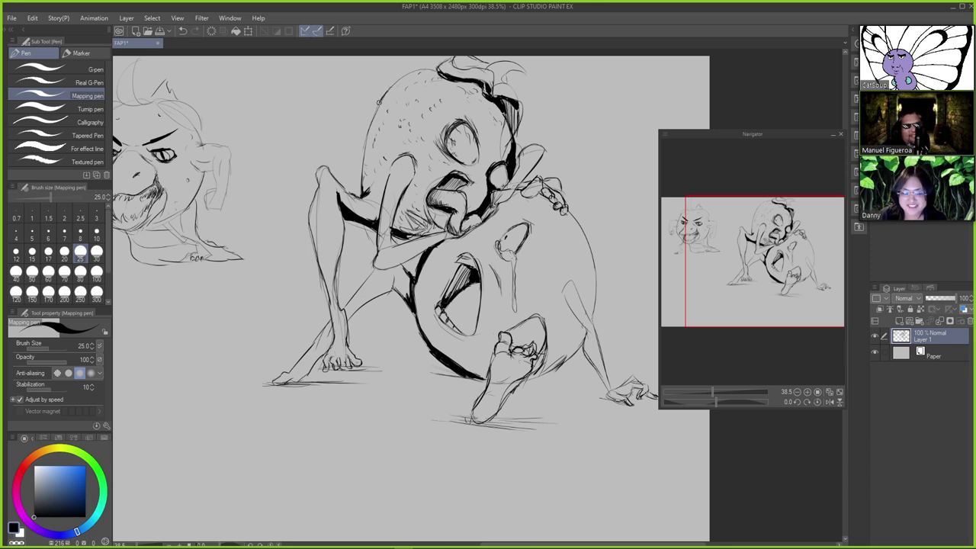
Erase and redraw the upper head's upper-left contour, and deepen the black shadow beneath that creature's body
{"action": "key", "text": "e"}
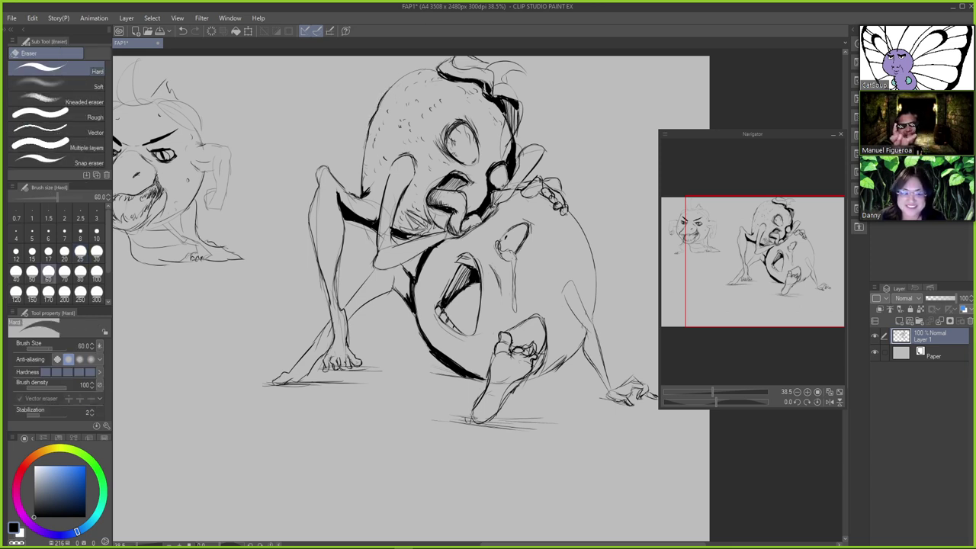
{"action": "left_click_drag", "start_coordinate": [389, 93], "coordinate": [368, 129]}
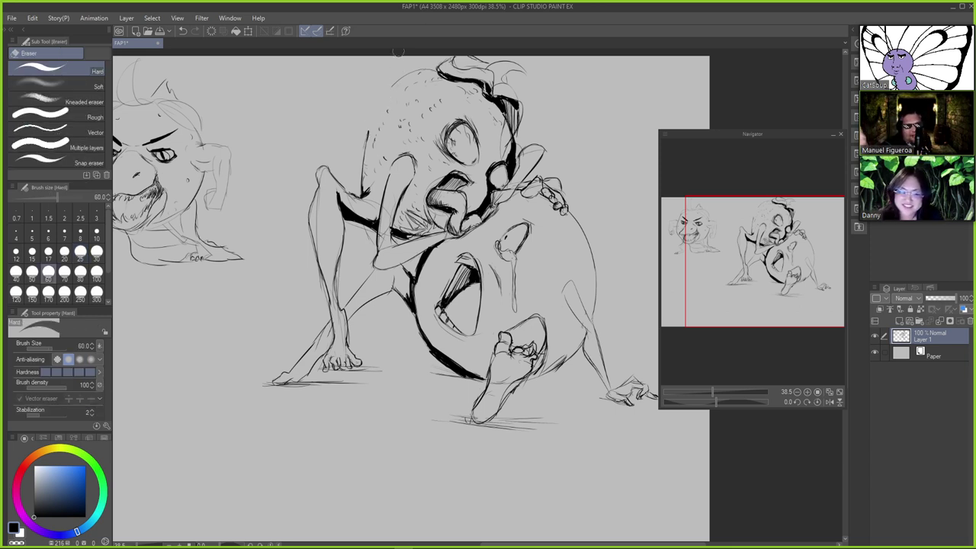
{"action": "key", "text": "p"}
{"action": "key", "text": "e"}
{"action": "mouse_move", "coordinate": [404, 78]}
{"action": "left_mouse_down"}
{"action": "mouse_move", "coordinate": [414, 71]}
{"action": "mouse_move", "coordinate": [368, 131]}
{"action": "left_mouse_up"}
{"action": "key", "text": "p"}
{"action": "key", "text": "ctrl+z"}
{"action": "key", "text": "ctrl+z"}
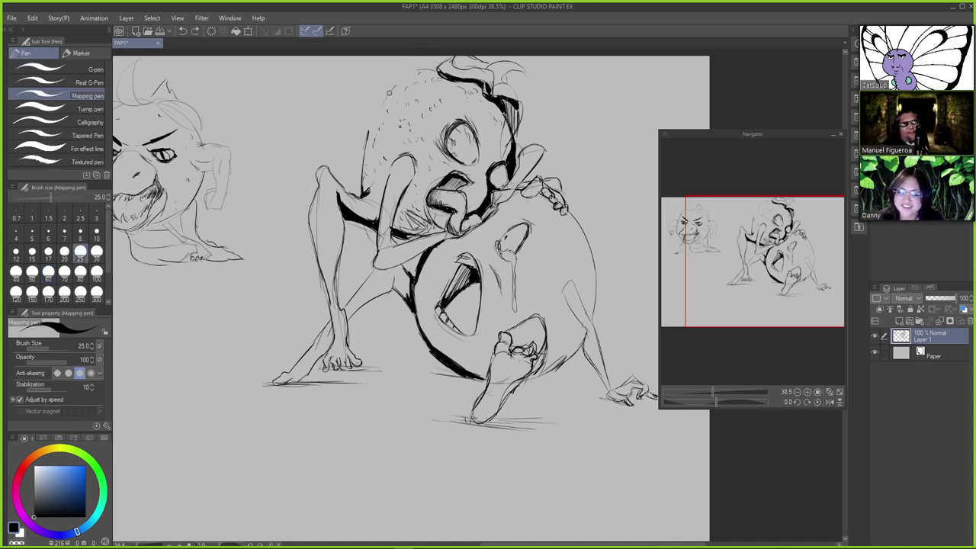
{"action": "mouse_move", "coordinate": [389, 86]}
{"action": "left_mouse_down"}
{"action": "mouse_move", "coordinate": [366, 134]}
{"action": "mouse_move", "coordinate": [363, 192]}
{"action": "left_mouse_up"}
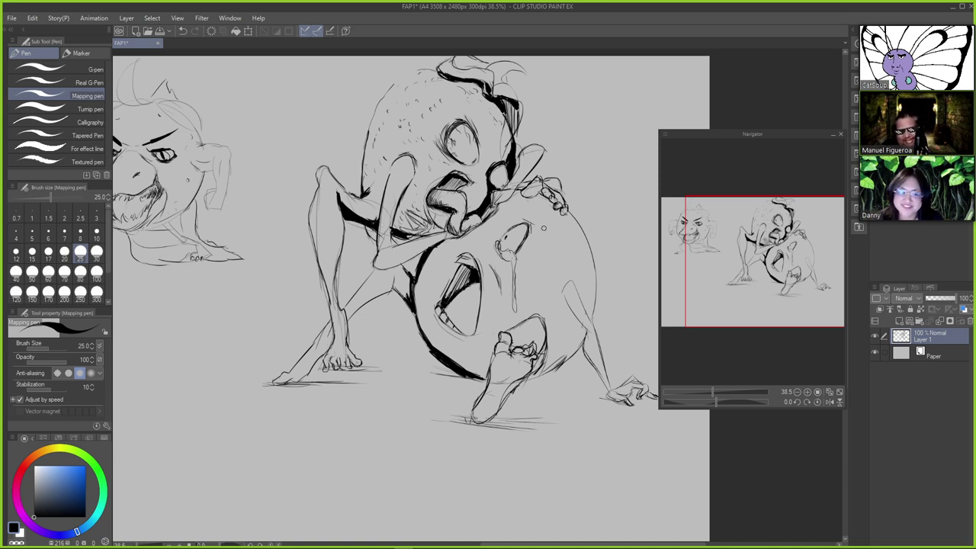
{"action": "mouse_move", "coordinate": [372, 225]}
{"action": "left_mouse_down"}
{"action": "mouse_move", "coordinate": [370, 240]}
{"action": "mouse_move", "coordinate": [394, 241]}
{"action": "left_mouse_up"}
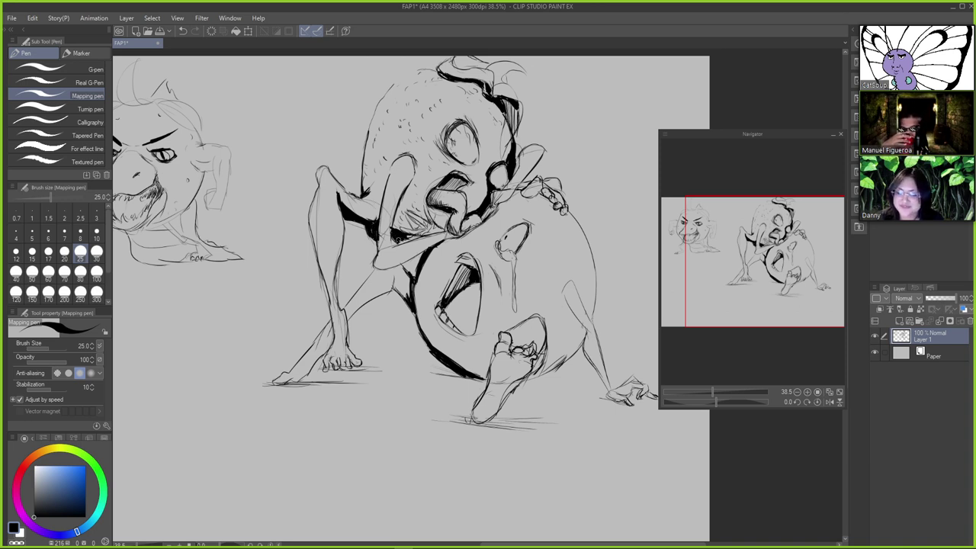
{"action": "key", "text": "e"}
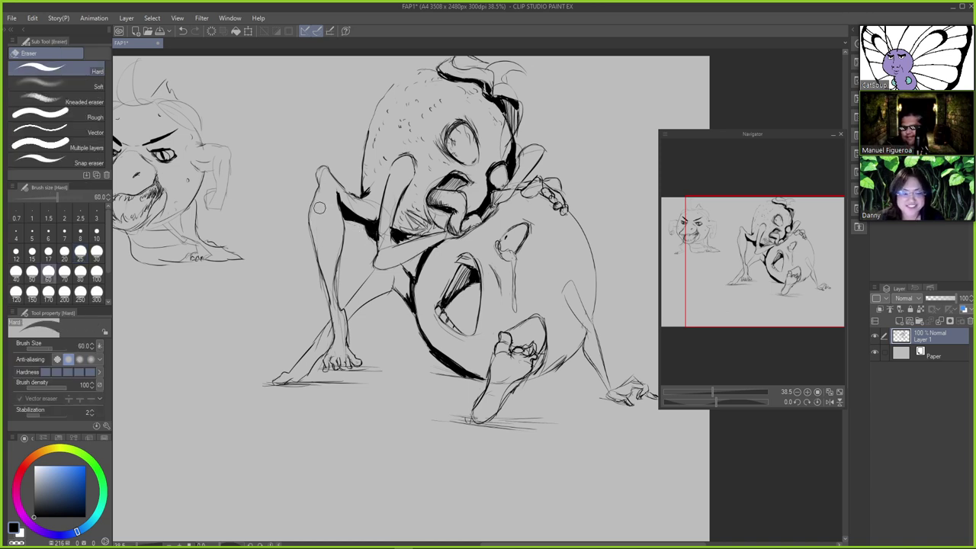
{"action": "left_click_drag", "start_coordinate": [311, 200], "coordinate": [310, 236]}
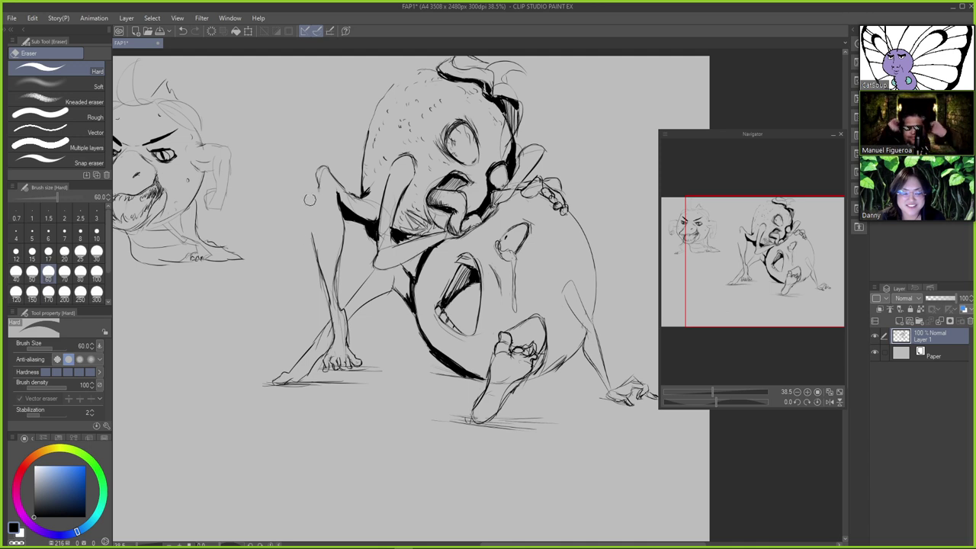
{"action": "key", "text": "p"}
{"action": "mouse_move", "coordinate": [318, 190]}
{"action": "left_mouse_down"}
{"action": "mouse_move", "coordinate": [312, 246]}
{"action": "mouse_move", "coordinate": [330, 286]}
{"action": "left_mouse_up"}
{"action": "key", "text": "ctrl+z"}
{"action": "key", "text": "ctrl+z"}
{"action": "key", "text": "ctrl+z"}
{"action": "key", "text": "ctrl+z"}
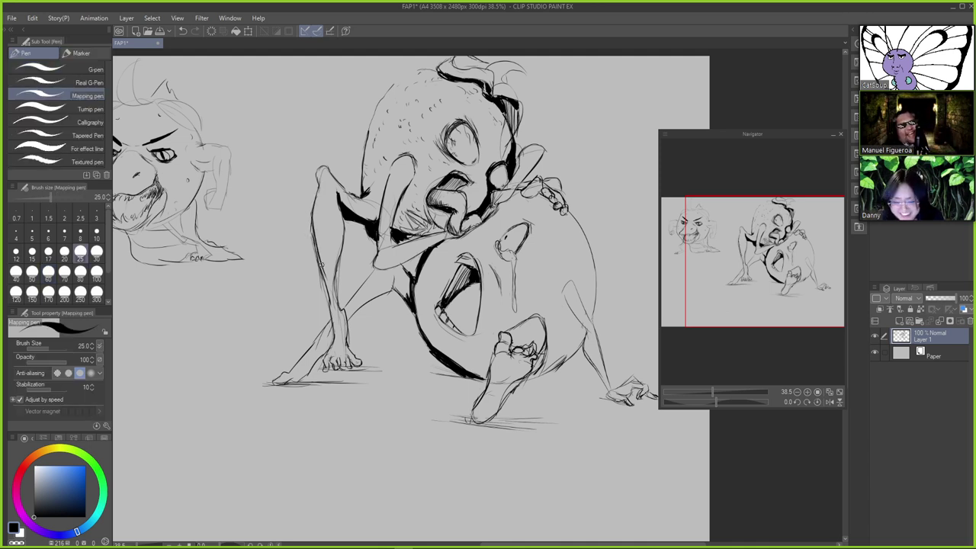
{"action": "key", "text": "ctrl+z"}
Redraw the outer contour of the upper creature's bent leg from below the knee to the ankle
{"action": "left_click_drag", "start_coordinate": [310, 215], "coordinate": [332, 294]}
{"action": "key", "text": "ctrl+z"}
{"action": "mouse_move", "coordinate": [309, 214]}
{"action": "left_mouse_down"}
{"action": "mouse_move", "coordinate": [327, 292]}
{"action": "mouse_move", "coordinate": [311, 227]}
{"action": "mouse_move", "coordinate": [318, 180]}
{"action": "mouse_move", "coordinate": [318, 293]}
{"action": "mouse_move", "coordinate": [331, 310]}
{"action": "left_mouse_up"}
{"action": "key", "text": "e"}
{"action": "key", "text": "p"}
{"action": "key", "text": "e"}
{"action": "key", "text": "p"}
{"action": "key", "text": "e"}
{"action": "key", "text": "p"}
{"action": "key", "text": "ctrl+z"}
{"action": "key", "text": "ctrl+z"}
{"action": "left_click_drag", "start_coordinate": [322, 269], "coordinate": [332, 314]}
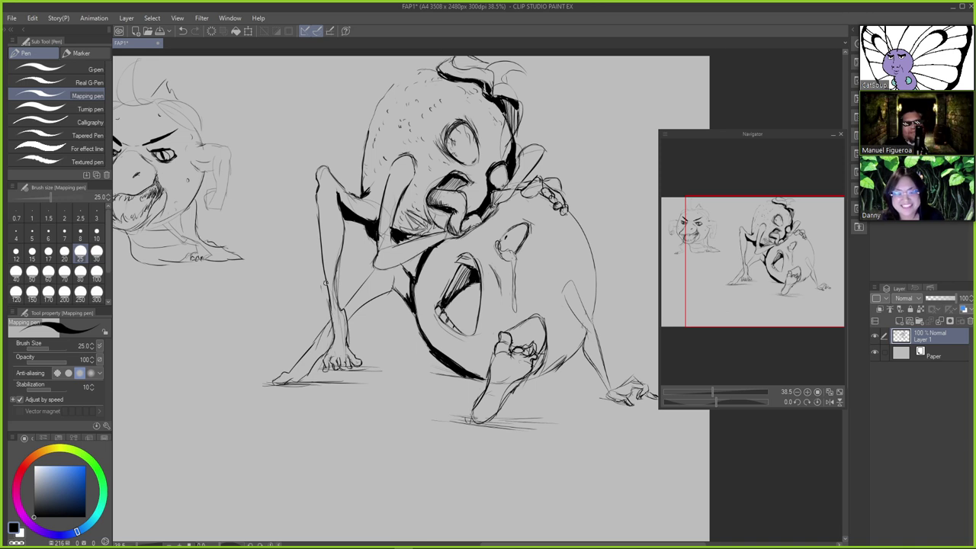
{"action": "left_click_drag", "start_coordinate": [335, 215], "coordinate": [338, 244]}
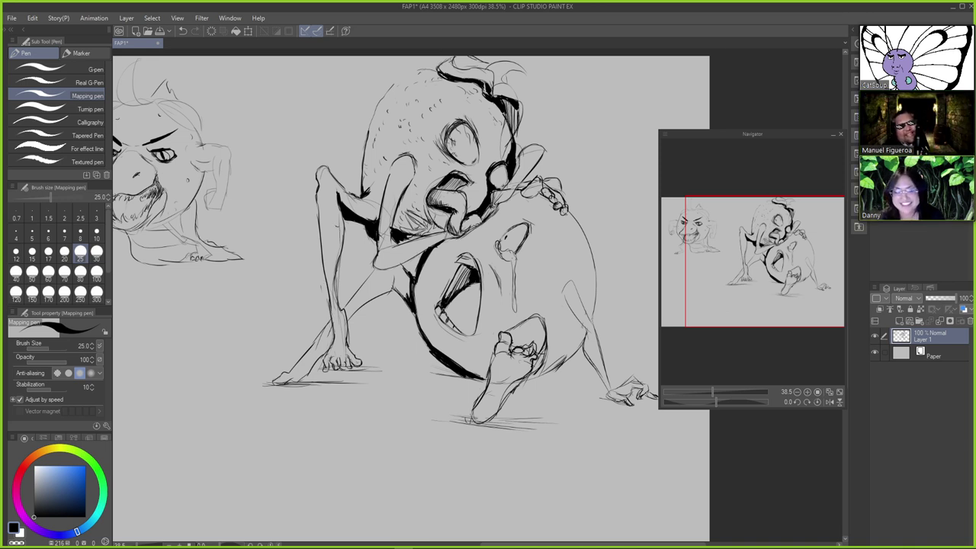
{"action": "key", "text": "ctrl+z"}
{"action": "left_click_drag", "start_coordinate": [335, 205], "coordinate": [337, 255]}
{"action": "key", "text": "ctrl+z"}
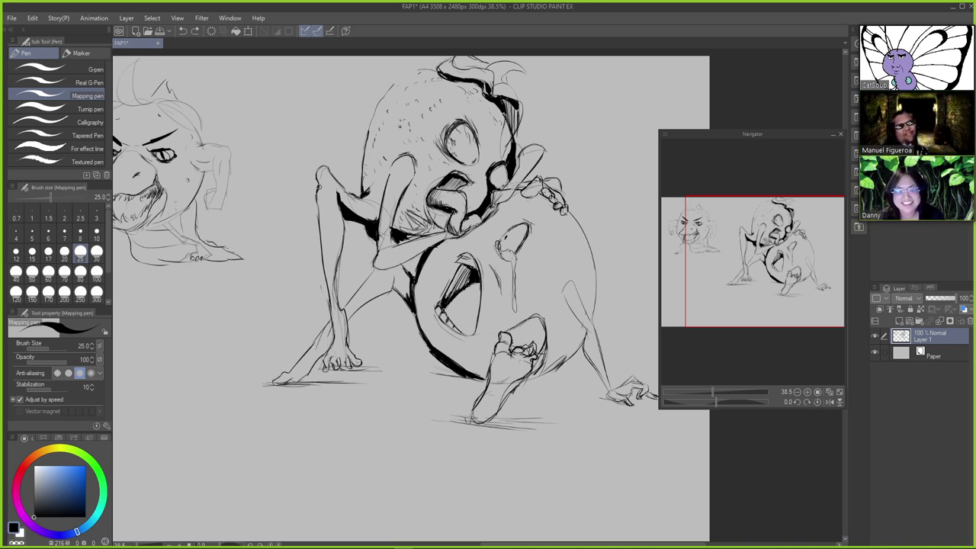
Refine the knee and thigh lines of the upper creature's bent leg and darken the toes of its back foot
{"action": "left_click_drag", "start_coordinate": [319, 187], "coordinate": [328, 180]}
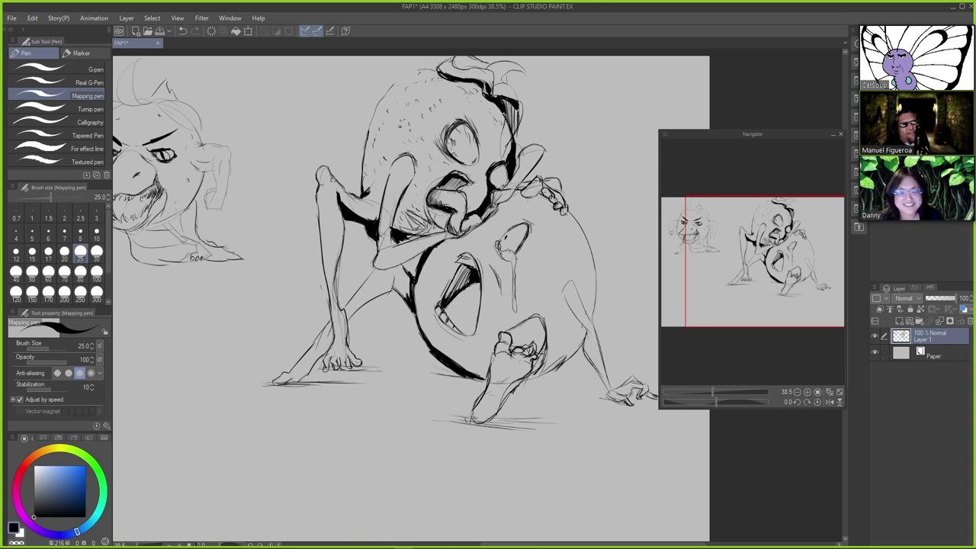
{"action": "left_click_drag", "start_coordinate": [338, 183], "coordinate": [352, 193]}
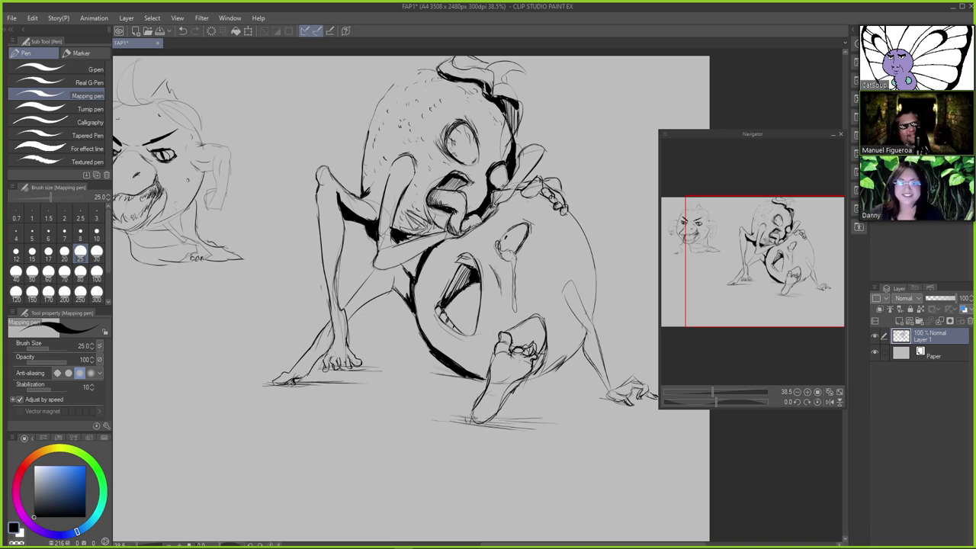
{"action": "left_click_drag", "start_coordinate": [292, 382], "coordinate": [299, 379]}
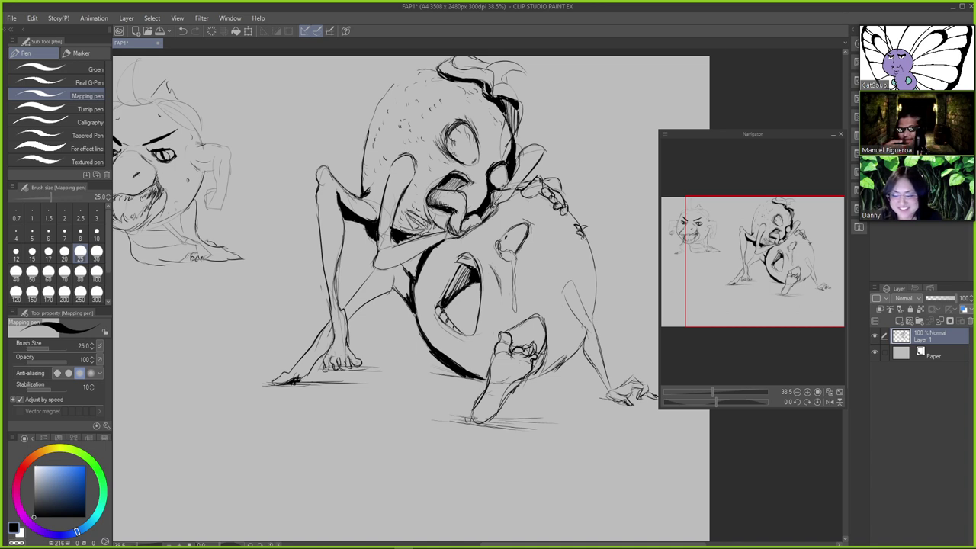
Erase the dark scribble on the lower head's upper-right contour, just below the gripping hand
{"action": "key", "text": "ctrl+z"}
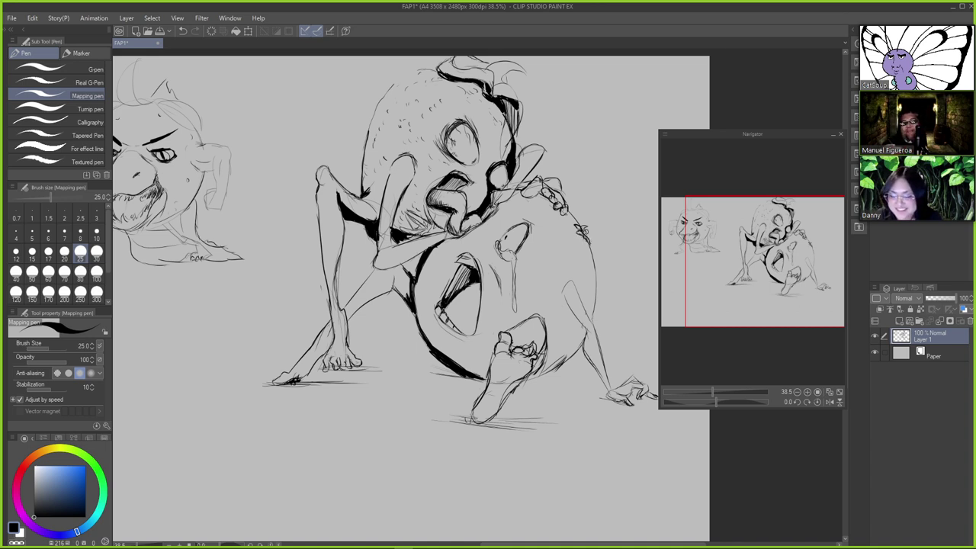
{"action": "key", "text": "e"}
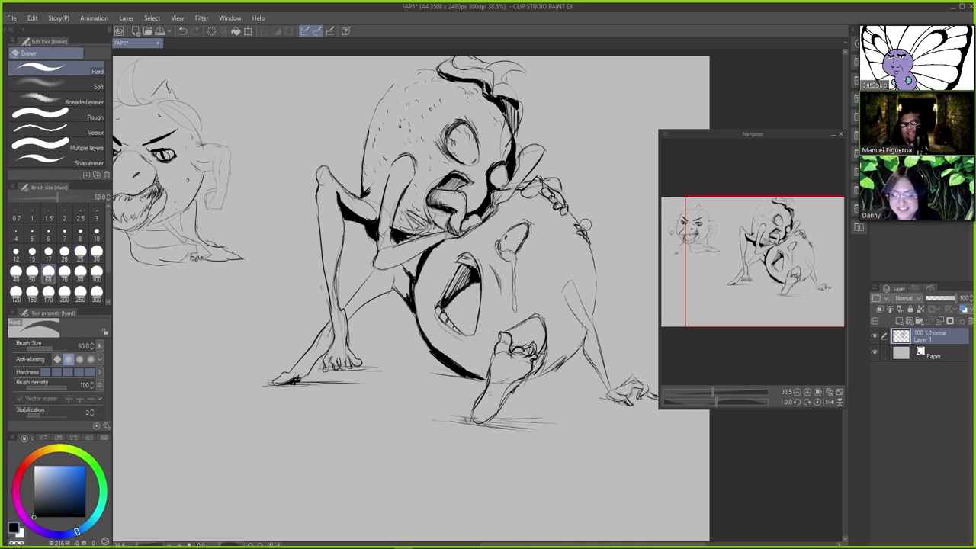
{"action": "key", "text": "p"}
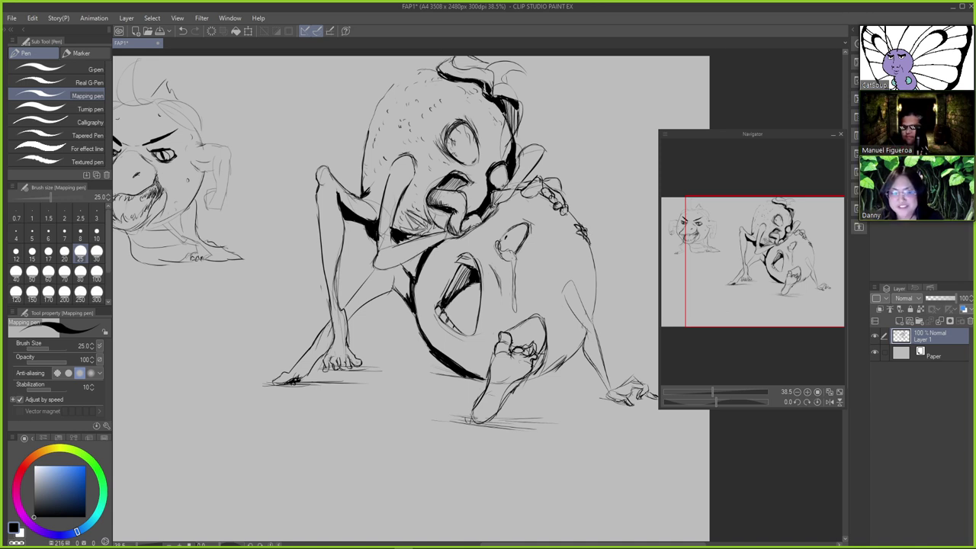
{"action": "key", "text": "e"}
{"action": "key", "text": "p"}
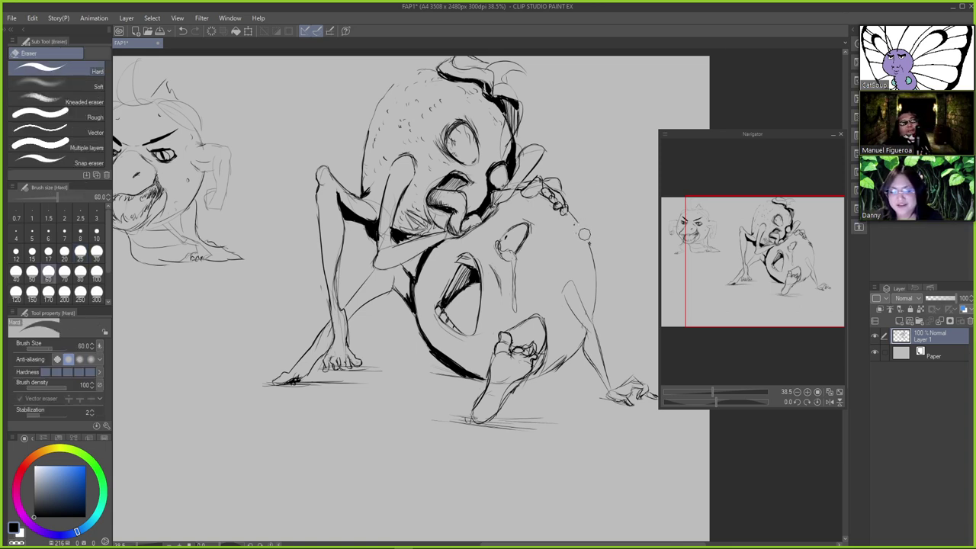
{"action": "key", "text": "p"}
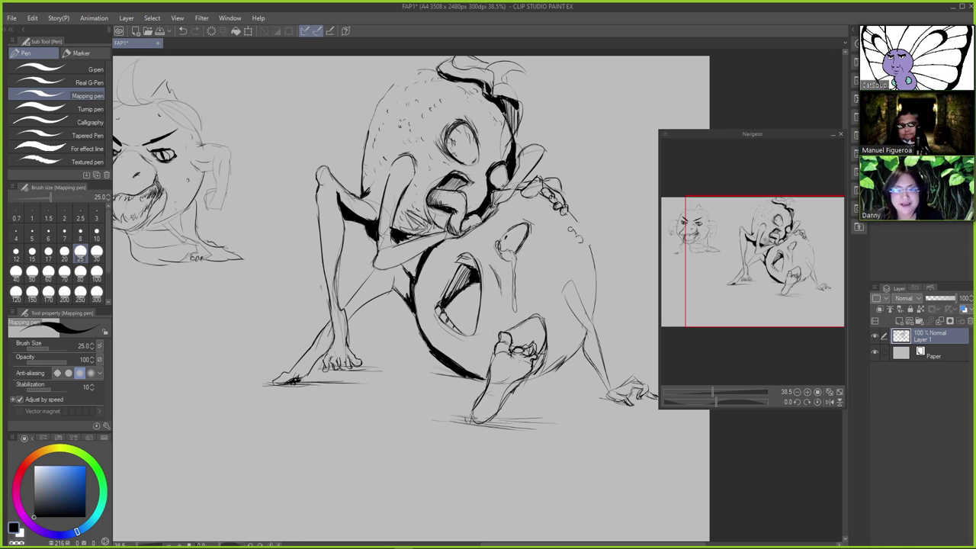
Draw a small petal-shaped mark inside the lower head's upper-right edge, redoing the strokes until the shape fits
{"action": "key", "text": "ctrl+z"}
{"action": "left_click_drag", "start_coordinate": [567, 226], "coordinate": [569, 227]}
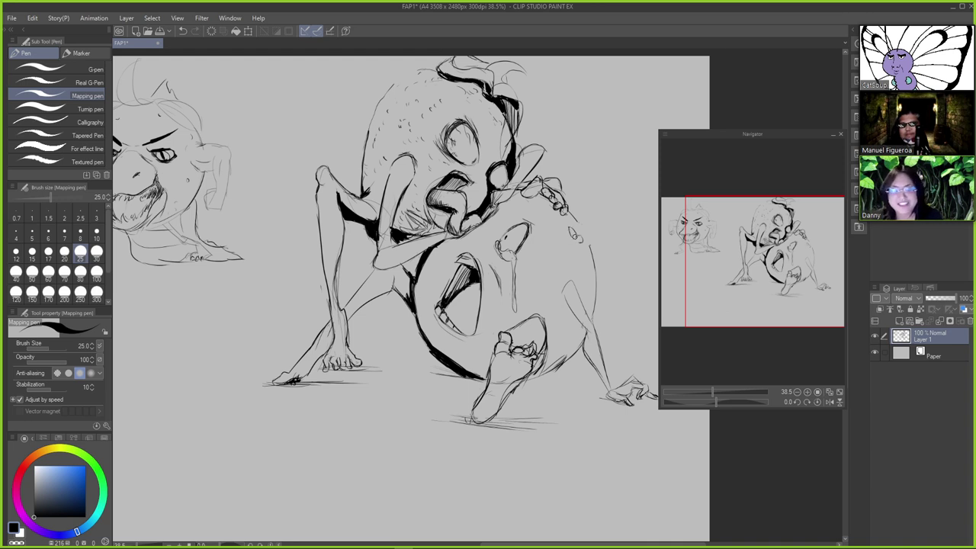
{"action": "key", "text": "ctrl+z"}
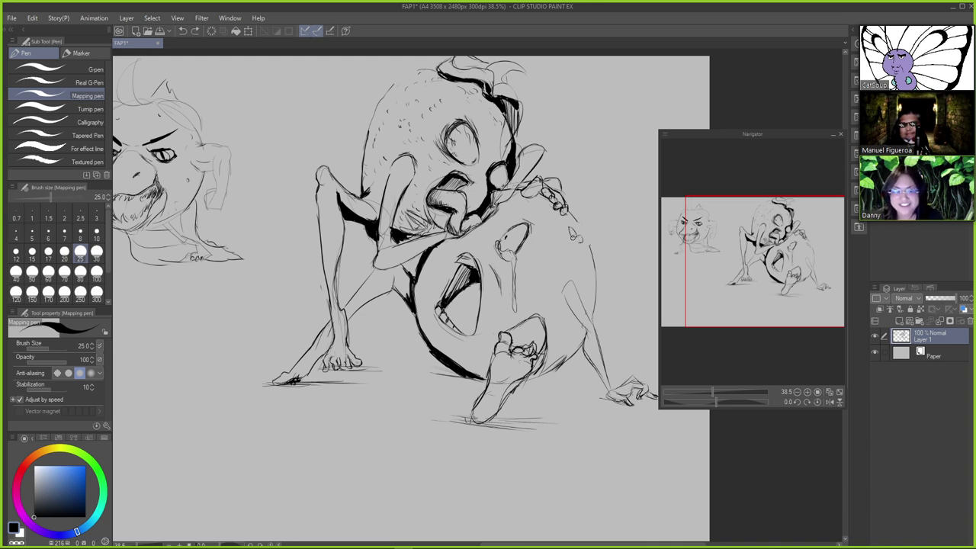
{"action": "left_click_drag", "start_coordinate": [573, 228], "coordinate": [578, 236]}
{"action": "key", "text": "ctrl+z"}
{"action": "key", "text": "ctrl+z"}
{"action": "left_click", "coordinate": [576, 237]}
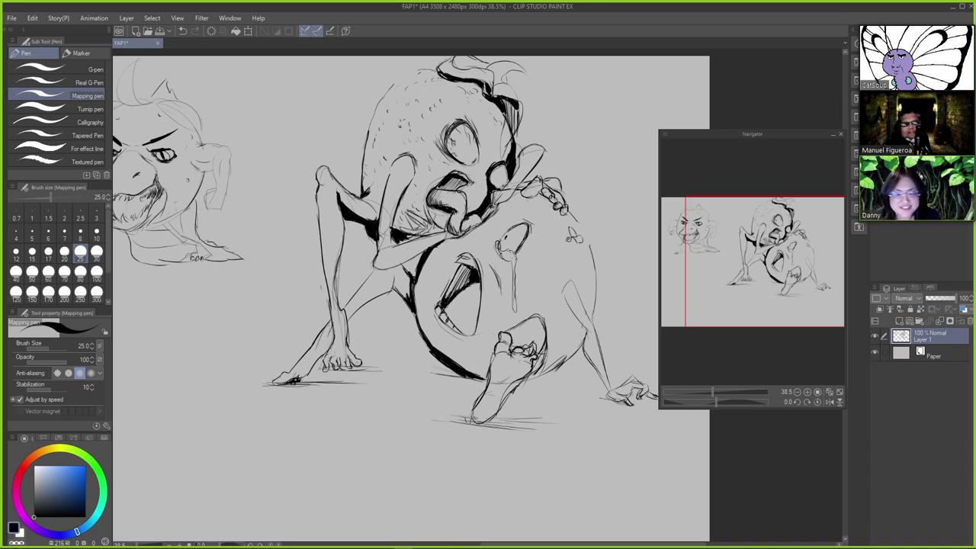
{"action": "key", "text": "ctrl+z"}
{"action": "left_click", "coordinate": [576, 237]}
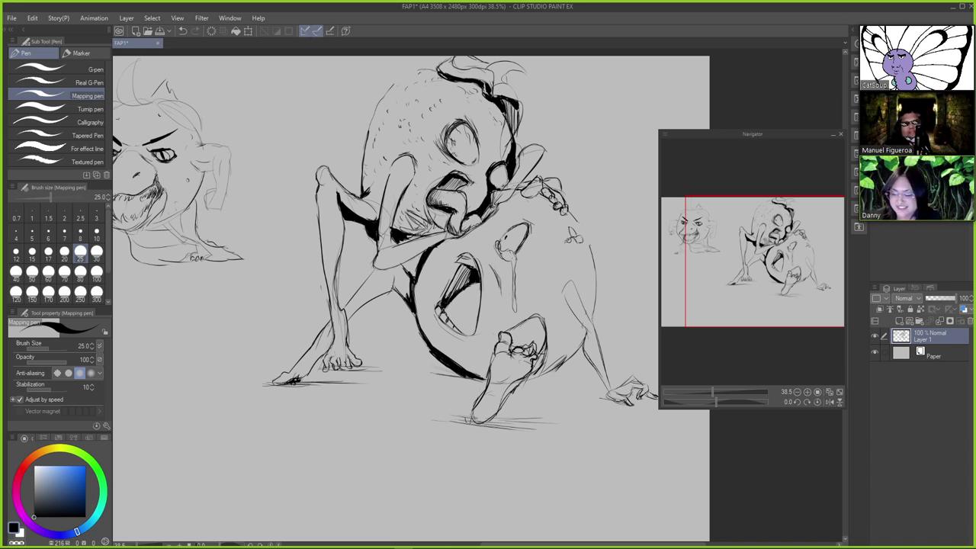
Trim the petal-shaped mark with the Hard eraser and extend it with small strokes toward the head's contour
{"action": "key", "text": "e"}
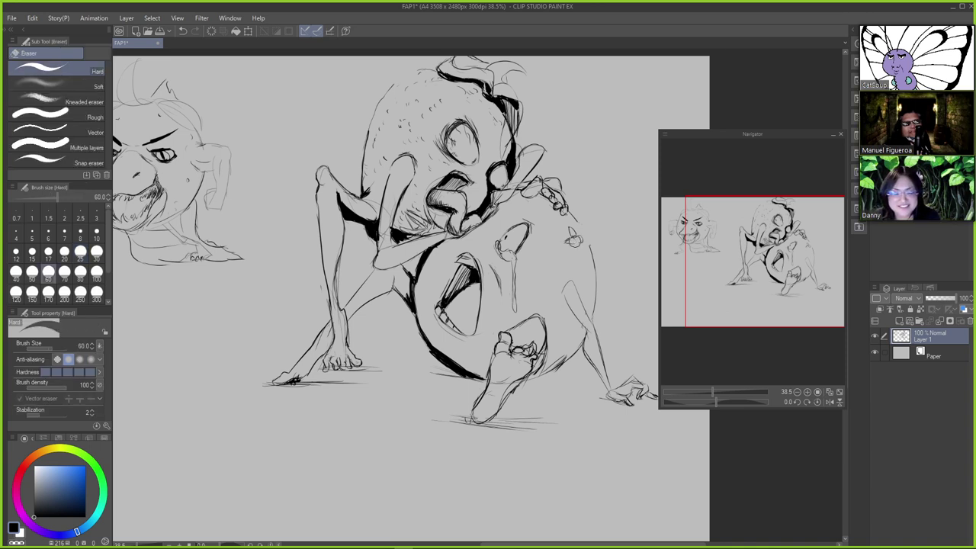
{"action": "key", "text": "p"}
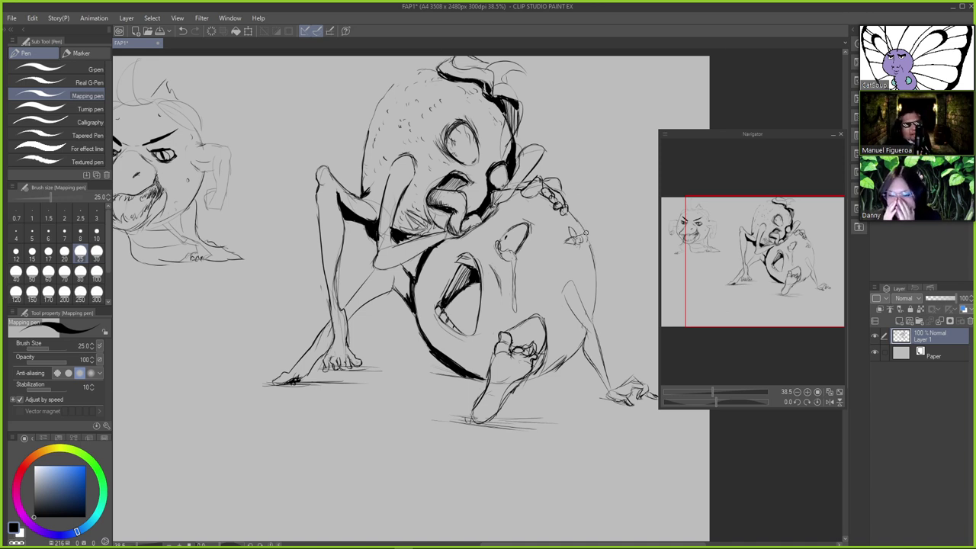
{"action": "key", "text": "e"}
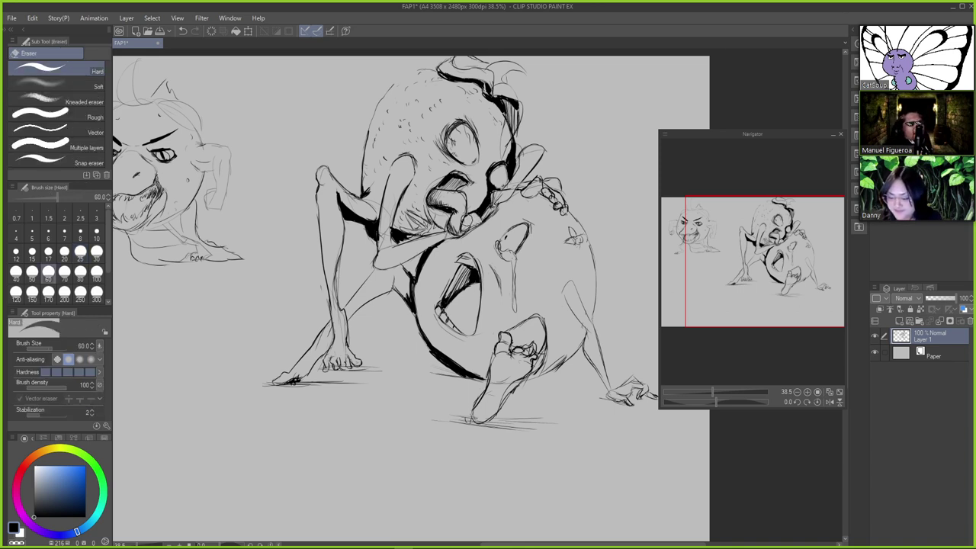
Draw a drip hanging from the tip of the upper creature's tongue, clean up its lines, and save the drawing
{"action": "key", "text": "p"}
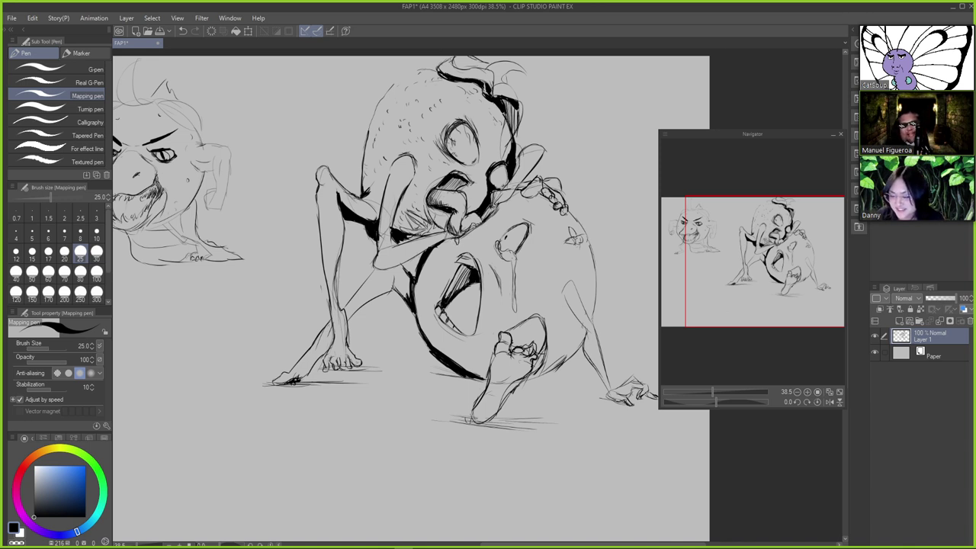
{"action": "key", "text": "e"}
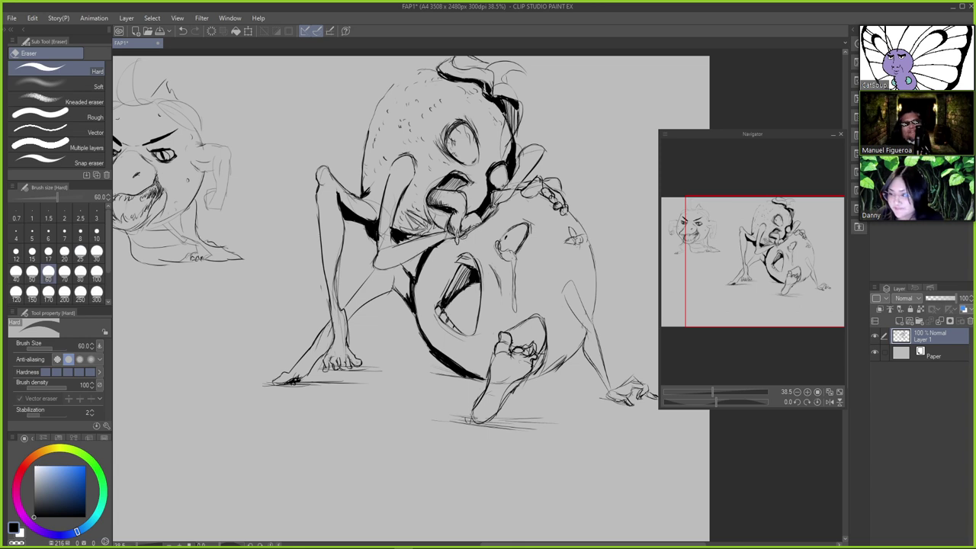
{"action": "key", "text": "p"}
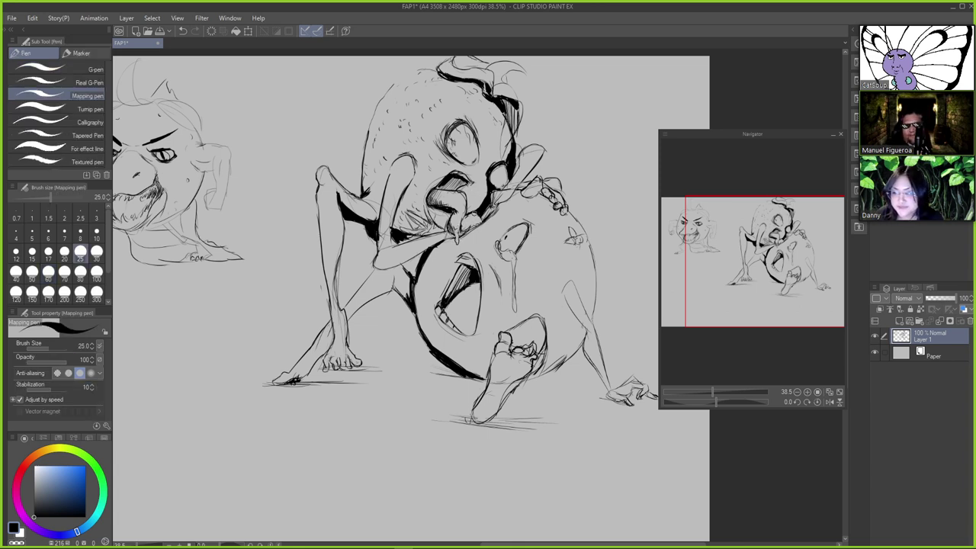
{"action": "left_click_drag", "start_coordinate": [454, 233], "coordinate": [457, 226]}
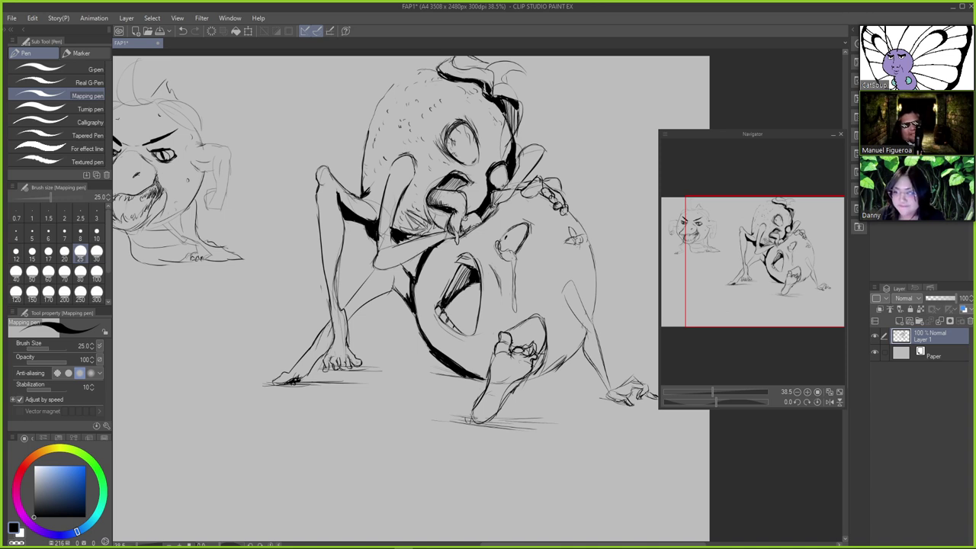
{"action": "key", "text": "ctrl+z"}
{"action": "left_click_drag", "start_coordinate": [465, 216], "coordinate": [463, 229]}
{"action": "key", "text": "ctrl+z"}
{"action": "key", "text": "ctrl+z"}
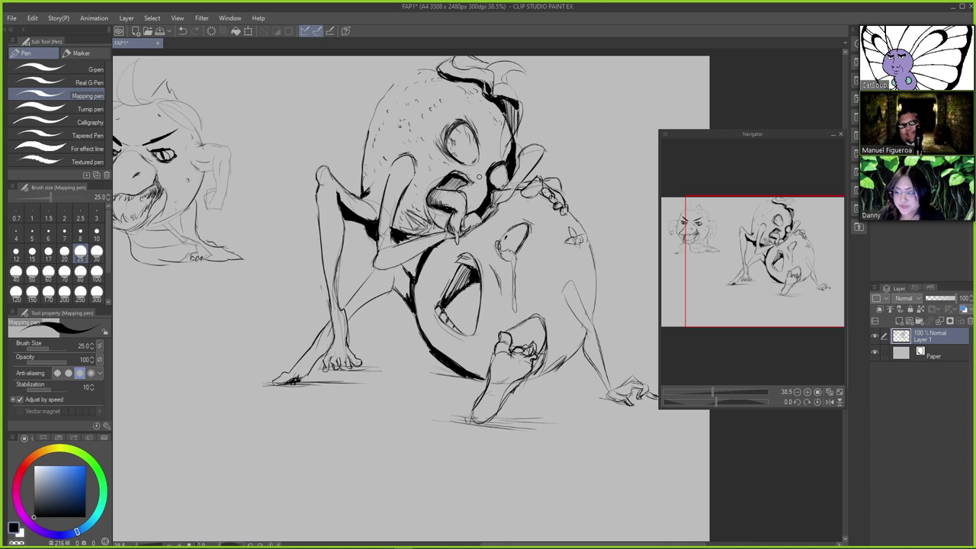
{"action": "mouse_move", "coordinate": [878, 114]}
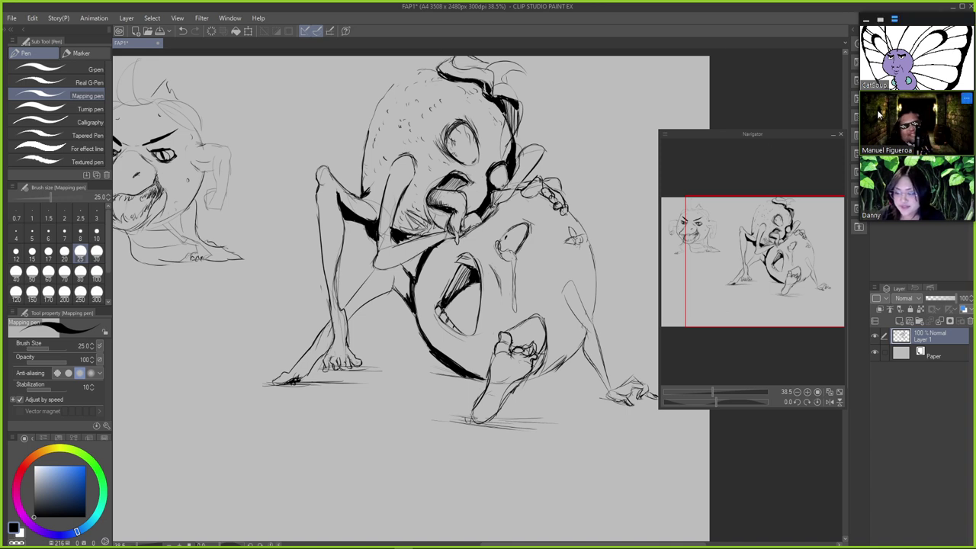
{"action": "key", "text": "ctrl+s"}
Erase most of the lower body's right contour above the arm and tidy the line beneath it
{"action": "key", "text": "e"}
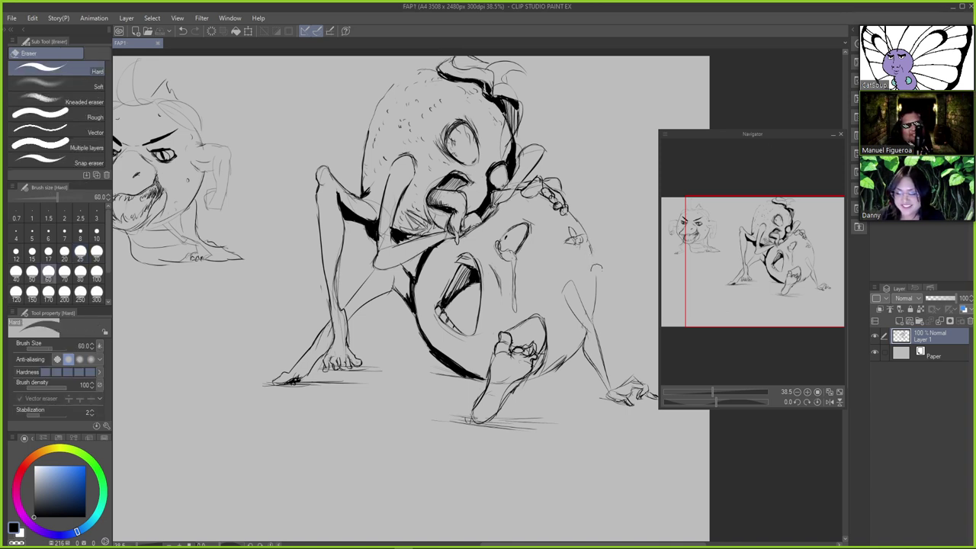
{"action": "key", "text": "p"}
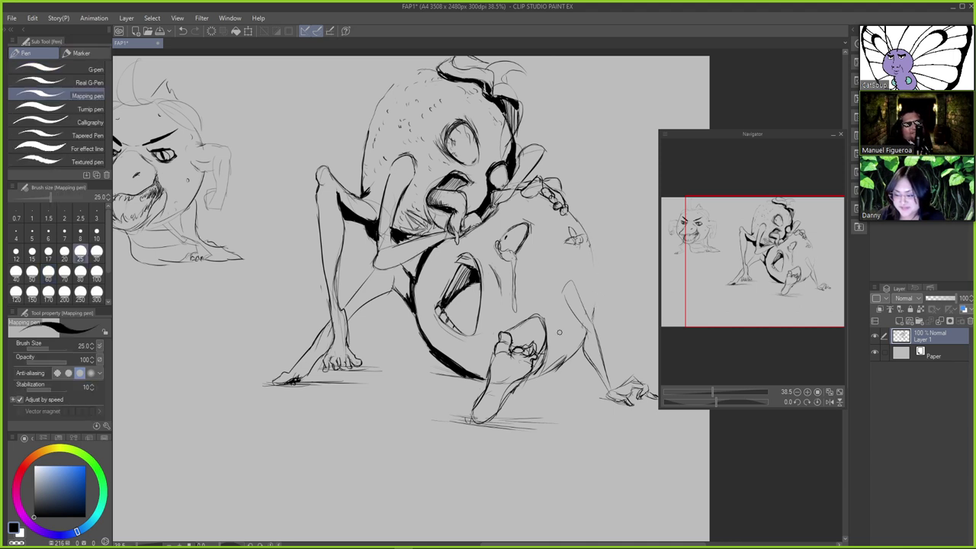
{"action": "key", "text": "e"}
{"action": "key", "text": "p"}
{"action": "key", "text": "e"}
{"action": "key", "text": "p"}
Add dark ground shadows beneath the lower body on both sides of the raised foot, and save the drawing
{"action": "mouse_move", "coordinate": [553, 372]}
{"action": "left_mouse_down"}
{"action": "mouse_move", "coordinate": [520, 383]}
{"action": "mouse_move", "coordinate": [545, 384]}
{"action": "left_mouse_up"}
{"action": "left_click_drag", "start_coordinate": [477, 374], "coordinate": [436, 379]}
{"action": "key", "text": "ctrl+s"}
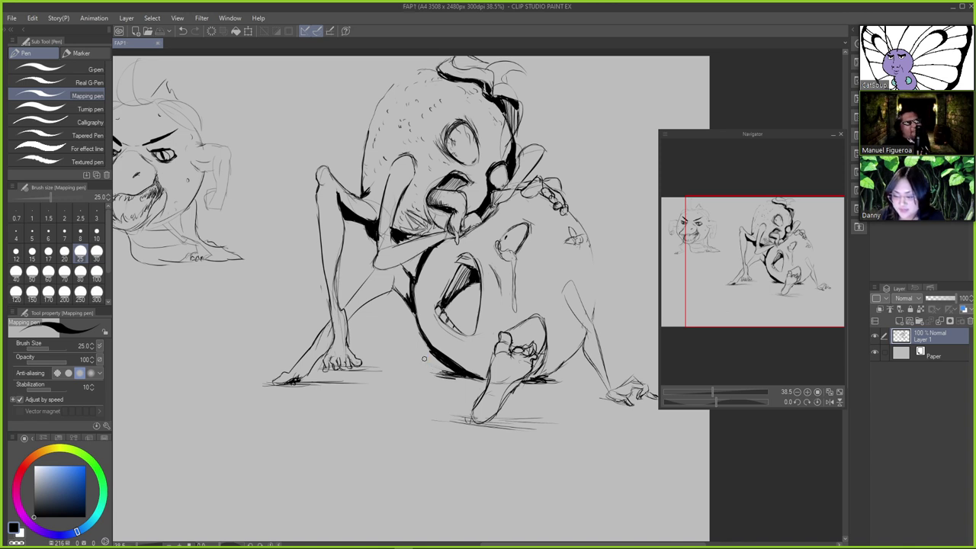
Hatch dark contact shadows on the ground beneath the upper creature's two feet
{"action": "mouse_move", "coordinate": [323, 363]}
{"action": "left_mouse_down"}
{"action": "mouse_move", "coordinate": [316, 371]}
{"action": "mouse_move", "coordinate": [327, 374]}
{"action": "left_mouse_up"}
{"action": "left_click_drag", "start_coordinate": [336, 367], "coordinate": [327, 373]}
{"action": "mouse_move", "coordinate": [334, 367]}
{"action": "left_mouse_down"}
{"action": "mouse_move", "coordinate": [314, 374]}
{"action": "mouse_move", "coordinate": [352, 370]}
{"action": "mouse_move", "coordinate": [264, 386]}
{"action": "left_mouse_up"}
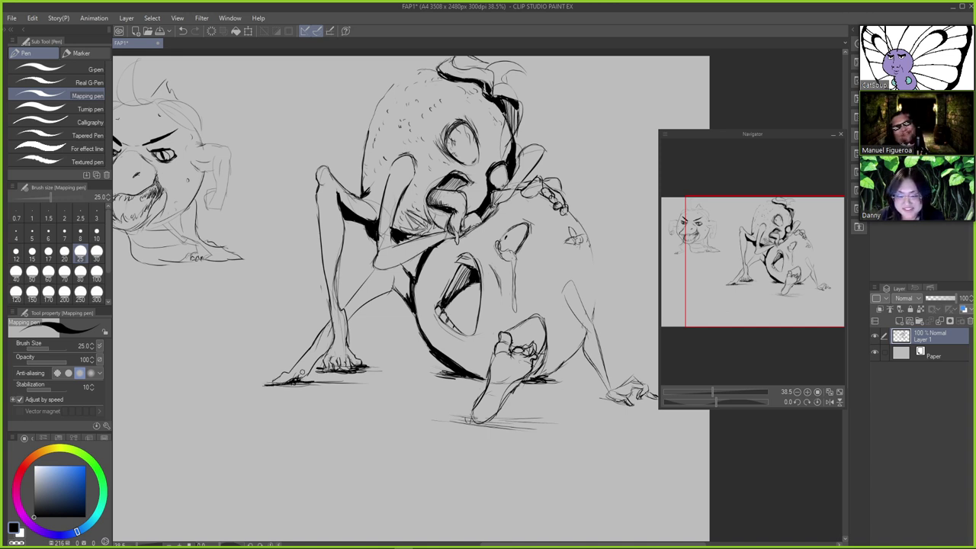
Darken the ground beneath the lower creature's front heel and add shadow strokes beside its supporting hand
{"action": "left_click_drag", "start_coordinate": [483, 420], "coordinate": [465, 425]}
{"action": "mouse_move", "coordinate": [489, 417]}
{"action": "left_mouse_down"}
{"action": "mouse_move", "coordinate": [456, 427]}
{"action": "mouse_move", "coordinate": [480, 428]}
{"action": "mouse_move", "coordinate": [464, 423]}
{"action": "left_mouse_up"}
{"action": "left_click_drag", "start_coordinate": [618, 395], "coordinate": [609, 401]}
{"action": "left_click_drag", "start_coordinate": [608, 396], "coordinate": [599, 401]}
{"action": "mouse_move", "coordinate": [609, 397]}
{"action": "left_mouse_down"}
{"action": "mouse_move", "coordinate": [546, 392]}
{"action": "mouse_move", "coordinate": [555, 389]}
{"action": "left_mouse_up"}
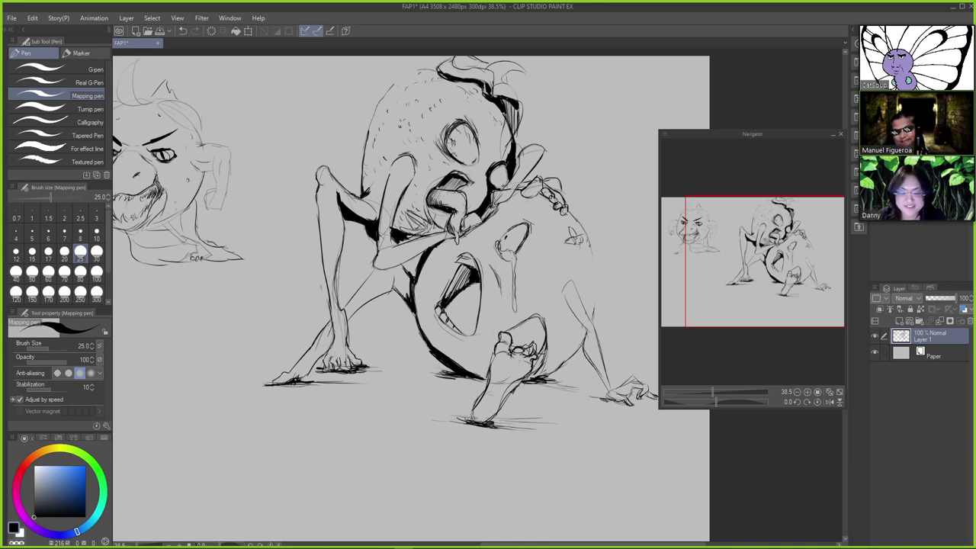
Extend the ground shadow with light strokes between the upper creature's foot and the lower body, and save the drawing
{"action": "left_click_drag", "start_coordinate": [407, 369], "coordinate": [373, 368]}
{"action": "left_click_drag", "start_coordinate": [439, 380], "coordinate": [378, 376]}
{"action": "mouse_move", "coordinate": [436, 376]}
{"action": "left_mouse_down"}
{"action": "mouse_move", "coordinate": [321, 373]}
{"action": "mouse_move", "coordinate": [394, 378]}
{"action": "left_mouse_up"}
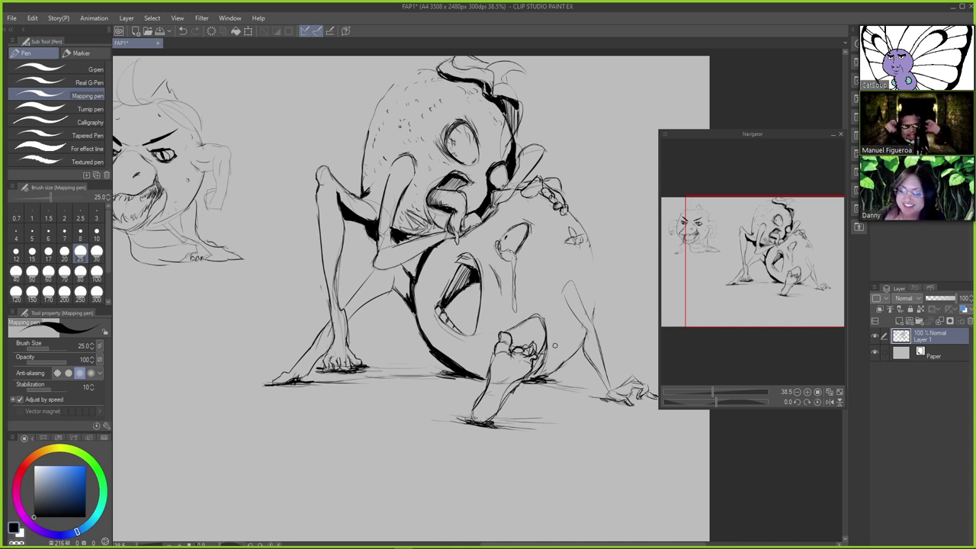
{"action": "key", "text": "ctrl+s"}
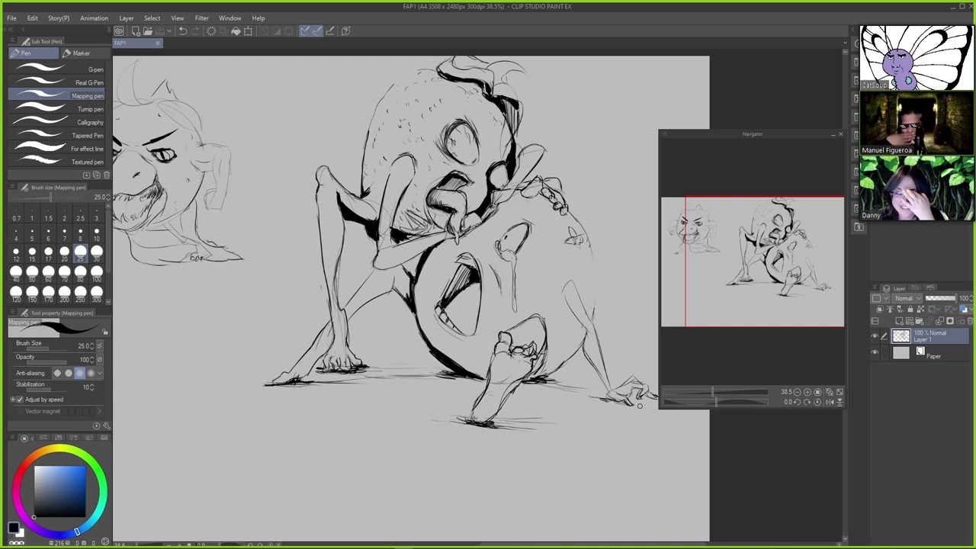
Lasso both creatures, scale them to 74%, move them toward the page's upper left, and clear the selection
{"action": "key", "text": "m"}
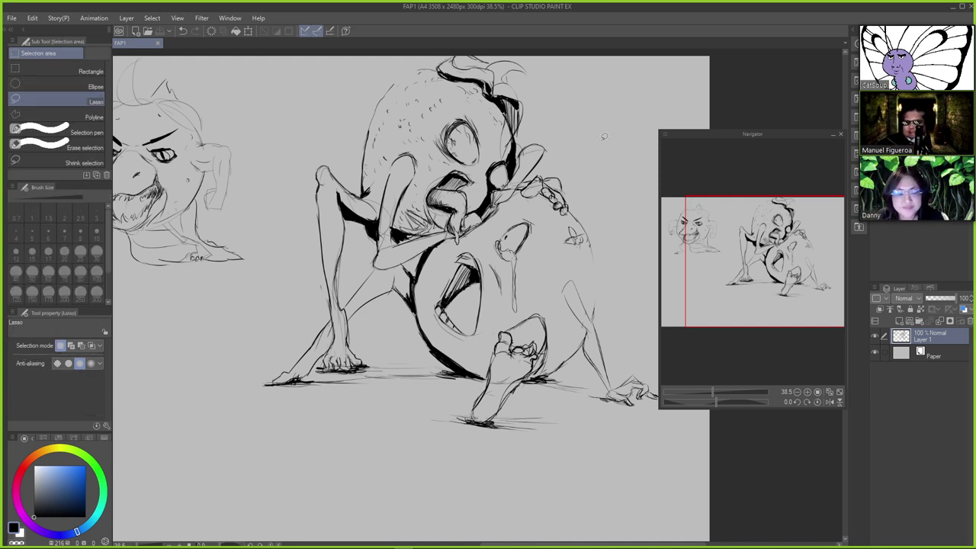
{"action": "mouse_move", "coordinate": [603, 136]}
{"action": "left_mouse_down"}
{"action": "mouse_move", "coordinate": [613, 136]}
{"action": "mouse_move", "coordinate": [592, 76]}
{"action": "mouse_move", "coordinate": [475, 34]}
{"action": "mouse_move", "coordinate": [310, 180]}
{"action": "mouse_move", "coordinate": [278, 339]}
{"action": "mouse_move", "coordinate": [281, 489]}
{"action": "mouse_move", "coordinate": [614, 499]}
{"action": "mouse_move", "coordinate": [650, 319]}
{"action": "mouse_move", "coordinate": [615, 196]}
{"action": "left_mouse_up"}
{"action": "key", "text": "ctrl+t"}
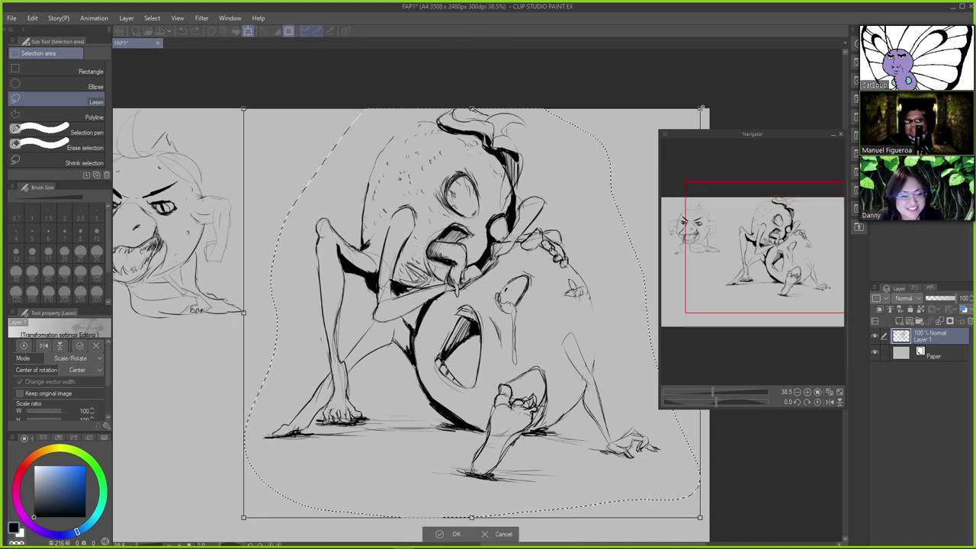
{"action": "left_click_drag", "start_coordinate": [701, 108], "coordinate": [576, 223]}
{"action": "left_click_drag", "start_coordinate": [540, 315], "coordinate": [518, 204]}
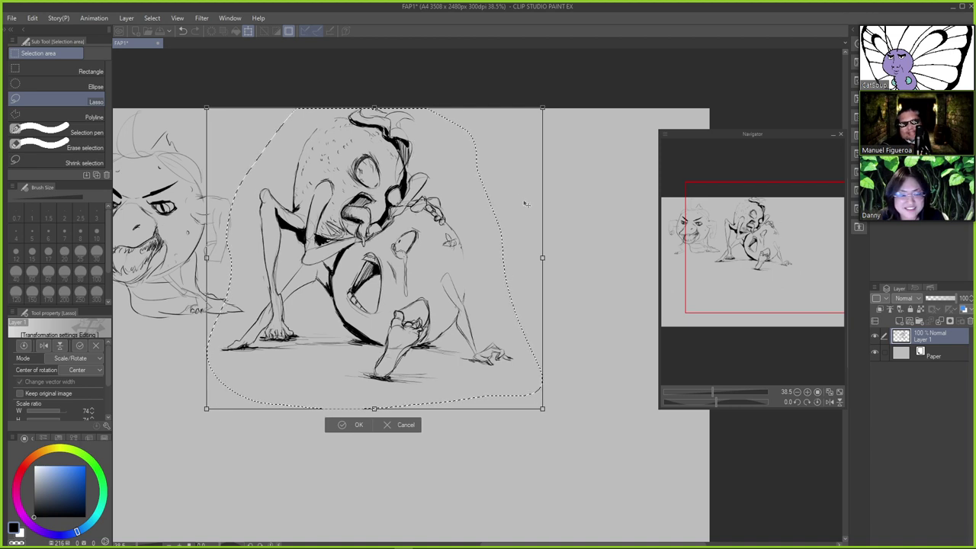
{"action": "key", "text": "Return"}
{"action": "key", "text": "ctrl+d"}
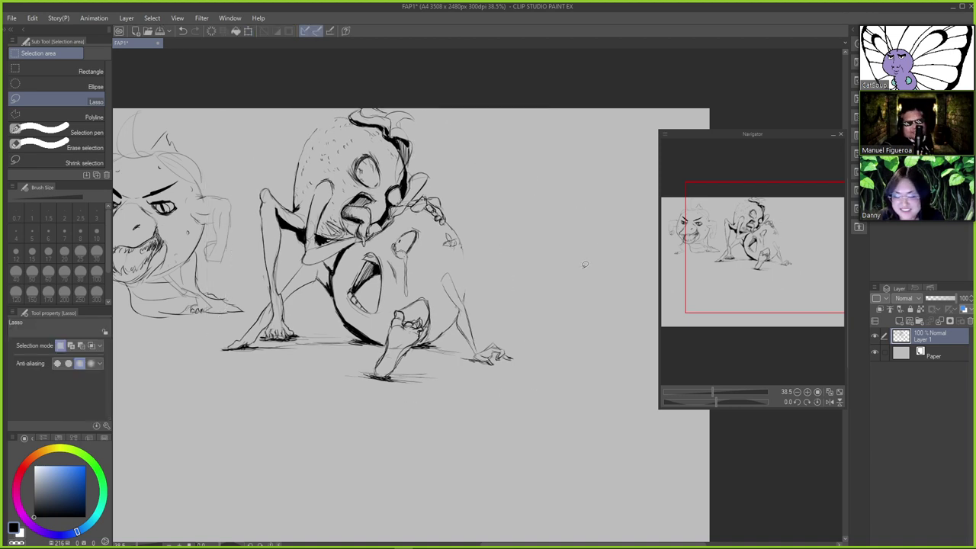
Get ready to sketch in the empty area beside the two creatures with the Lighter pencil at size 6
{"action": "left_click_drag", "start_coordinate": [584, 264], "coordinate": [494, 259]}
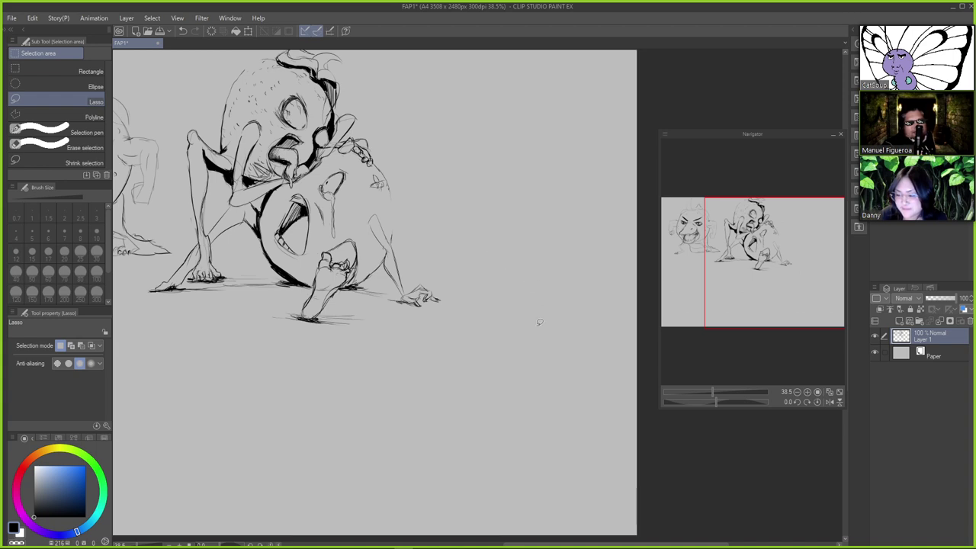
{"action": "key", "text": "p"}
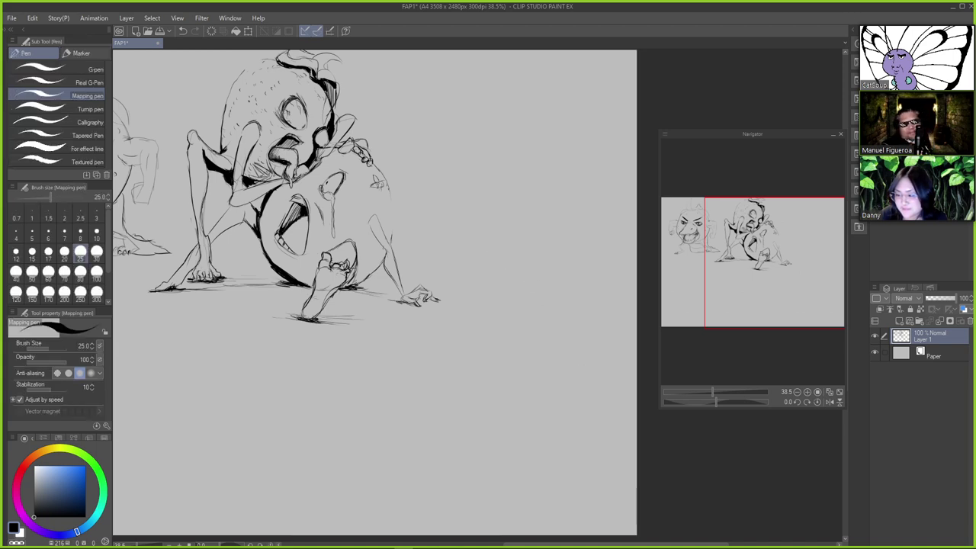
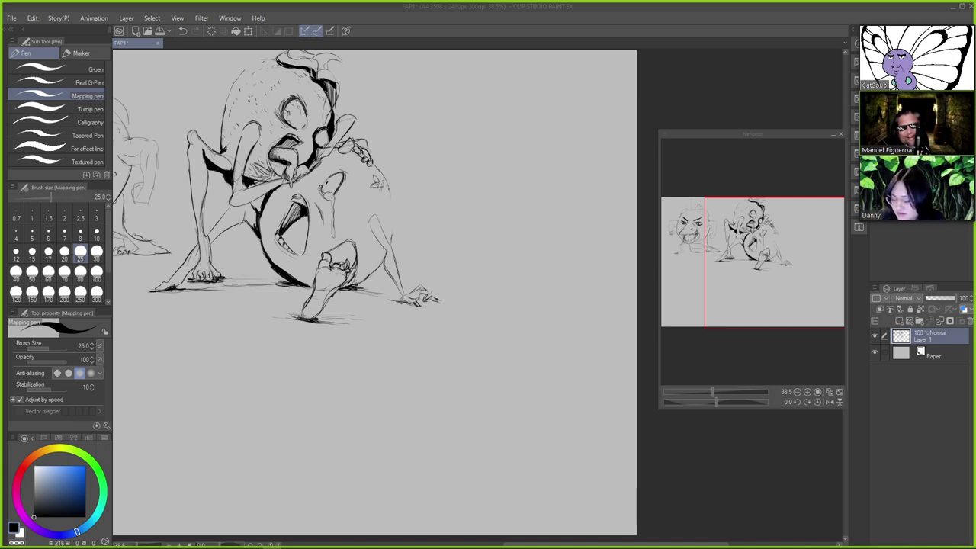
{"action": "left_click", "coordinate": [611, 11]}
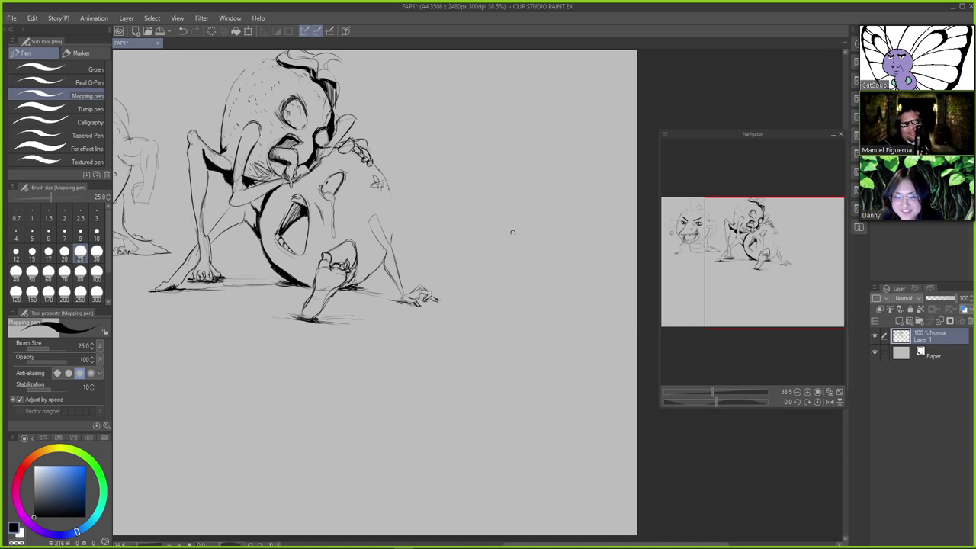
{"action": "mouse_move", "coordinate": [513, 245]}
{"action": "left_mouse_down"}
{"action": "mouse_move", "coordinate": [508, 267]}
{"action": "mouse_move", "coordinate": [503, 260]}
{"action": "left_mouse_up"}
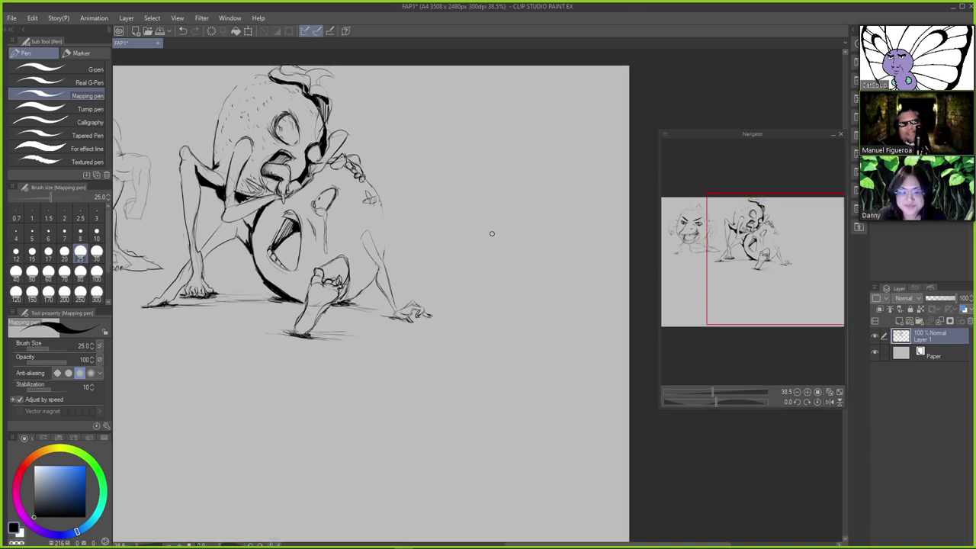
{"action": "key", "text": "ctrl+space"}
{"action": "mouse_move", "coordinate": [525, 168]}
{"action": "left_mouse_down"}
{"action": "mouse_move", "coordinate": [538, 163]}
{"action": "mouse_move", "coordinate": [523, 186]}
{"action": "left_mouse_up"}
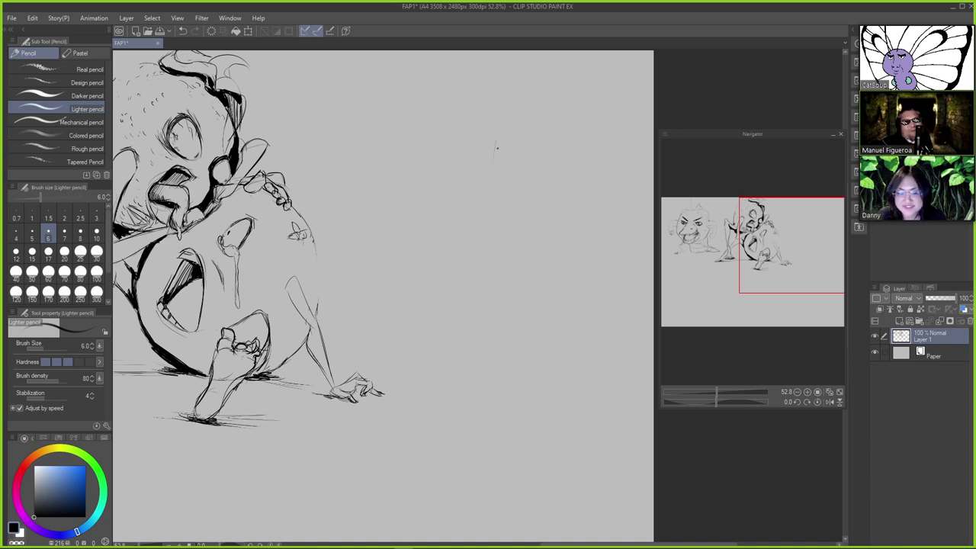
Sketch a small head circle with a short jaw line in the empty area beside the creatures
{"action": "key", "text": "ctrl+z"}
{"action": "key", "text": "ctrl+z"}
{"action": "mouse_move", "coordinate": [506, 148]}
{"action": "left_mouse_down"}
{"action": "mouse_move", "coordinate": [540, 144]}
{"action": "mouse_move", "coordinate": [521, 140]}
{"action": "mouse_move", "coordinate": [519, 199]}
{"action": "left_mouse_up"}
{"action": "key", "text": "ctrl+z"}
{"action": "key", "text": "ctrl+z"}
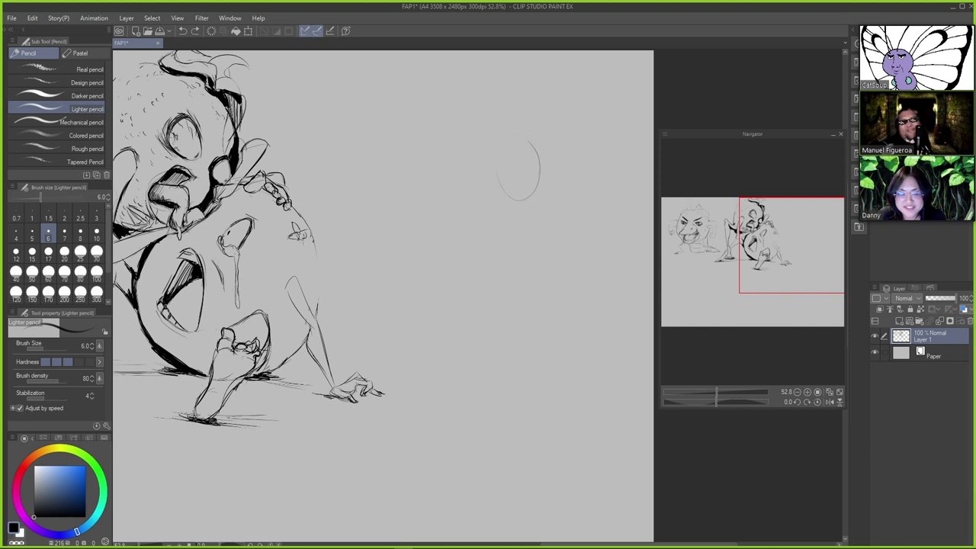
{"action": "key", "text": "ctrl+z"}
{"action": "mouse_move", "coordinate": [520, 151]}
{"action": "left_mouse_down"}
{"action": "mouse_move", "coordinate": [490, 192]}
{"action": "mouse_move", "coordinate": [525, 154]}
{"action": "left_mouse_up"}
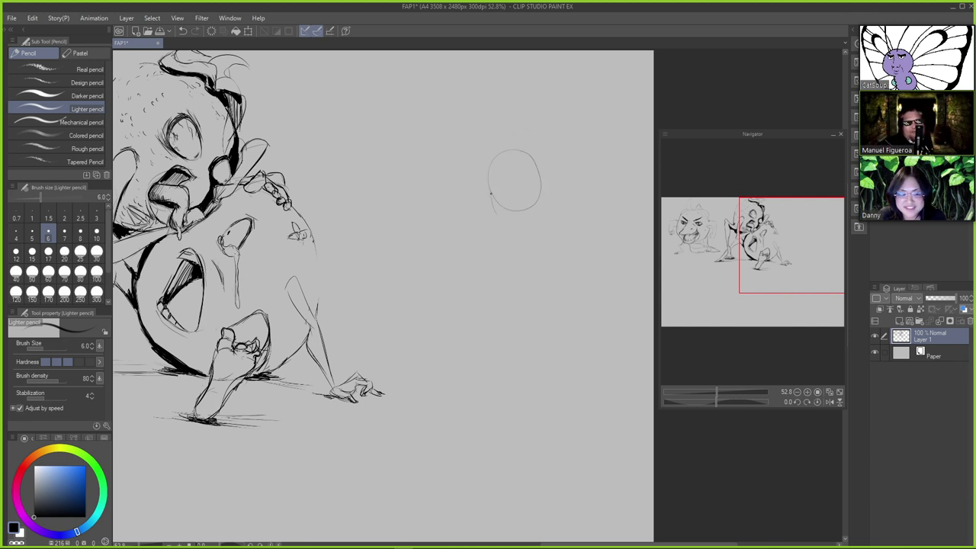
{"action": "left_click_drag", "start_coordinate": [490, 193], "coordinate": [495, 211]}
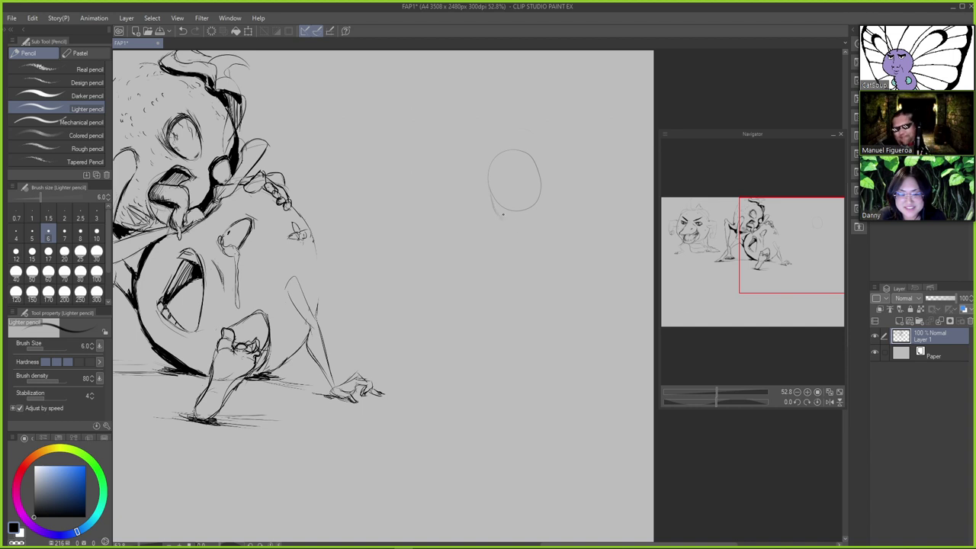
{"action": "key", "text": "ctrl+z"}
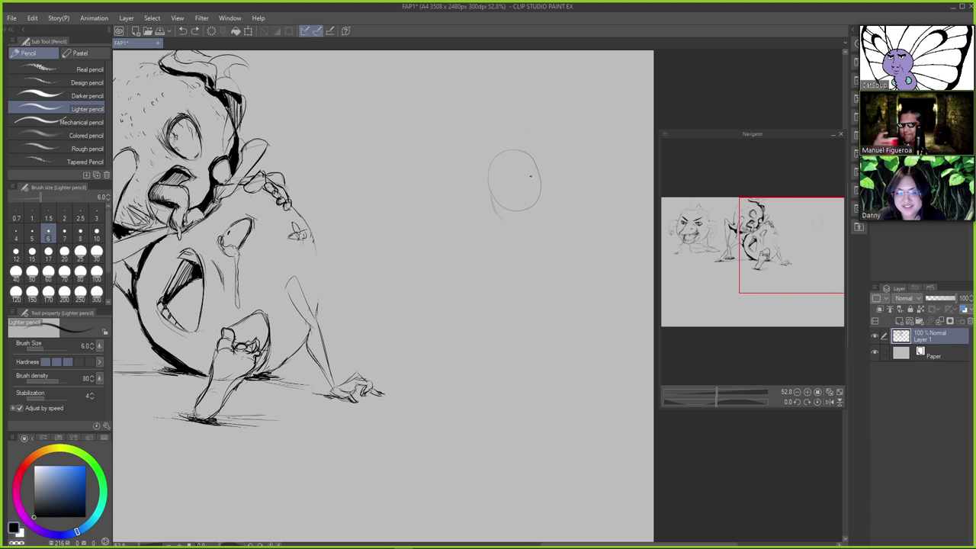
Erase most of the small circle and redraw the head as a wider oval with a short vertical centre line
{"action": "key", "text": "e"}
{"action": "mouse_move", "coordinate": [481, 178]}
{"action": "left_mouse_down"}
{"action": "mouse_move", "coordinate": [510, 151]}
{"action": "mouse_move", "coordinate": [538, 163]}
{"action": "mouse_move", "coordinate": [538, 199]}
{"action": "mouse_move", "coordinate": [532, 193]}
{"action": "left_mouse_up"}
{"action": "key", "text": "p"}
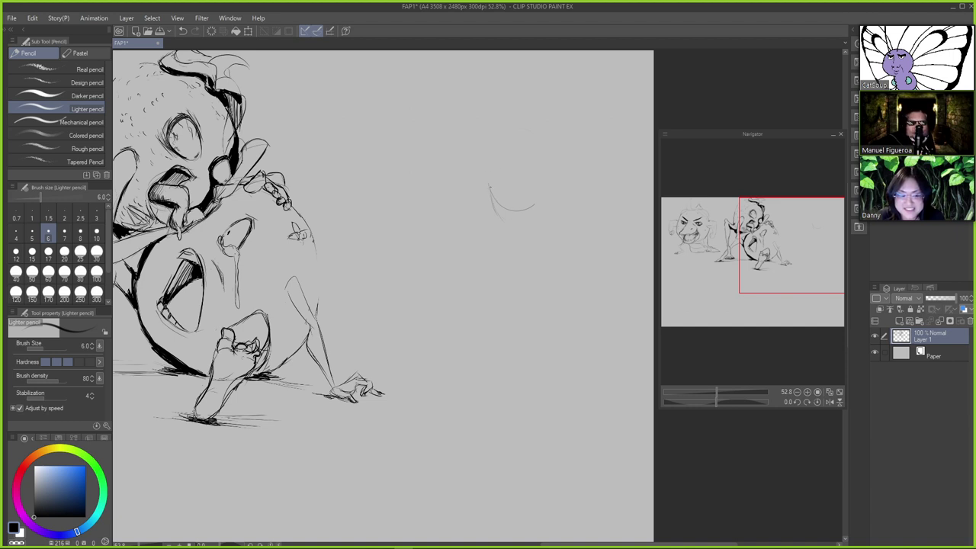
{"action": "key", "text": "ctrl+z"}
{"action": "left_click_drag", "start_coordinate": [488, 187], "coordinate": [490, 161]}
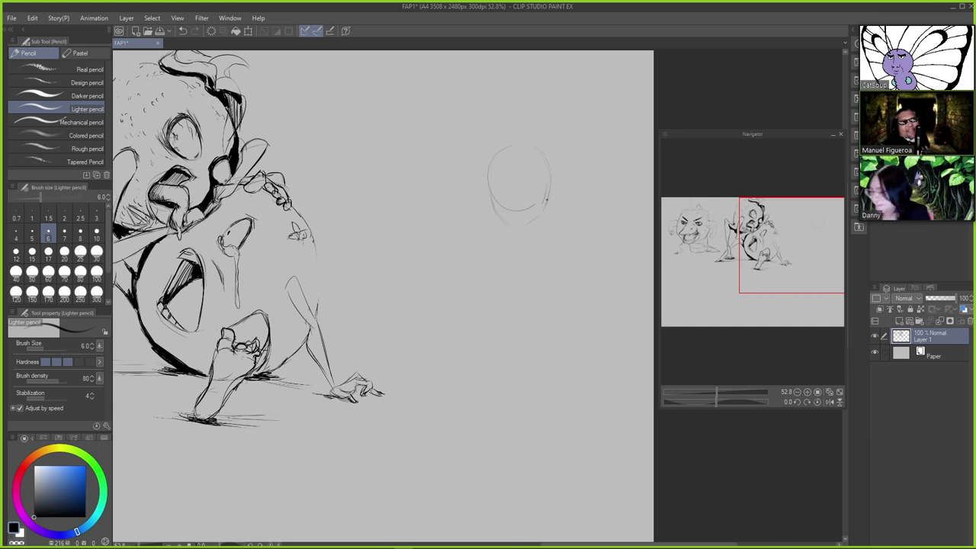
{"action": "left_click_drag", "start_coordinate": [514, 183], "coordinate": [514, 207]}
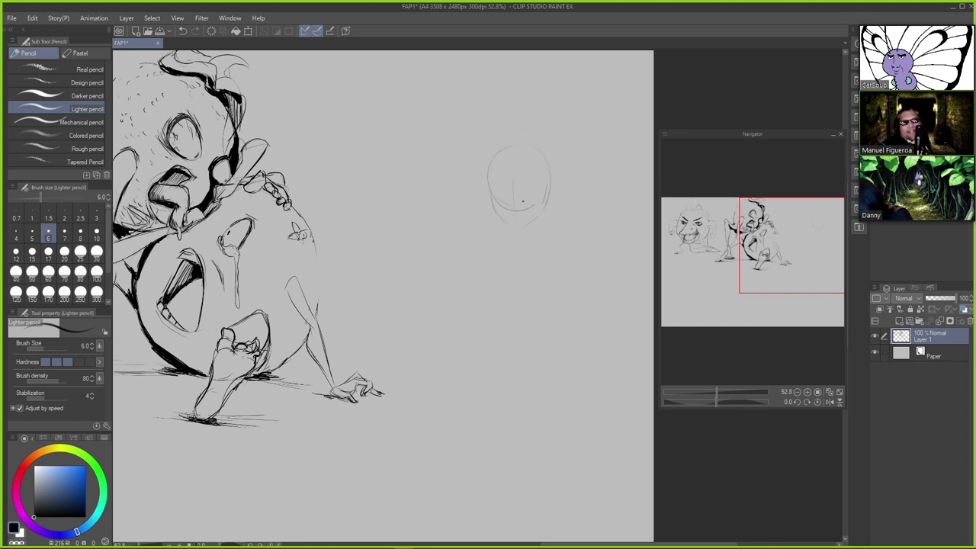
{"action": "key", "text": "ctrl+z"}
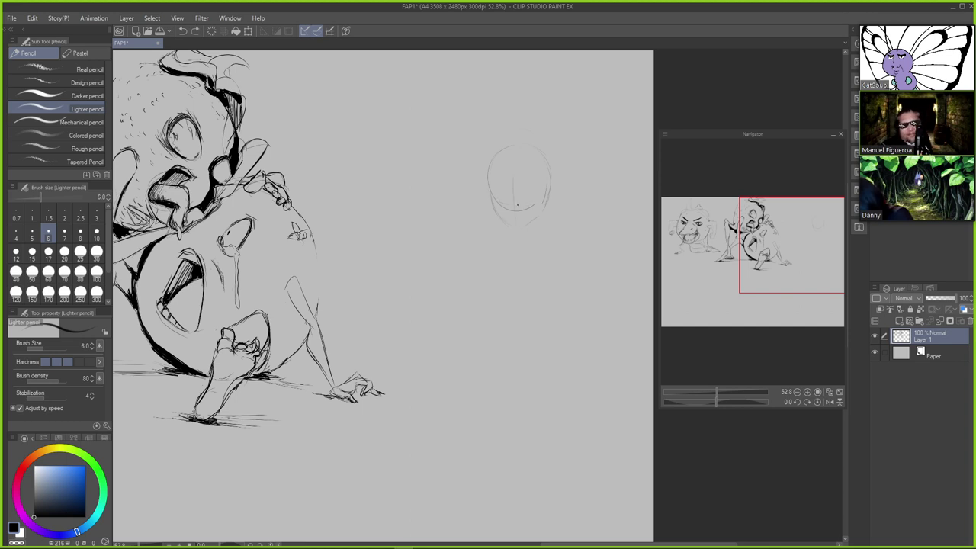
{"action": "key", "text": "ctrl+y"}
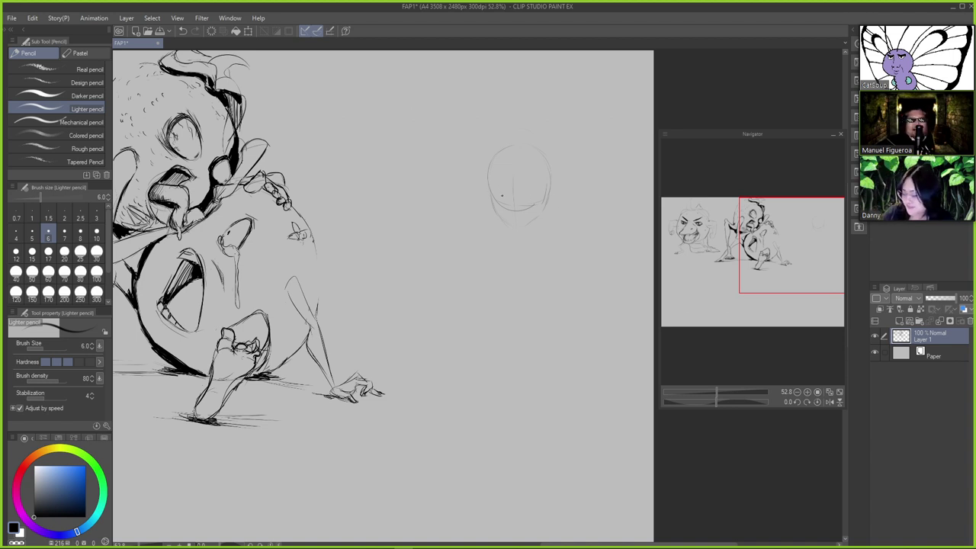
Sketch two small eyes low on the head along the horizontal curve, undoing and redrawing strokes as needed
{"action": "key", "text": "ctrl+z"}
{"action": "mouse_move", "coordinate": [496, 196]}
{"action": "left_mouse_down"}
{"action": "mouse_move", "coordinate": [500, 170]}
{"action": "mouse_move", "coordinate": [505, 200]}
{"action": "mouse_move", "coordinate": [510, 187]}
{"action": "mouse_move", "coordinate": [504, 205]}
{"action": "mouse_move", "coordinate": [505, 196]}
{"action": "mouse_move", "coordinate": [532, 203]}
{"action": "mouse_move", "coordinate": [528, 172]}
{"action": "mouse_move", "coordinate": [527, 203]}
{"action": "left_mouse_up"}
{"action": "key", "text": "ctrl+z"}
{"action": "key", "text": "ctrl+z"}
{"action": "key", "text": "ctrl+z"}
{"action": "key", "text": "ctrl+z"}
{"action": "key", "text": "ctrl+z"}
{"action": "key", "text": "ctrl+z"}
{"action": "key", "text": "ctrl+z"}
{"action": "key", "text": "ctrl+z"}
{"action": "key", "text": "ctrl+z"}
{"action": "key", "text": "ctrl+z"}
{"action": "key", "text": "ctrl+z"}
{"action": "key", "text": "ctrl+z"}
{"action": "key", "text": "ctrl+z"}
{"action": "key", "text": "ctrl+z"}
{"action": "key", "text": "ctrl+z"}
{"action": "key", "text": "ctrl+z"}
{"action": "key", "text": "ctrl+z"}
{"action": "key", "text": "ctrl+z"}
{"action": "key", "text": "ctrl+z"}
{"action": "key", "text": "ctrl+z"}
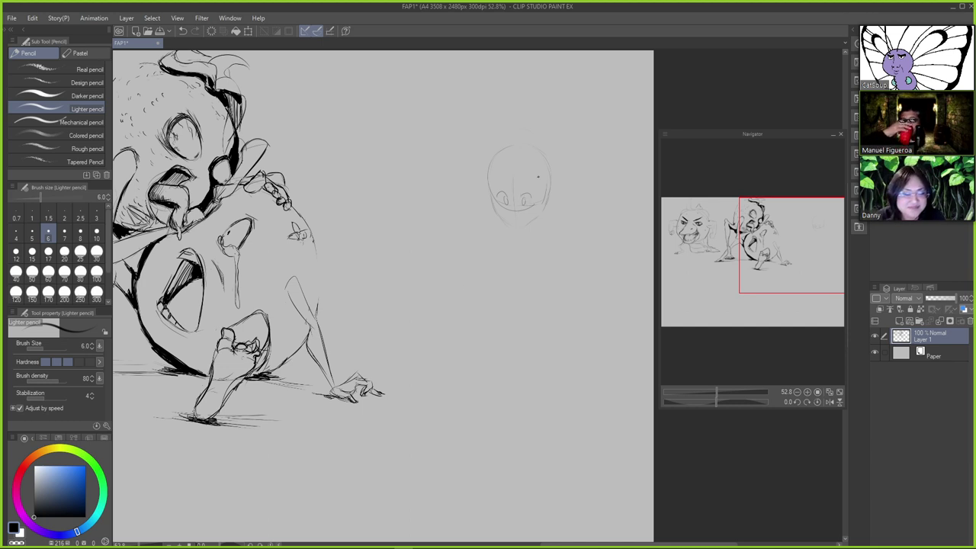
{"action": "key", "text": "ctrl+z"}
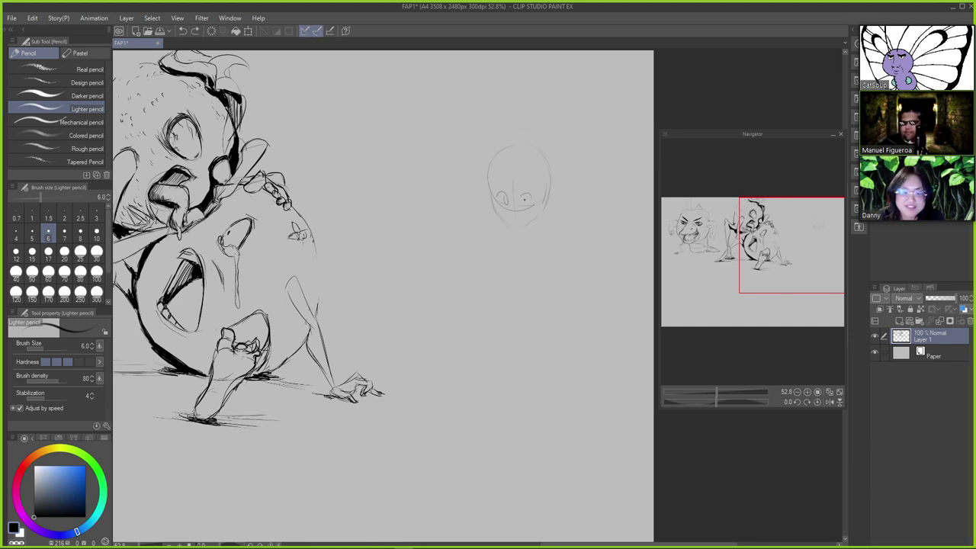
Redraw the small head's right eye and add a brow above it
{"action": "mouse_move", "coordinate": [523, 197]}
{"action": "left_mouse_down"}
{"action": "mouse_move", "coordinate": [521, 228]}
{"action": "mouse_move", "coordinate": [512, 223]}
{"action": "mouse_move", "coordinate": [526, 214]}
{"action": "mouse_move", "coordinate": [539, 215]}
{"action": "left_mouse_up"}
{"action": "key", "text": "ctrl+z"}
{"action": "key", "text": "ctrl+z"}
{"action": "key", "text": "ctrl+z"}
{"action": "key", "text": "ctrl+z"}
{"action": "key", "text": "ctrl+z"}
{"action": "key", "text": "ctrl+z"}
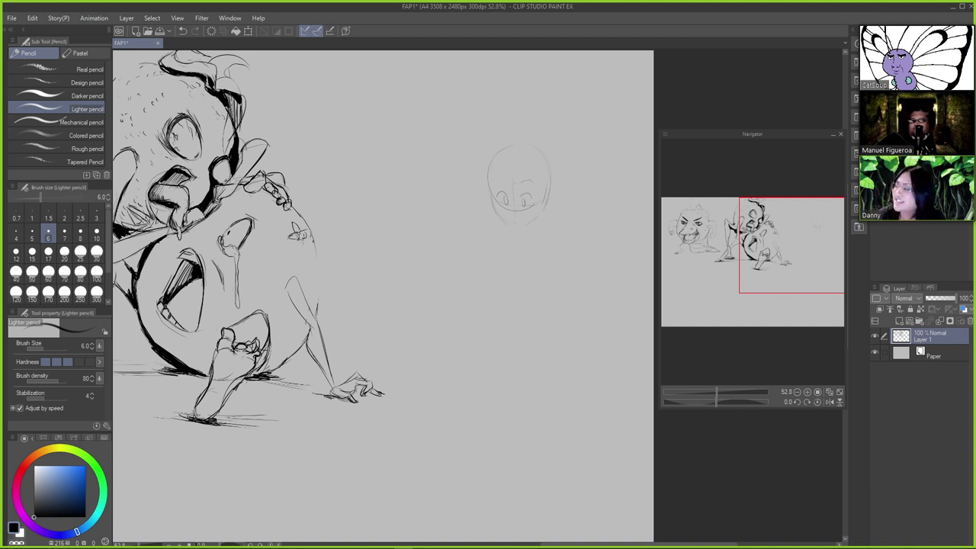
Define the small head's pointed chin and complete the brow and pupil details around the eyes
{"action": "left_click_drag", "start_coordinate": [501, 217], "coordinate": [513, 227]}
{"action": "key", "text": "ctrl+z"}
{"action": "key", "text": "ctrl+z"}
{"action": "key", "text": "ctrl+z"}
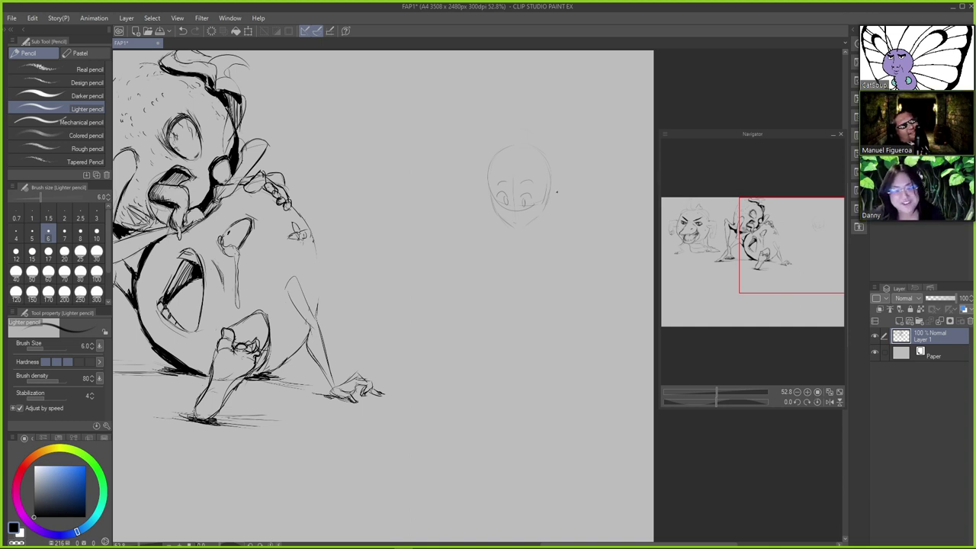
Lasso the small head sketch, delete it, and clear the selection
{"action": "key", "text": "m"}
{"action": "mouse_move", "coordinate": [577, 164]}
{"action": "left_mouse_down"}
{"action": "mouse_move", "coordinate": [489, 127]}
{"action": "mouse_move", "coordinate": [476, 257]}
{"action": "mouse_move", "coordinate": [579, 222]}
{"action": "left_mouse_up"}
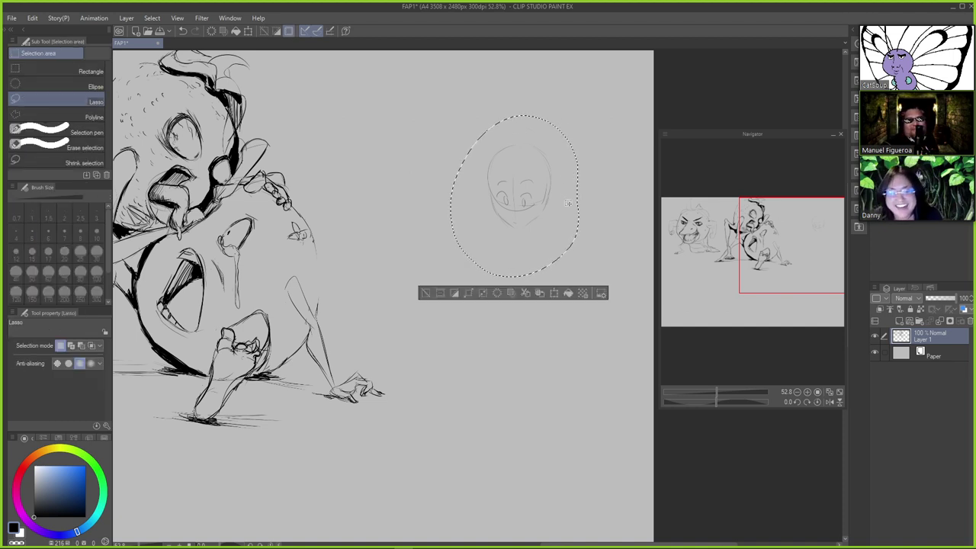
{"action": "key", "text": "Delete"}
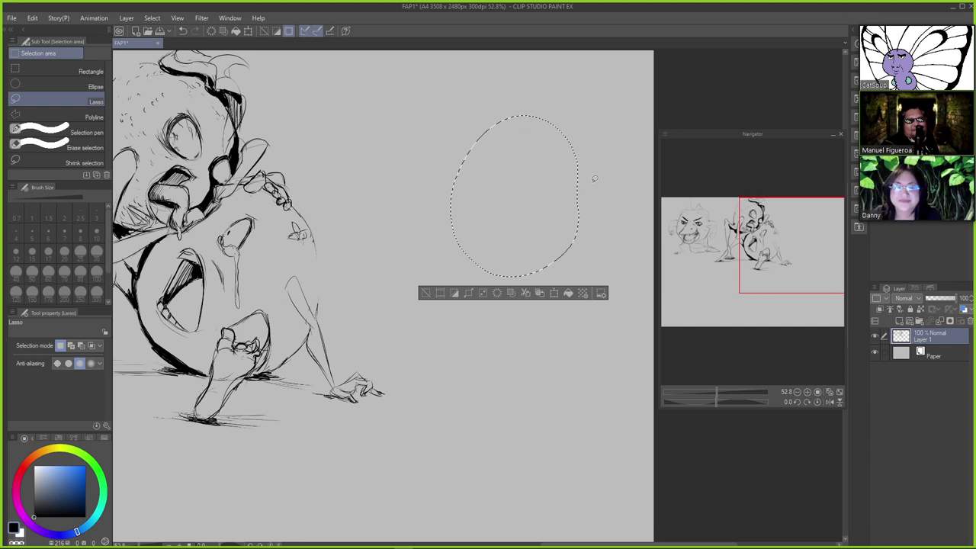
{"action": "key", "text": "ctrl+d"}
Draw one large pencil circle in the empty area beside the creatures
{"action": "key", "text": "p"}
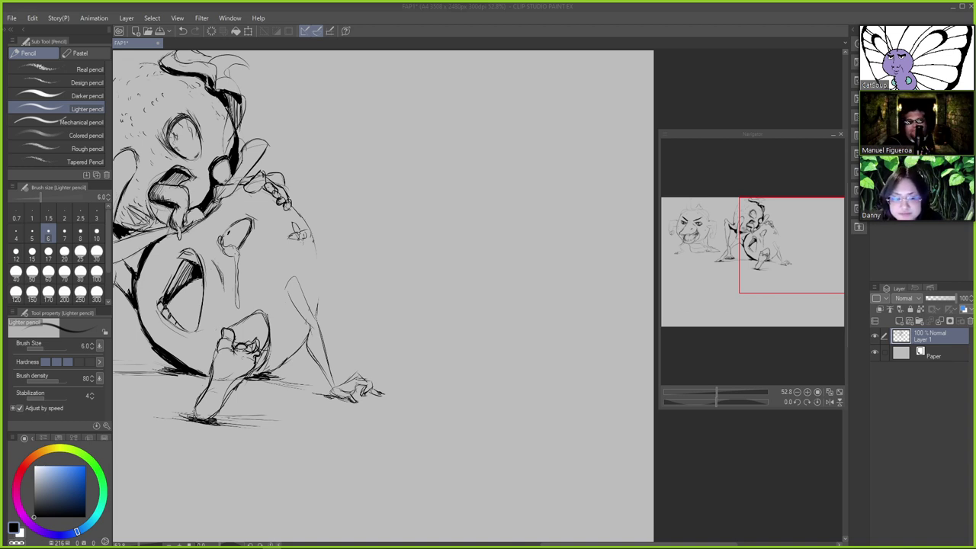
{"action": "left_click", "coordinate": [648, 14]}
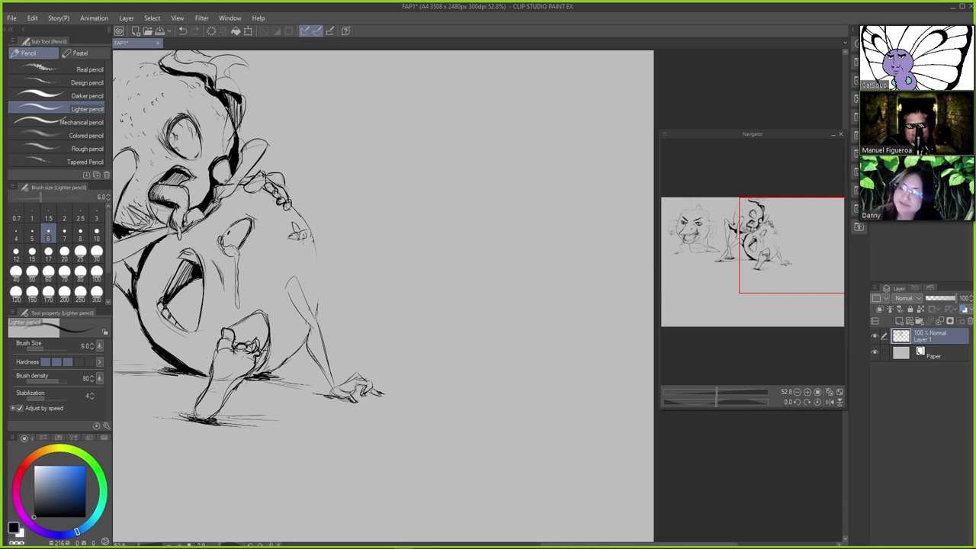
{"action": "mouse_move", "coordinate": [442, 335]}
{"action": "left_mouse_down"}
{"action": "mouse_move", "coordinate": [533, 219]}
{"action": "mouse_move", "coordinate": [508, 209]}
{"action": "left_mouse_up"}
Try a low rounded bump on top of the large circle, then undo the attempts
{"action": "mouse_move", "coordinate": [477, 205]}
{"action": "left_mouse_down"}
{"action": "mouse_move", "coordinate": [506, 350]}
{"action": "mouse_move", "coordinate": [538, 206]}
{"action": "mouse_move", "coordinate": [477, 198]}
{"action": "mouse_move", "coordinate": [527, 205]}
{"action": "mouse_move", "coordinate": [494, 181]}
{"action": "mouse_move", "coordinate": [538, 209]}
{"action": "left_mouse_up"}
{"action": "key", "text": "ctrl+z"}
{"action": "key", "text": "ctrl+z"}
{"action": "key", "text": "ctrl+z"}
{"action": "key", "text": "ctrl+z"}
{"action": "left_click_drag", "start_coordinate": [479, 203], "coordinate": [538, 207]}
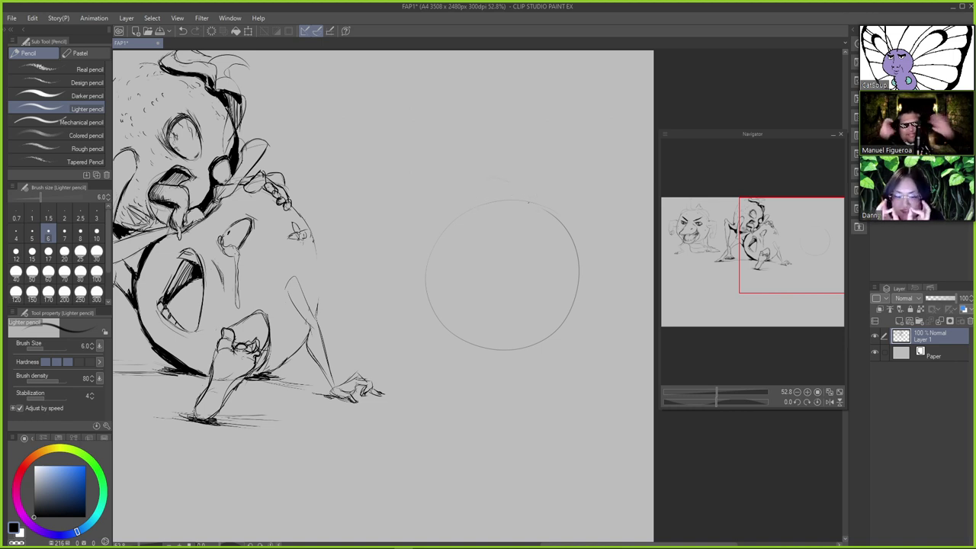
{"action": "key", "text": "ctrl+z"}
{"action": "left_click_drag", "start_coordinate": [471, 209], "coordinate": [538, 211]}
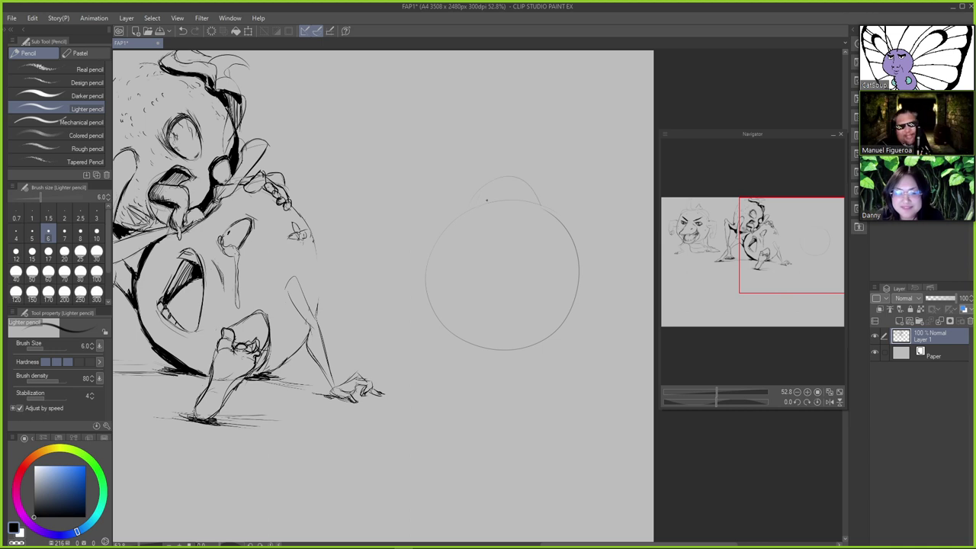
{"action": "key", "text": "ctrl+z"}
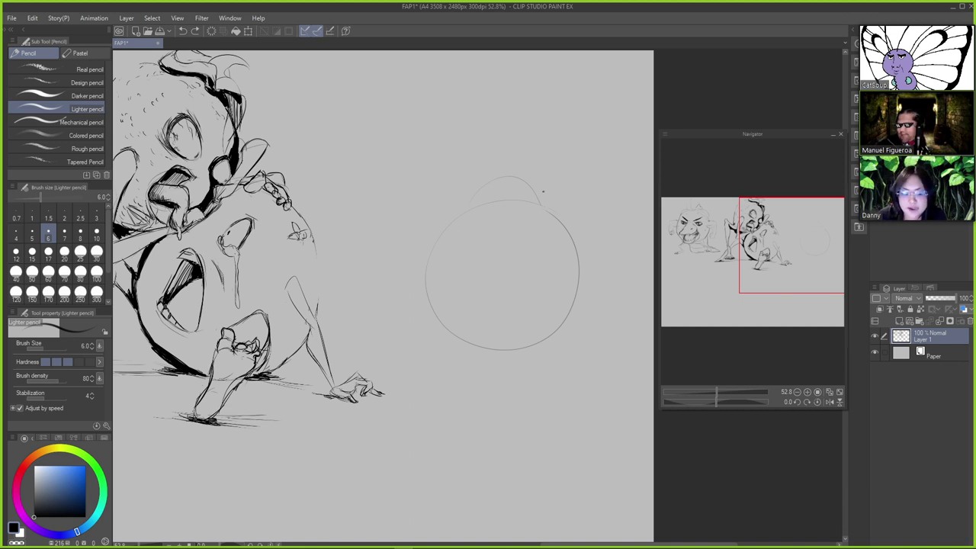
{"action": "mouse_move", "coordinate": [468, 205]}
{"action": "left_mouse_down"}
{"action": "mouse_move", "coordinate": [468, 181]}
{"action": "mouse_move", "coordinate": [518, 181]}
{"action": "mouse_move", "coordinate": [488, 147]}
{"action": "mouse_move", "coordinate": [532, 157]}
{"action": "left_mouse_up"}
{"action": "key", "text": "ctrl+z"}
{"action": "key", "text": "ctrl+z"}
{"action": "key", "text": "ctrl+z"}
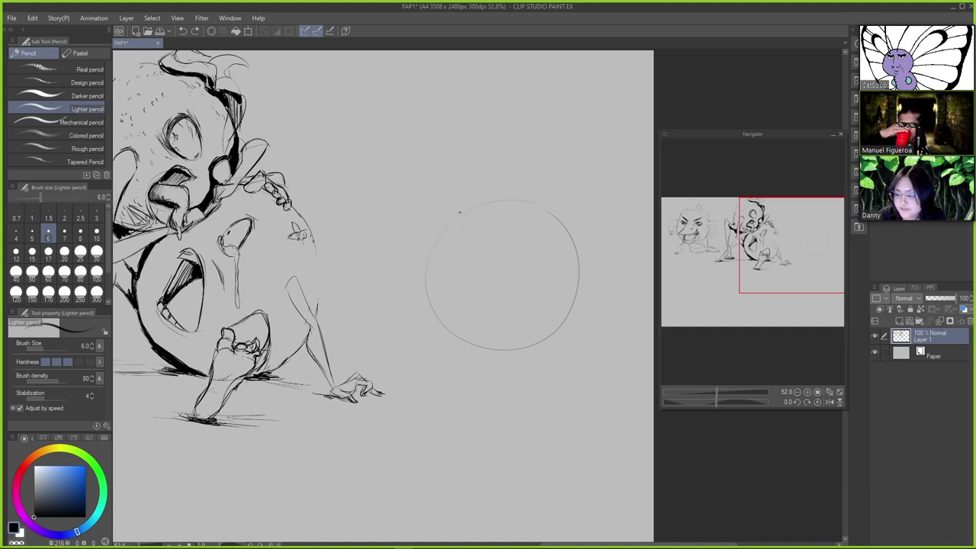
Sketch a taller, tilted head shape on top of the circle and run a curved centre line down through both shapes
{"action": "left_click_drag", "start_coordinate": [450, 198], "coordinate": [488, 145]}
{"action": "key", "text": "ctrl+z"}
{"action": "mouse_move", "coordinate": [446, 195]}
{"action": "left_mouse_down"}
{"action": "mouse_move", "coordinate": [503, 148]}
{"action": "mouse_move", "coordinate": [544, 192]}
{"action": "left_mouse_up"}
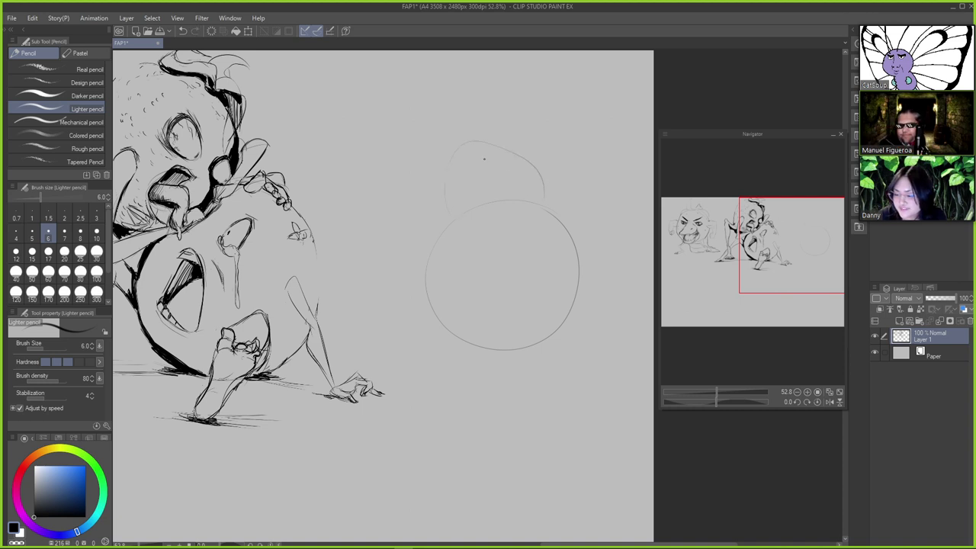
{"action": "left_click_drag", "start_coordinate": [504, 230], "coordinate": [491, 309]}
{"action": "key", "text": "ctrl+z"}
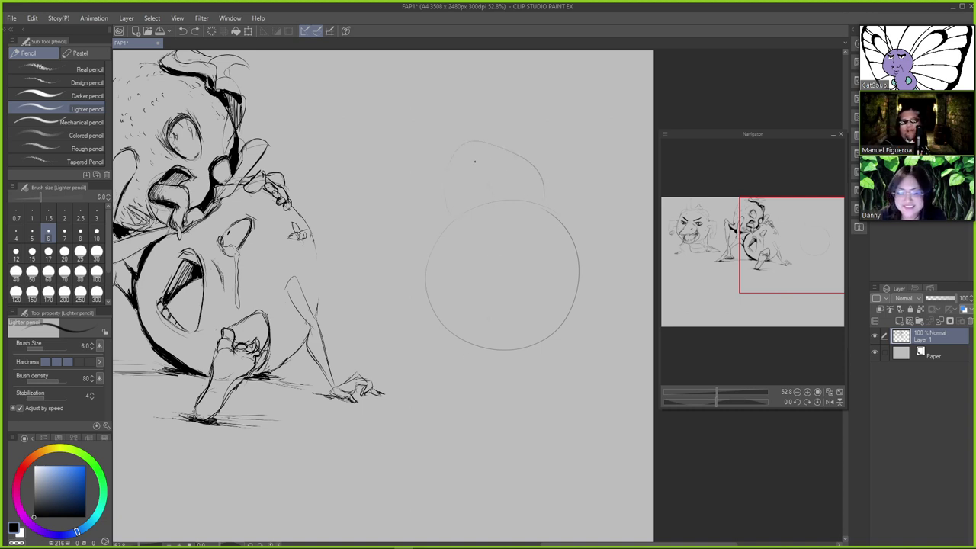
{"action": "mouse_move", "coordinate": [487, 179]}
{"action": "left_mouse_down"}
{"action": "mouse_move", "coordinate": [500, 246]}
{"action": "mouse_move", "coordinate": [489, 326]}
{"action": "left_mouse_up"}
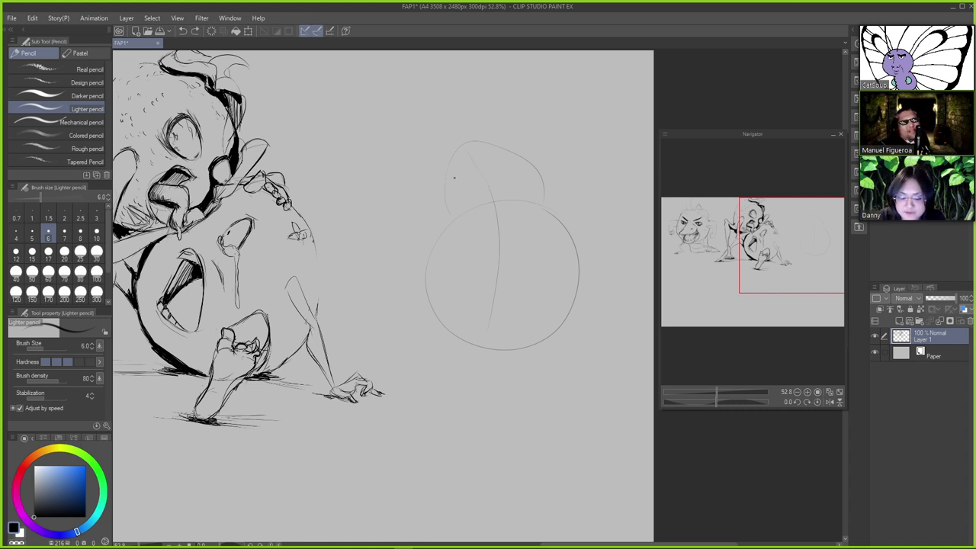
Sketch a narrow eye on the left side of the head shape, erasing and redrawing its lid line
{"action": "left_click_drag", "start_coordinate": [458, 180], "coordinate": [470, 178]}
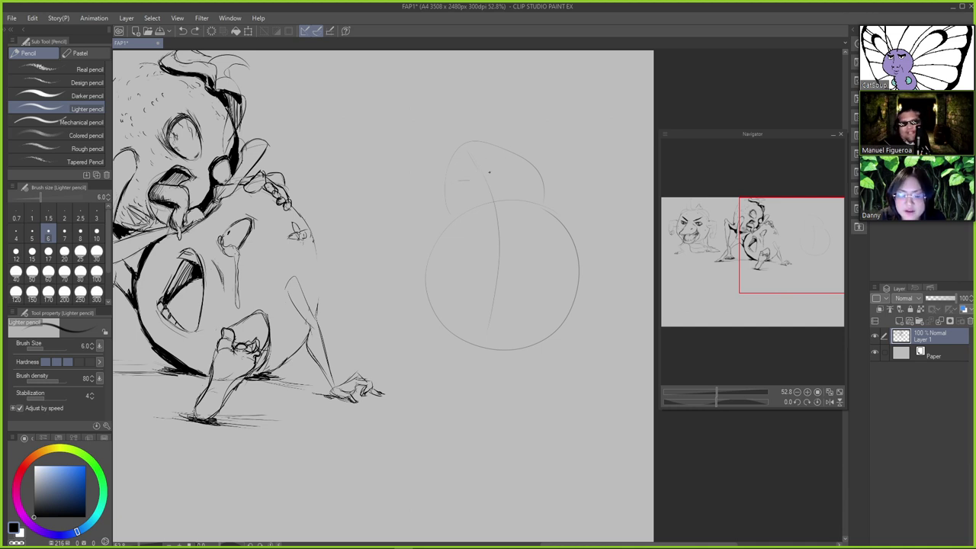
{"action": "key", "text": "e"}
{"action": "left_click_drag", "start_coordinate": [470, 179], "coordinate": [464, 181]}
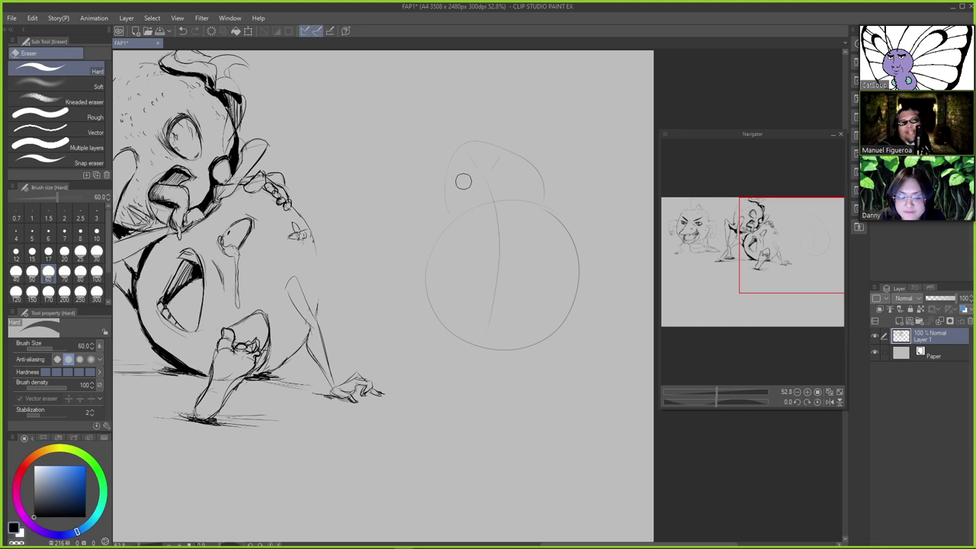
{"action": "key", "text": "p"}
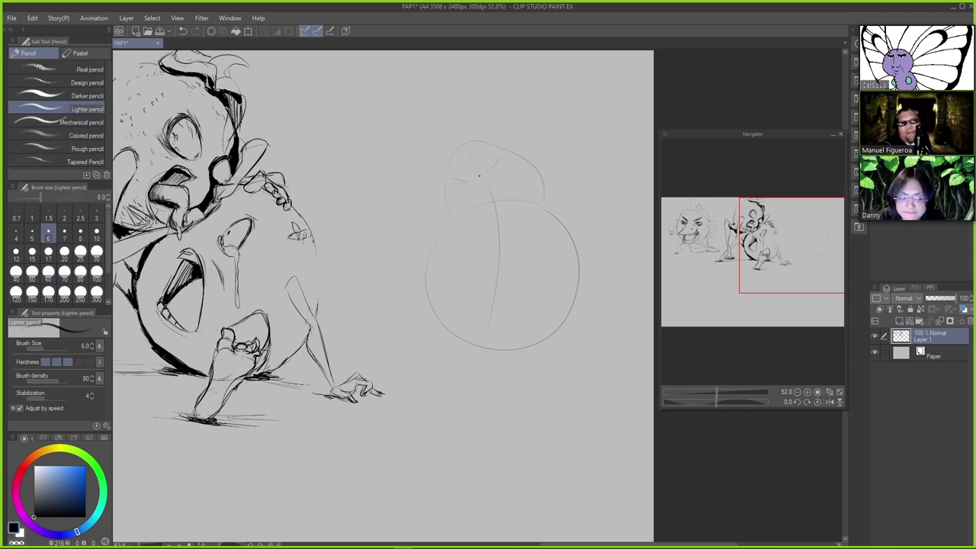
{"action": "left_click_drag", "start_coordinate": [454, 181], "coordinate": [468, 180]}
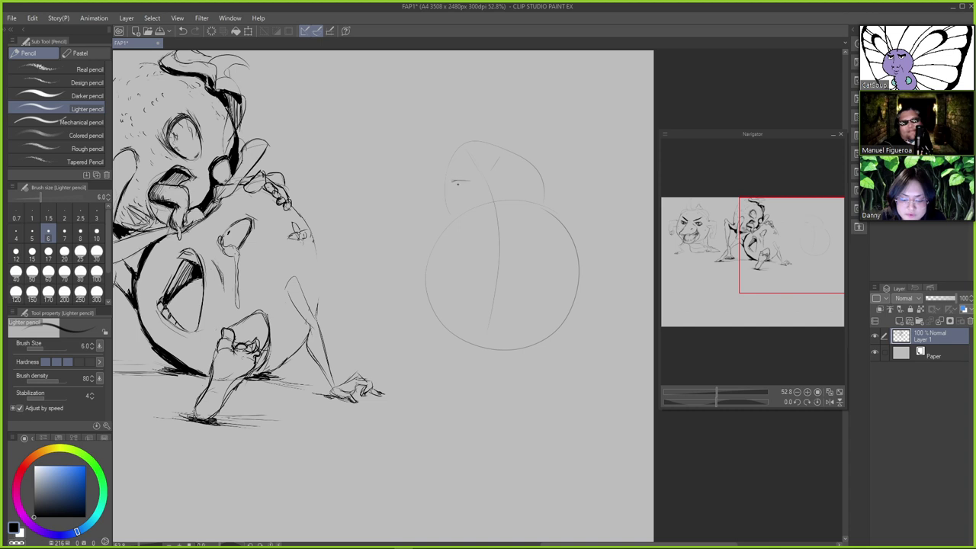
{"action": "key", "text": "ctrl+z"}
{"action": "left_click_drag", "start_coordinate": [452, 182], "coordinate": [470, 183]}
{"action": "key", "text": "ctrl+z"}
{"action": "key", "text": "ctrl+z"}
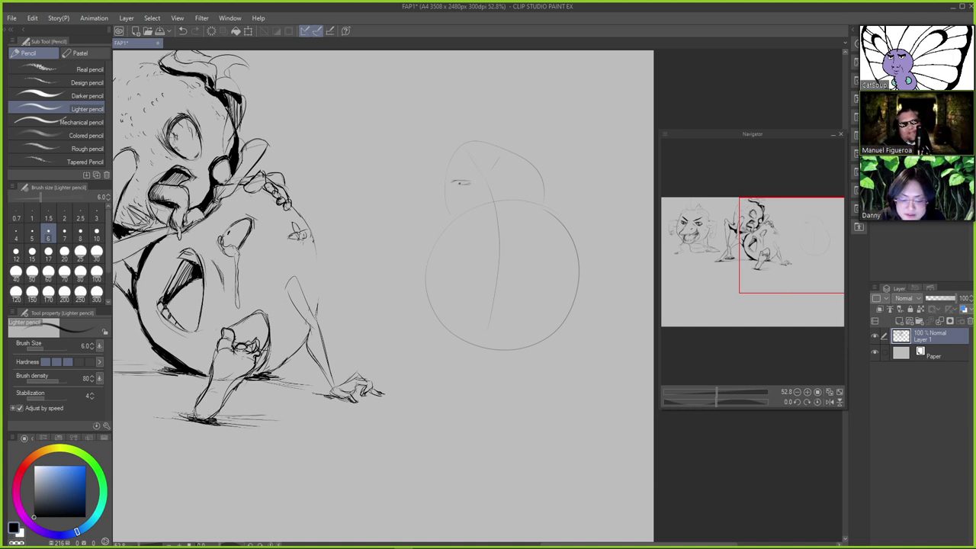
Erase the narrow eye on the left side of the head and redraw its lid lines
{"action": "key", "text": "ctrl+z"}
{"action": "left_click_drag", "start_coordinate": [456, 183], "coordinate": [465, 183]}
{"action": "key", "text": "ctrl+z"}
{"action": "key", "text": "ctrl+z"}
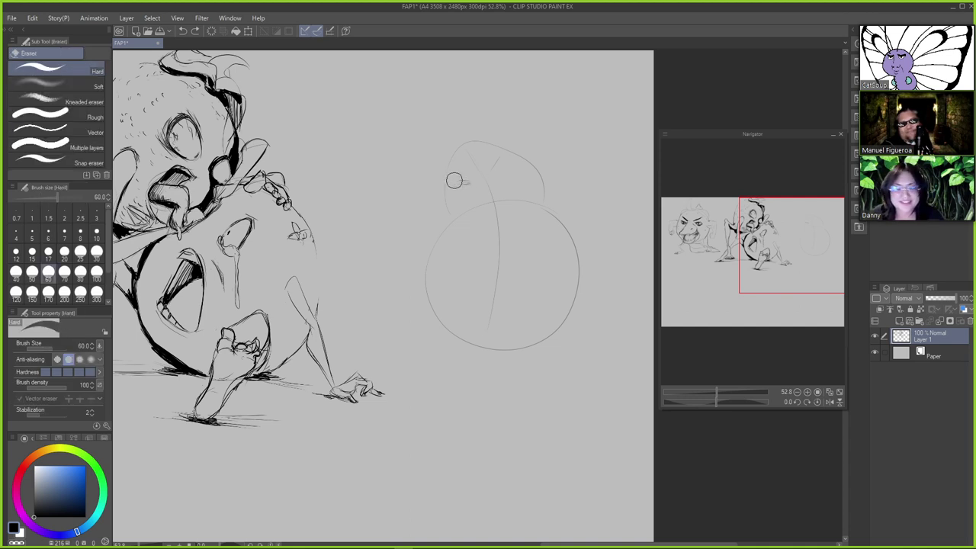
{"action": "left_click_drag", "start_coordinate": [455, 181], "coordinate": [468, 182]}
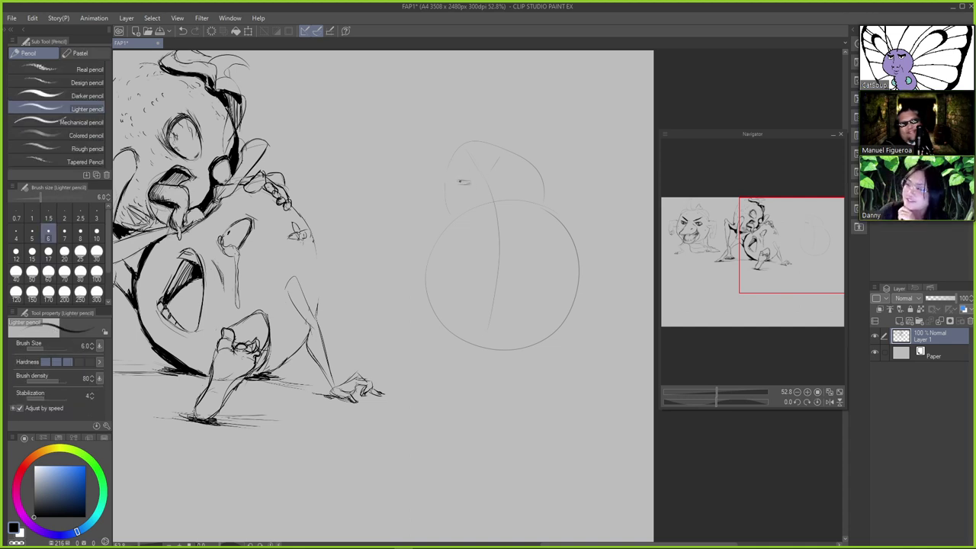
{"action": "key", "text": "ctrl+z"}
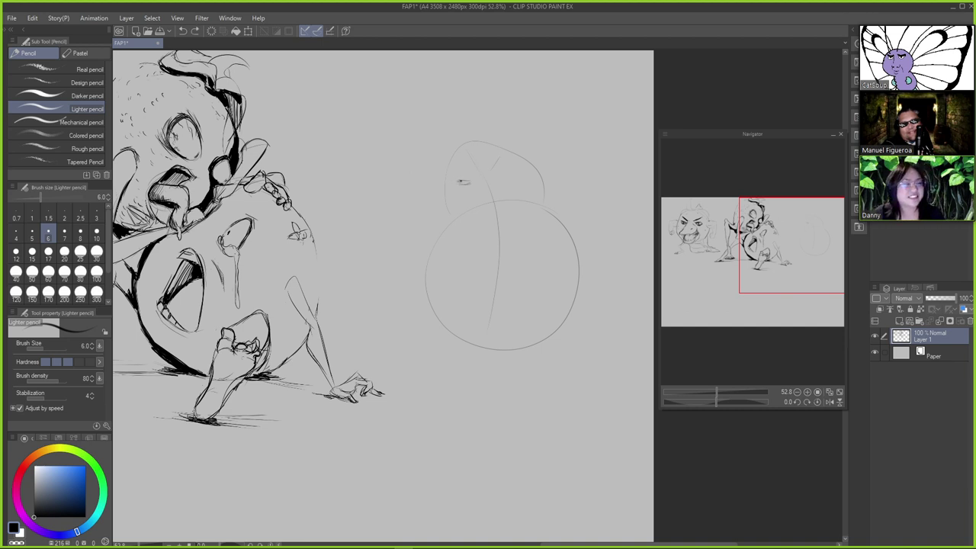
{"action": "left_click_drag", "start_coordinate": [453, 182], "coordinate": [470, 182]}
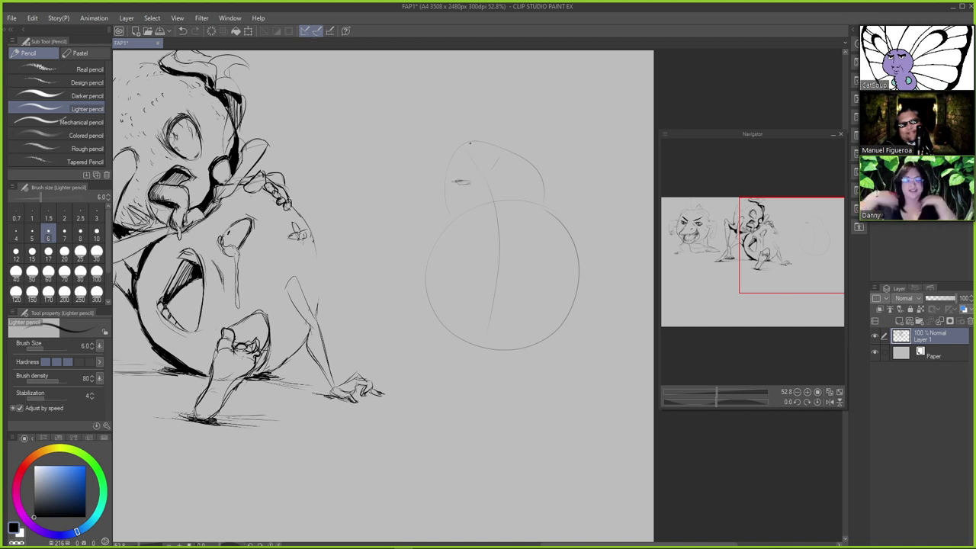
Add a dark iris and corner strokes to the narrow left eye, erasing stray marks around it
{"action": "key", "text": "ctrl+z"}
{"action": "left_click_drag", "start_coordinate": [457, 184], "coordinate": [470, 183]}
{"action": "key", "text": "ctrl+z"}
{"action": "key", "text": "ctrl+z"}
{"action": "key", "text": "ctrl+y"}
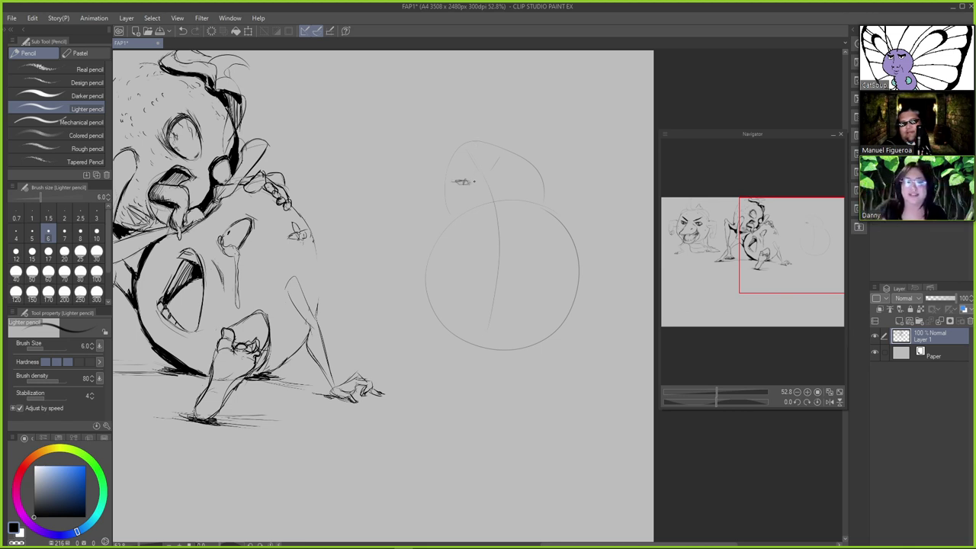
{"action": "key", "text": "e"}
{"action": "left_click_drag", "start_coordinate": [462, 178], "coordinate": [468, 179]}
{"action": "key", "text": "p"}
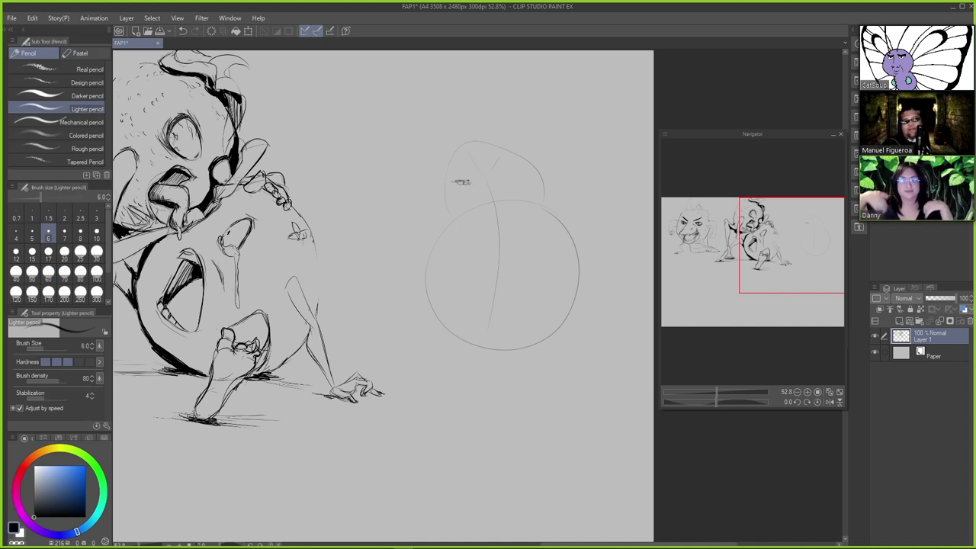
{"action": "key", "text": "ctrl+z"}
{"action": "left_click_drag", "start_coordinate": [468, 182], "coordinate": [473, 180]}
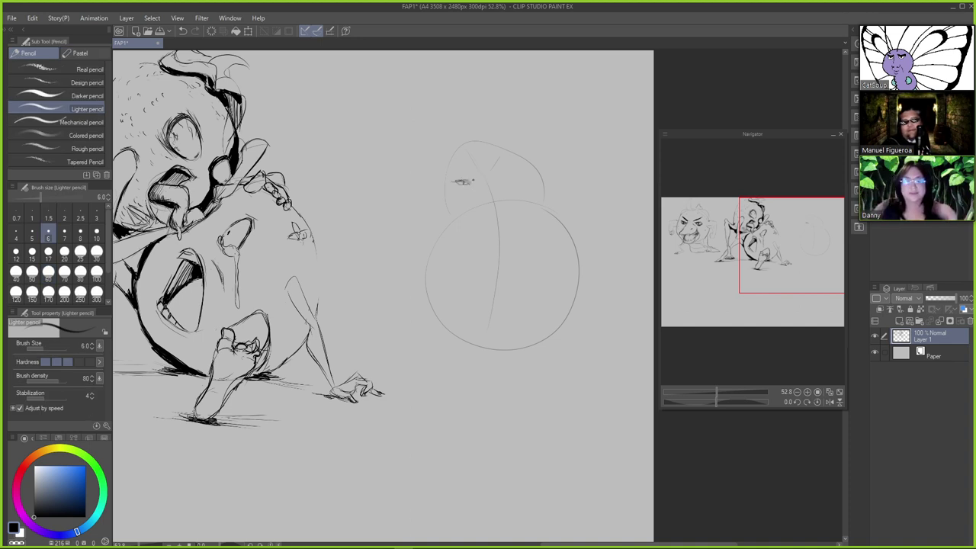
{"action": "key", "text": "ctrl+z"}
{"action": "key", "text": "ctrl+y"}
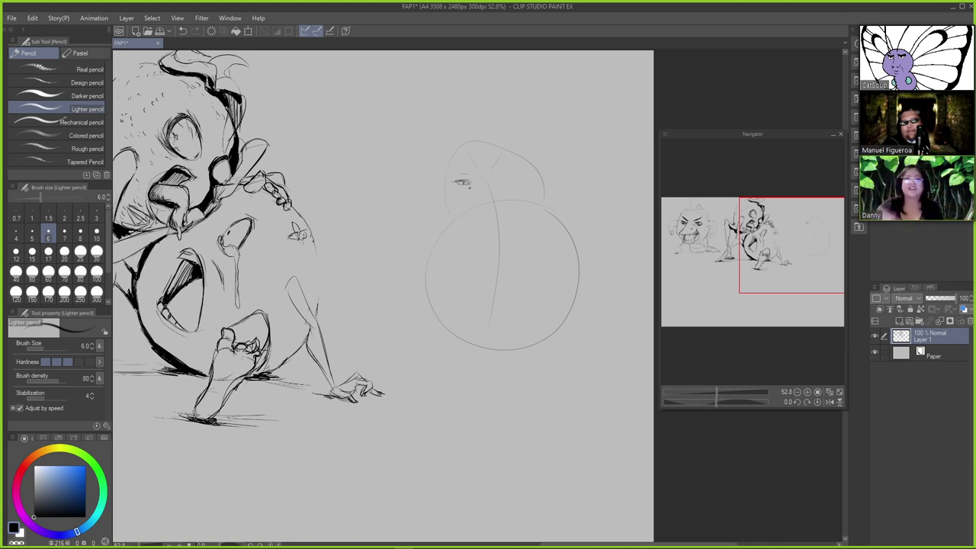
Clean up the area beneath the left eye and sketch a faint crease line above it
{"action": "key", "text": "e"}
{"action": "left_click_drag", "start_coordinate": [465, 188], "coordinate": [471, 188]}
{"action": "key", "text": "p"}
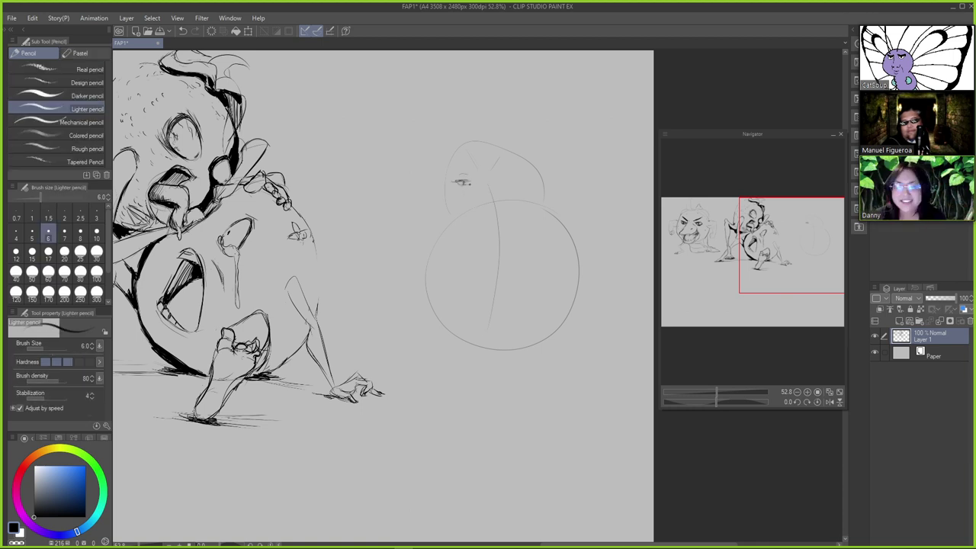
{"action": "key", "text": "ctrl+z"}
{"action": "key", "text": "ctrl+y"}
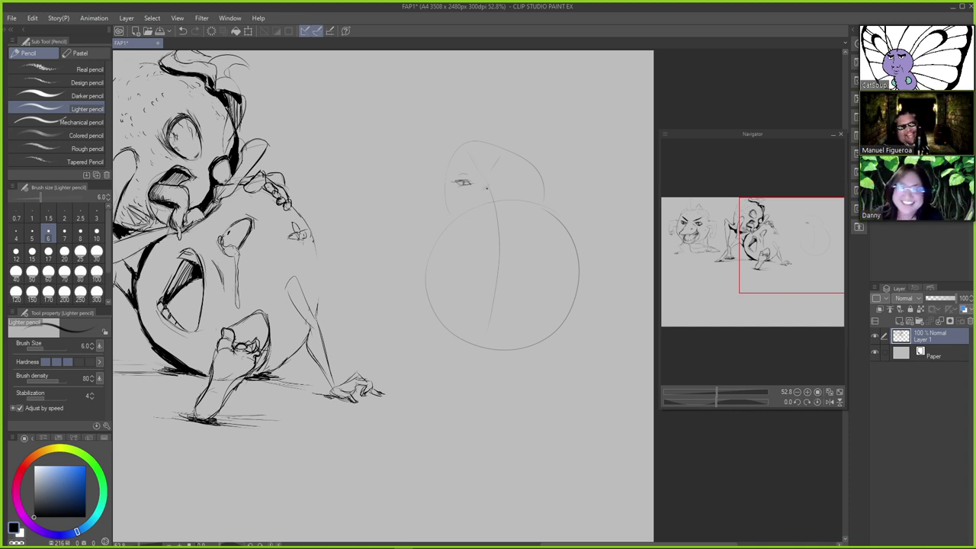
Try short strokes beside the head's centre line and sketch a slanted brow above the left eye
{"action": "key", "text": "ctrl+z"}
{"action": "left_click_drag", "start_coordinate": [482, 181], "coordinate": [488, 189]}
{"action": "key", "text": "ctrl+z"}
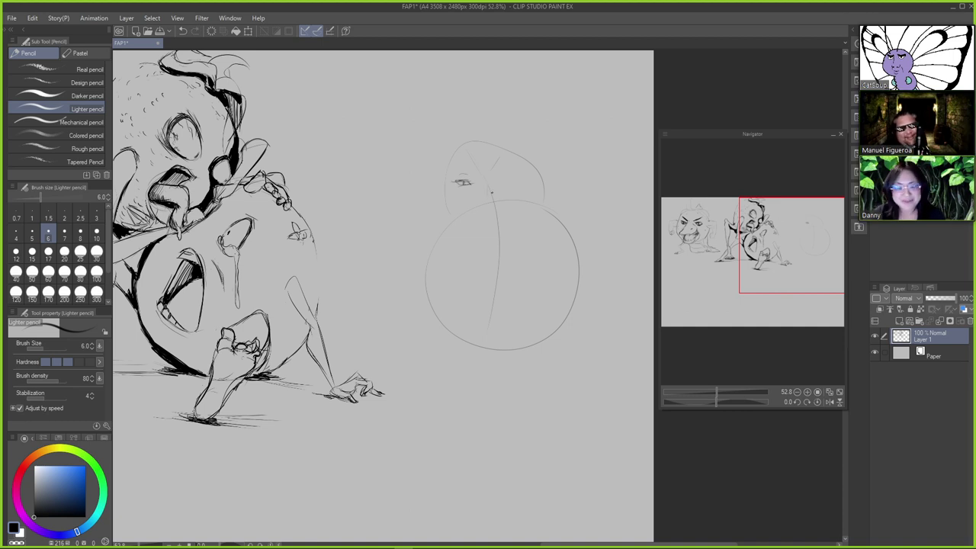
{"action": "key", "text": "ctrl+z"}
{"action": "mouse_move", "coordinate": [480, 188]}
{"action": "left_mouse_down"}
{"action": "mouse_move", "coordinate": [488, 196]}
{"action": "mouse_move", "coordinate": [468, 168]}
{"action": "mouse_move", "coordinate": [460, 175]}
{"action": "left_mouse_up"}
{"action": "key", "text": "ctrl+z"}
{"action": "key", "text": "e"}
{"action": "key", "text": "p"}
{"action": "key", "text": "ctrl+z"}
{"action": "key", "text": "ctrl+z"}
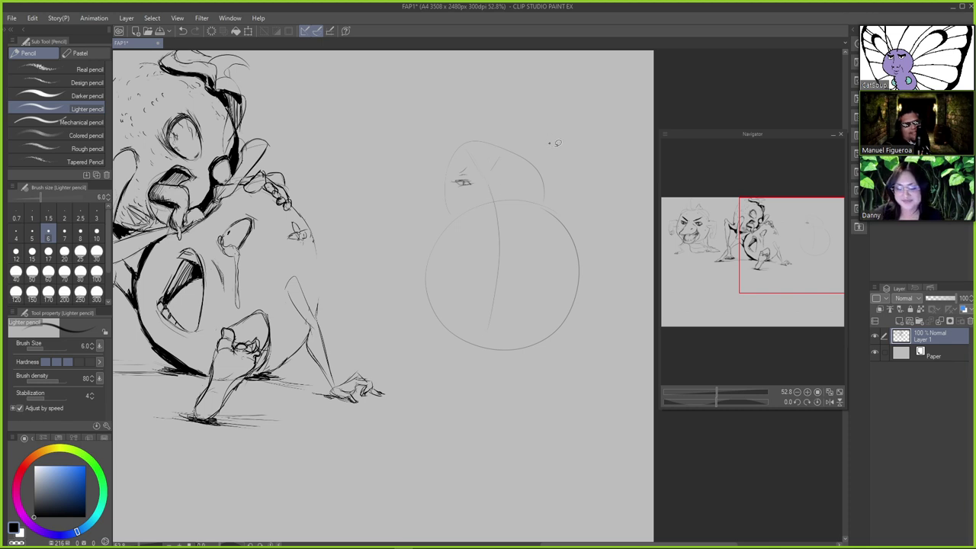
Lasso the whole new character sketch, scale it up to about 107% width, and deselect it
{"action": "key", "text": "m"}
{"action": "mouse_move", "coordinate": [558, 143]}
{"action": "left_mouse_down"}
{"action": "mouse_move", "coordinate": [402, 161]}
{"action": "mouse_move", "coordinate": [406, 327]}
{"action": "mouse_move", "coordinate": [543, 405]}
{"action": "mouse_move", "coordinate": [591, 194]}
{"action": "left_mouse_up"}
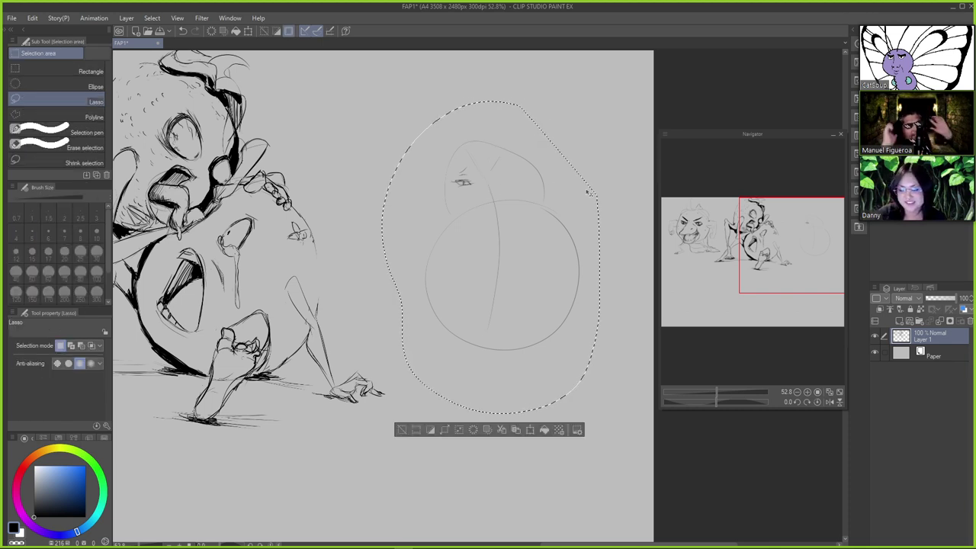
{"action": "key", "text": "ctrl+t"}
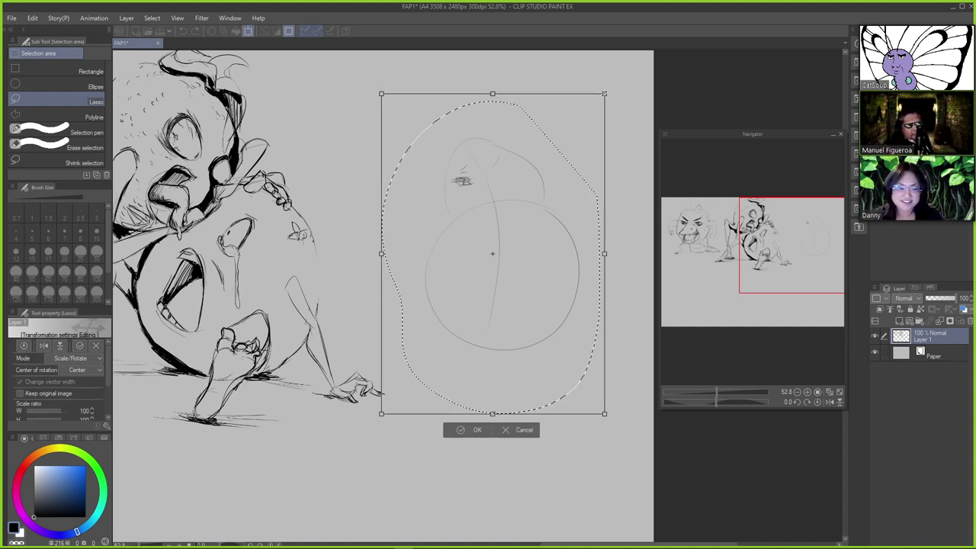
{"action": "left_click_drag", "start_coordinate": [604, 94], "coordinate": [615, 76]}
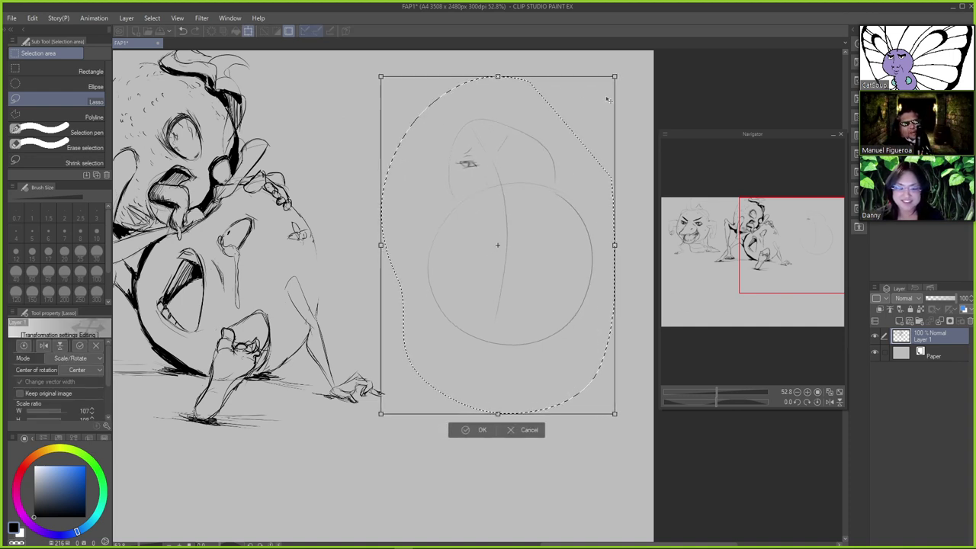
{"action": "key", "text": "Return"}
{"action": "key", "text": "ctrl+d"}
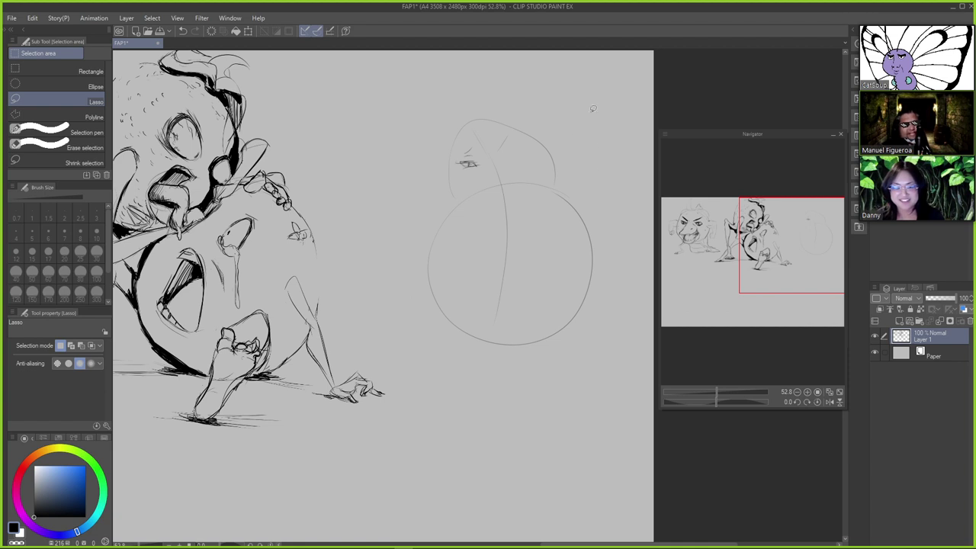
Erase the old mark right of the head's centre line and try an upright oval eye there
{"action": "key", "text": "p"}
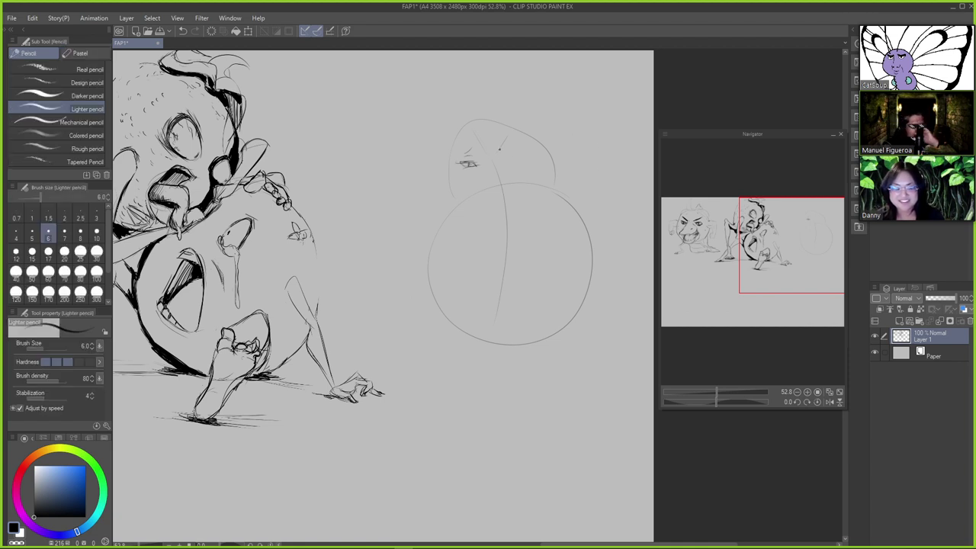
{"action": "key", "text": "e"}
{"action": "left_click_drag", "start_coordinate": [503, 141], "coordinate": [503, 147]}
{"action": "key", "text": "p"}
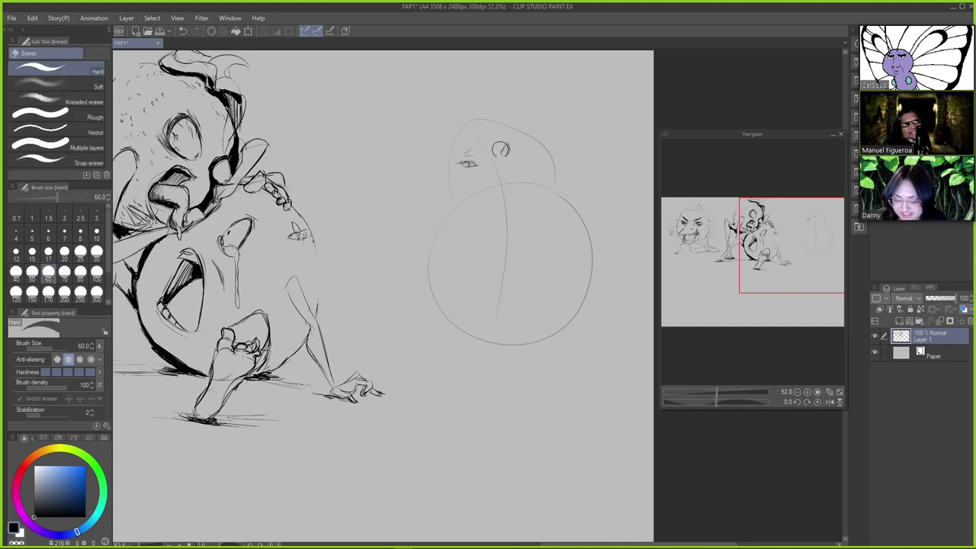
{"action": "key", "text": "ctrl+z"}
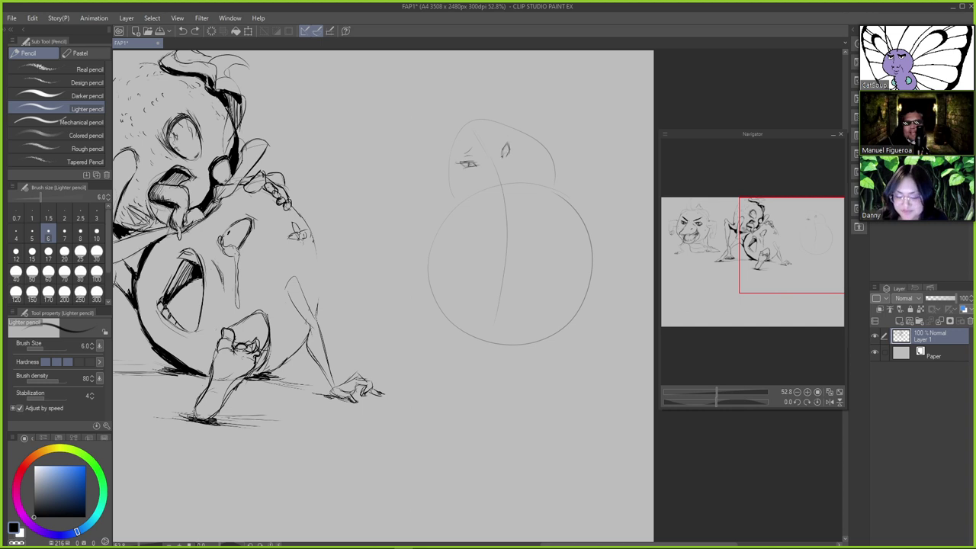
{"action": "left_click_drag", "start_coordinate": [503, 148], "coordinate": [505, 158]}
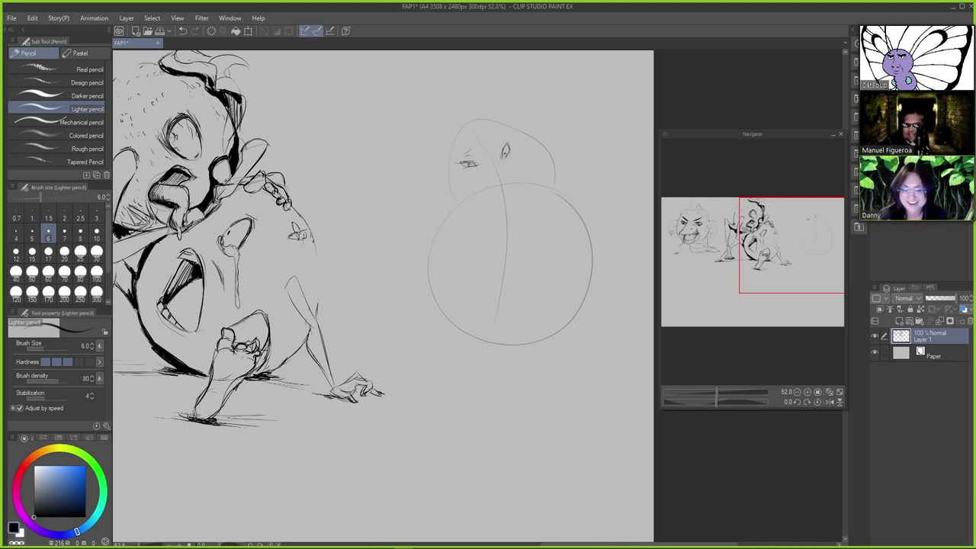
{"action": "key", "text": "ctrl+z"}
{"action": "left_click_drag", "start_coordinate": [503, 148], "coordinate": [504, 158]}
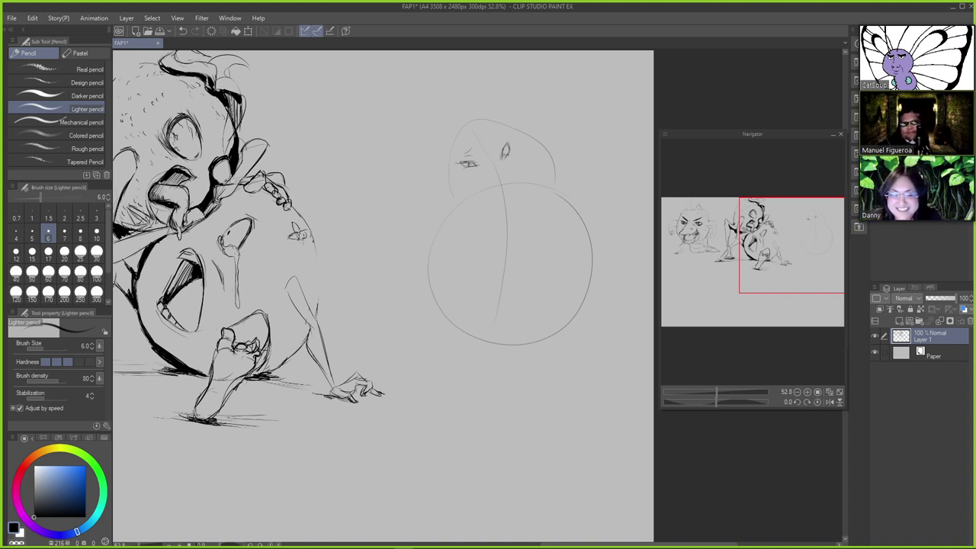
Try reworking the lower edge of the upright oval eye, then erase the eye
{"action": "key", "text": "ctrl+z"}
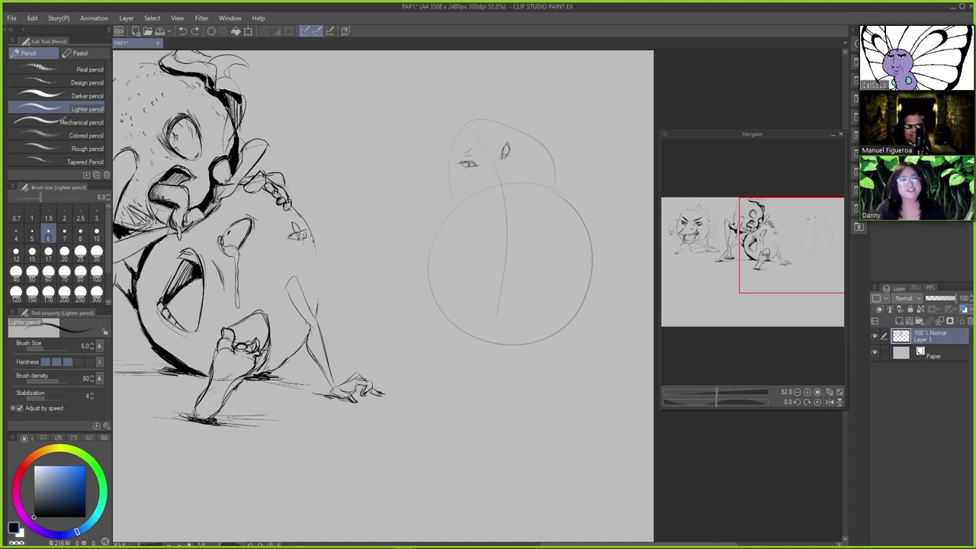
{"action": "left_click_drag", "start_coordinate": [504, 158], "coordinate": [508, 157]}
{"action": "key", "text": "ctrl+z"}
{"action": "key", "text": "ctrl+y"}
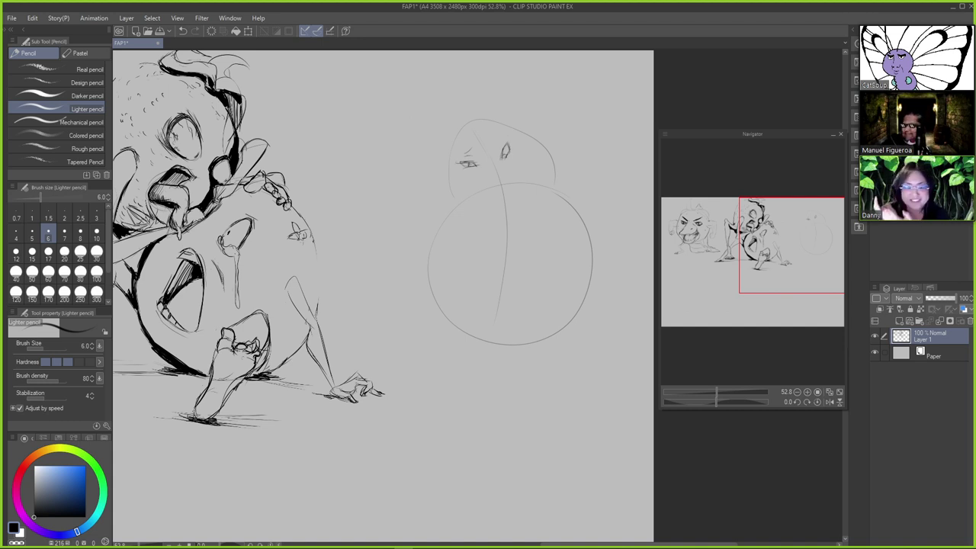
{"action": "key", "text": "ctrl+z"}
{"action": "key", "text": "e"}
{"action": "key", "text": "ctrl+y"}
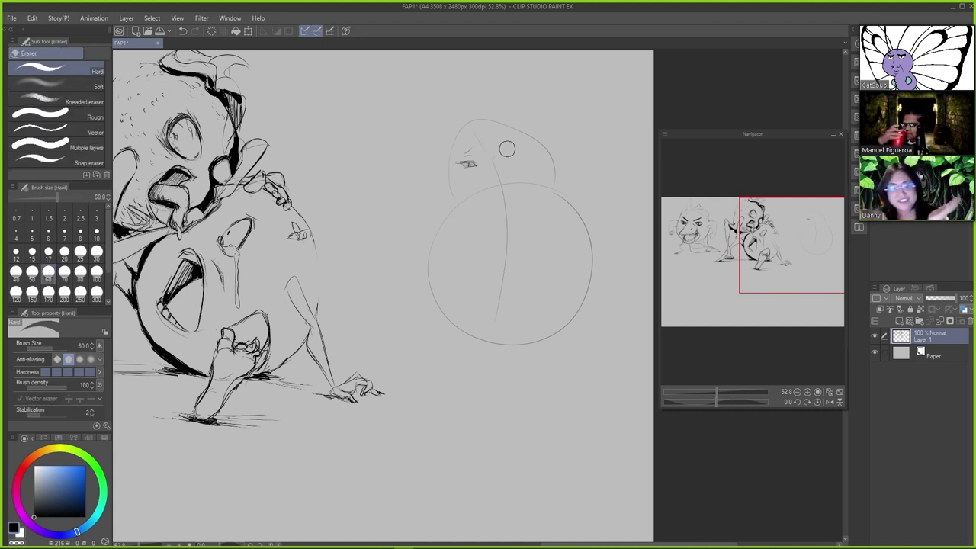
Sketch a slanted lid line for the second eye, just right of the head's centre line
{"action": "key", "text": "p"}
{"action": "key", "text": "ctrl+z"}
{"action": "key", "text": "ctrl+y"}
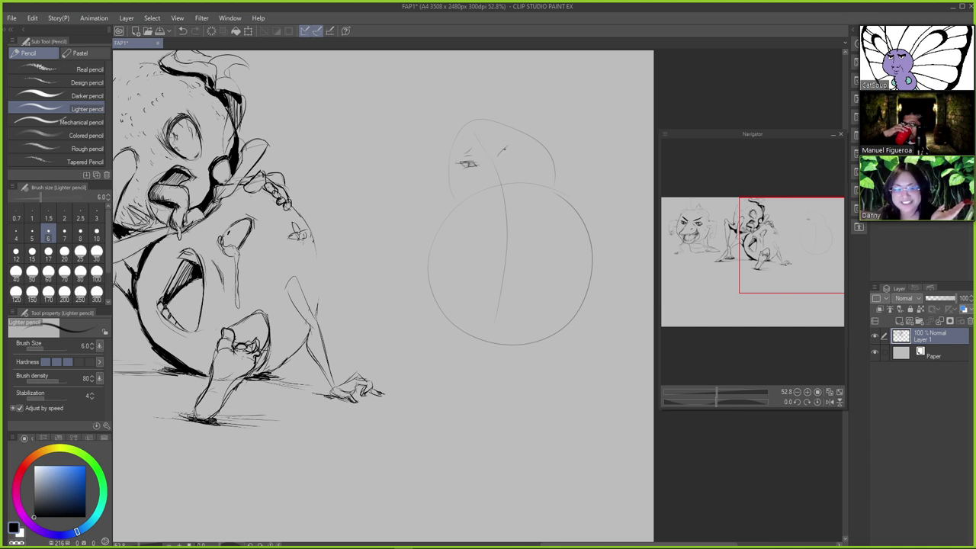
{"action": "key", "text": "ctrl+z"}
{"action": "key", "text": "ctrl+y"}
{"action": "key", "text": "ctrl+z"}
{"action": "left_click_drag", "start_coordinate": [498, 157], "coordinate": [503, 151]}
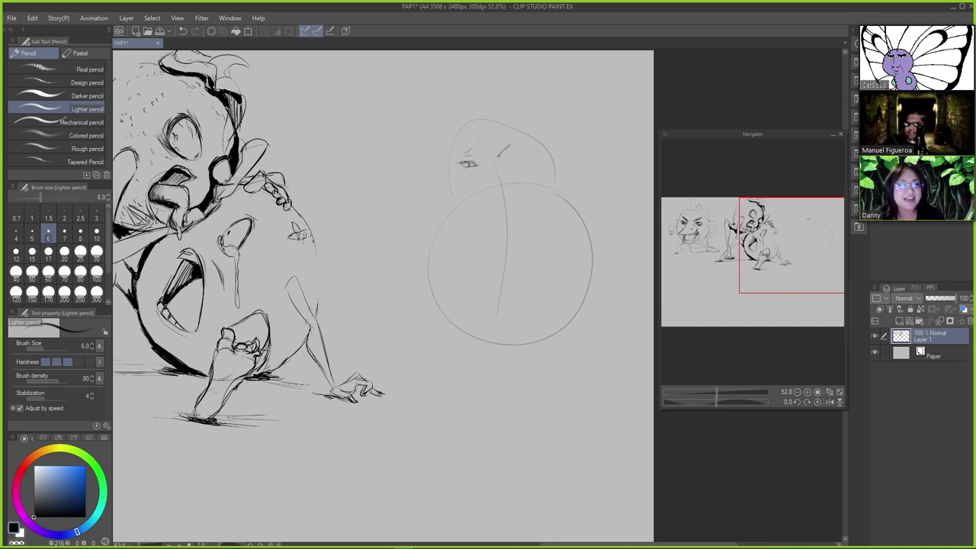
Close the slanted second eye with a parallel lid line and trim its outer end with the eraser
{"action": "key", "text": "ctrl+z"}
{"action": "key", "text": "ctrl+y"}
{"action": "key", "text": "ctrl+z"}
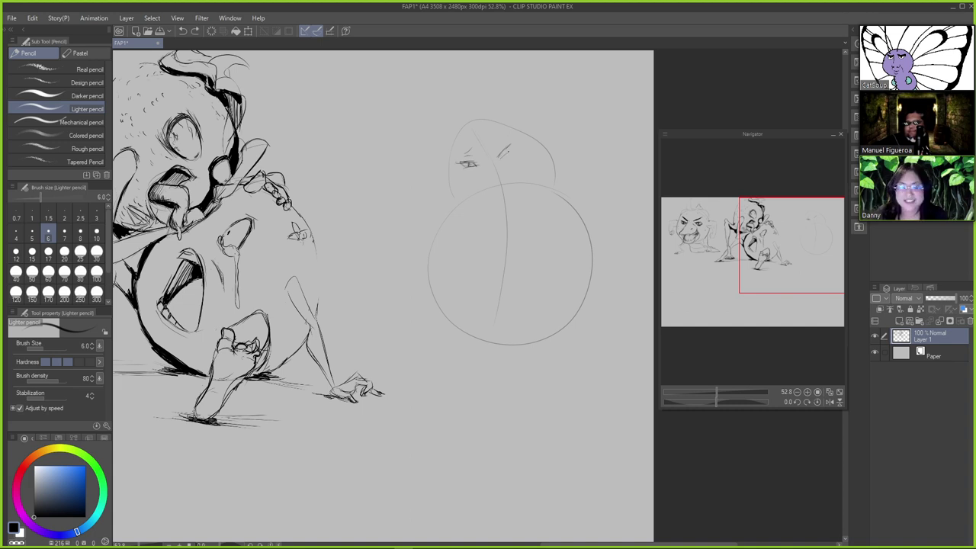
{"action": "key", "text": "ctrl+y"}
{"action": "key", "text": "ctrl+z"}
{"action": "key", "text": "ctrl+y"}
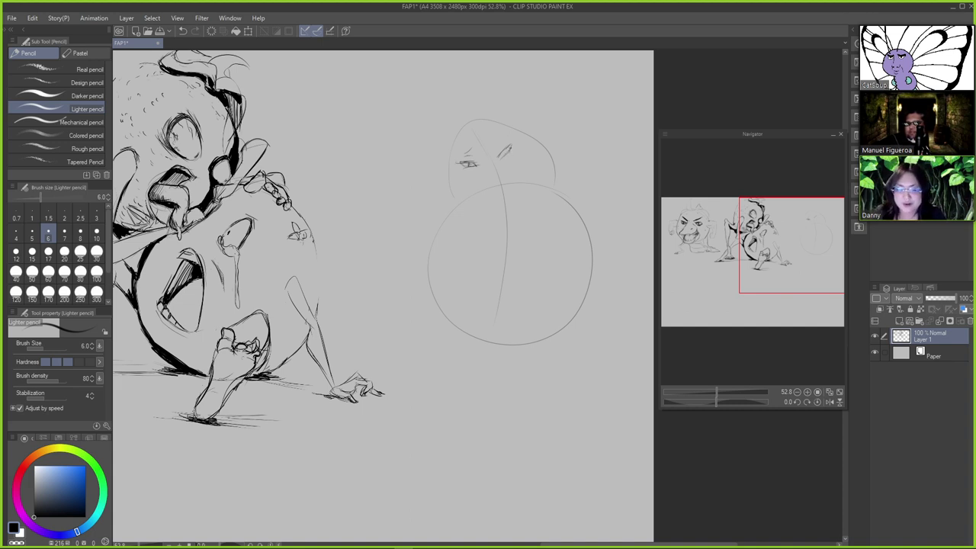
{"action": "key", "text": "e"}
{"action": "left_click_drag", "start_coordinate": [511, 146], "coordinate": [513, 143]}
{"action": "key", "text": "p"}
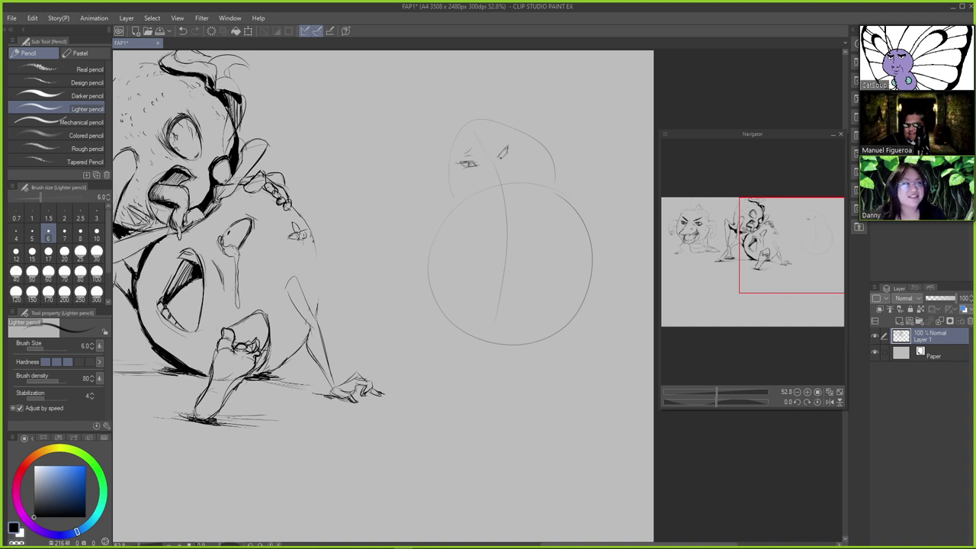
Sketch the iris inside the slanted right eye and add small strokes by its inner corner
{"action": "key", "text": "ctrl+z"}
{"action": "key", "text": "ctrl+y"}
{"action": "key", "text": "ctrl+z"}
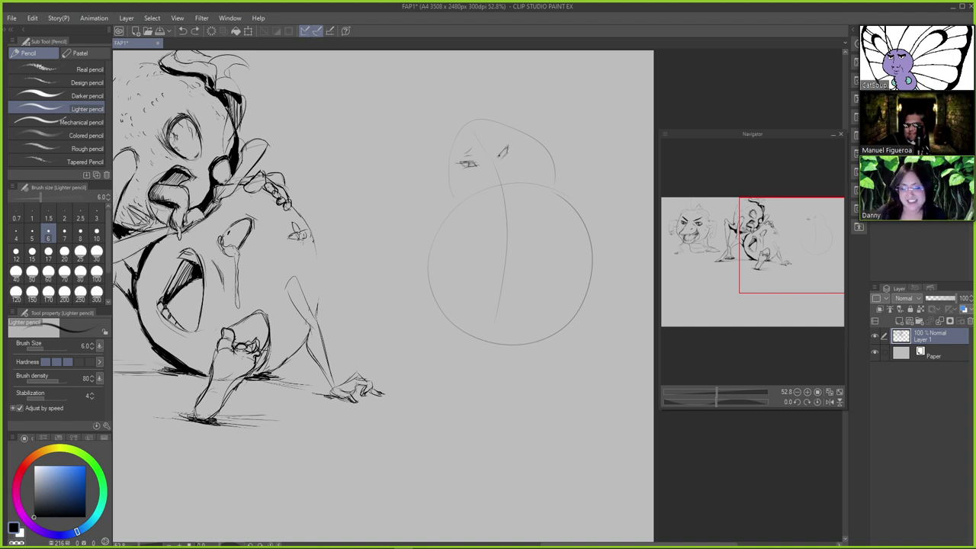
{"action": "key", "text": "ctrl+y"}
{"action": "key", "text": "ctrl+z"}
{"action": "key", "text": "ctrl+y"}
{"action": "key", "text": "ctrl+z"}
{"action": "key", "text": "ctrl+y"}
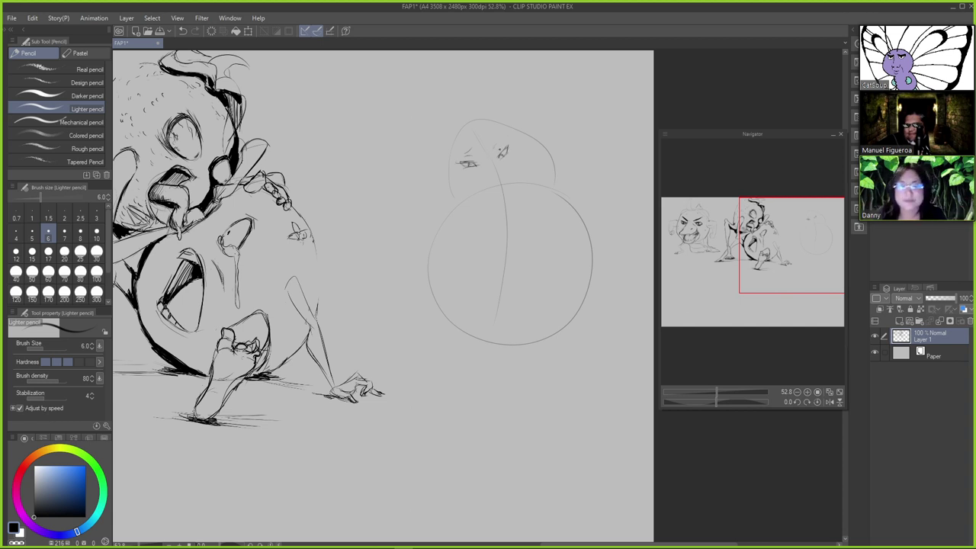
Refine the right eye's iris and inner-corner crease, comparing the strokes with undo and redo
{"action": "key", "text": "ctrl+z"}
{"action": "key", "text": "ctrl+y"}
{"action": "key", "text": "ctrl+z"}
{"action": "key", "text": "ctrl+y"}
{"action": "key", "text": "ctrl+z"}
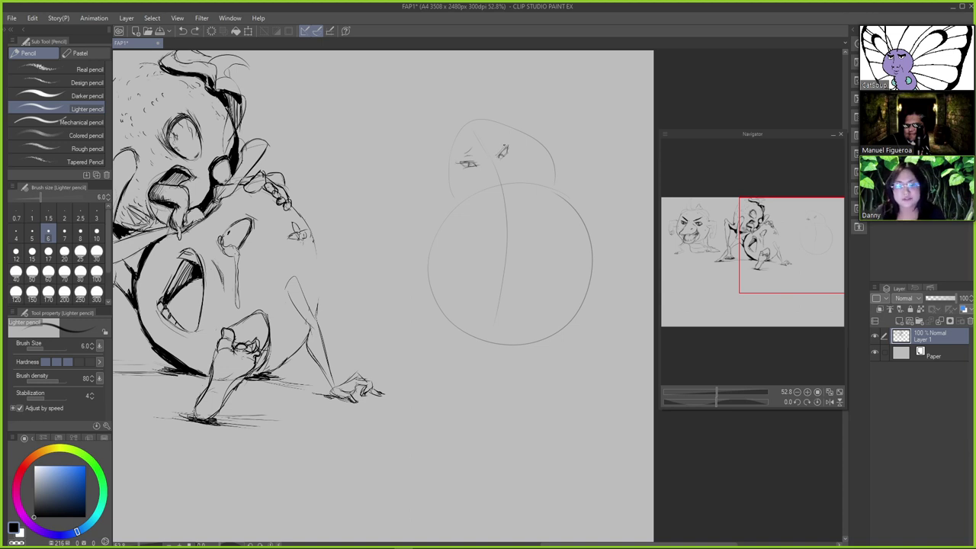
{"action": "key", "text": "ctrl+y"}
{"action": "key", "text": "ctrl+z"}
{"action": "key", "text": "ctrl+y"}
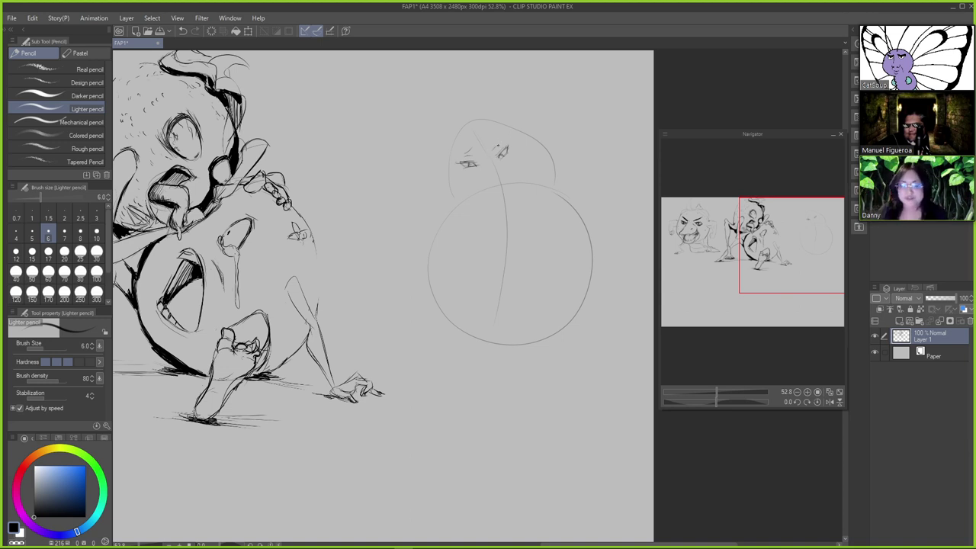
Try small brow and lid strokes above the slanted right eye, comparing them with undo and redo
{"action": "key", "text": "ctrl+z"}
{"action": "key", "text": "ctrl+y"}
{"action": "key", "text": "ctrl+z"}
{"action": "key", "text": "ctrl+y"}
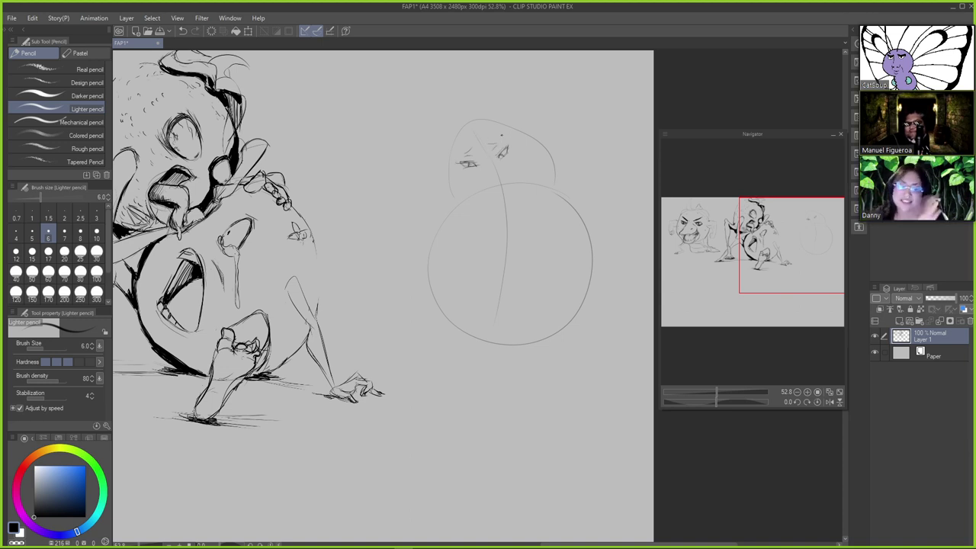
{"action": "key", "text": "ctrl+z"}
{"action": "key", "text": "ctrl+y"}
{"action": "key", "text": "ctrl+z"}
{"action": "key", "text": "ctrl+y"}
{"action": "key", "text": "ctrl+z"}
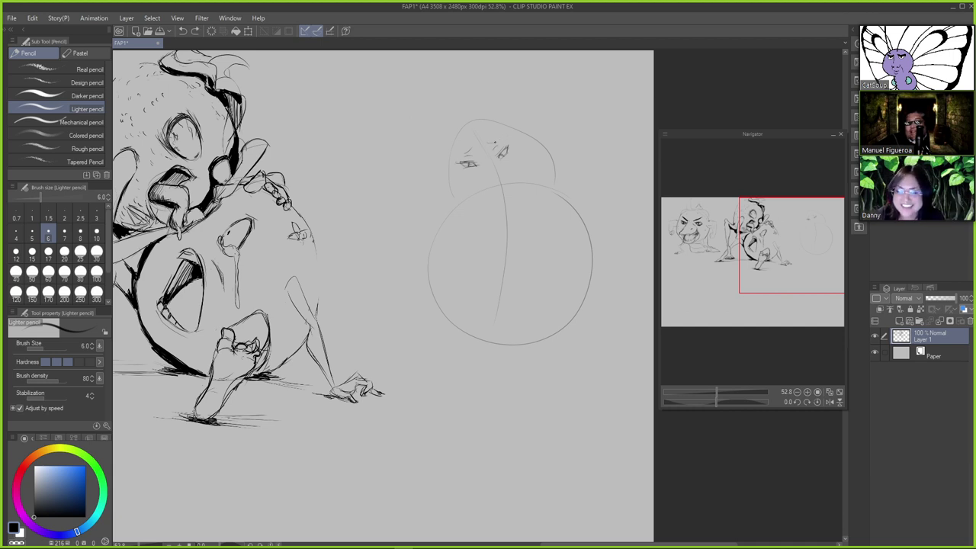
{"action": "key", "text": "ctrl+y"}
Trim the right eye's inner and lower edges with the hard eraser at sizes 30 and 20, touching up its lines in pencil
{"action": "key", "text": "e"}
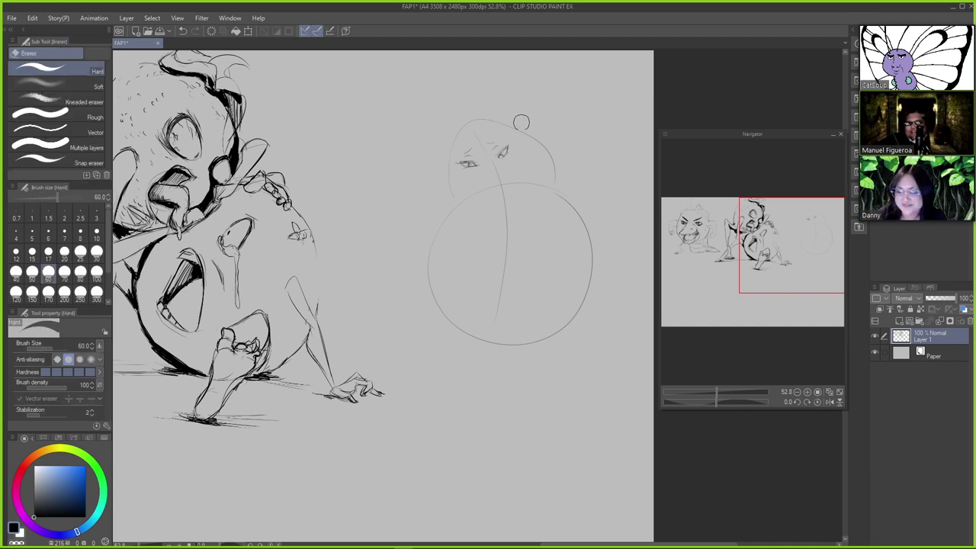
{"action": "key", "text": "bracketleft"}
{"action": "key", "text": "bracketleft"}
{"action": "key", "text": "bracketleft"}
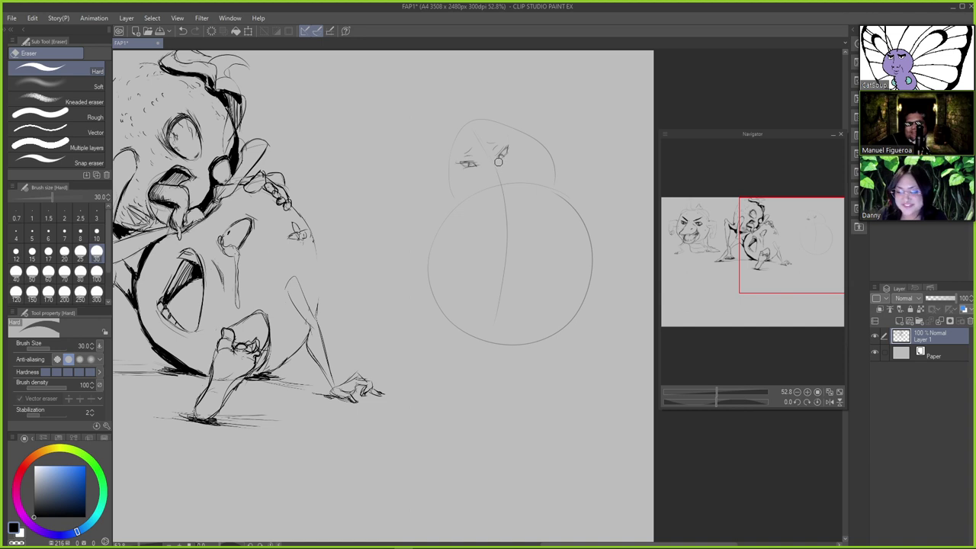
{"action": "key", "text": "p"}
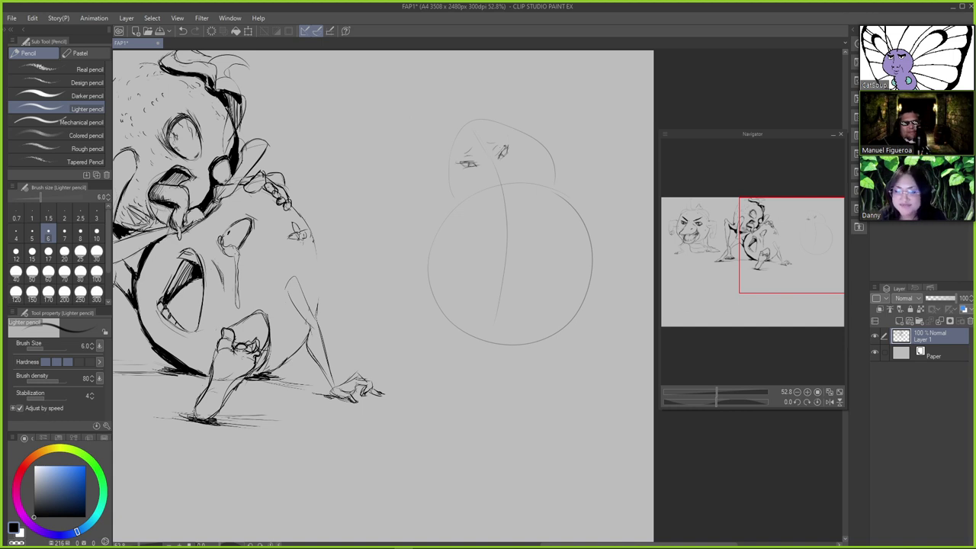
{"action": "key", "text": "e"}
{"action": "key", "text": "bracketleft"}
{"action": "key", "text": "bracketleft"}
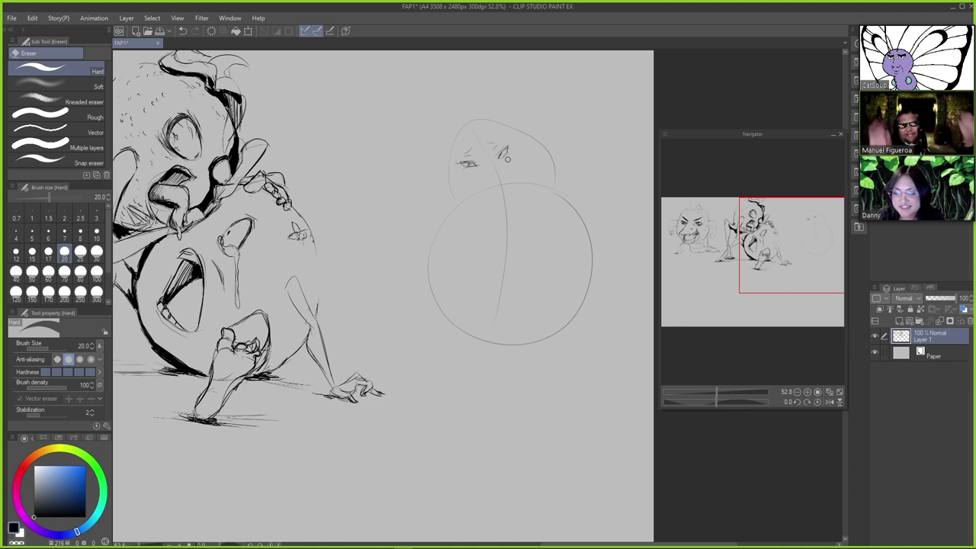
Lasso both eyes together with the upper centre line, delete them and clear the selection
{"action": "key", "text": "m"}
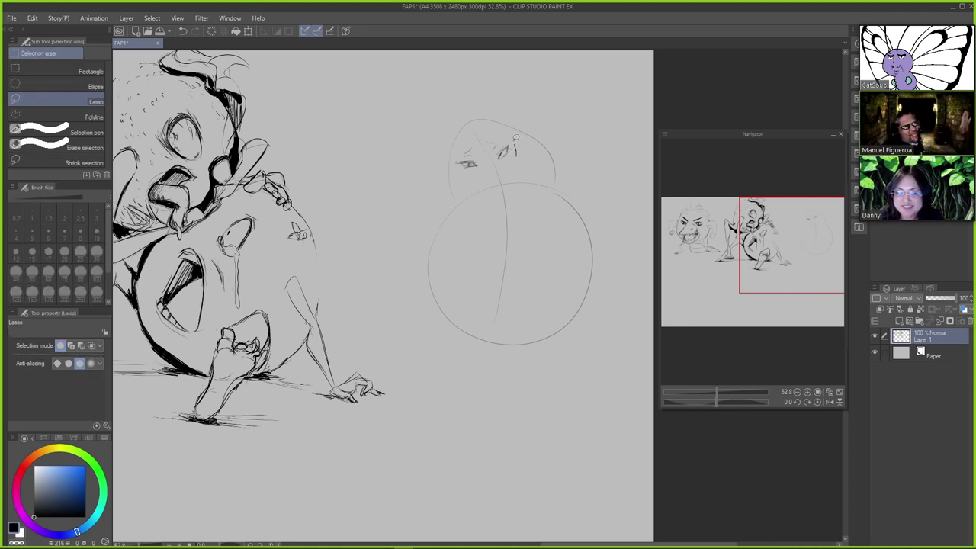
{"action": "mouse_move", "coordinate": [516, 156]}
{"action": "left_mouse_down"}
{"action": "mouse_move", "coordinate": [481, 133]}
{"action": "mouse_move", "coordinate": [461, 149]}
{"action": "mouse_move", "coordinate": [458, 157]}
{"action": "mouse_move", "coordinate": [495, 173]}
{"action": "left_mouse_up"}
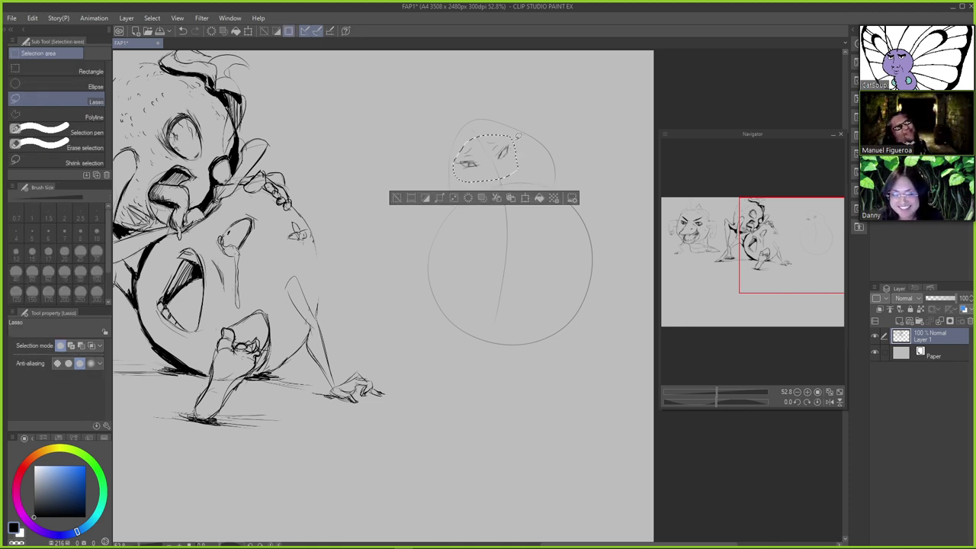
{"action": "key", "text": "Delete"}
{"action": "key", "text": "ctrl+d"}
Sketch a new left eye with the Lighter pencil: an arched upper line, a short lower lid and a small pupil
{"action": "key", "text": "p"}
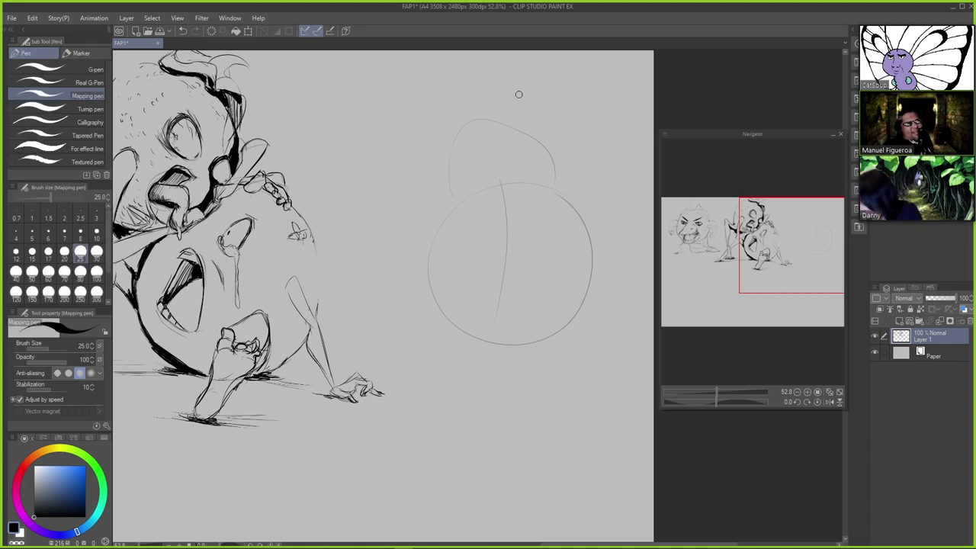
{"action": "key", "text": "p"}
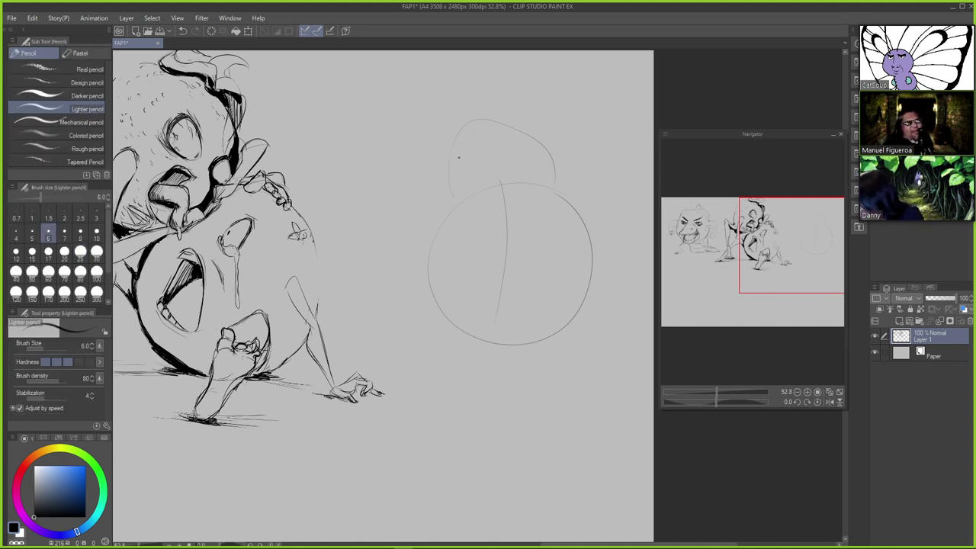
{"action": "left_click_drag", "start_coordinate": [462, 162], "coordinate": [465, 157]}
{"action": "key", "text": "ctrl+z"}
{"action": "key", "text": "ctrl+z"}
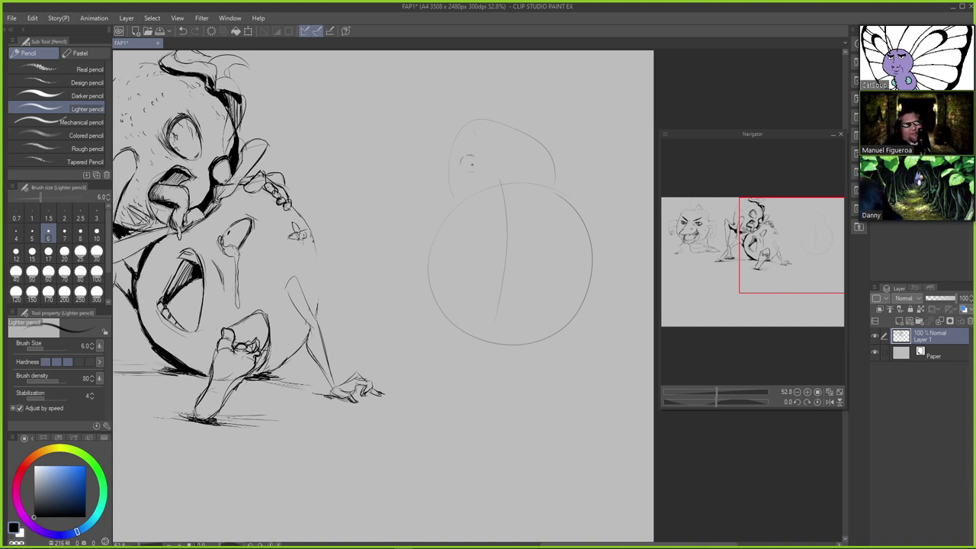
{"action": "key", "text": "ctrl+z"}
{"action": "left_click_drag", "start_coordinate": [471, 163], "coordinate": [471, 170]}
{"action": "key", "text": "ctrl+z"}
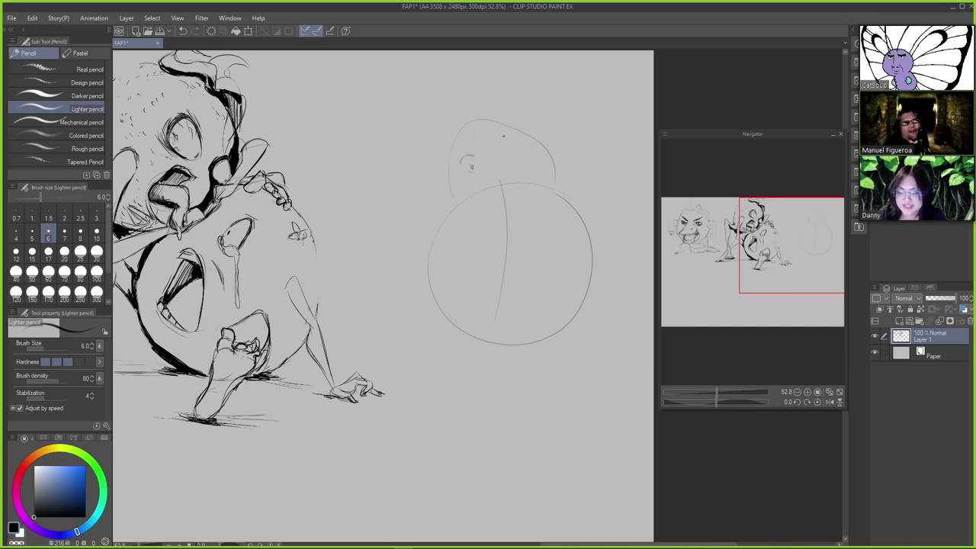
Sketch the matching right eye as an arched upper line with a short lower lid stroke beneath it
{"action": "key", "text": "ctrl+z"}
{"action": "left_click_drag", "start_coordinate": [497, 147], "coordinate": [508, 144]}
{"action": "key", "text": "ctrl+z"}
{"action": "key", "text": "ctrl+z"}
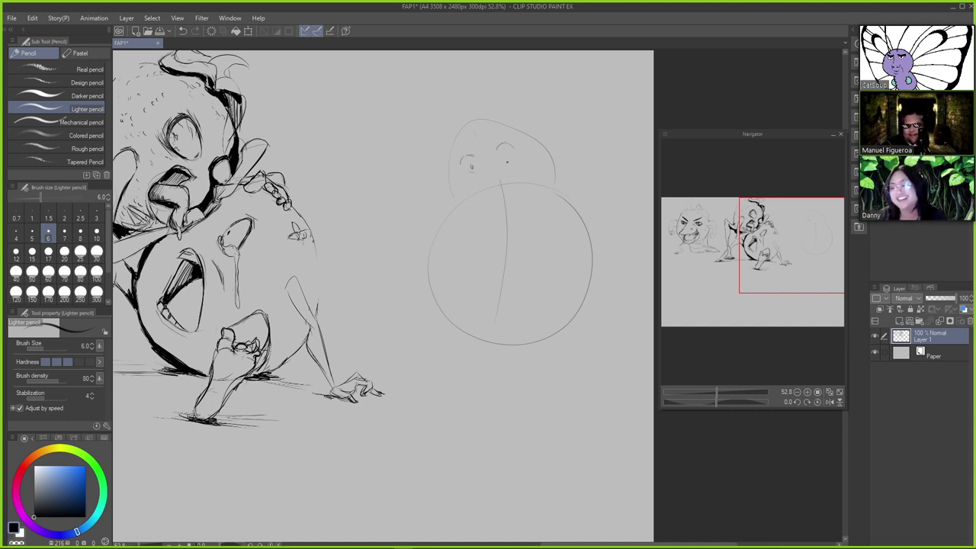
{"action": "key", "text": "ctrl+z"}
{"action": "left_click_drag", "start_coordinate": [501, 161], "coordinate": [510, 159]}
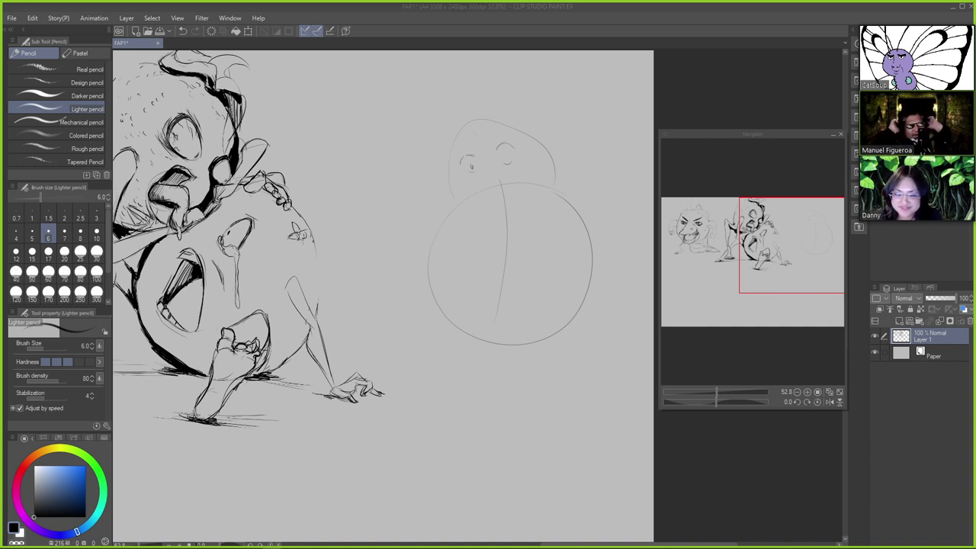
Erase the left eye's pupil and redraw it as a tiny boxy iris resting on the lower lid line
{"action": "left_click", "coordinate": [675, 10]}
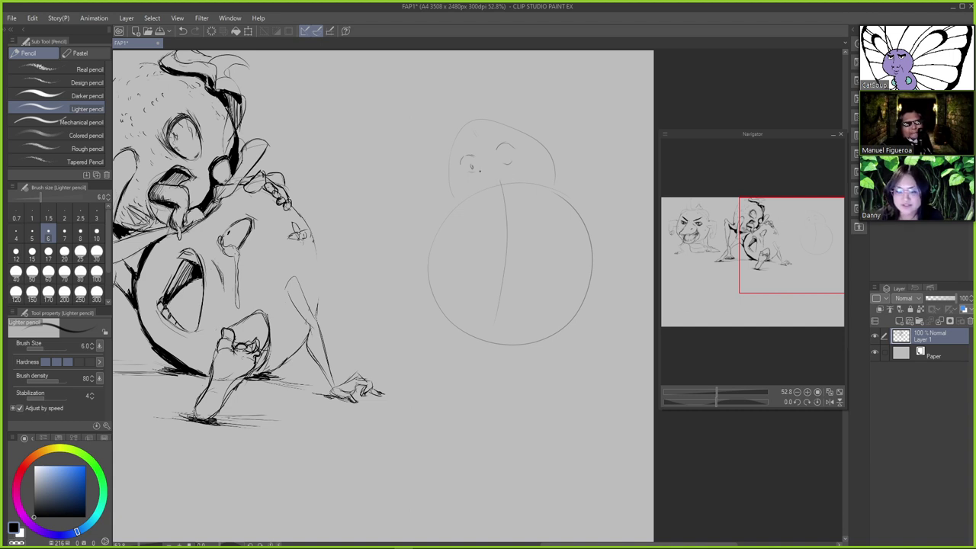
{"action": "key", "text": "e"}
{"action": "left_click_drag", "start_coordinate": [471, 164], "coordinate": [472, 169]}
{"action": "key", "text": "p"}
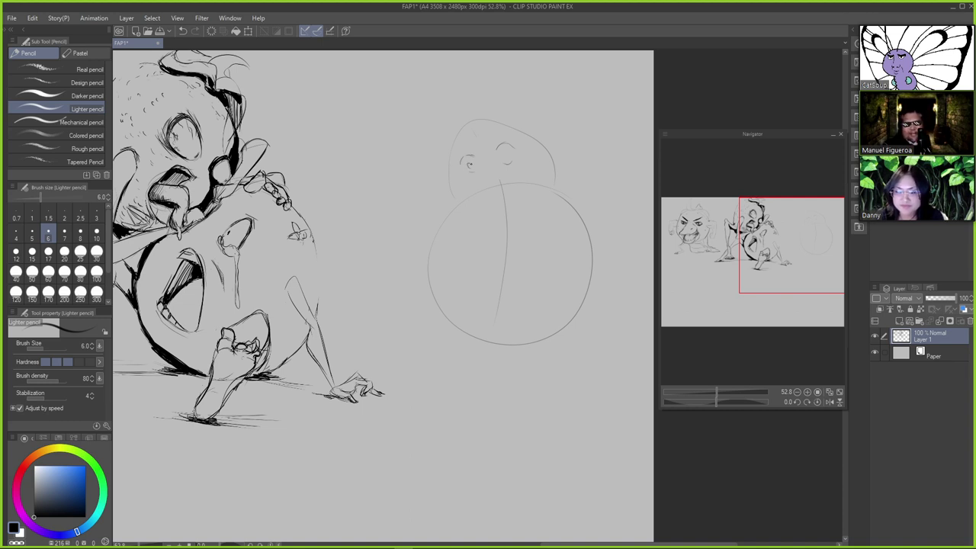
{"action": "key", "text": "ctrl+z"}
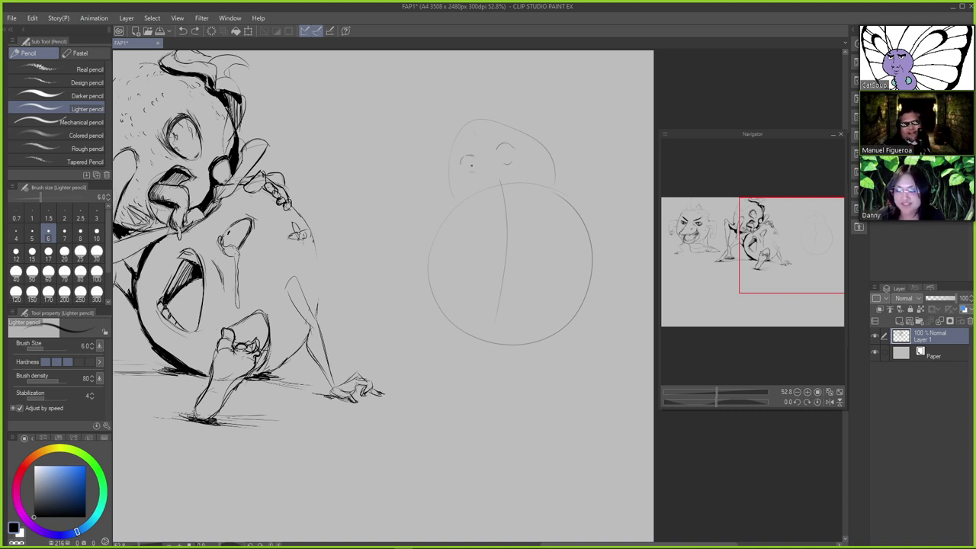
{"action": "left_click_drag", "start_coordinate": [471, 164], "coordinate": [474, 166]}
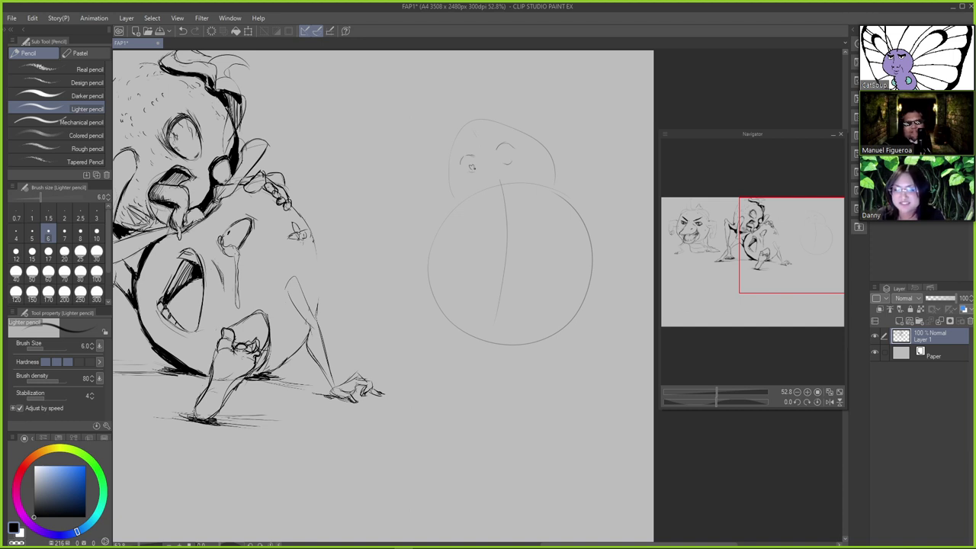
{"action": "left_click_drag", "start_coordinate": [469, 171], "coordinate": [479, 172]}
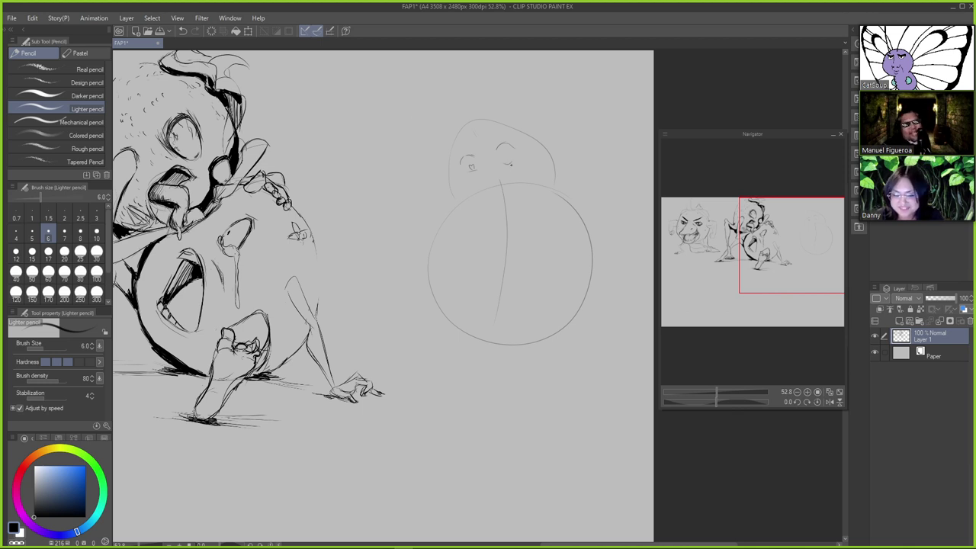
Erase the right eye's lower lid and redraw it with a tiny boxy iris matching the left eye
{"action": "key", "text": "e"}
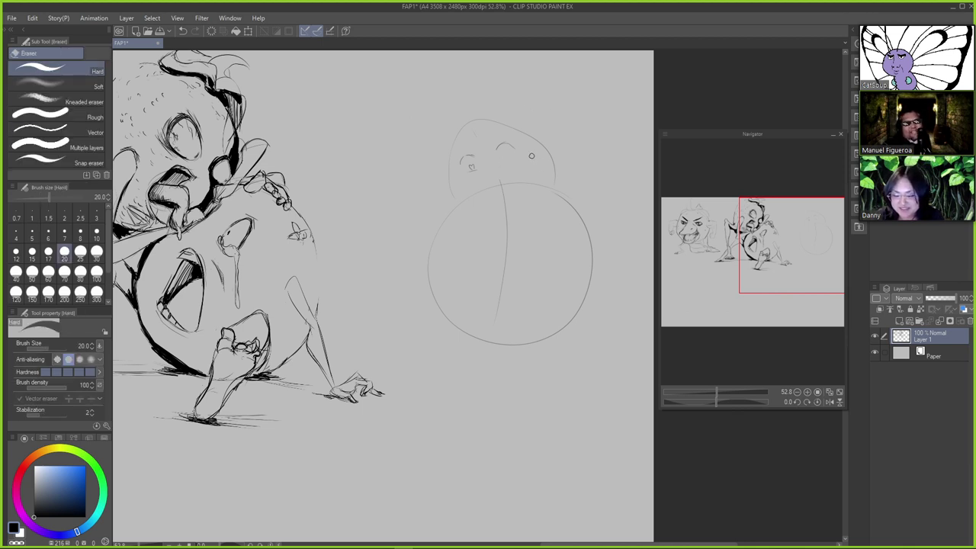
{"action": "key", "text": "p"}
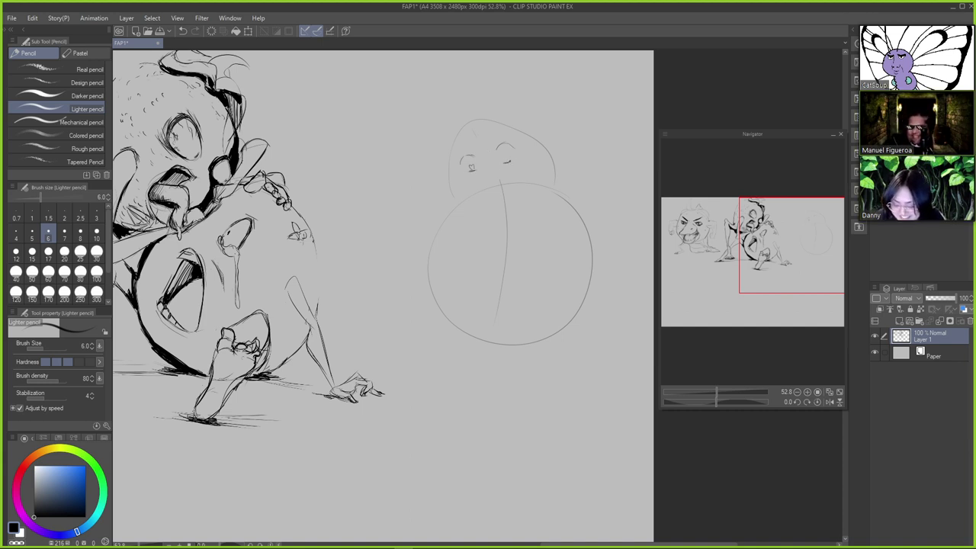
{"action": "key", "text": "ctrl+z"}
{"action": "left_click_drag", "start_coordinate": [503, 157], "coordinate": [508, 159]}
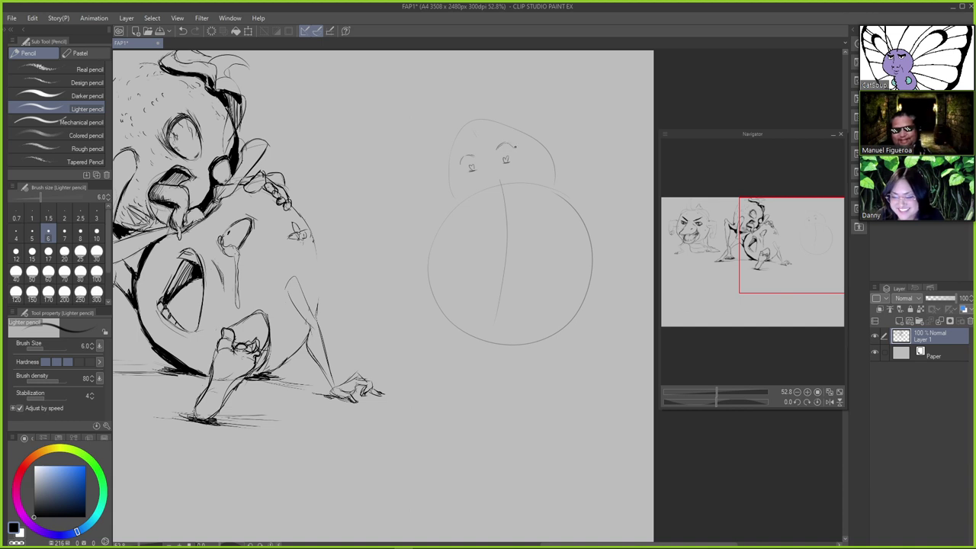
Extend both sides of the head outline with short curves that join it to the round body
{"action": "key", "text": "ctrl+z"}
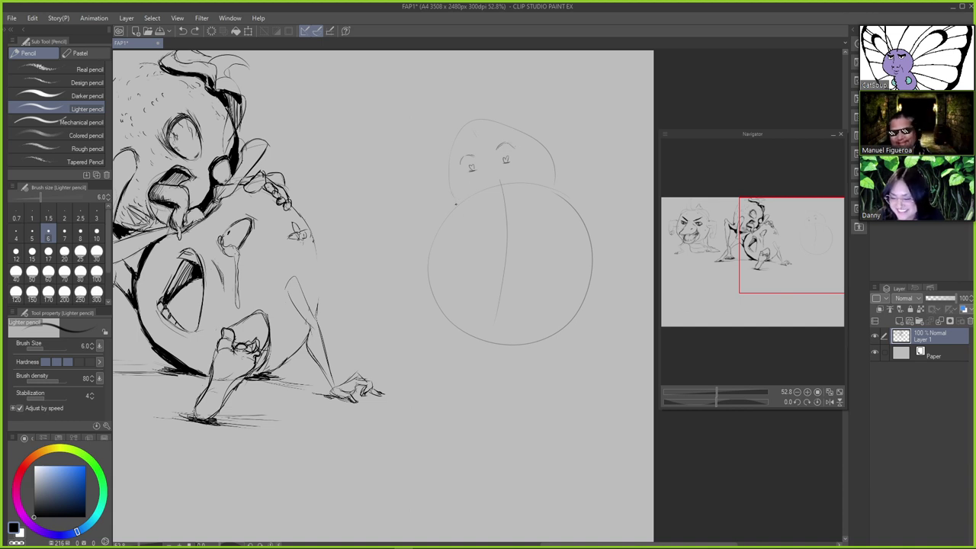
{"action": "left_click_drag", "start_coordinate": [450, 161], "coordinate": [455, 210]}
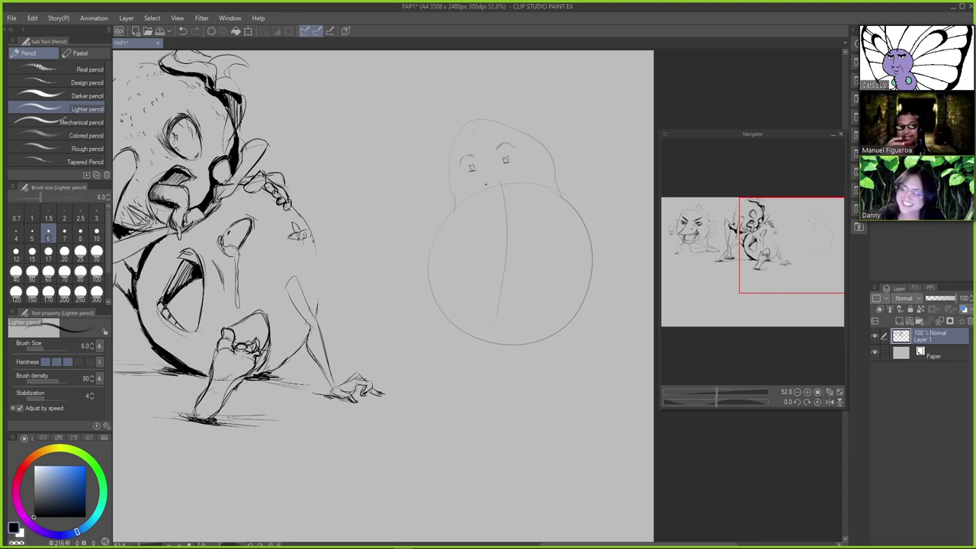
{"action": "key", "text": "ctrl+z"}
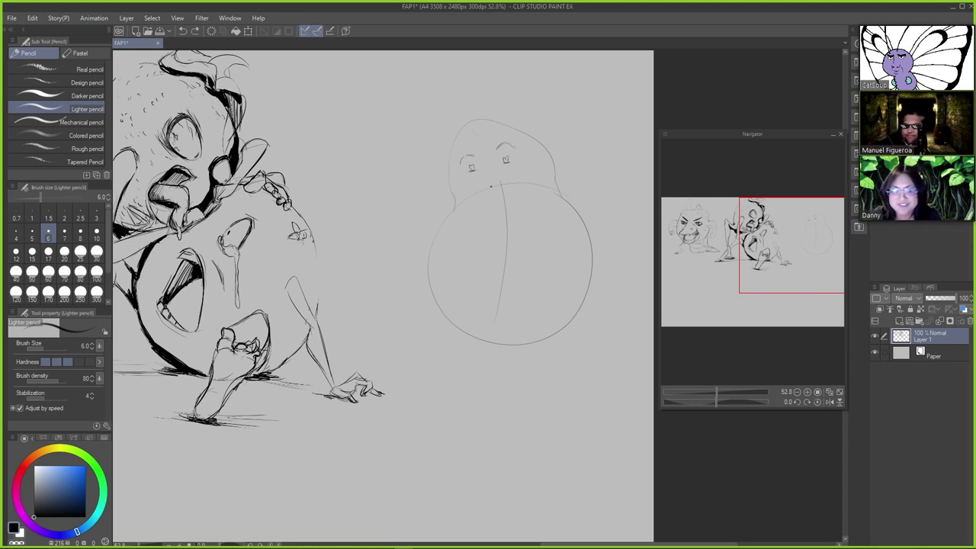
Sketch a small beak-like curve below and between the eyes, retrying the stroke with undo
{"action": "key", "text": "ctrl+z"}
{"action": "left_click_drag", "start_coordinate": [483, 181], "coordinate": [504, 180]}
{"action": "key", "text": "ctrl+z"}
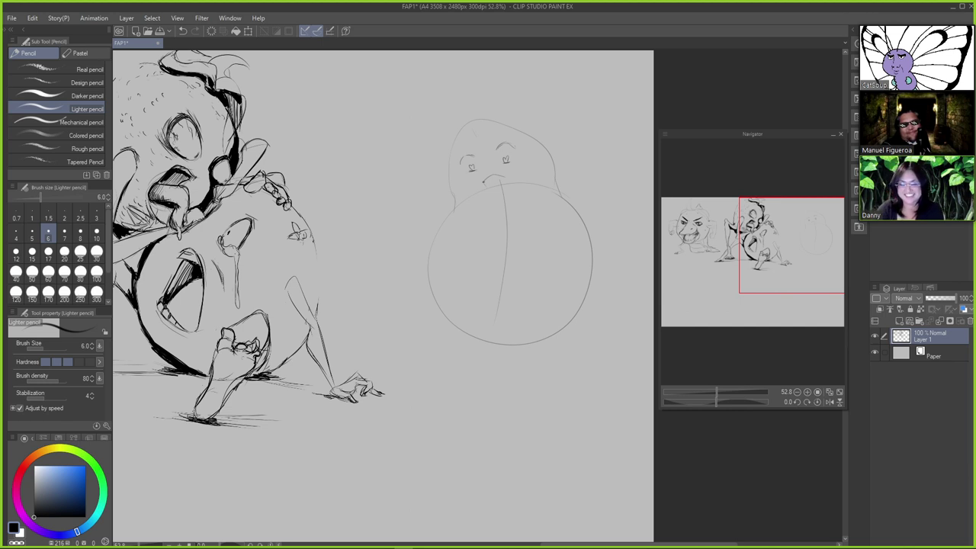
{"action": "key", "text": "ctrl+z"}
{"action": "left_click_drag", "start_coordinate": [483, 182], "coordinate": [504, 180]}
{"action": "key", "text": "ctrl+z"}
{"action": "key", "text": "ctrl+z"}
{"action": "key", "text": "ctrl+z"}
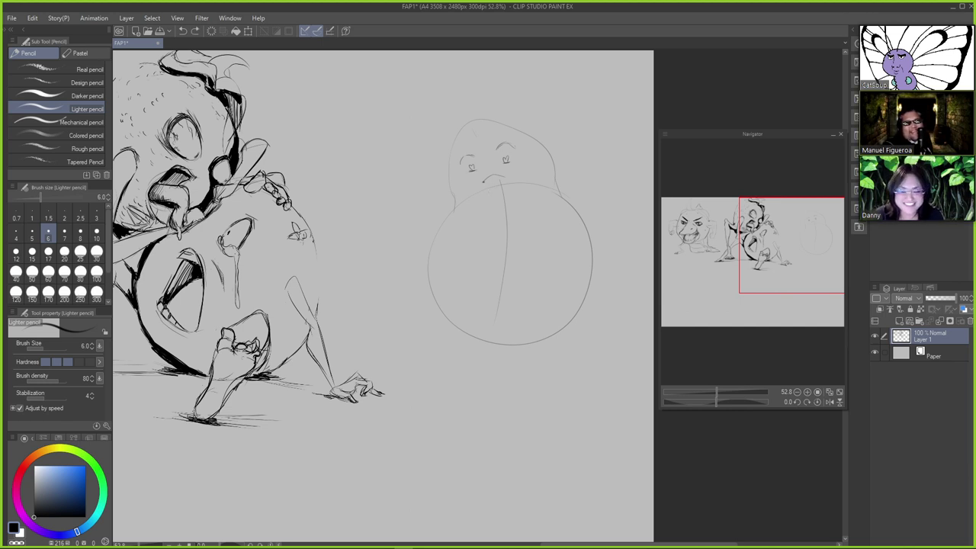
Try a lower line beneath the beak-like curve, comparing versions with undo and redo
{"action": "key", "text": "ctrl+y"}
{"action": "key", "text": "ctrl+z"}
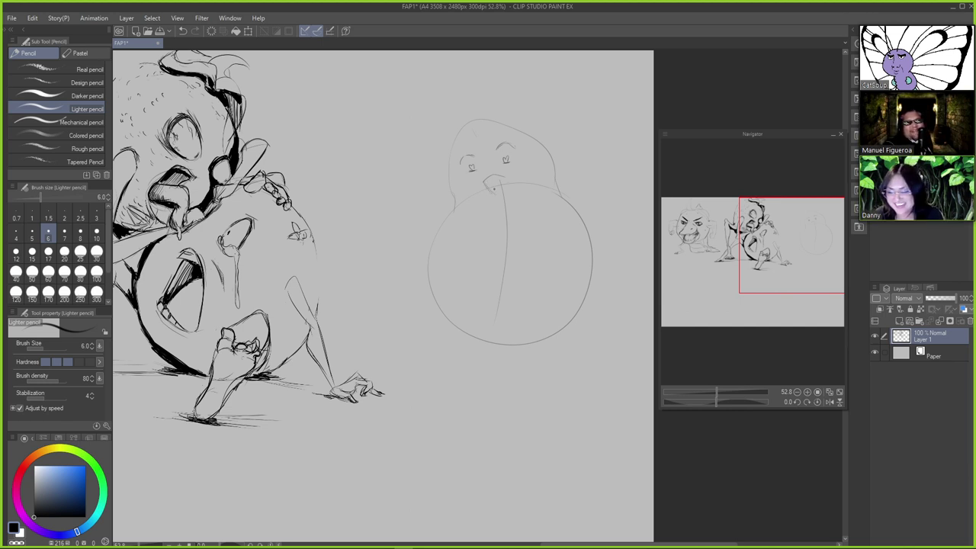
{"action": "key", "text": "ctrl+z"}
{"action": "key", "text": "ctrl+y"}
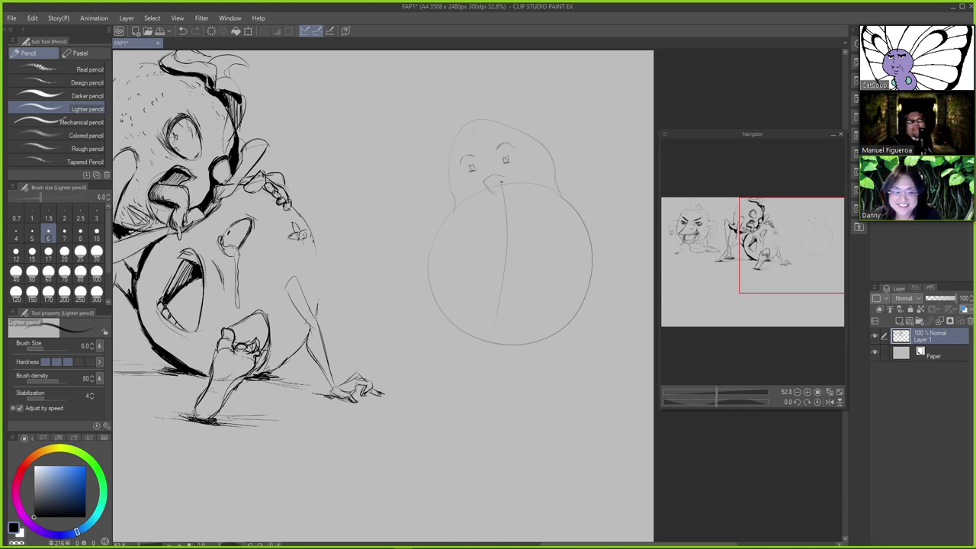
{"action": "key", "text": "ctrl+z"}
{"action": "key", "text": "ctrl+y"}
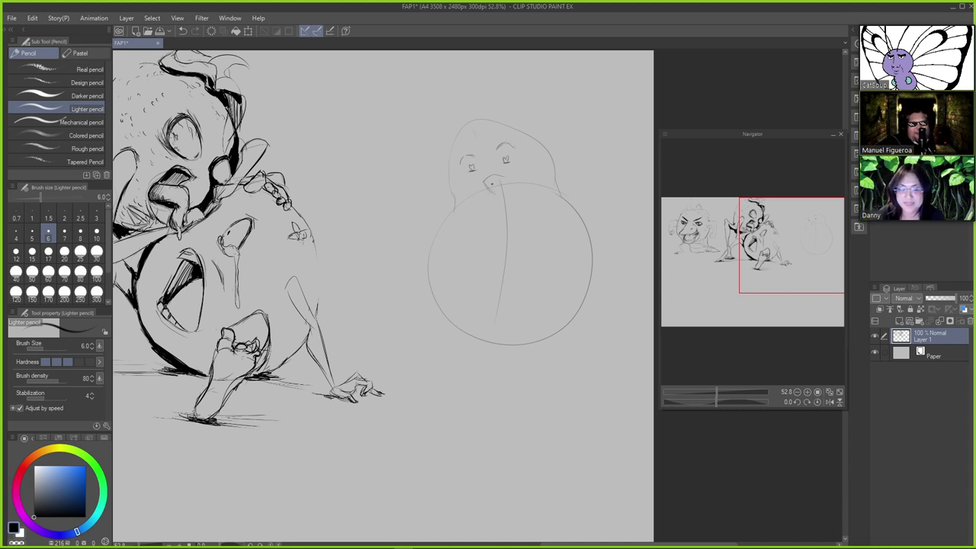
{"action": "left_click_drag", "start_coordinate": [486, 181], "coordinate": [489, 196]}
{"action": "key", "text": "ctrl+z"}
{"action": "key", "text": "ctrl+y"}
{"action": "key", "text": "ctrl+z"}
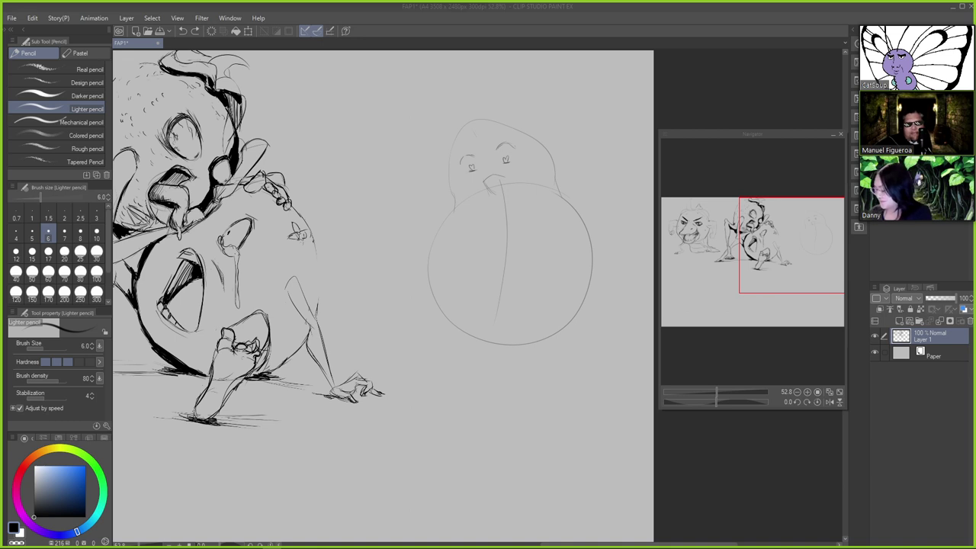
Erase the old beak-like curve and its lower line, and redraw it as a small arch below the eyes
{"action": "left_click", "coordinate": [642, 12]}
{"action": "key", "text": "e"}
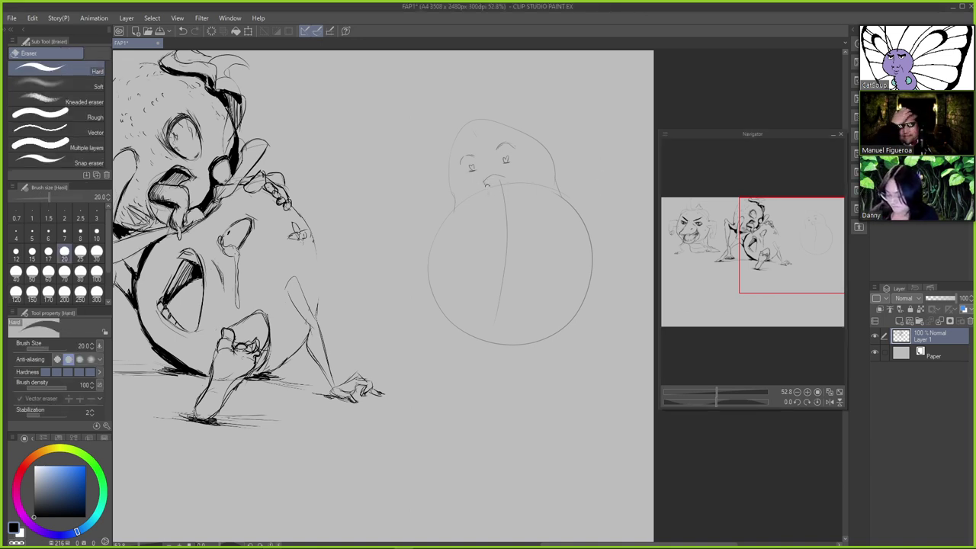
{"action": "key", "text": "p"}
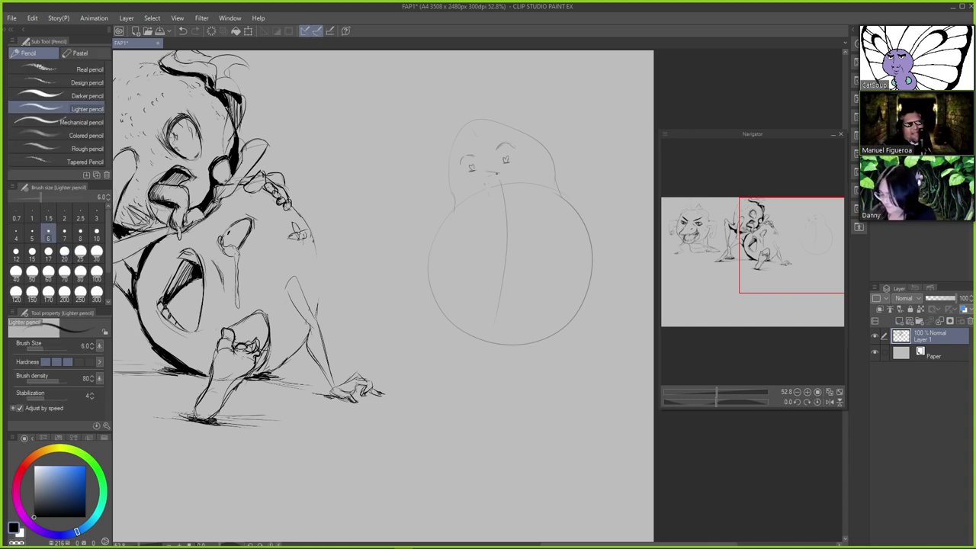
{"action": "key", "text": "ctrl+z"}
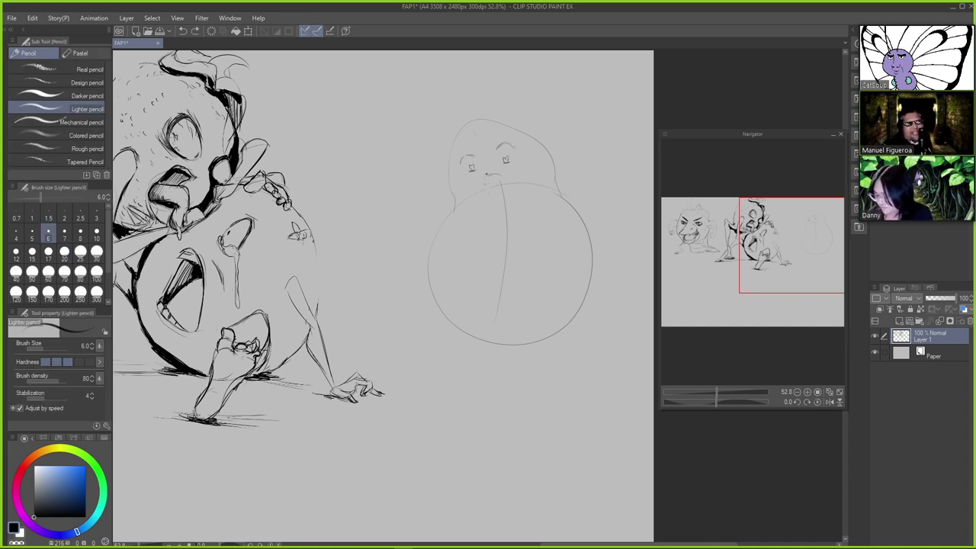
{"action": "left_click_drag", "start_coordinate": [486, 176], "coordinate": [485, 185]}
{"action": "key", "text": "ctrl+z"}
{"action": "key", "text": "ctrl+z"}
{"action": "key", "text": "ctrl+y"}
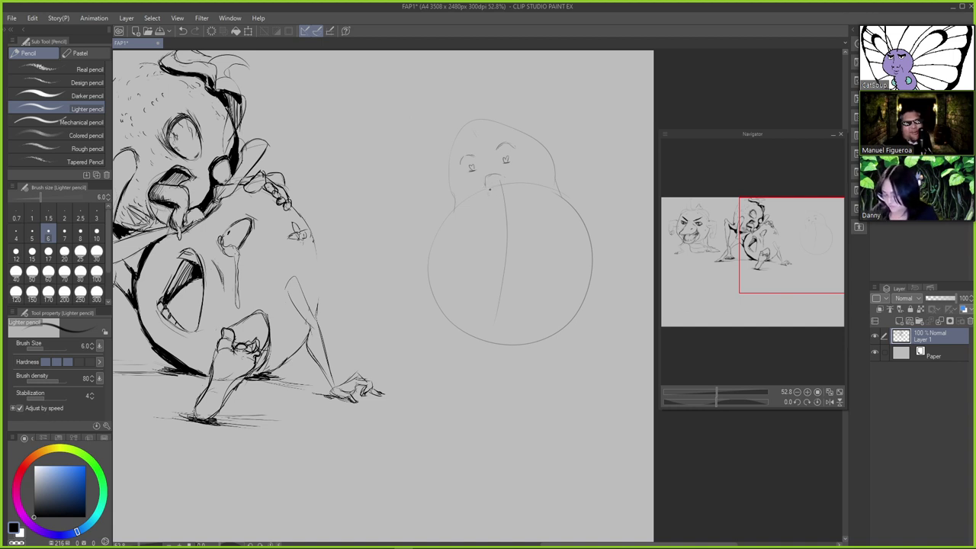
Draw a short stroke down from the small arch's left end, comparing versions with undo and redo
{"action": "key", "text": "ctrl+z"}
{"action": "left_click_drag", "start_coordinate": [490, 183], "coordinate": [489, 194]}
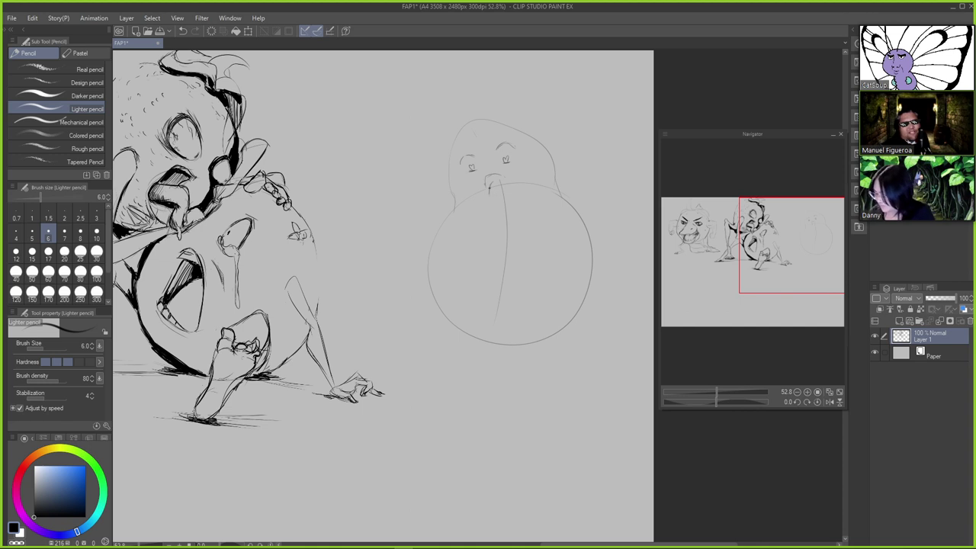
{"action": "key", "text": "ctrl+z"}
{"action": "key", "text": "ctrl+y"}
{"action": "key", "text": "ctrl+z"}
{"action": "key", "text": "ctrl+y"}
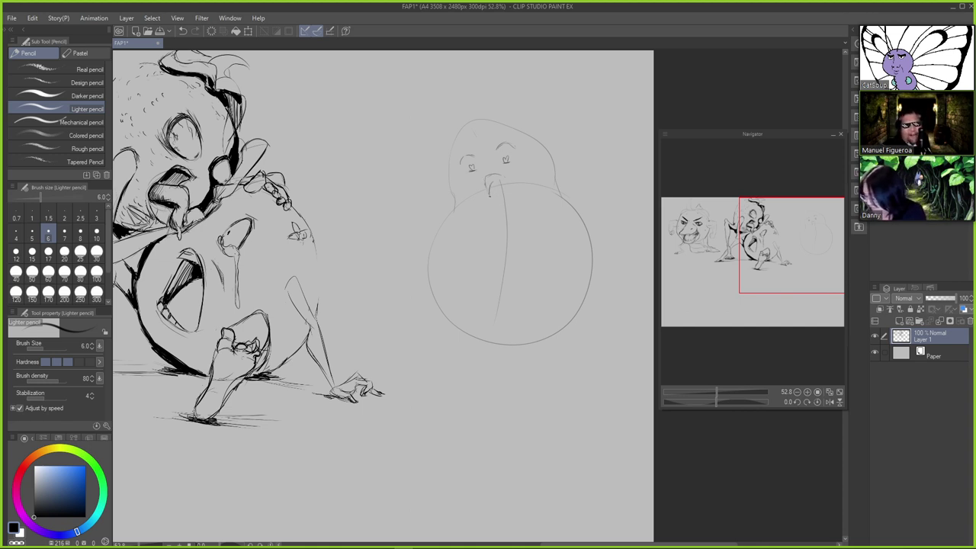
Redraw the left side of the small mouth as a curve that hooks inward at its lower end
{"action": "key", "text": "ctrl+z"}
{"action": "left_click_drag", "start_coordinate": [490, 183], "coordinate": [495, 195]}
{"action": "key", "text": "ctrl+z"}
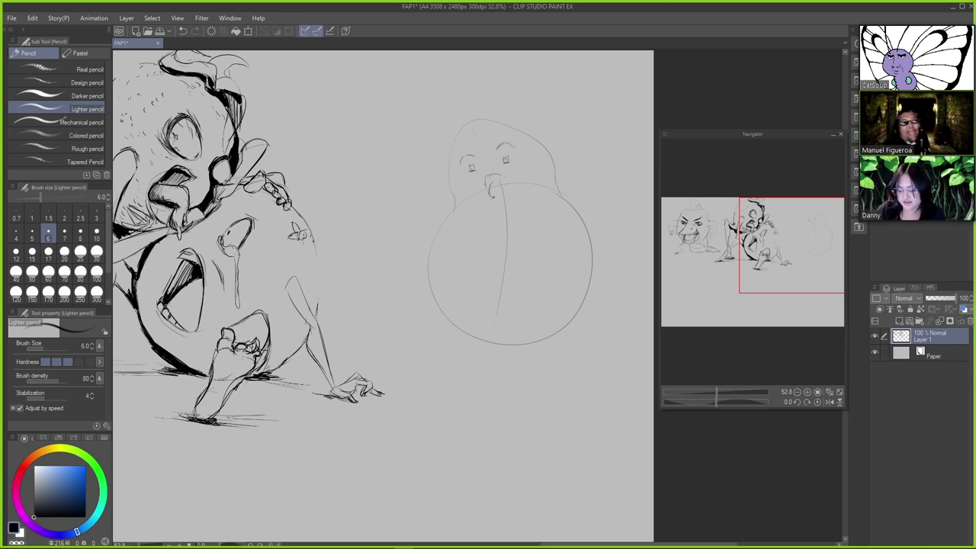
{"action": "key", "text": "ctrl+z"}
{"action": "key", "text": "ctrl+y"}
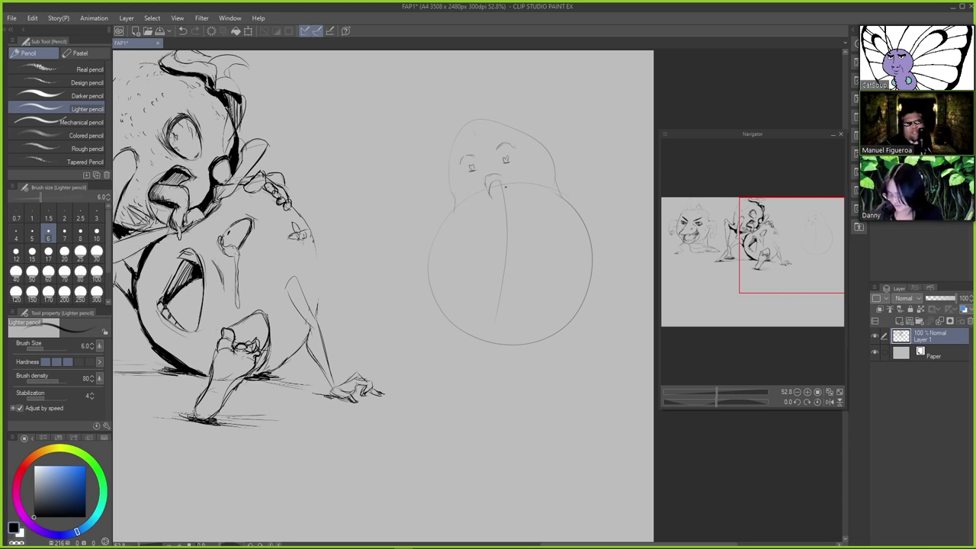
{"action": "key", "text": "ctrl+z"}
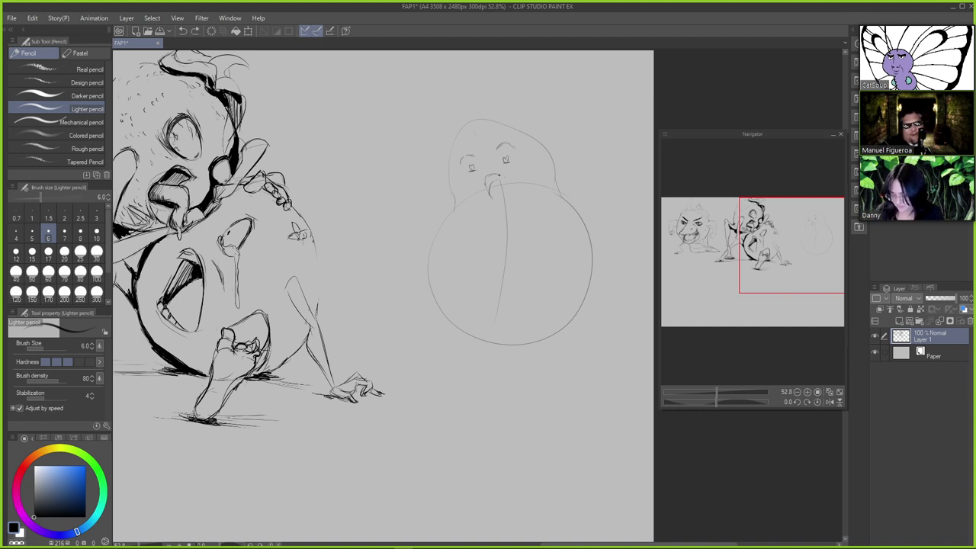
Sketch the right side of the small mouth with a short curve from the arch, retrying strokes with undo
{"action": "key", "text": "e"}
{"action": "key", "text": "p"}
{"action": "left_click_drag", "start_coordinate": [500, 175], "coordinate": [508, 186]}
{"action": "key", "text": "ctrl+z"}
{"action": "key", "text": "ctrl+z"}
{"action": "key", "text": "ctrl+z"}
{"action": "key", "text": "ctrl+z"}
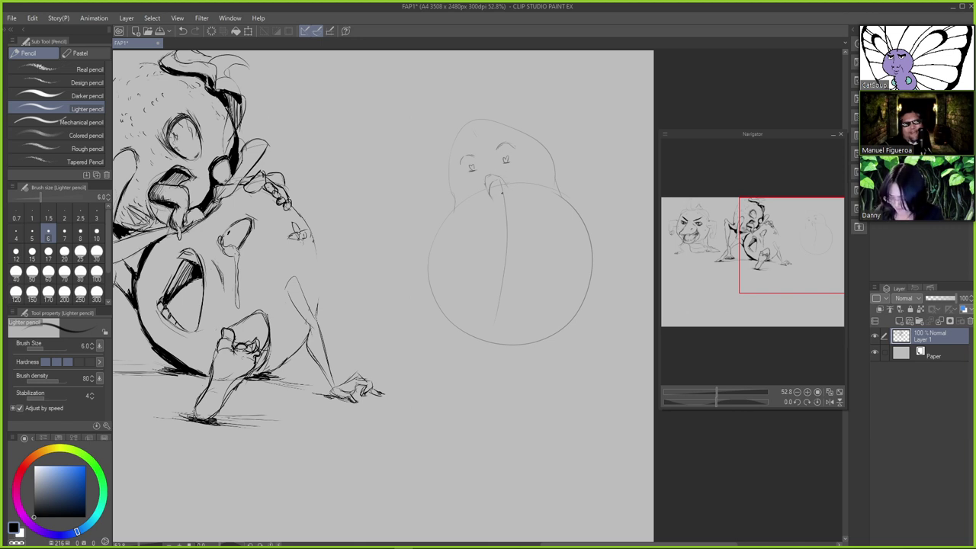
{"action": "key", "text": "ctrl+z"}
{"action": "key", "text": "ctrl+y"}
{"action": "key", "text": "ctrl+z"}
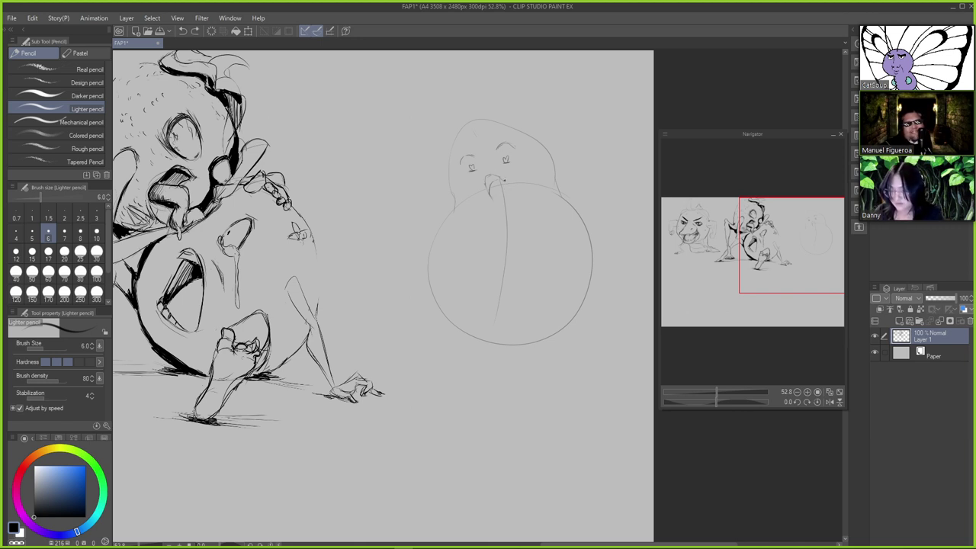
{"action": "key", "text": "ctrl+y"}
{"action": "key", "text": "ctrl+z"}
{"action": "left_click_drag", "start_coordinate": [493, 176], "coordinate": [500, 178]}
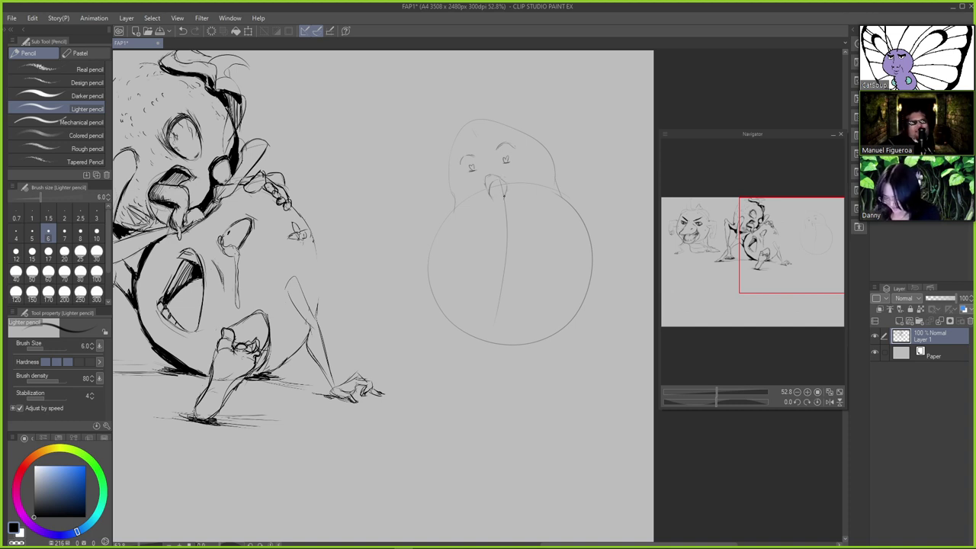
Close the small mouth into a narrow oval, comparing the right-hand curve with undo and redo
{"action": "key", "text": "ctrl+z"}
{"action": "key", "text": "ctrl+y"}
{"action": "key", "text": "ctrl+z"}
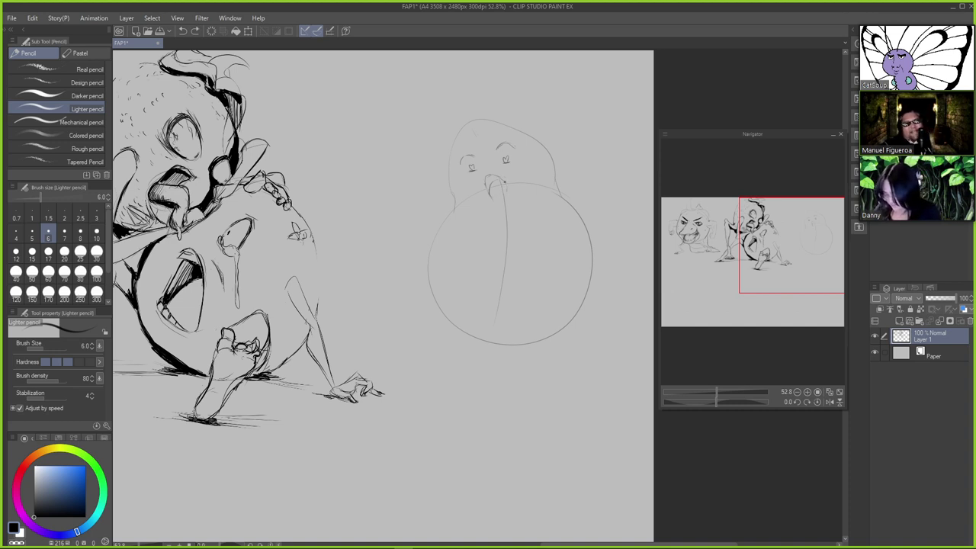
{"action": "key", "text": "ctrl+y"}
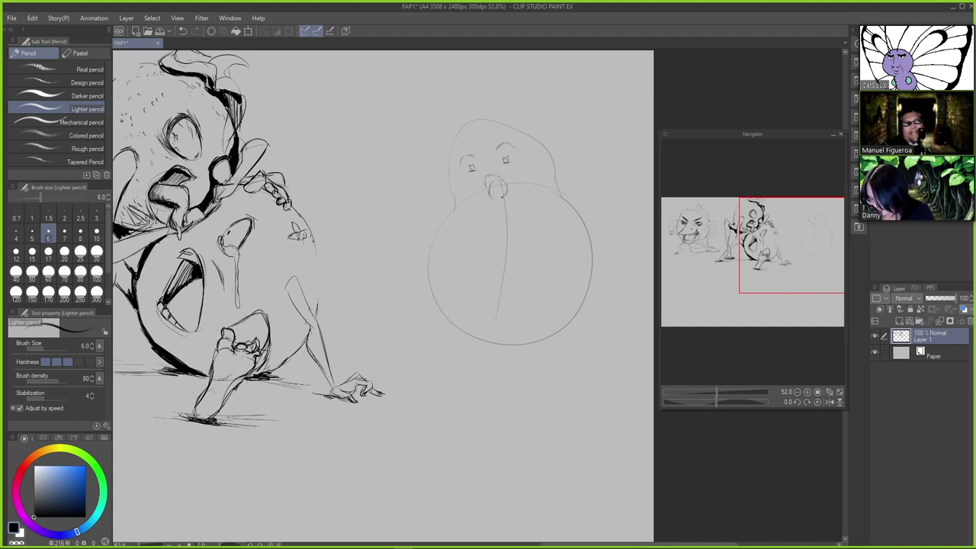
{"action": "key", "text": "ctrl+z"}
{"action": "key", "text": "ctrl+y"}
{"action": "key", "text": "ctrl+z"}
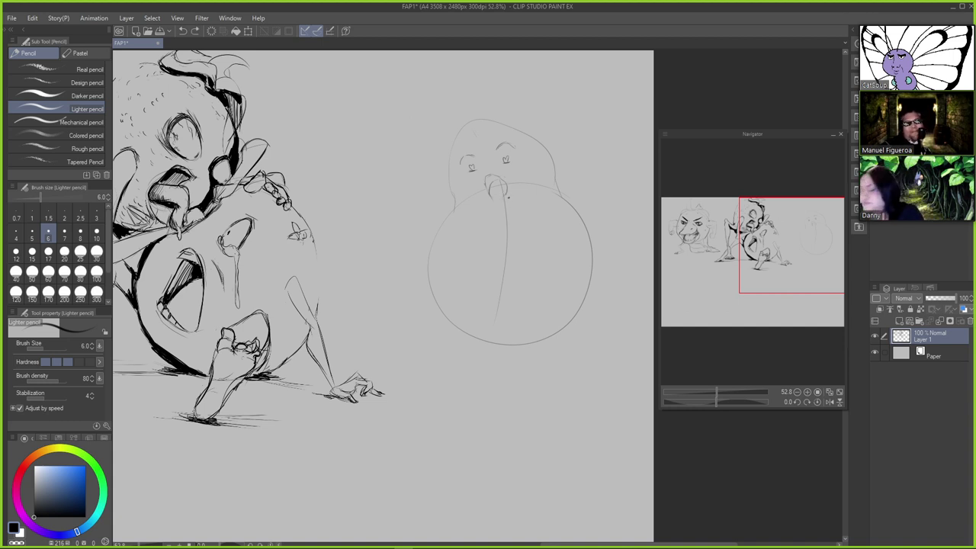
Add a short line trailing outward from the mouth's lower right, checking it with undo and redo
{"action": "key", "text": "ctrl+y"}
{"action": "key", "text": "ctrl+z"}
{"action": "key", "text": "ctrl+y"}
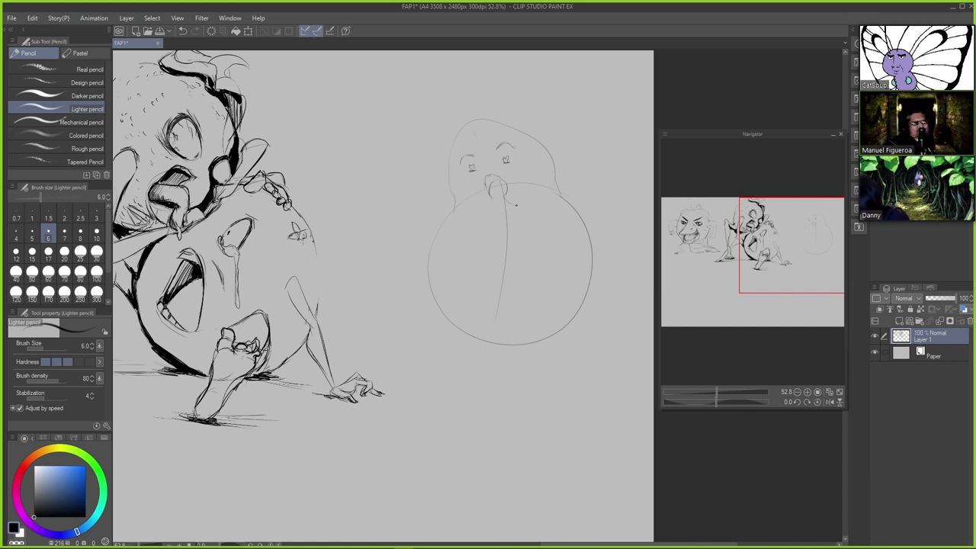
{"action": "key", "text": "ctrl+z"}
{"action": "key", "text": "ctrl+y"}
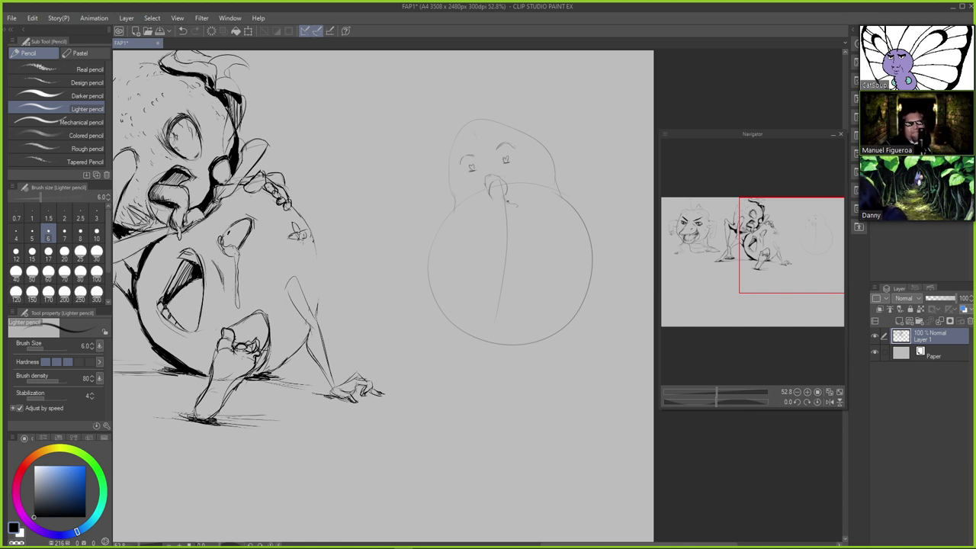
{"action": "key", "text": "ctrl+z"}
{"action": "key", "text": "ctrl+y"}
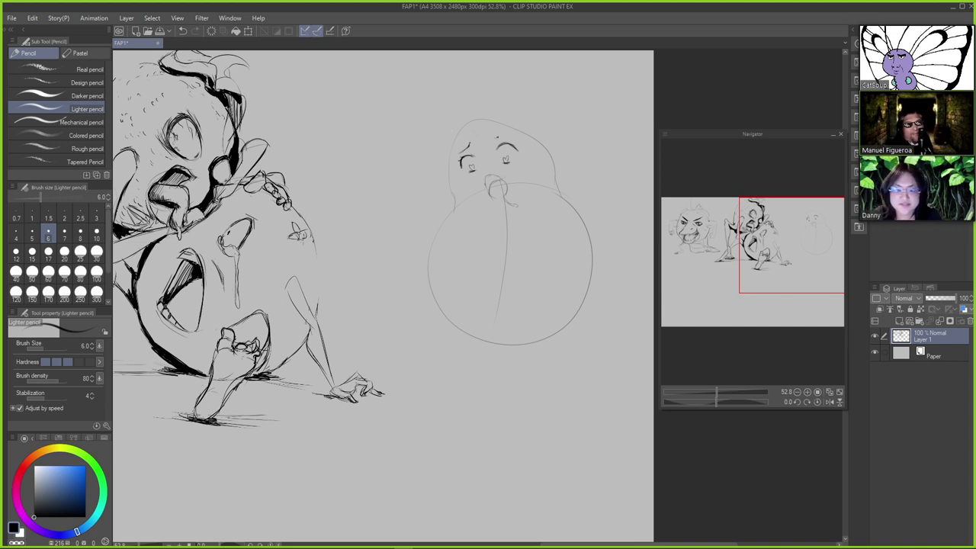
Draw a short worried brow above the right eye and trim both brows with the eraser
{"action": "key", "text": "ctrl+z"}
{"action": "left_click_drag", "start_coordinate": [494, 134], "coordinate": [507, 138]}
{"action": "key", "text": "ctrl+z"}
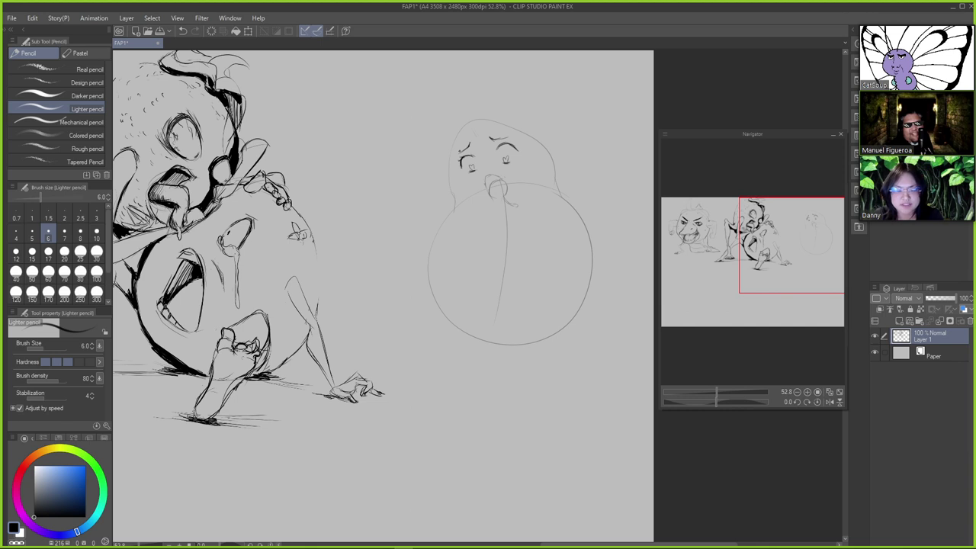
{"action": "key", "text": "e"}
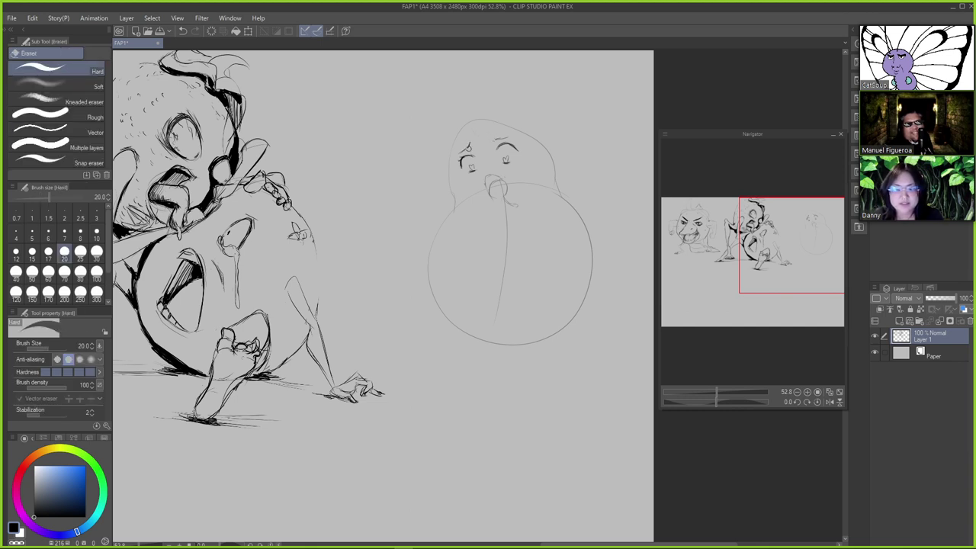
{"action": "key", "text": "p"}
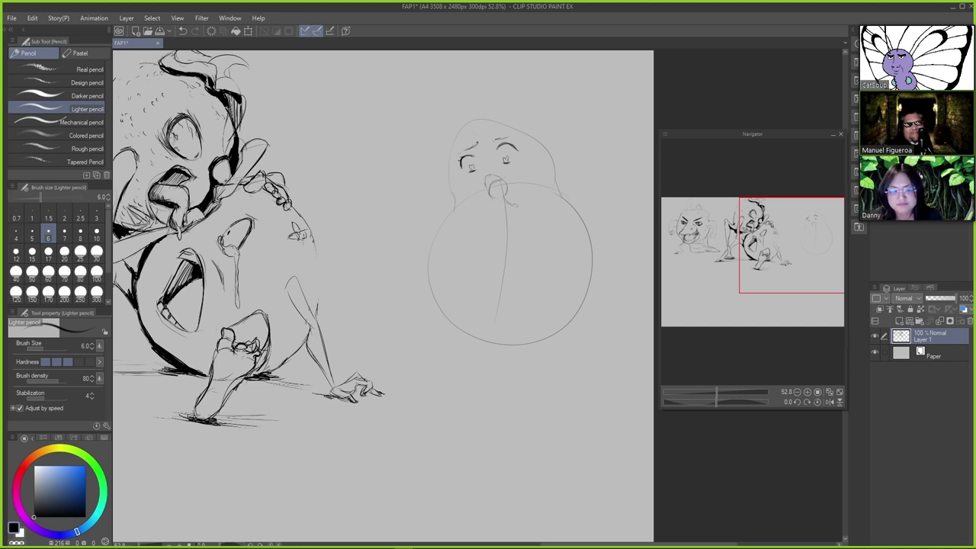
{"action": "key", "text": "e"}
{"action": "left_click_drag", "start_coordinate": [494, 139], "coordinate": [500, 141]}
{"action": "key", "text": "p"}
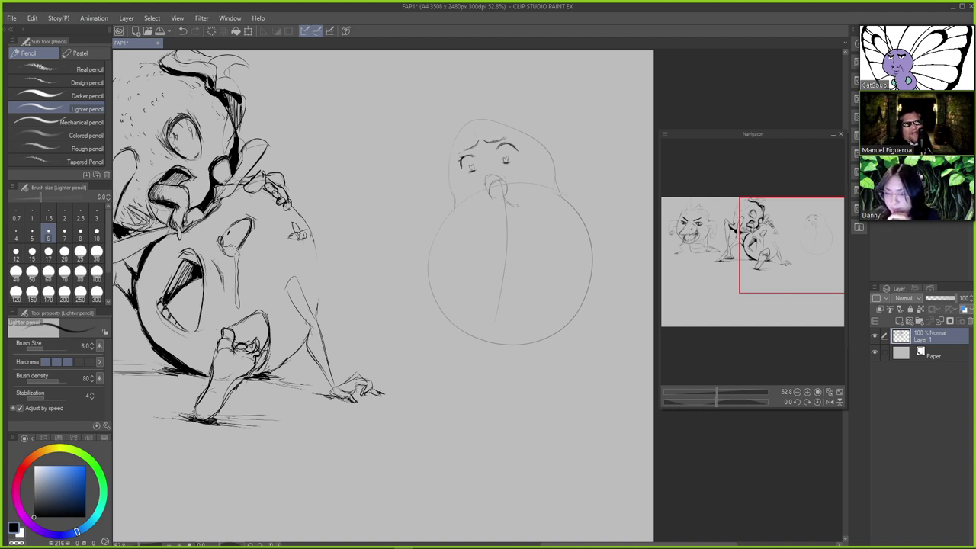
Erase and redraw the brow above the left eye as a slanted worried stroke matching the right one
{"action": "key", "text": "e"}
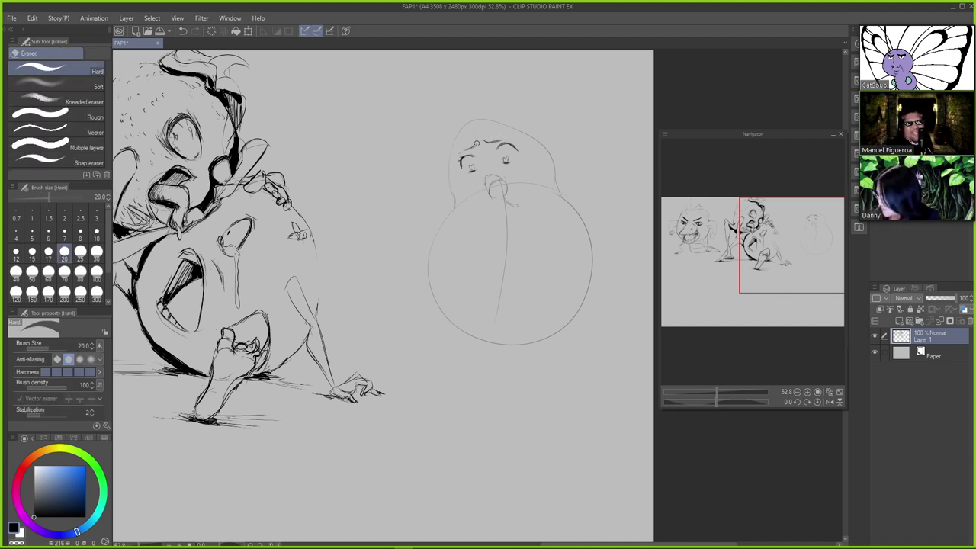
{"action": "key", "text": "p"}
{"action": "key", "text": "ctrl+z"}
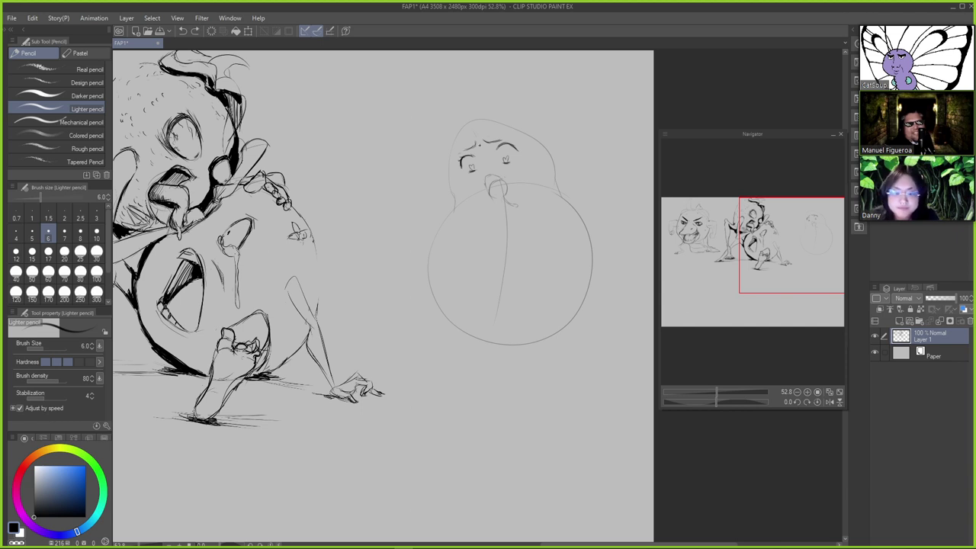
{"action": "left_click_drag", "start_coordinate": [464, 153], "coordinate": [475, 146]}
{"action": "key", "text": "ctrl+z"}
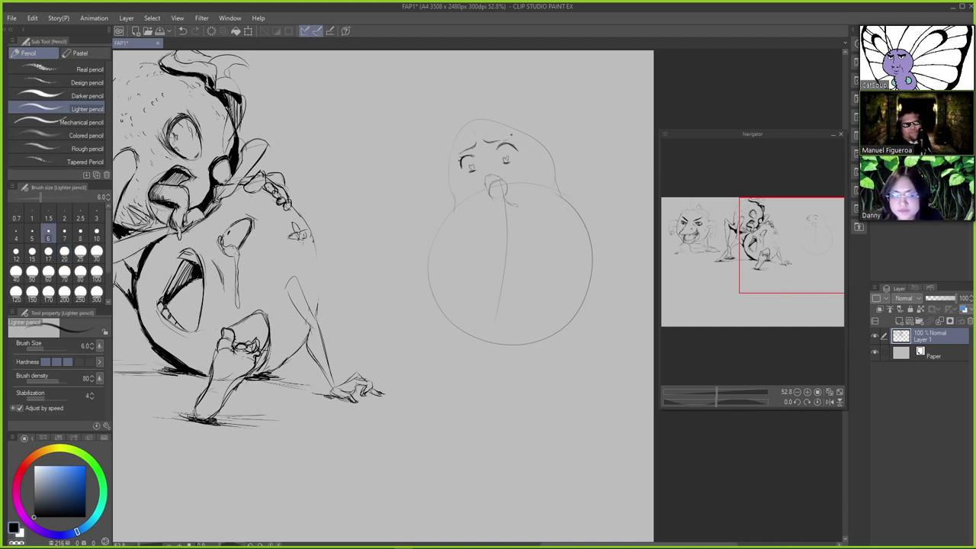
{"action": "key", "text": "e"}
{"action": "key", "text": "p"}
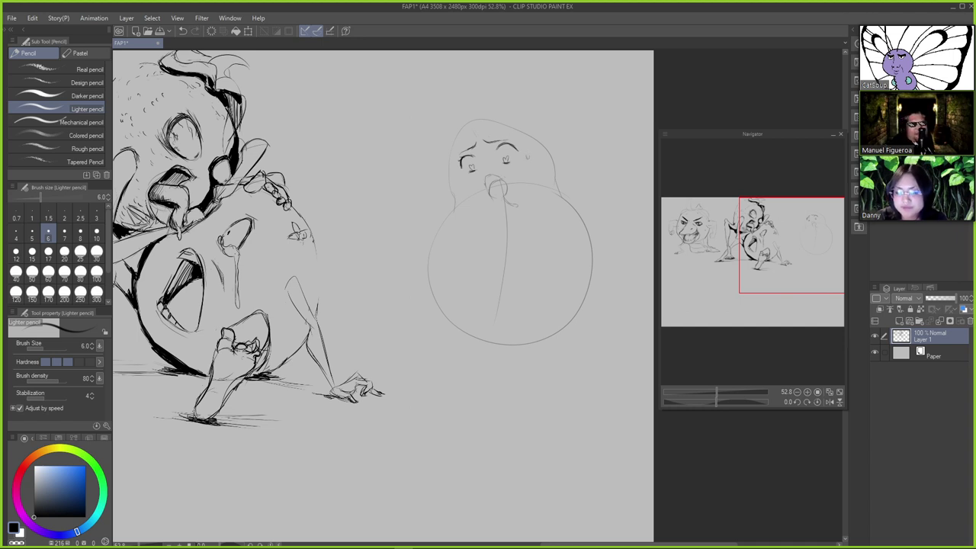
Add tiny marks on the cheeks beside the eyes, comparing them with undo and redo
{"action": "key", "text": "ctrl+z"}
{"action": "key", "text": "ctrl+y"}
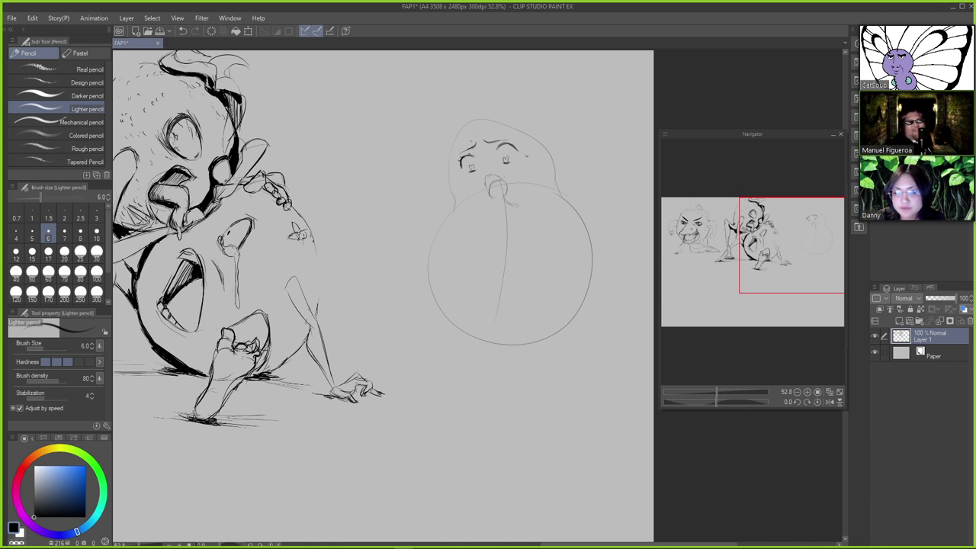
{"action": "key", "text": "ctrl+z"}
{"action": "key", "text": "ctrl+y"}
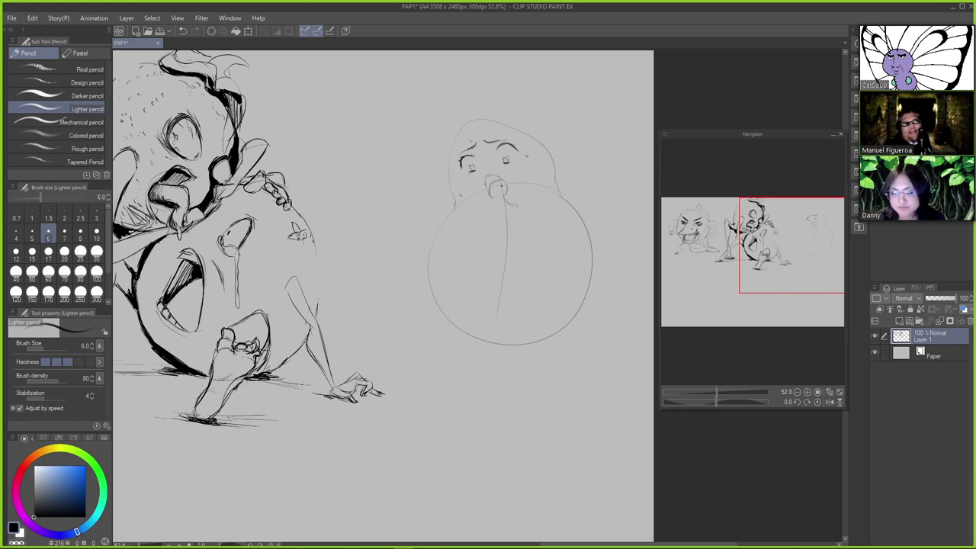
Redraw the small mouth's right edge and erase the overlapping lines around it
{"action": "key", "text": "ctrl+z"}
{"action": "left_click_drag", "start_coordinate": [506, 186], "coordinate": [507, 197]}
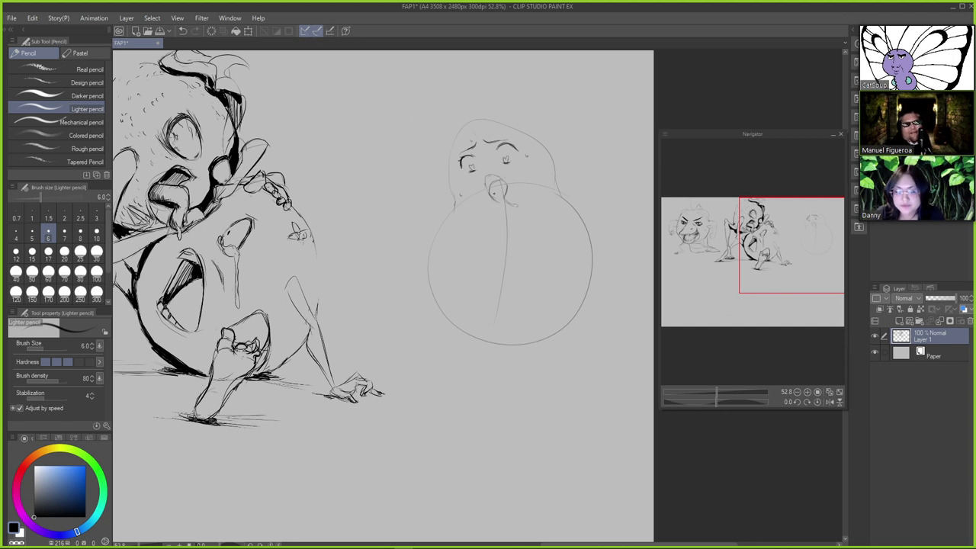
{"action": "key", "text": "ctrl+z"}
{"action": "key", "text": "ctrl+y"}
{"action": "key", "text": "ctrl+z"}
{"action": "key", "text": "ctrl+y"}
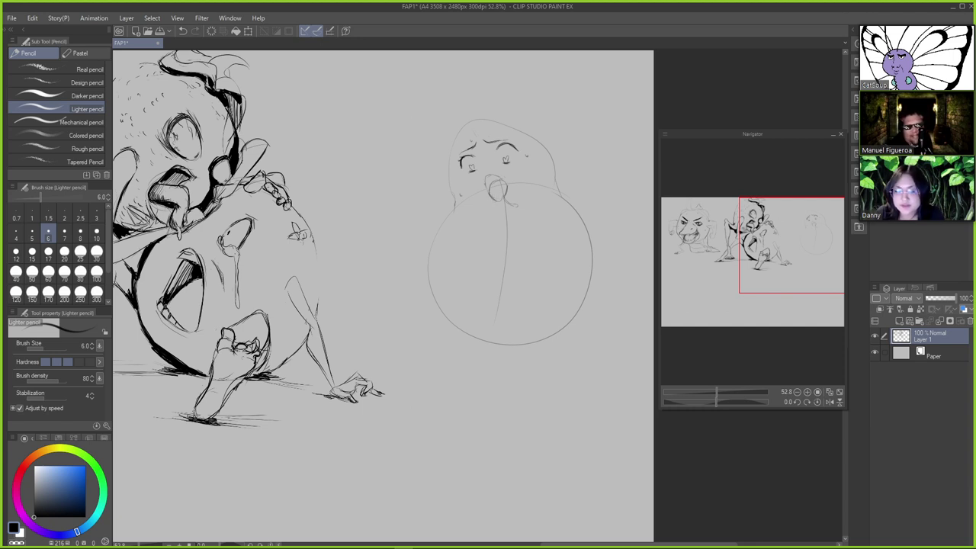
{"action": "key", "text": "e"}
{"action": "left_click_drag", "start_coordinate": [501, 193], "coordinate": [505, 199]}
{"action": "key", "text": "p"}
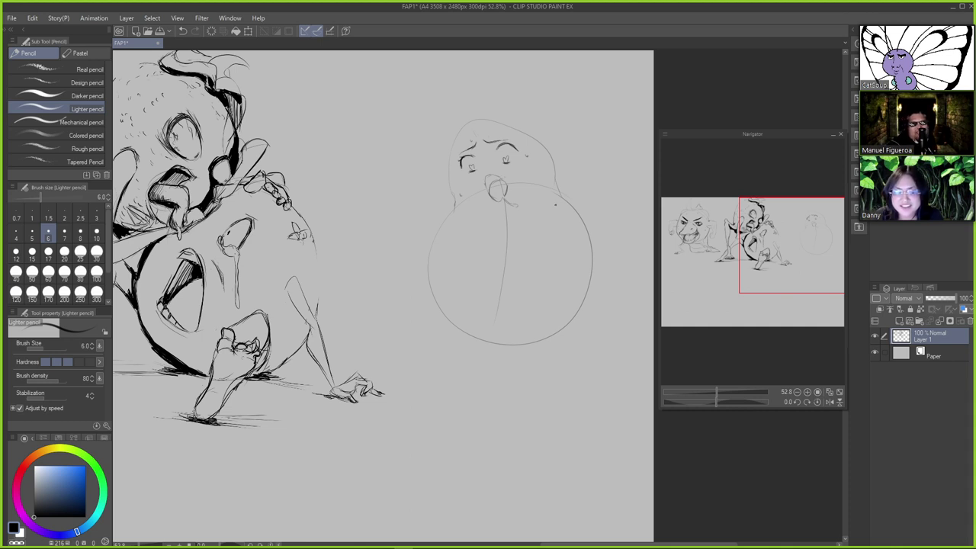
{"action": "mouse_move", "coordinate": [560, 198]}
{"action": "left_mouse_down"}
{"action": "mouse_move", "coordinate": [581, 227]}
{"action": "mouse_move", "coordinate": [567, 265]}
{"action": "left_mouse_up"}
{"action": "key", "text": "ctrl+z"}
{"action": "mouse_move", "coordinate": [548, 220]}
{"action": "left_mouse_down"}
{"action": "mouse_move", "coordinate": [541, 256]}
{"action": "mouse_move", "coordinate": [525, 256]}
{"action": "left_mouse_up"}
{"action": "key", "text": "ctrl+z"}
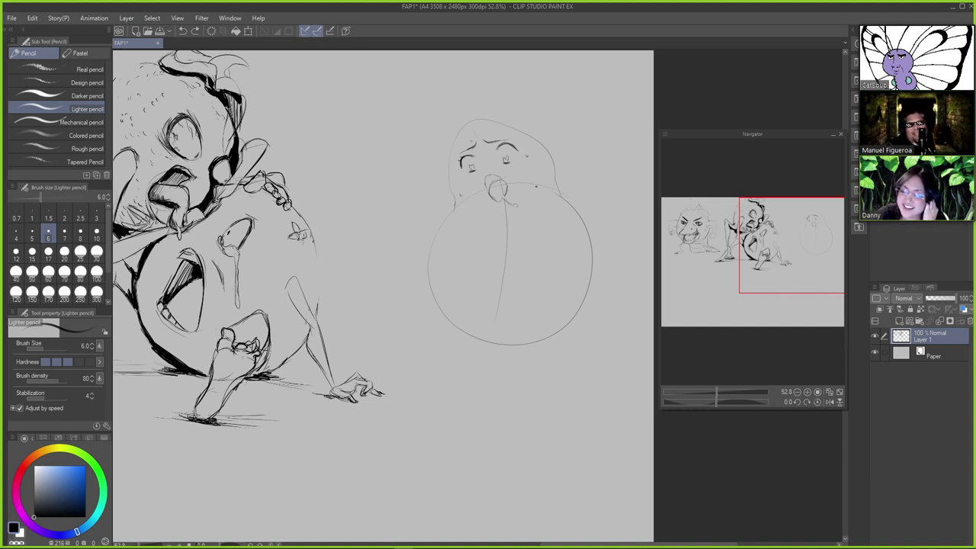
{"action": "left_click_drag", "start_coordinate": [555, 183], "coordinate": [558, 220]}
{"action": "key", "text": "ctrl+z"}
{"action": "key", "text": "ctrl+z"}
{"action": "key", "text": "ctrl+z"}
{"action": "key", "text": "ctrl+z"}
Sketch a shoulder curve at the body's upper right with an arm line running down from it, retrying with undo
{"action": "mouse_move", "coordinate": [532, 185]}
{"action": "left_mouse_down"}
{"action": "mouse_move", "coordinate": [550, 202]}
{"action": "mouse_move", "coordinate": [550, 183]}
{"action": "mouse_move", "coordinate": [539, 235]}
{"action": "left_mouse_up"}
{"action": "key", "text": "ctrl+z"}
{"action": "key", "text": "ctrl+z"}
{"action": "key", "text": "ctrl+z"}
{"action": "key", "text": "ctrl+z"}
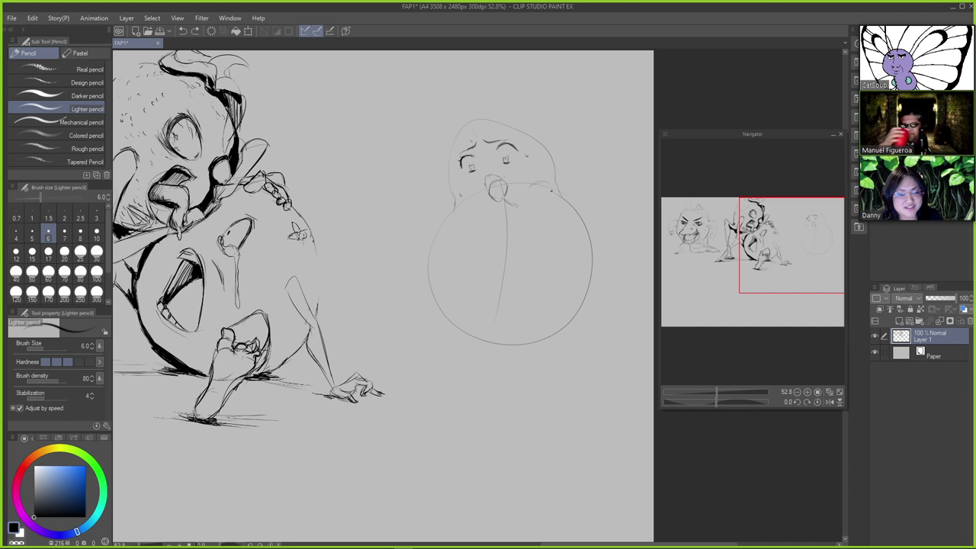
{"action": "left_click_drag", "start_coordinate": [551, 184], "coordinate": [543, 233]}
{"action": "key", "text": "ctrl+z"}
{"action": "key", "text": "ctrl+z"}
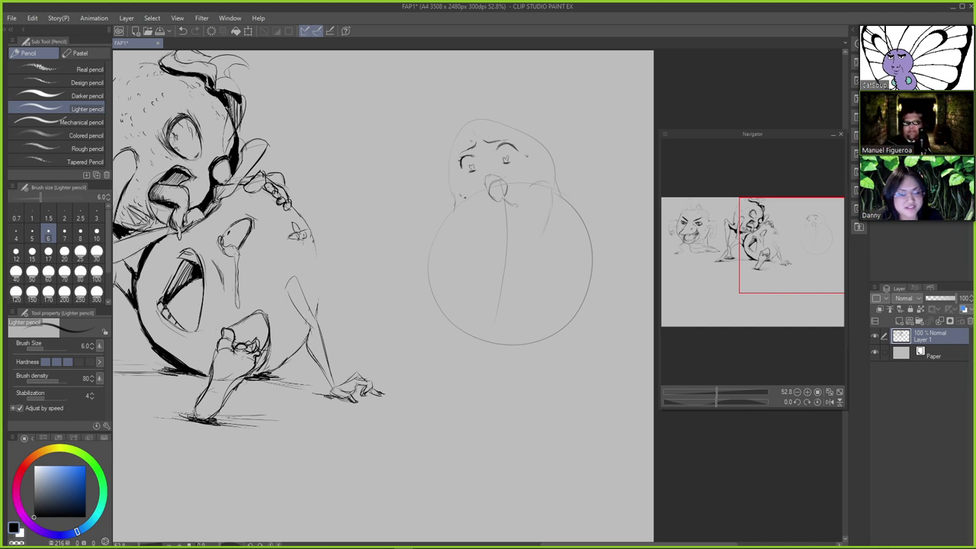
Try to sketch a shoulder curve with an arm line running down at the body's upper left
{"action": "left_click_drag", "start_coordinate": [461, 191], "coordinate": [454, 212]}
{"action": "key", "text": "ctrl+z"}
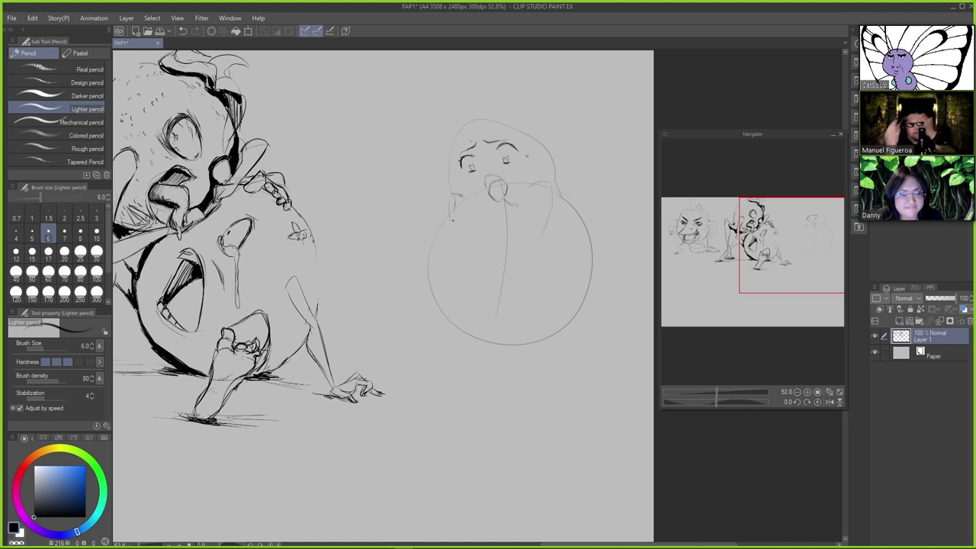
{"action": "key", "text": "e"}
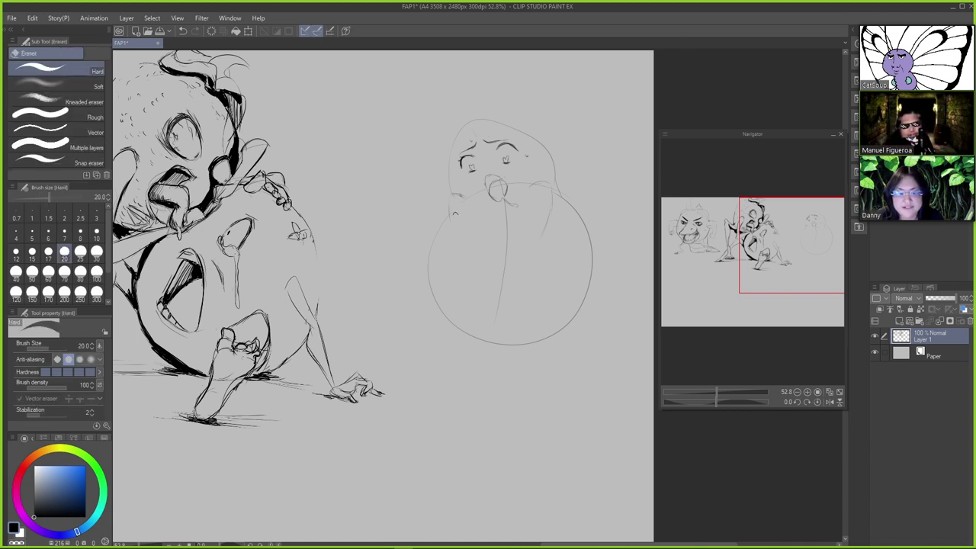
{"action": "key", "text": "p"}
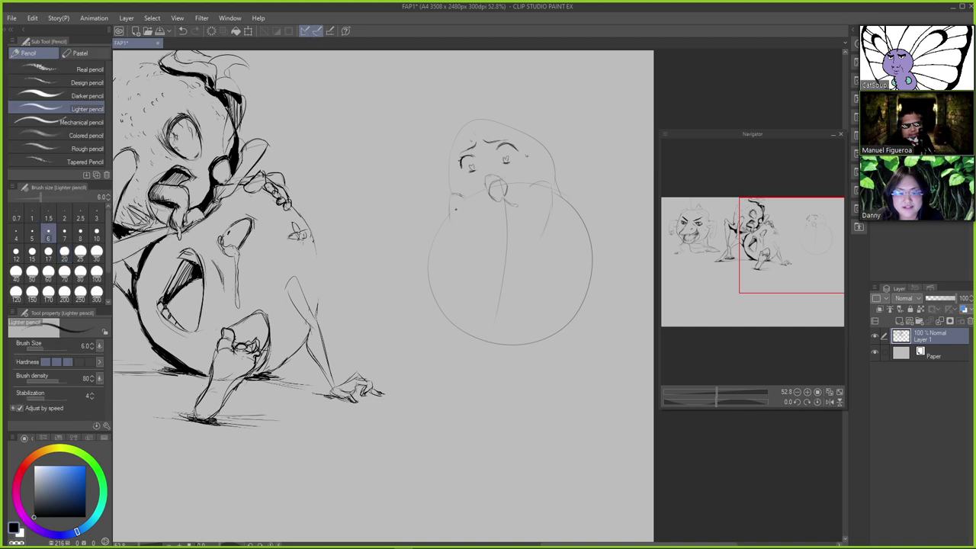
{"action": "key", "text": "ctrl+z"}
{"action": "mouse_move", "coordinate": [450, 212]}
{"action": "left_mouse_down"}
{"action": "mouse_move", "coordinate": [453, 284]}
{"action": "mouse_move", "coordinate": [455, 248]}
{"action": "mouse_move", "coordinate": [479, 314]}
{"action": "mouse_move", "coordinate": [471, 240]}
{"action": "mouse_move", "coordinate": [470, 278]}
{"action": "left_mouse_up"}
{"action": "key", "text": "ctrl+z"}
{"action": "key", "text": "ctrl+z"}
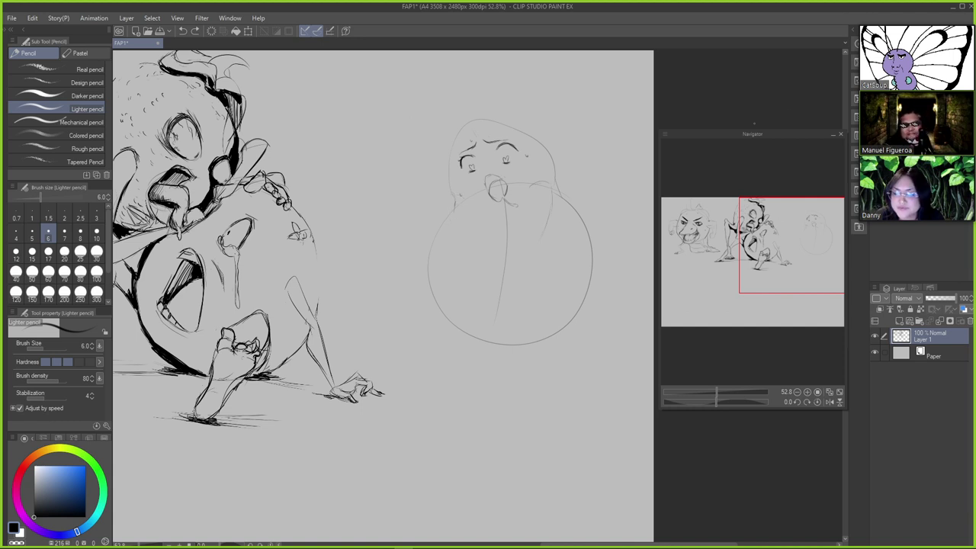
Erase the lower part of the body's centre line and sketch a large oval on the belly with a pointed peak above it
{"action": "key", "text": "e"}
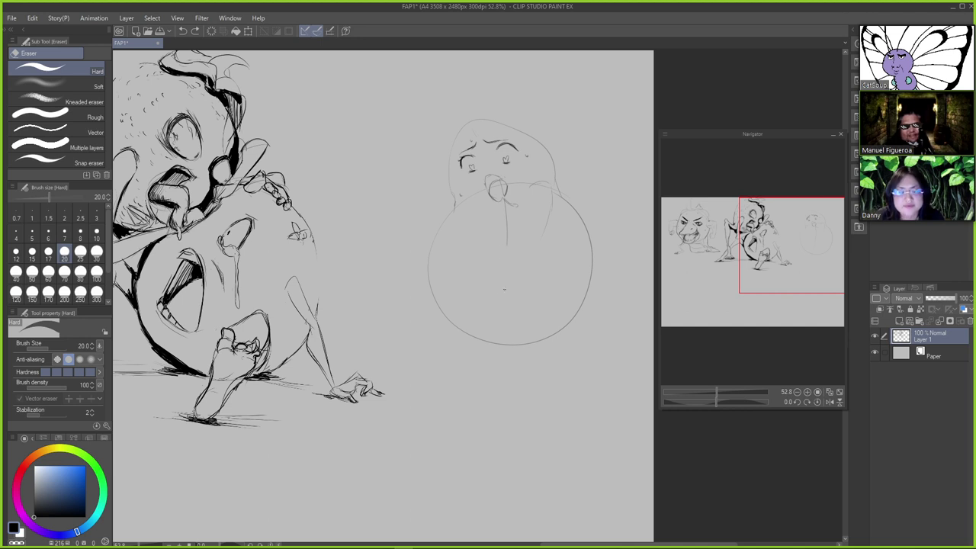
{"action": "key", "text": "p"}
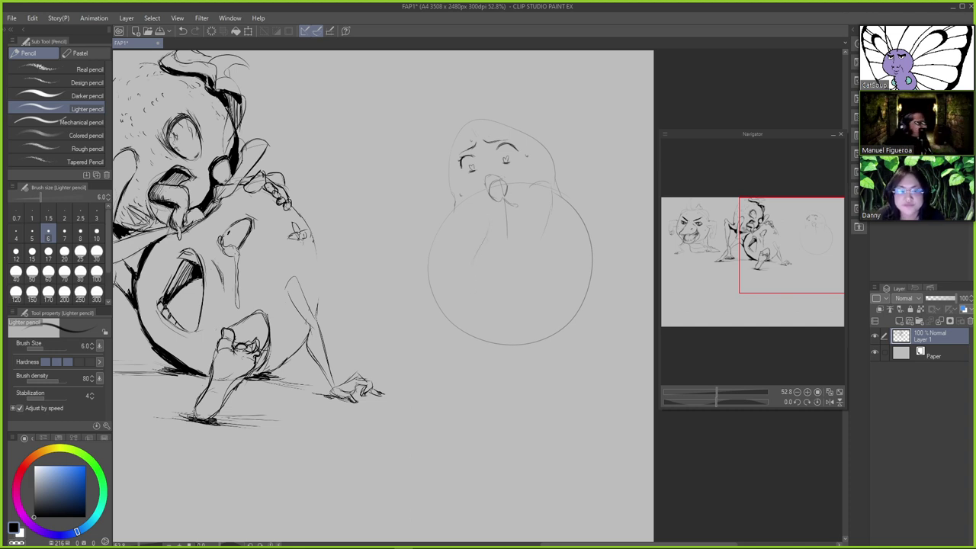
{"action": "key", "text": "ctrl+z"}
{"action": "left_click_drag", "start_coordinate": [473, 264], "coordinate": [478, 324]}
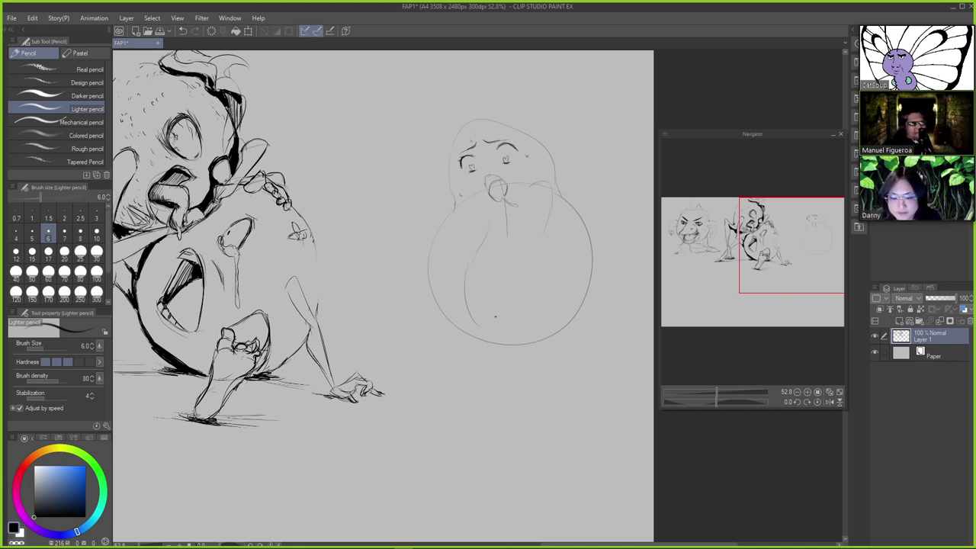
{"action": "key", "text": "ctrl+z"}
{"action": "left_click_drag", "start_coordinate": [475, 264], "coordinate": [478, 313]}
{"action": "key", "text": "ctrl+z"}
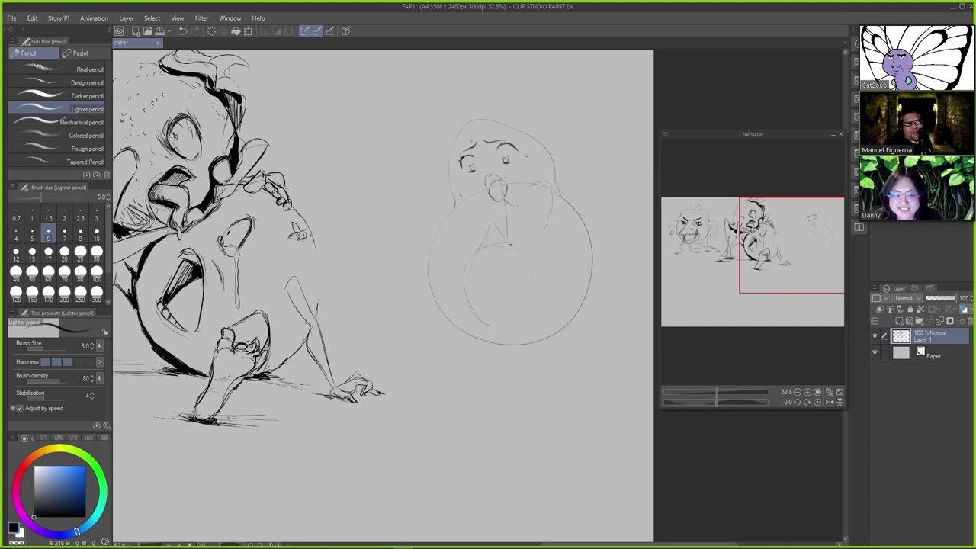
{"action": "left_click_drag", "start_coordinate": [505, 239], "coordinate": [526, 255]}
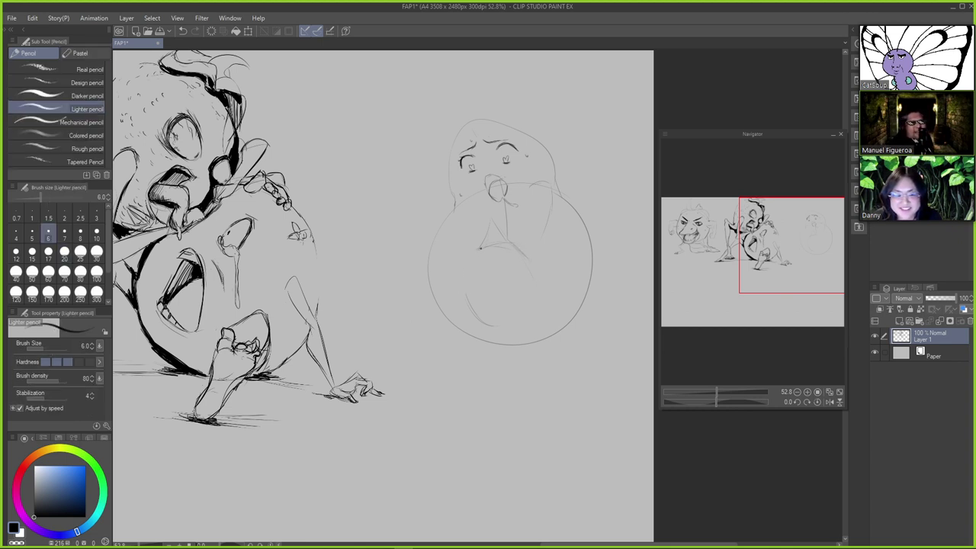
{"action": "left_click_drag", "start_coordinate": [463, 278], "coordinate": [465, 302]}
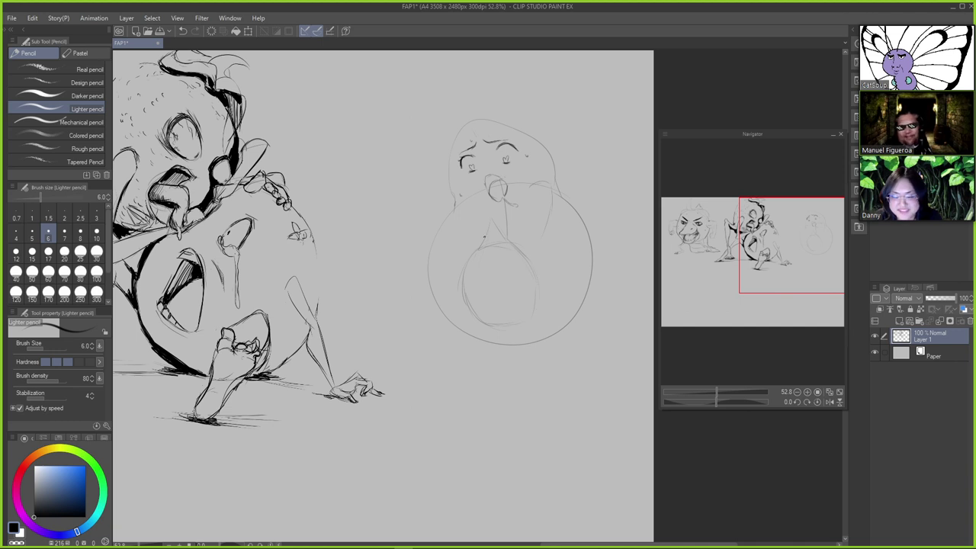
Clean up and redraw the peak above the belly oval, adding a small dark circle inside its tip
{"action": "key", "text": "e"}
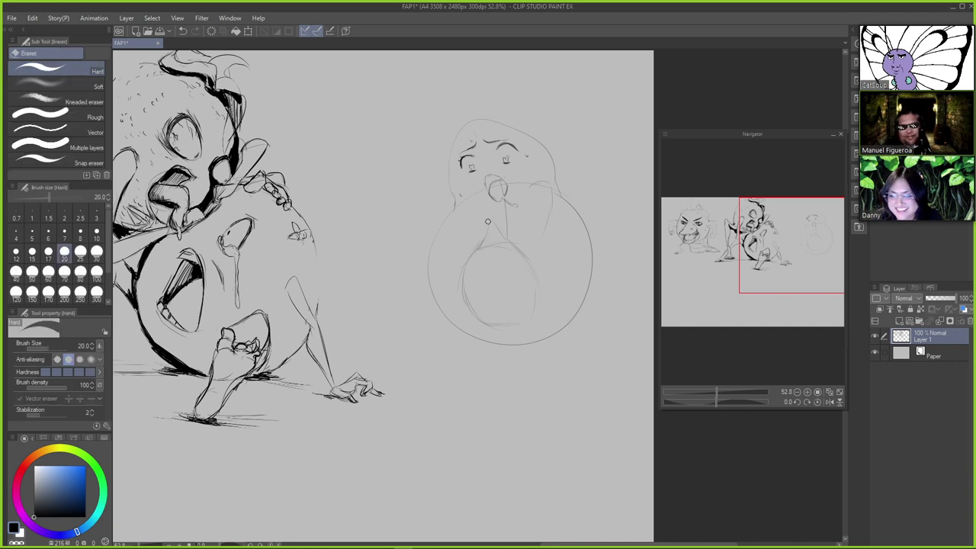
{"action": "key", "text": "p"}
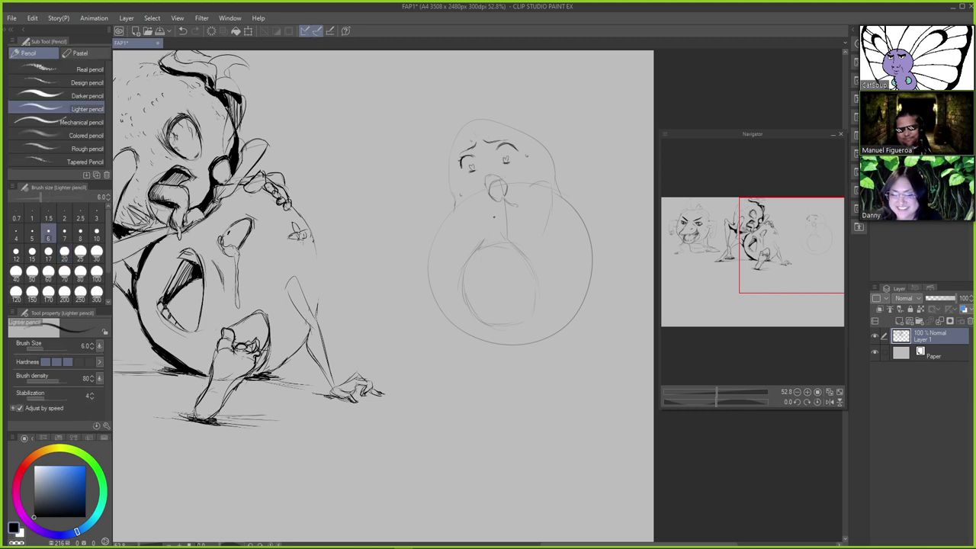
{"action": "key", "text": "e"}
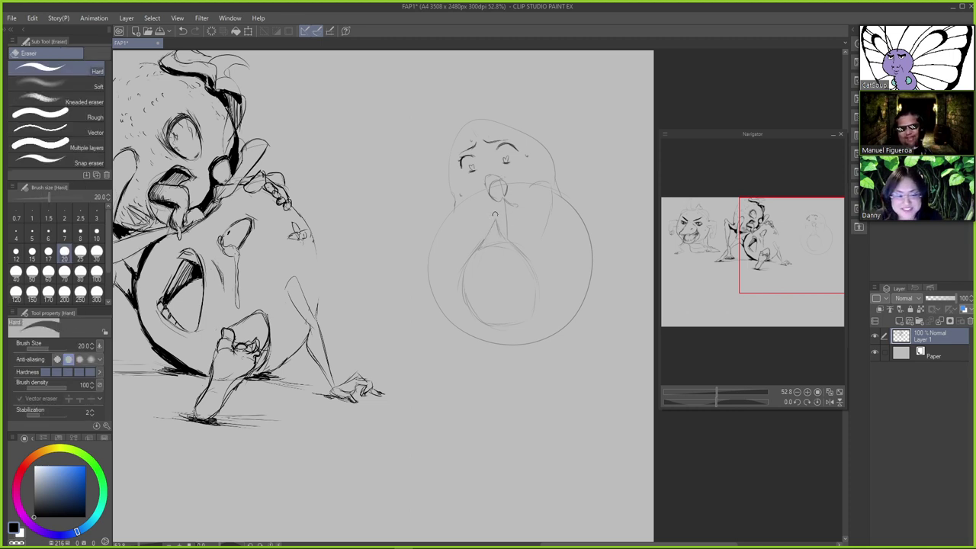
{"action": "key", "text": "p"}
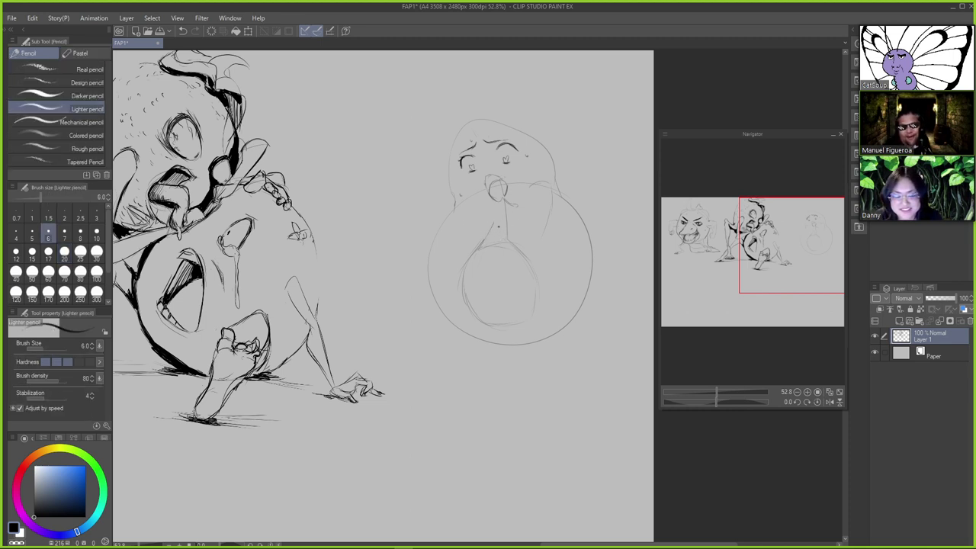
{"action": "key", "text": "e"}
{"action": "key", "text": "p"}
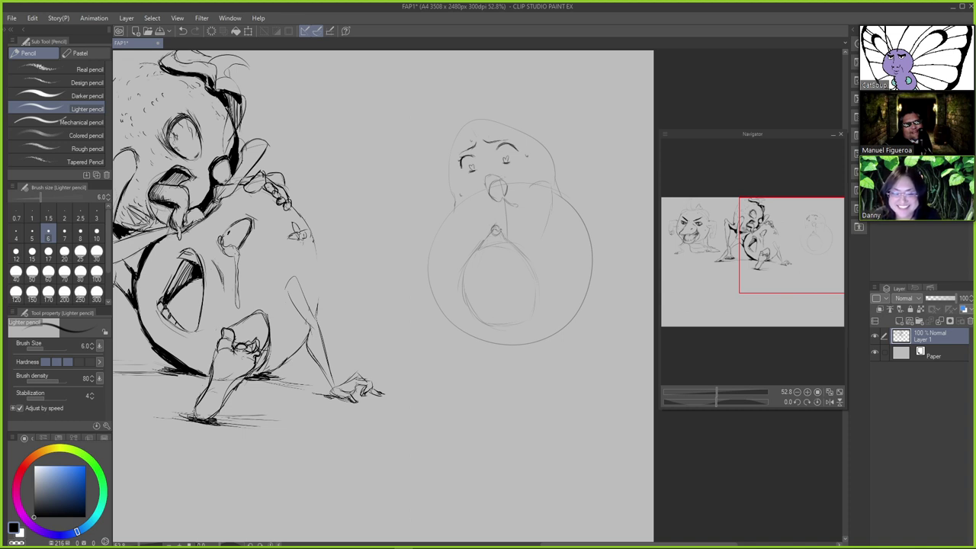
{"action": "key", "text": "ctrl+z"}
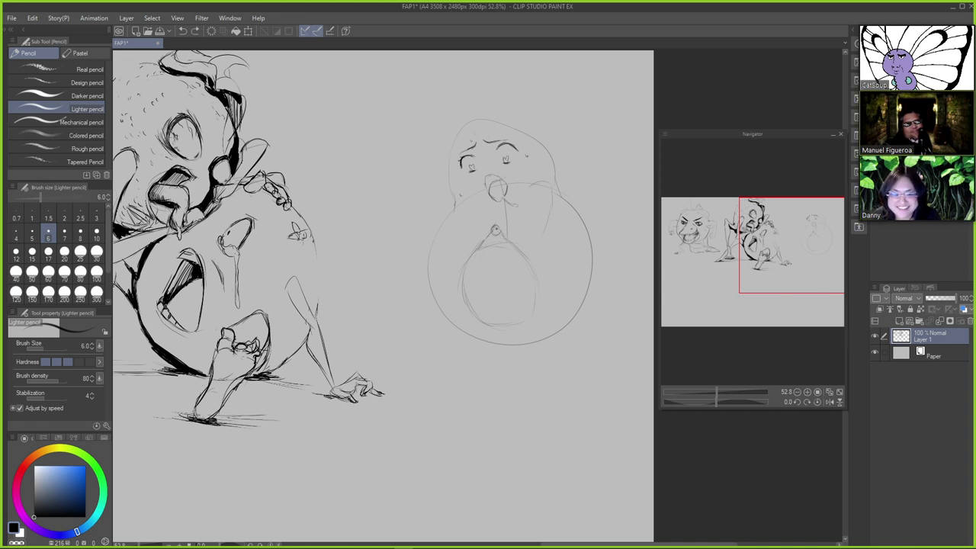
{"action": "key", "text": "ctrl+y"}
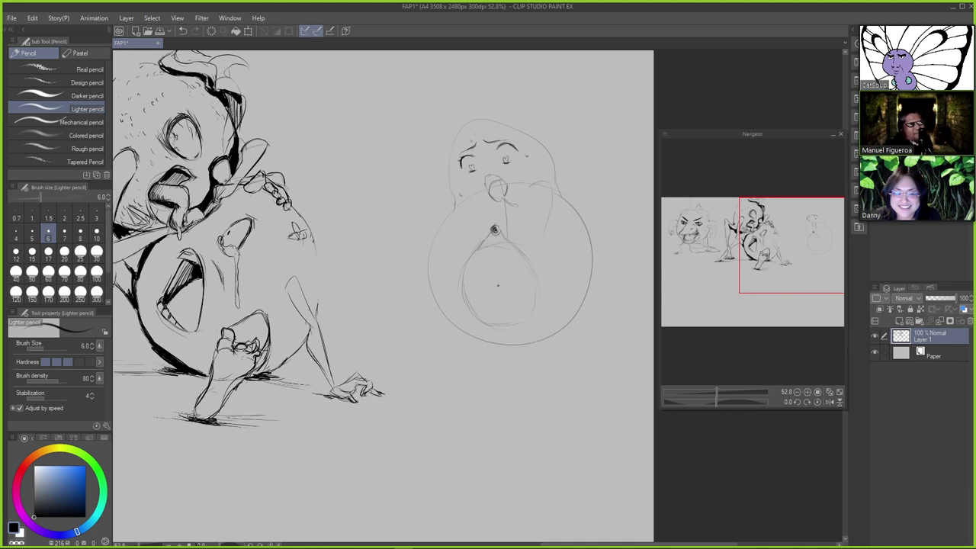
Sketch a smaller circle in the middle of the belly oval, retrying its outline with undo
{"action": "key", "text": "ctrl+z"}
{"action": "mouse_move", "coordinate": [500, 277]}
{"action": "left_mouse_down"}
{"action": "mouse_move", "coordinate": [487, 298]}
{"action": "mouse_move", "coordinate": [499, 272]}
{"action": "mouse_move", "coordinate": [509, 282]}
{"action": "mouse_move", "coordinate": [495, 268]}
{"action": "mouse_move", "coordinate": [504, 277]}
{"action": "left_mouse_up"}
{"action": "key", "text": "ctrl+z"}
{"action": "key", "text": "ctrl+z"}
{"action": "key", "text": "ctrl+z"}
{"action": "key", "text": "ctrl+z"}
{"action": "key", "text": "ctrl+z"}
{"action": "key", "text": "ctrl+z"}
{"action": "key", "text": "ctrl+z"}
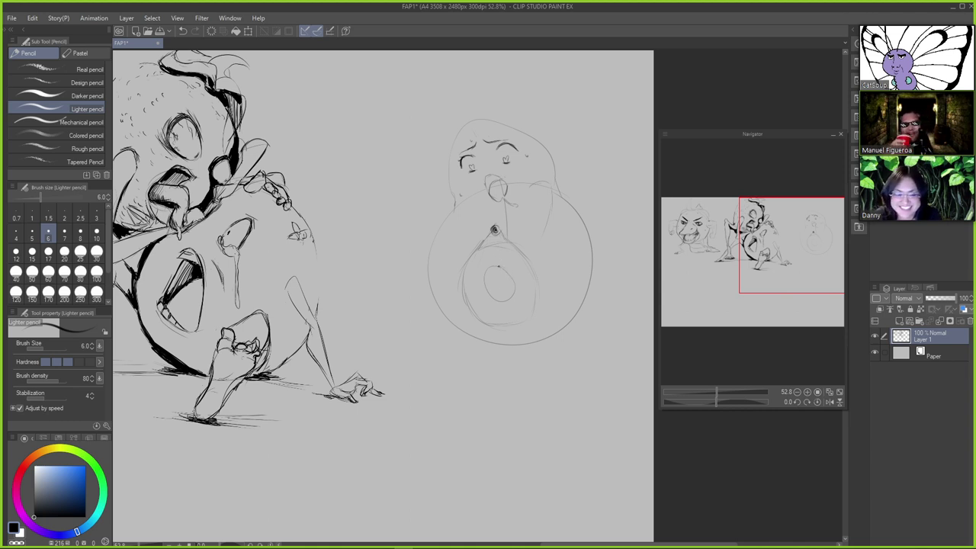
{"action": "left_click_drag", "start_coordinate": [485, 283], "coordinate": [501, 302]}
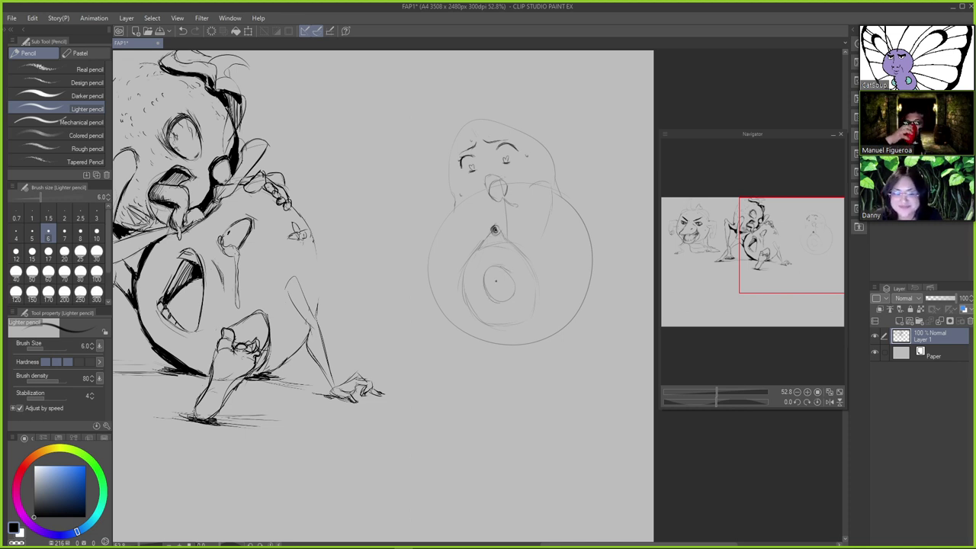
Erase the shoulder curve and arm line at the body's upper right
{"action": "key", "text": "e"}
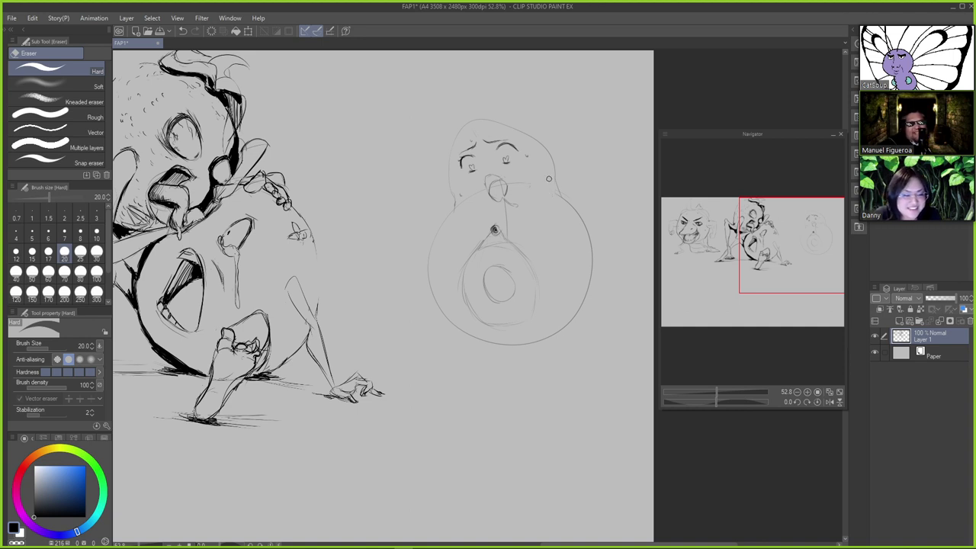
{"action": "key", "text": "p"}
{"action": "key", "text": "p"}
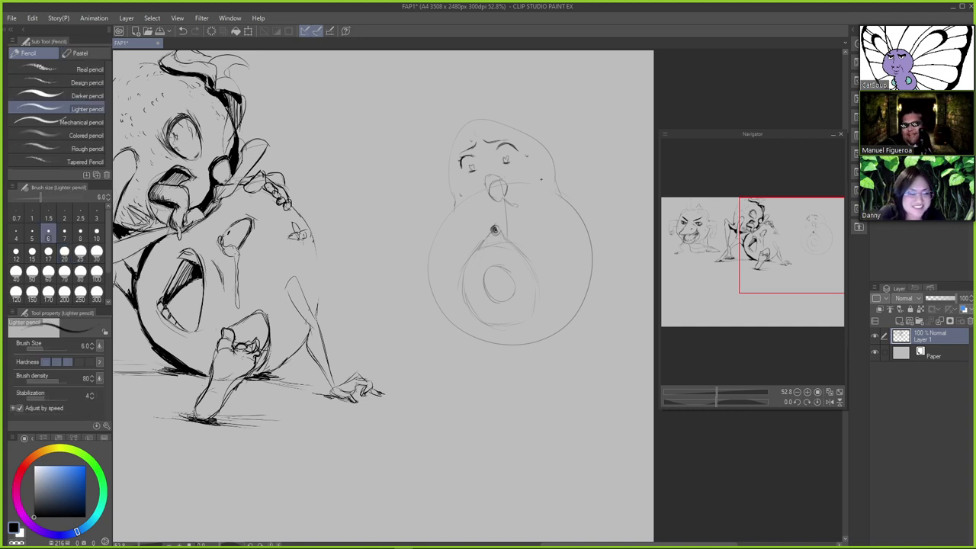
{"action": "key", "text": "ctrl+z"}
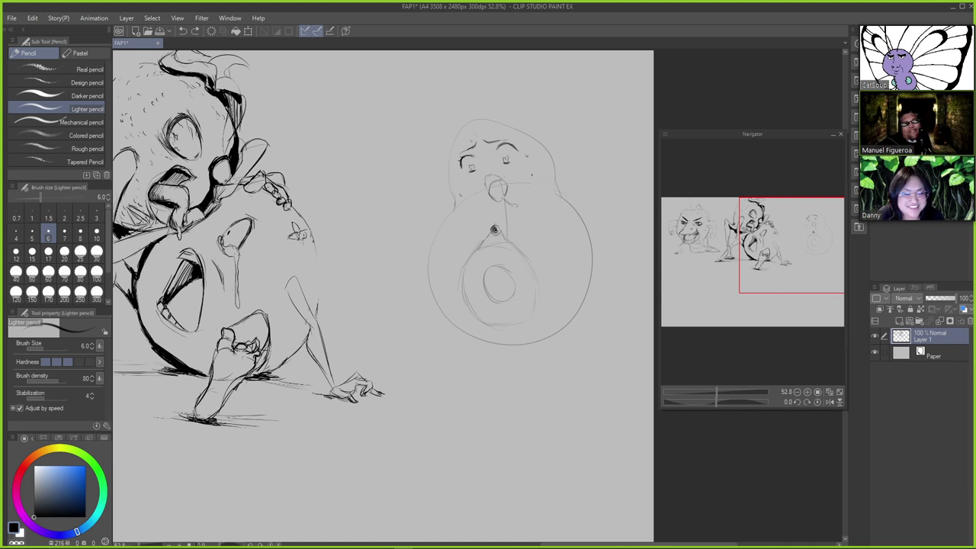
Erase the head's upper and right outline and redraw it as a rounder curve reaching down to the body
{"action": "key", "text": "e"}
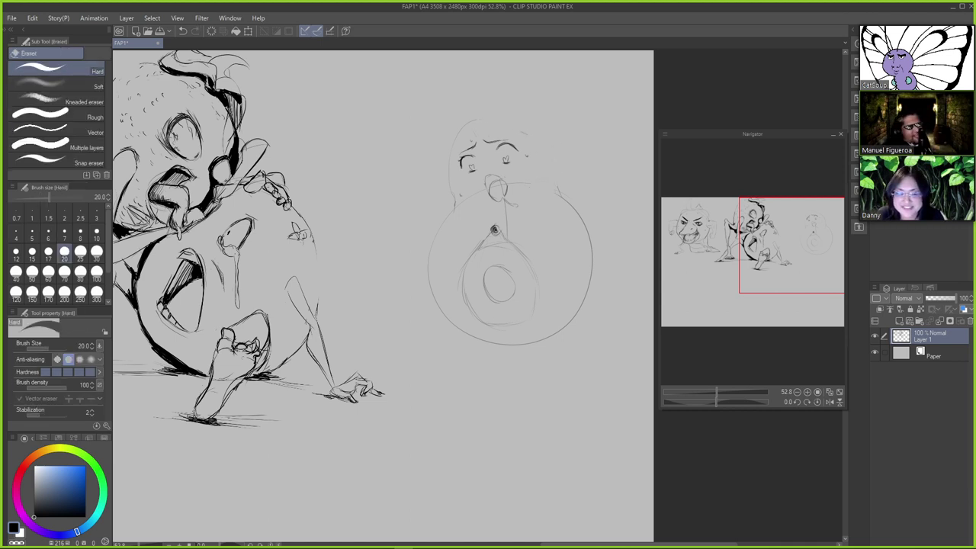
{"action": "key", "text": "p"}
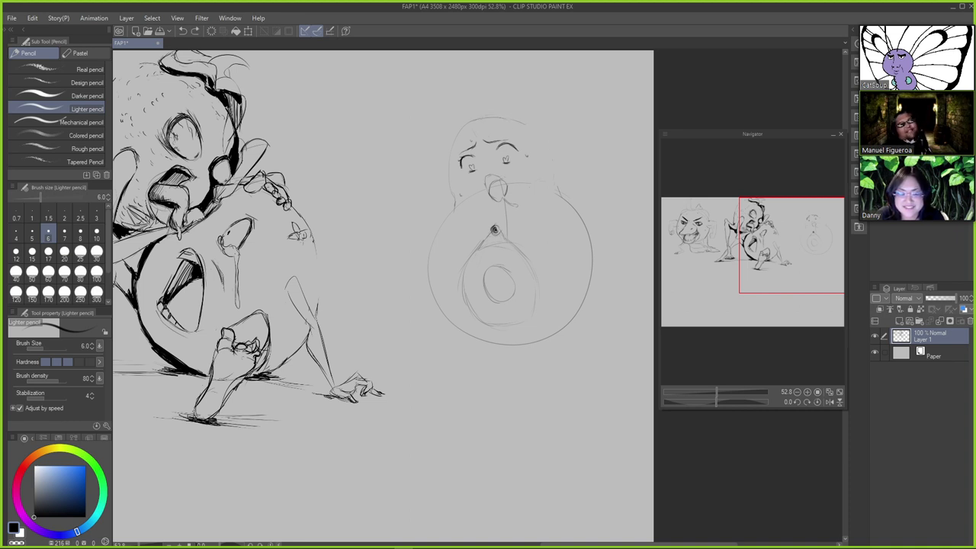
{"action": "left_click_drag", "start_coordinate": [538, 138], "coordinate": [561, 195]}
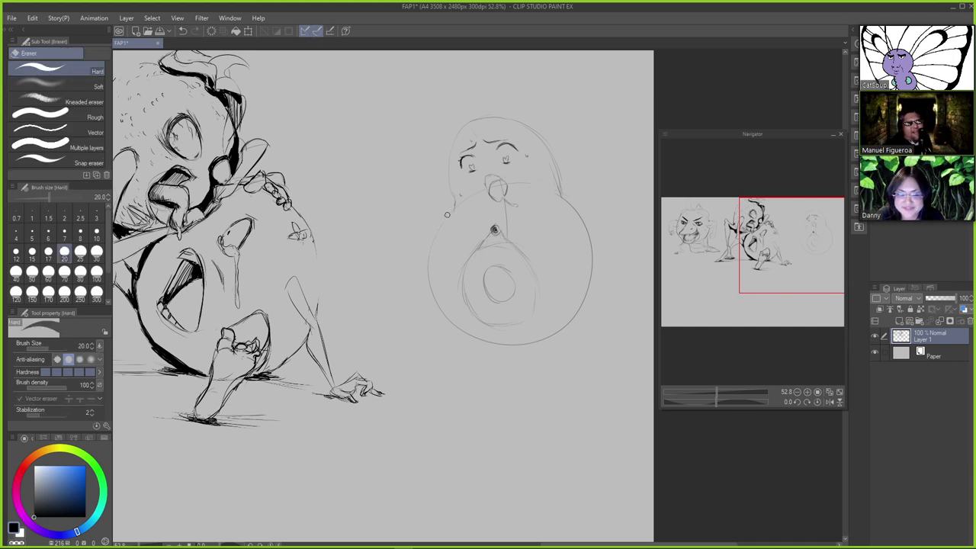
Replace the body's upper left outline with a smoother line sloping down from the head, retrying with undo
{"action": "left_click_drag", "start_coordinate": [448, 221], "coordinate": [431, 282]}
{"action": "key", "text": "ctrl+z"}
{"action": "key", "text": "ctrl+z"}
{"action": "key", "text": "ctrl+z"}
{"action": "left_click_drag", "start_coordinate": [455, 207], "coordinate": [430, 268]}
{"action": "key", "text": "ctrl+z"}
{"action": "key", "text": "ctrl+z"}
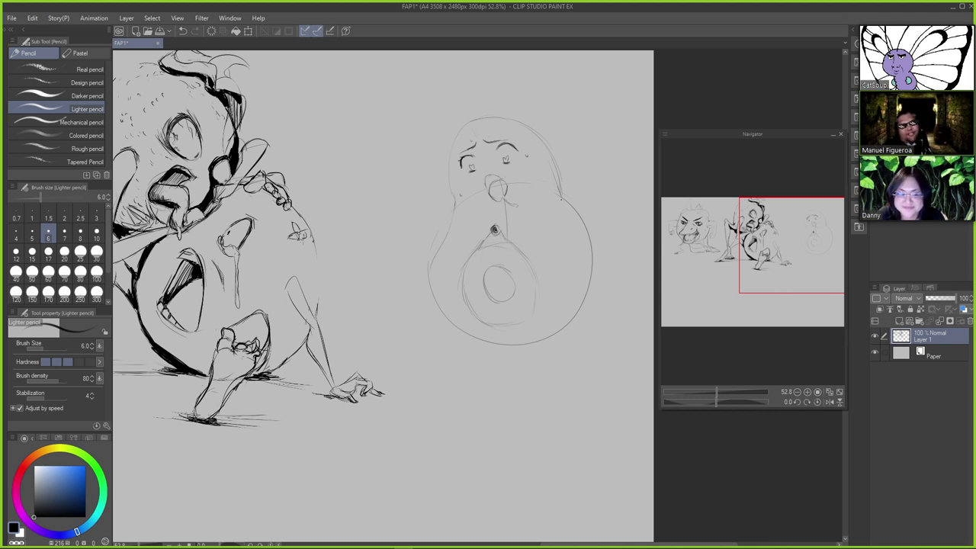
Erase the body's right outline and redraw it as a continuous slope from the head down to the rounded base
{"action": "key", "text": "e"}
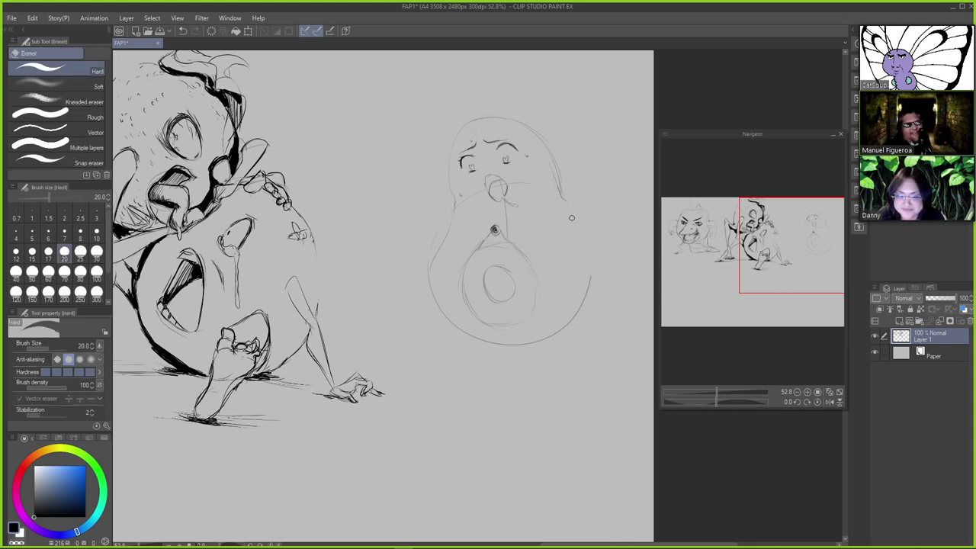
{"action": "key", "text": "p"}
{"action": "key", "text": "ctrl+z"}
{"action": "mouse_move", "coordinate": [565, 200]}
{"action": "left_mouse_down"}
{"action": "mouse_move", "coordinate": [597, 289]}
{"action": "mouse_move", "coordinate": [581, 232]}
{"action": "mouse_move", "coordinate": [565, 248]}
{"action": "mouse_move", "coordinate": [584, 248]}
{"action": "mouse_move", "coordinate": [593, 270]}
{"action": "left_mouse_up"}
{"action": "key", "text": "ctrl+z"}
{"action": "key", "text": "ctrl+z"}
{"action": "key", "text": "e"}
{"action": "key", "text": "p"}
{"action": "key", "text": "ctrl+z"}
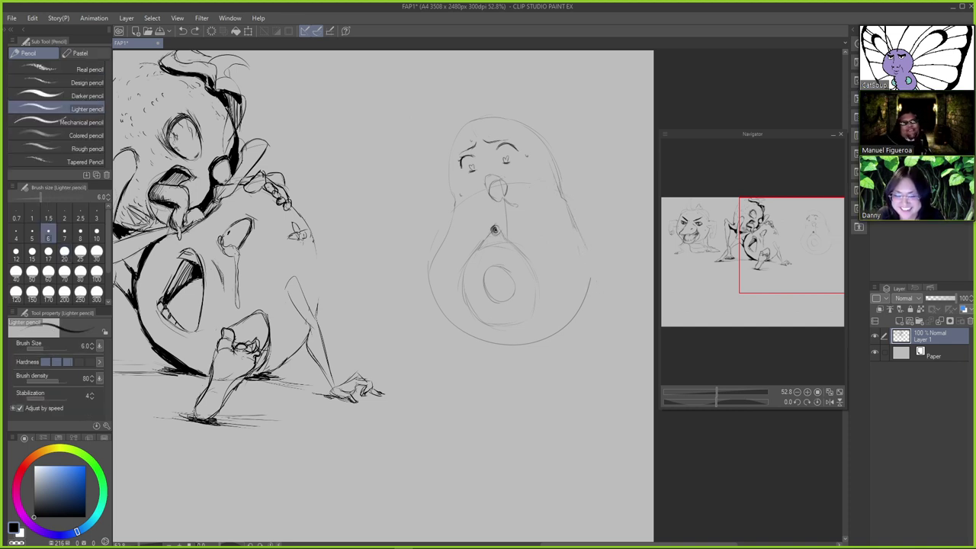
{"action": "left_click_drag", "start_coordinate": [574, 218], "coordinate": [588, 290]}
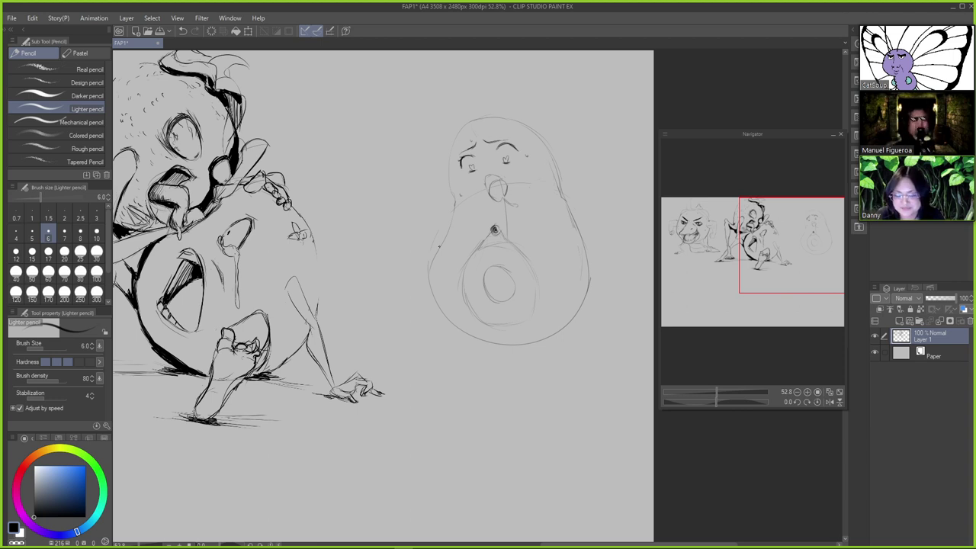
Sketch a short arm line reaching outward from the body's left side
{"action": "left_click_drag", "start_coordinate": [441, 233], "coordinate": [410, 268]}
{"action": "key", "text": "ctrl+z"}
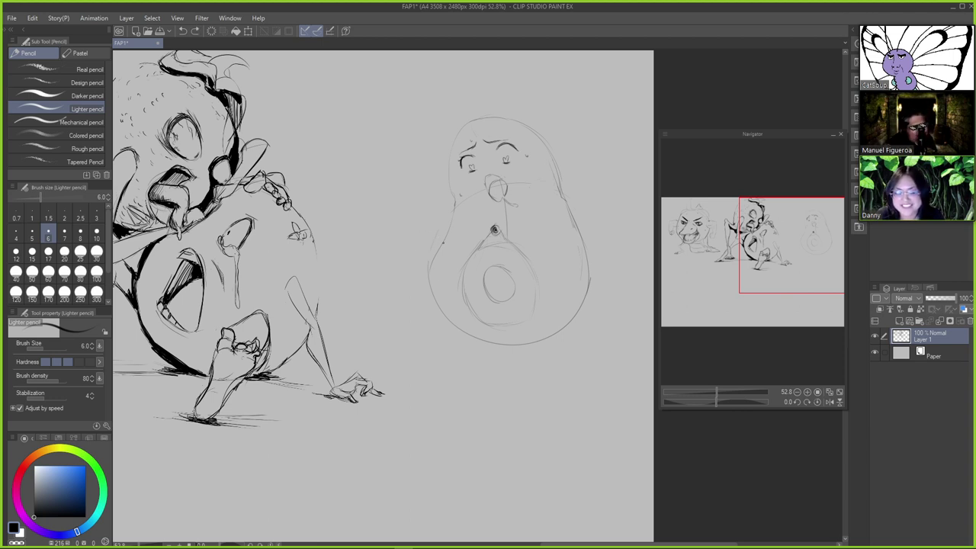
{"action": "mouse_move", "coordinate": [444, 234]}
{"action": "left_mouse_down"}
{"action": "mouse_move", "coordinate": [433, 245]}
{"action": "mouse_move", "coordinate": [410, 223]}
{"action": "left_mouse_up"}
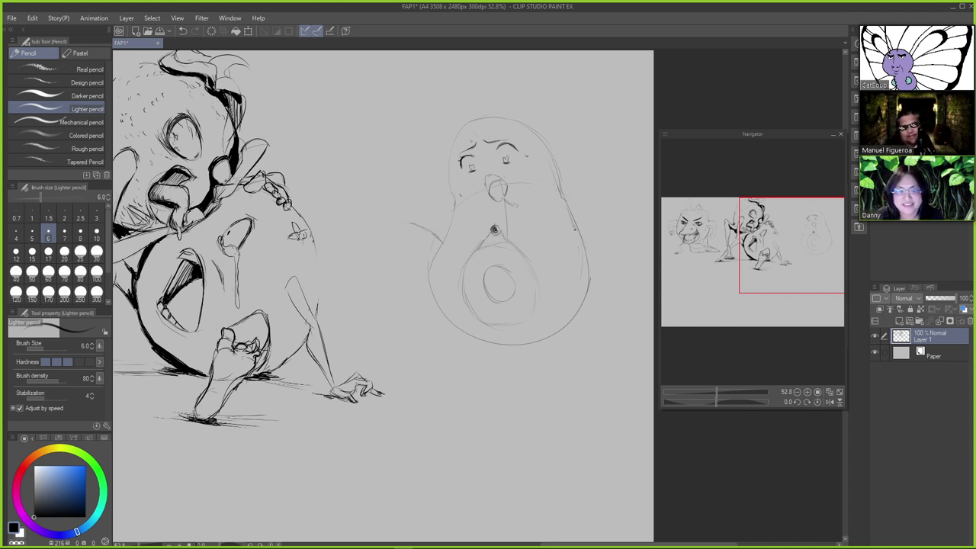
{"action": "left_click_drag", "start_coordinate": [584, 199], "coordinate": [557, 227]}
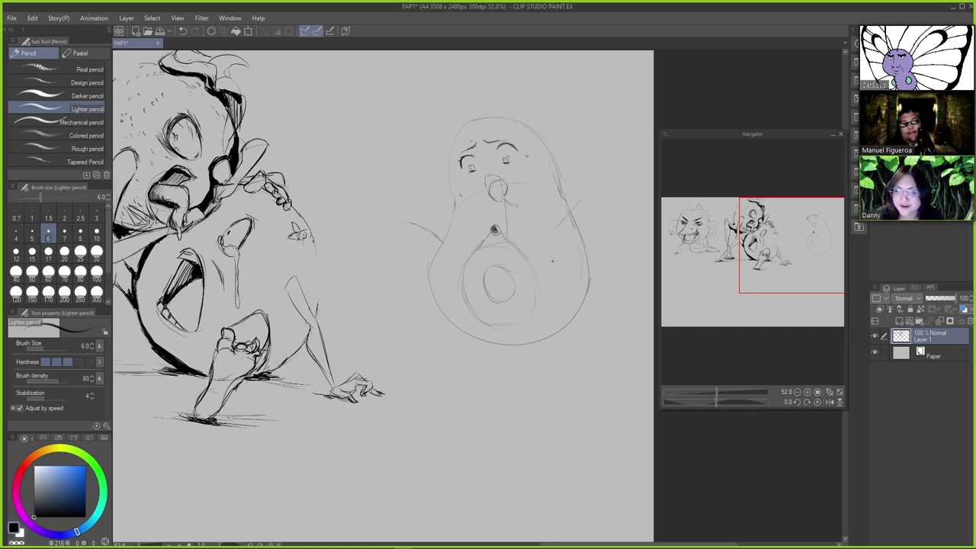
{"action": "left_click_drag", "start_coordinate": [571, 278], "coordinate": [555, 305]}
{"action": "key", "text": "ctrl+z"}
{"action": "left_click", "coordinate": [596, 242]}
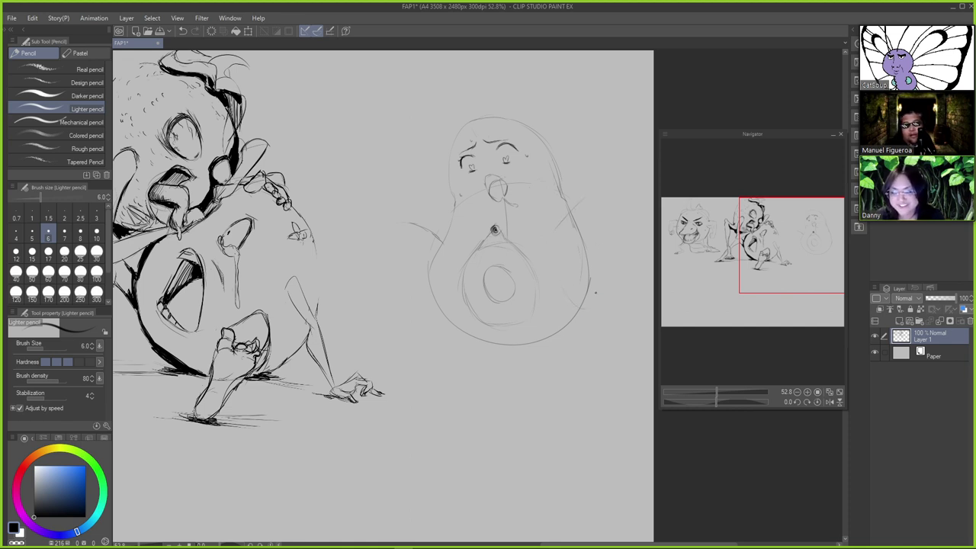
{"action": "key", "text": "ctrl+z"}
{"action": "left_click_drag", "start_coordinate": [583, 247], "coordinate": [572, 283]}
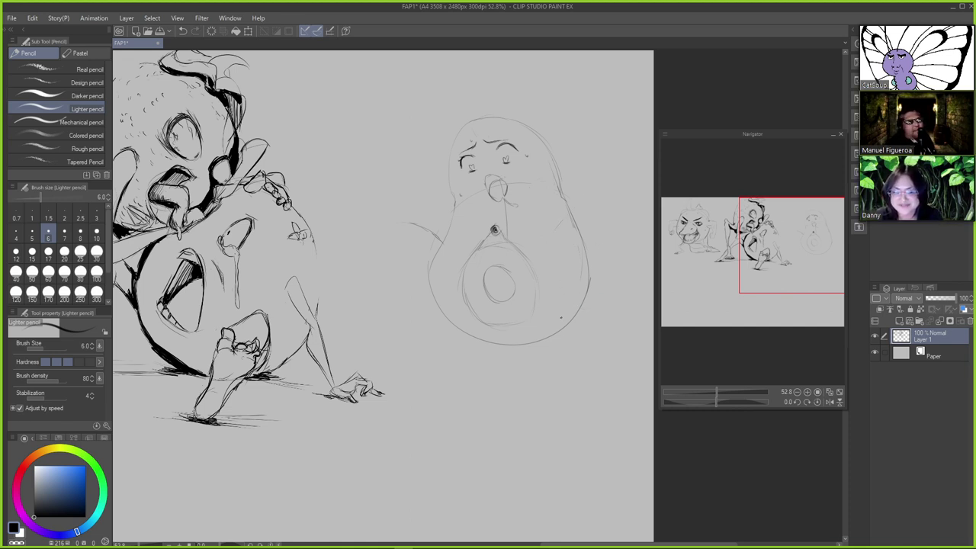
Touch up the lower right curve of the body outline and the bottom of the outer belly circle, undoing stray strokes
{"action": "key", "text": "e"}
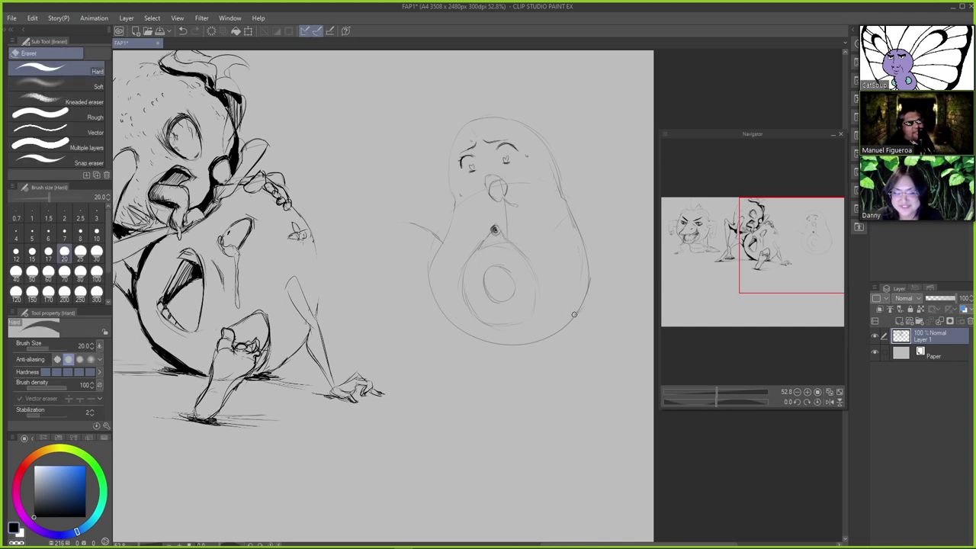
{"action": "key", "text": "p"}
{"action": "mouse_move", "coordinate": [575, 316]}
{"action": "left_mouse_down"}
{"action": "mouse_move", "coordinate": [580, 309]}
{"action": "mouse_move", "coordinate": [564, 323]}
{"action": "left_mouse_up"}
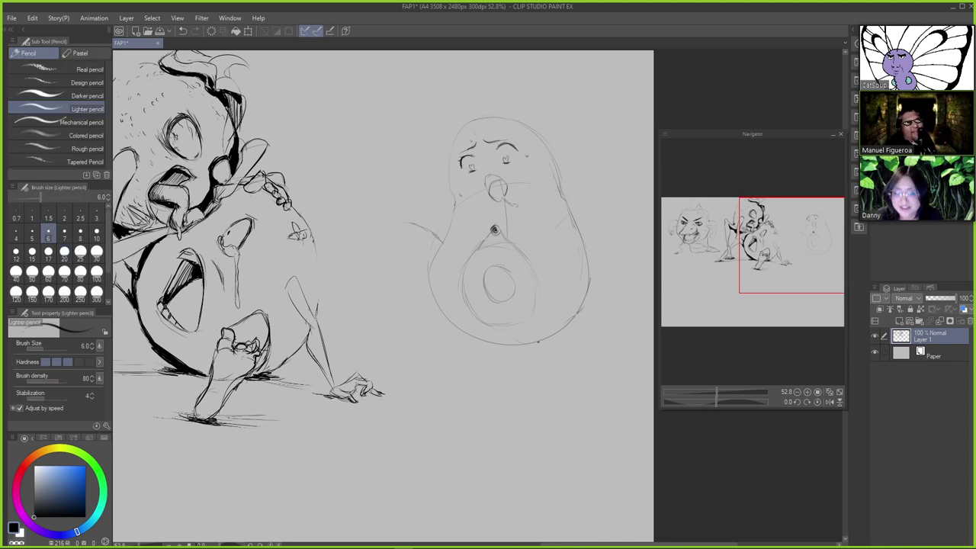
{"action": "key", "text": "ctrl+z"}
{"action": "mouse_move", "coordinate": [506, 338]}
{"action": "left_mouse_down"}
{"action": "mouse_move", "coordinate": [551, 330]}
{"action": "mouse_move", "coordinate": [504, 334]}
{"action": "mouse_move", "coordinate": [545, 329]}
{"action": "mouse_move", "coordinate": [486, 321]}
{"action": "mouse_move", "coordinate": [536, 326]}
{"action": "mouse_move", "coordinate": [533, 311]}
{"action": "mouse_move", "coordinate": [514, 330]}
{"action": "left_mouse_up"}
{"action": "key", "text": "ctrl+z"}
{"action": "key", "text": "ctrl+z"}
{"action": "key", "text": "ctrl+z"}
{"action": "key", "text": "ctrl+z"}
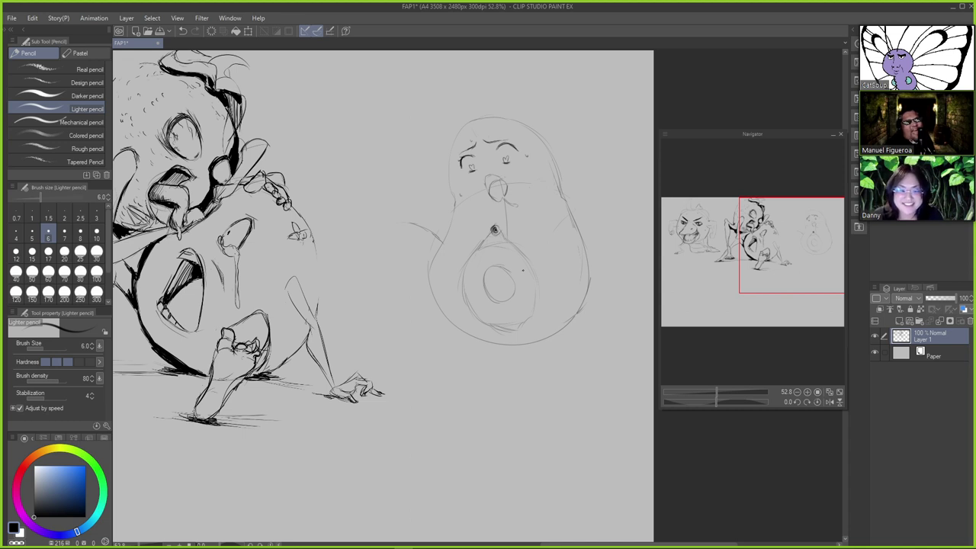
Clean up the outer belly circle by alternately erasing and redrawing its bottom, left and upper edges
{"action": "key", "text": "e"}
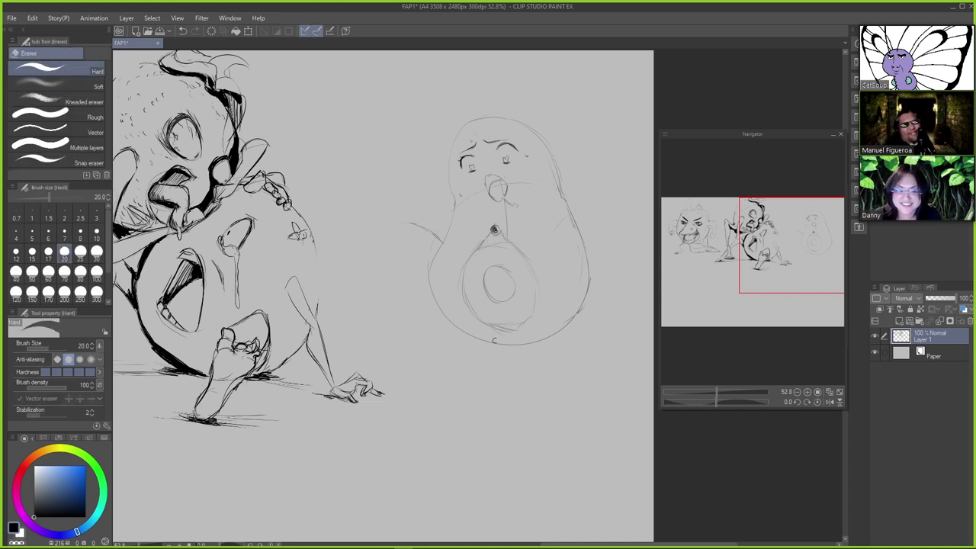
{"action": "key", "text": "p"}
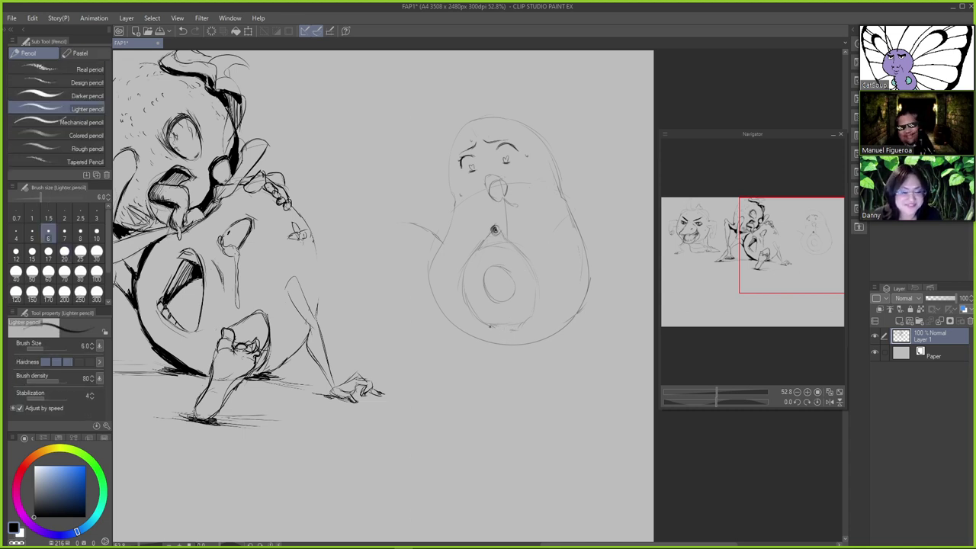
{"action": "key", "text": "e"}
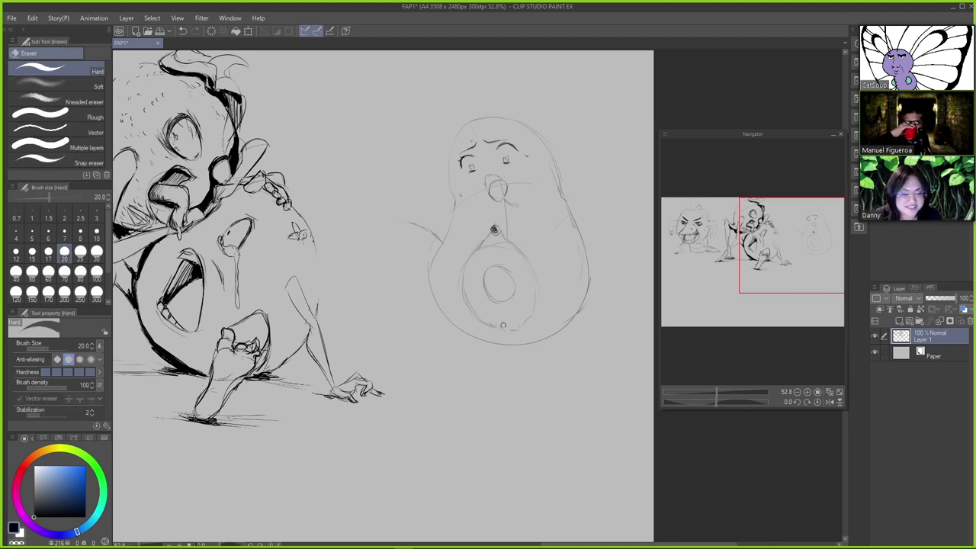
{"action": "key", "text": "p"}
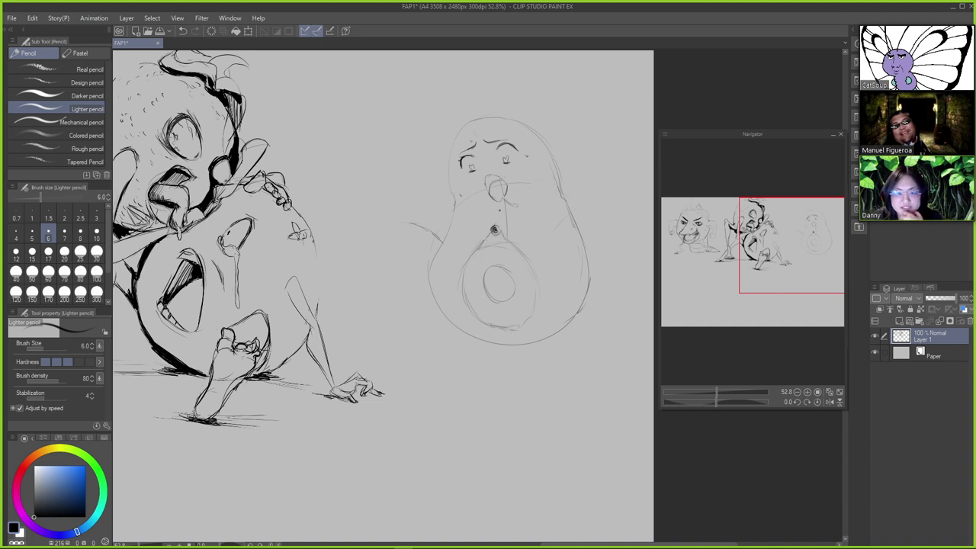
{"action": "key", "text": "e"}
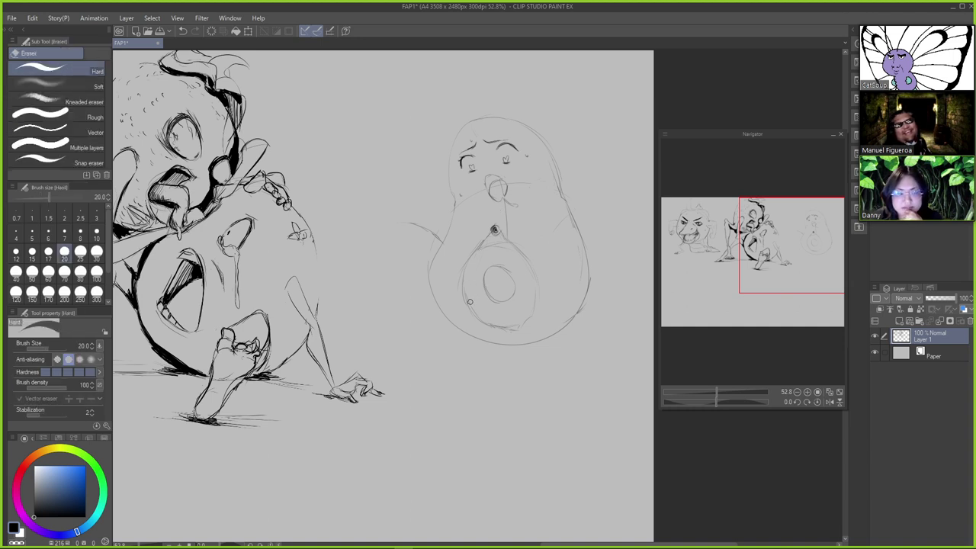
{"action": "key", "text": "p"}
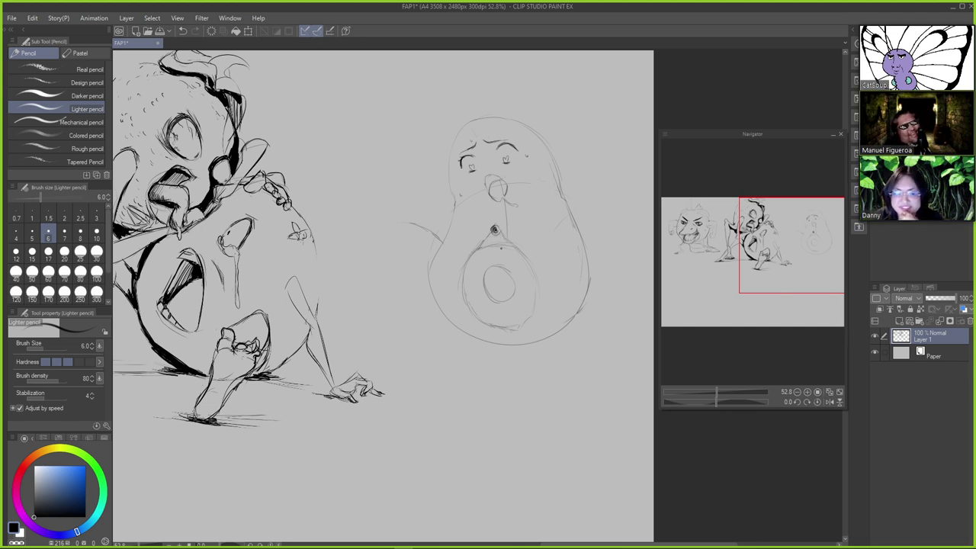
Erase part of the short limb line on the body's left side and redraw it darker and longer
{"action": "key", "text": "e"}
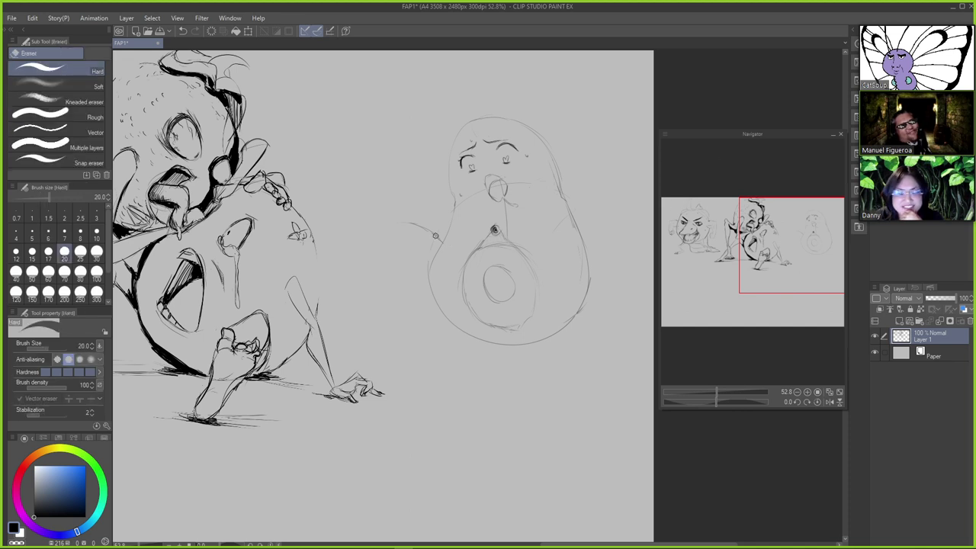
{"action": "mouse_move", "coordinate": [440, 243]}
{"action": "left_mouse_down"}
{"action": "mouse_move", "coordinate": [394, 223]}
{"action": "mouse_move", "coordinate": [442, 272]}
{"action": "mouse_move", "coordinate": [429, 242]}
{"action": "mouse_move", "coordinate": [443, 238]}
{"action": "mouse_move", "coordinate": [436, 227]}
{"action": "mouse_move", "coordinate": [445, 237]}
{"action": "mouse_move", "coordinate": [422, 222]}
{"action": "left_mouse_up"}
{"action": "key", "text": "p"}
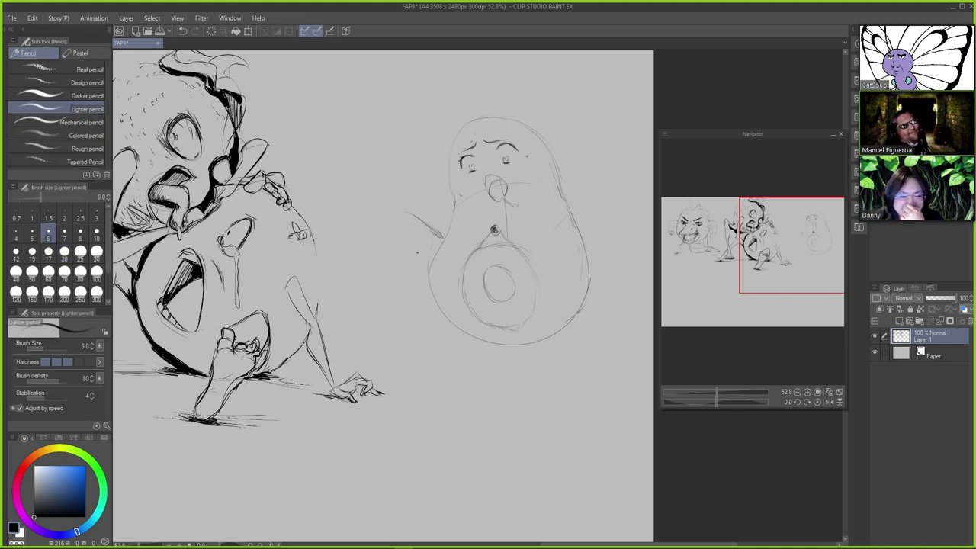
Sketch a short limb line reaching outward from the body's right side, undoing the longer bent variants
{"action": "left_click_drag", "start_coordinate": [570, 210], "coordinate": [596, 199]}
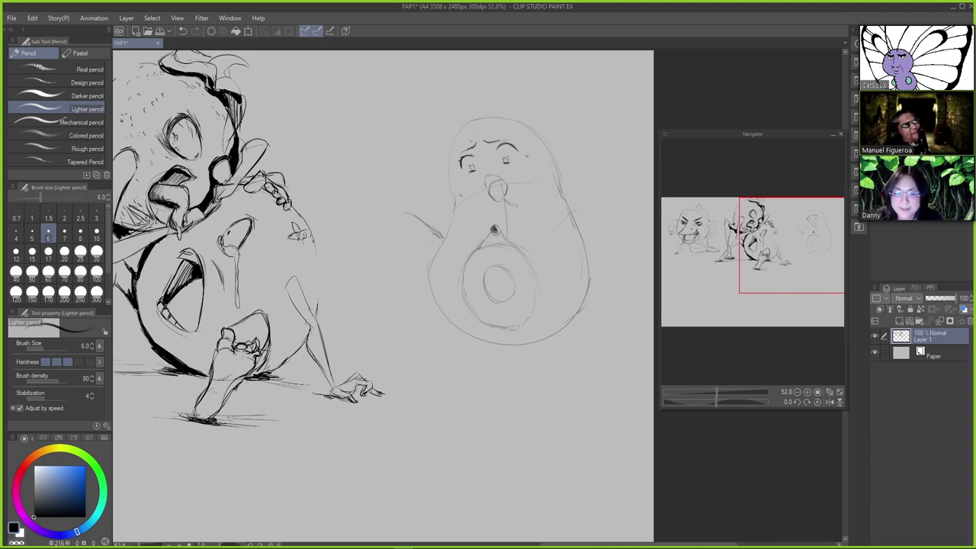
{"action": "key", "text": "ctrl+z"}
{"action": "key", "text": "ctrl+z"}
{"action": "mouse_move", "coordinate": [568, 241]}
{"action": "left_mouse_down"}
{"action": "mouse_move", "coordinate": [612, 243]}
{"action": "mouse_move", "coordinate": [622, 291]}
{"action": "left_mouse_up"}
{"action": "key", "text": "ctrl+z"}
{"action": "key", "text": "ctrl+z"}
{"action": "mouse_move", "coordinate": [587, 228]}
{"action": "left_mouse_down"}
{"action": "mouse_move", "coordinate": [625, 228]}
{"action": "mouse_move", "coordinate": [630, 246]}
{"action": "mouse_move", "coordinate": [625, 226]}
{"action": "mouse_move", "coordinate": [626, 301]}
{"action": "left_mouse_up"}
{"action": "key", "text": "ctrl+z"}
{"action": "key", "text": "ctrl+z"}
{"action": "key", "text": "ctrl+z"}
{"action": "left_click_drag", "start_coordinate": [631, 264], "coordinate": [600, 360]}
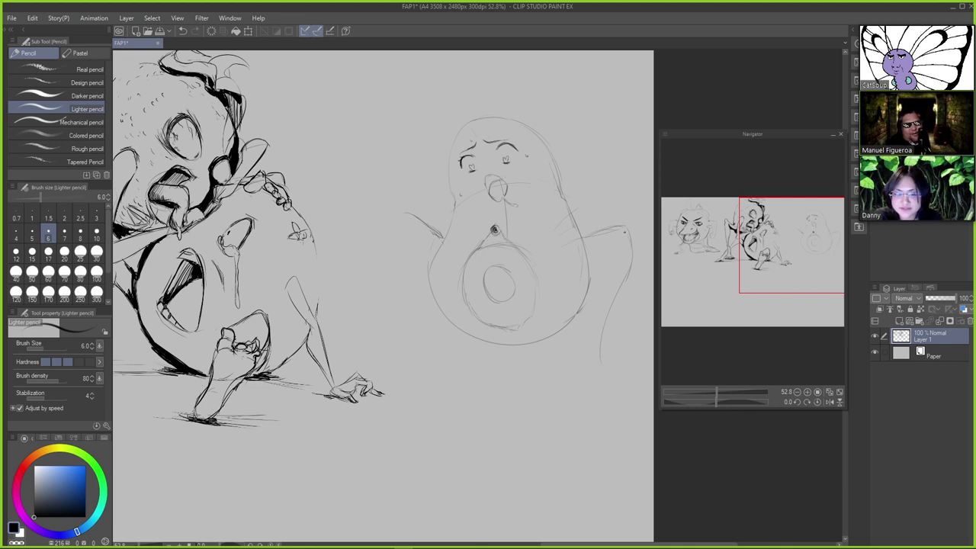
{"action": "key", "text": "ctrl+z"}
{"action": "key", "text": "ctrl+z"}
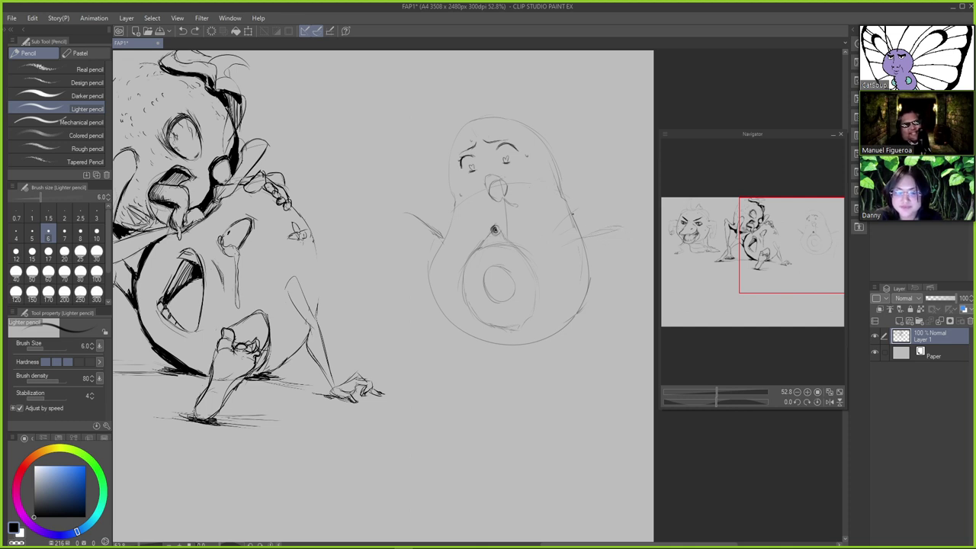
Draw a raised bent leg along the body's right side and firm up the outline at the body's base
{"action": "mouse_move", "coordinate": [566, 209]}
{"action": "left_mouse_down"}
{"action": "mouse_move", "coordinate": [600, 227]}
{"action": "mouse_move", "coordinate": [589, 204]}
{"action": "mouse_move", "coordinate": [603, 221]}
{"action": "mouse_move", "coordinate": [608, 273]}
{"action": "left_mouse_up"}
{"action": "key", "text": "ctrl+z"}
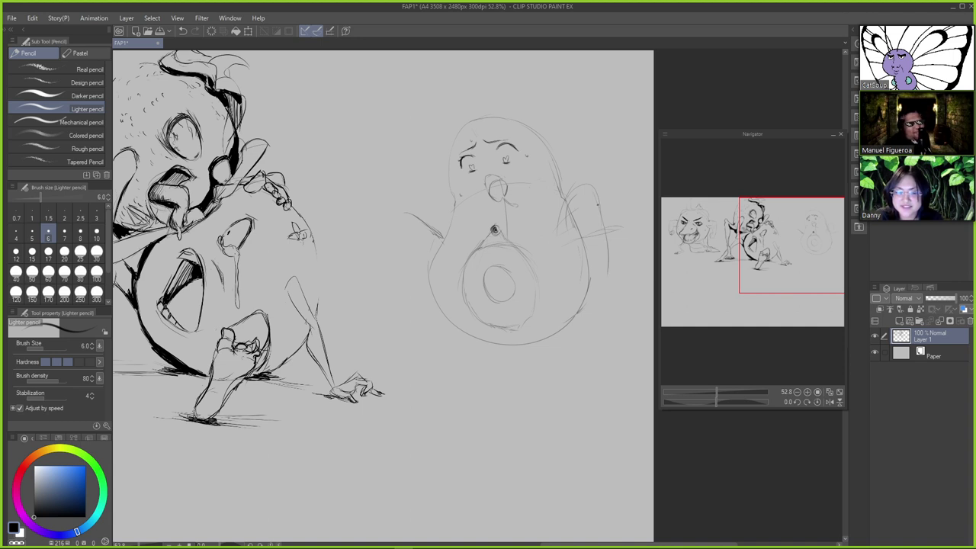
{"action": "key", "text": "ctrl+z"}
{"action": "mouse_move", "coordinate": [599, 208]}
{"action": "left_mouse_down"}
{"action": "mouse_move", "coordinate": [610, 271]}
{"action": "mouse_move", "coordinate": [603, 311]}
{"action": "left_mouse_up"}
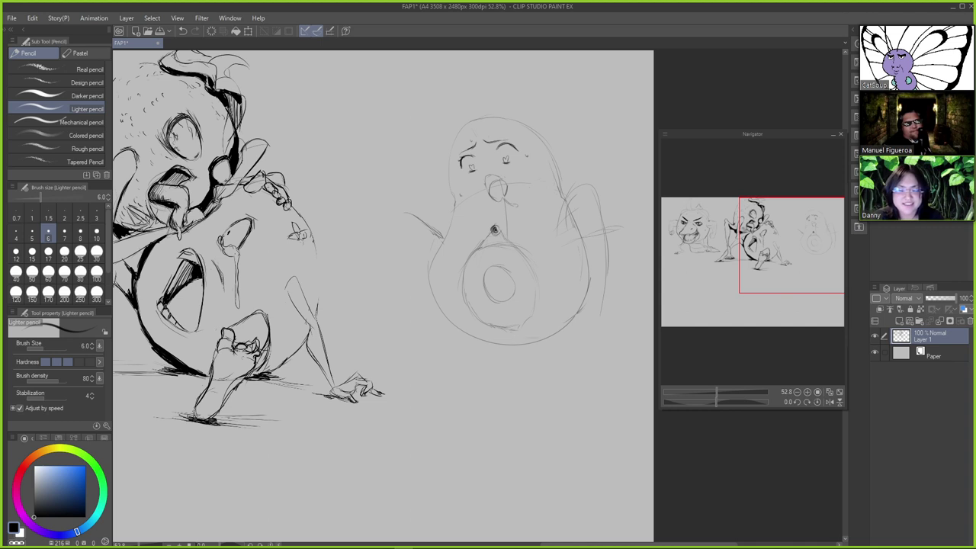
{"action": "key", "text": "e"}
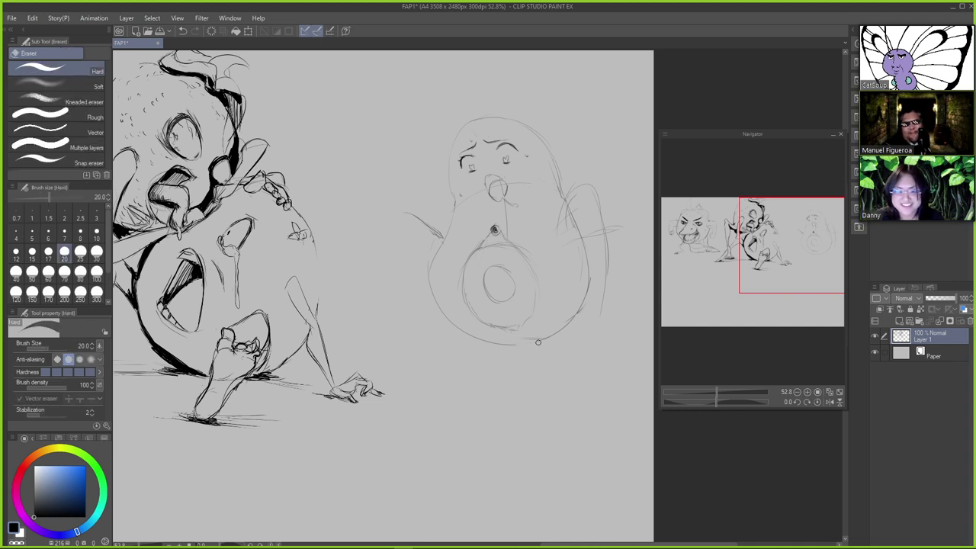
{"action": "key", "text": "p"}
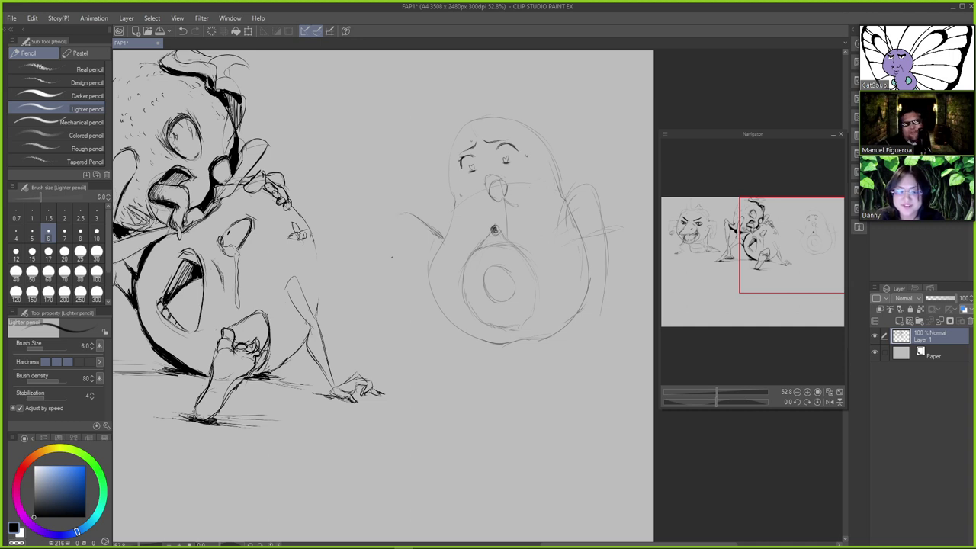
Draw the matching bent leg on the body's left side, with a long outer line and a shorter inner line
{"action": "left_click_drag", "start_coordinate": [392, 225], "coordinate": [388, 288]}
{"action": "key", "text": "ctrl+z"}
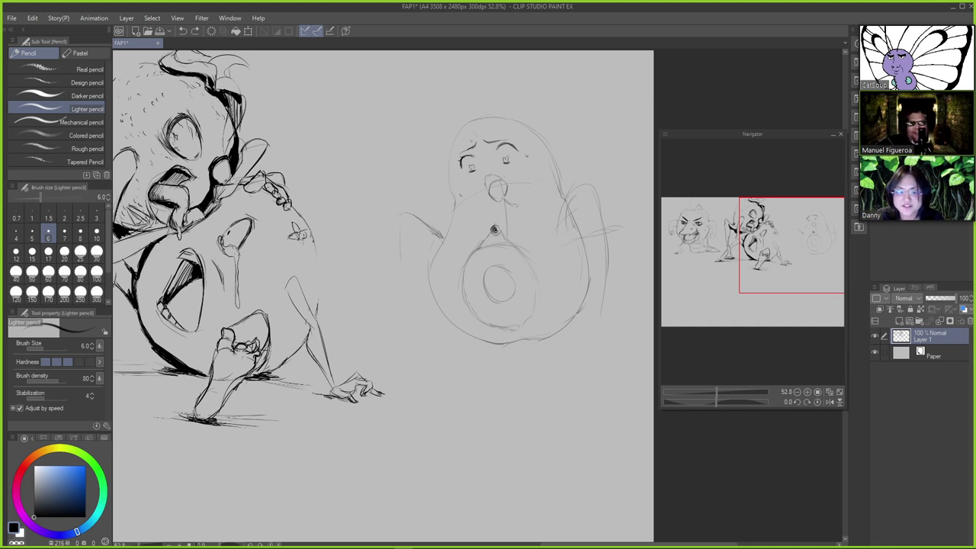
{"action": "left_click_drag", "start_coordinate": [407, 236], "coordinate": [401, 325]}
{"action": "key", "text": "ctrl+z"}
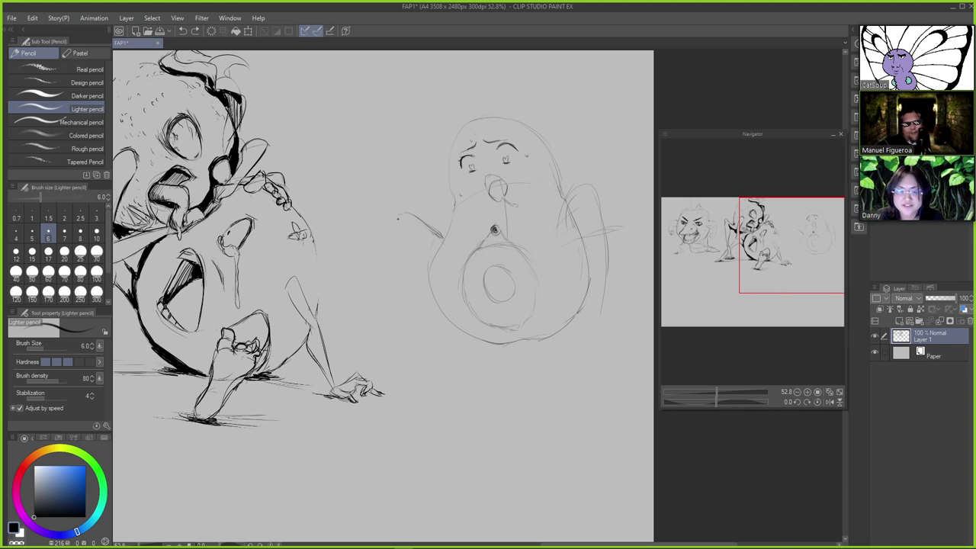
{"action": "left_click_drag", "start_coordinate": [396, 221], "coordinate": [406, 306]}
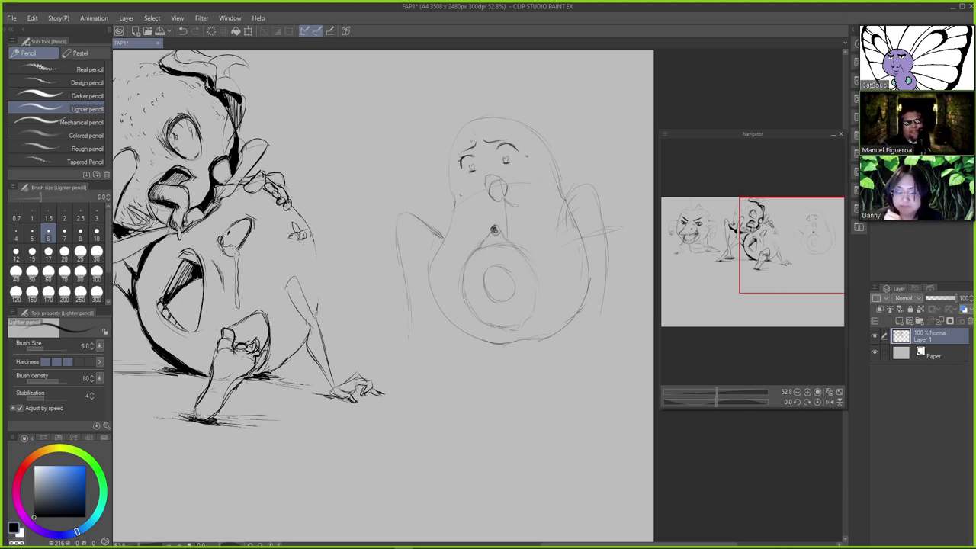
{"action": "key", "text": "ctrl+z"}
{"action": "left_click_drag", "start_coordinate": [426, 245], "coordinate": [423, 272]}
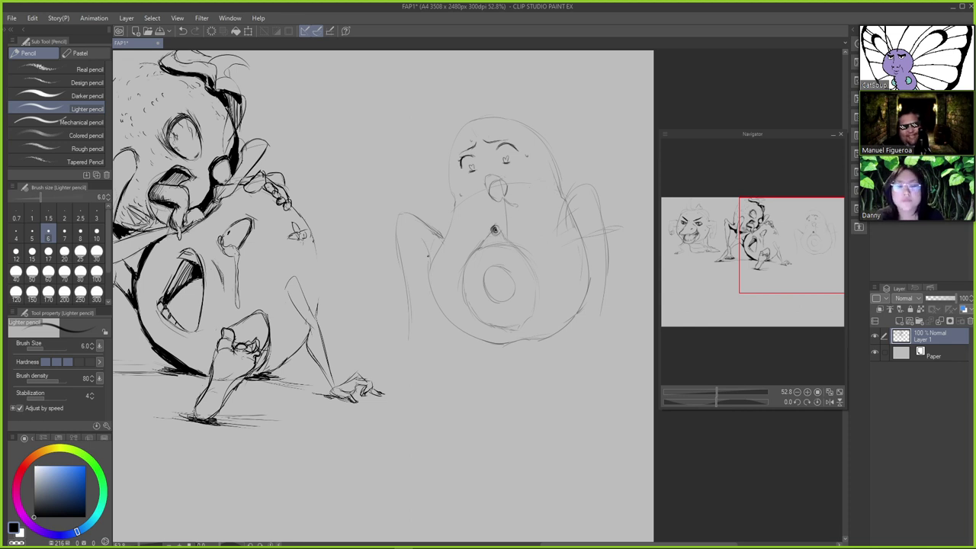
{"action": "left_click_drag", "start_coordinate": [428, 279], "coordinate": [421, 305]}
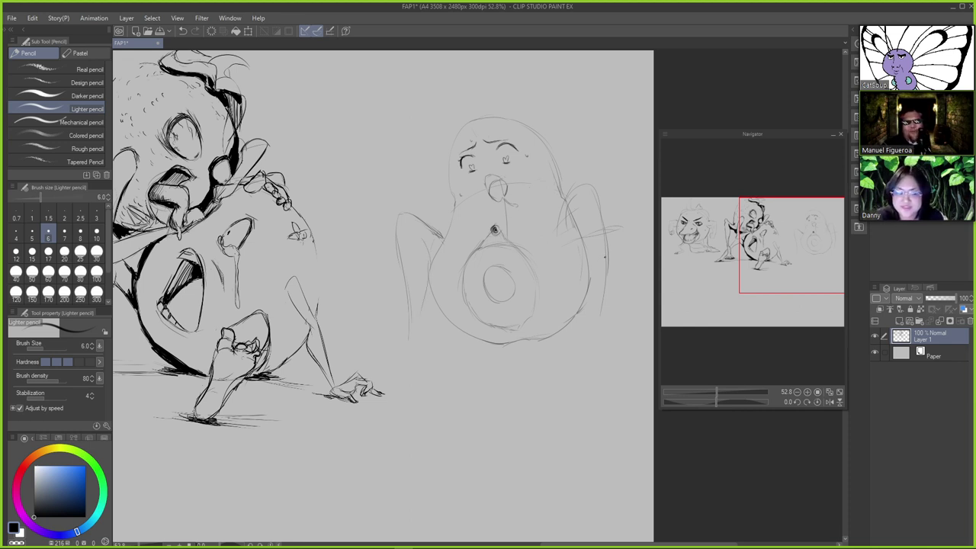
Sketch the right arm as a line from the shoulder down over the body, retrying with undo
{"action": "mouse_move", "coordinate": [538, 194]}
{"action": "left_mouse_down"}
{"action": "mouse_move", "coordinate": [555, 215]}
{"action": "mouse_move", "coordinate": [548, 244]}
{"action": "left_mouse_up"}
{"action": "key", "text": "ctrl+z"}
{"action": "left_click_drag", "start_coordinate": [565, 184], "coordinate": [563, 252]}
{"action": "key", "text": "ctrl+z"}
{"action": "key", "text": "ctrl+z"}
{"action": "left_click_drag", "start_coordinate": [566, 184], "coordinate": [558, 244]}
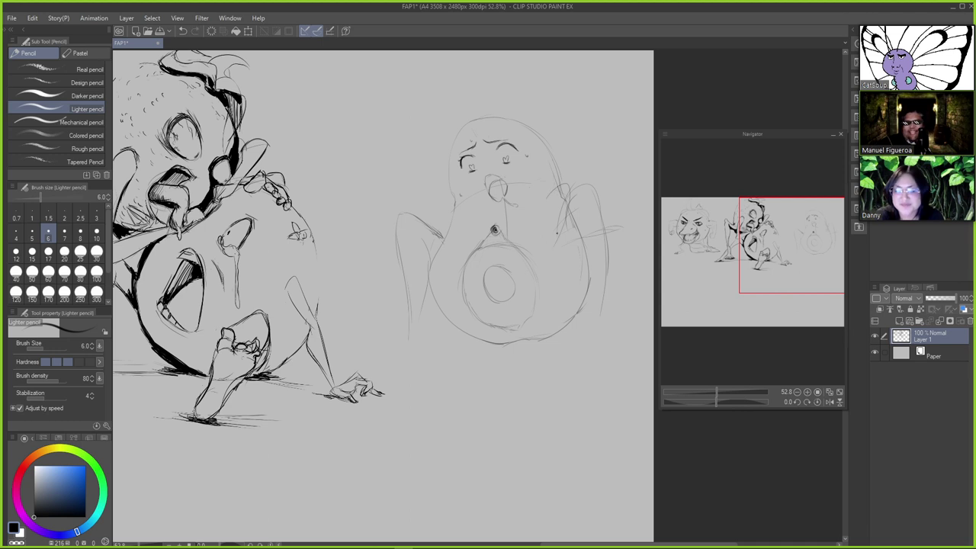
Sketch the left arm from below the head toward the belly circle, undoing and redoing strokes to compare them
{"action": "left_click_drag", "start_coordinate": [452, 197], "coordinate": [440, 232]}
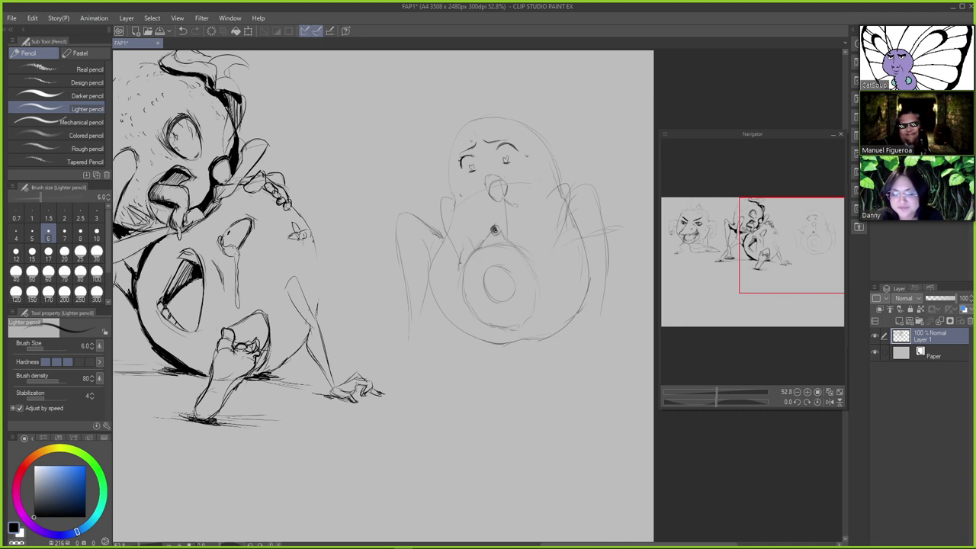
{"action": "key", "text": "ctrl+z"}
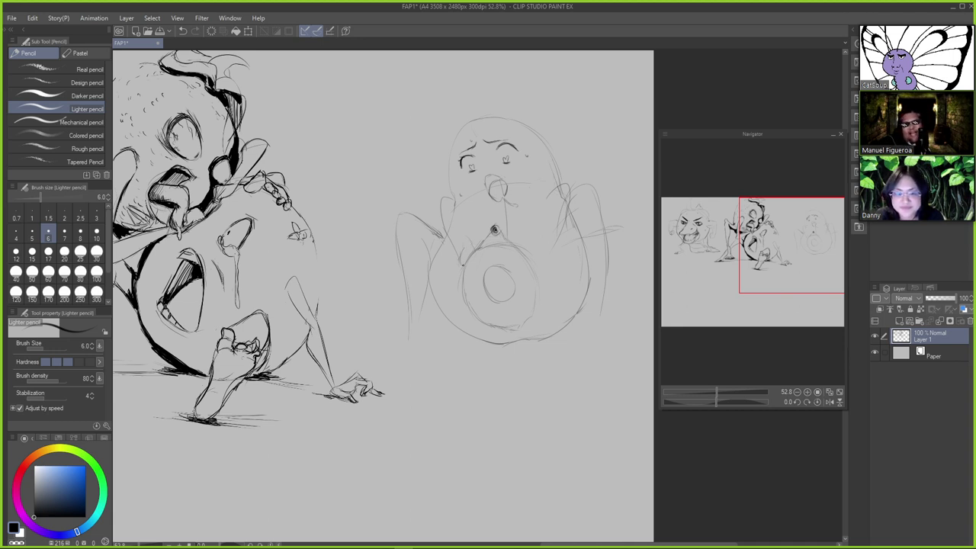
{"action": "left_click_drag", "start_coordinate": [461, 257], "coordinate": [456, 265]}
{"action": "key", "text": "ctrl+z"}
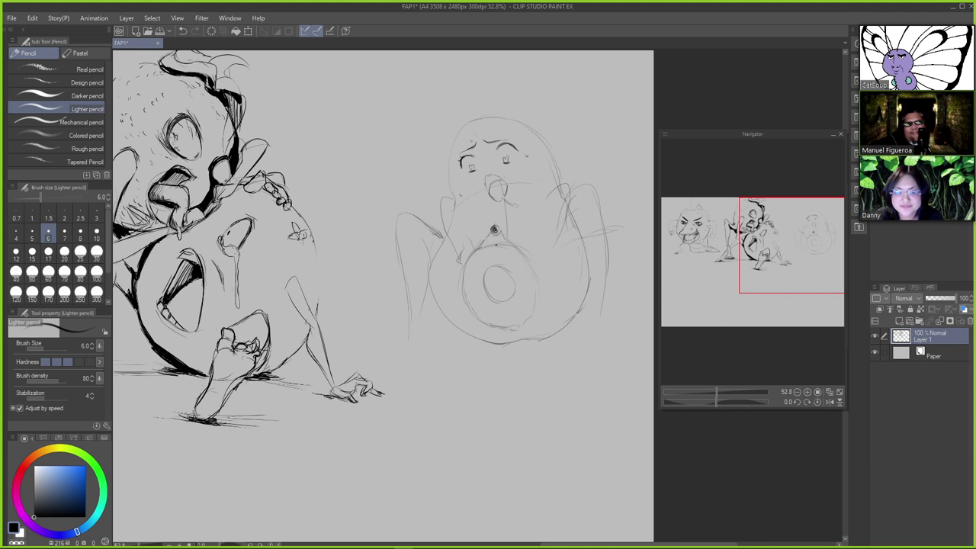
{"action": "key", "text": "ctrl+z"}
{"action": "key", "text": "ctrl+y"}
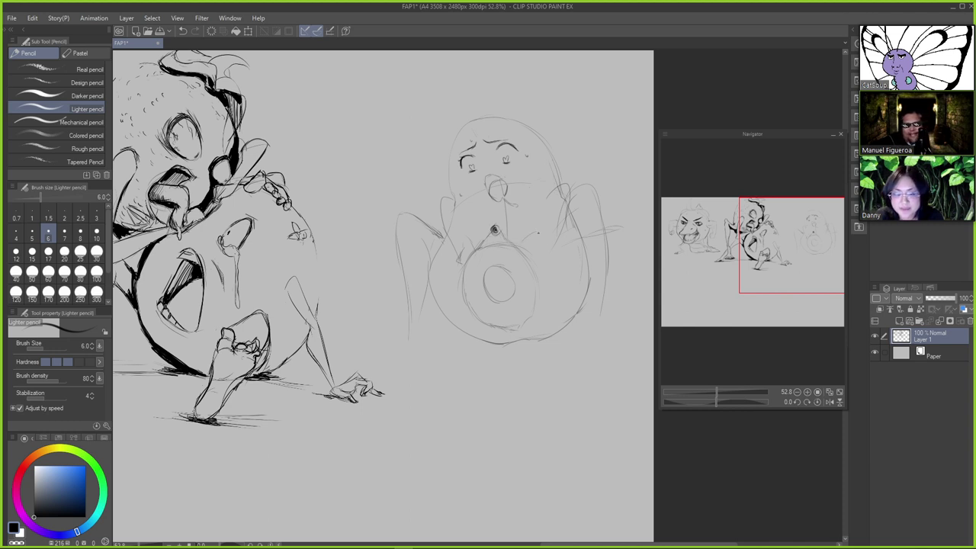
{"action": "key", "text": "ctrl+z"}
{"action": "key", "text": "ctrl+y"}
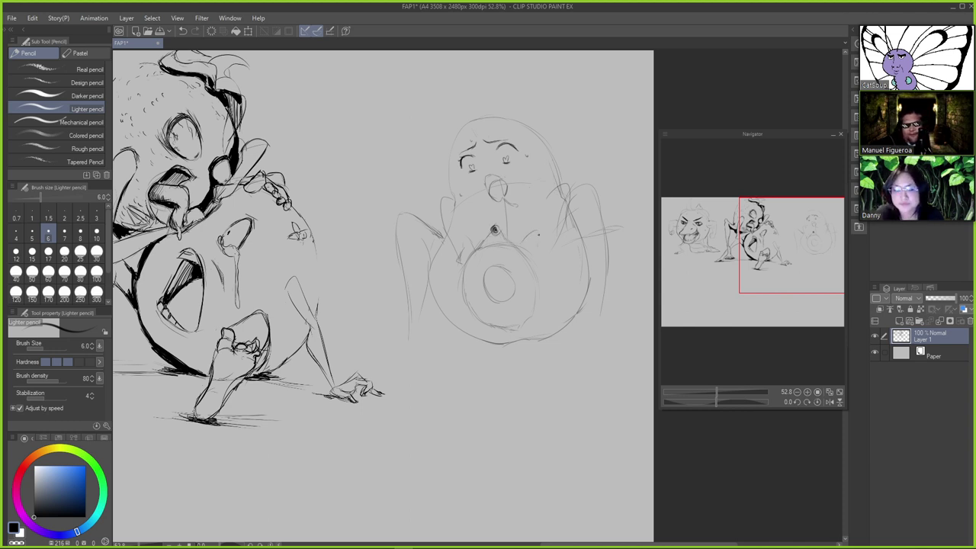
Sketch small pointed hands on both upper sides of the belly circle and retouch the left arm's shoulder line
{"action": "mouse_move", "coordinate": [537, 244]}
{"action": "left_mouse_down"}
{"action": "mouse_move", "coordinate": [548, 261]}
{"action": "mouse_move", "coordinate": [541, 274]}
{"action": "left_mouse_up"}
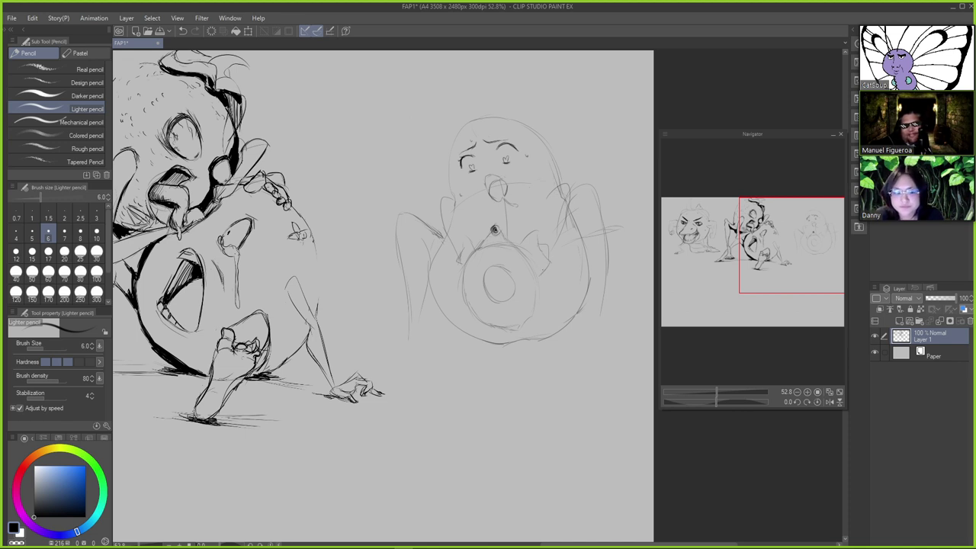
{"action": "mouse_move", "coordinate": [476, 246]}
{"action": "left_mouse_down"}
{"action": "mouse_move", "coordinate": [450, 237]}
{"action": "mouse_move", "coordinate": [453, 265]}
{"action": "left_mouse_up"}
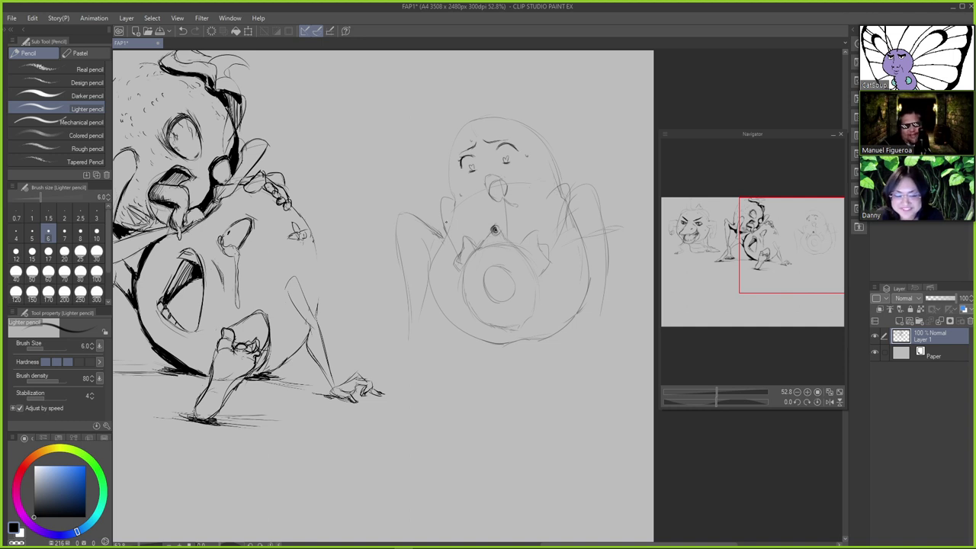
{"action": "mouse_move", "coordinate": [449, 221]}
{"action": "left_mouse_down"}
{"action": "mouse_move", "coordinate": [459, 231]}
{"action": "mouse_move", "coordinate": [451, 220]}
{"action": "mouse_move", "coordinate": [460, 196]}
{"action": "left_mouse_up"}
{"action": "key", "text": "ctrl+z"}
{"action": "key", "text": "ctrl+z"}
{"action": "key", "text": "ctrl+z"}
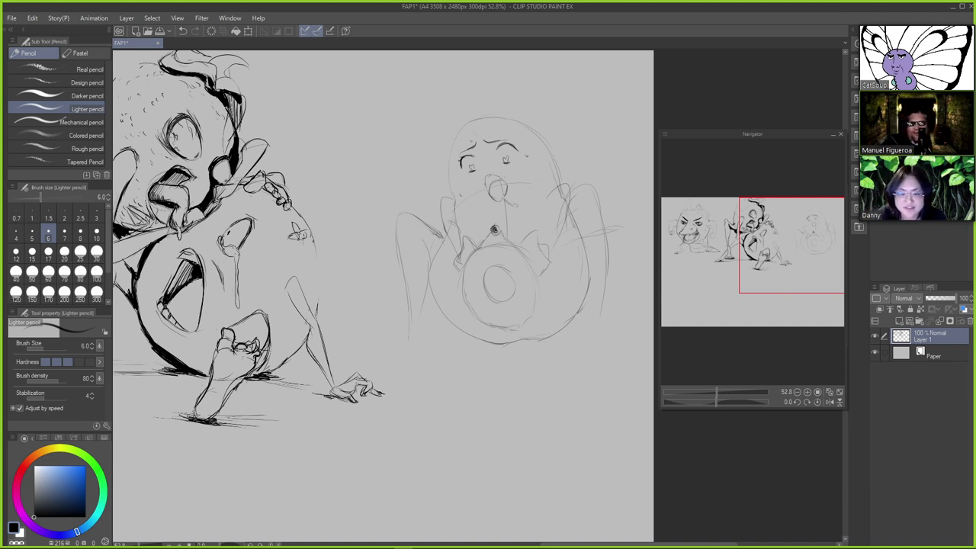
Try a left arm with a rounded shoulder beside the cheek and a forearm reaching the hand on the belly circle
{"action": "key", "text": "e"}
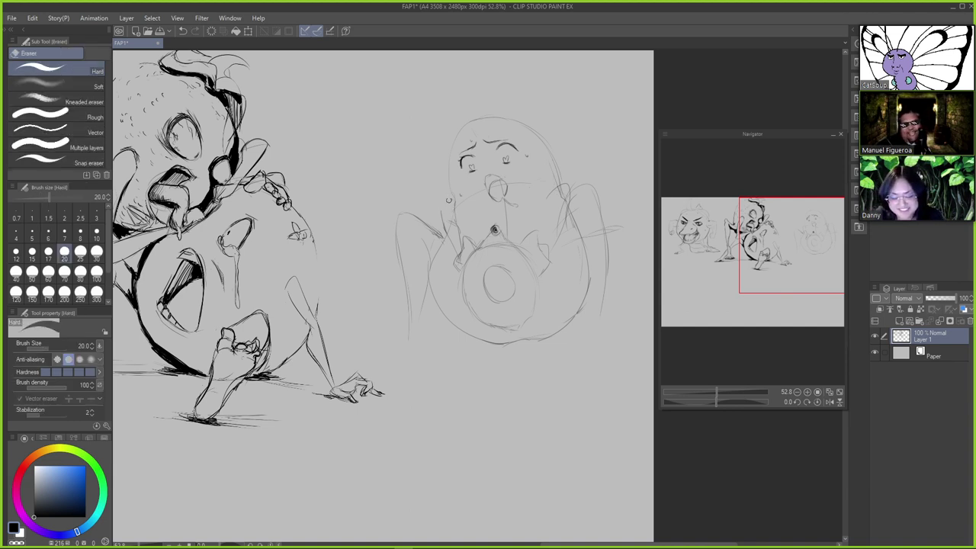
{"action": "key", "text": "p"}
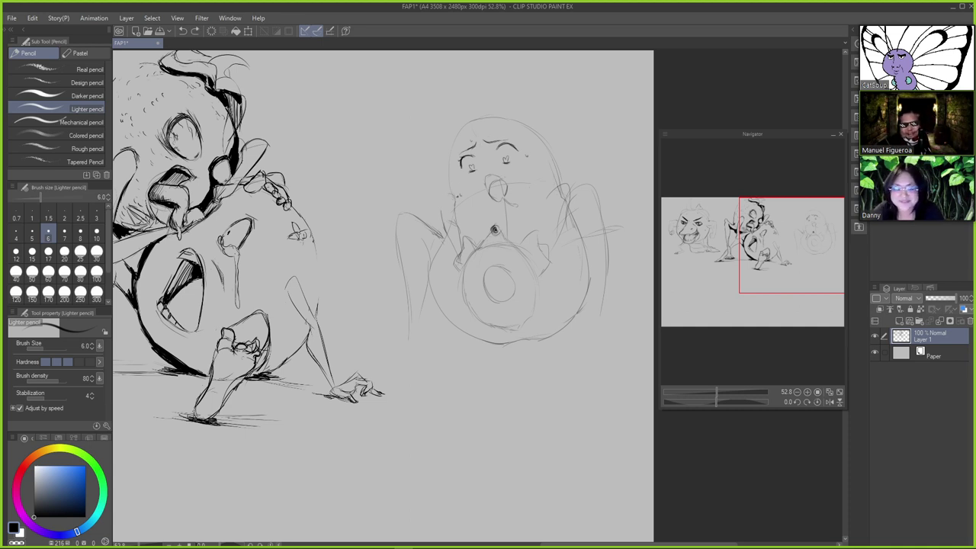
{"action": "key", "text": "ctrl+z"}
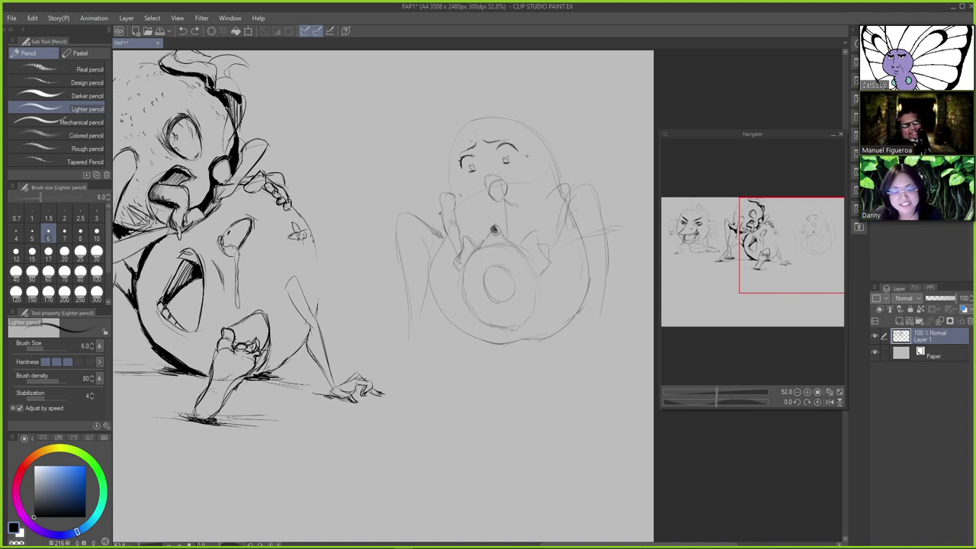
{"action": "key", "text": "e"}
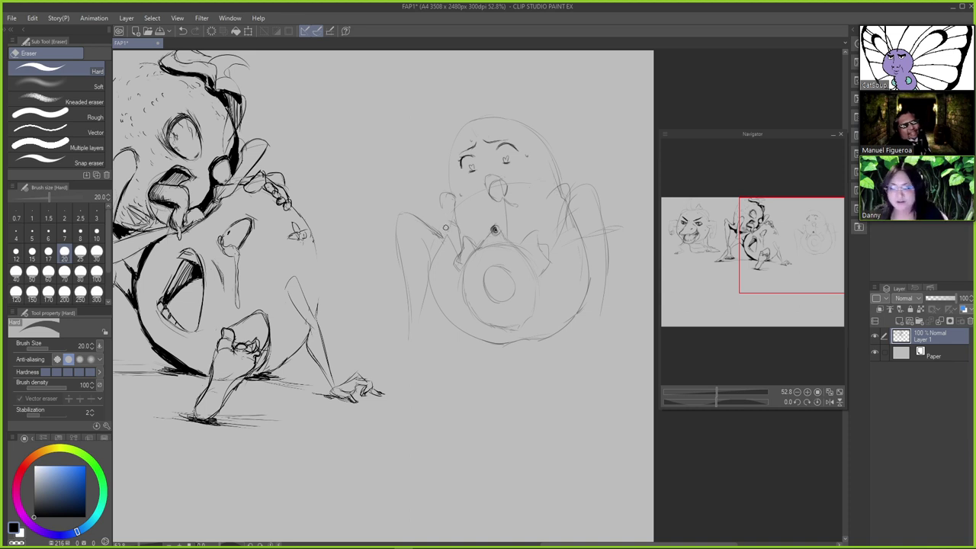
{"action": "key", "text": "p"}
{"action": "left_click_drag", "start_coordinate": [446, 226], "coordinate": [452, 243]}
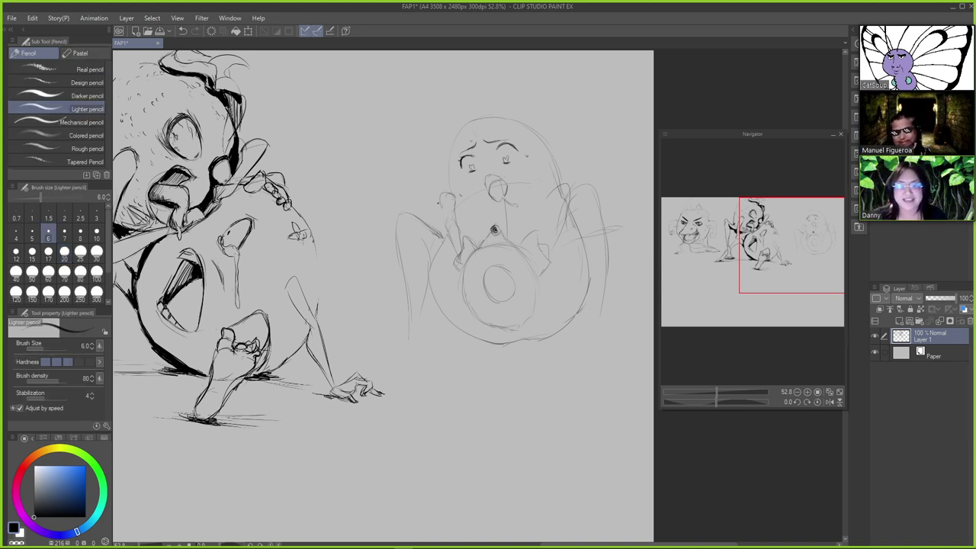
{"action": "key", "text": "ctrl+z"}
{"action": "left_click_drag", "start_coordinate": [443, 196], "coordinate": [444, 208]}
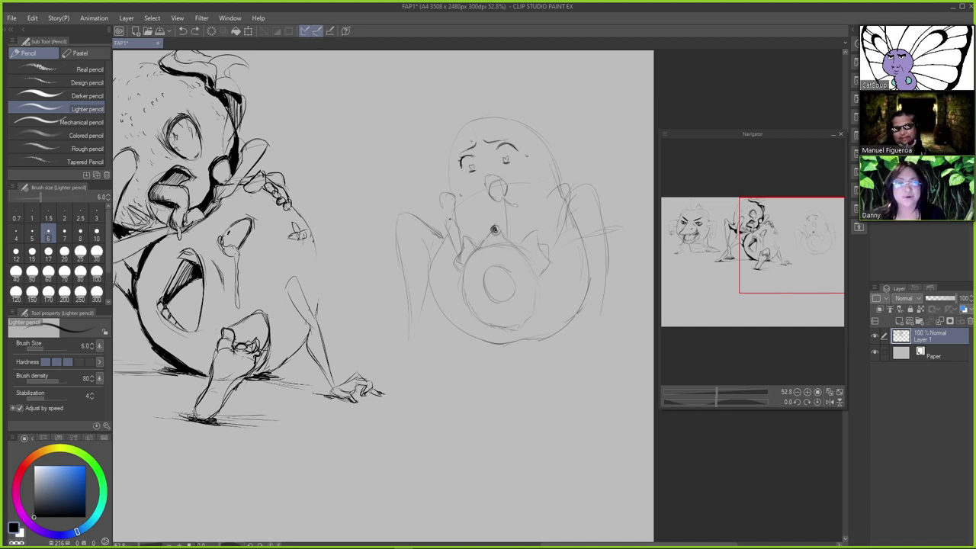
{"action": "key", "text": "e"}
{"action": "key", "text": "p"}
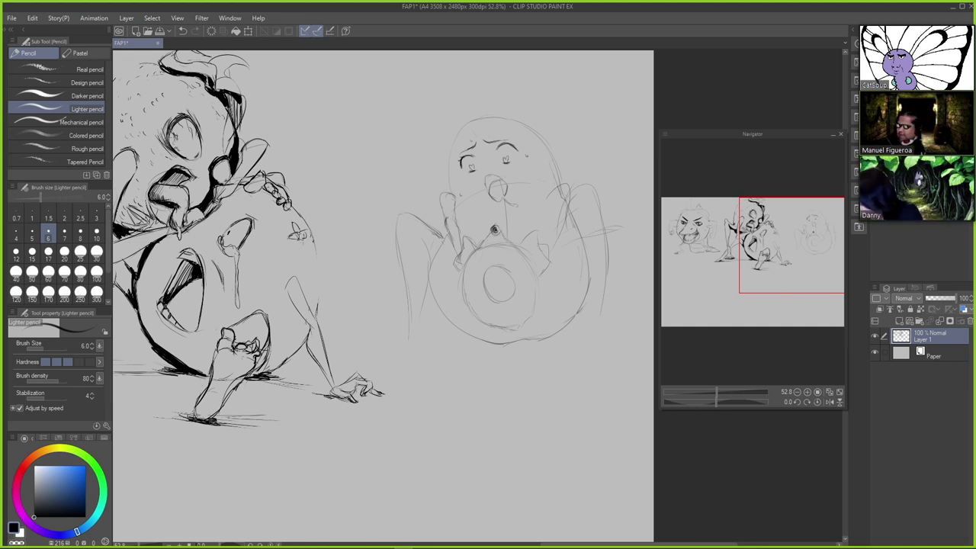
Erase the left arm and rounded shoulder below the head, trimming the leftover lines above the left hand
{"action": "key", "text": "e"}
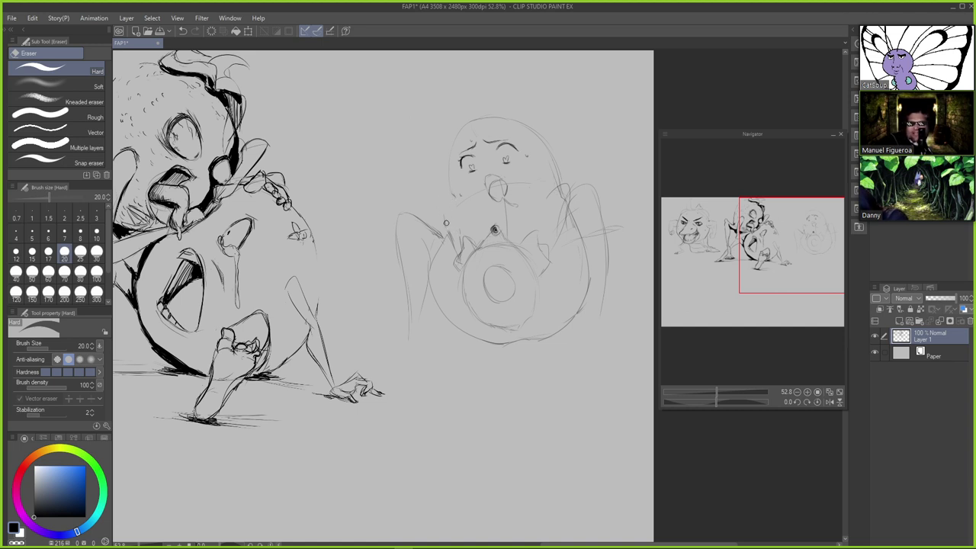
{"action": "key", "text": "p"}
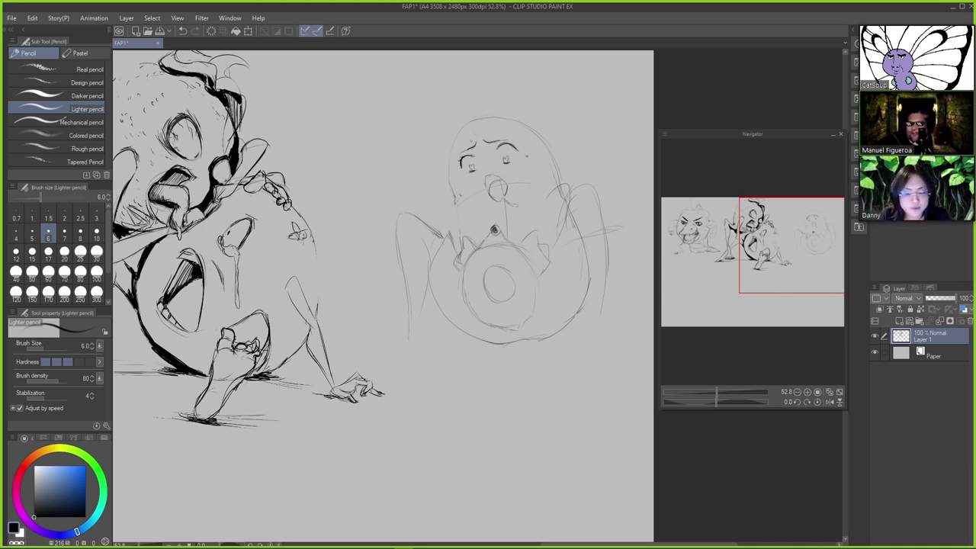
{"action": "key", "text": "ctrl+z"}
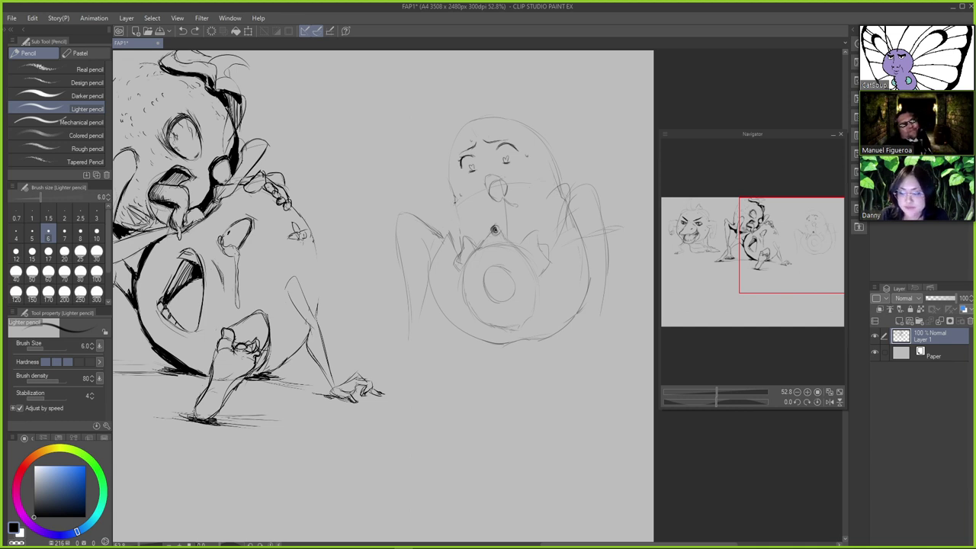
{"action": "key", "text": "e"}
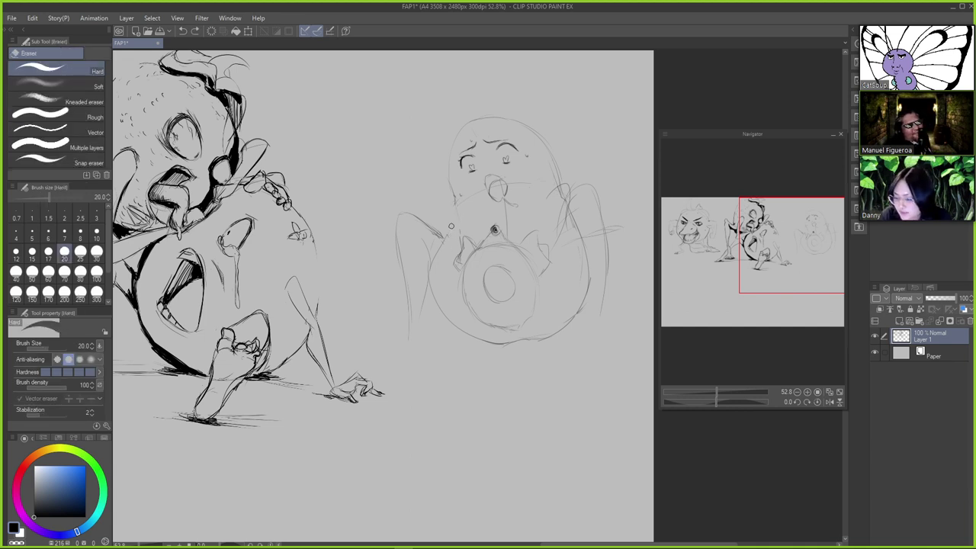
{"action": "key", "text": "p"}
{"action": "key", "text": "ctrl+z"}
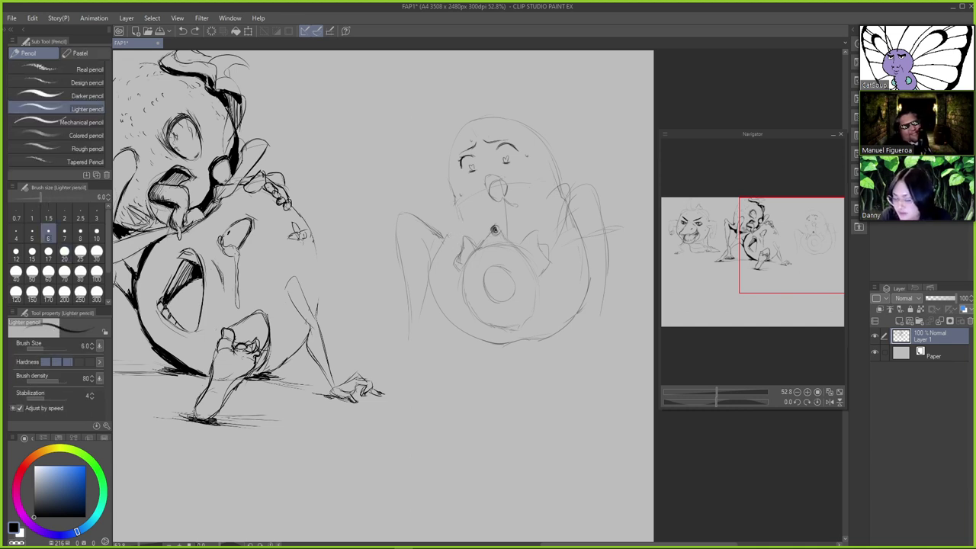
Try several arm strokes from below the head down to the left hand, undoing each one
{"action": "key", "text": "ctrl+z"}
{"action": "left_click_drag", "start_coordinate": [456, 203], "coordinate": [464, 237]}
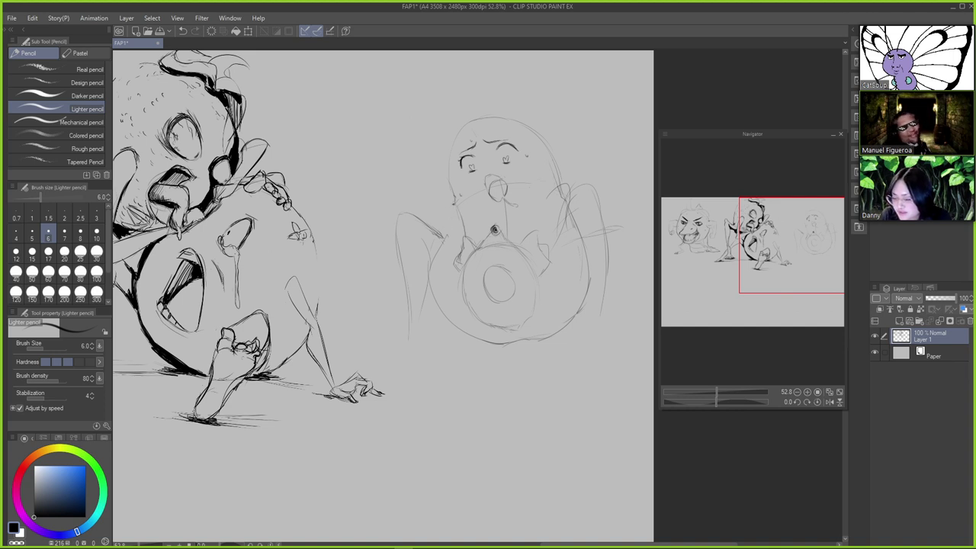
{"action": "key", "text": "ctrl+z"}
{"action": "left_click_drag", "start_coordinate": [455, 202], "coordinate": [457, 251]}
{"action": "key", "text": "ctrl+z"}
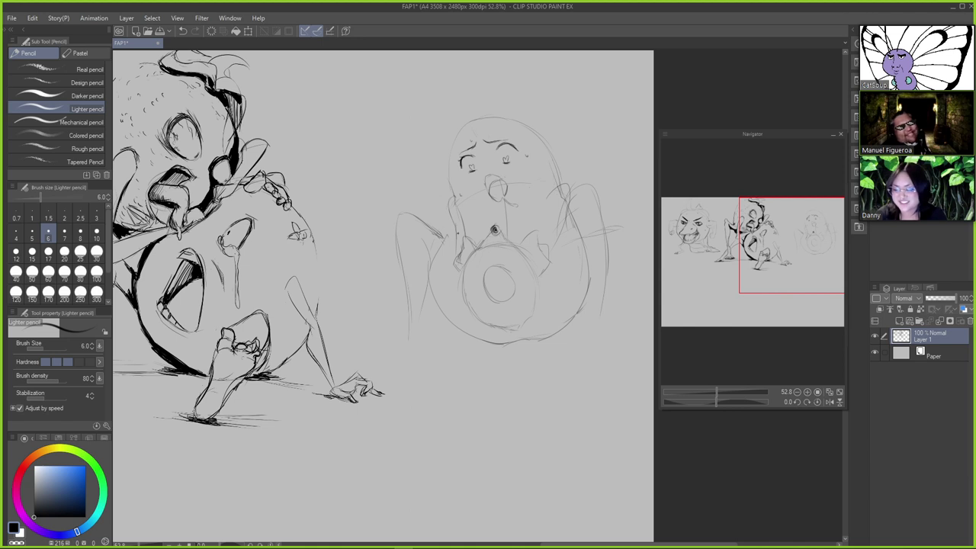
{"action": "key", "text": "ctrl+z"}
{"action": "key", "text": "ctrl+z"}
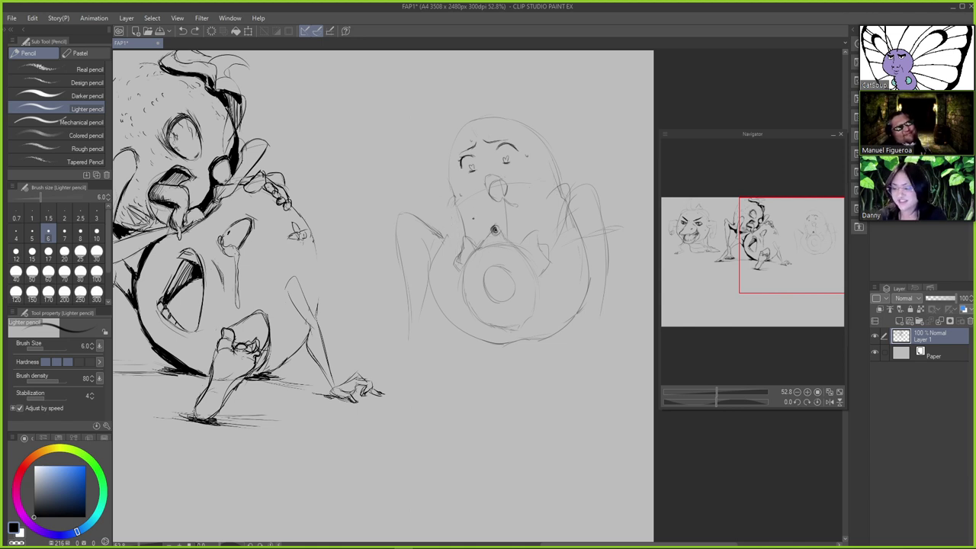
Erase the stray lines above the left hand and redraw the body's left contour from below the head
{"action": "key", "text": "e"}
{"action": "mouse_move", "coordinate": [463, 220]}
{"action": "left_mouse_down"}
{"action": "mouse_move", "coordinate": [480, 186]}
{"action": "mouse_move", "coordinate": [471, 166]}
{"action": "mouse_move", "coordinate": [442, 245]}
{"action": "left_mouse_up"}
{"action": "key", "text": "p"}
{"action": "key", "text": "ctrl+z"}
{"action": "key", "text": "ctrl+z"}
{"action": "key", "text": "ctrl+z"}
{"action": "left_click_drag", "start_coordinate": [456, 208], "coordinate": [449, 233]}
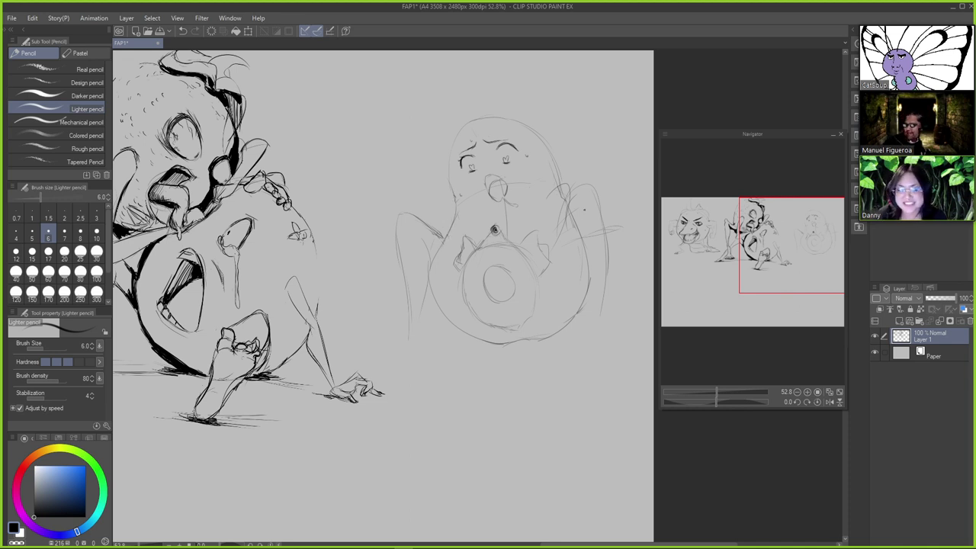
Erase the overlapping lines at the right shoulder and redraw it as a small oval beside the body
{"action": "key", "text": "e"}
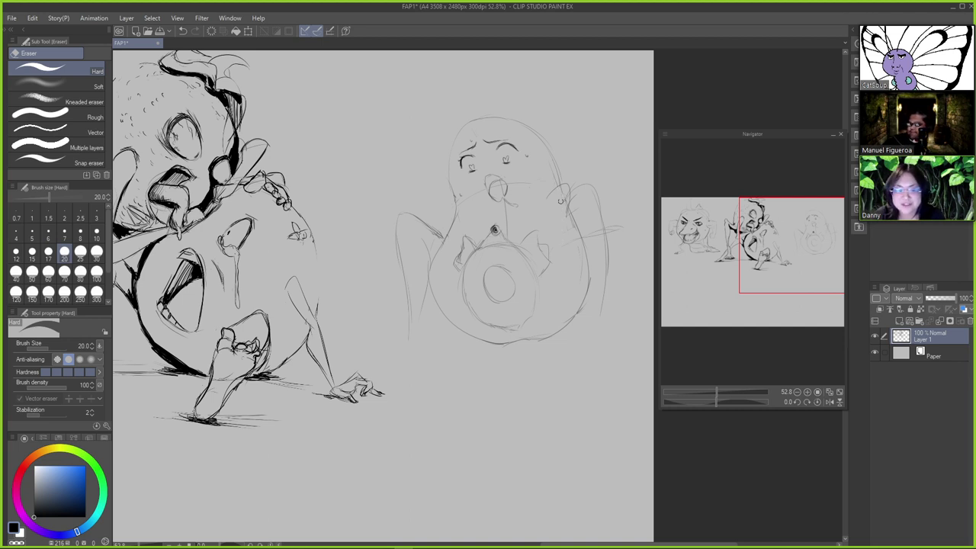
{"action": "key", "text": "p"}
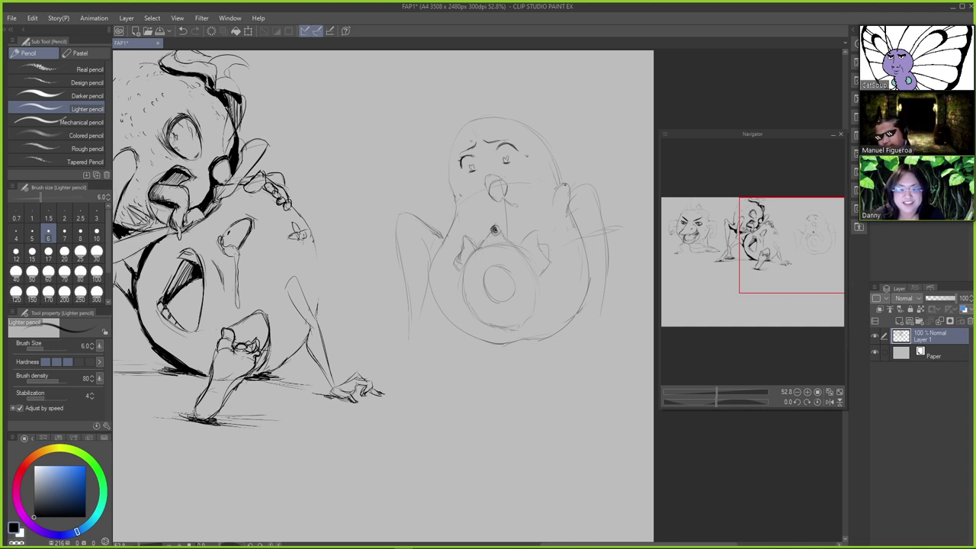
{"action": "key", "text": "e"}
{"action": "mouse_move", "coordinate": [568, 194]}
{"action": "left_mouse_down"}
{"action": "mouse_move", "coordinate": [565, 212]}
{"action": "mouse_move", "coordinate": [572, 205]}
{"action": "left_mouse_up"}
{"action": "key", "text": "p"}
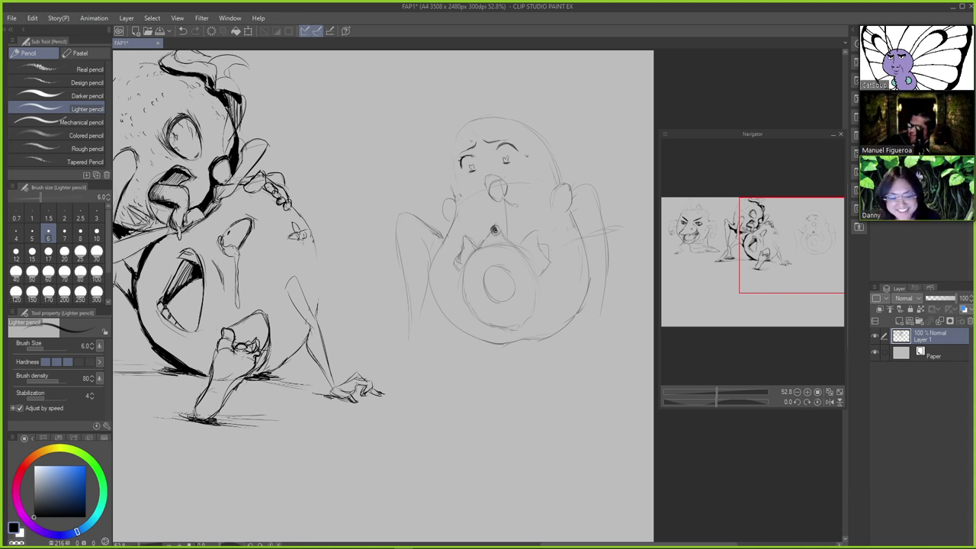
Redraw the left outline of the head from the crown to the cheek and erase the stray marks beside it
{"action": "key", "text": "ctrl+z"}
{"action": "left_click_drag", "start_coordinate": [461, 129], "coordinate": [455, 189]}
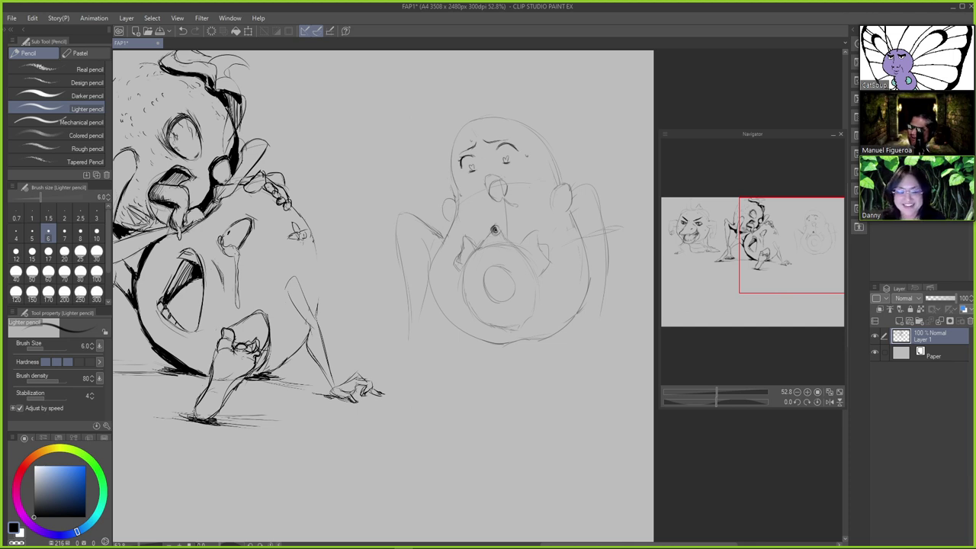
{"action": "key", "text": "e"}
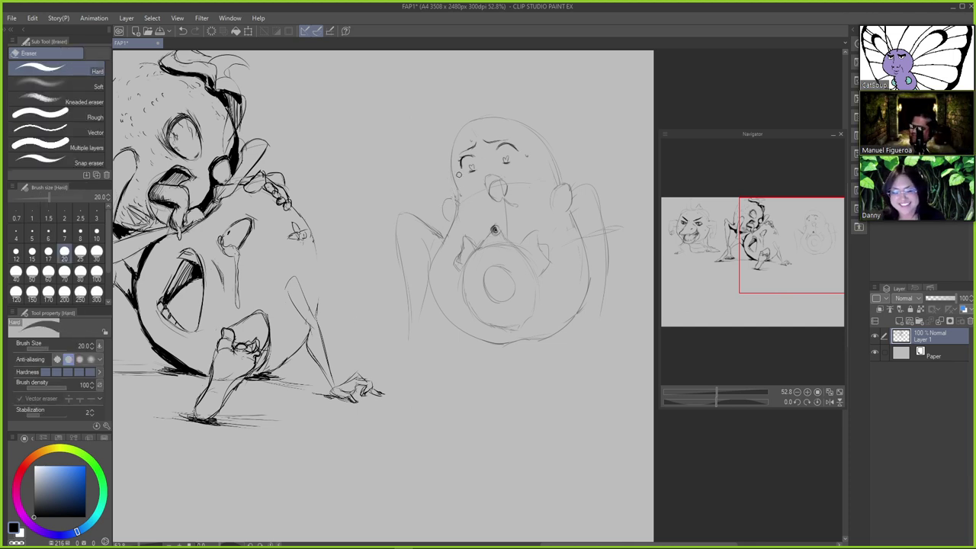
{"action": "key", "text": "p"}
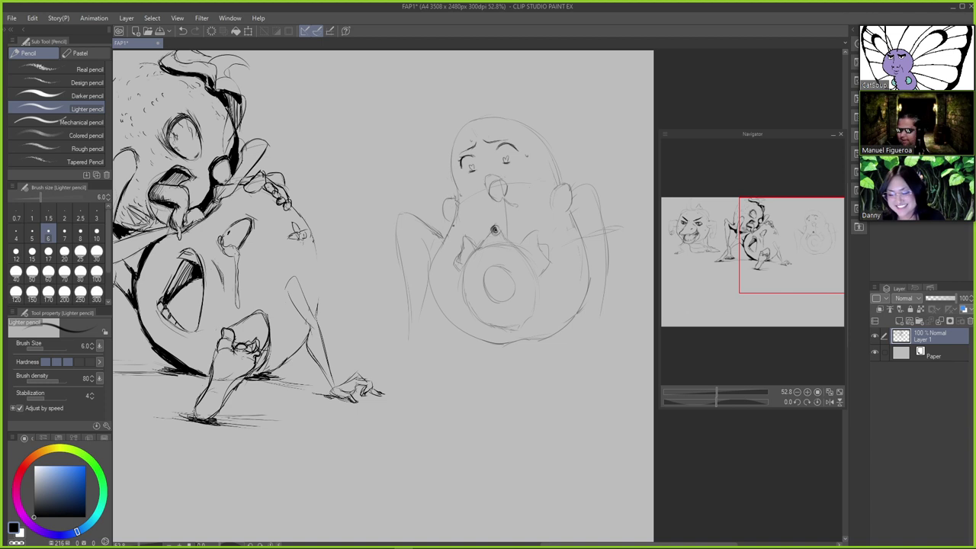
Remove the small left shoulder oval and sketch the body's side line from the cheek down to the left hand
{"action": "key", "text": "ctrl+z"}
{"action": "key", "text": "e"}
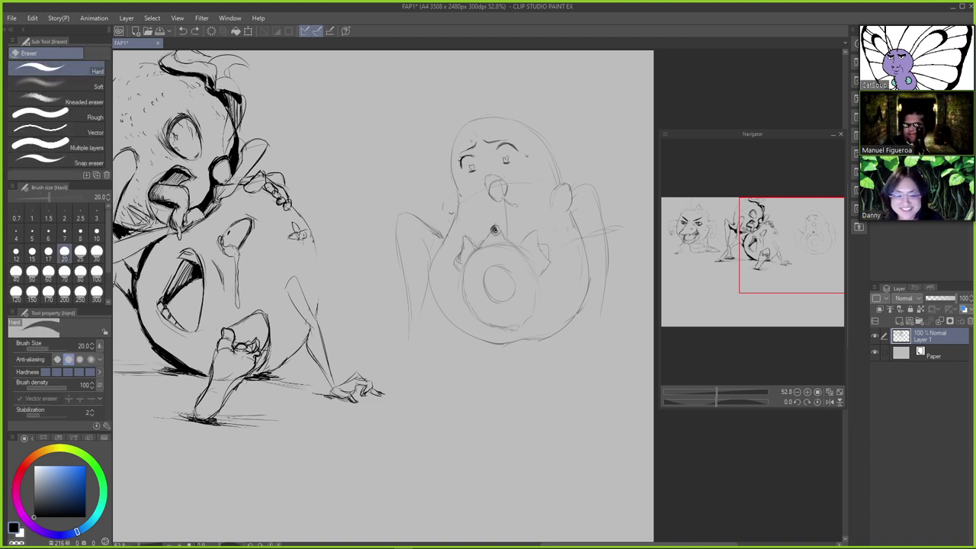
{"action": "key", "text": "p"}
{"action": "key", "text": "ctrl+z"}
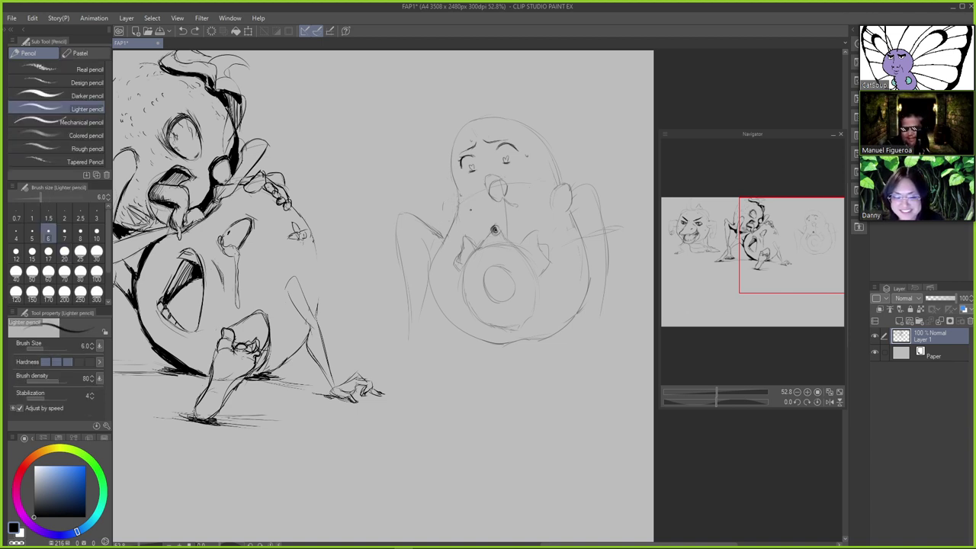
{"action": "left_click_drag", "start_coordinate": [459, 195], "coordinate": [463, 243]}
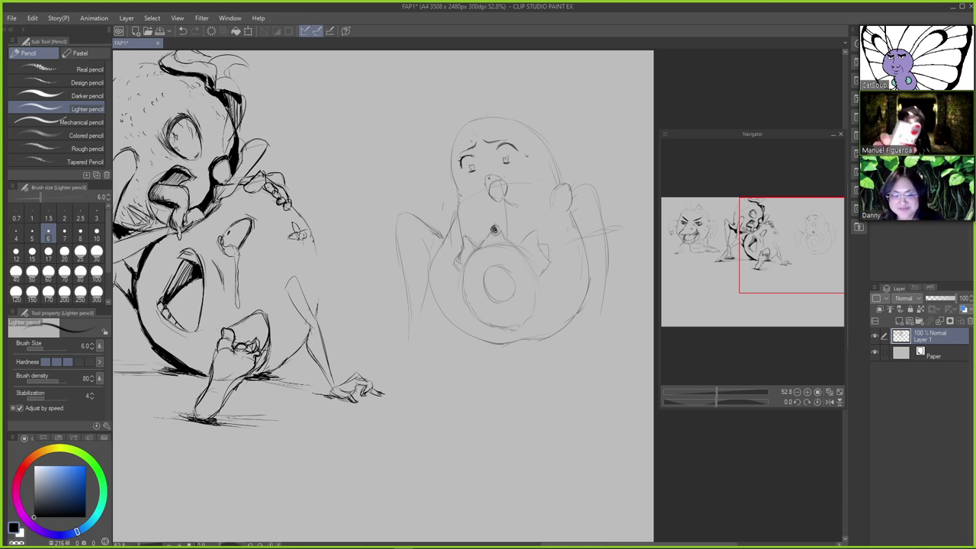
{"action": "key", "text": "ctrl+z"}
{"action": "key", "text": "e"}
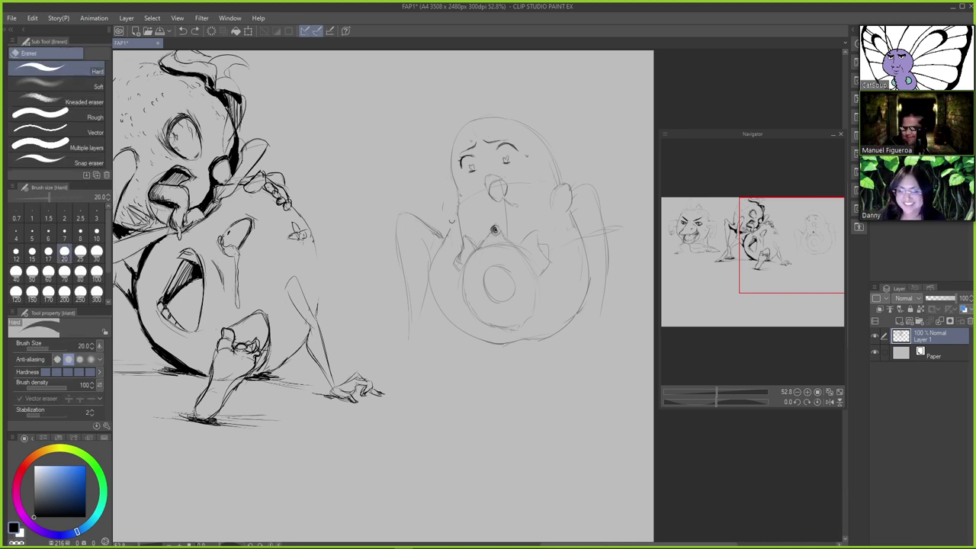
{"action": "key", "text": "p"}
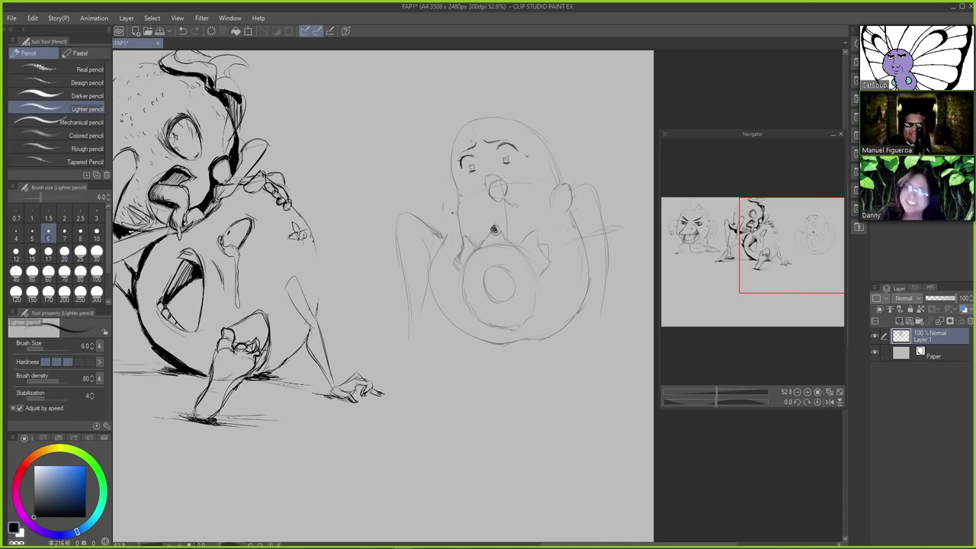
Try short shoulder strokes just below the left cheek, erasing and undoing them
{"action": "key", "text": "ctrl+z"}
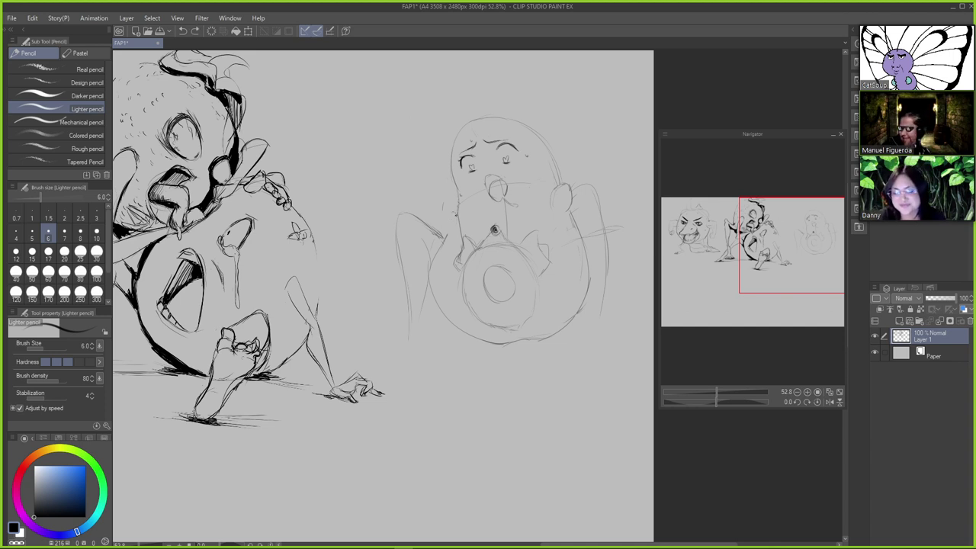
{"action": "left_click_drag", "start_coordinate": [458, 200], "coordinate": [459, 216]}
{"action": "key", "text": "ctrl+z"}
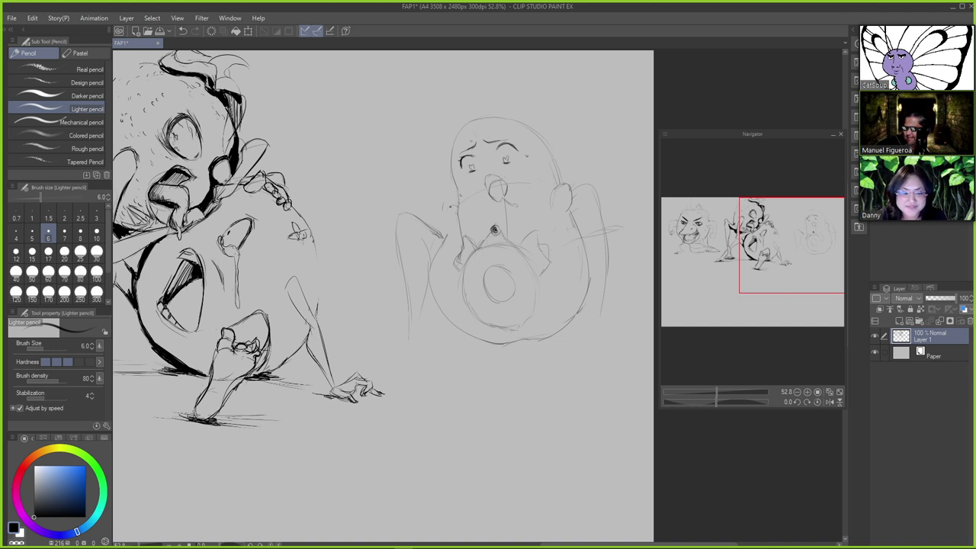
{"action": "key", "text": "e"}
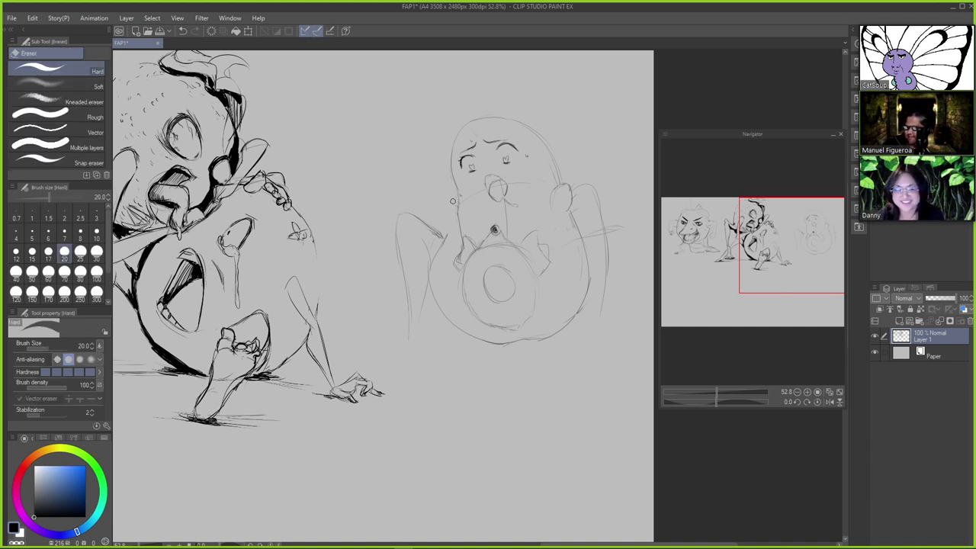
{"action": "key", "text": "p"}
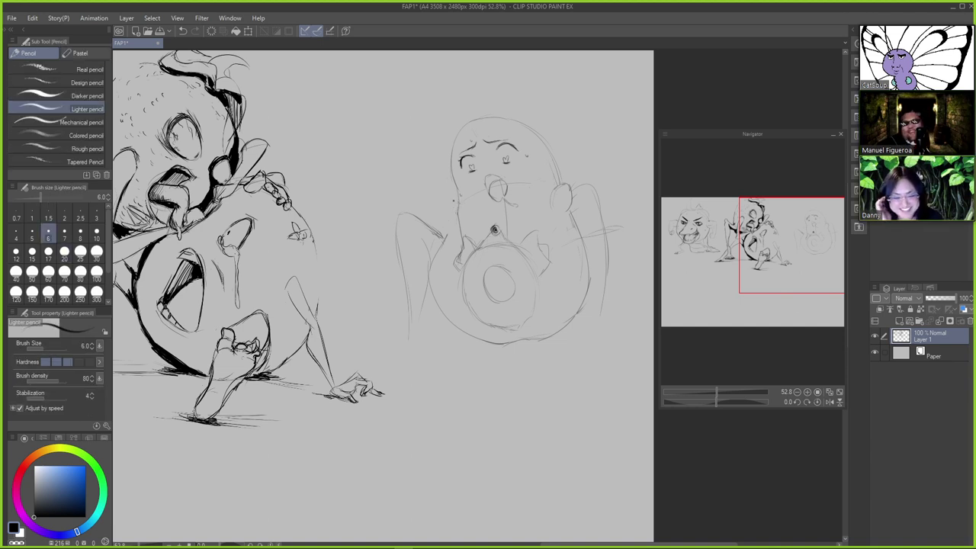
{"action": "key", "text": "ctrl+z"}
{"action": "left_click_drag", "start_coordinate": [457, 199], "coordinate": [459, 216]}
{"action": "key", "text": "ctrl+z"}
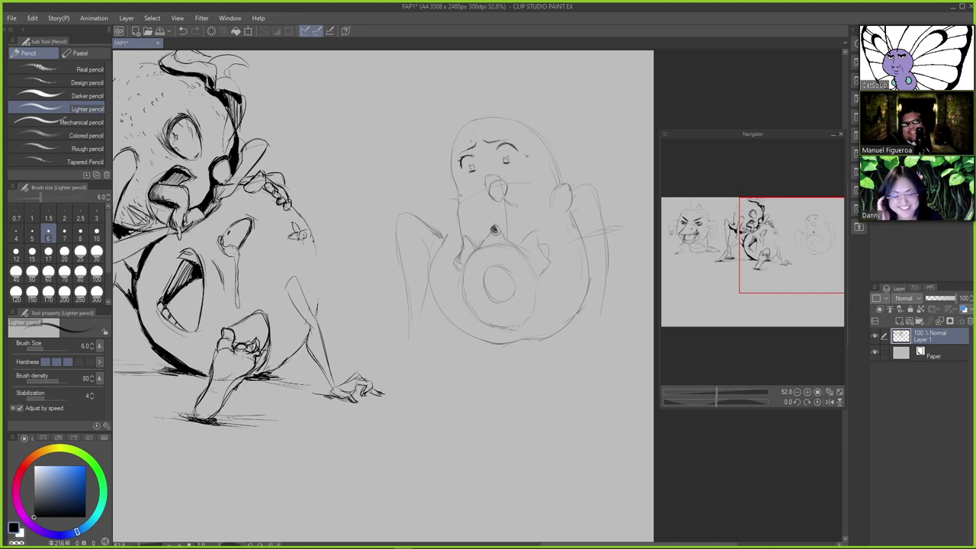
{"action": "key", "text": "ctrl+z"}
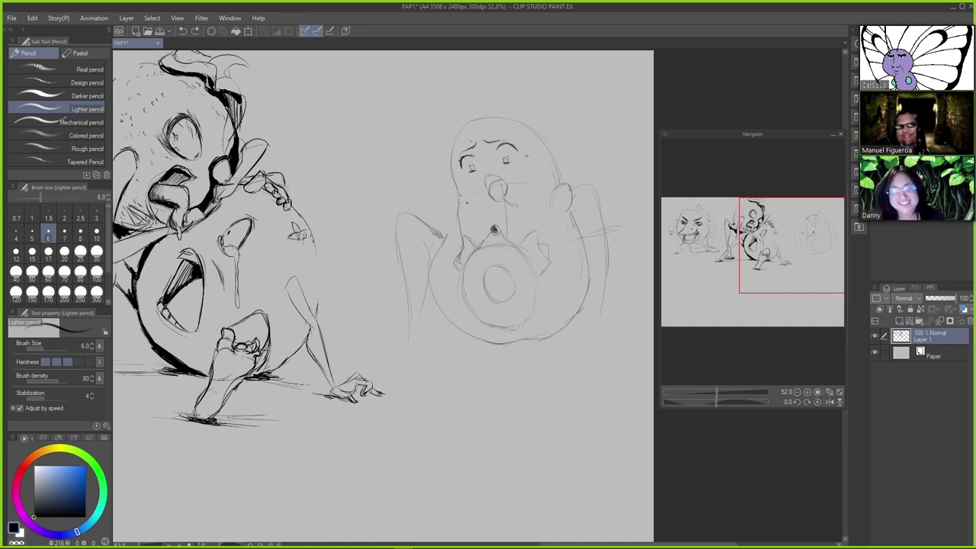
Erase around the left hand and draw the left arm's inner and outer lines from the cheek down to it
{"action": "key", "text": "e"}
{"action": "mouse_move", "coordinate": [458, 222]}
{"action": "left_mouse_down"}
{"action": "mouse_move", "coordinate": [460, 200]}
{"action": "mouse_move", "coordinate": [476, 243]}
{"action": "left_mouse_up"}
{"action": "key", "text": "p"}
{"action": "key", "text": "ctrl+z"}
{"action": "key", "text": "ctrl+z"}
{"action": "left_click_drag", "start_coordinate": [461, 195], "coordinate": [471, 238]}
{"action": "left_click_drag", "start_coordinate": [455, 195], "coordinate": [458, 234]}
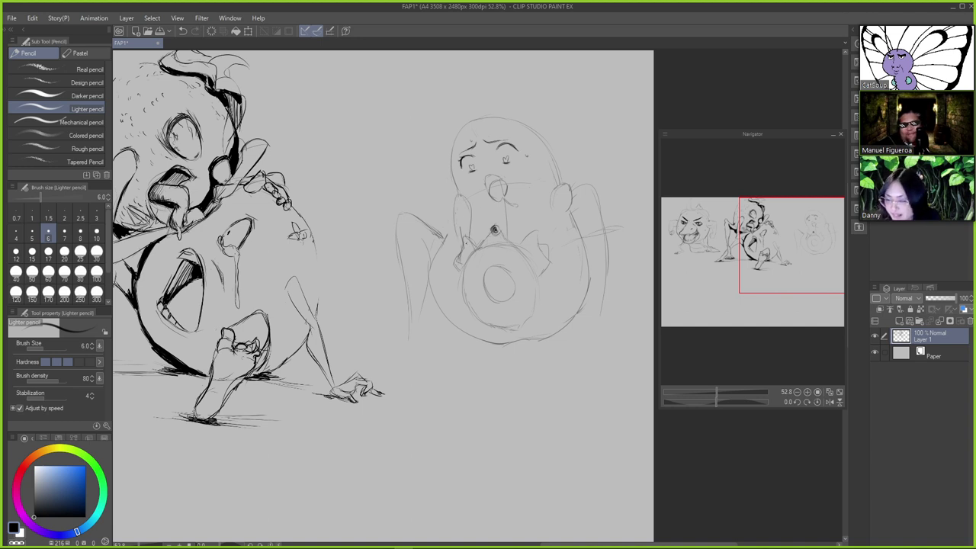
{"action": "key", "text": "ctrl+z"}
{"action": "mouse_move", "coordinate": [453, 197]}
{"action": "left_mouse_down"}
{"action": "mouse_move", "coordinate": [471, 216]}
{"action": "mouse_move", "coordinate": [459, 238]}
{"action": "left_mouse_up"}
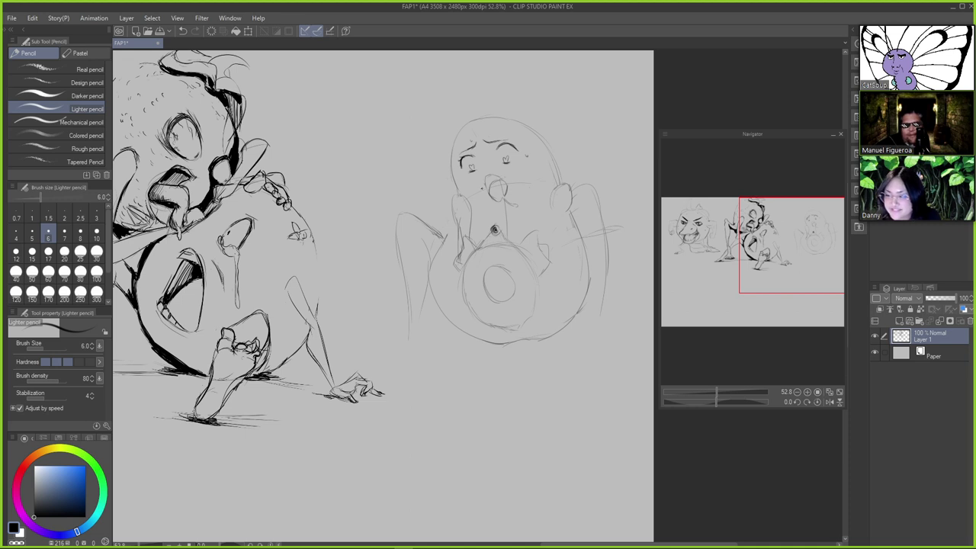
Erase the rough right hand and redraw its outer fingers where it grips the round belly shape
{"action": "key", "text": "e"}
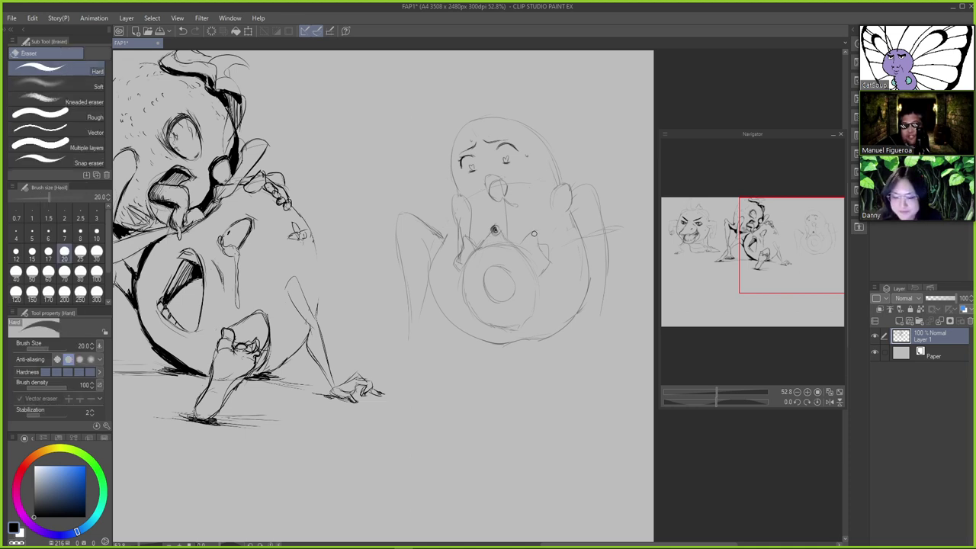
{"action": "key", "text": "p"}
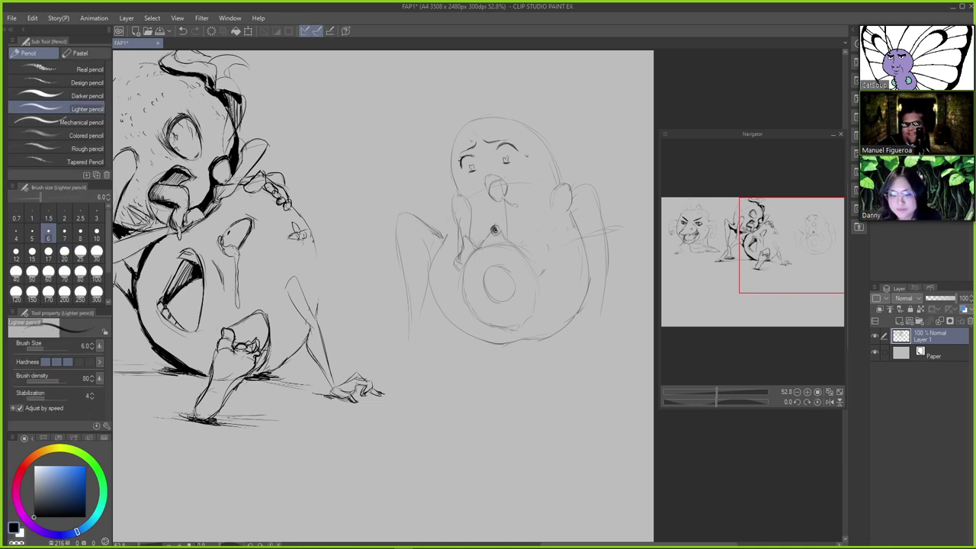
{"action": "key", "text": "ctrl+z"}
{"action": "mouse_move", "coordinate": [521, 246]}
{"action": "left_mouse_down"}
{"action": "mouse_move", "coordinate": [547, 258]}
{"action": "mouse_move", "coordinate": [546, 242]}
{"action": "mouse_move", "coordinate": [532, 255]}
{"action": "mouse_move", "coordinate": [538, 248]}
{"action": "mouse_move", "coordinate": [542, 273]}
{"action": "left_mouse_up"}
{"action": "key", "text": "e"}
{"action": "key", "text": "p"}
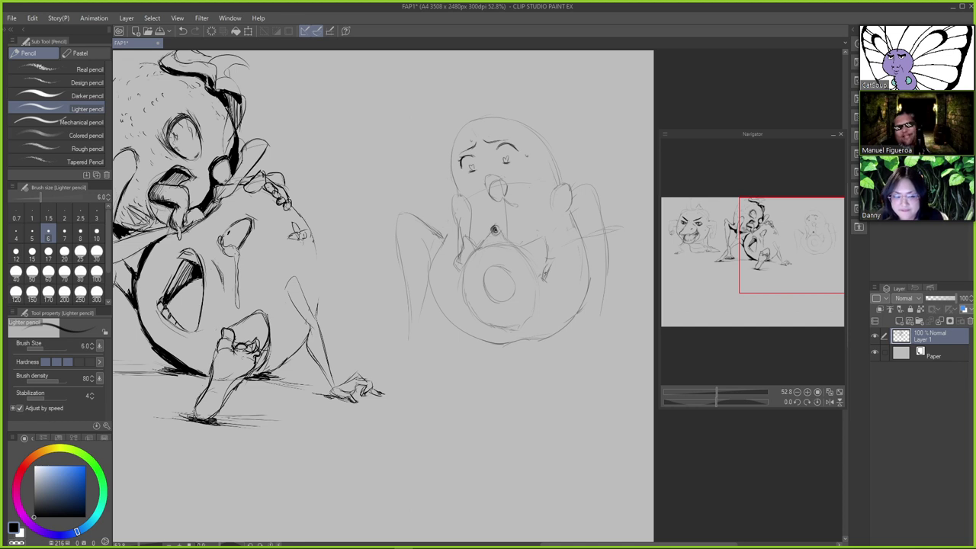
Clean up the right hand's fingertips and sketch its remaining fingers and knuckles over the belly shape's rim
{"action": "key", "text": "e"}
{"action": "left_click_drag", "start_coordinate": [549, 273], "coordinate": [544, 280]}
{"action": "key", "text": "p"}
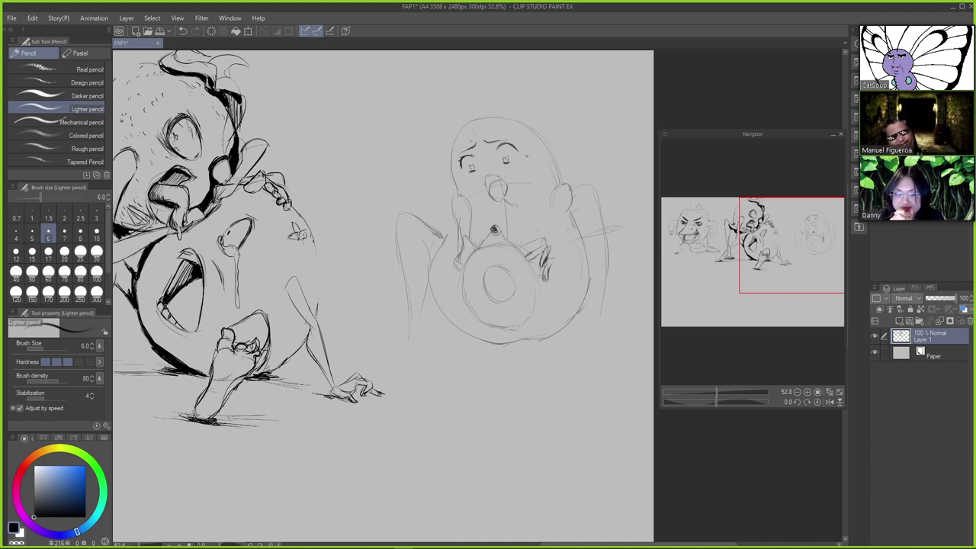
{"action": "key", "text": "e"}
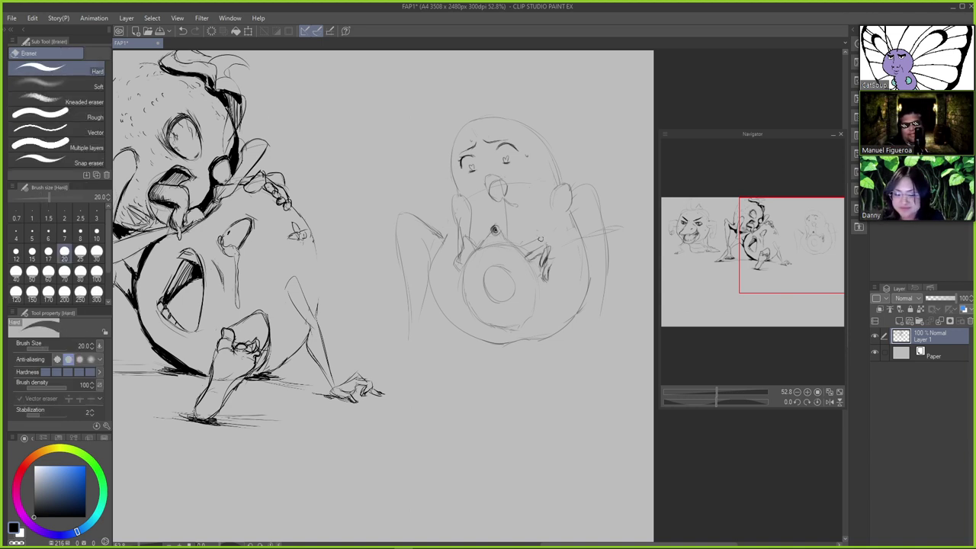
{"action": "key", "text": "p"}
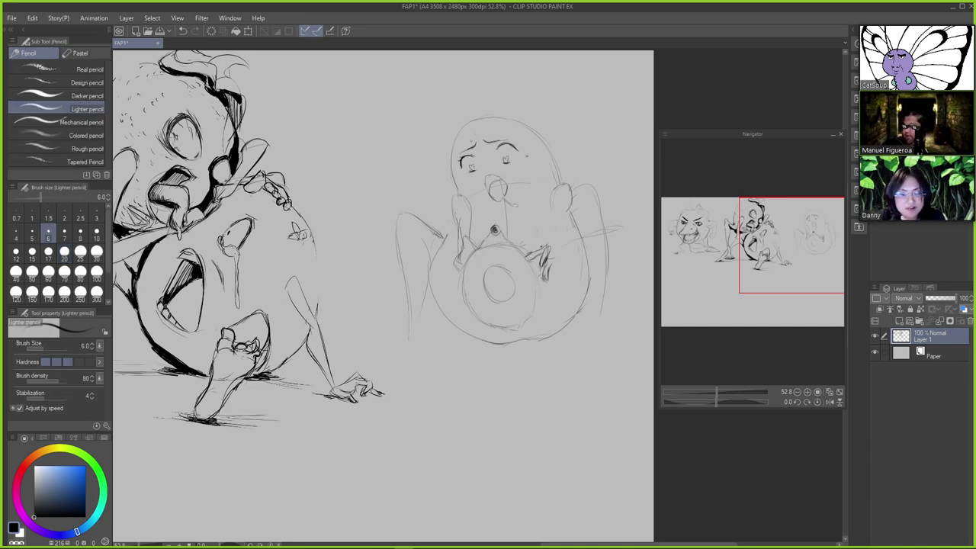
Refine the back of the right hand with short strokes near the thumb, then detail the left hand's fingers
{"action": "key", "text": "e"}
{"action": "key", "text": "p"}
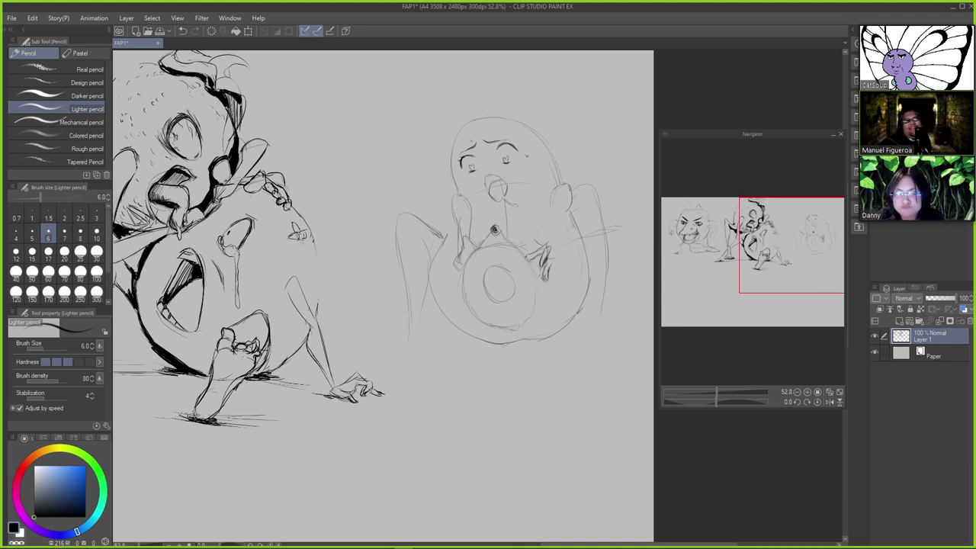
{"action": "key", "text": "ctrl+z"}
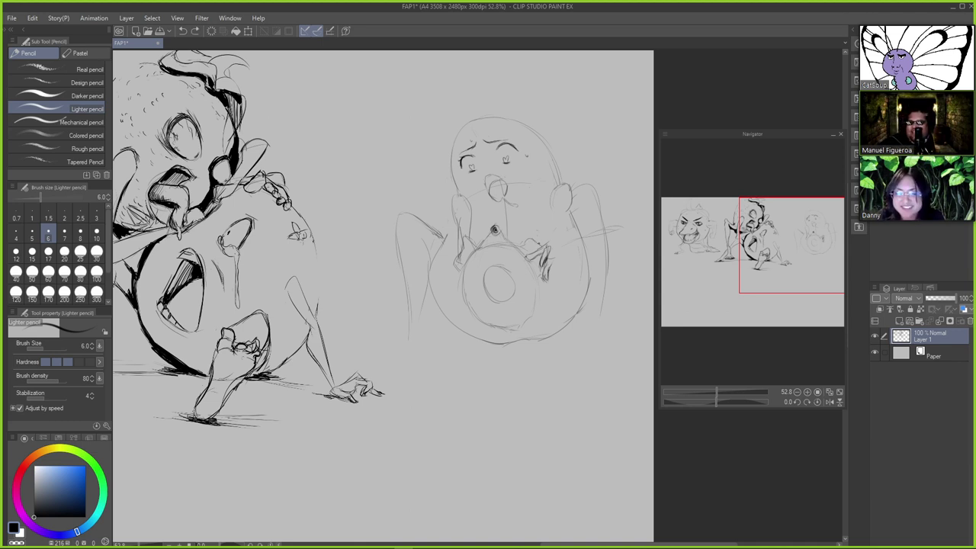
{"action": "left_click_drag", "start_coordinate": [534, 241], "coordinate": [540, 245]}
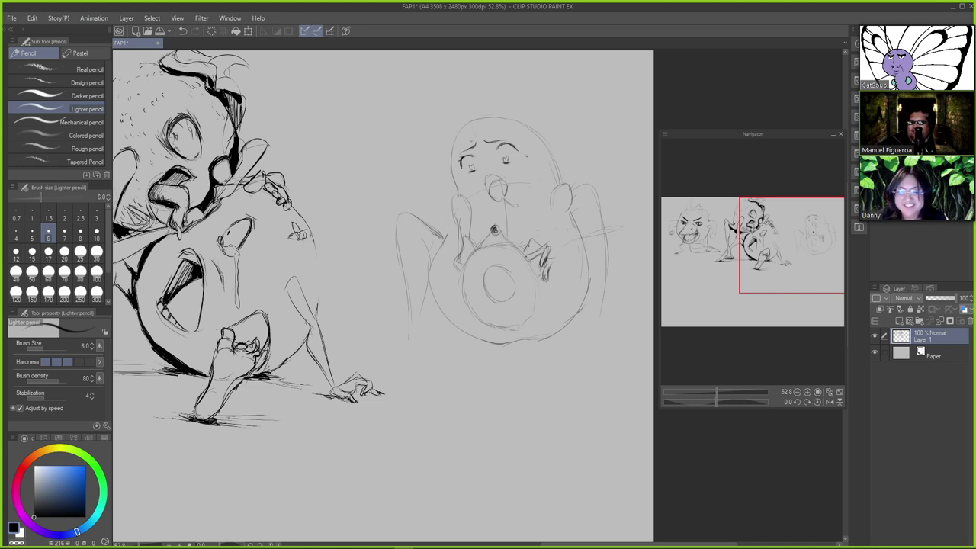
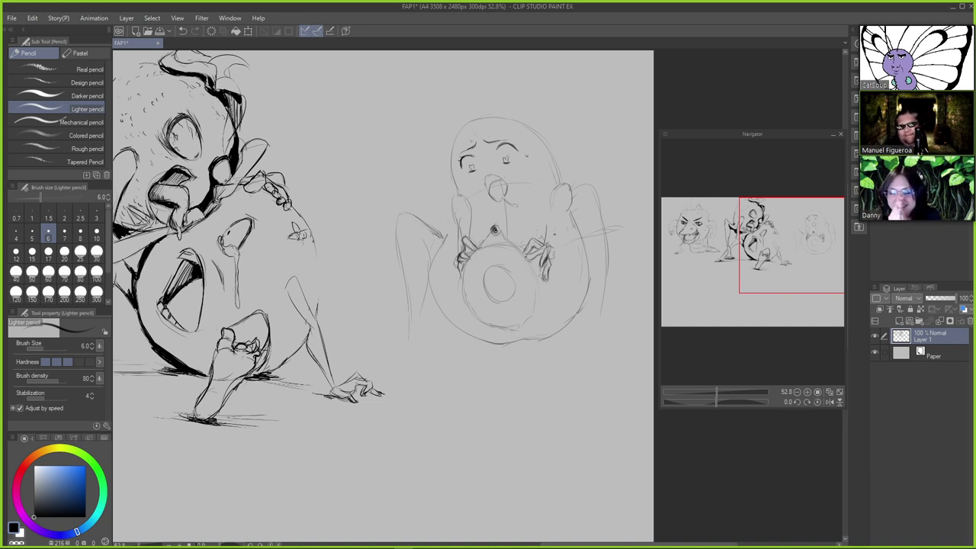
Try short wrist and forearm strokes just above the right hand, undoing them
{"action": "key", "text": "ctrl+z"}
{"action": "key", "text": "ctrl+y"}
{"action": "key", "text": "ctrl+z"}
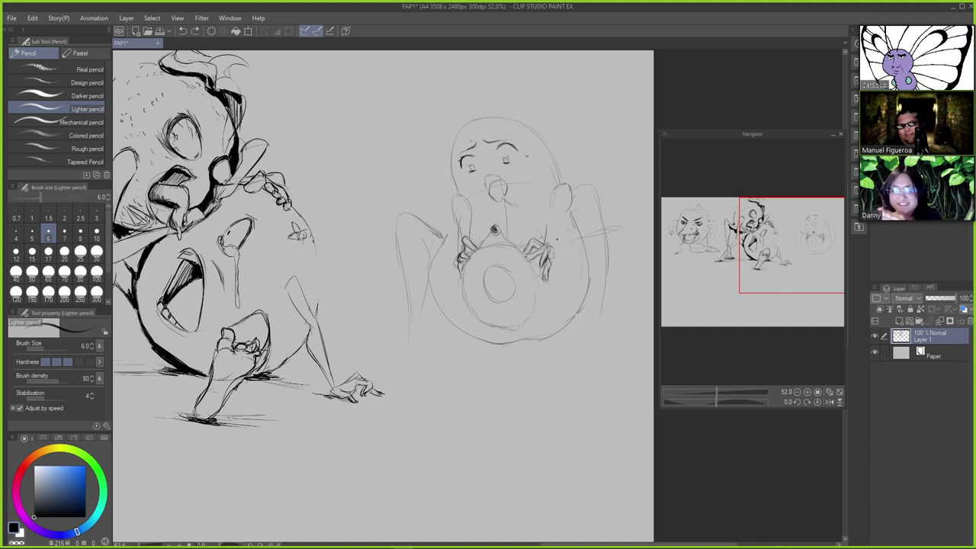
{"action": "key", "text": "ctrl+z"}
{"action": "left_click_drag", "start_coordinate": [554, 244], "coordinate": [551, 263]}
{"action": "key", "text": "ctrl+z"}
{"action": "key", "text": "ctrl+z"}
{"action": "key", "text": "e"}
{"action": "key", "text": "p"}
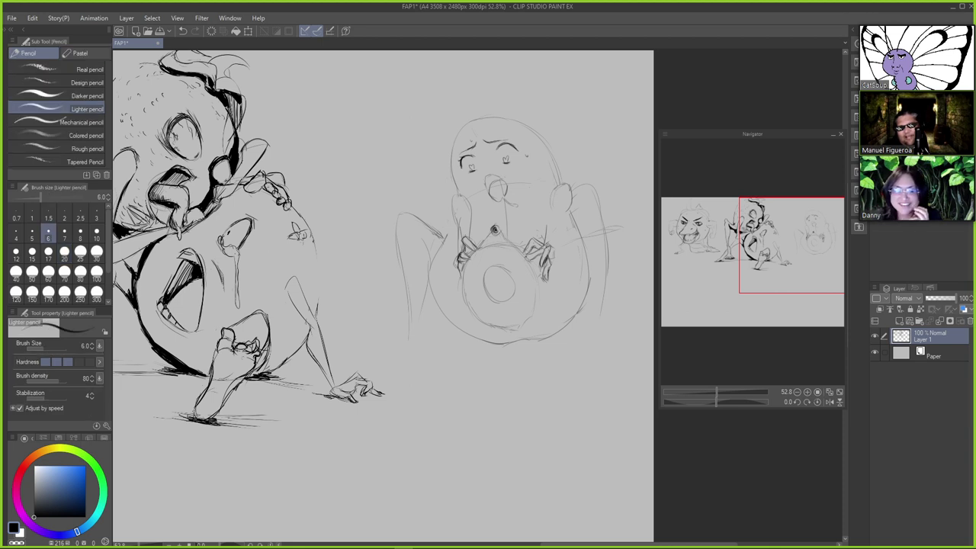
{"action": "key", "text": "ctrl+y"}
{"action": "key", "text": "ctrl+z"}
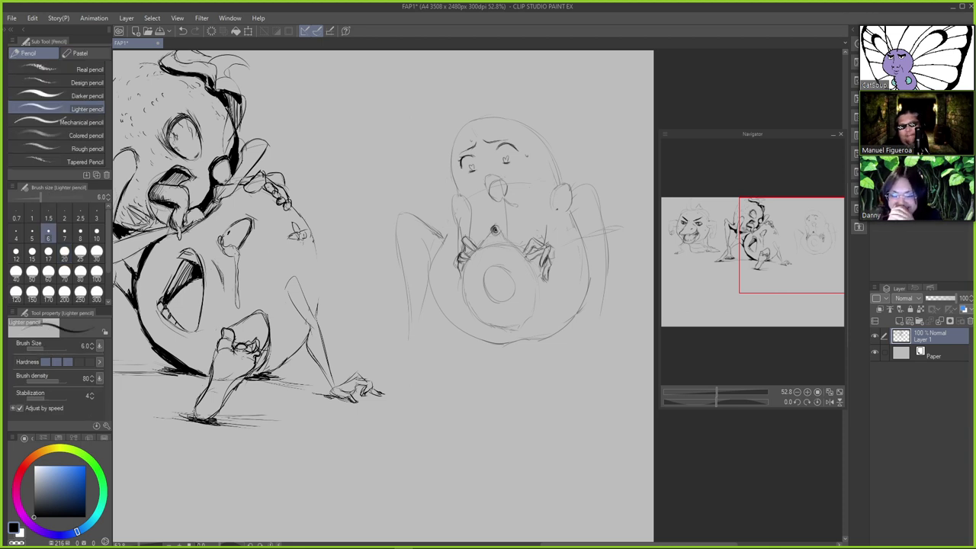
Erase excess lines on the back of the right hand and touch up its knuckles
{"action": "key", "text": "e"}
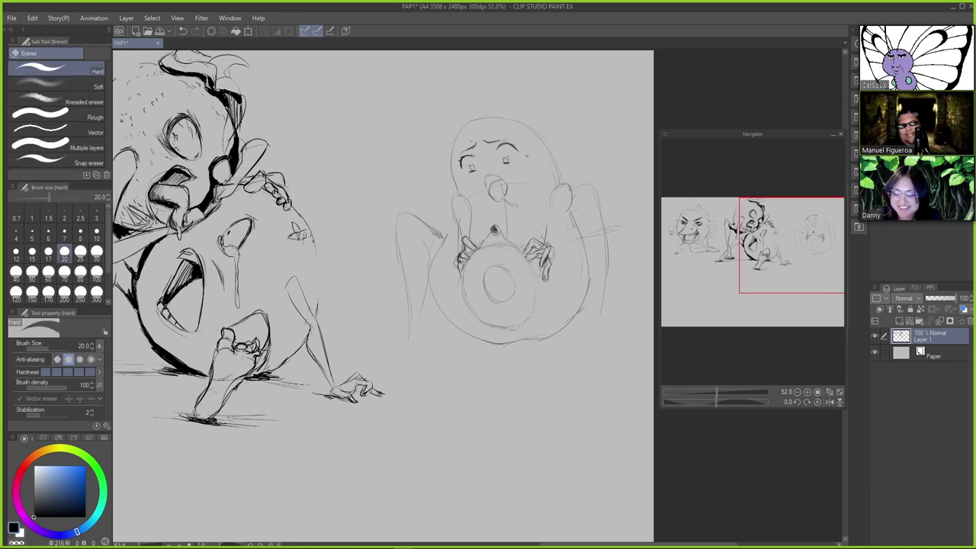
{"action": "left_click_drag", "start_coordinate": [542, 248], "coordinate": [536, 255]}
{"action": "key", "text": "p"}
{"action": "key", "text": "e"}
{"action": "key", "text": "p"}
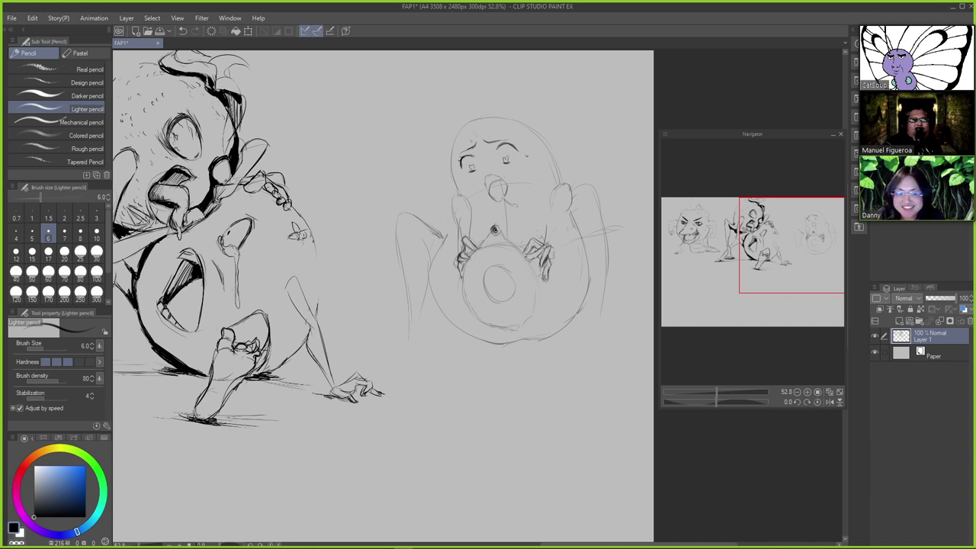
Try darker contour strokes along both sides of the round belly shape between the hands, undoing them
{"action": "mouse_move", "coordinate": [462, 269]}
{"action": "left_mouse_down"}
{"action": "mouse_move", "coordinate": [458, 295]}
{"action": "mouse_move", "coordinate": [470, 315]}
{"action": "left_mouse_up"}
{"action": "key", "text": "ctrl+z"}
{"action": "key", "text": "ctrl+z"}
{"action": "left_click", "coordinate": [480, 279]}
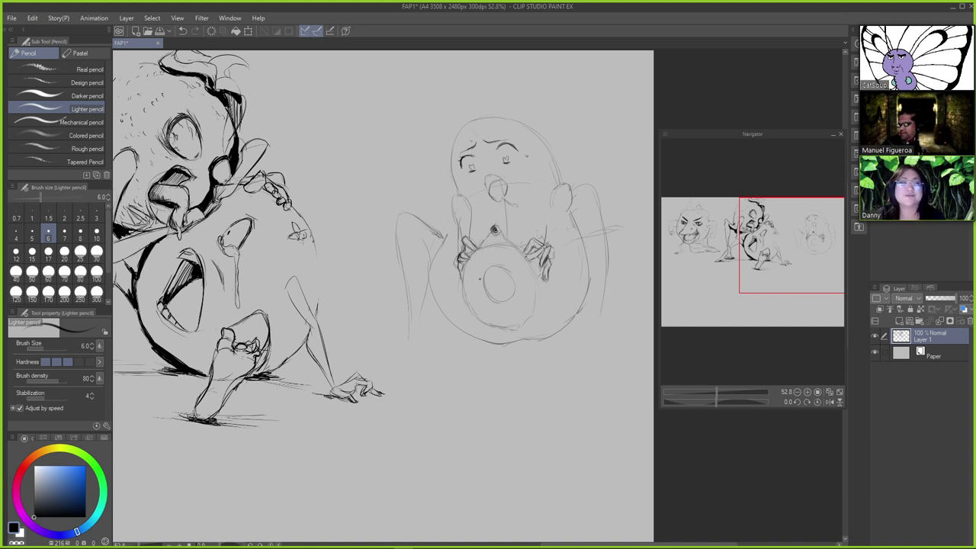
{"action": "key", "text": "ctrl+z"}
{"action": "key", "text": "ctrl+z"}
{"action": "left_click_drag", "start_coordinate": [545, 281], "coordinate": [534, 315]}
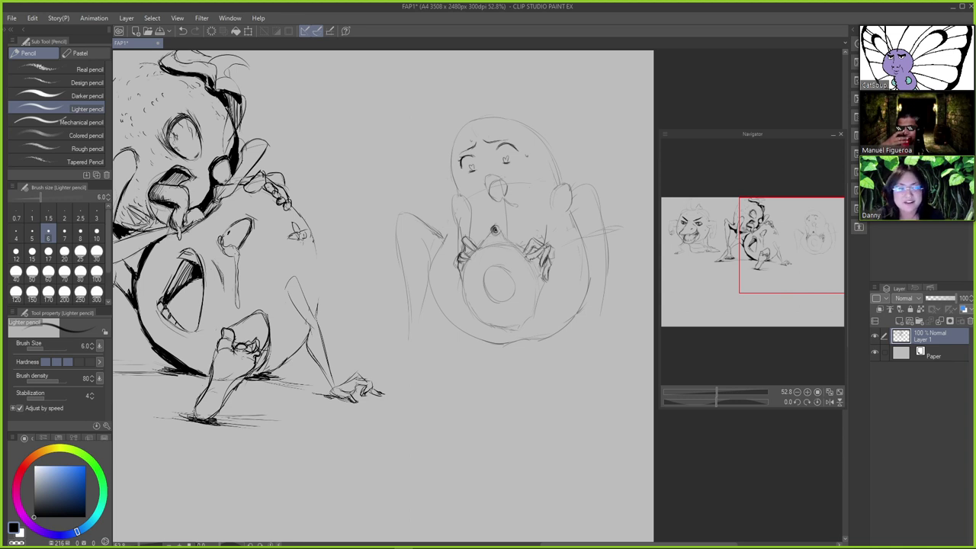
{"action": "left_click_drag", "start_coordinate": [535, 266], "coordinate": [540, 289]}
{"action": "left_click_drag", "start_coordinate": [516, 248], "coordinate": [534, 280]}
{"action": "key", "text": "ctrl+z"}
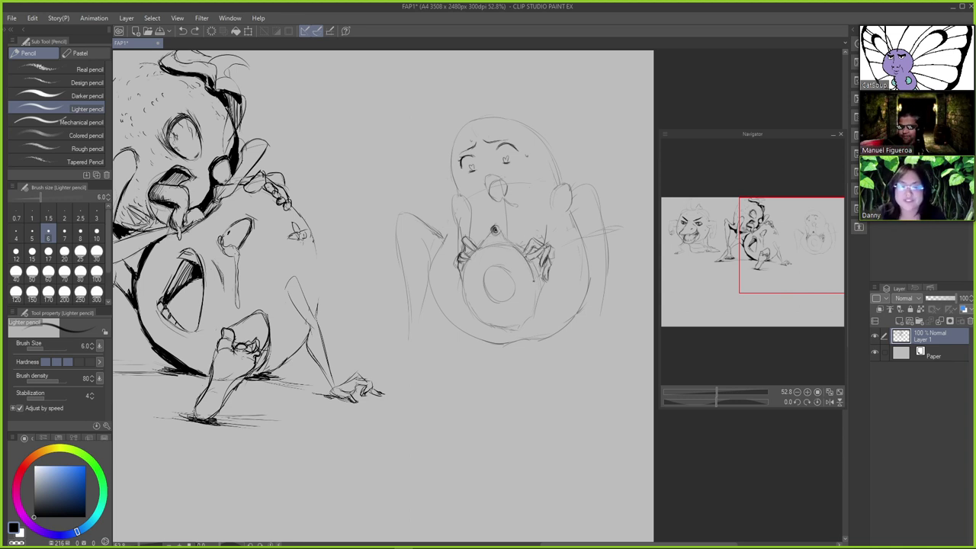
{"action": "key", "text": "ctrl+z"}
Trace a darker outline around the round belly shape, along its upper edge and down both sides
{"action": "mouse_move", "coordinate": [513, 246]}
{"action": "left_mouse_down"}
{"action": "mouse_move", "coordinate": [535, 280]}
{"action": "mouse_move", "coordinate": [532, 309]}
{"action": "left_mouse_up"}
{"action": "mouse_move", "coordinate": [497, 244]}
{"action": "left_mouse_down"}
{"action": "mouse_move", "coordinate": [514, 247]}
{"action": "mouse_move", "coordinate": [470, 308]}
{"action": "left_mouse_up"}
{"action": "key", "text": "ctrl+z"}
{"action": "left_click_drag", "start_coordinate": [462, 269], "coordinate": [477, 317]}
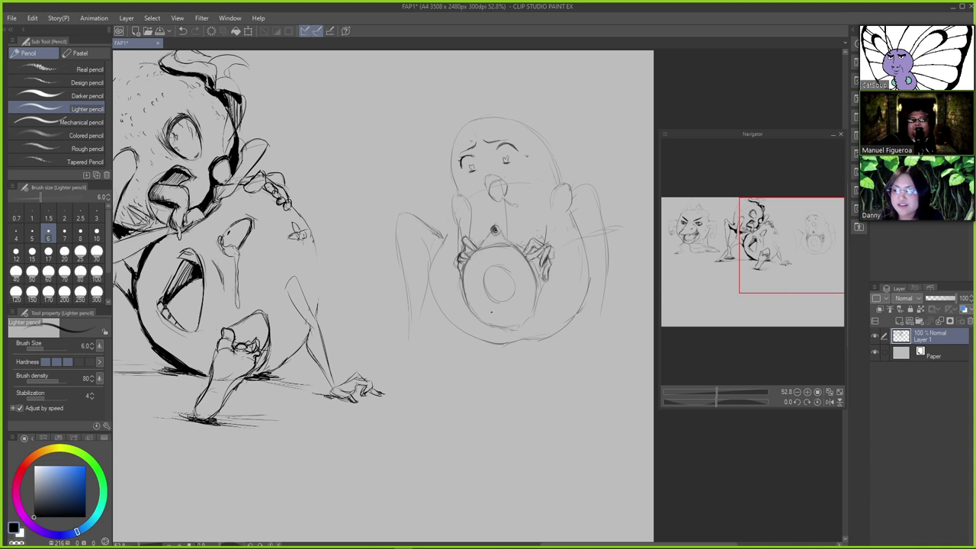
{"action": "key", "text": "ctrl+z"}
{"action": "left_click_drag", "start_coordinate": [463, 281], "coordinate": [474, 316]}
{"action": "key", "text": "ctrl+y"}
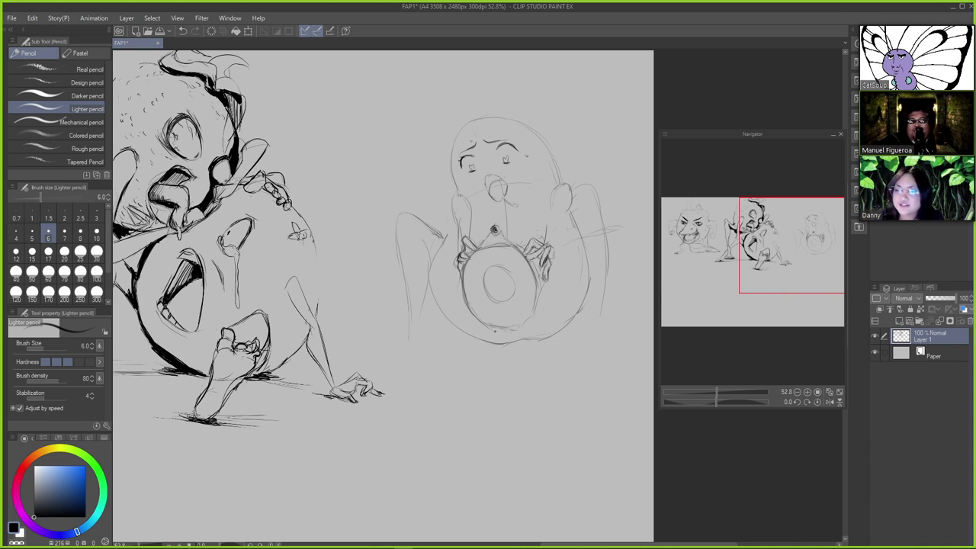
Compare the strokes at the lower edge of the round belly shape by undoing and redoing them
{"action": "key", "text": "ctrl+z"}
{"action": "key", "text": "ctrl+y"}
{"action": "key", "text": "ctrl+z"}
{"action": "key", "text": "ctrl+y"}
{"action": "key", "text": "ctrl+y"}
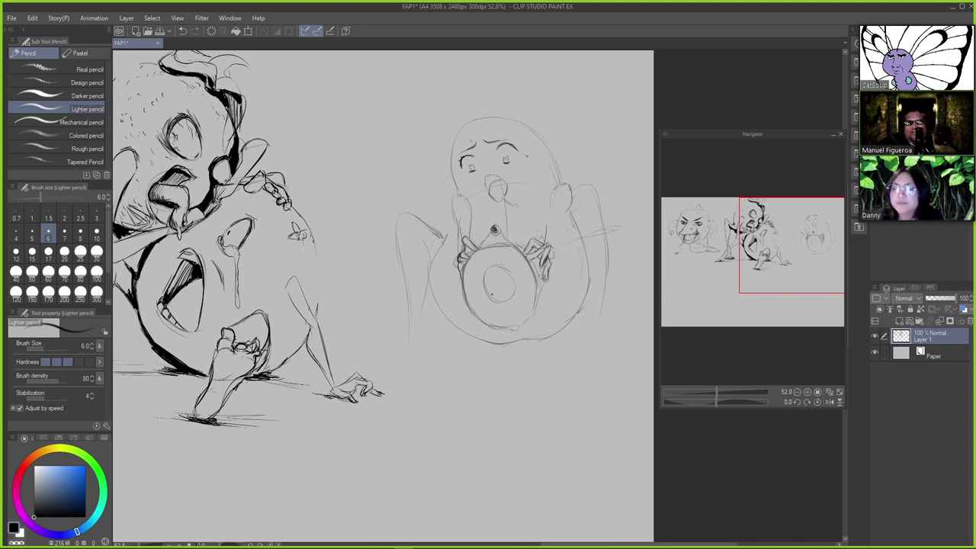
{"action": "key", "text": "ctrl+z"}
{"action": "key", "text": "ctrl+y"}
Close the darker outline along the bottom of the round belly shape and clean up the join
{"action": "key", "text": "e"}
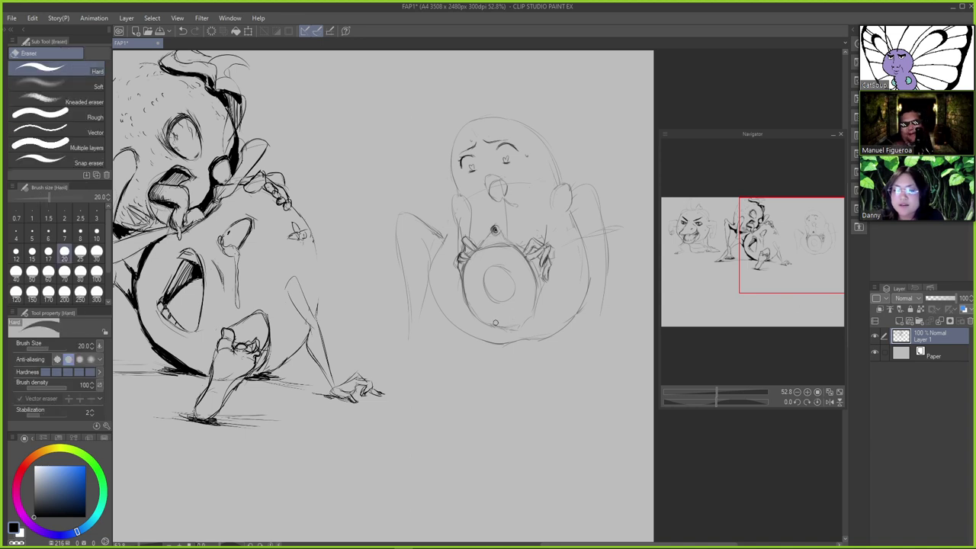
{"action": "key", "text": "p"}
{"action": "key", "text": "ctrl+y"}
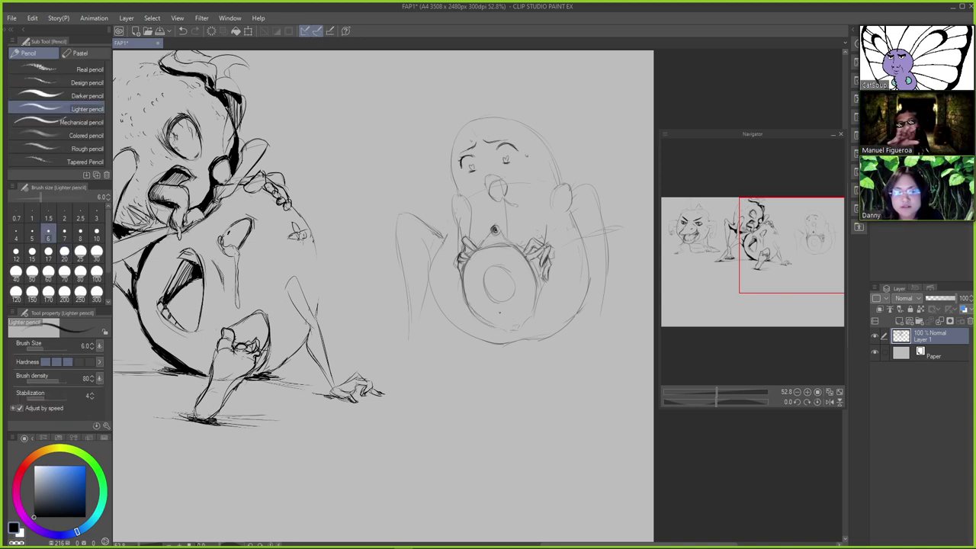
{"action": "key", "text": "ctrl+z"}
{"action": "key", "text": "ctrl+y"}
{"action": "mouse_move", "coordinate": [535, 309]}
{"action": "left_mouse_down"}
{"action": "mouse_move", "coordinate": [502, 325]}
{"action": "mouse_move", "coordinate": [509, 330]}
{"action": "left_mouse_up"}
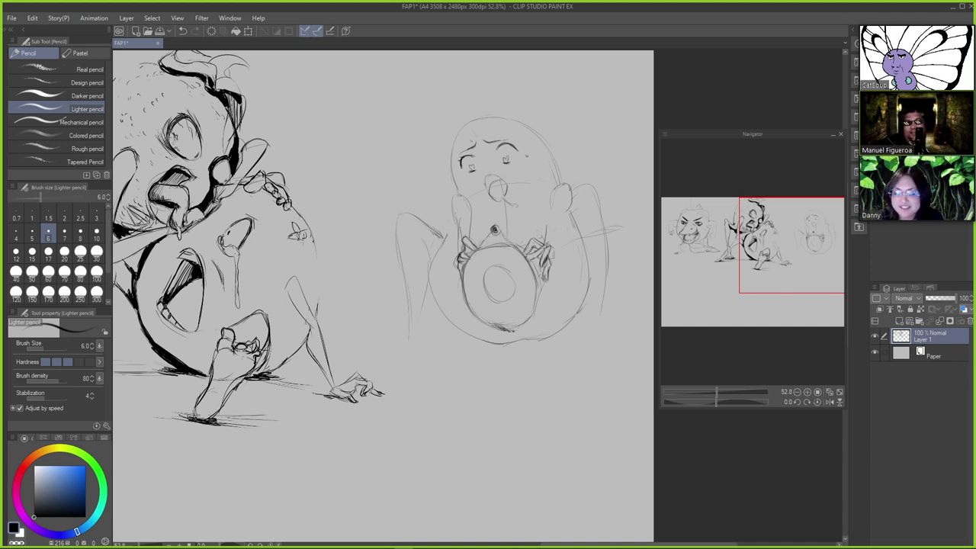
{"action": "key", "text": "ctrl+y"}
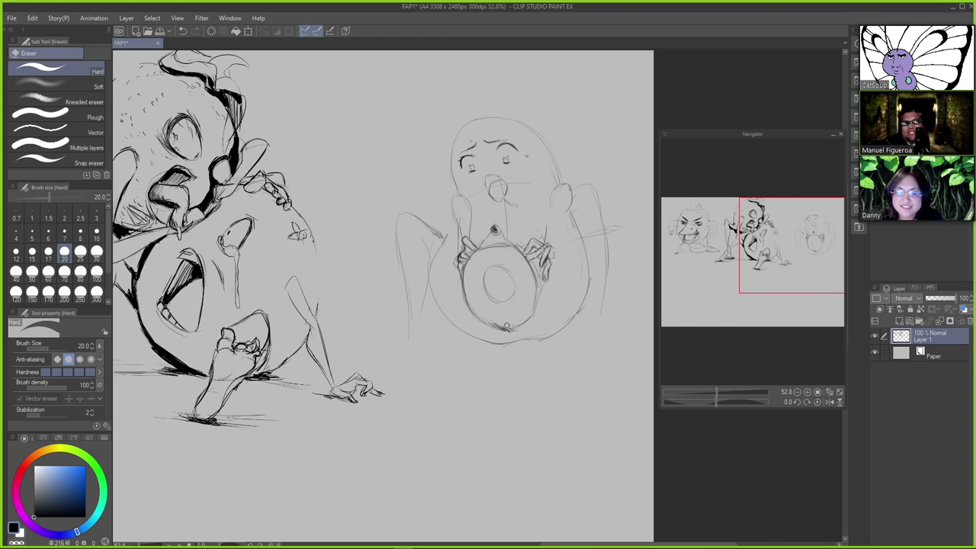
Thin the side outlines of the large circle held by the round seated figure, using the Hard eraser at size 20
{"action": "key", "text": "ctrl+y"}
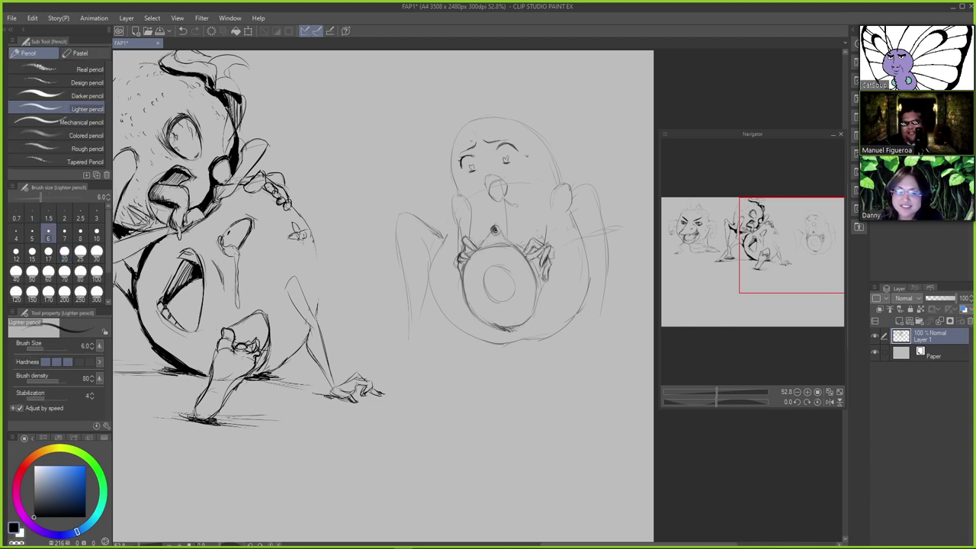
{"action": "key", "text": "ctrl+y"}
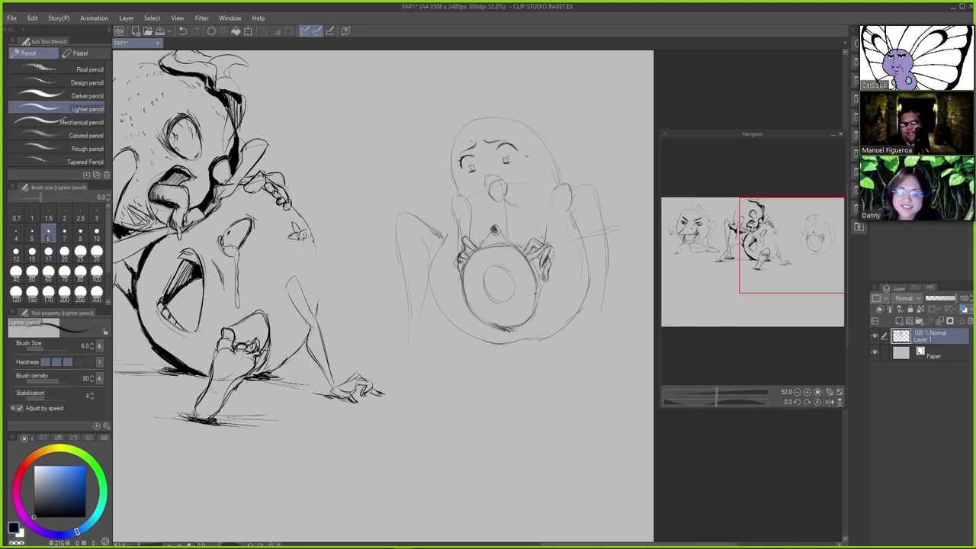
{"action": "key", "text": "e"}
{"action": "left_click_drag", "start_coordinate": [537, 288], "coordinate": [531, 309]}
{"action": "key", "text": "p"}
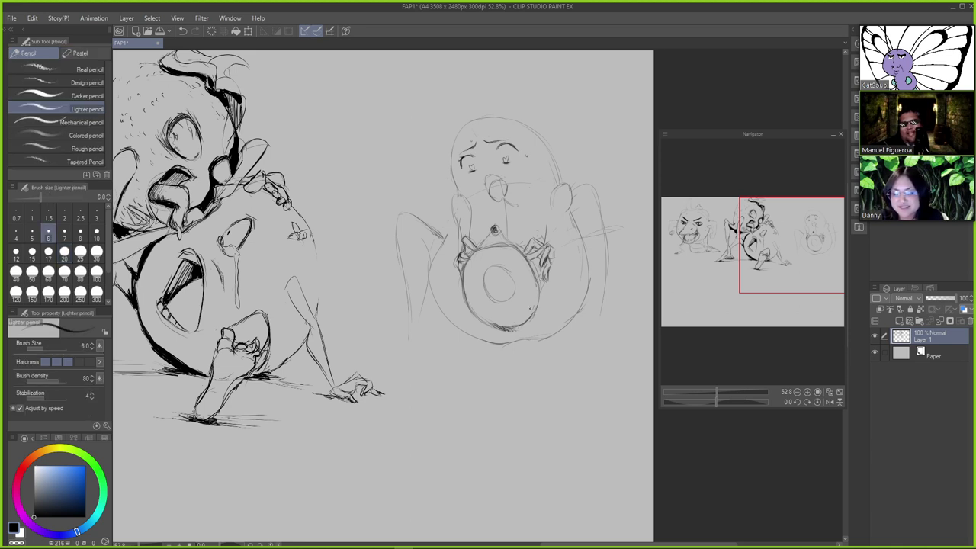
{"action": "key", "text": "e"}
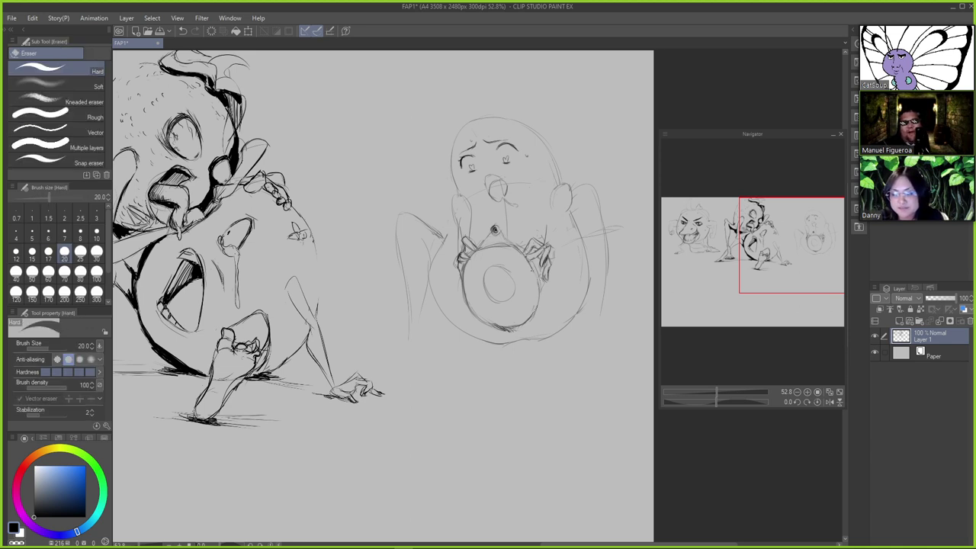
{"action": "key", "text": "p"}
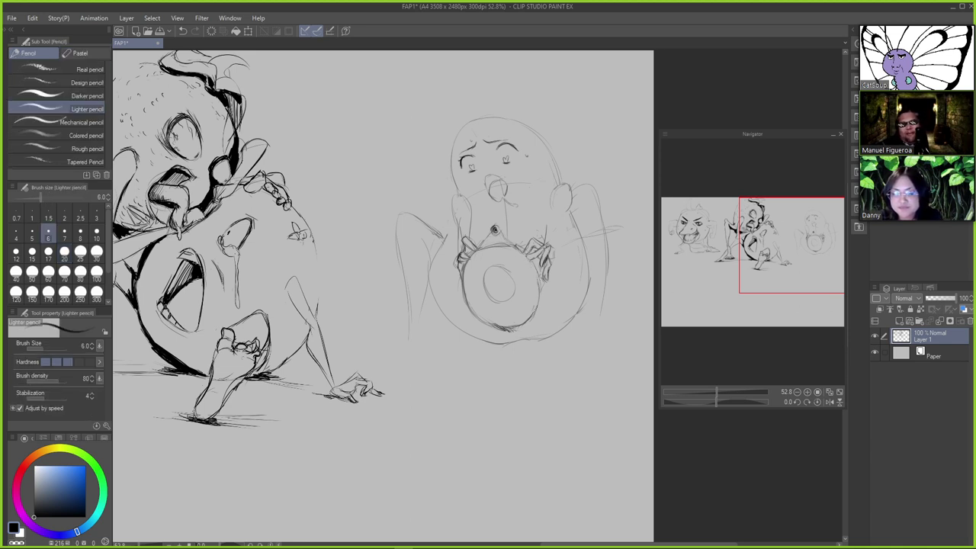
{"action": "key", "text": "e"}
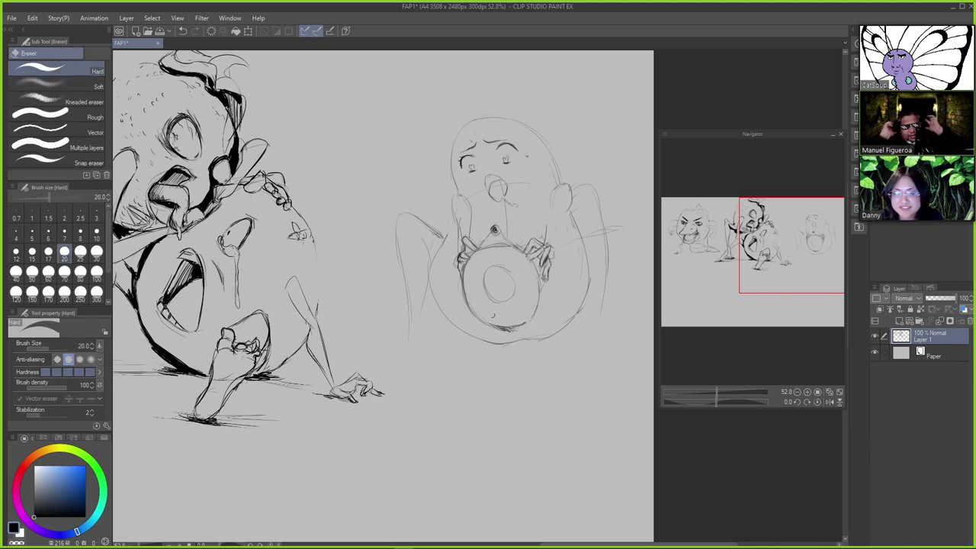
{"action": "mouse_move", "coordinate": [468, 285]}
{"action": "left_mouse_down"}
{"action": "mouse_move", "coordinate": [471, 307]}
{"action": "mouse_move", "coordinate": [468, 266]}
{"action": "mouse_move", "coordinate": [466, 298]}
{"action": "left_mouse_up"}
Shade blush on the round figure's cheeks with the Lighter pencil at size 6, undoing the trial marks on the forehead
{"action": "key", "text": "p"}
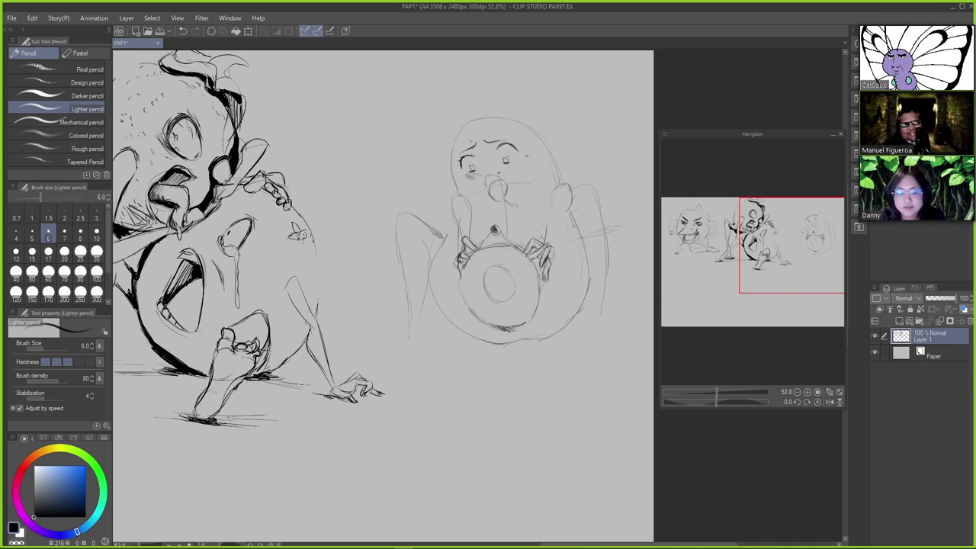
{"action": "left_click_drag", "start_coordinate": [508, 164], "coordinate": [506, 171]}
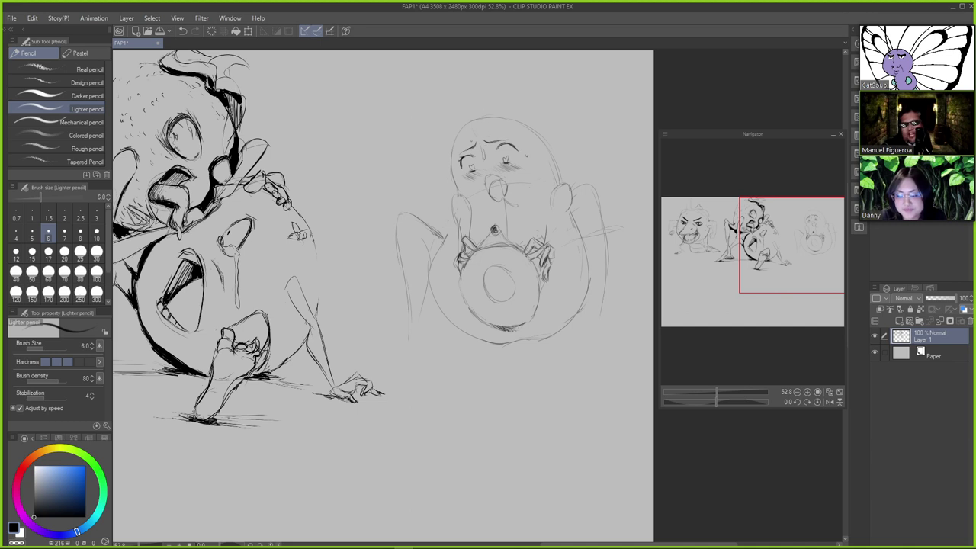
{"action": "key", "text": "ctrl+z"}
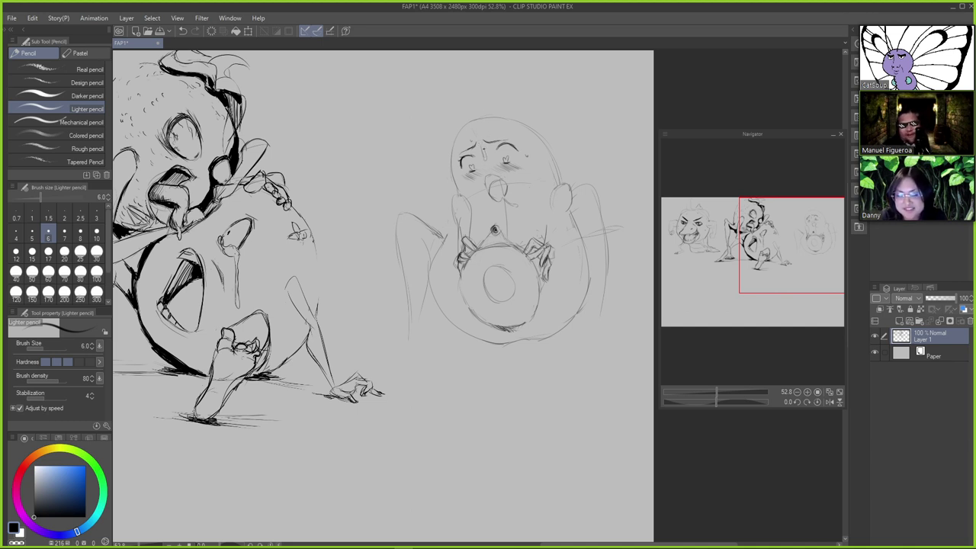
{"action": "key", "text": "ctrl+z"}
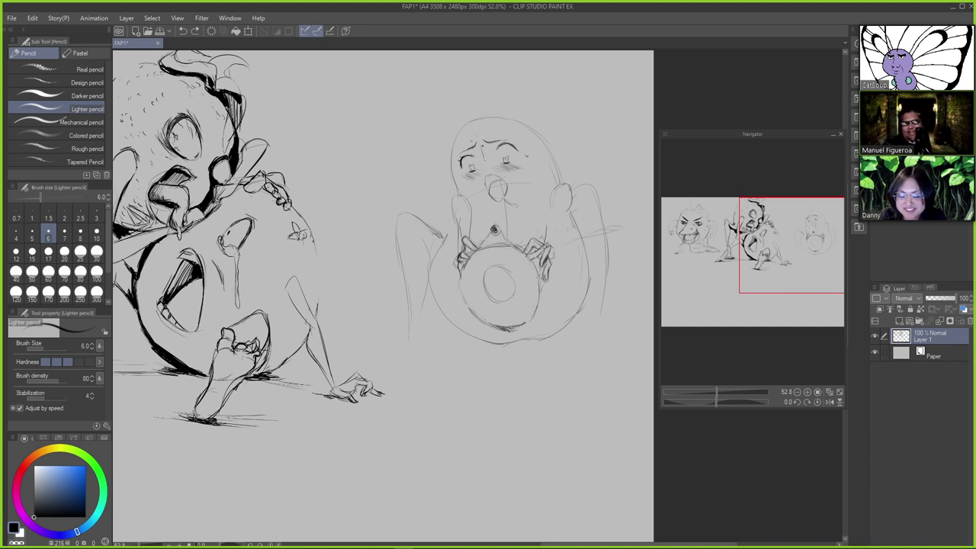
{"action": "key", "text": "ctrl+z"}
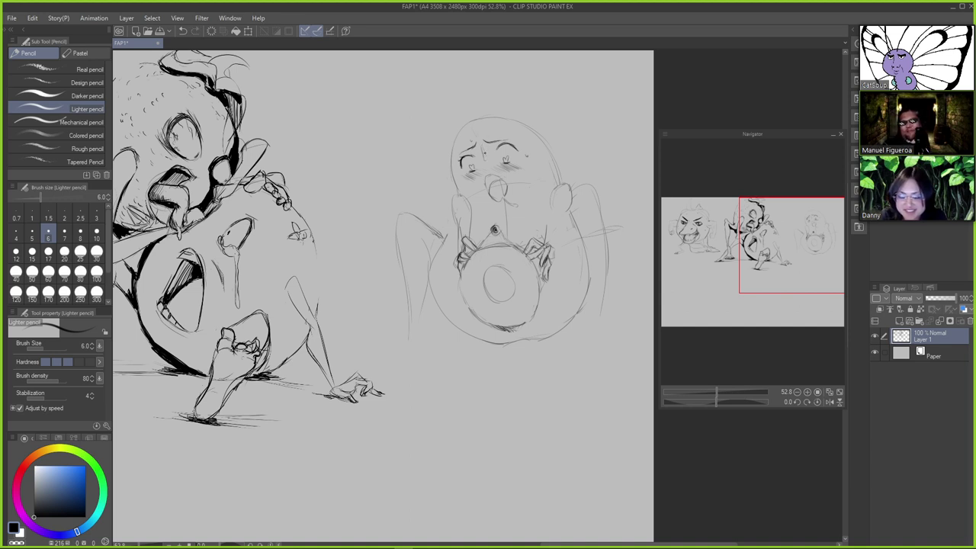
{"action": "key", "text": "ctrl+z"}
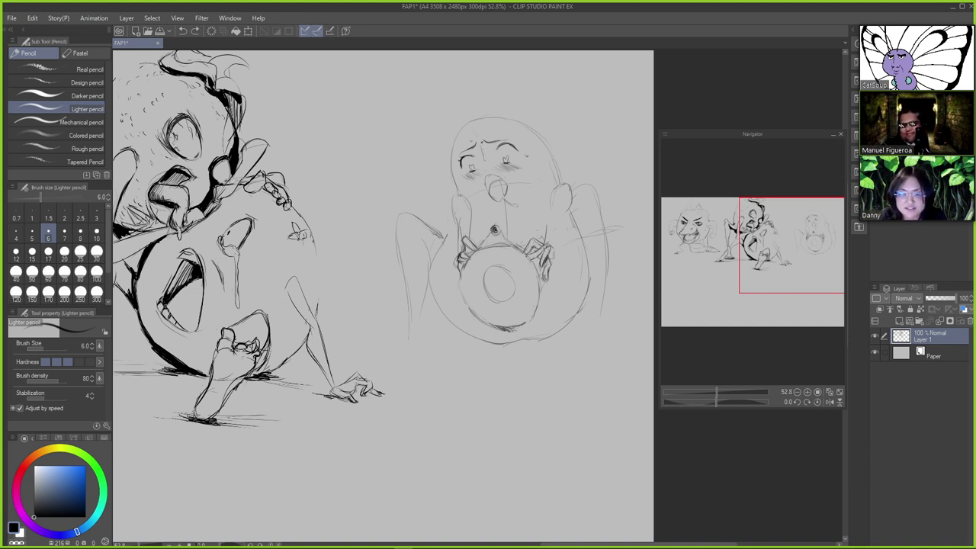
{"action": "key", "text": "ctrl+y"}
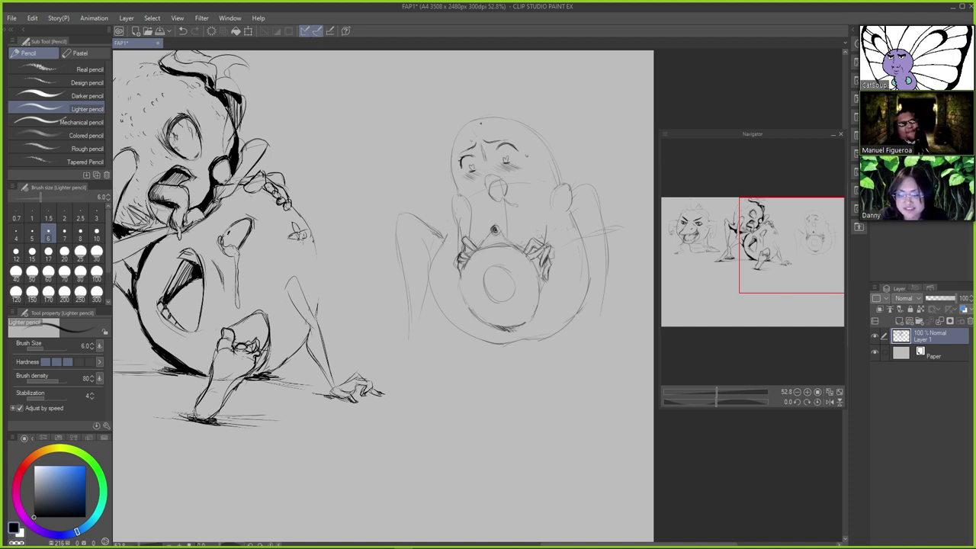
{"action": "key", "text": "ctrl+z"}
{"action": "key", "text": "ctrl+z"}
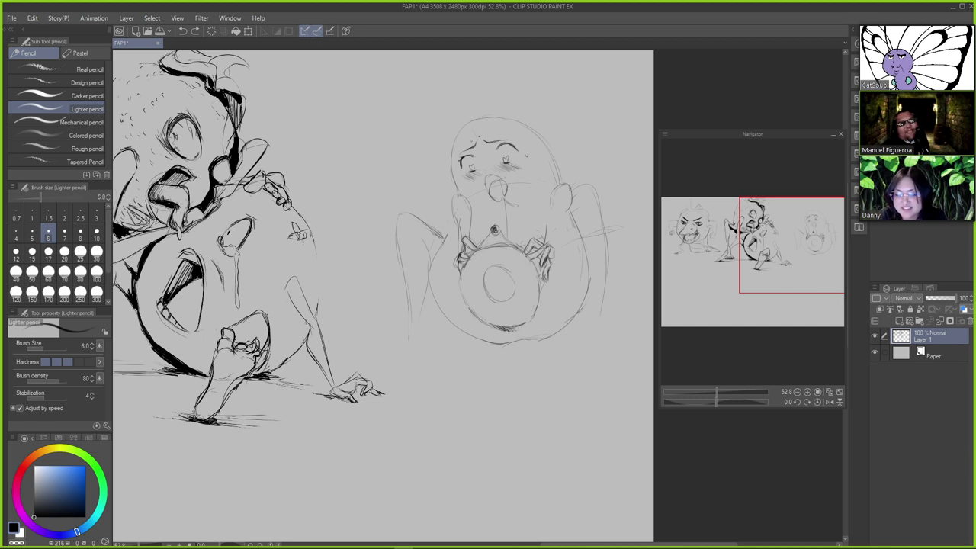
{"action": "key", "text": "ctrl+y"}
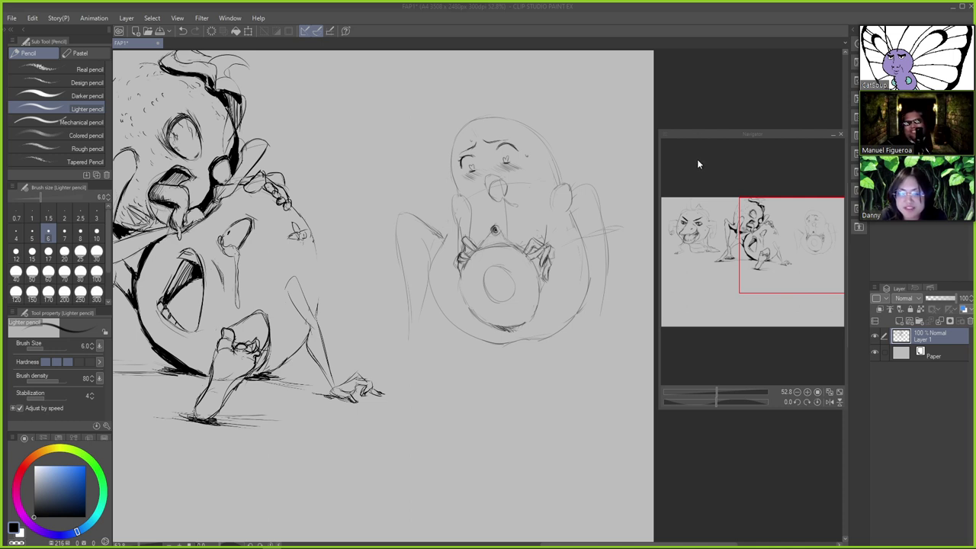
Redraw the top of the round figure's head slightly higher with light pencil strokes, undoing the trial strokes
{"action": "left_click", "coordinate": [666, 8]}
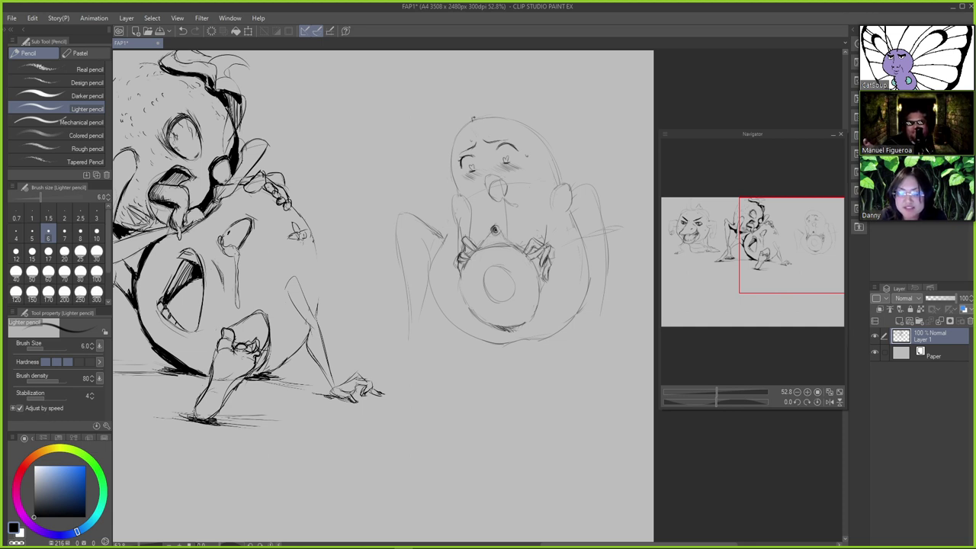
{"action": "key", "text": "ctrl+z"}
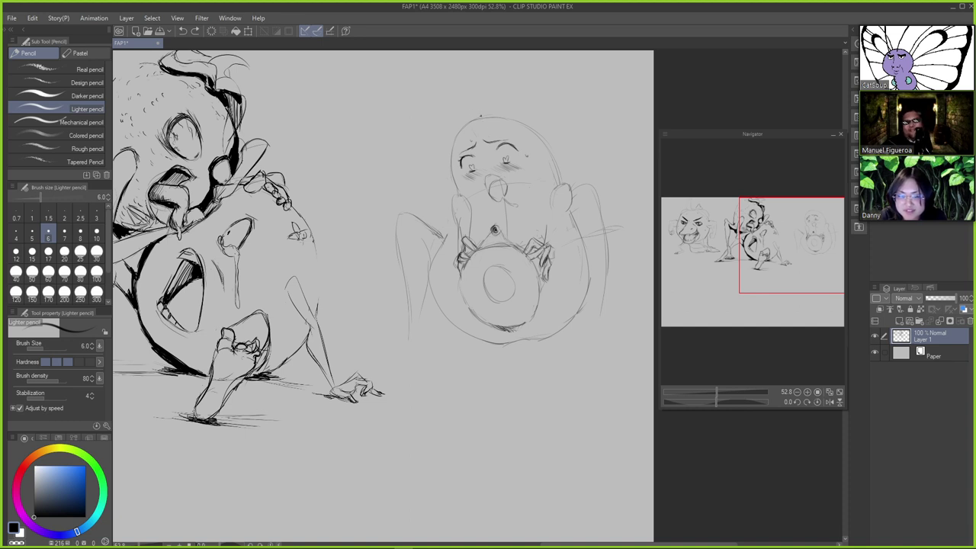
{"action": "left_click_drag", "start_coordinate": [465, 126], "coordinate": [491, 114]}
{"action": "key", "text": "ctrl+z"}
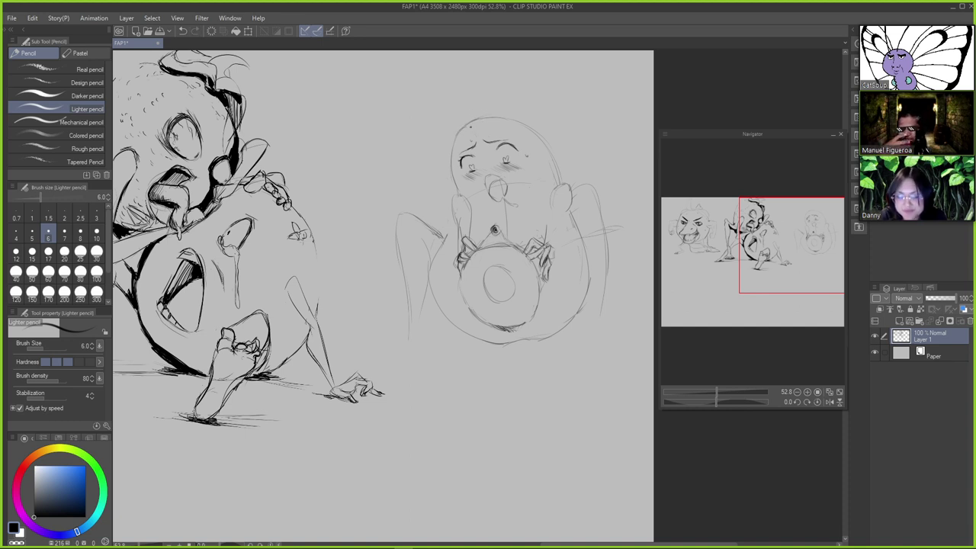
{"action": "key", "text": "ctrl+z"}
{"action": "key", "text": "ctrl+y"}
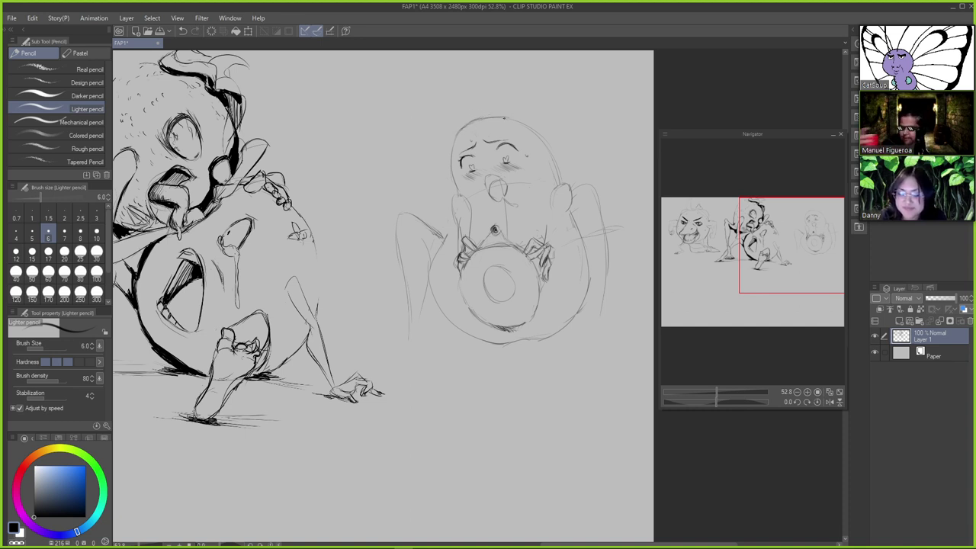
{"action": "key", "text": "ctrl+z"}
{"action": "key", "text": "ctrl+y"}
{"action": "left_click_drag", "start_coordinate": [497, 113], "coordinate": [520, 119]}
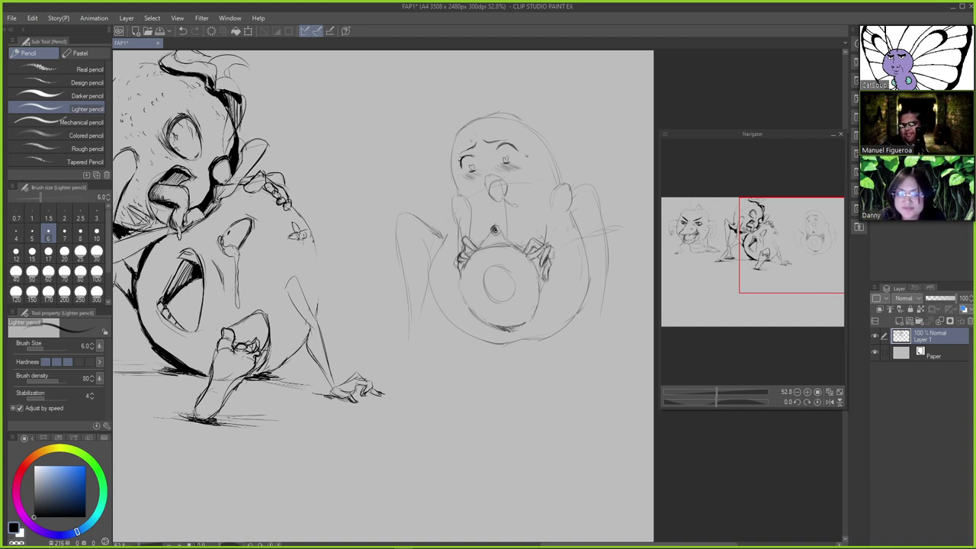
Draw the inner calf line of the figure's bent leg and try new strokes along the sides of the round body
{"action": "left_click_drag", "start_coordinate": [423, 299], "coordinate": [418, 340]}
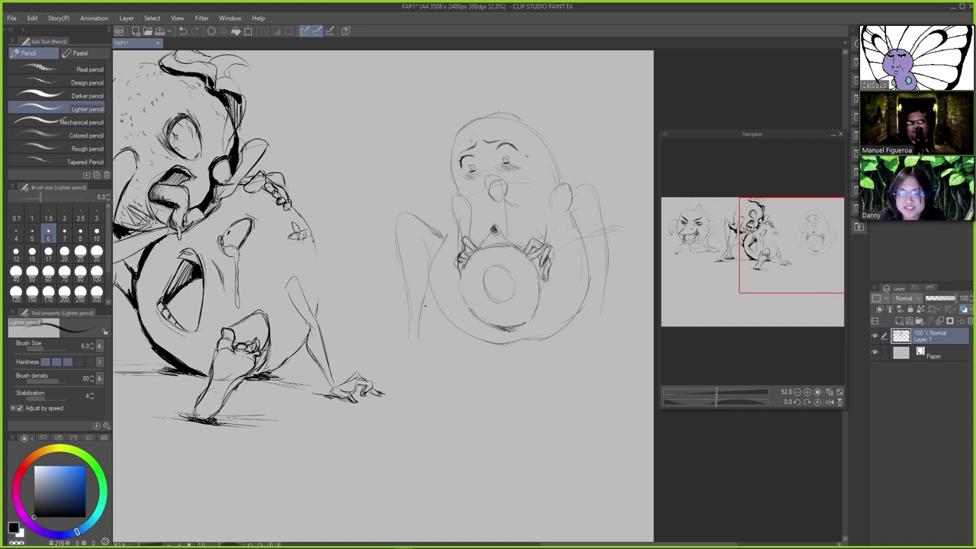
{"action": "key", "text": "ctrl+z"}
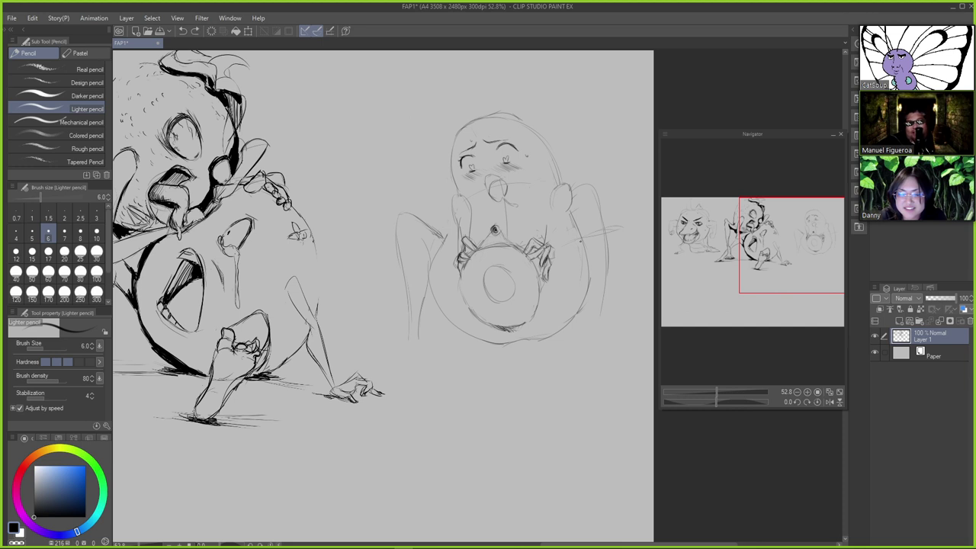
{"action": "mouse_move", "coordinate": [552, 290]}
{"action": "left_mouse_down"}
{"action": "mouse_move", "coordinate": [566, 321]}
{"action": "mouse_move", "coordinate": [543, 310]}
{"action": "mouse_move", "coordinate": [565, 330]}
{"action": "left_mouse_up"}
{"action": "key", "text": "ctrl+z"}
{"action": "key", "text": "ctrl+z"}
{"action": "key", "text": "ctrl+z"}
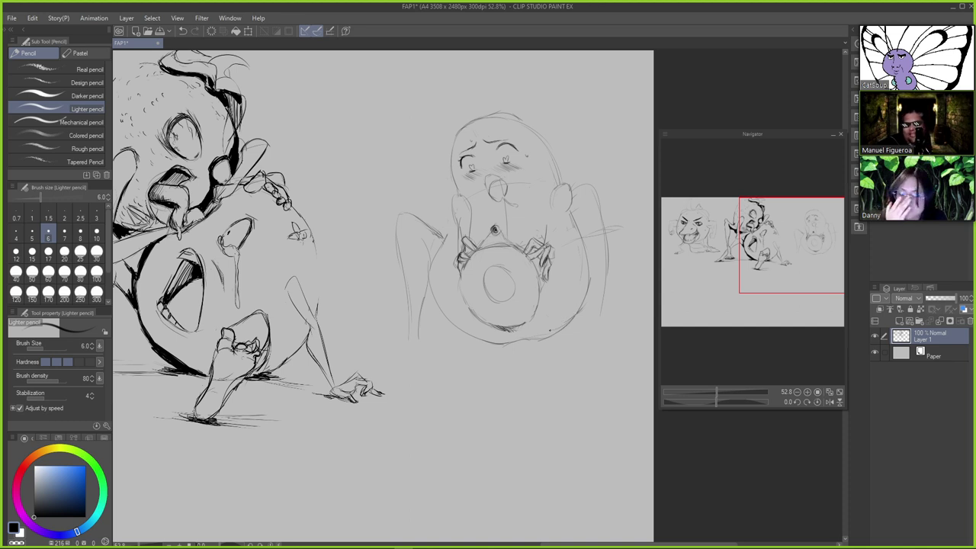
{"action": "key", "text": "ctrl+z"}
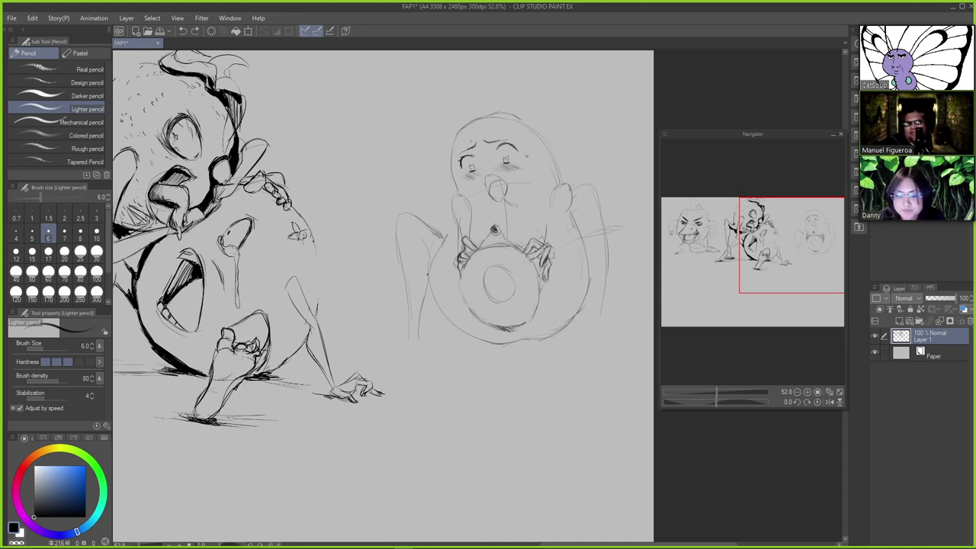
{"action": "left_click_drag", "start_coordinate": [431, 287], "coordinate": [450, 319]}
{"action": "key", "text": "ctrl+z"}
Extend the bent leg's upper thigh line toward the hand and erase the body outline where it overlaps the thigh
{"action": "key", "text": "p"}
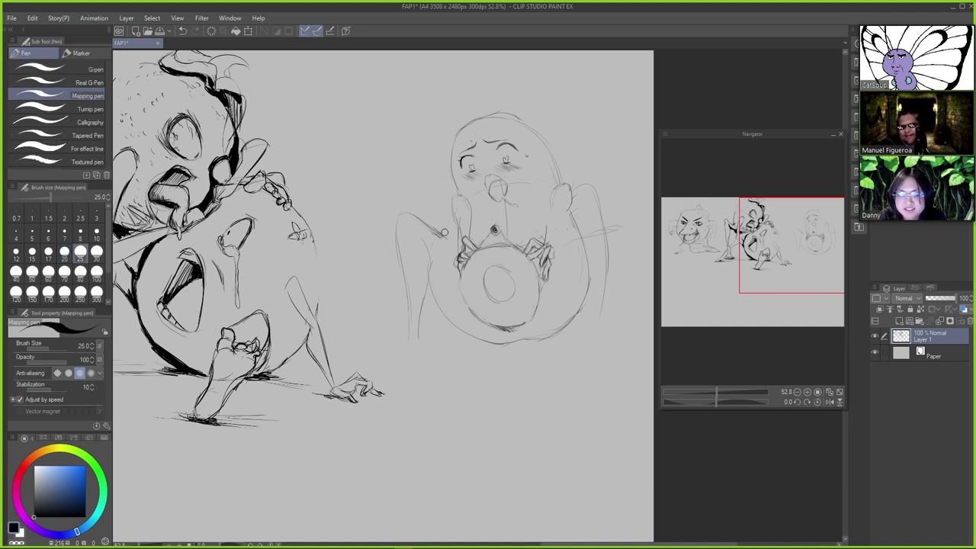
{"action": "key", "text": "p"}
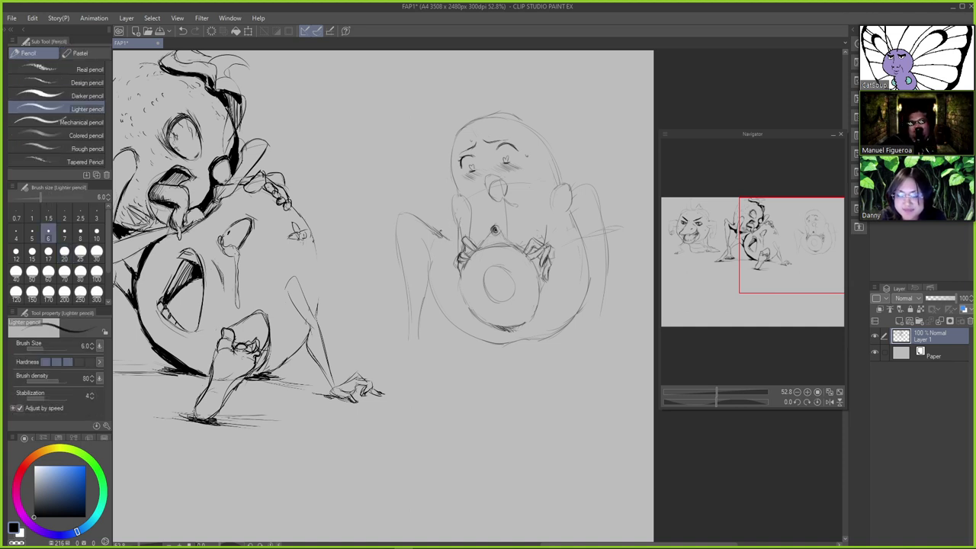
{"action": "key", "text": "ctrl+z"}
{"action": "left_click_drag", "start_coordinate": [430, 226], "coordinate": [448, 239]}
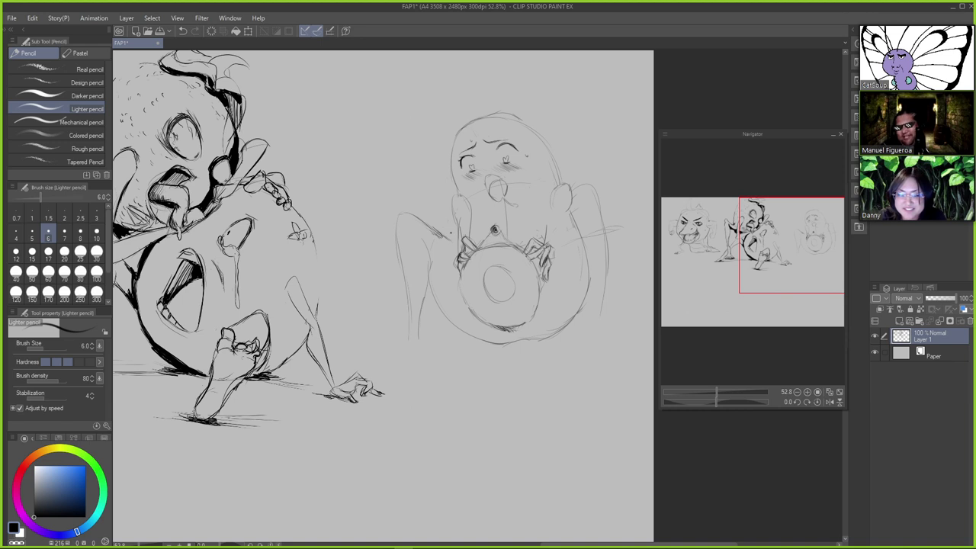
{"action": "key", "text": "e"}
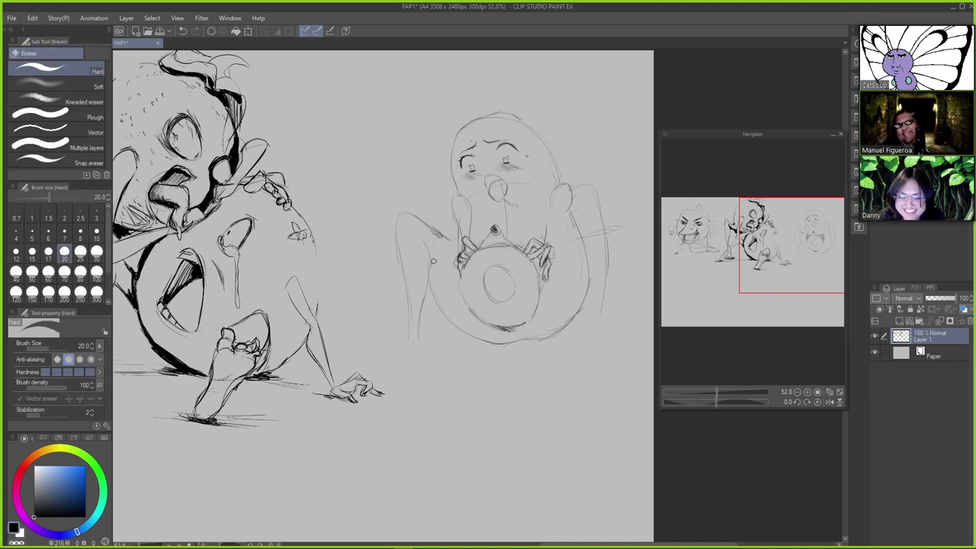
{"action": "key", "text": "p"}
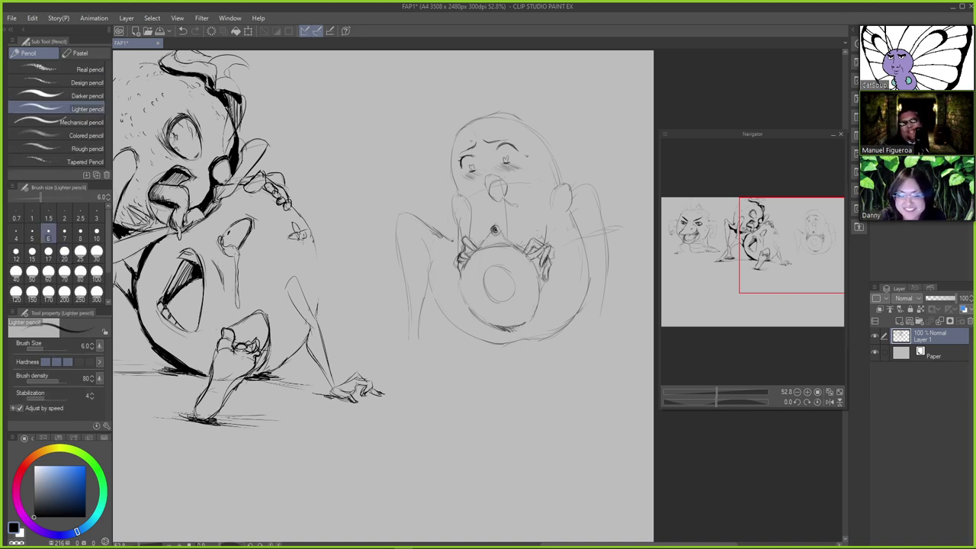
Rework the round body's lower side outline next to the bent leg with the Lighter pencil
{"action": "key", "text": "ctrl+z"}
{"action": "left_click_drag", "start_coordinate": [434, 278], "coordinate": [448, 318]}
{"action": "key", "text": "ctrl+z"}
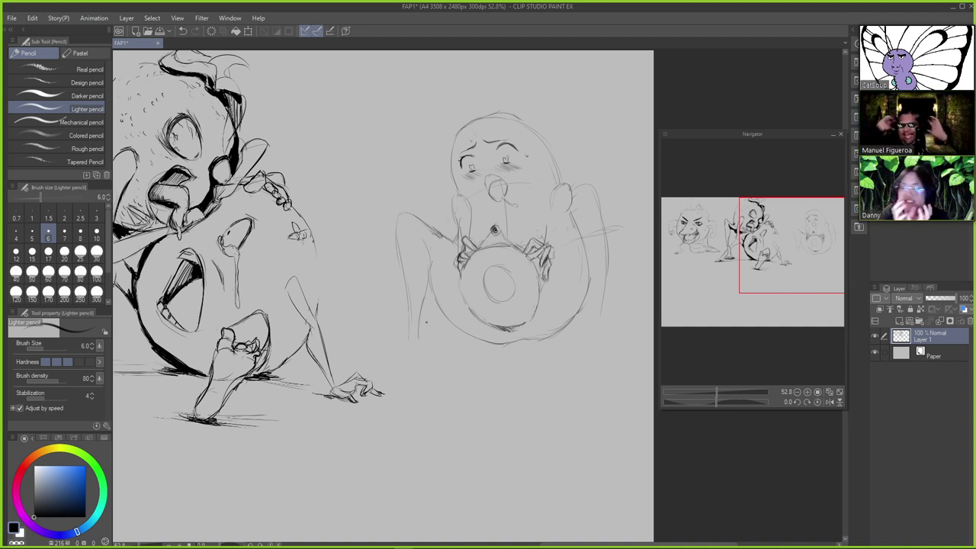
Erase the loose end of the outer calf line and sketch the lower leg down toward the ankle, undoing stray strokes
{"action": "key", "text": "e"}
{"action": "key", "text": "p"}
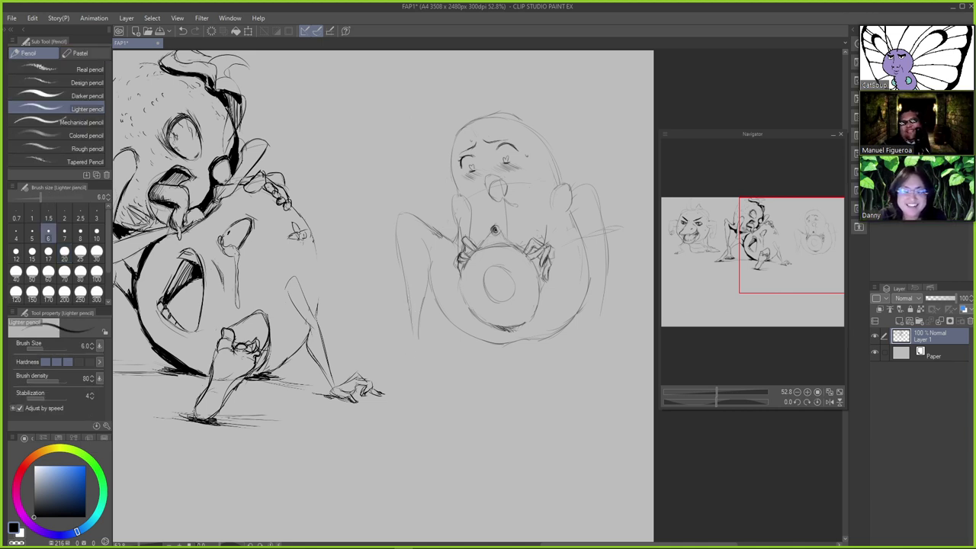
{"action": "key", "text": "ctrl+z"}
{"action": "left_click_drag", "start_coordinate": [409, 299], "coordinate": [411, 319]}
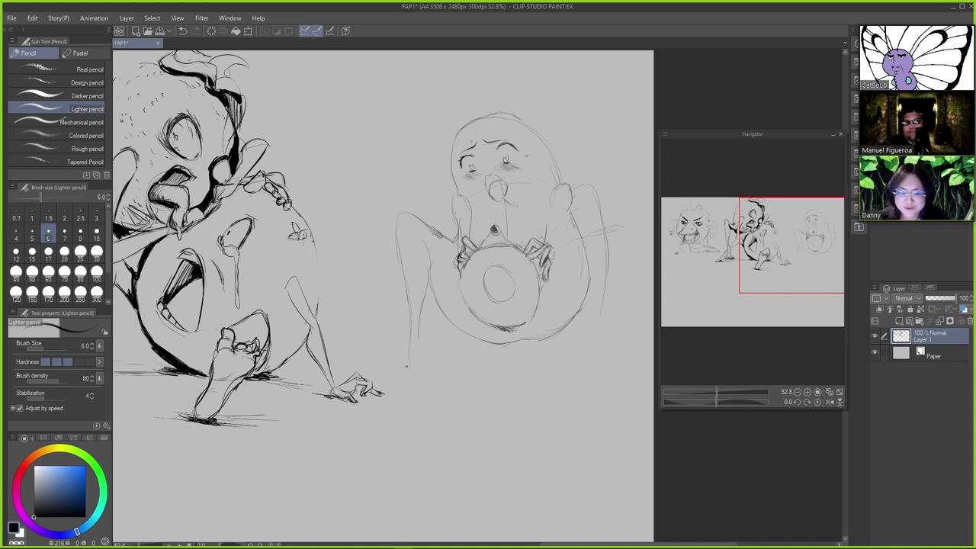
{"action": "left_click_drag", "start_coordinate": [406, 366], "coordinate": [410, 386]}
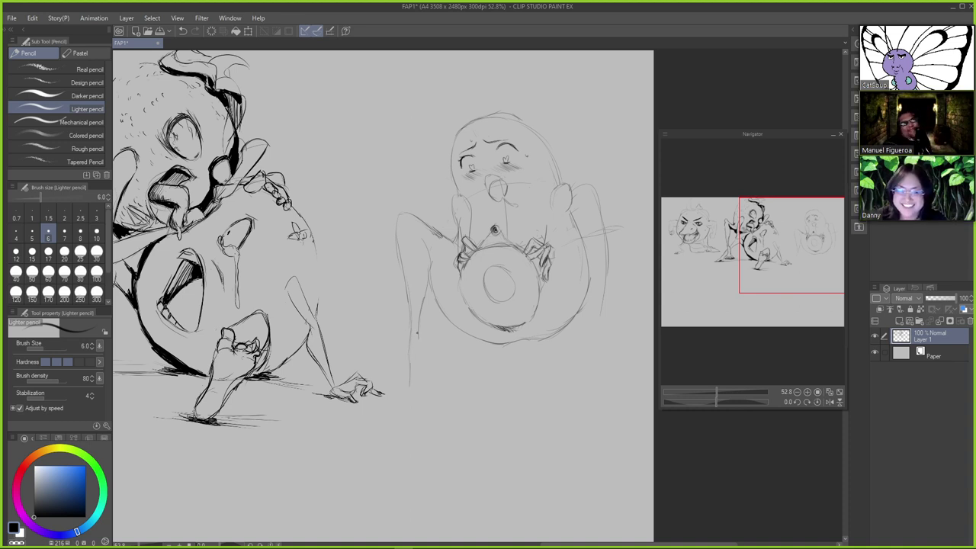
{"action": "key", "text": "ctrl+z"}
{"action": "mouse_move", "coordinate": [425, 339]}
{"action": "left_mouse_down"}
{"action": "mouse_move", "coordinate": [425, 402]}
{"action": "mouse_move", "coordinate": [429, 391]}
{"action": "left_mouse_up"}
{"action": "key", "text": "ctrl+z"}
{"action": "key", "text": "ctrl+z"}
{"action": "key", "text": "ctrl+z"}
{"action": "key", "text": "ctrl+z"}
{"action": "key", "text": "ctrl+z"}
{"action": "key", "text": "ctrl+z"}
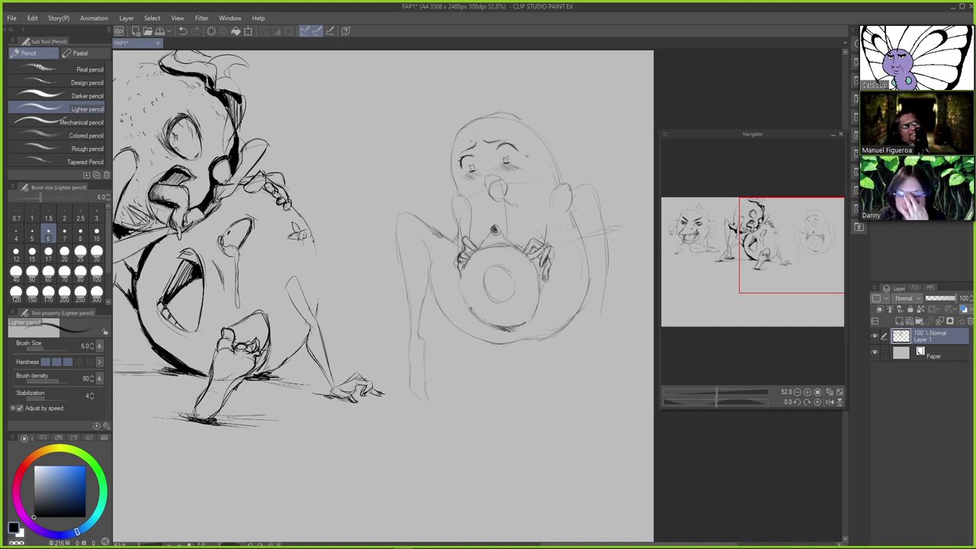
Erase the pencilled iris circle inside the large eyeball between the seated figure's hands
{"action": "key", "text": "e"}
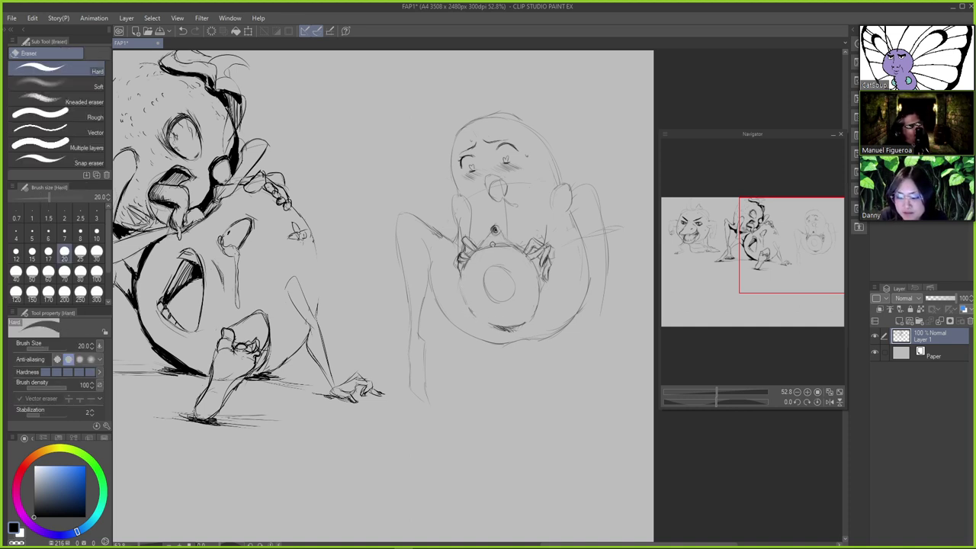
{"action": "key", "text": "p"}
{"action": "key", "text": "e"}
{"action": "mouse_move", "coordinate": [487, 286]}
{"action": "left_mouse_down"}
{"action": "mouse_move", "coordinate": [487, 269]}
{"action": "mouse_move", "coordinate": [508, 273]}
{"action": "mouse_move", "coordinate": [517, 289]}
{"action": "mouse_move", "coordinate": [491, 296]}
{"action": "mouse_move", "coordinate": [505, 298]}
{"action": "left_mouse_up"}
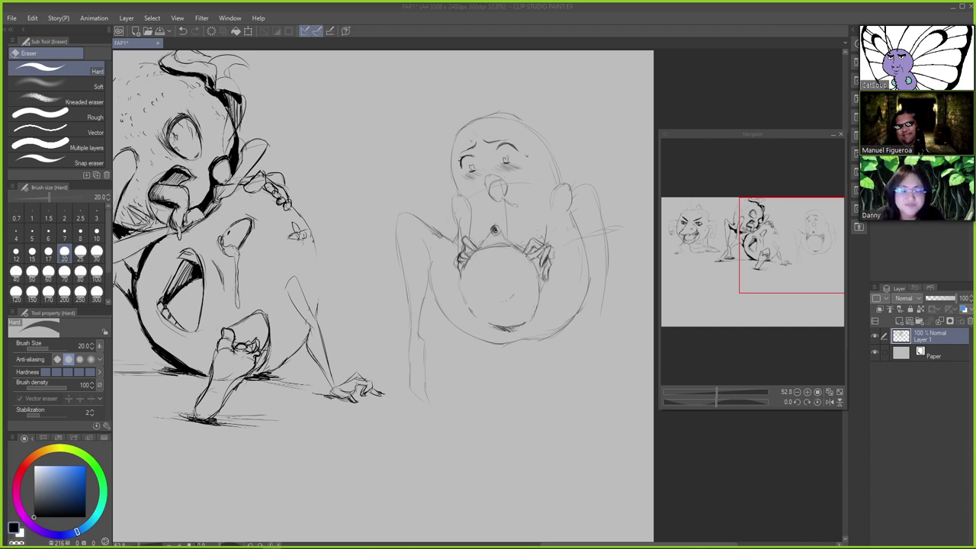
{"action": "left_click", "coordinate": [681, 17]}
Ink a solid black pupil with a small highlight in the large eyeball, and add short radial iris lines with the Mapping pen at size 10
{"action": "key", "text": "p"}
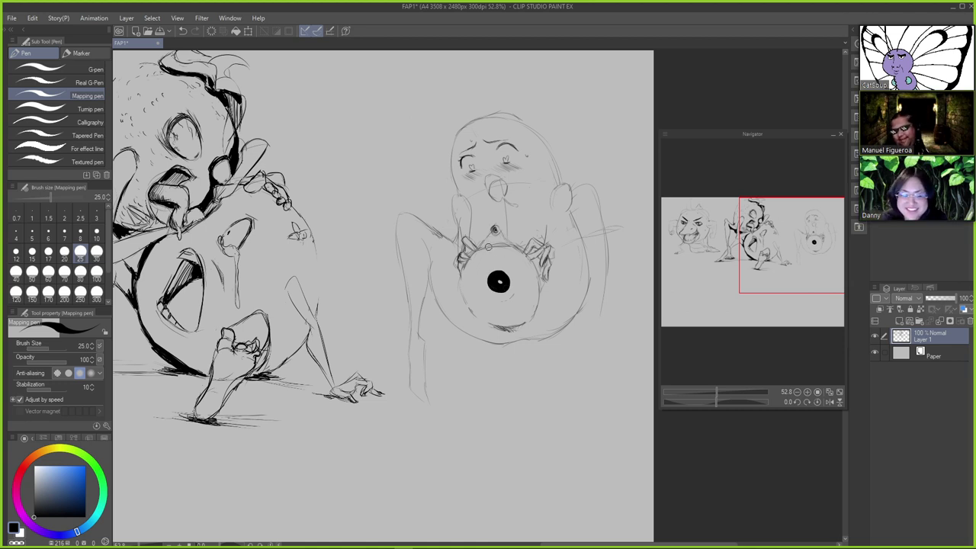
{"action": "key", "text": "bracketleft"}
{"action": "key", "text": "bracketleft"}
{"action": "key", "text": "bracketleft"}
{"action": "key", "text": "bracketleft"}
{"action": "key", "text": "bracketleft"}
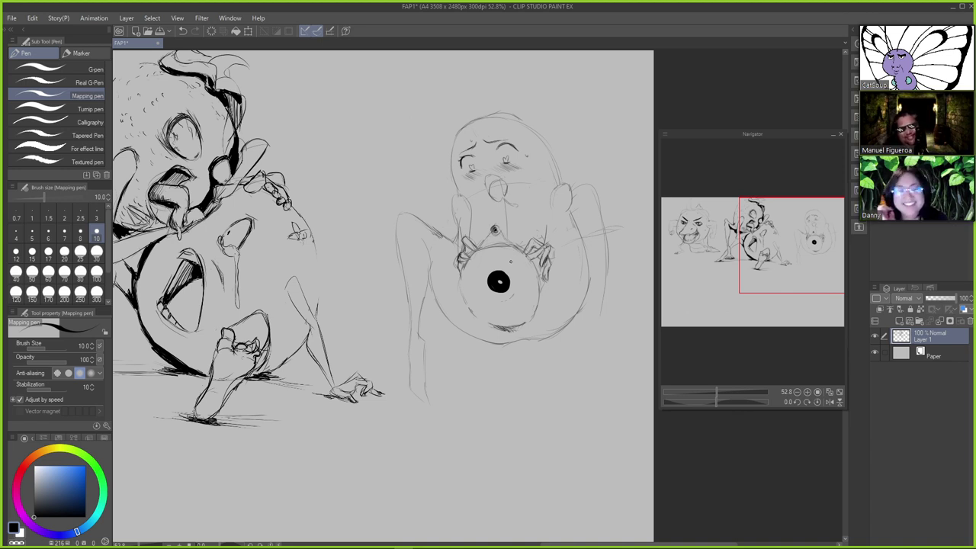
Sketch a faint iris ring with radial lines around the black pupil using the Lighter pencil, undoing stray strokes
{"action": "key", "text": "p"}
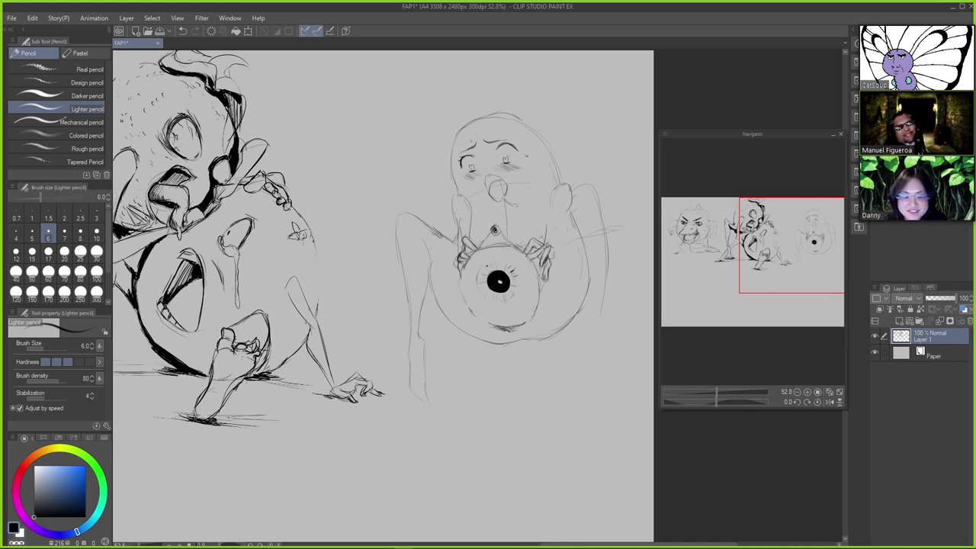
{"action": "key", "text": "ctrl+z"}
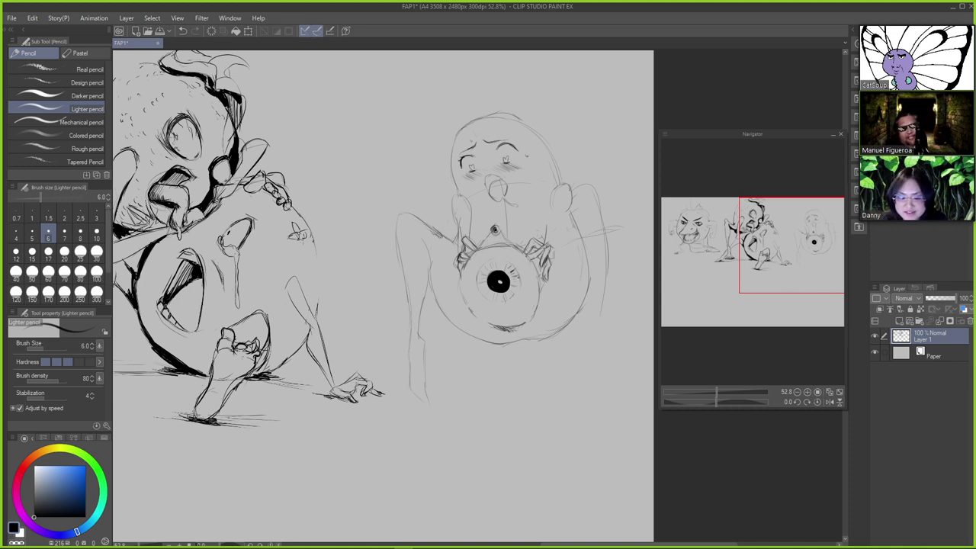
{"action": "key", "text": "ctrl+z"}
{"action": "left_click_drag", "start_coordinate": [515, 289], "coordinate": [522, 295]}
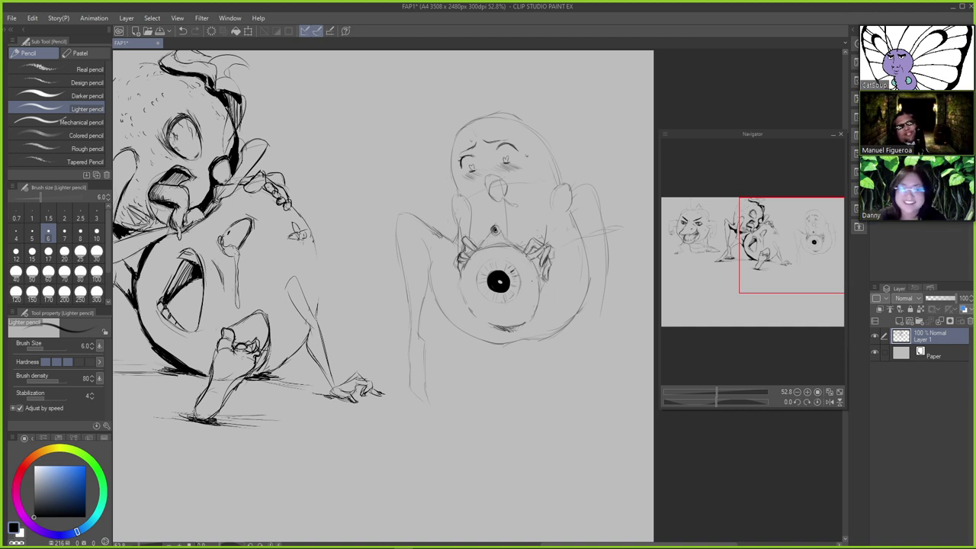
Ink the iris's outer ring with the Mapping pen, undoing stray curves and erasing excess line at its upper edge
{"action": "key", "text": "p"}
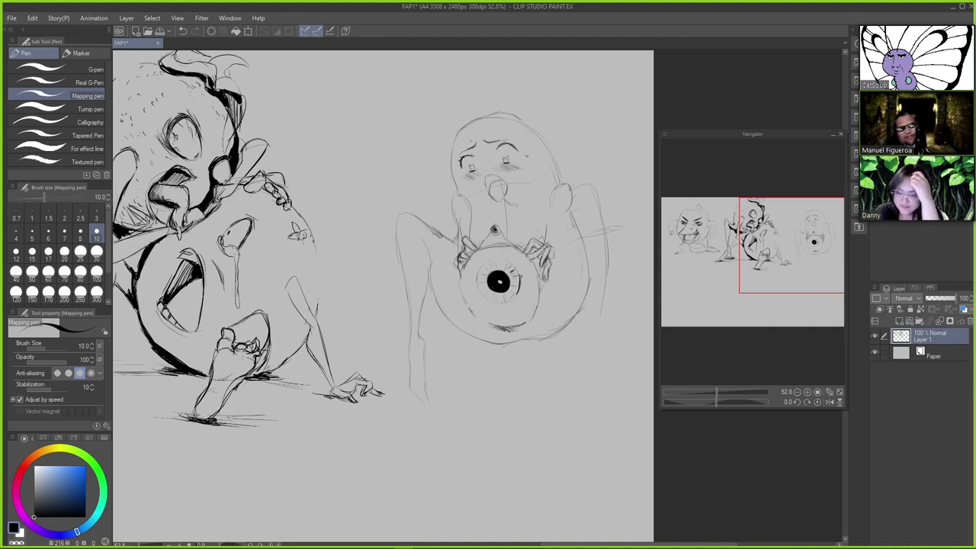
{"action": "mouse_move", "coordinate": [519, 290]}
{"action": "left_mouse_down"}
{"action": "mouse_move", "coordinate": [510, 299]}
{"action": "mouse_move", "coordinate": [482, 295]}
{"action": "left_mouse_up"}
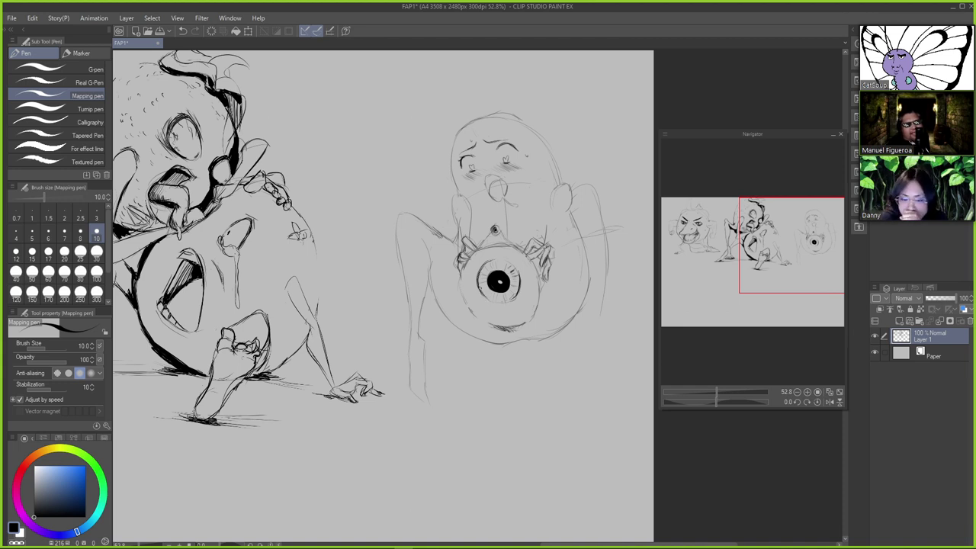
{"action": "key", "text": "ctrl+z"}
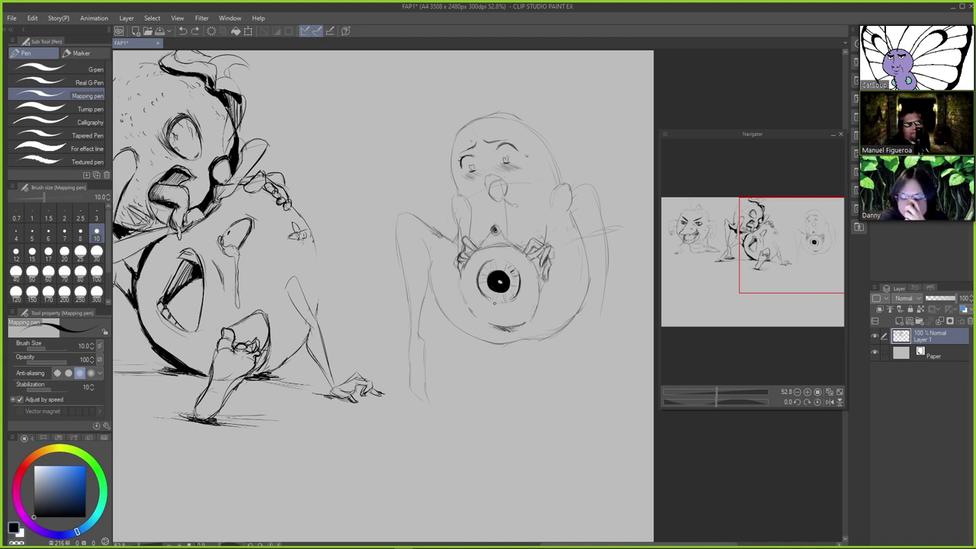
{"action": "left_click_drag", "start_coordinate": [479, 289], "coordinate": [498, 303]}
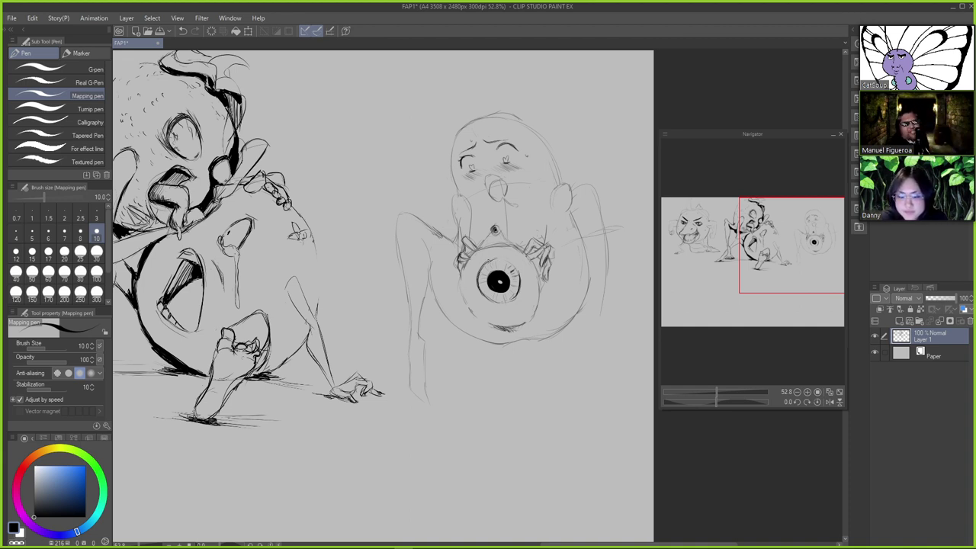
{"action": "key", "text": "ctrl+z"}
{"action": "key", "text": "e"}
{"action": "left_click_drag", "start_coordinate": [492, 257], "coordinate": [499, 260]}
{"action": "key", "text": "p"}
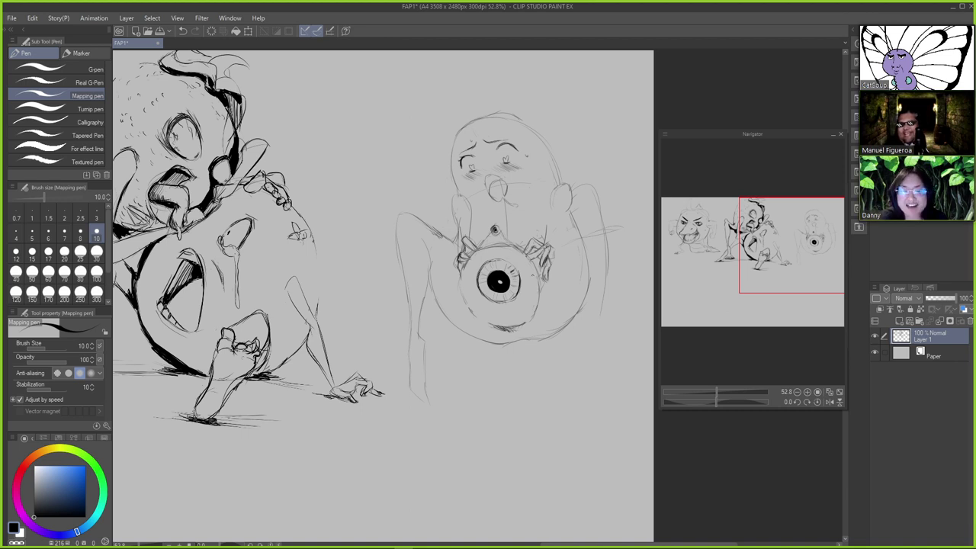
Try the Blend tool at brush size 20 on the lower edge of the iris
{"action": "key", "text": "j"}
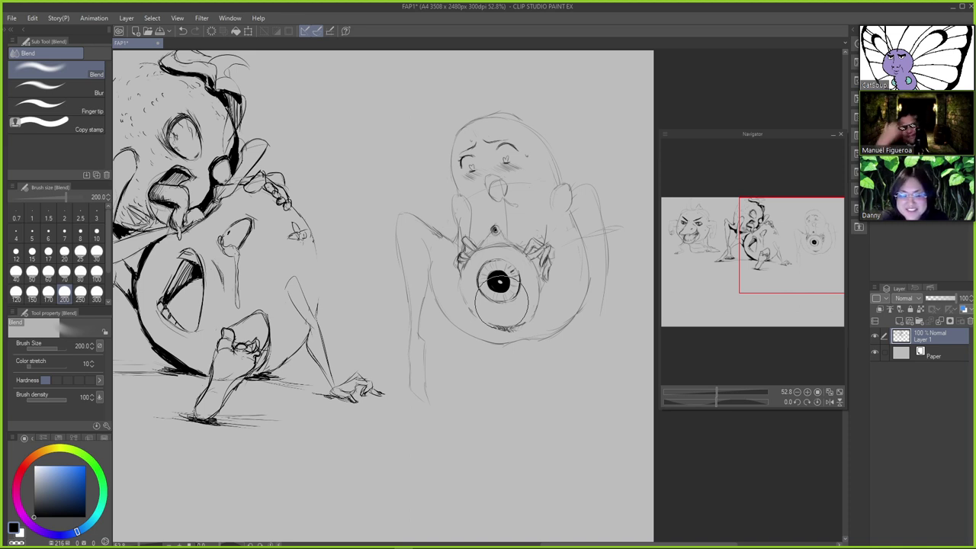
{"action": "key", "text": "bracketleft"}
{"action": "key", "text": "bracketleft"}
{"action": "key", "text": "bracketleft"}
{"action": "key", "text": "bracketleft"}
{"action": "key", "text": "bracketleft"}
{"action": "key", "text": "bracketleft"}
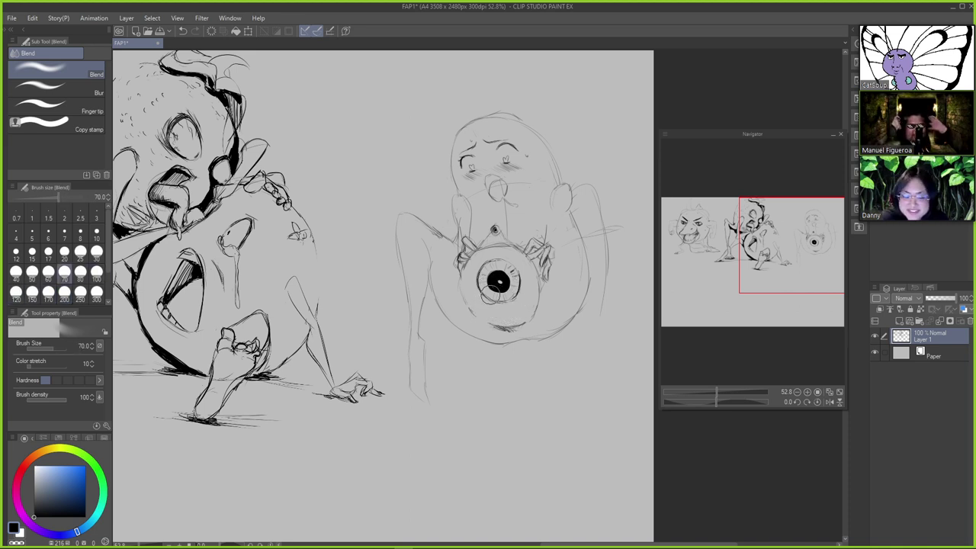
{"action": "key", "text": "bracketleft"}
{"action": "key", "text": "bracketleft"}
{"action": "key", "text": "bracketleft"}
{"action": "key", "text": "bracketleft"}
{"action": "key", "text": "bracketleft"}
{"action": "key", "text": "bracketleft"}
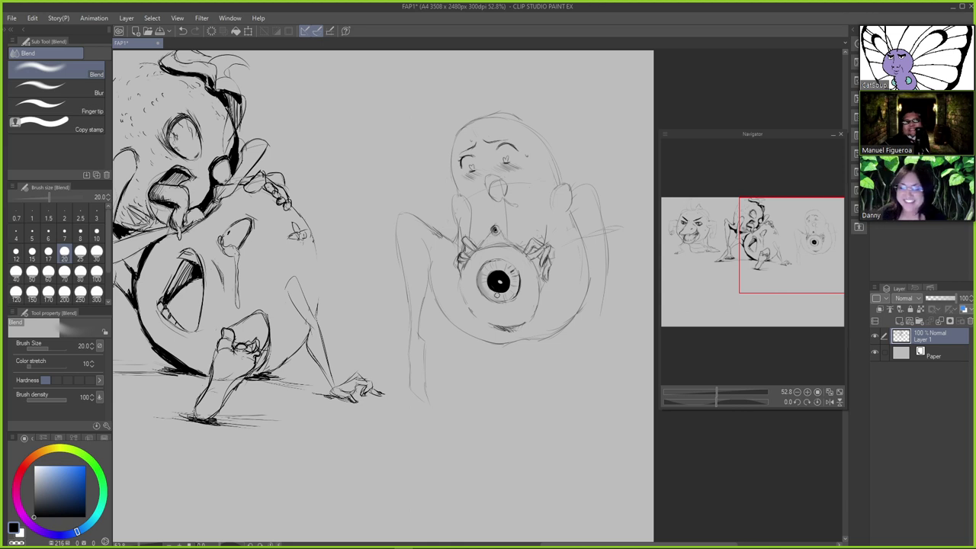
Soften the iris ring and its radial lines with the Blur tool at brush size 20
{"action": "key", "text": "comma"}
{"action": "key", "text": "comma"}
{"action": "key", "text": "comma"}
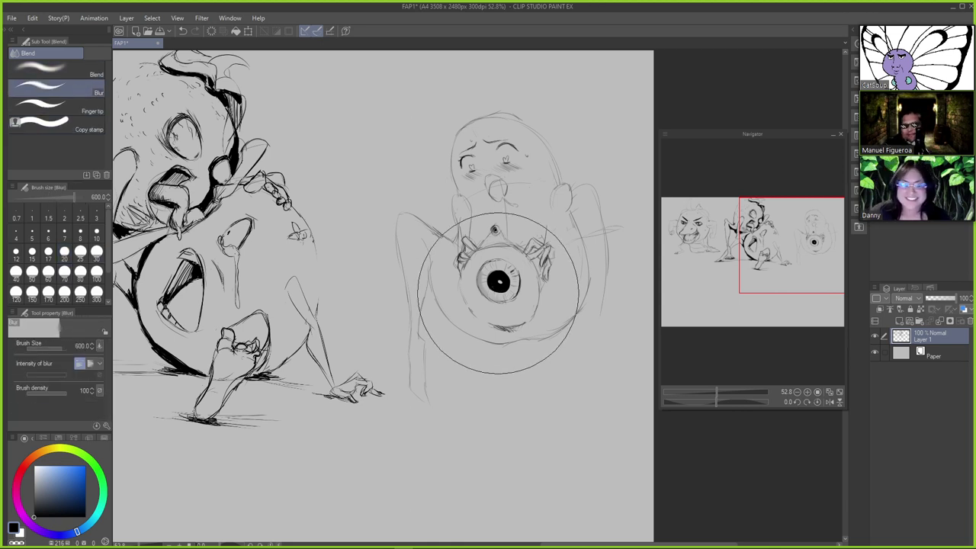
{"action": "key", "text": "bracketleft"}
{"action": "key", "text": "bracketleft"}
{"action": "key", "text": "bracketleft"}
{"action": "key", "text": "bracketleft"}
{"action": "key", "text": "bracketleft"}
{"action": "key", "text": "bracketleft"}
{"action": "key", "text": "bracketleft"}
{"action": "key", "text": "bracketleft"}
{"action": "key", "text": "bracketleft"}
{"action": "key", "text": "bracketleft"}
{"action": "key", "text": "bracketleft"}
{"action": "key", "text": "bracketleft"}
{"action": "key", "text": "bracketleft"}
{"action": "key", "text": "bracketleft"}
{"action": "key", "text": "bracketleft"}
{"action": "key", "text": "bracketleft"}
{"action": "key", "text": "bracketleft"}
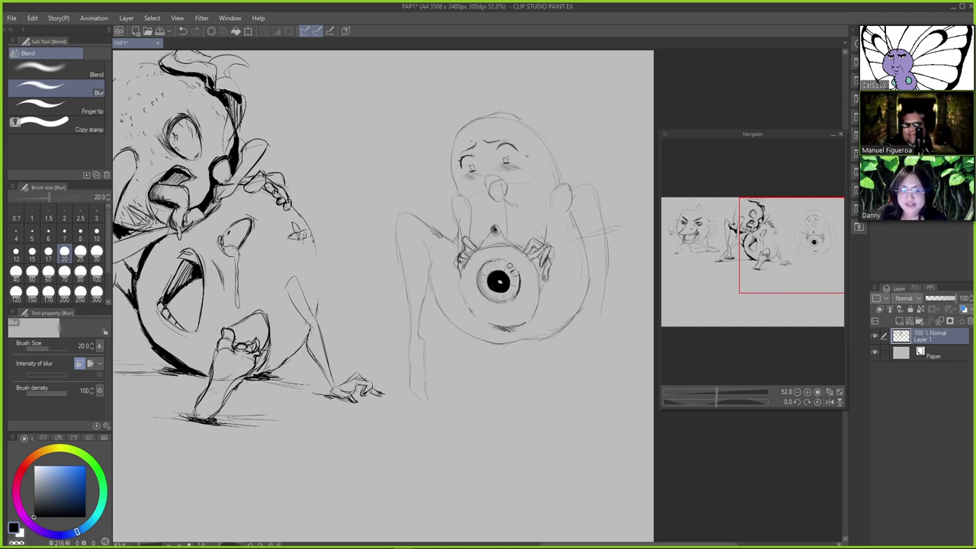
Shade the iris with the Lighter pencil and lighten parts of it with the Soft eraser at size 25
{"action": "key", "text": "p"}
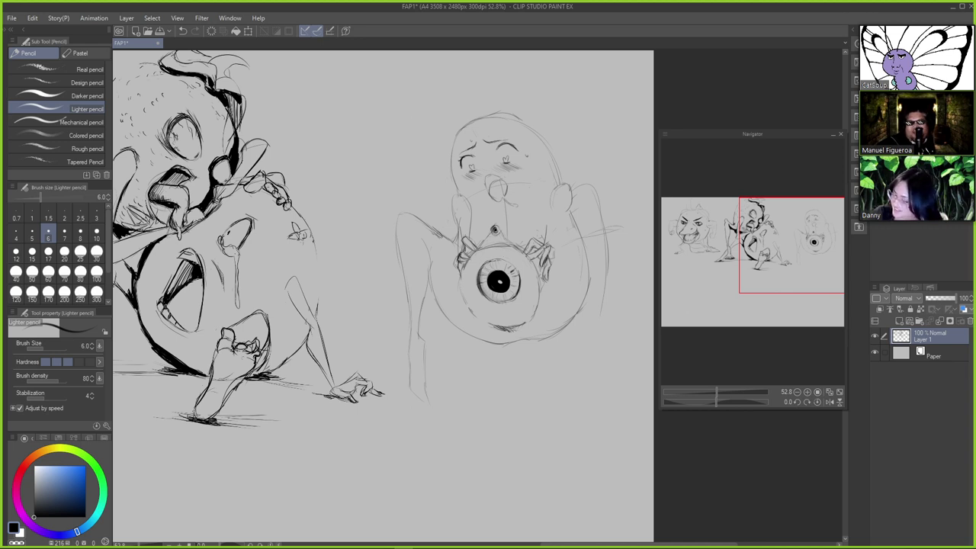
{"action": "key", "text": "e"}
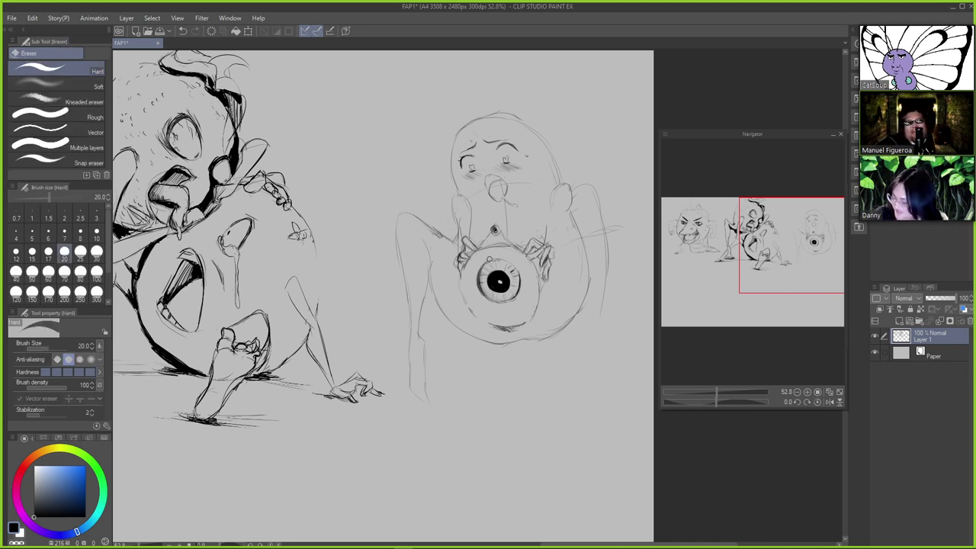
{"action": "key", "text": "e"}
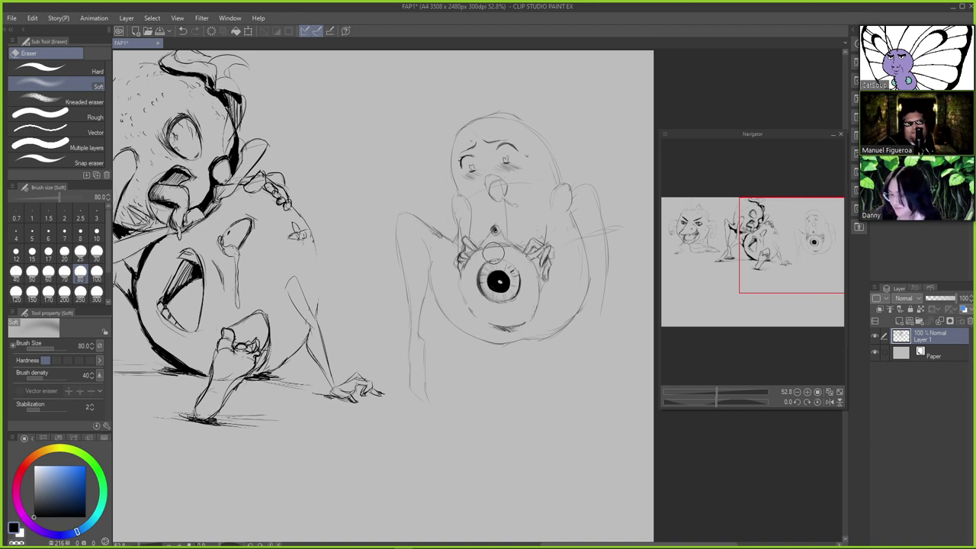
{"action": "key", "text": "bracketleft"}
{"action": "key", "text": "bracketleft"}
{"action": "key", "text": "bracketleft"}
{"action": "key", "text": "bracketleft"}
{"action": "key", "text": "bracketleft"}
{"action": "key", "text": "bracketleft"}
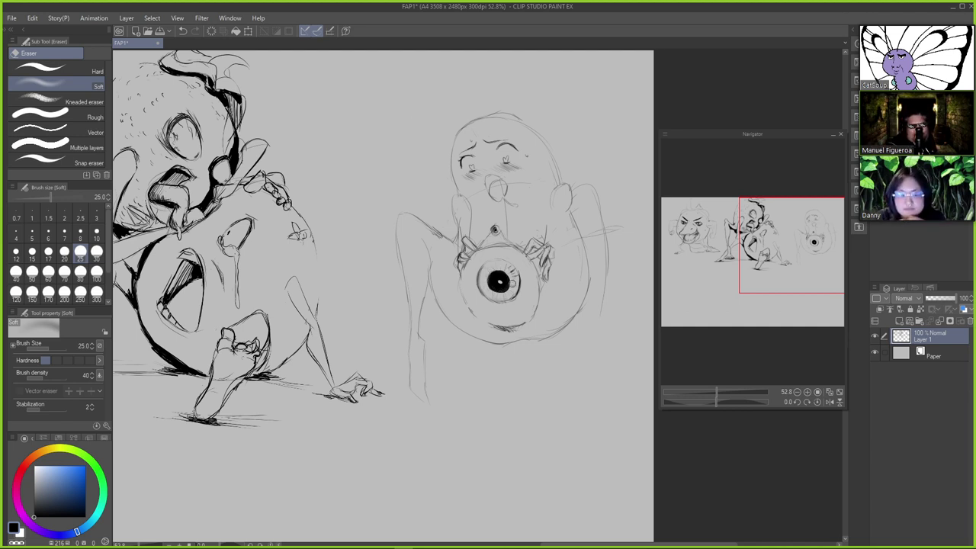
Ink darker lines in the upper part of the iris with the Mapping pen, fading them with the Soft eraser
{"action": "key", "text": "p"}
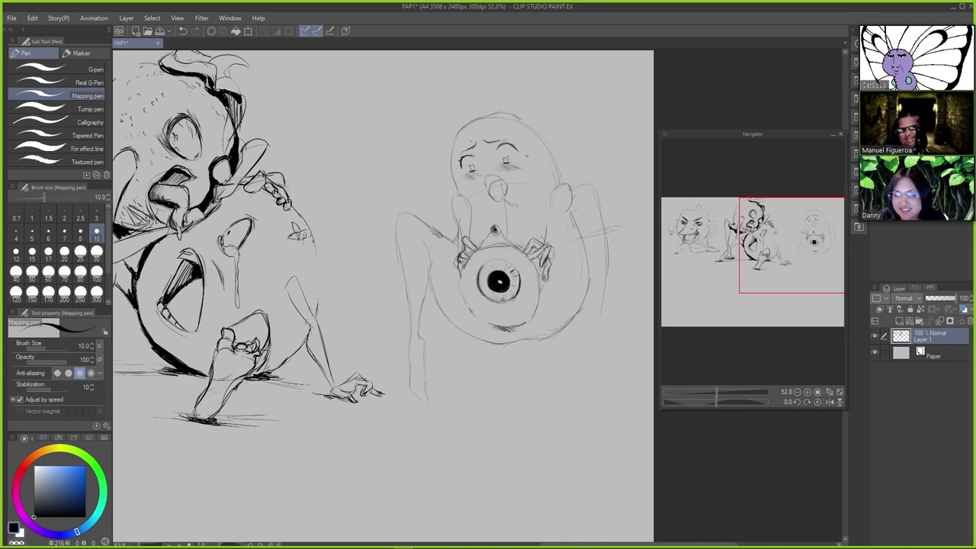
{"action": "key", "text": "e"}
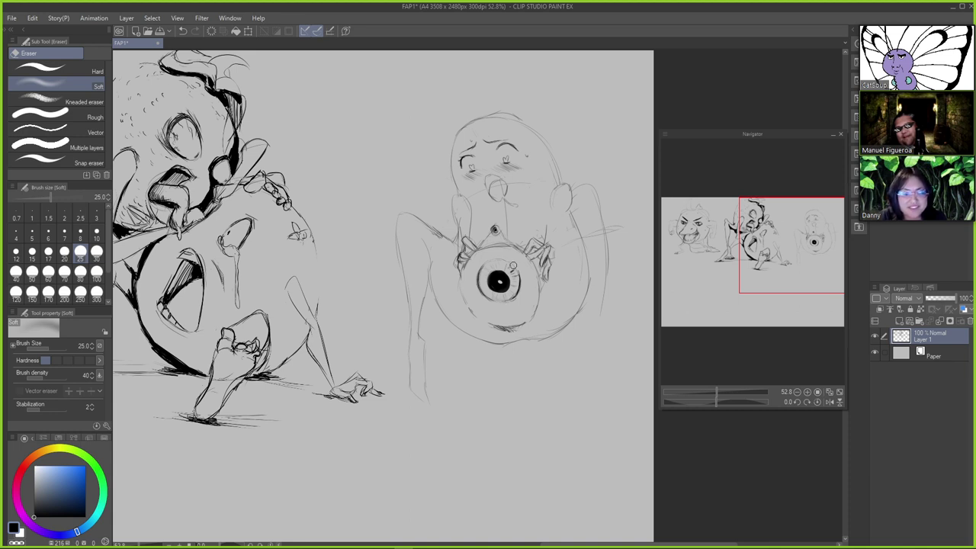
{"action": "key", "text": "p"}
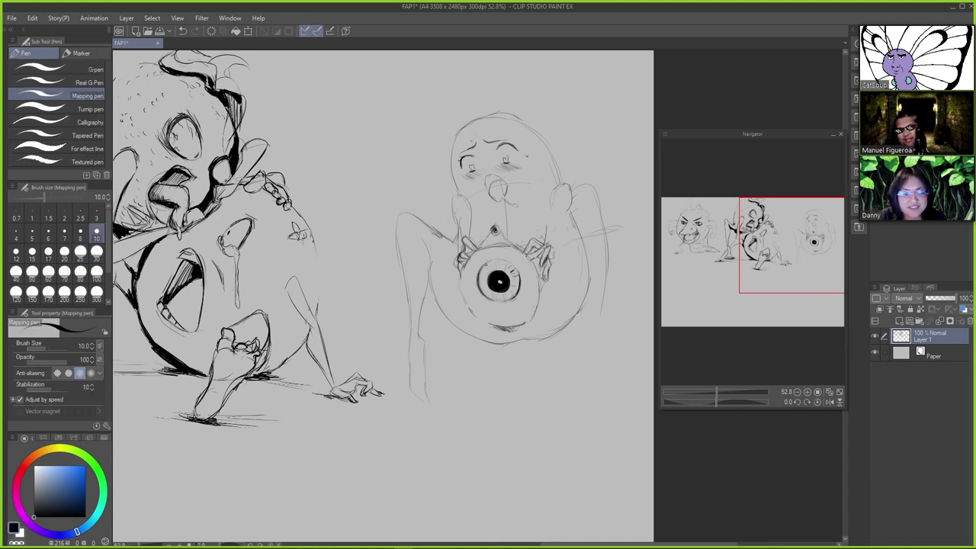
{"action": "left_click_drag", "start_coordinate": [494, 261], "coordinate": [509, 259]}
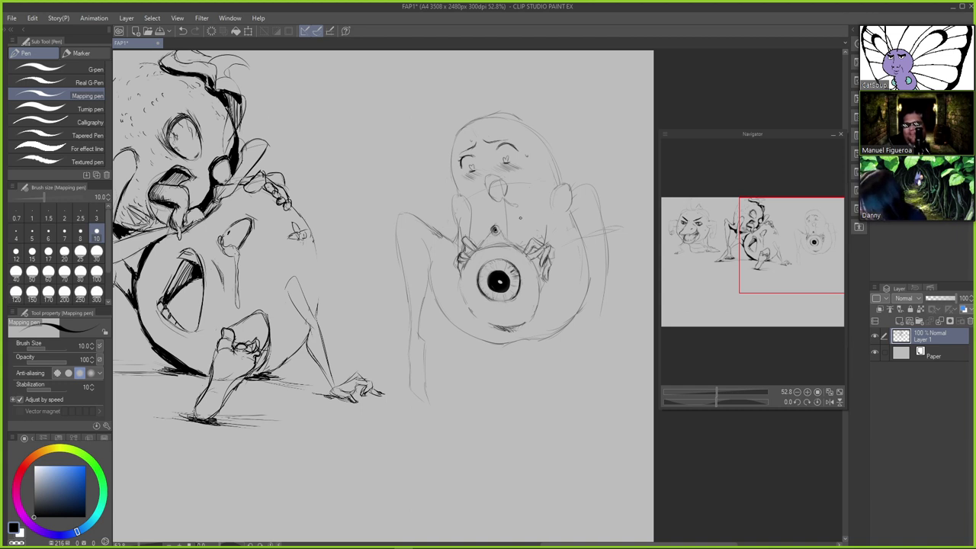
Fade the lower right edge of the iris with the Soft eraser and touch up its outline
{"action": "key", "text": "e"}
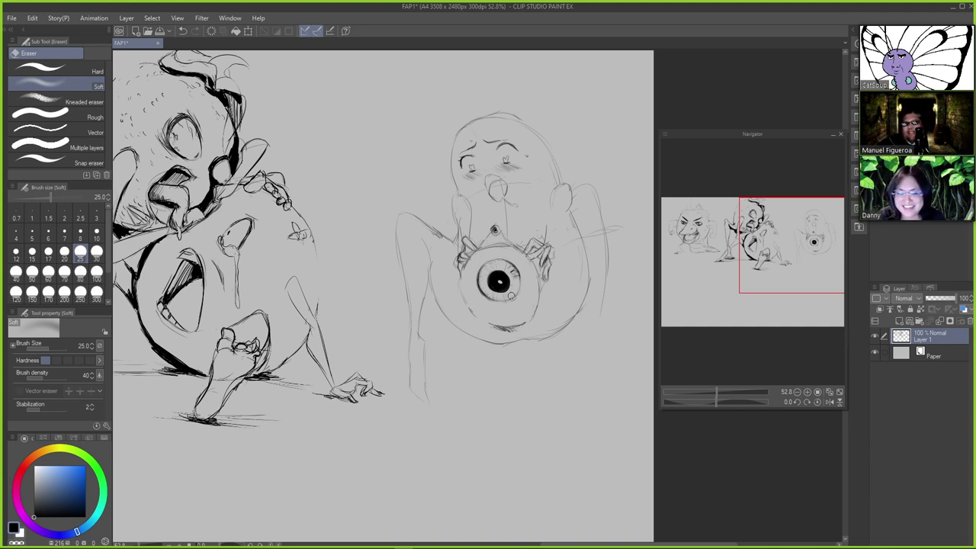
{"action": "key", "text": "p"}
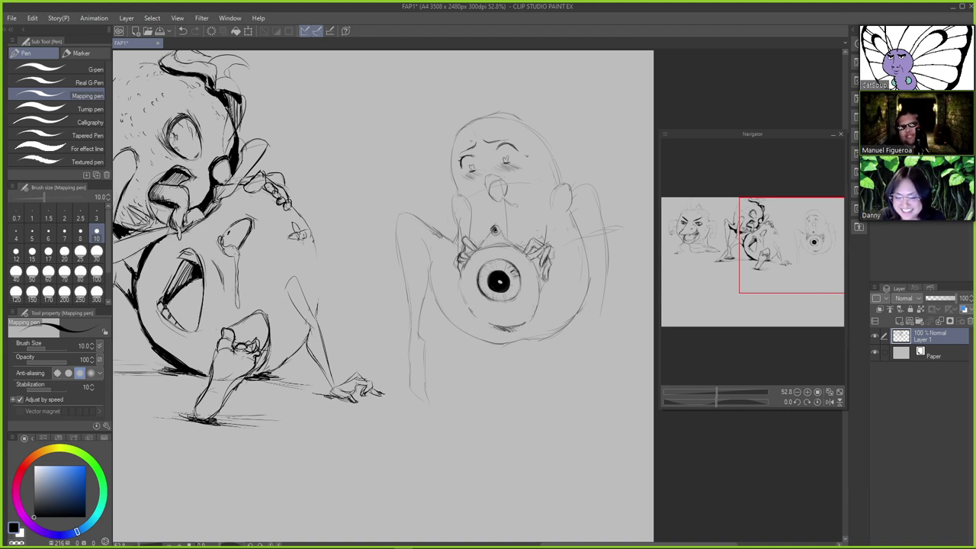
{"action": "key", "text": "e"}
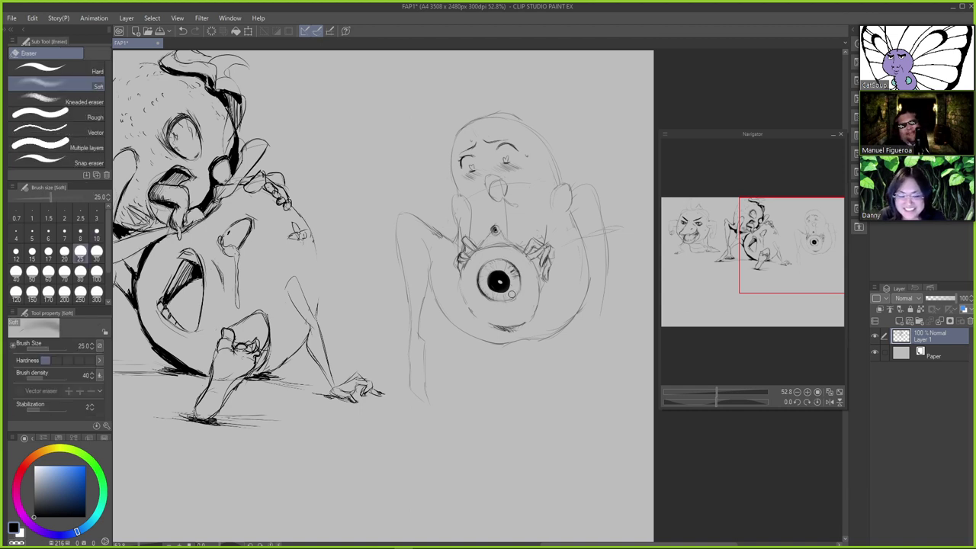
Try Mapping pen strokes along the right side of the iris and undo them
{"action": "key", "text": "p"}
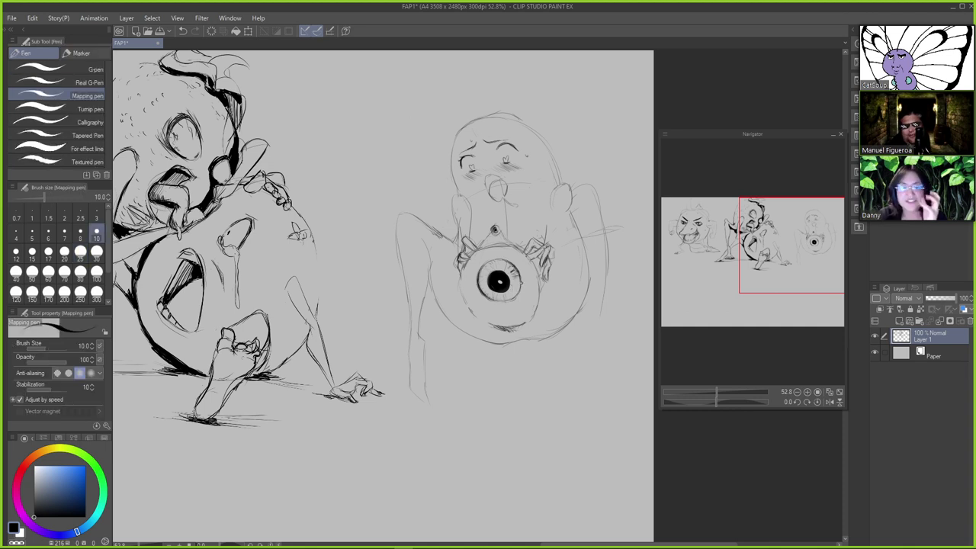
{"action": "key", "text": "ctrl+z"}
{"action": "left_click_drag", "start_coordinate": [518, 272], "coordinate": [521, 289]}
{"action": "key", "text": "ctrl+z"}
{"action": "key", "text": "ctrl+z"}
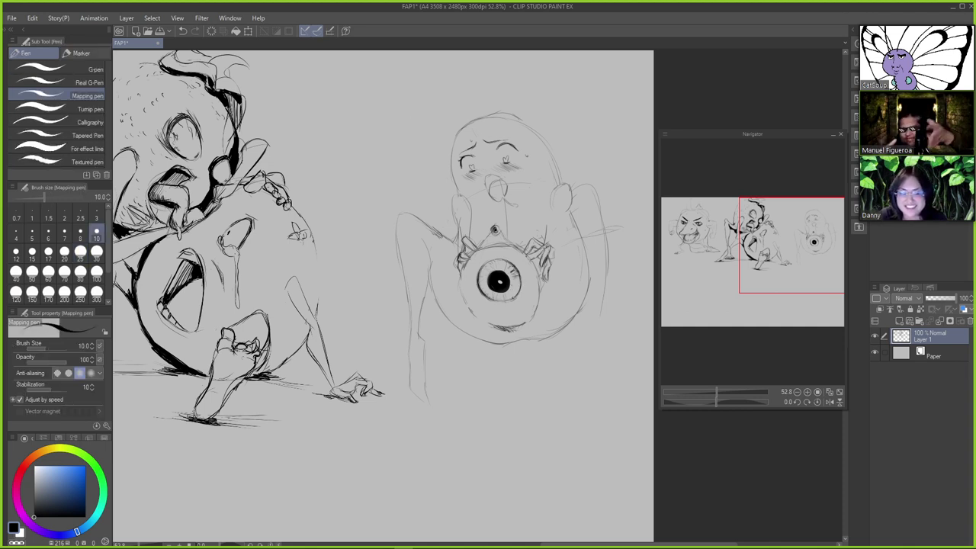
Ink fine radial lines through the iris around the pupil with the Mapping pen, cleaning up with the Soft eraser
{"action": "key", "text": "e"}
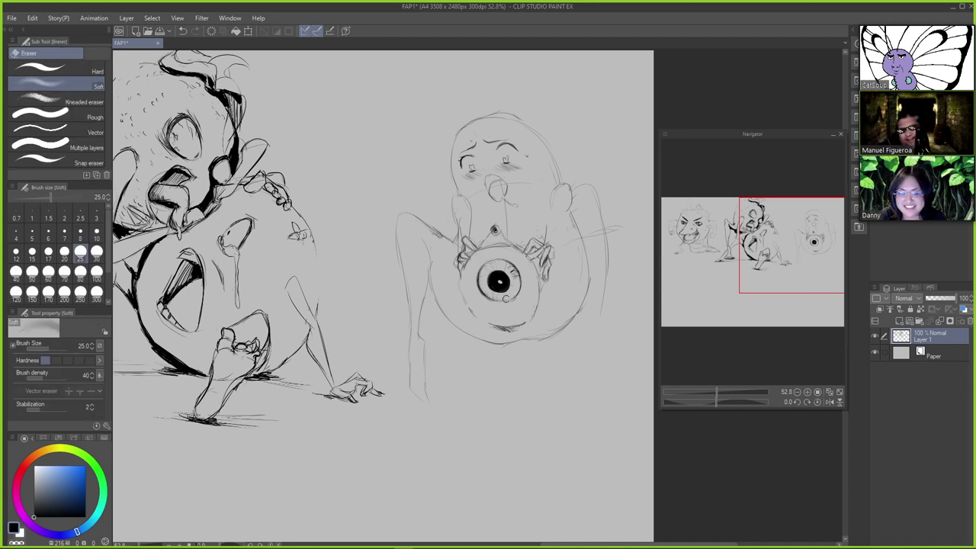
{"action": "key", "text": "p"}
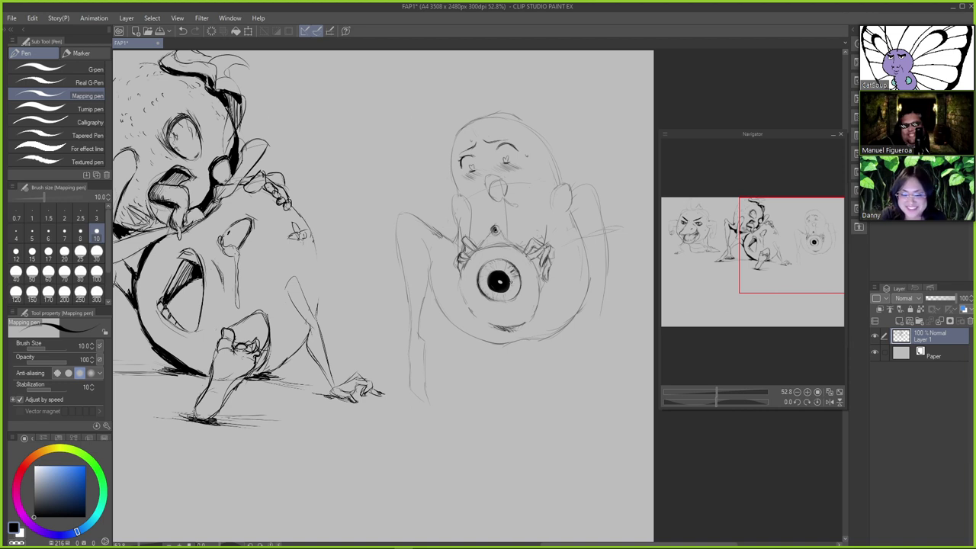
{"action": "left_click_drag", "start_coordinate": [511, 282], "coordinate": [517, 286]}
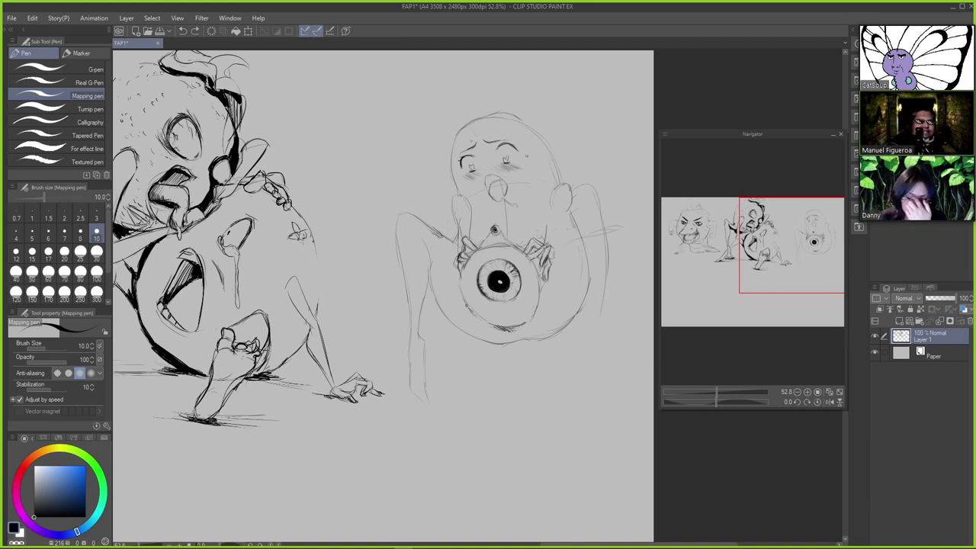
{"action": "key", "text": "e"}
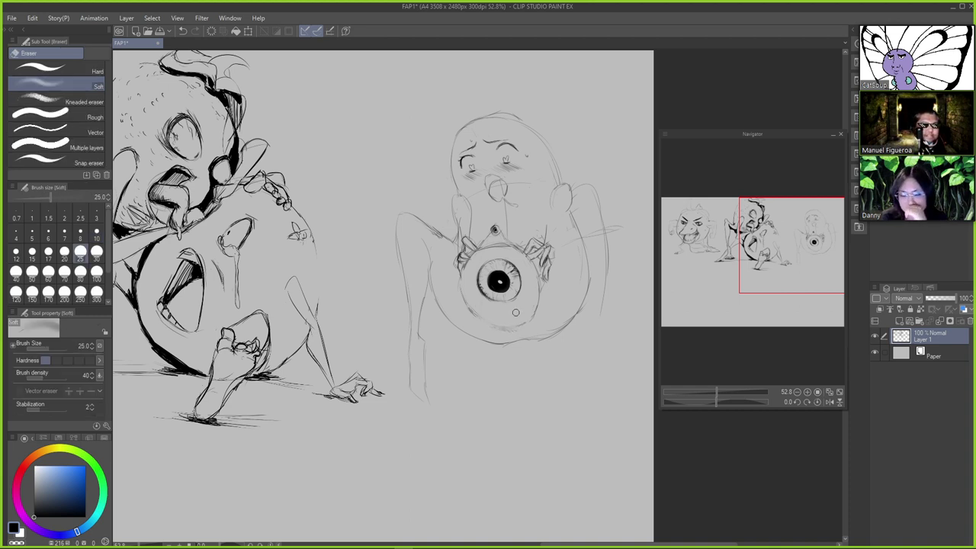
{"action": "key", "text": "p"}
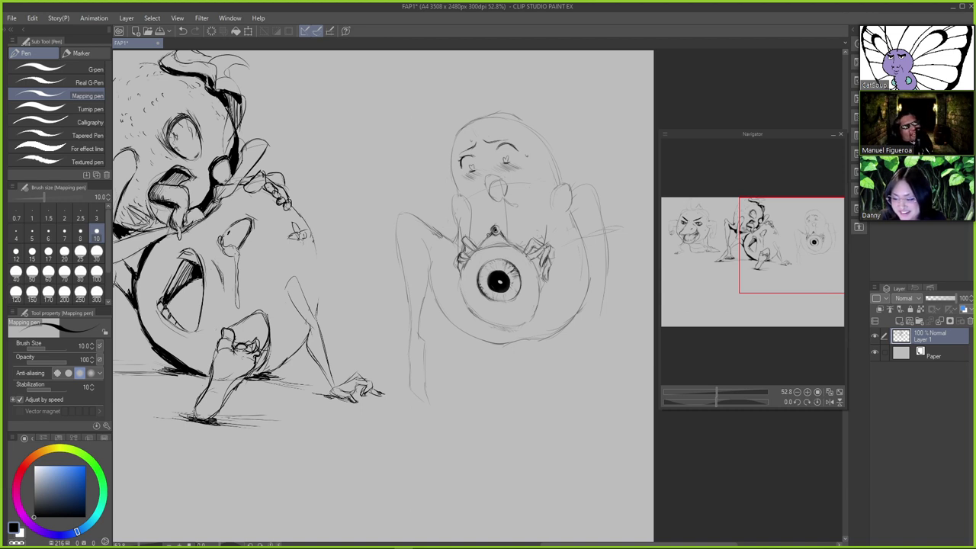
Clean up the fingers and upper rim of the large eyeball, alternating the Hard eraser and the Mapping pen
{"action": "key", "text": "e"}
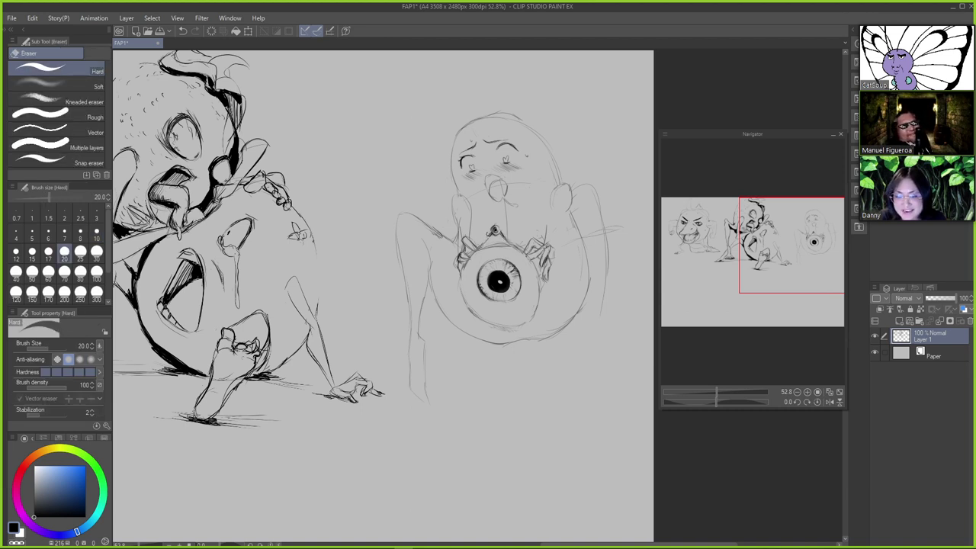
{"action": "key", "text": "p"}
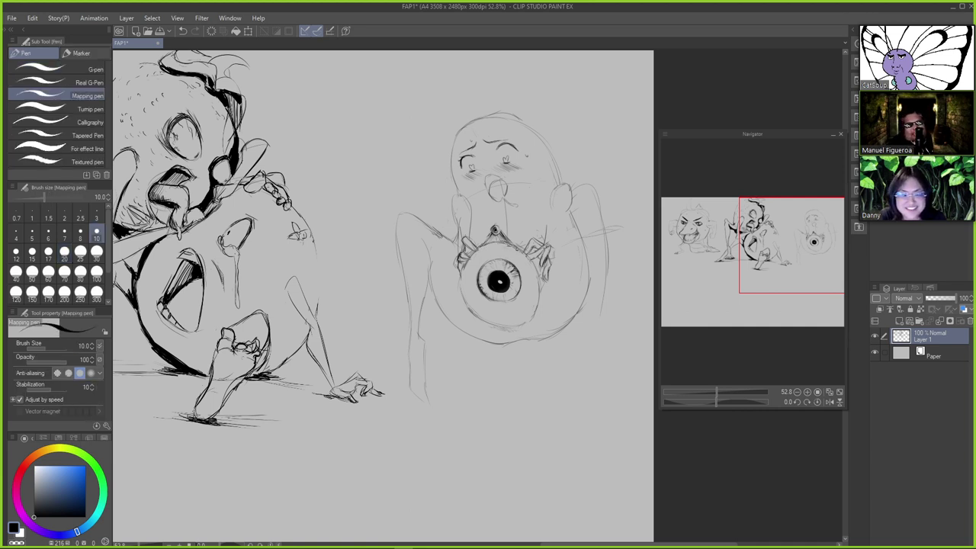
{"action": "key", "text": "e"}
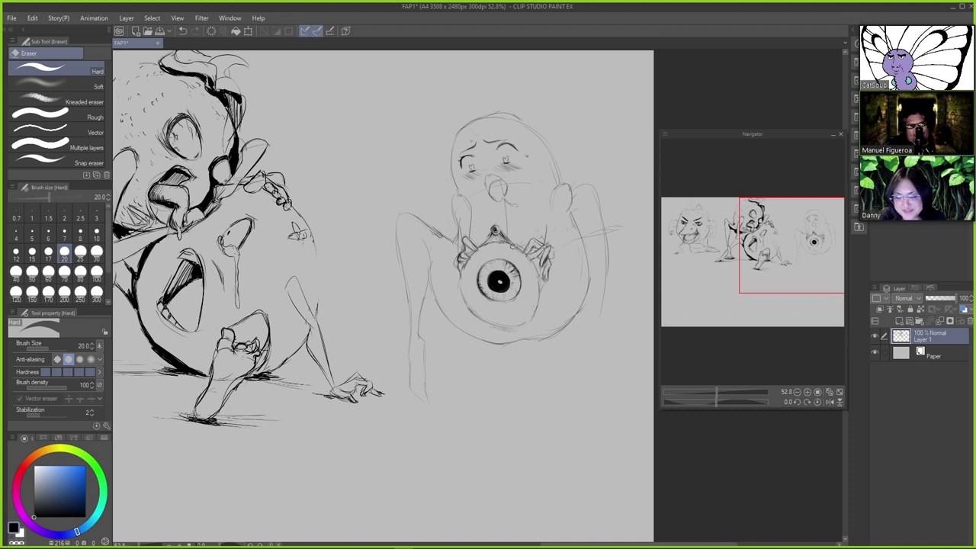
{"action": "key", "text": "p"}
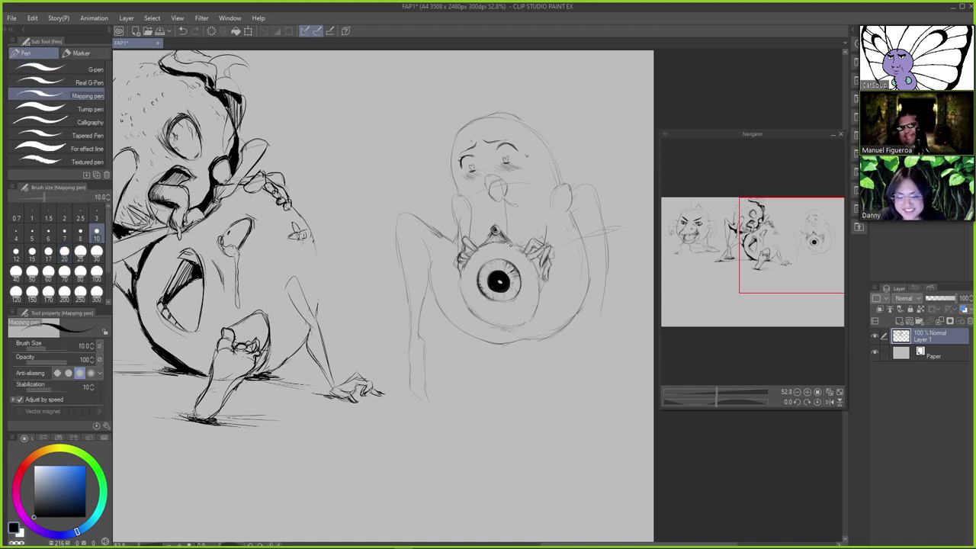
{"action": "key", "text": "e"}
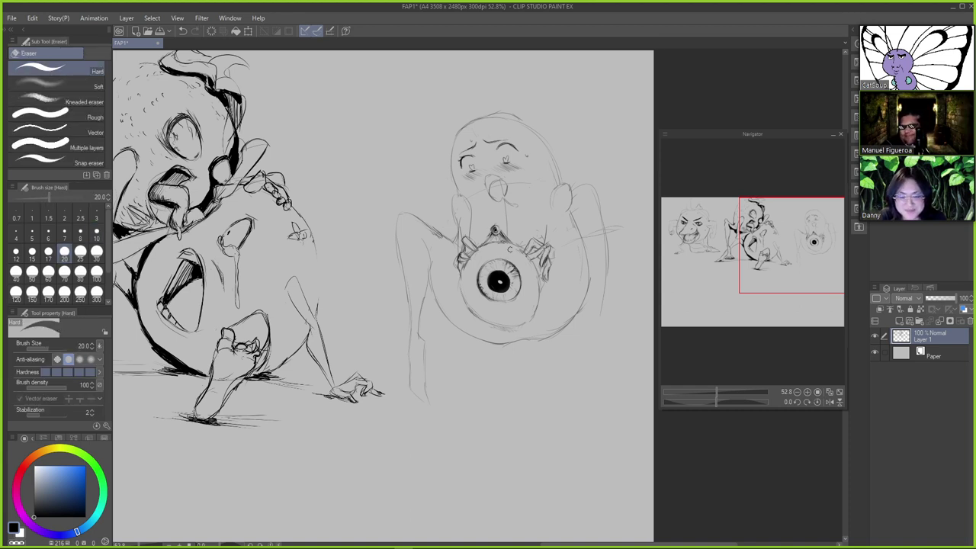
{"action": "key", "text": "p"}
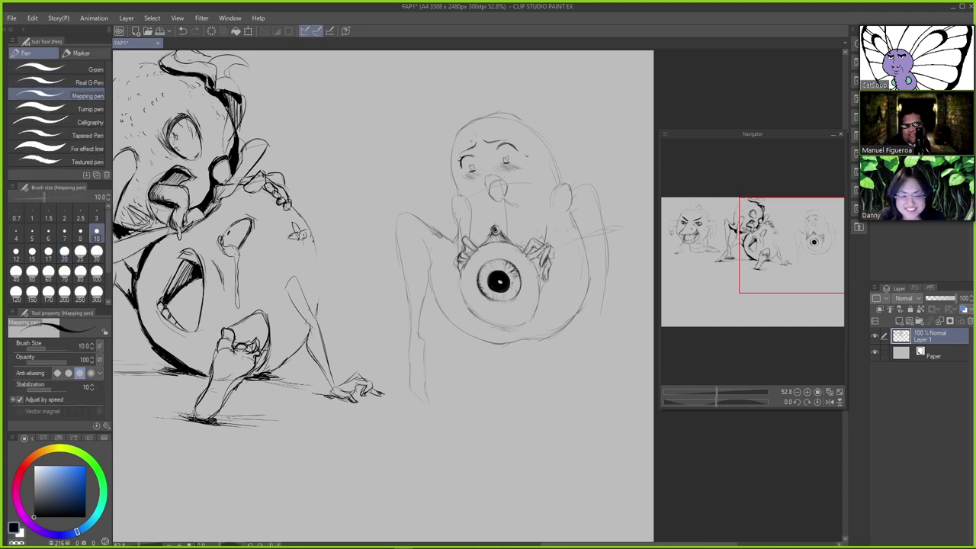
{"action": "key", "text": "e"}
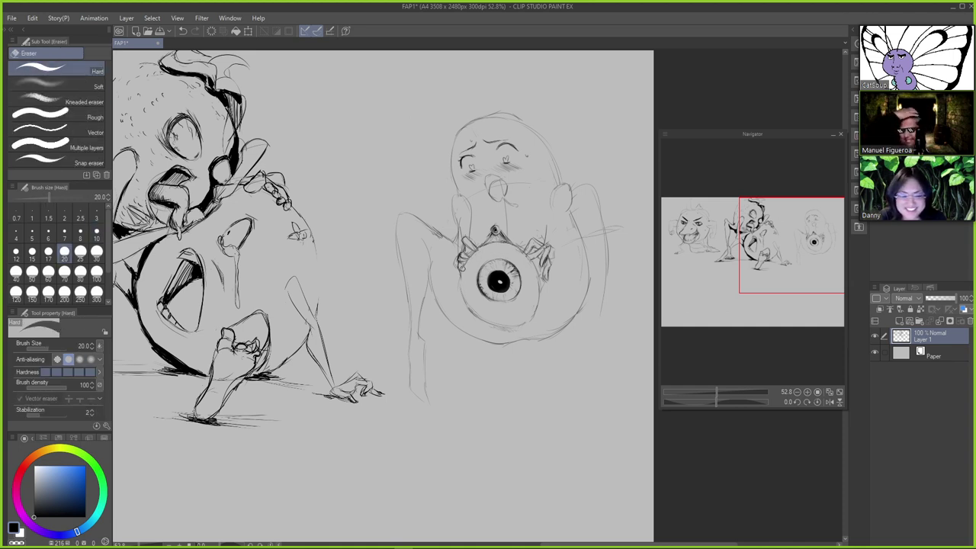
{"action": "key", "text": "p"}
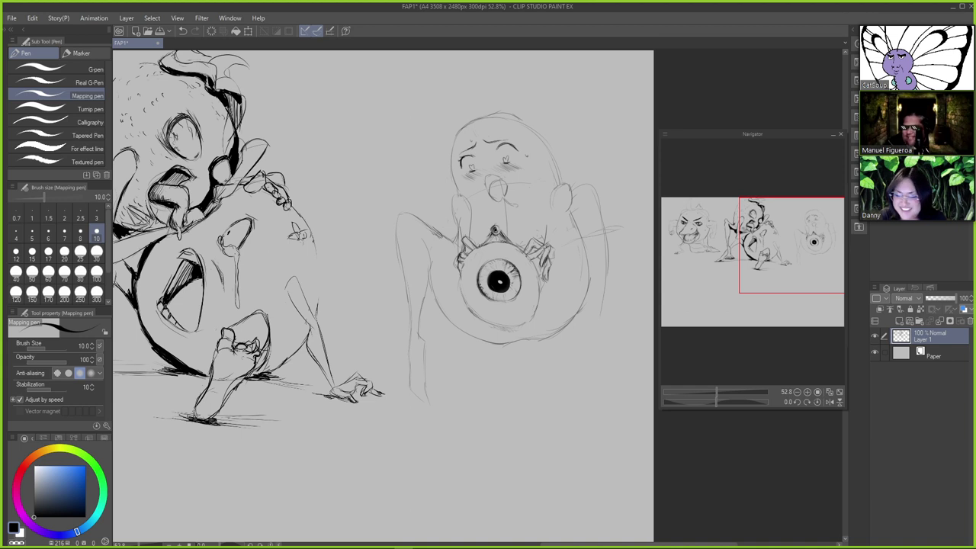
Redraw the large eyeball's left and lower right outline with the Mapping pen, erasing stray lines near the right-hand fingertips
{"action": "left_click_drag", "start_coordinate": [472, 252], "coordinate": [461, 277]}
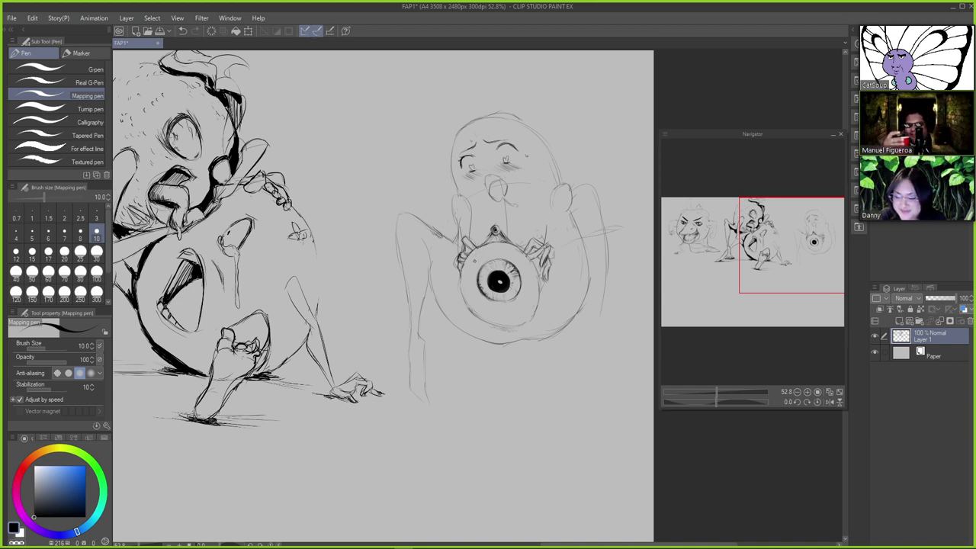
{"action": "key", "text": "e"}
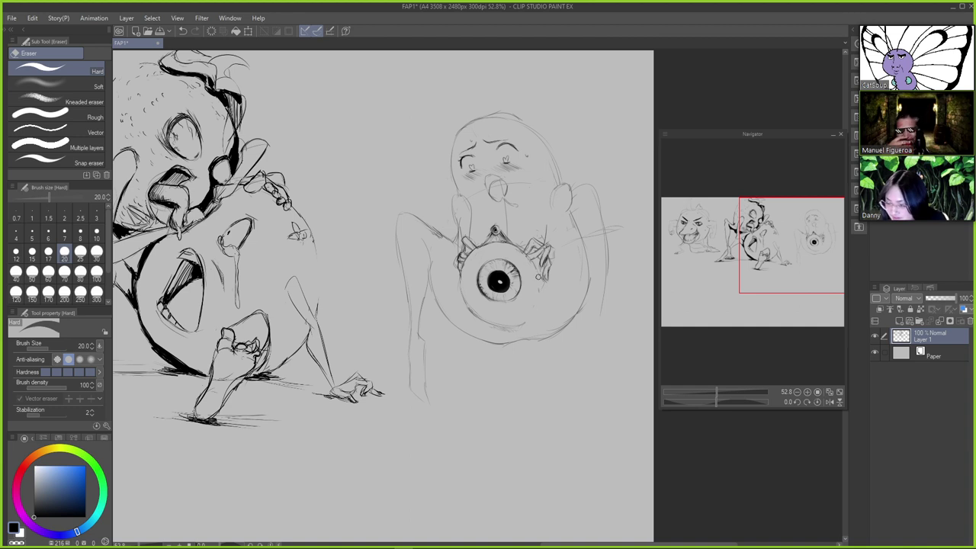
{"action": "key", "text": "p"}
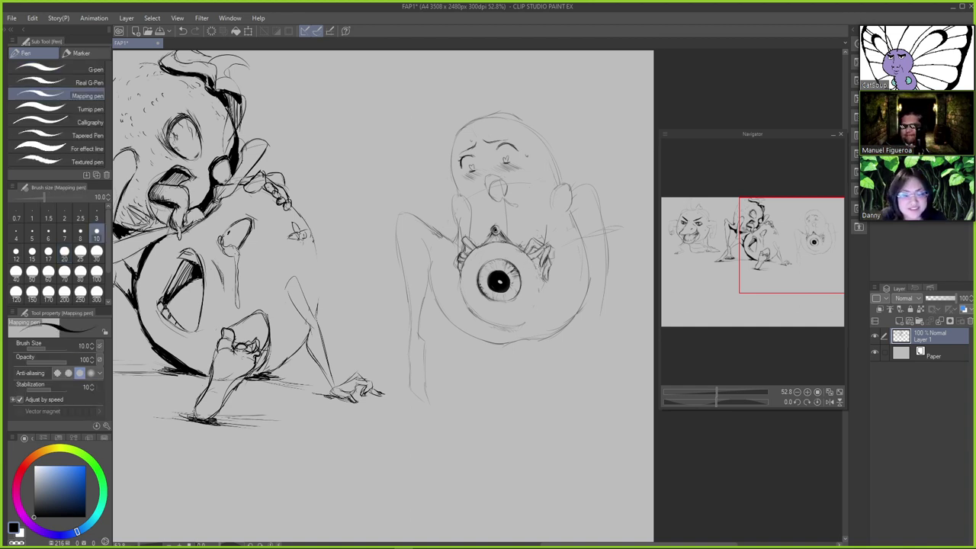
{"action": "left_click_drag", "start_coordinate": [533, 290], "coordinate": [540, 264]}
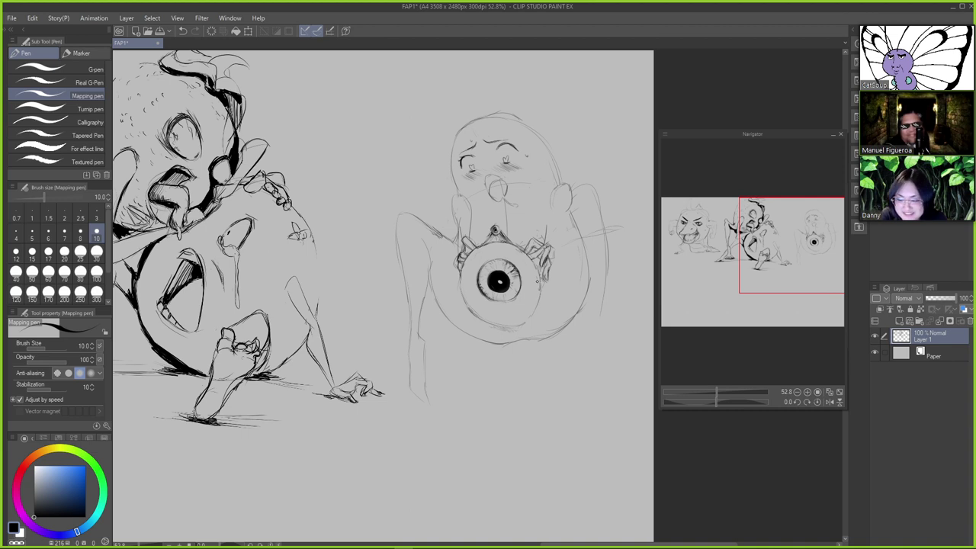
{"action": "key", "text": "ctrl+z"}
{"action": "left_click_drag", "start_coordinate": [540, 296], "coordinate": [530, 321]}
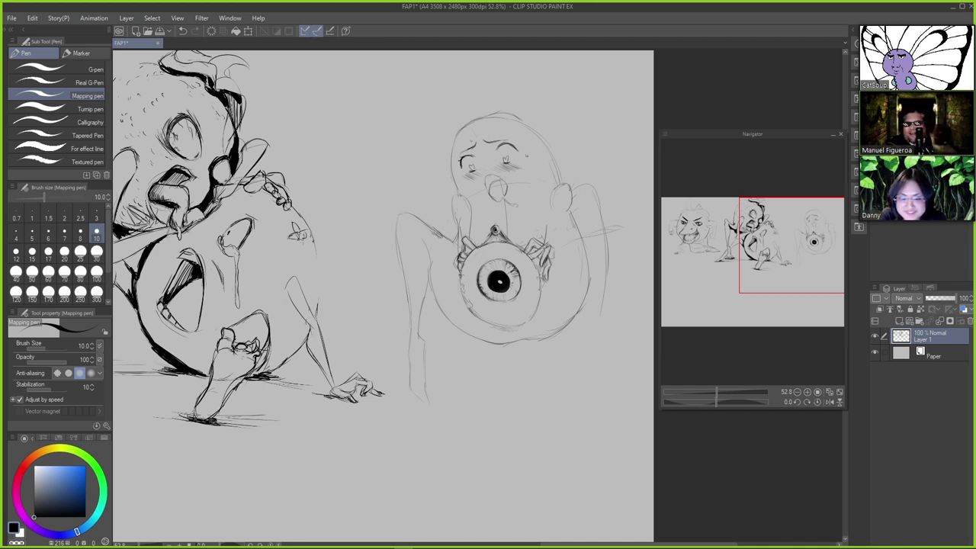
{"action": "left_click_drag", "start_coordinate": [462, 272], "coordinate": [461, 285]}
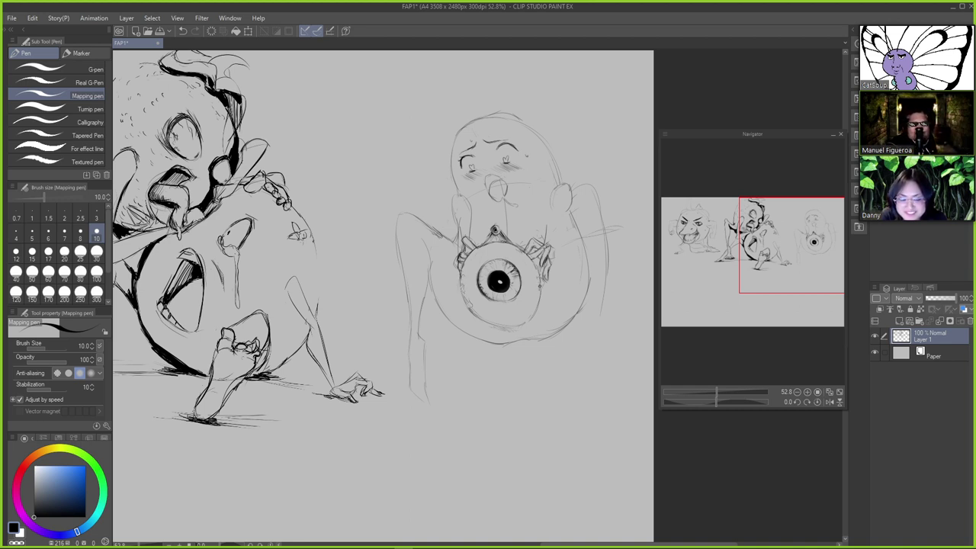
Rework the large eyeball's lower right rim with the Hard eraser and Mapping pen, adding fine contour strokes along its upper edge
{"action": "key", "text": "e"}
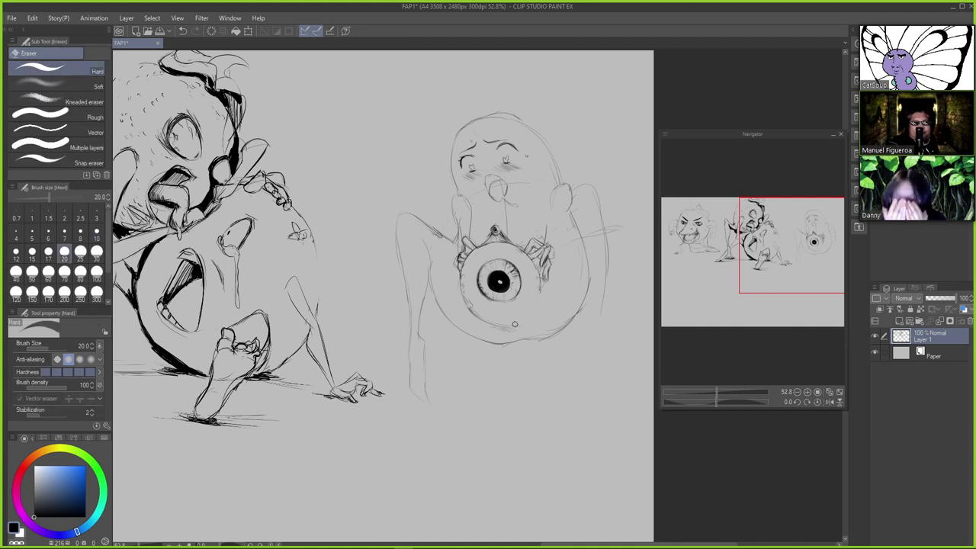
{"action": "key", "text": "p"}
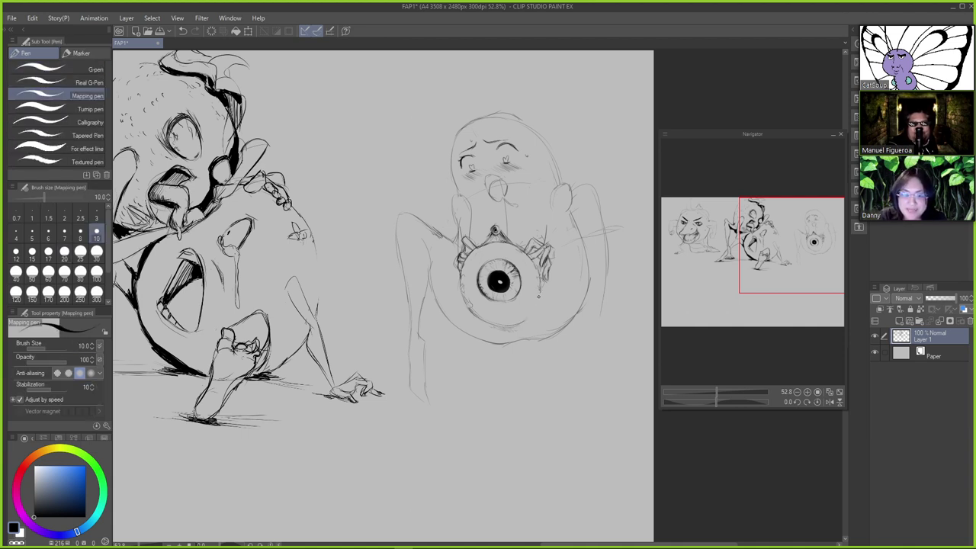
{"action": "key", "text": "e"}
{"action": "key", "text": "p"}
{"action": "mouse_move", "coordinate": [541, 289]}
{"action": "left_mouse_down"}
{"action": "mouse_move", "coordinate": [540, 280]}
{"action": "mouse_move", "coordinate": [528, 320]}
{"action": "left_mouse_up"}
{"action": "key", "text": "ctrl+z"}
{"action": "key", "text": "ctrl+z"}
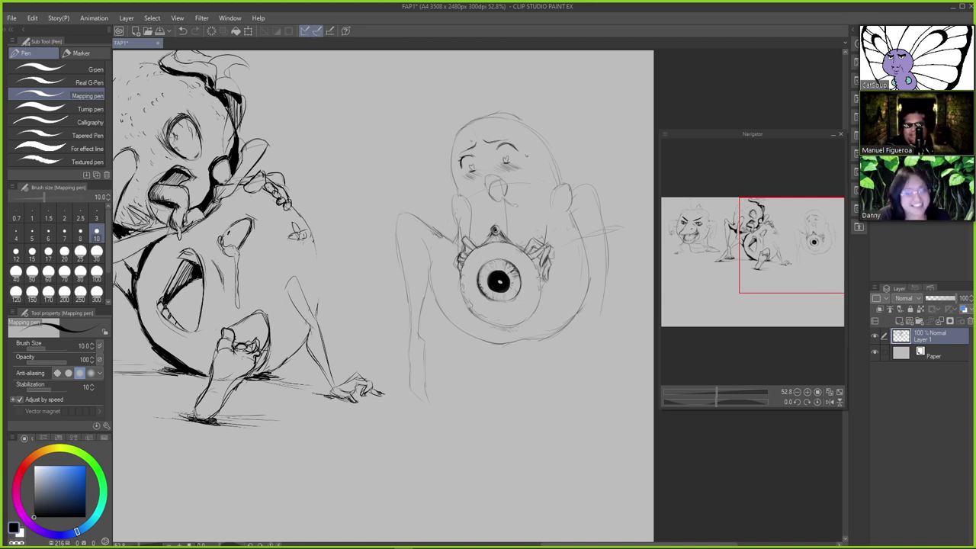
{"action": "mouse_move", "coordinate": [471, 254]}
{"action": "left_mouse_down"}
{"action": "mouse_move", "coordinate": [501, 242]}
{"action": "mouse_move", "coordinate": [523, 252]}
{"action": "left_mouse_up"}
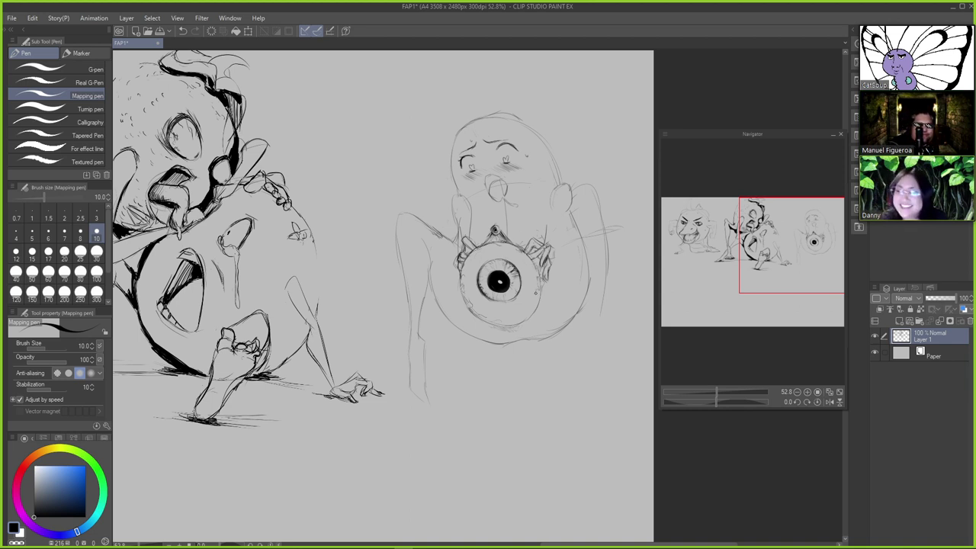
{"action": "left_click_drag", "start_coordinate": [531, 311], "coordinate": [526, 317]}
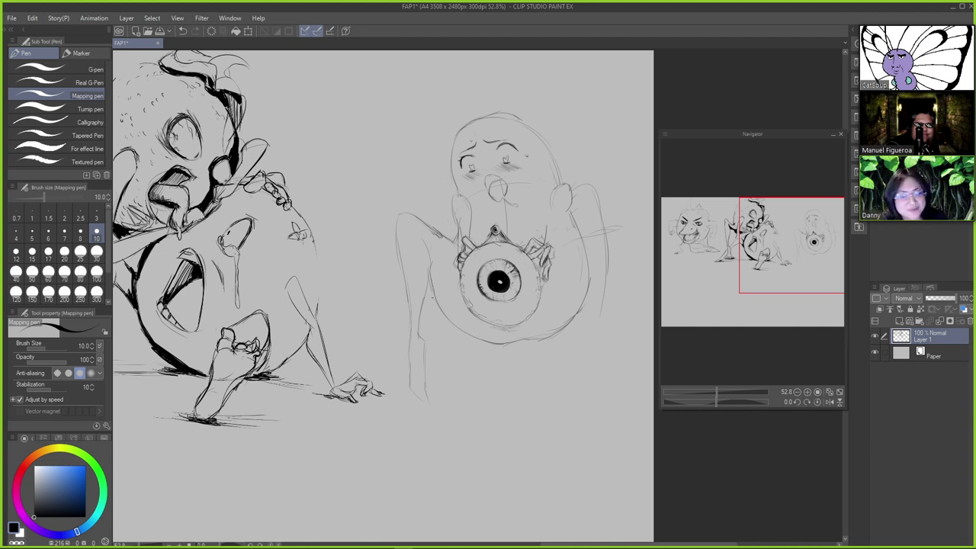
Erase the rough leg on the right of the round character with the Hard eraser and try new thigh strokes
{"action": "key", "text": "e"}
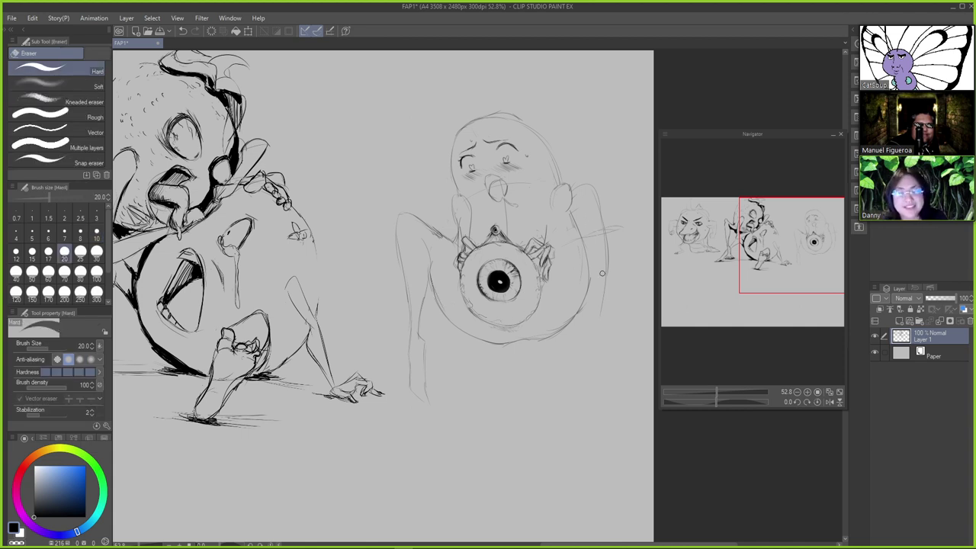
{"action": "mouse_move", "coordinate": [603, 226]}
{"action": "left_mouse_down"}
{"action": "mouse_move", "coordinate": [602, 305]}
{"action": "mouse_move", "coordinate": [621, 221]}
{"action": "left_mouse_up"}
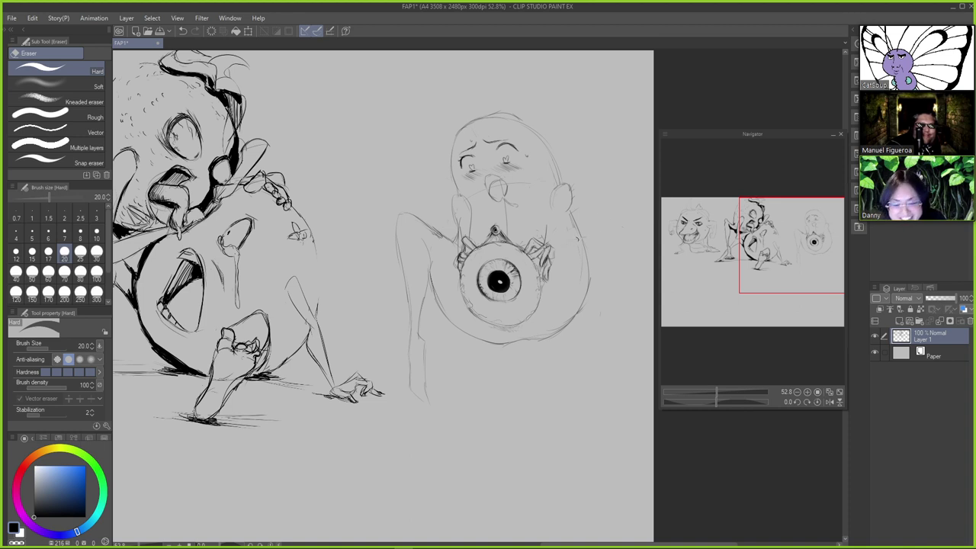
{"action": "key", "text": "p"}
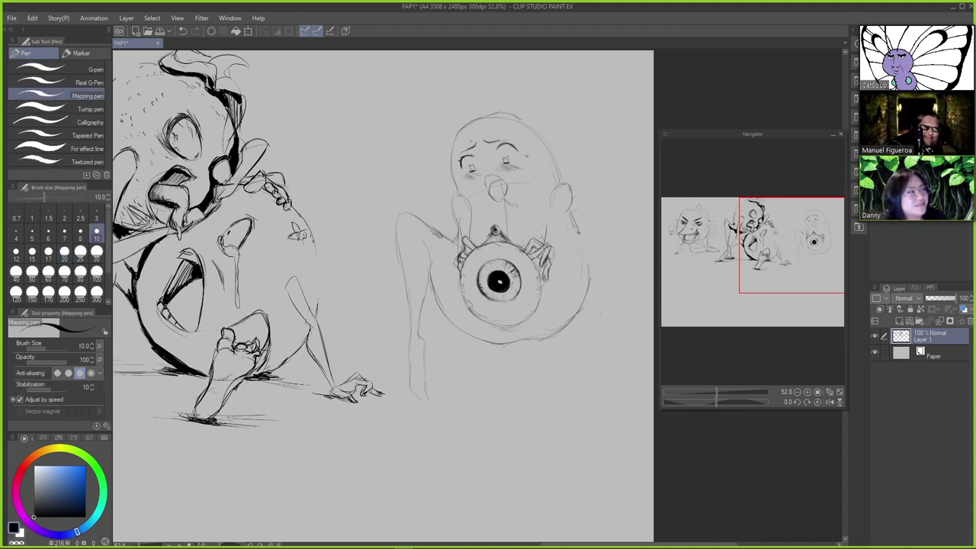
{"action": "key", "text": "ctrl+z"}
{"action": "mouse_move", "coordinate": [573, 231]}
{"action": "left_mouse_down"}
{"action": "mouse_move", "coordinate": [562, 249]}
{"action": "mouse_move", "coordinate": [564, 238]}
{"action": "left_mouse_up"}
{"action": "key", "text": "ctrl+z"}
{"action": "key", "text": "ctrl+z"}
{"action": "key", "text": "ctrl+z"}
Draw the raised thigh, bent knee and long outer contour of the right-hand leg with the Mapping pen
{"action": "left_click_drag", "start_coordinate": [586, 204], "coordinate": [566, 237]}
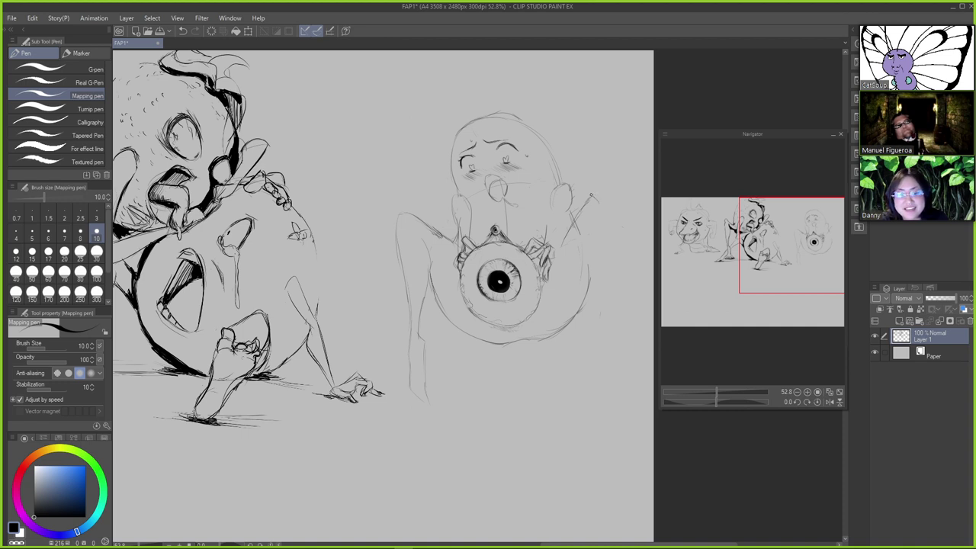
{"action": "left_click_drag", "start_coordinate": [590, 195], "coordinate": [606, 241]}
{"action": "key", "text": "ctrl+z"}
{"action": "key", "text": "ctrl+z"}
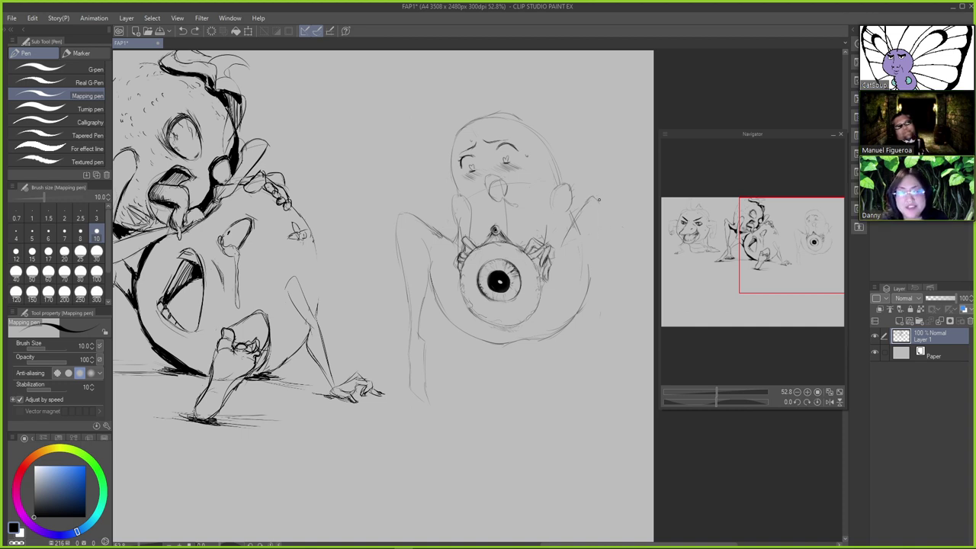
{"action": "mouse_move", "coordinate": [590, 200]}
{"action": "left_mouse_down"}
{"action": "mouse_move", "coordinate": [606, 206]}
{"action": "mouse_move", "coordinate": [610, 233]}
{"action": "mouse_move", "coordinate": [606, 345]}
{"action": "left_mouse_up"}
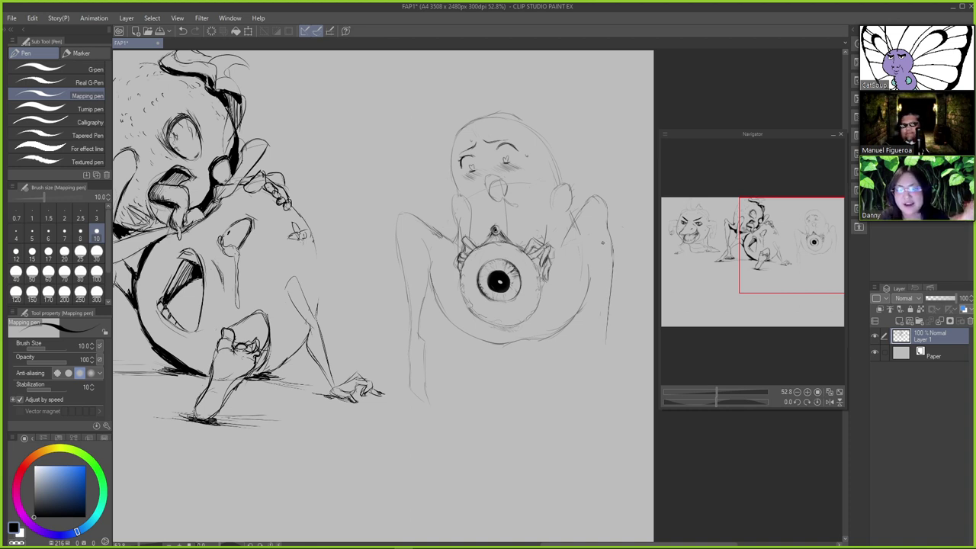
Draw the inner contour of the right-hand leg from behind the knee down to the ankle
{"action": "left_click_drag", "start_coordinate": [579, 262], "coordinate": [578, 294]}
{"action": "key", "text": "ctrl+z"}
{"action": "left_click_drag", "start_coordinate": [583, 235], "coordinate": [592, 326]}
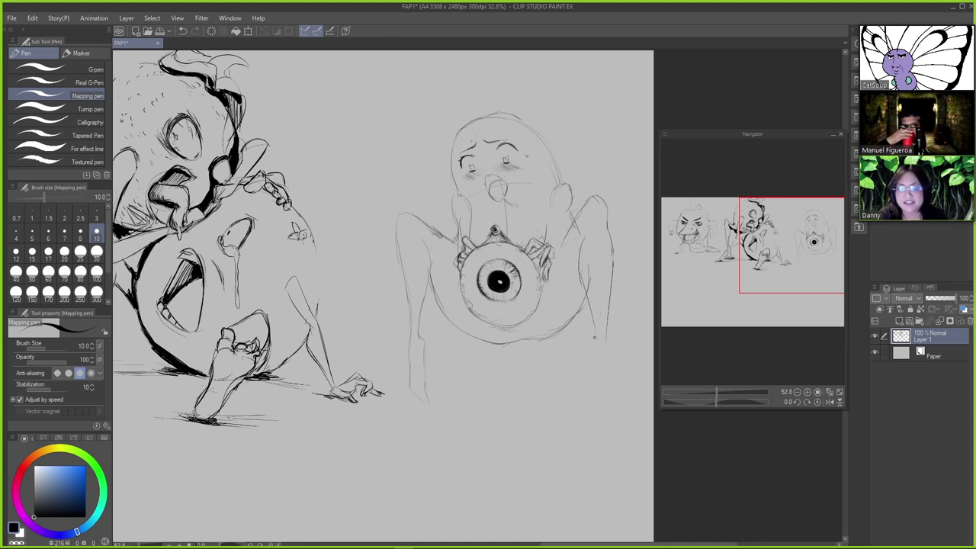
{"action": "key", "text": "ctrl+z"}
{"action": "left_click_drag", "start_coordinate": [584, 283], "coordinate": [592, 338]}
Draw the ankle, heel and foot at the end of the right-hand leg with the Mapping pen
{"action": "left_click_drag", "start_coordinate": [585, 295], "coordinate": [595, 383]}
{"action": "key", "text": "ctrl+z"}
{"action": "left_click_drag", "start_coordinate": [590, 347], "coordinate": [593, 381]}
{"action": "key", "text": "ctrl+z"}
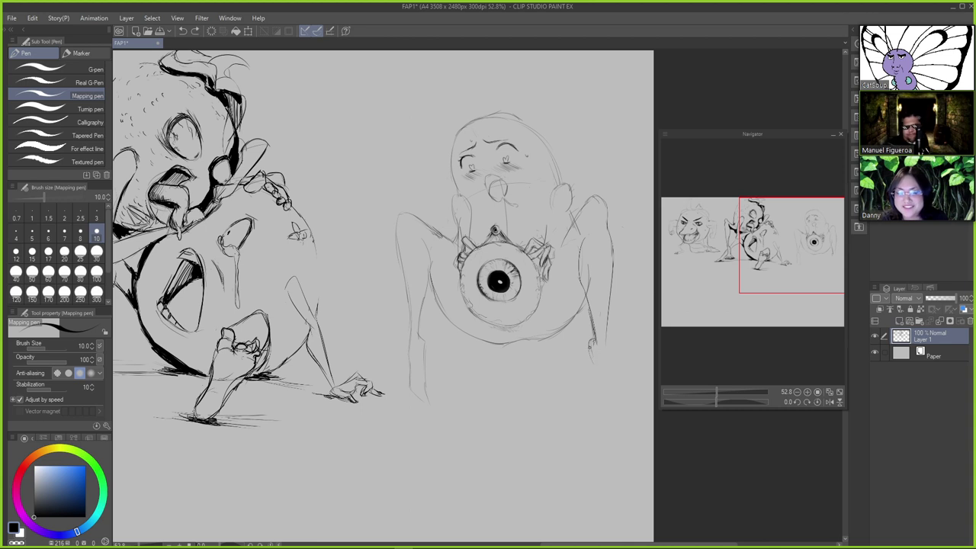
{"action": "mouse_move", "coordinate": [590, 348]}
{"action": "left_mouse_down"}
{"action": "mouse_move", "coordinate": [596, 388]}
{"action": "mouse_move", "coordinate": [617, 393]}
{"action": "left_mouse_up"}
{"action": "key", "text": "ctrl+z"}
{"action": "key", "text": "ctrl+z"}
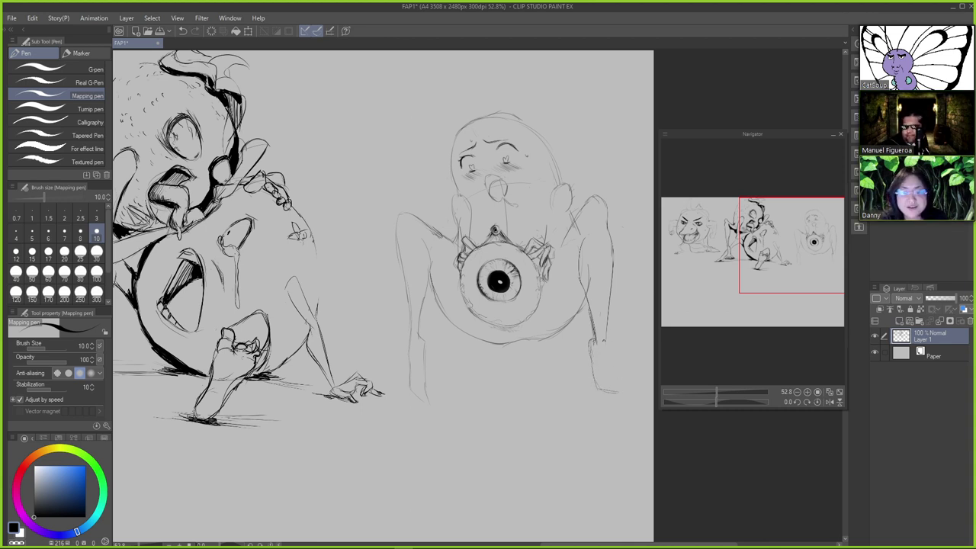
{"action": "mouse_move", "coordinate": [604, 338]}
{"action": "left_mouse_down"}
{"action": "mouse_move", "coordinate": [610, 375]}
{"action": "mouse_move", "coordinate": [628, 393]}
{"action": "left_mouse_up"}
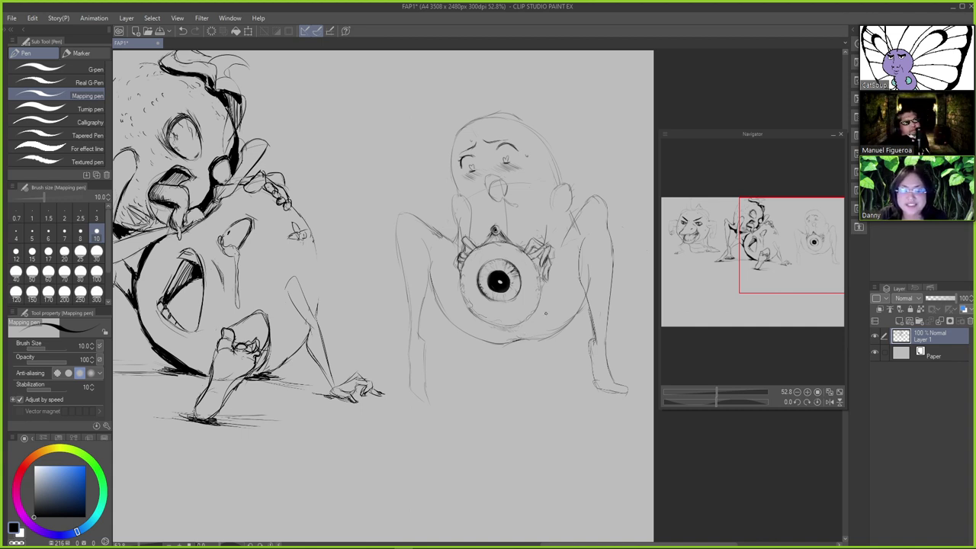
Touch up the large eyeball's lower rim and redraw the small peaked shape above it with the Hard eraser and Mapping pen
{"action": "left_click_drag", "start_coordinate": [494, 324], "coordinate": [508, 328]}
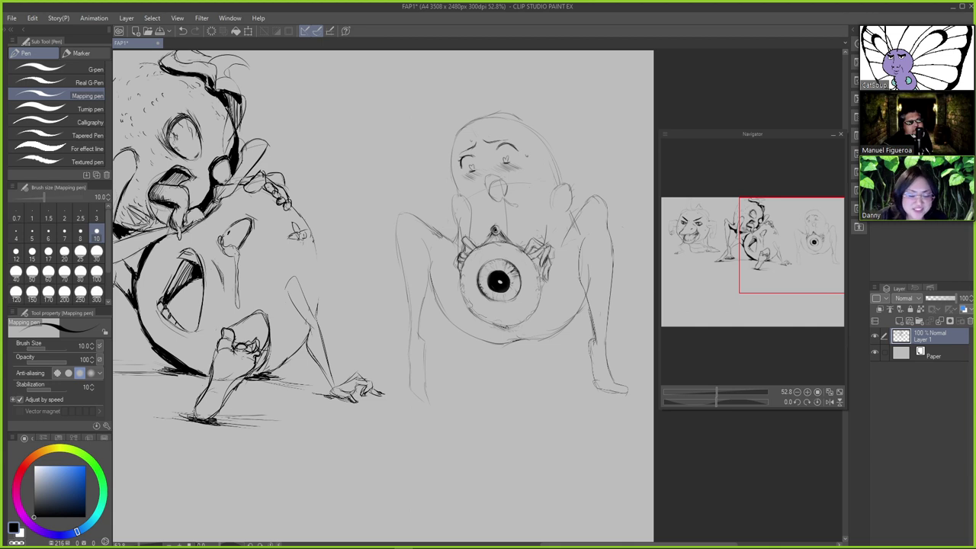
{"action": "key", "text": "e"}
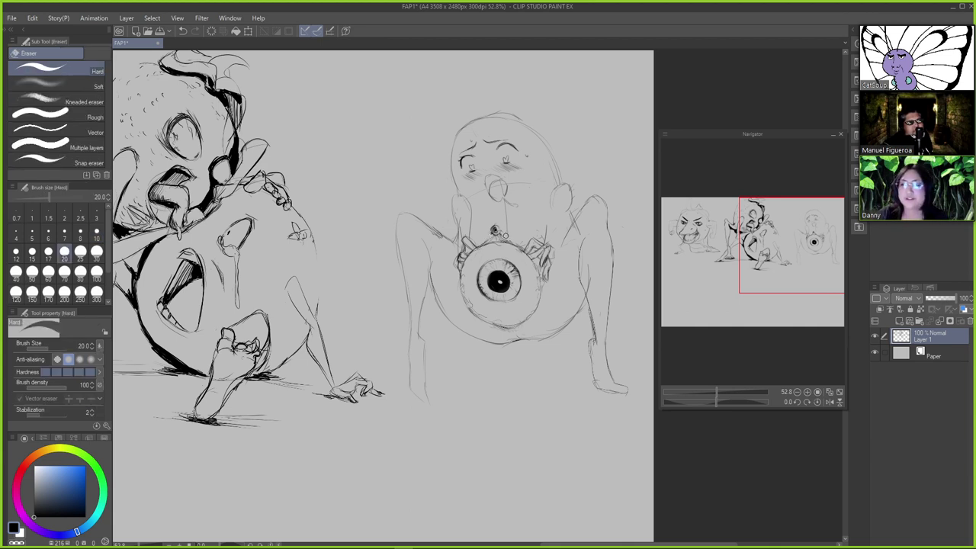
{"action": "key", "text": "p"}
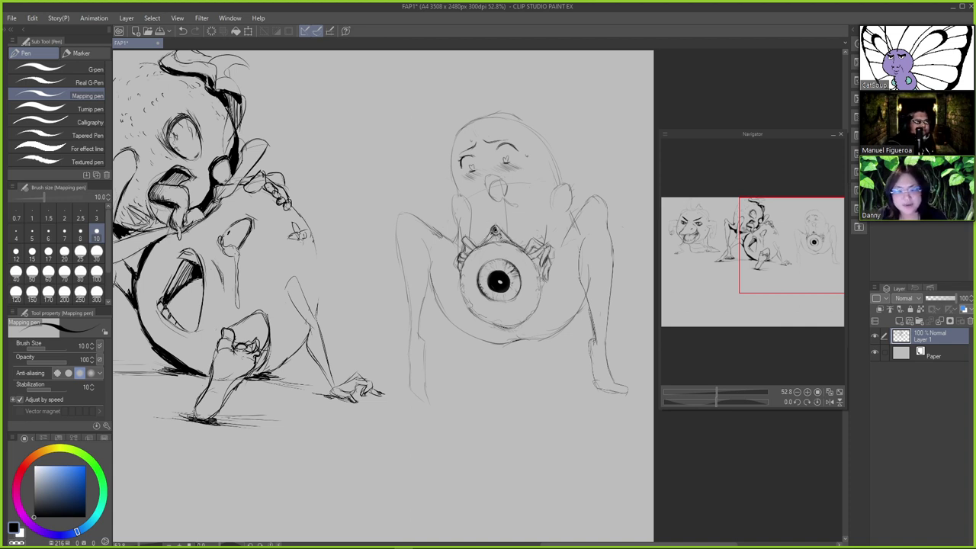
{"action": "key", "text": "e"}
{"action": "key", "text": "p"}
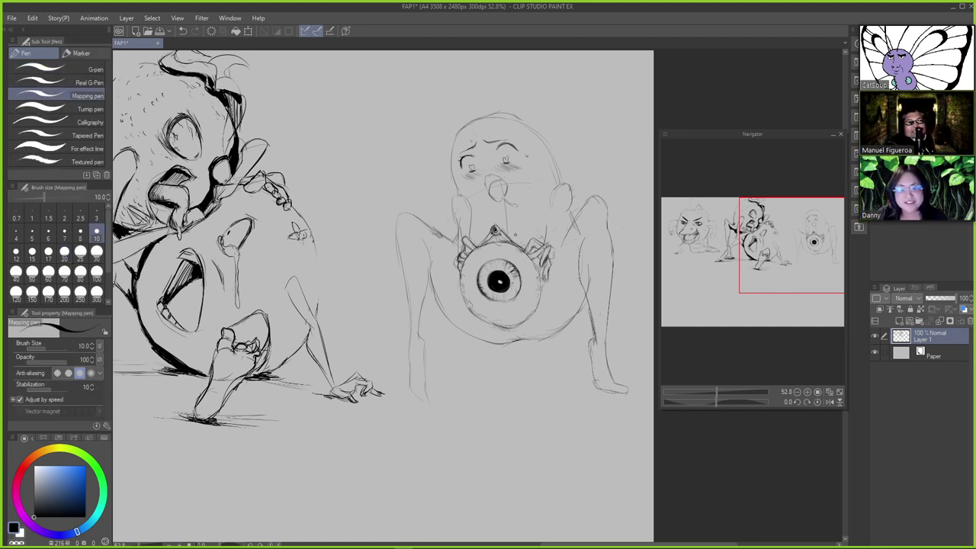
{"action": "key", "text": "ctrl+z"}
{"action": "left_click_drag", "start_coordinate": [493, 229], "coordinate": [497, 231]}
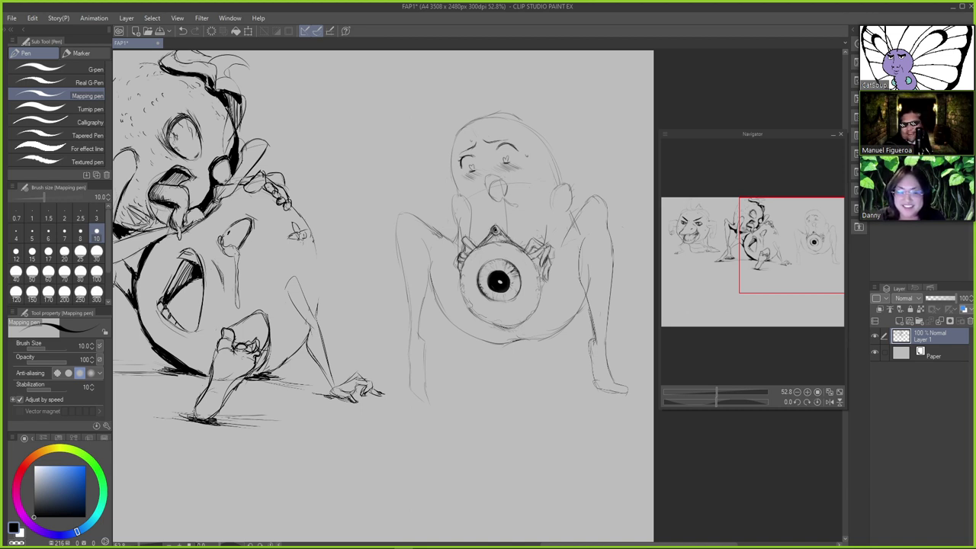
{"action": "key", "text": "ctrl+z"}
{"action": "key", "text": "ctrl+y"}
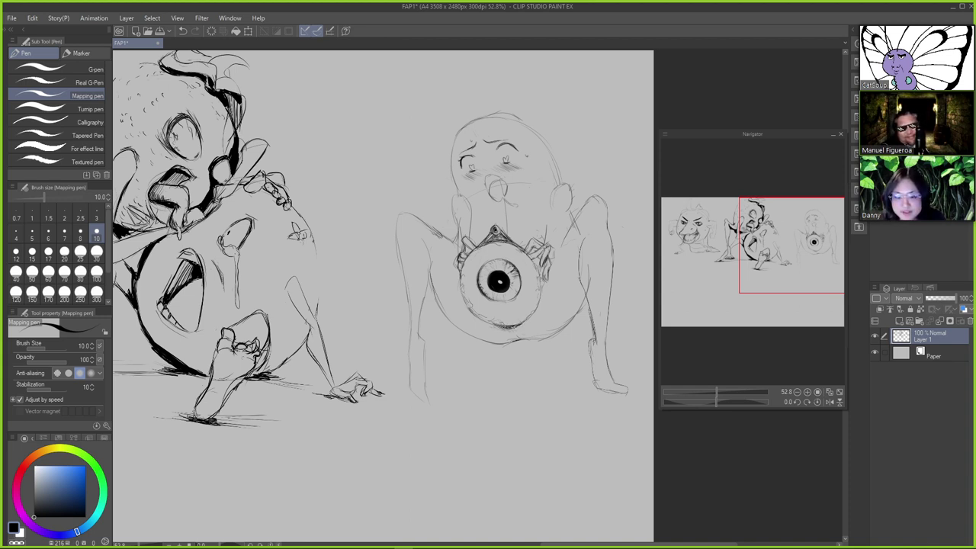
Darken the lower and right-hand rim of the large eyeball with the Mapping pen
{"action": "left_click_drag", "start_coordinate": [510, 329], "coordinate": [518, 325]}
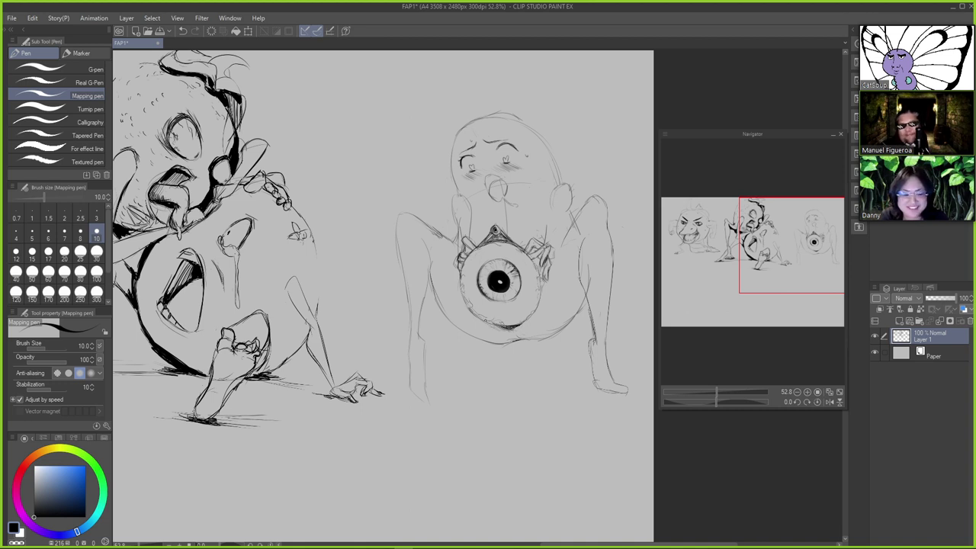
{"action": "left_click_drag", "start_coordinate": [524, 326], "coordinate": [536, 315]}
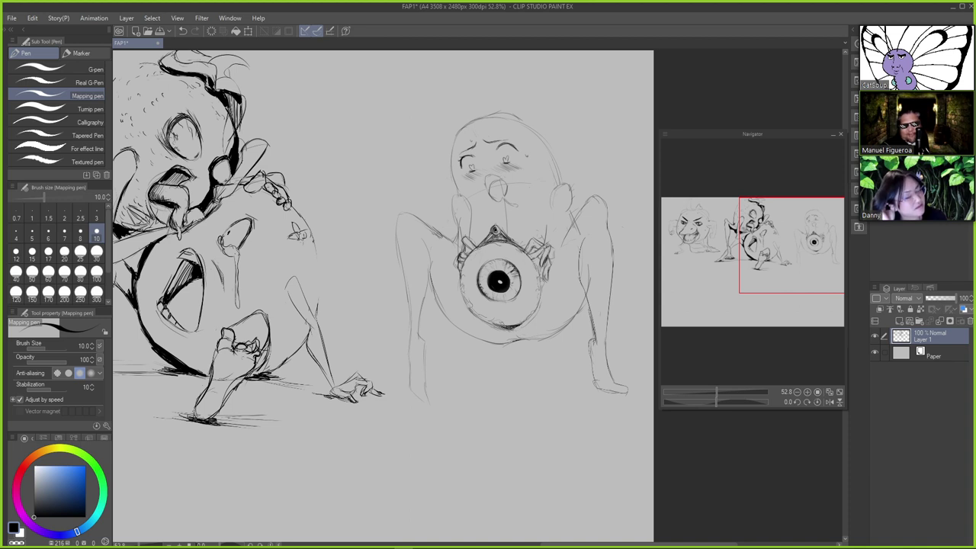
{"action": "left_click_drag", "start_coordinate": [519, 248], "coordinate": [534, 269]}
{"action": "left_click_drag", "start_coordinate": [538, 268], "coordinate": [536, 302]}
{"action": "key", "text": "ctrl+z"}
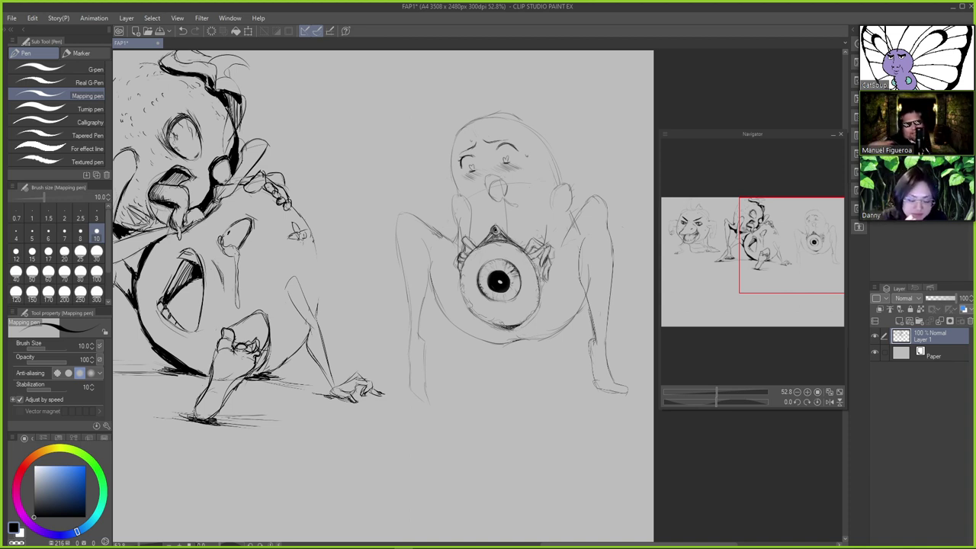
{"action": "mouse_move", "coordinate": [529, 253]}
{"action": "left_mouse_down"}
{"action": "mouse_move", "coordinate": [541, 269]}
{"action": "mouse_move", "coordinate": [540, 307]}
{"action": "left_mouse_up"}
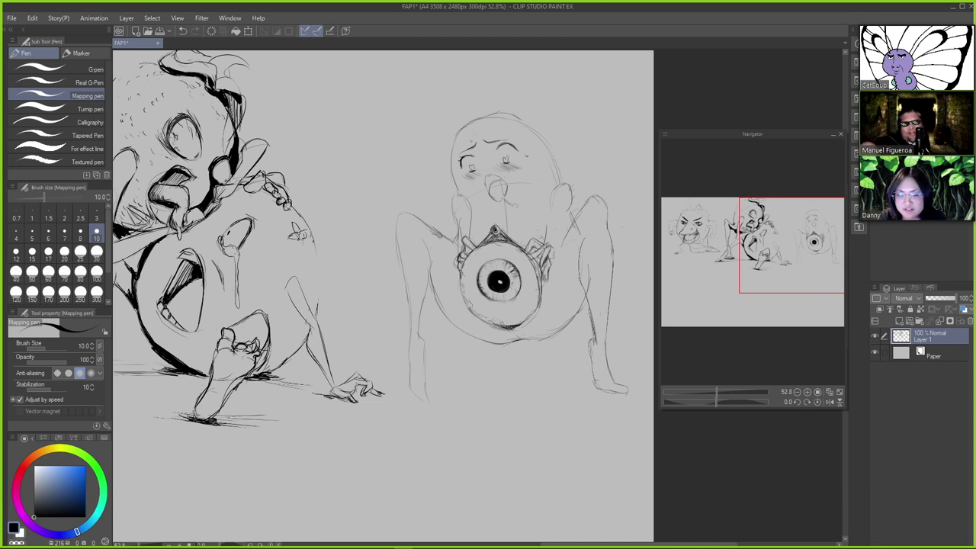
Compare the eyeball with and without the right-hand rim stroke and try another short stroke on its lower edge
{"action": "key", "text": "ctrl+z"}
{"action": "key", "text": "ctrl+y"}
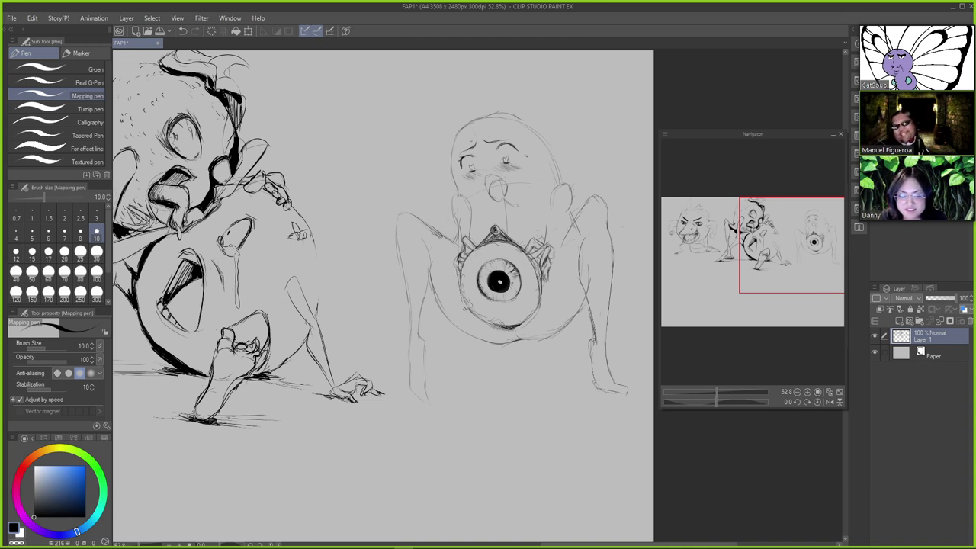
{"action": "key", "text": "ctrl+z"}
{"action": "key", "text": "ctrl+y"}
{"action": "key", "text": "ctrl+z"}
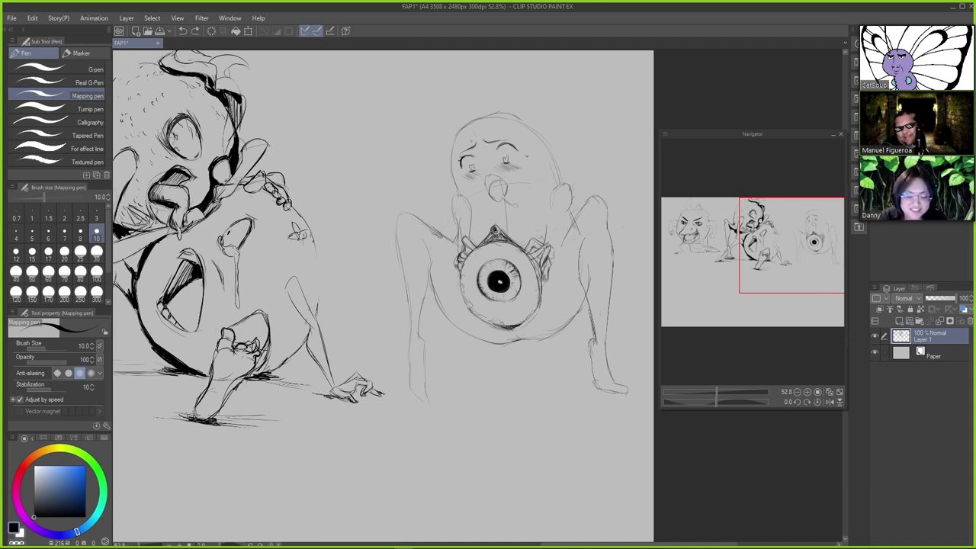
{"action": "key", "text": "ctrl+y"}
{"action": "left_click_drag", "start_coordinate": [539, 306], "coordinate": [531, 318]}
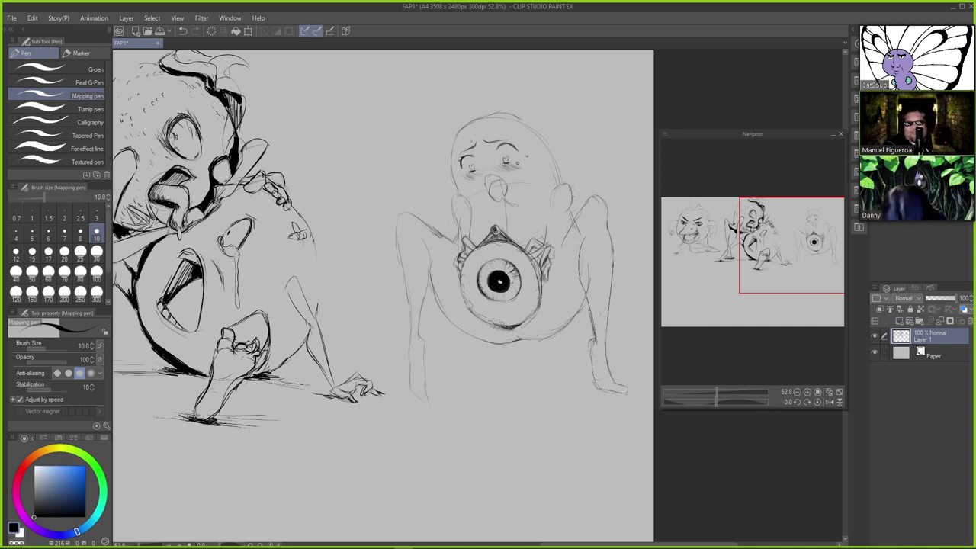
{"action": "key", "text": "ctrl+z"}
Rework the character's small half-closed eyes and the shading below them with the Mapping pen
{"action": "left_click_drag", "start_coordinate": [502, 163], "coordinate": [506, 166]}
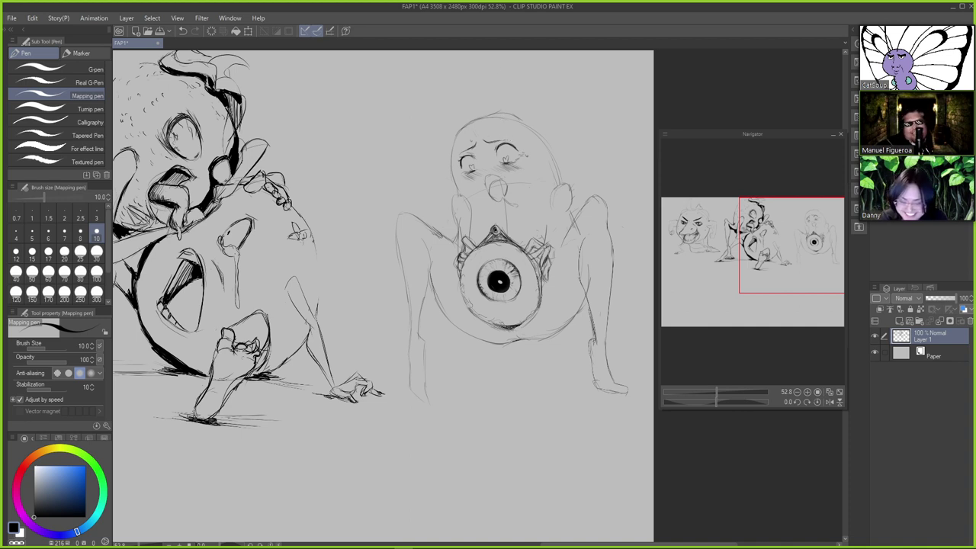
{"action": "key", "text": "e"}
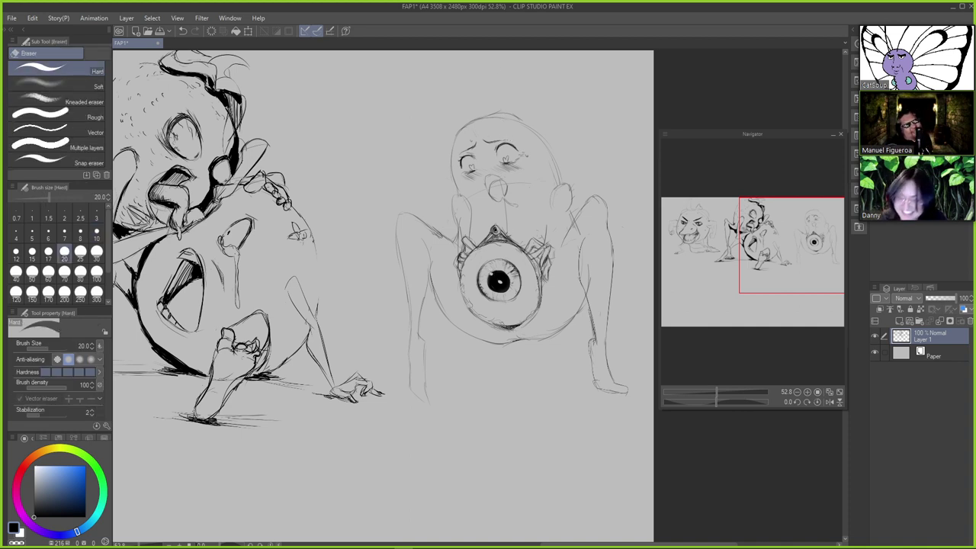
{"action": "key", "text": "p"}
{"action": "key", "text": "ctrl+z"}
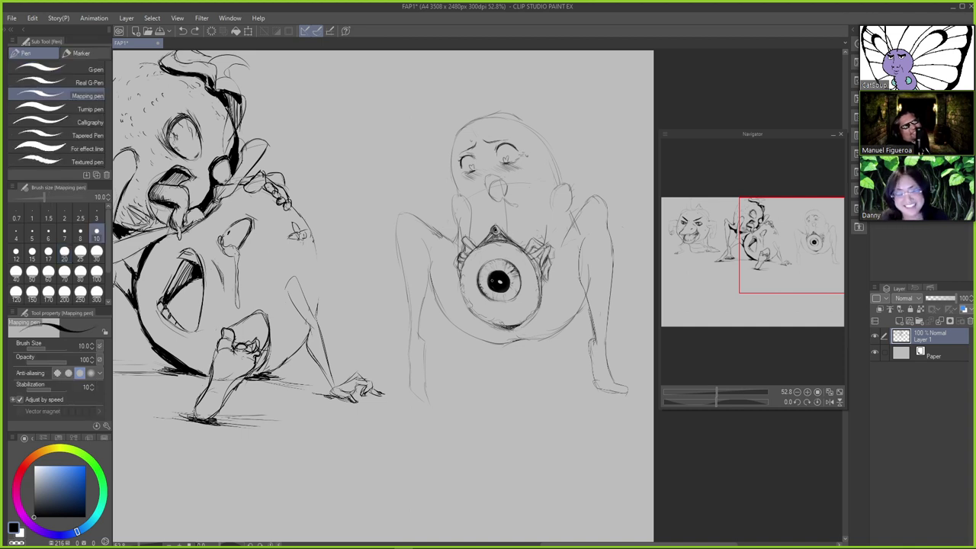
{"action": "key", "text": "e"}
{"action": "key", "text": "ctrl+z"}
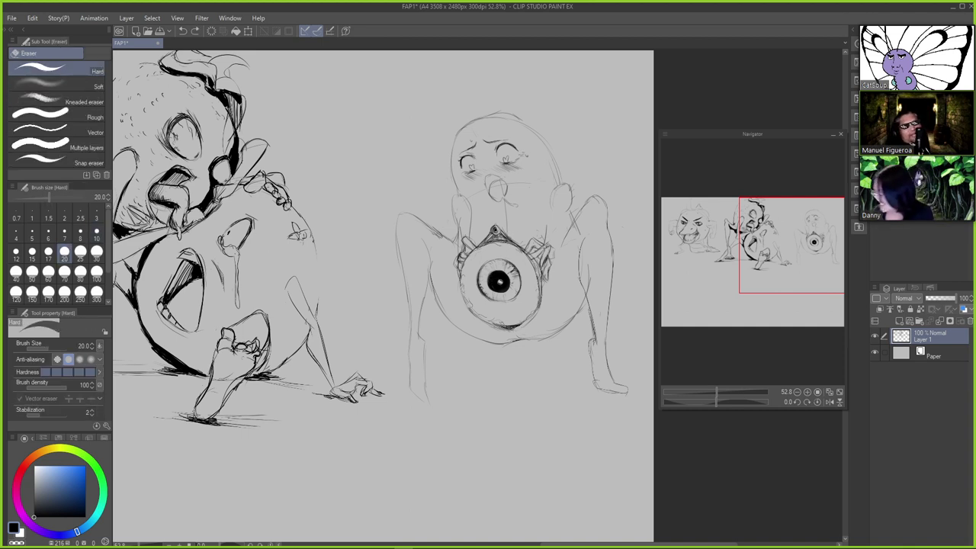
Fill in the highlight in the large eyeball's pupil with the Mapping pen and compare changes to it with the Hard eraser
{"action": "key", "text": "p"}
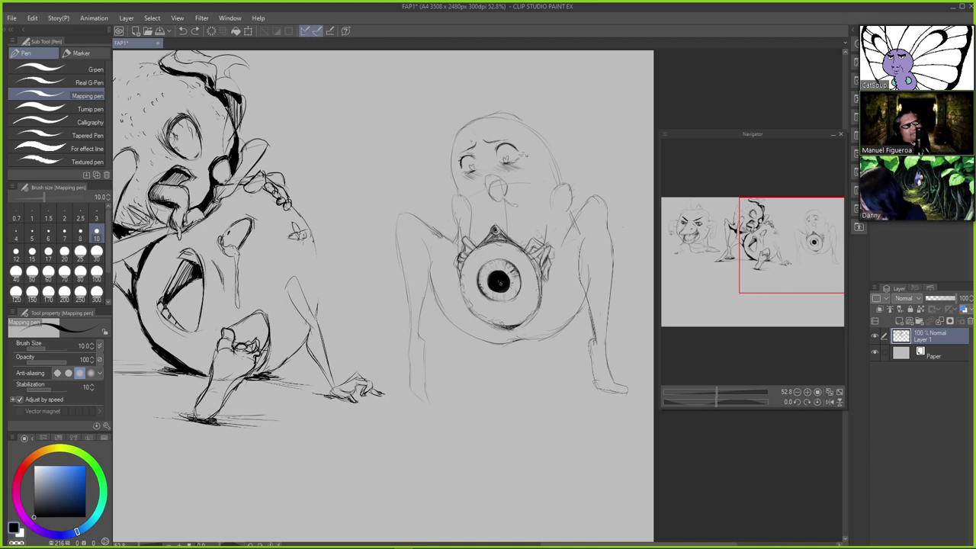
{"action": "left_click", "coordinate": [498, 280]}
{"action": "key", "text": "e"}
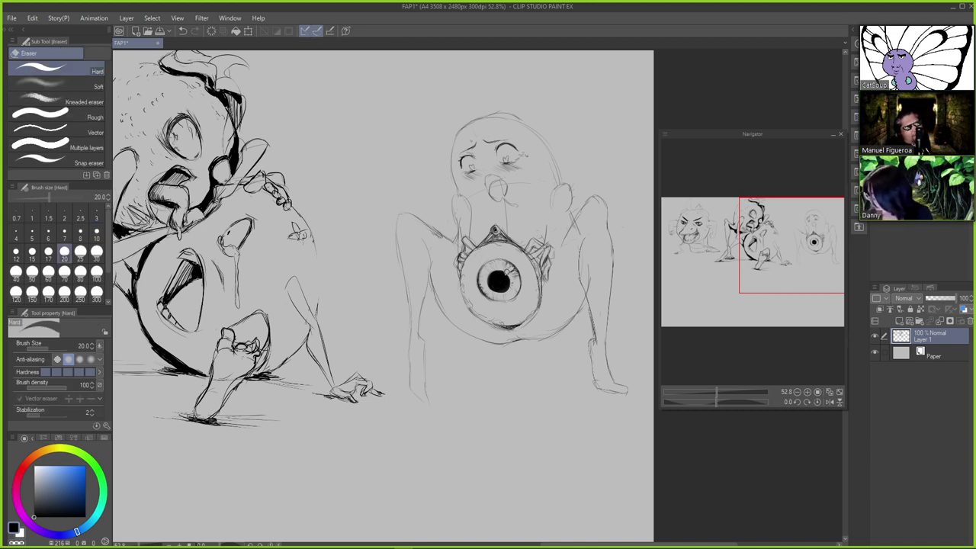
{"action": "key", "text": "ctrl+z"}
{"action": "key", "text": "ctrl+y"}
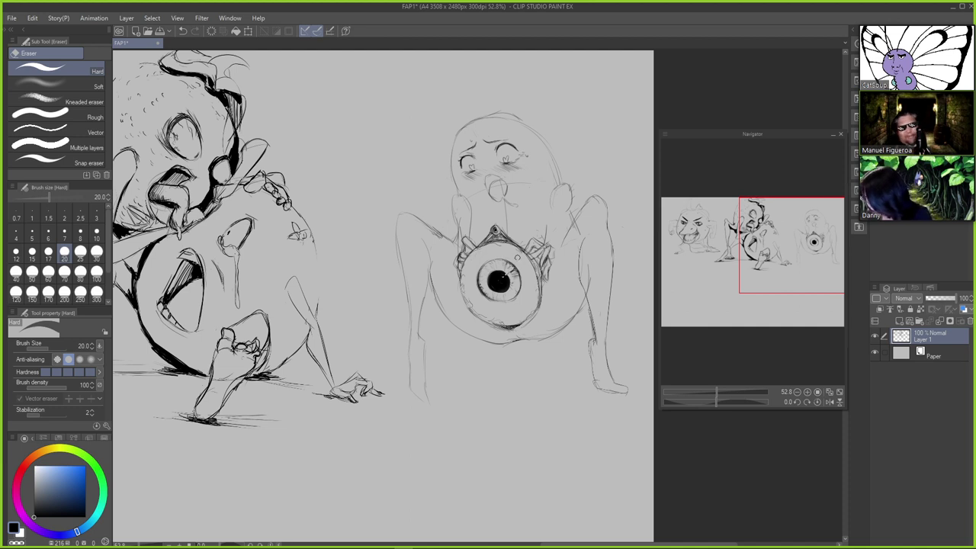
{"action": "key", "text": "ctrl+z"}
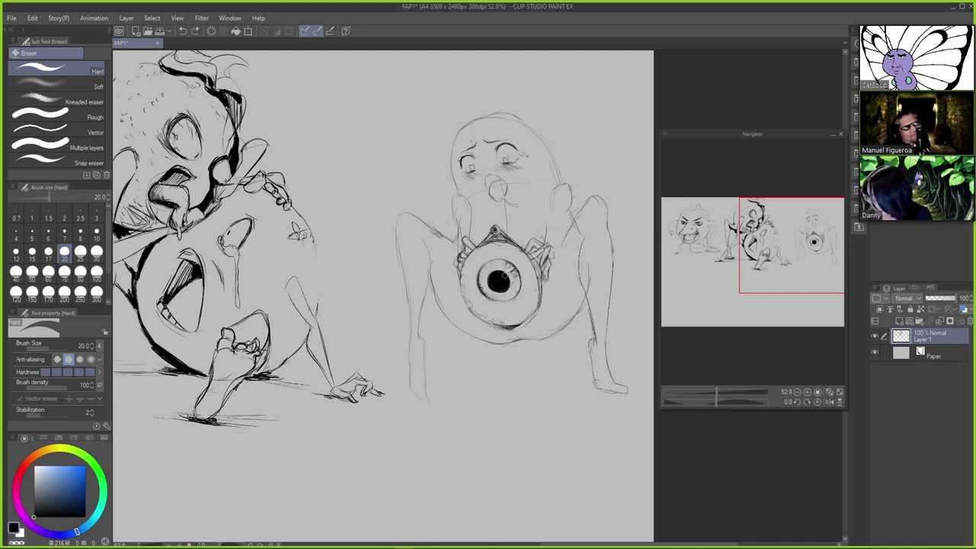
{"action": "key", "text": "ctrl+y"}
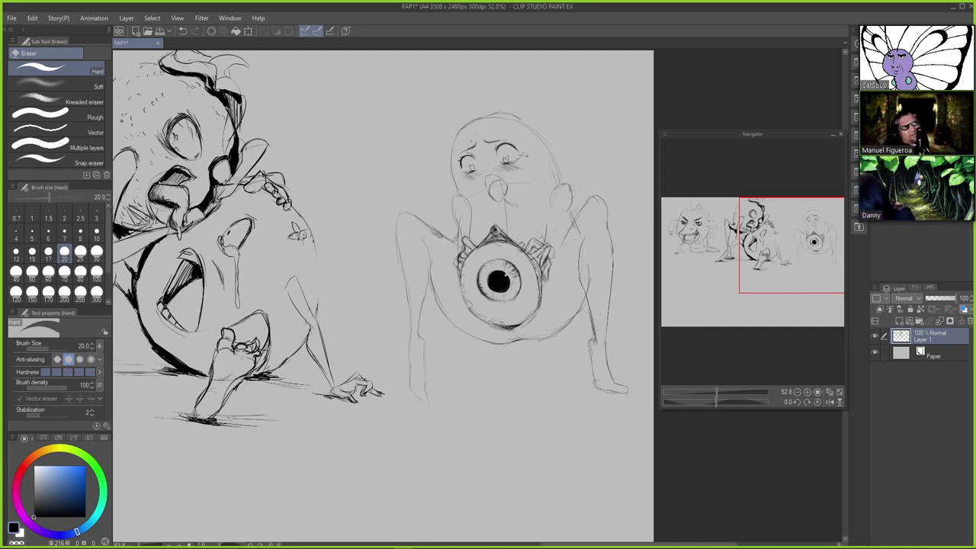
Refine the line work around the large eyeball's iris, alternating between the Mapping pen and the Hard eraser
{"action": "key", "text": "p"}
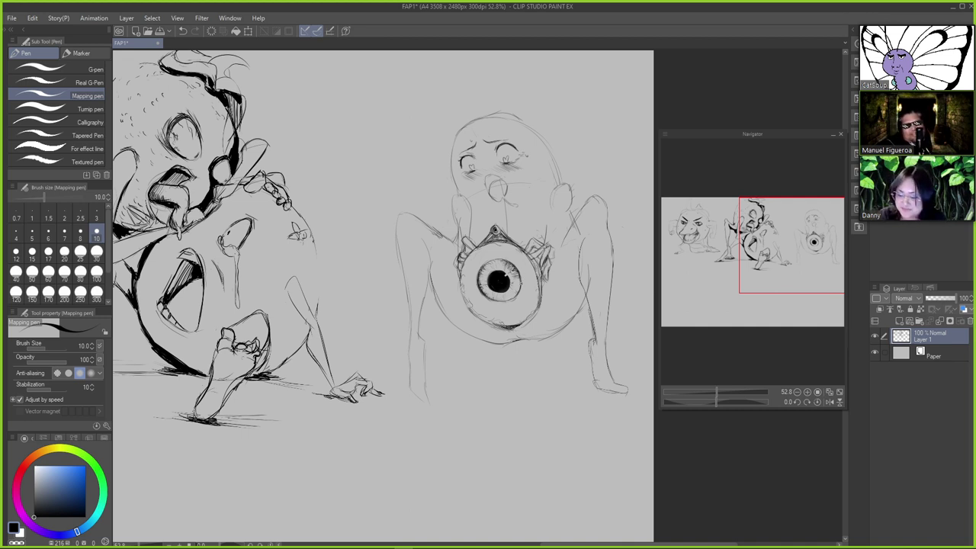
{"action": "key", "text": "e"}
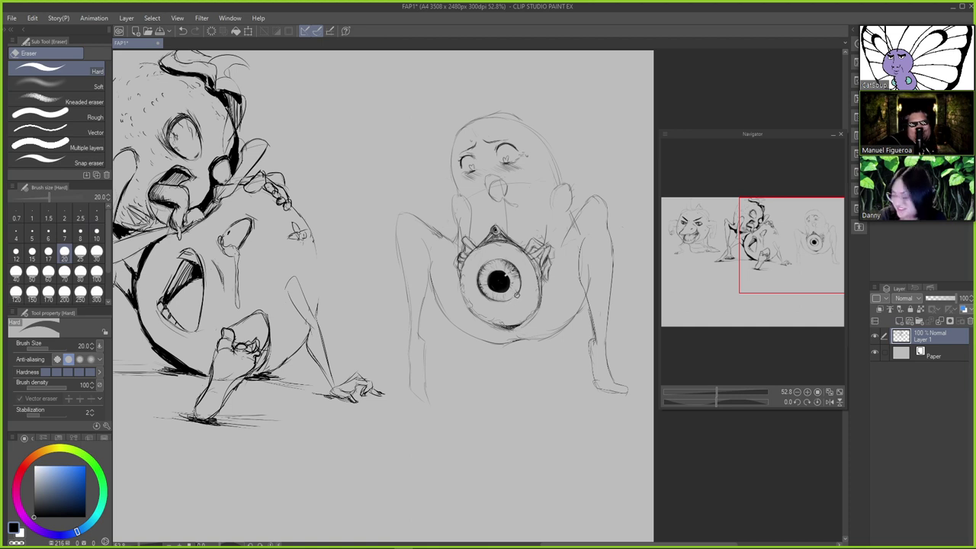
{"action": "key", "text": "p"}
{"action": "key", "text": "e"}
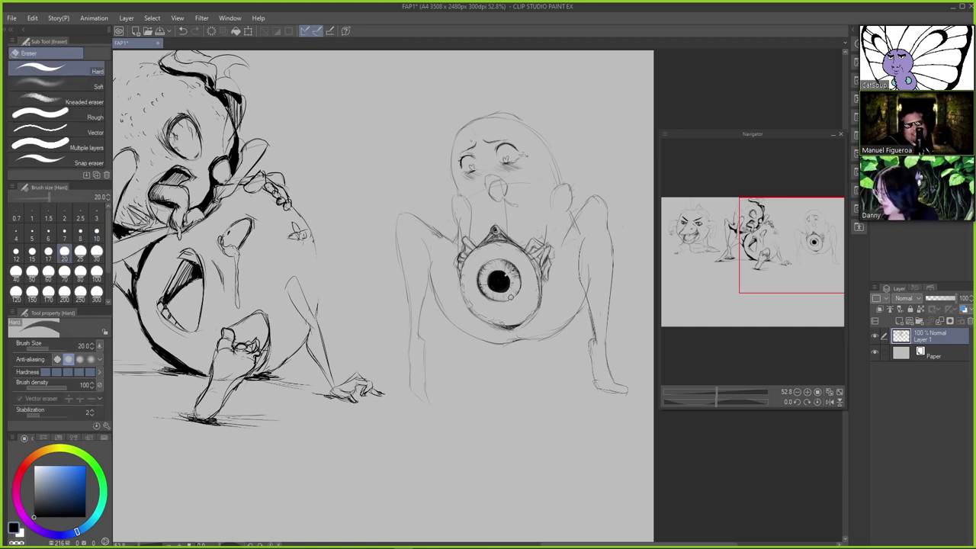
{"action": "key", "text": "p"}
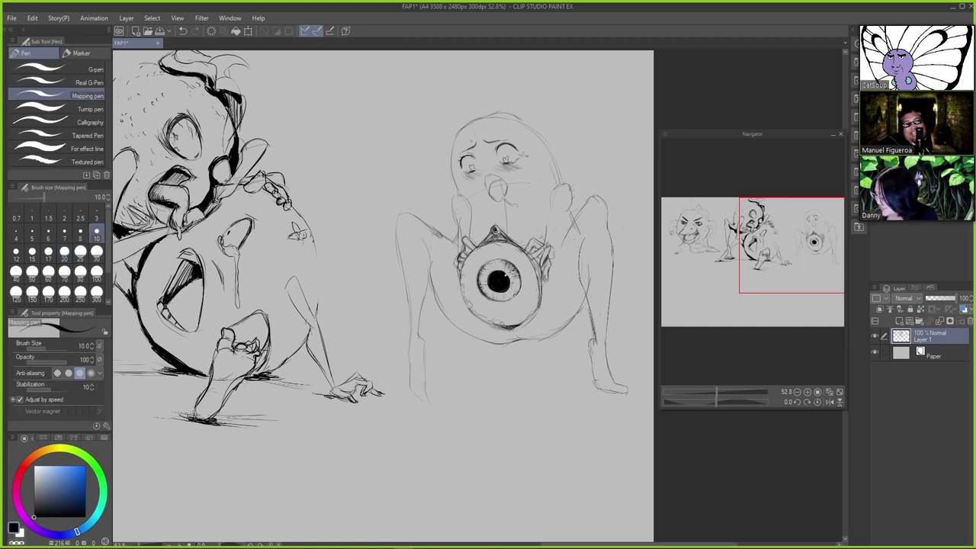
{"action": "key", "text": "e"}
{"action": "left_click_drag", "start_coordinate": [510, 299], "coordinate": [514, 295]}
{"action": "key", "text": "p"}
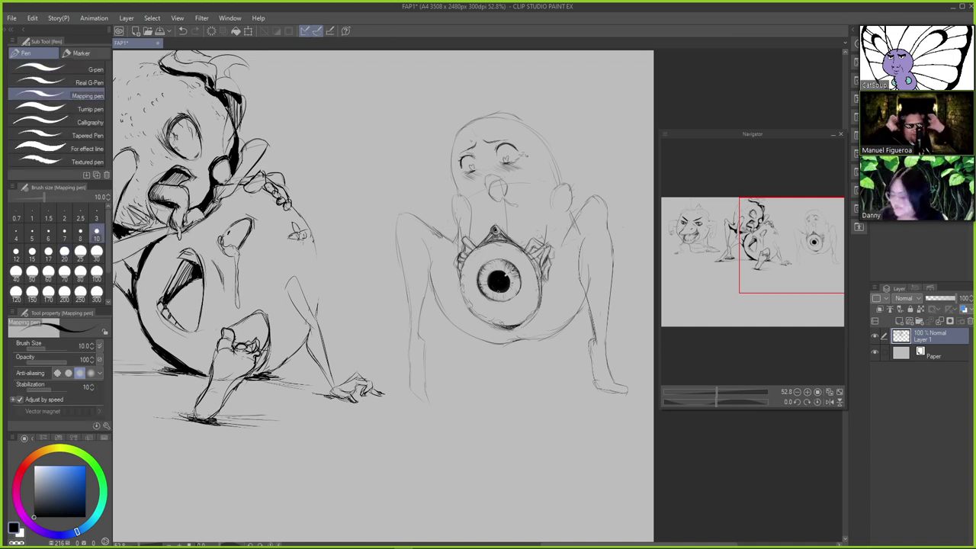
Try a Mapping pen stroke along the upper-left rim of the large eyeball
{"action": "key", "text": "p"}
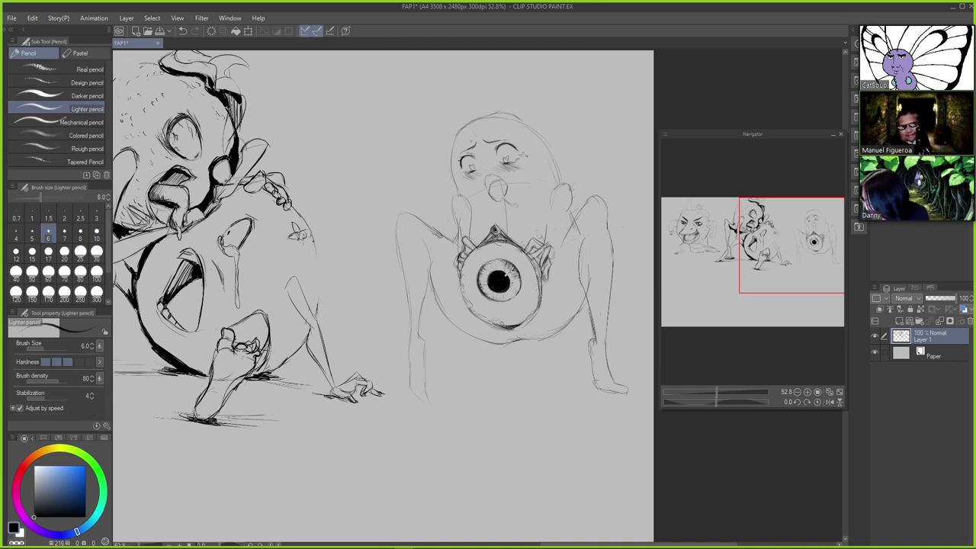
{"action": "key", "text": "p"}
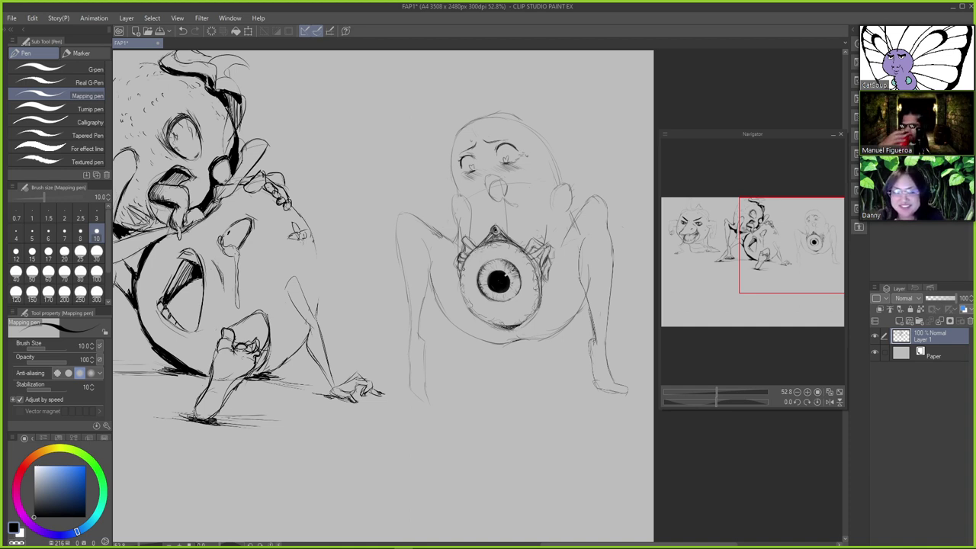
{"action": "left_click_drag", "start_coordinate": [477, 246], "coordinate": [466, 283]}
{"action": "key", "text": "ctrl+z"}
{"action": "key", "text": "ctrl+z"}
{"action": "key", "text": "ctrl+z"}
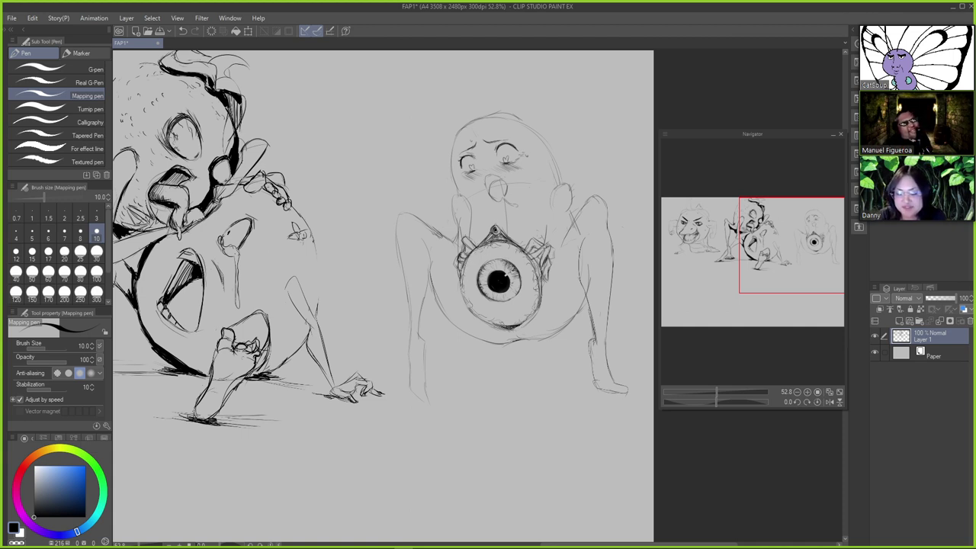
Compare the large eyeball with and without the latest change by repeatedly undoing and redoing it
{"action": "key", "text": "ctrl+z"}
{"action": "key", "text": "ctrl+y"}
{"action": "key", "text": "ctrl+z"}
{"action": "key", "text": "ctrl+y"}
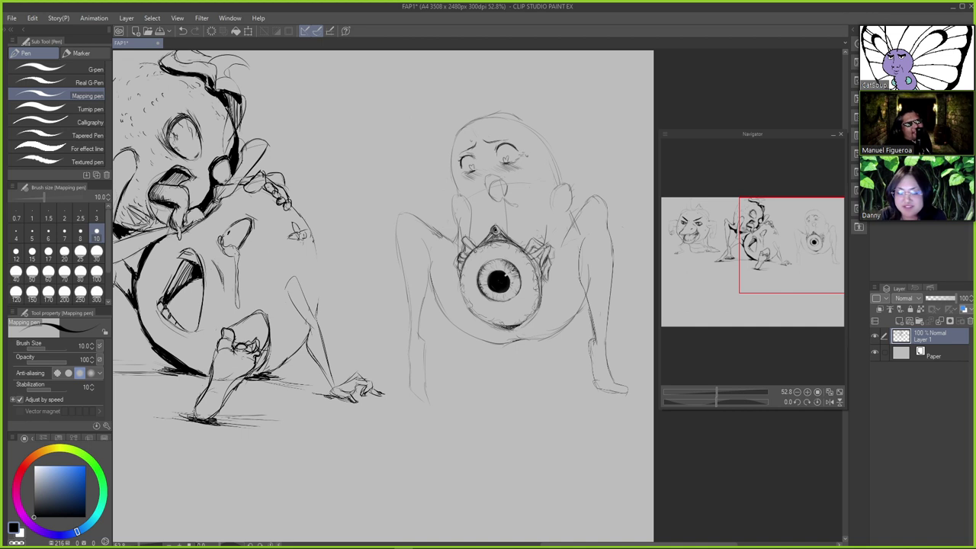
{"action": "key", "text": "ctrl+z"}
{"action": "key", "text": "ctrl+y"}
{"action": "key", "text": "ctrl+z"}
{"action": "key", "text": "ctrl+y"}
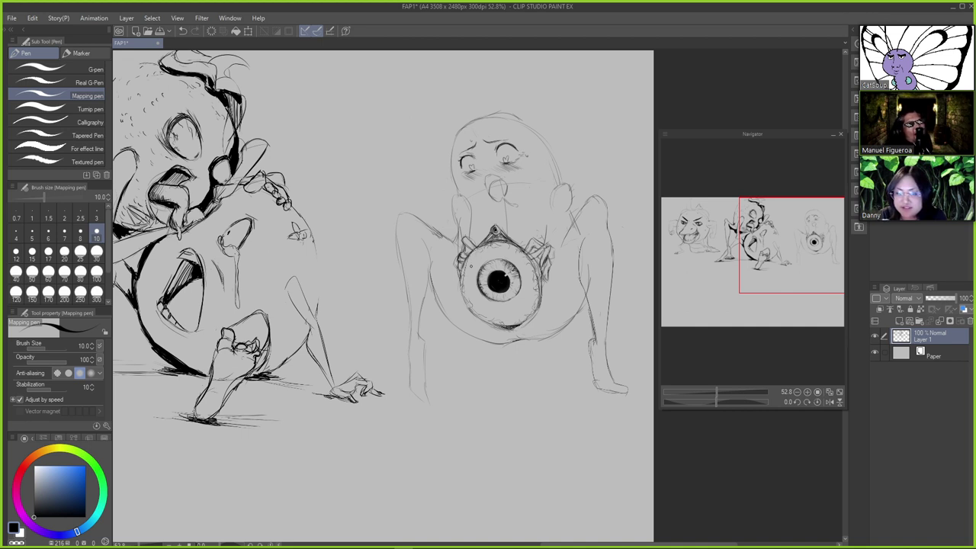
{"action": "key", "text": "ctrl+z"}
{"action": "key", "text": "ctrl+y"}
{"action": "key", "text": "ctrl+z"}
{"action": "key", "text": "ctrl+y"}
{"action": "key", "text": "ctrl+z"}
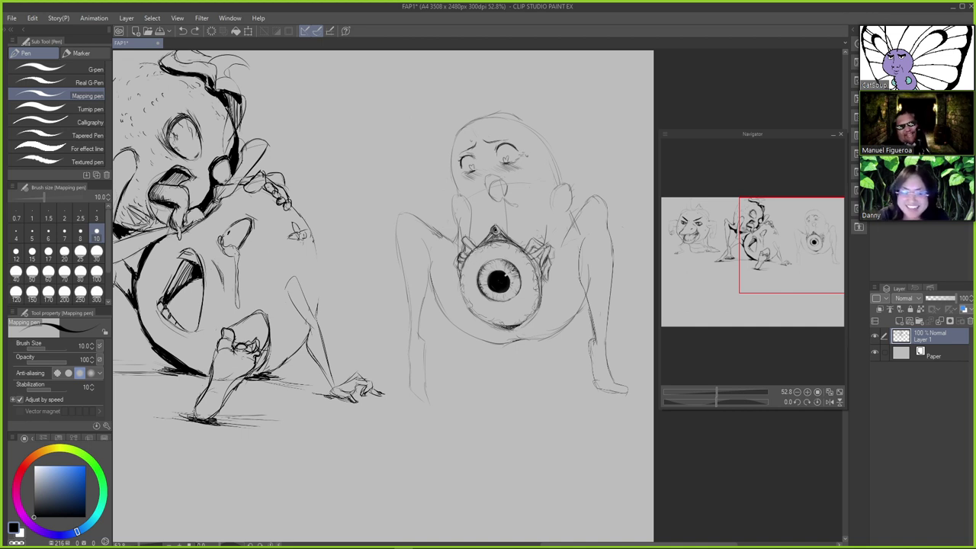
{"action": "key", "text": "ctrl+y"}
{"action": "key", "text": "ctrl+z"}
{"action": "key", "text": "ctrl+y"}
{"action": "key", "text": "ctrl+z"}
{"action": "key", "text": "ctrl+y"}
{"action": "key", "text": "ctrl+z"}
{"action": "key", "text": "ctrl+y"}
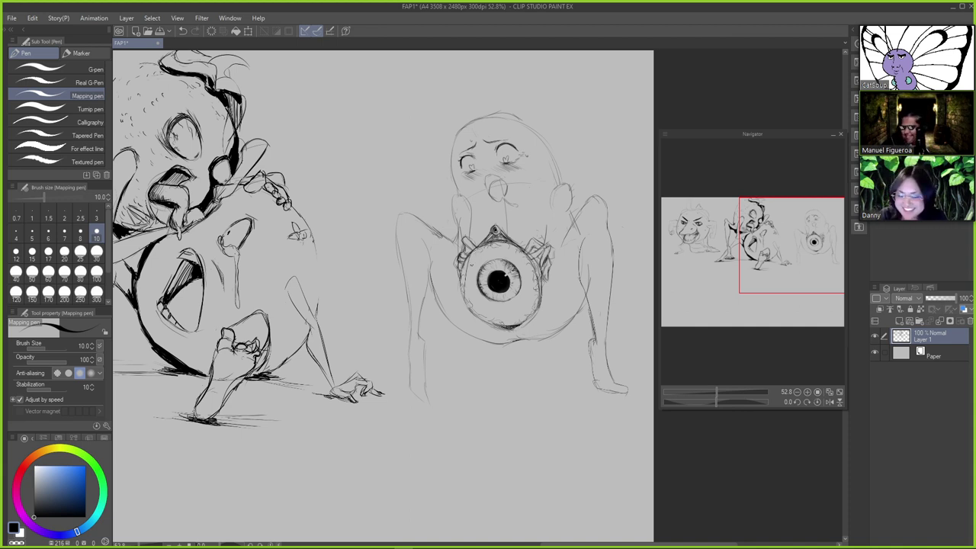
{"action": "key", "text": "ctrl+z"}
{"action": "key", "text": "ctrl+y"}
Darken the left-hand rim of the large eyeball with a curved Mapping pen stroke and compare it with the previous version
{"action": "left_click_drag", "start_coordinate": [466, 264], "coordinate": [465, 304]}
{"action": "key", "text": "ctrl+z"}
{"action": "key", "text": "ctrl+y"}
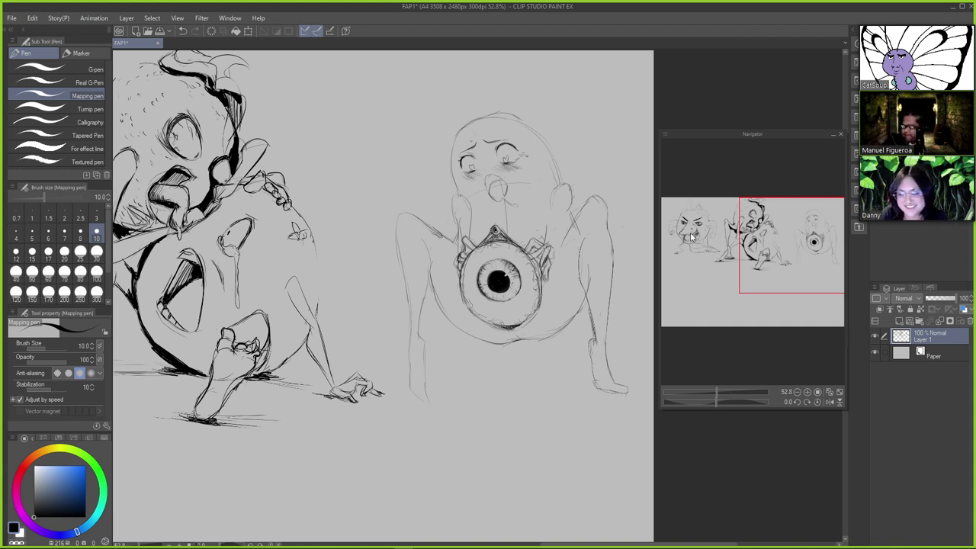
{"action": "key", "text": "ctrl+z"}
{"action": "key", "text": "ctrl+y"}
{"action": "key", "text": "ctrl+z"}
{"action": "key", "text": "ctrl+y"}
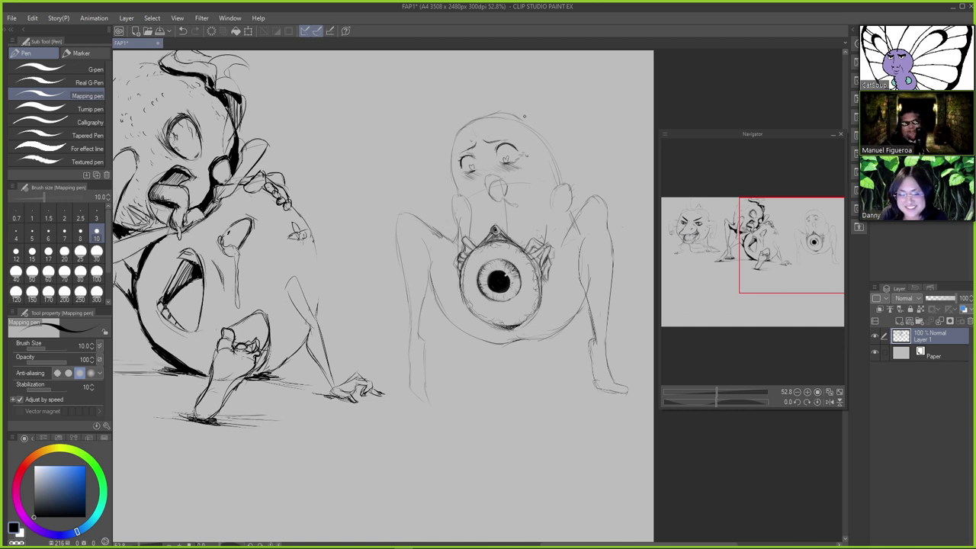
Set the Mapping pen size to 12 and try heavier strokes along the head and the left side of the body
{"action": "key", "text": "bracketright"}
{"action": "left_click_drag", "start_coordinate": [515, 118], "coordinate": [534, 134]}
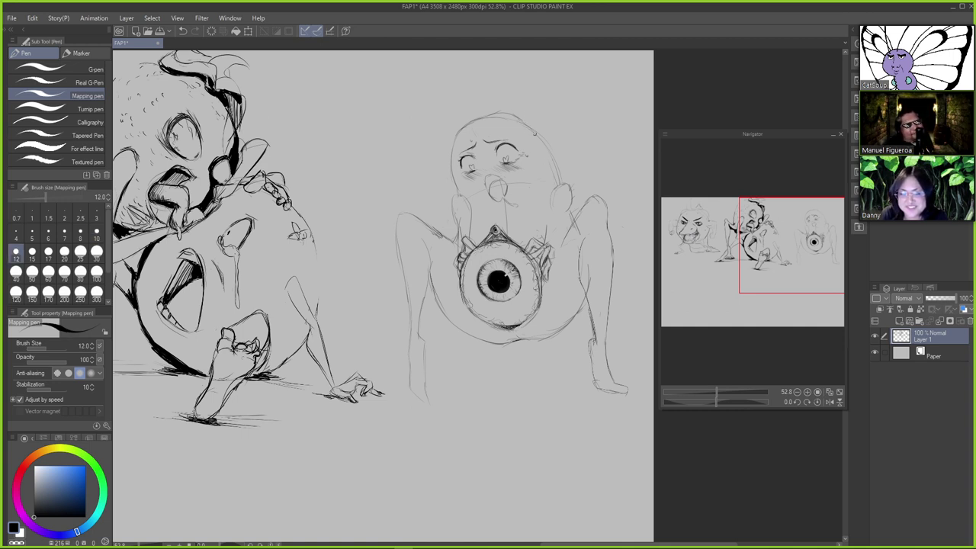
{"action": "mouse_move", "coordinate": [452, 159]}
{"action": "left_mouse_down"}
{"action": "mouse_move", "coordinate": [471, 232]}
{"action": "mouse_move", "coordinate": [463, 252]}
{"action": "mouse_move", "coordinate": [453, 244]}
{"action": "mouse_move", "coordinate": [451, 320]}
{"action": "left_mouse_up"}
{"action": "key", "text": "ctrl+z"}
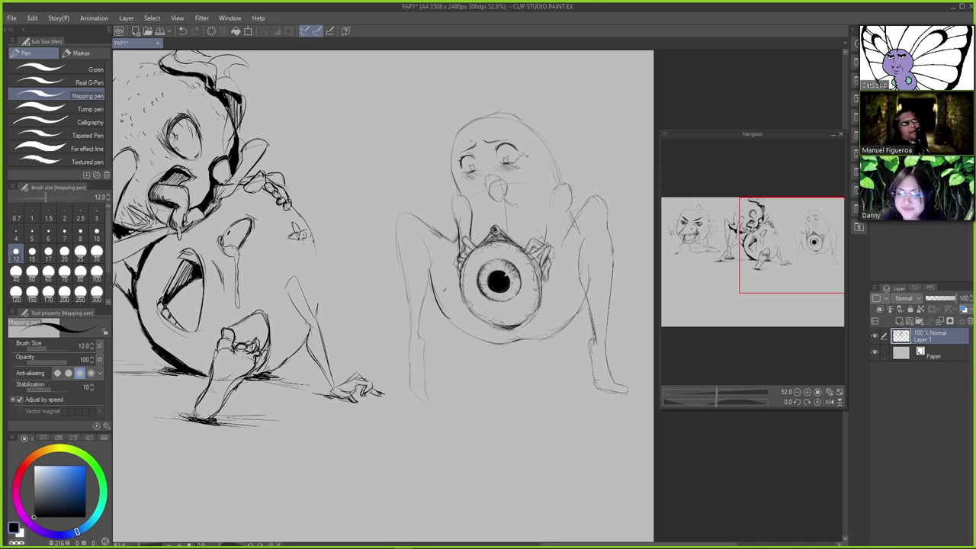
{"action": "key", "text": "ctrl+z"}
Redraw the lower contour of the round body between the two legs with a heavier Mapping pen line
{"action": "left_click_drag", "start_coordinate": [432, 273], "coordinate": [457, 329]}
{"action": "key", "text": "ctrl+z"}
{"action": "mouse_move", "coordinate": [431, 271]}
{"action": "left_mouse_down"}
{"action": "mouse_move", "coordinate": [465, 331]}
{"action": "mouse_move", "coordinate": [516, 334]}
{"action": "mouse_move", "coordinate": [479, 335]}
{"action": "mouse_move", "coordinate": [539, 341]}
{"action": "mouse_move", "coordinate": [580, 309]}
{"action": "left_mouse_up"}
{"action": "key", "text": "ctrl+z"}
{"action": "key", "text": "ctrl+z"}
{"action": "key", "text": "ctrl+z"}
{"action": "key", "text": "ctrl+z"}
{"action": "key", "text": "ctrl+z"}
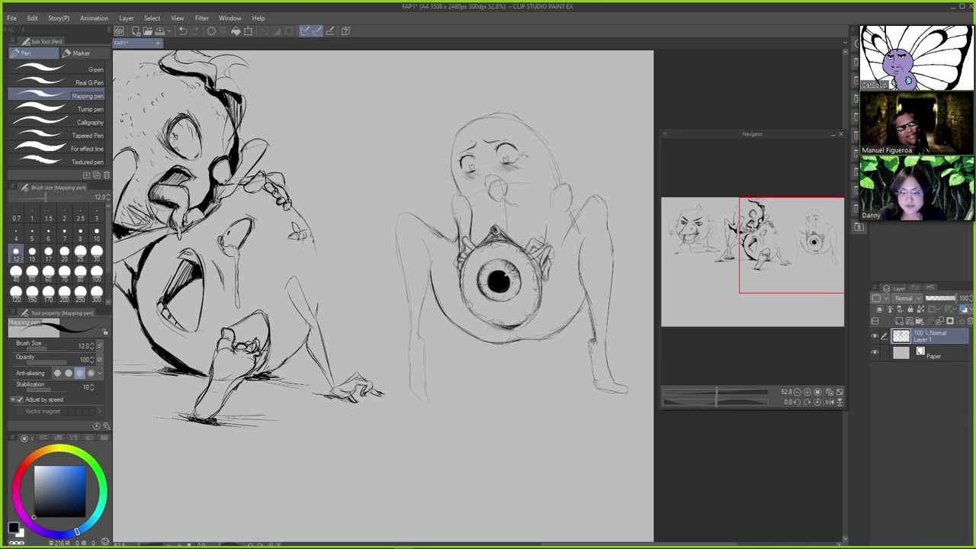
Redraw the lower part of the seated figure's left-hand leg and foot with darker Mapping pen lines
{"action": "mouse_move", "coordinate": [588, 344]}
{"action": "left_mouse_down"}
{"action": "mouse_move", "coordinate": [596, 341]}
{"action": "mouse_move", "coordinate": [592, 362]}
{"action": "left_mouse_up"}
{"action": "key", "text": "ctrl+z"}
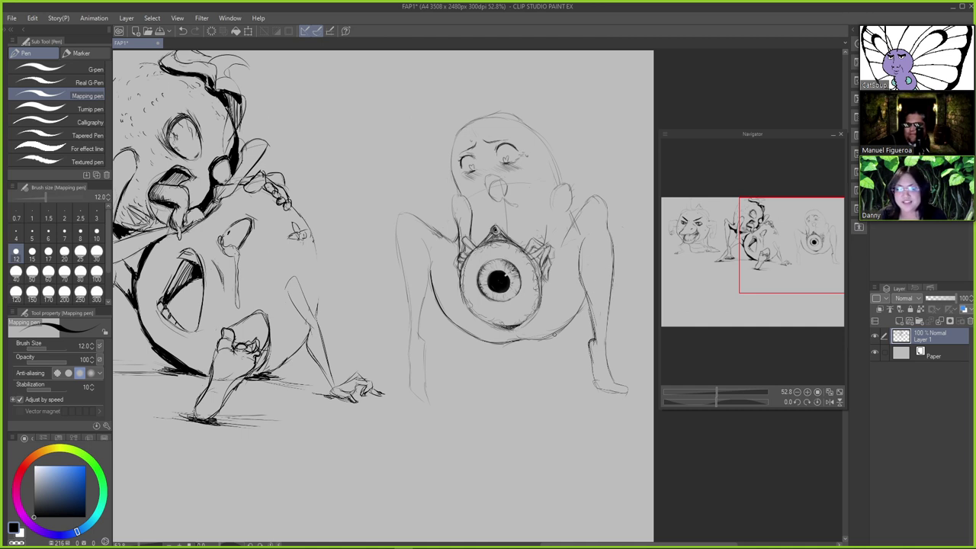
{"action": "left_click_drag", "start_coordinate": [426, 372], "coordinate": [428, 397]}
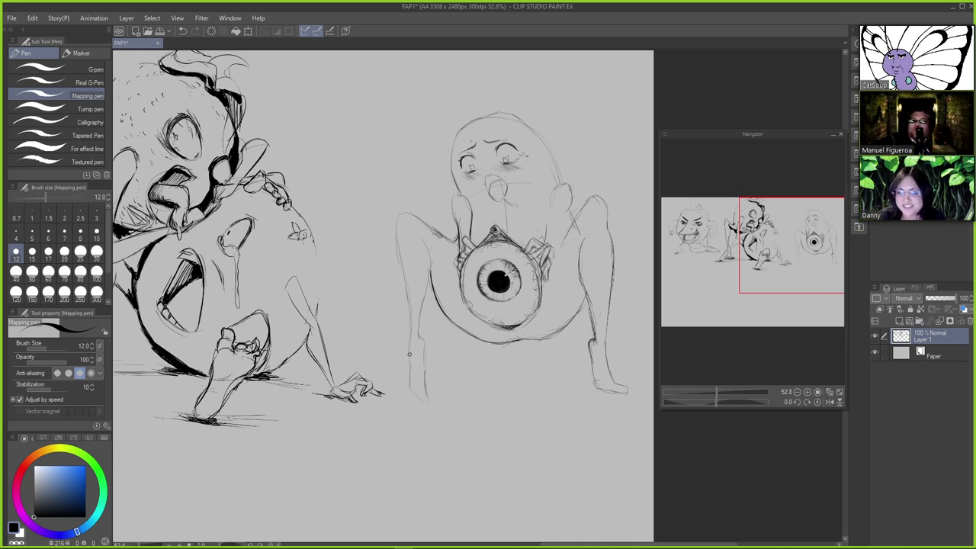
{"action": "mouse_move", "coordinate": [409, 353]}
{"action": "left_mouse_down"}
{"action": "mouse_move", "coordinate": [436, 384]}
{"action": "mouse_move", "coordinate": [409, 382]}
{"action": "mouse_move", "coordinate": [431, 405]}
{"action": "left_mouse_up"}
{"action": "key", "text": "ctrl+z"}
{"action": "left_click_drag", "start_coordinate": [426, 371], "coordinate": [428, 400]}
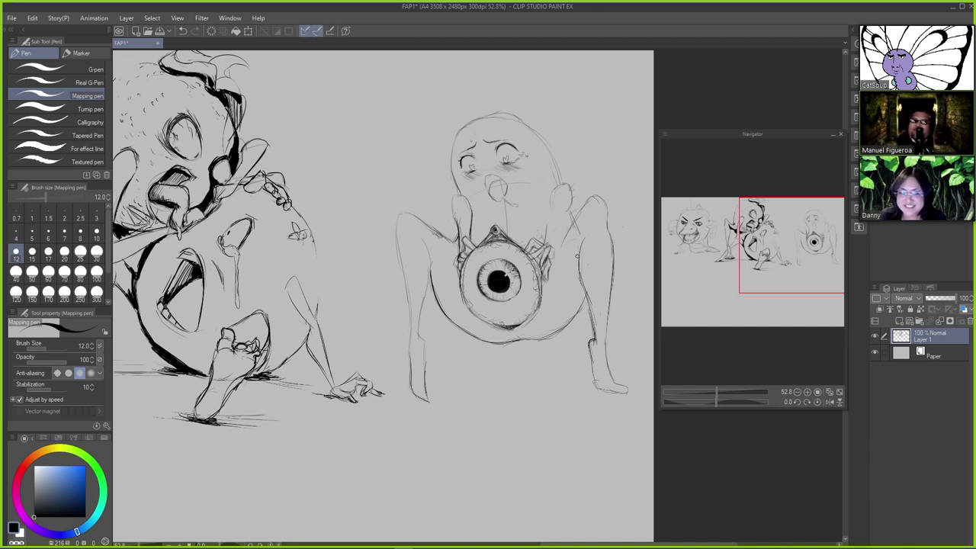
Strengthen the inner contours of both of the seated figure's legs with Mapping pen strokes
{"action": "mouse_move", "coordinate": [433, 268]}
{"action": "left_mouse_down"}
{"action": "mouse_move", "coordinate": [421, 237]}
{"action": "mouse_move", "coordinate": [429, 276]}
{"action": "mouse_move", "coordinate": [416, 328]}
{"action": "left_mouse_up"}
{"action": "key", "text": "ctrl+z"}
{"action": "mouse_move", "coordinate": [580, 287]}
{"action": "left_mouse_down"}
{"action": "mouse_move", "coordinate": [593, 316]}
{"action": "mouse_move", "coordinate": [596, 388]}
{"action": "mouse_move", "coordinate": [605, 389]}
{"action": "left_mouse_up"}
{"action": "key", "text": "ctrl+z"}
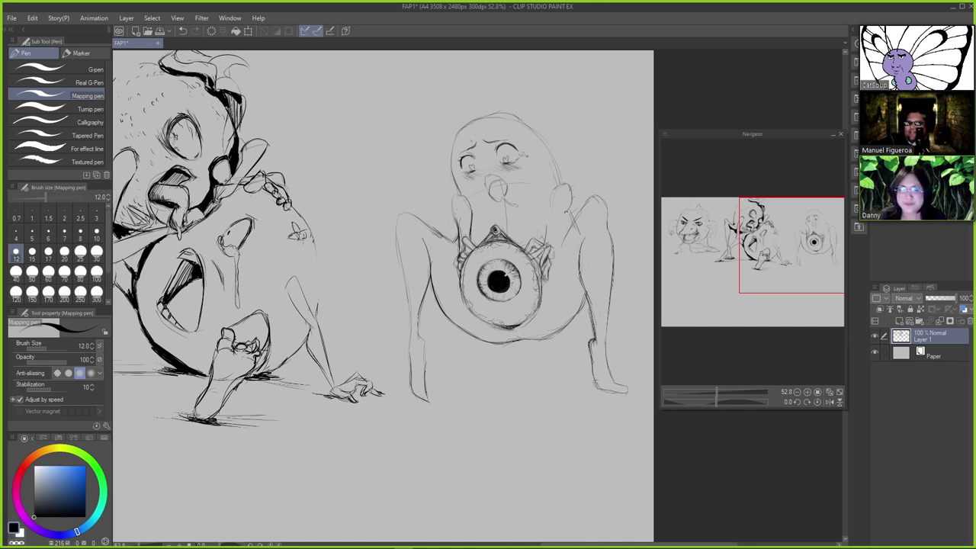
Redraw the short contour between the figure's right-hand arm and the raised knee with the Mapping pen
{"action": "left_click_drag", "start_coordinate": [568, 211], "coordinate": [573, 225]}
{"action": "left_click_drag", "start_coordinate": [571, 212], "coordinate": [564, 250]}
{"action": "key", "text": "ctrl+z"}
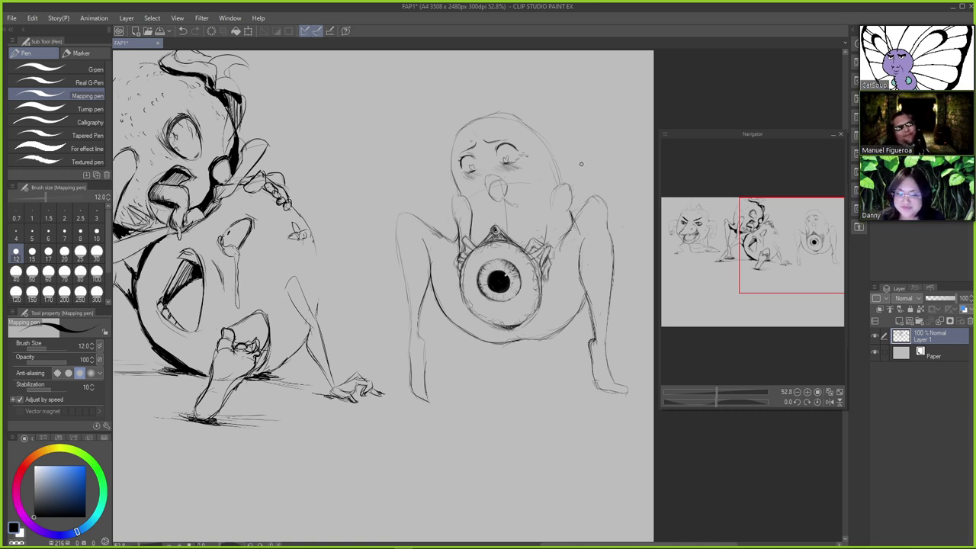
Erase the loose sketch lines at the top and right-hand side of the head and redraw the crown
{"action": "key", "text": "e"}
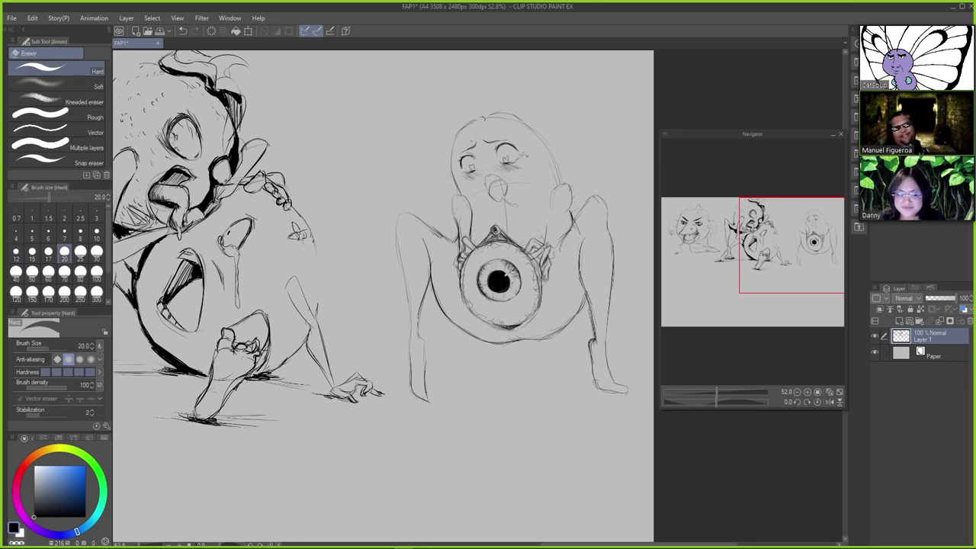
{"action": "key", "text": "p"}
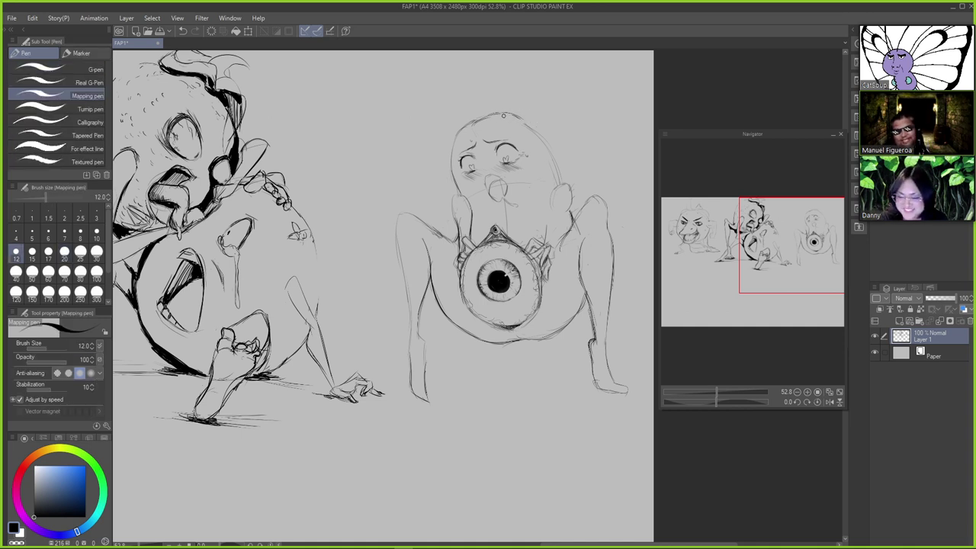
{"action": "key", "text": "e"}
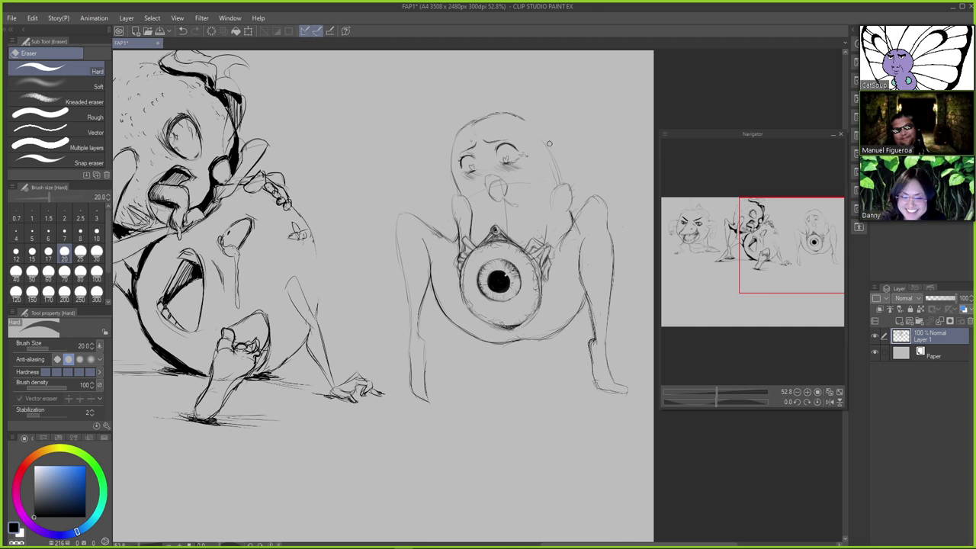
{"action": "key", "text": "p"}
{"action": "key", "text": "e"}
Clean up the left-hand side of the head outline and redraw it as a darker Mapping pen curve
{"action": "mouse_move", "coordinate": [524, 120]}
{"action": "left_mouse_down"}
{"action": "mouse_move", "coordinate": [476, 120]}
{"action": "mouse_move", "coordinate": [456, 140]}
{"action": "mouse_move", "coordinate": [453, 164]}
{"action": "left_mouse_up"}
{"action": "key", "text": "p"}
{"action": "key", "text": "ctrl+z"}
{"action": "key", "text": "ctrl+z"}
{"action": "left_click_drag", "start_coordinate": [460, 131], "coordinate": [455, 193]}
{"action": "key", "text": "ctrl+z"}
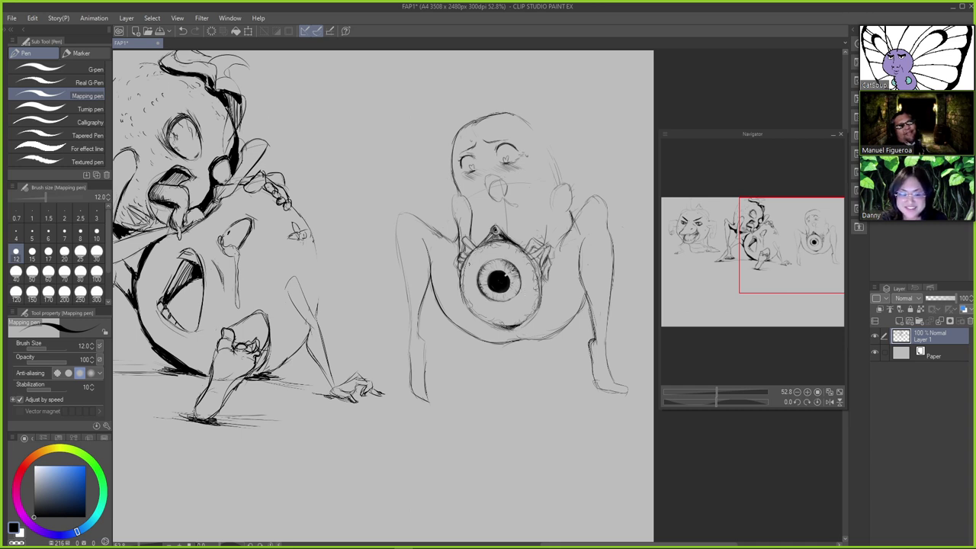
Erase the rough lines around the left-hand fingers and the eyeball's left rim with the Hard eraser
{"action": "key", "text": "e"}
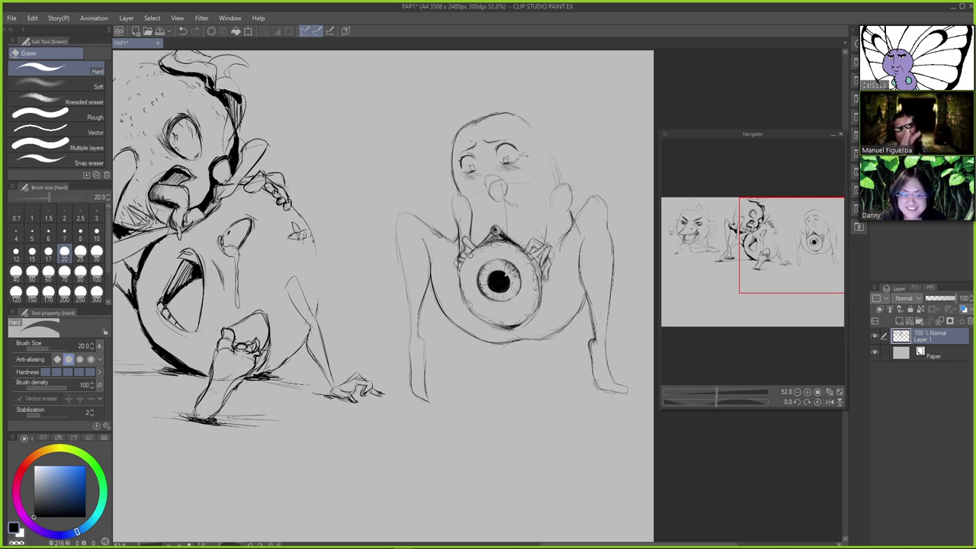
{"action": "key", "text": "p"}
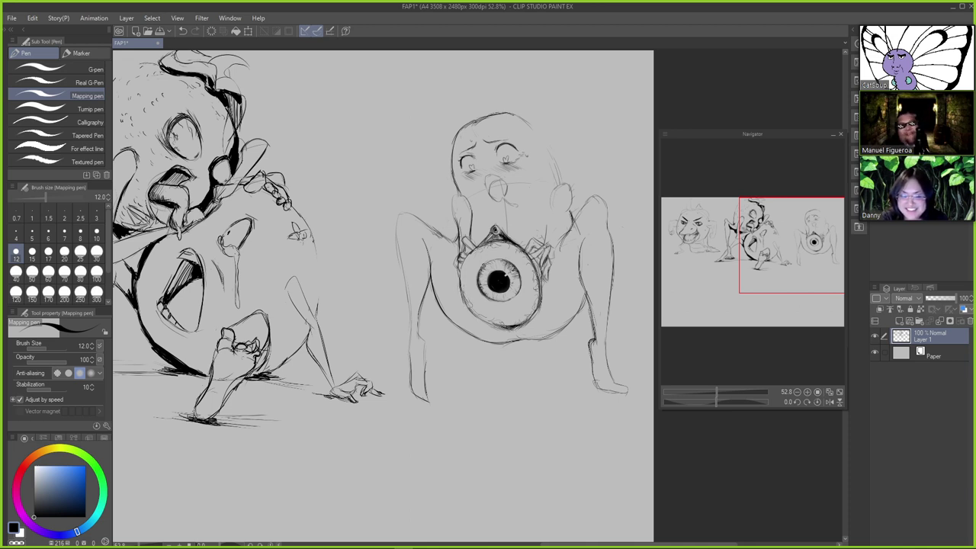
{"action": "key", "text": "e"}
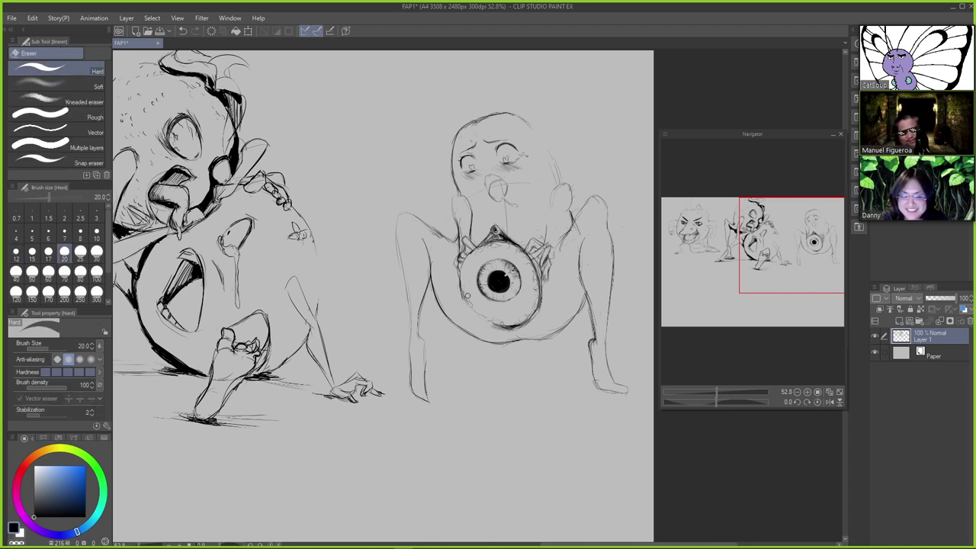
{"action": "key", "text": "p"}
{"action": "key", "text": "ctrl+z"}
Try several Mapping pen curves for the lower rim of the large eyeball, undoing the unwanted ones
{"action": "left_click_drag", "start_coordinate": [463, 299], "coordinate": [492, 320]}
{"action": "key", "text": "ctrl+z"}
{"action": "key", "text": "ctrl+z"}
{"action": "key", "text": "ctrl+z"}
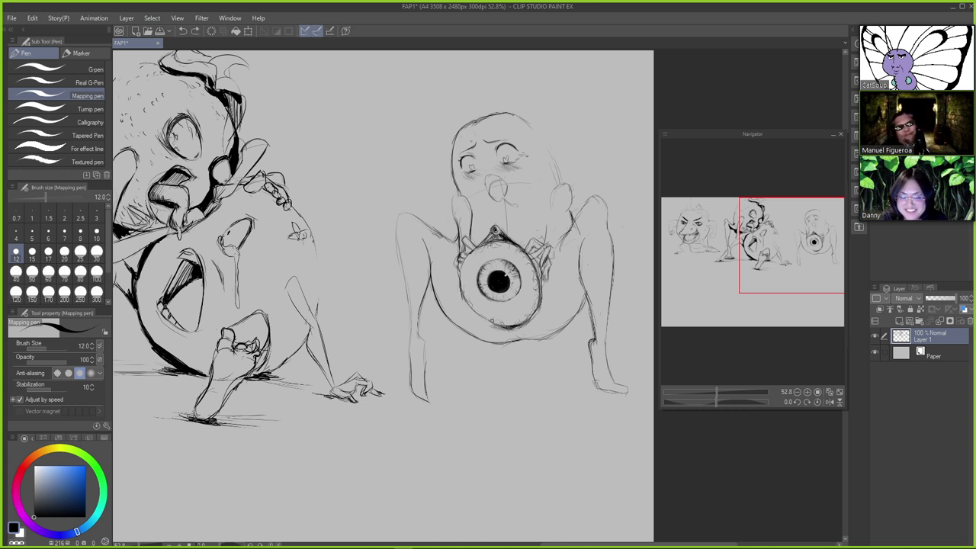
{"action": "key", "text": "ctrl+z"}
{"action": "mouse_move", "coordinate": [462, 289]}
{"action": "left_mouse_down"}
{"action": "mouse_move", "coordinate": [494, 321]}
{"action": "mouse_move", "coordinate": [525, 315]}
{"action": "mouse_move", "coordinate": [542, 298]}
{"action": "left_mouse_up"}
{"action": "key", "text": "ctrl+z"}
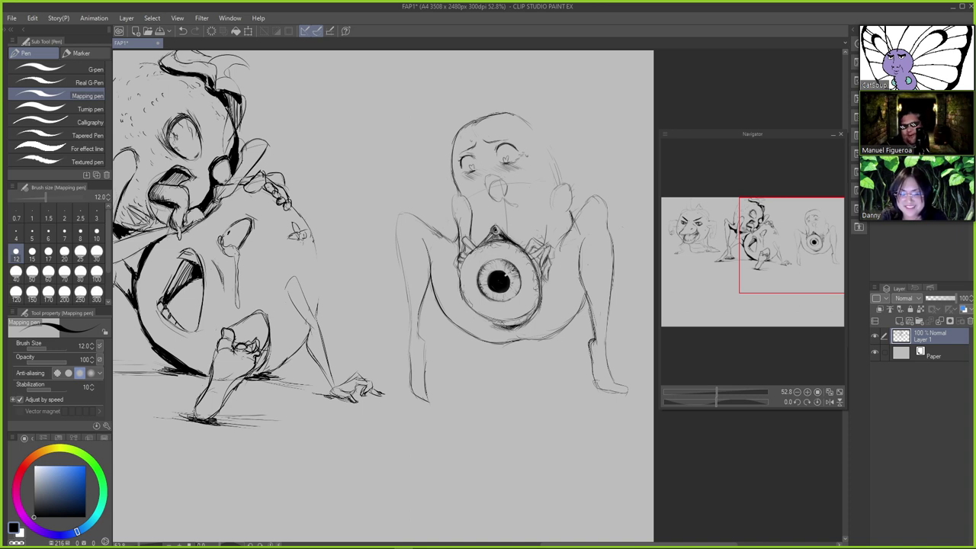
Erase and redraw the eyeball's lower-left rim, bringing its outline towards a point at the base
{"action": "key", "text": "e"}
{"action": "mouse_move", "coordinate": [459, 276]}
{"action": "left_mouse_down"}
{"action": "mouse_move", "coordinate": [489, 322]}
{"action": "mouse_move", "coordinate": [480, 317]}
{"action": "mouse_move", "coordinate": [491, 322]}
{"action": "mouse_move", "coordinate": [496, 308]}
{"action": "mouse_move", "coordinate": [474, 316]}
{"action": "mouse_move", "coordinate": [490, 323]}
{"action": "mouse_move", "coordinate": [473, 311]}
{"action": "mouse_move", "coordinate": [504, 328]}
{"action": "left_mouse_up"}
{"action": "key", "text": "p"}
{"action": "key", "text": "ctrl+z"}
{"action": "key", "text": "ctrl+z"}
{"action": "key", "text": "e"}
{"action": "key", "text": "p"}
{"action": "key", "text": "ctrl+z"}
{"action": "key", "text": "e"}
{"action": "key", "text": "p"}
{"action": "key", "text": "ctrl+z"}
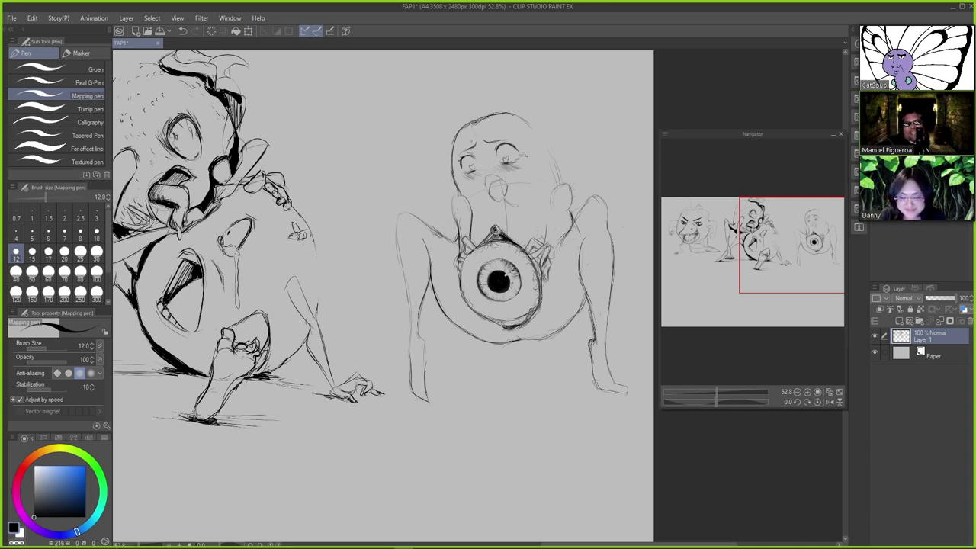
Sharpen the pointed tip beneath the large eyeball by alternately erasing and redrawing its lines
{"action": "key", "text": "e"}
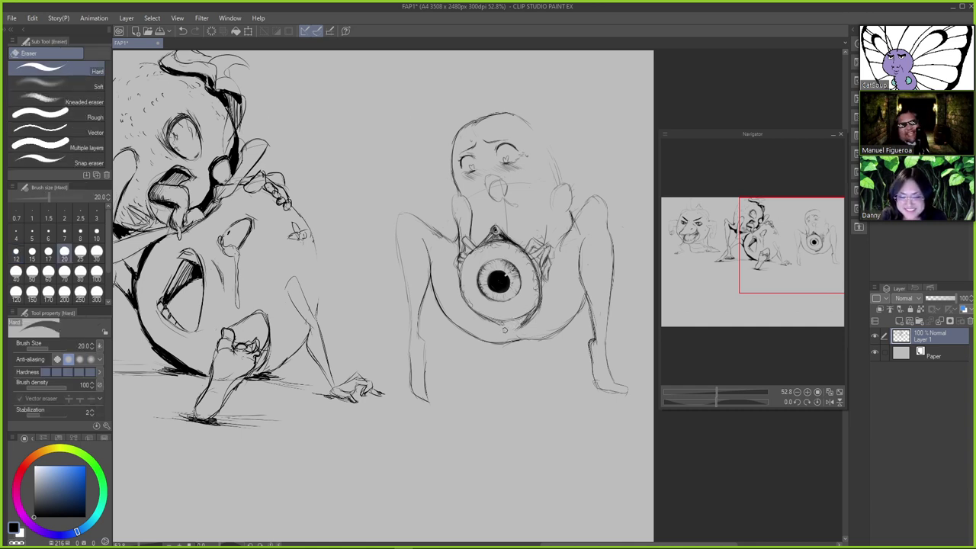
{"action": "key", "text": "p"}
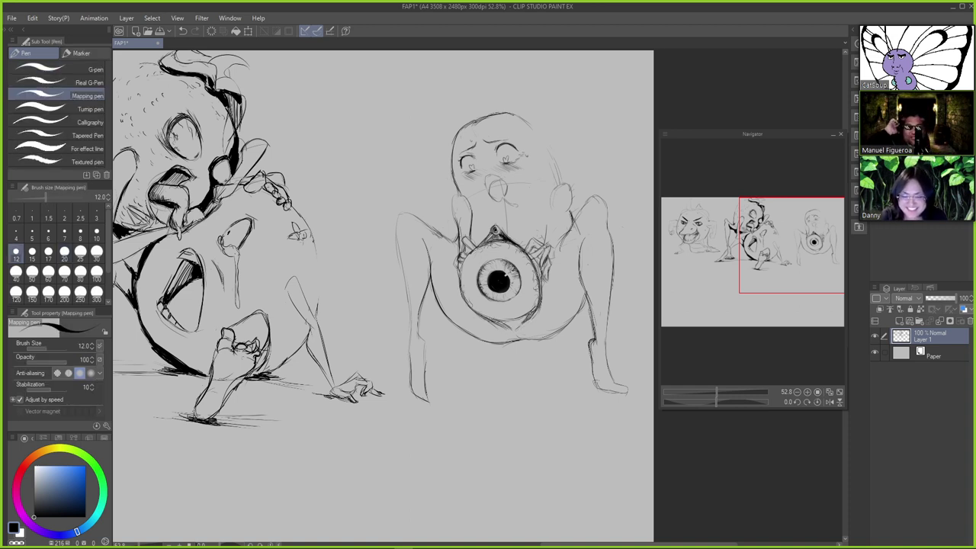
{"action": "key", "text": "e"}
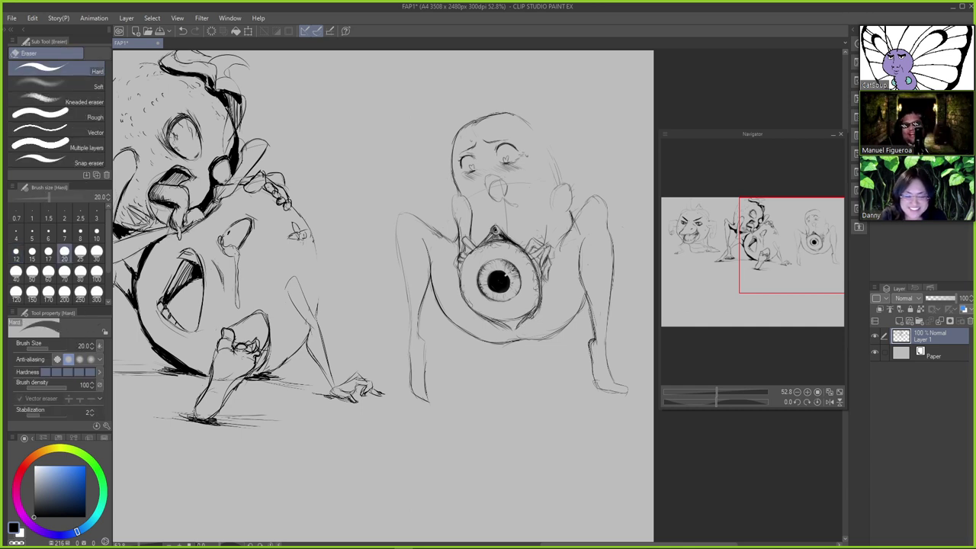
{"action": "key", "text": "p"}
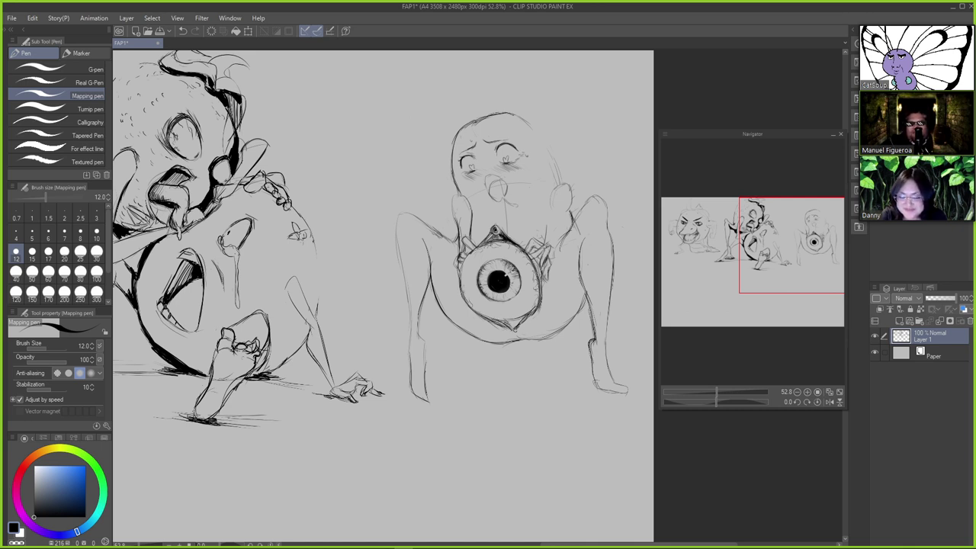
{"action": "key", "text": "e"}
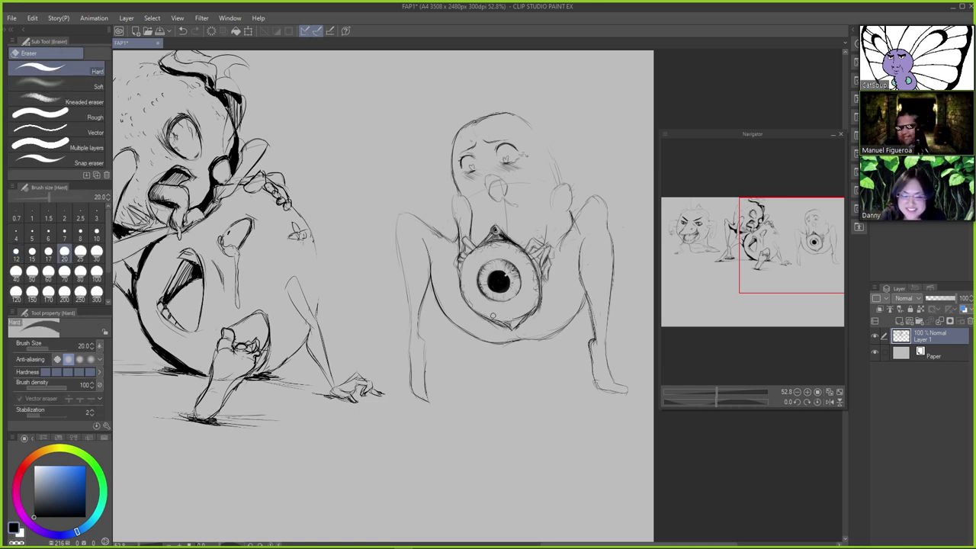
{"action": "key", "text": "p"}
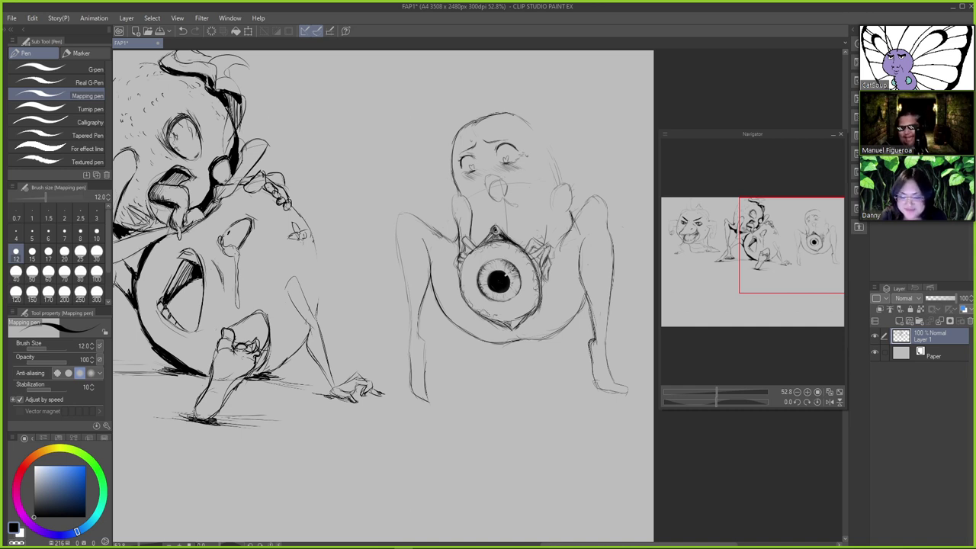
Reinforce the lower and left-hand rim of the large eyeball with short Mapping pen strokes and tidy the excess
{"action": "left_click_drag", "start_coordinate": [499, 320], "coordinate": [527, 311]}
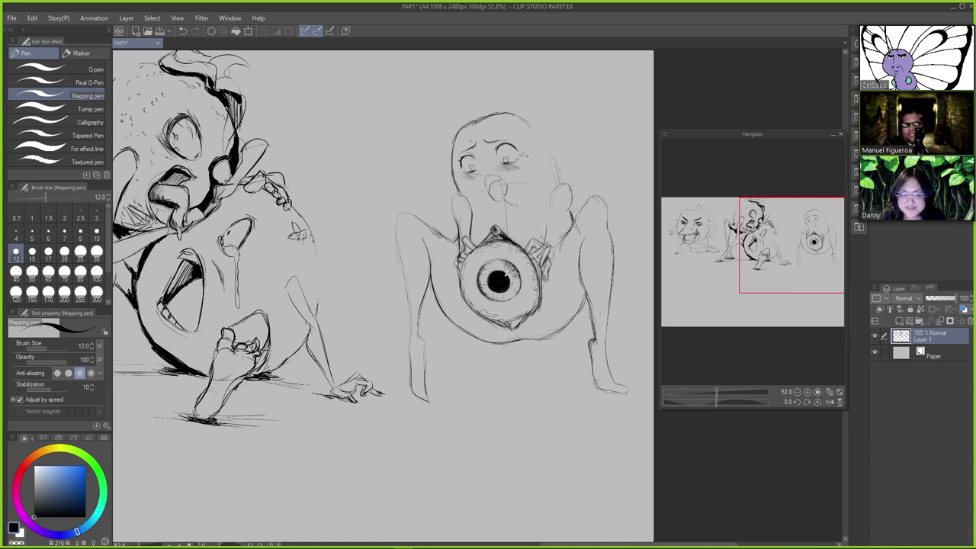
{"action": "left_click_drag", "start_coordinate": [462, 286], "coordinate": [466, 300]}
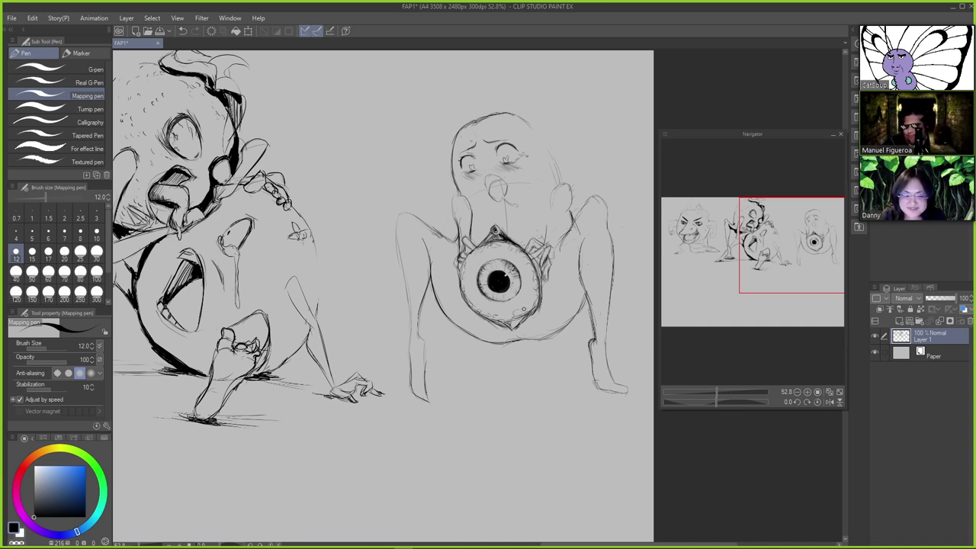
{"action": "key", "text": "e"}
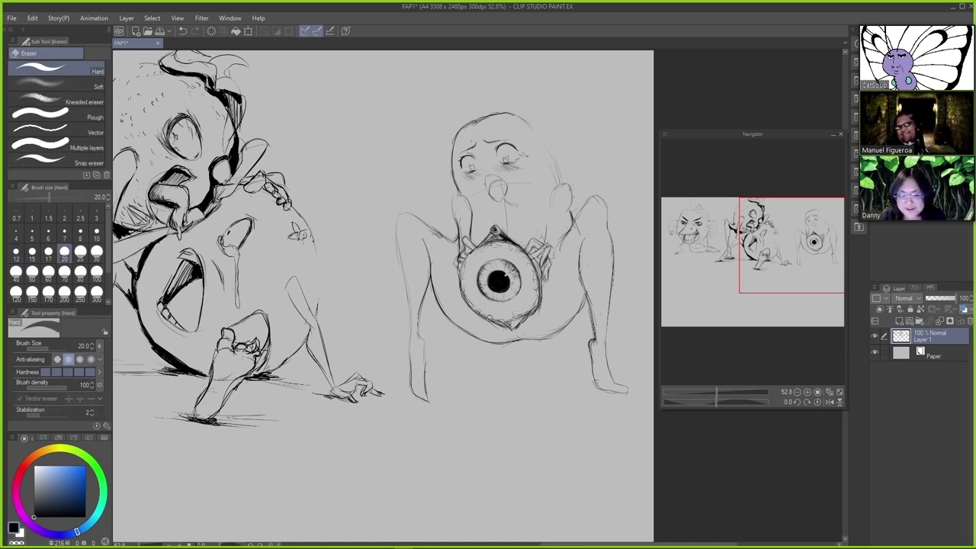
{"action": "key", "text": "p"}
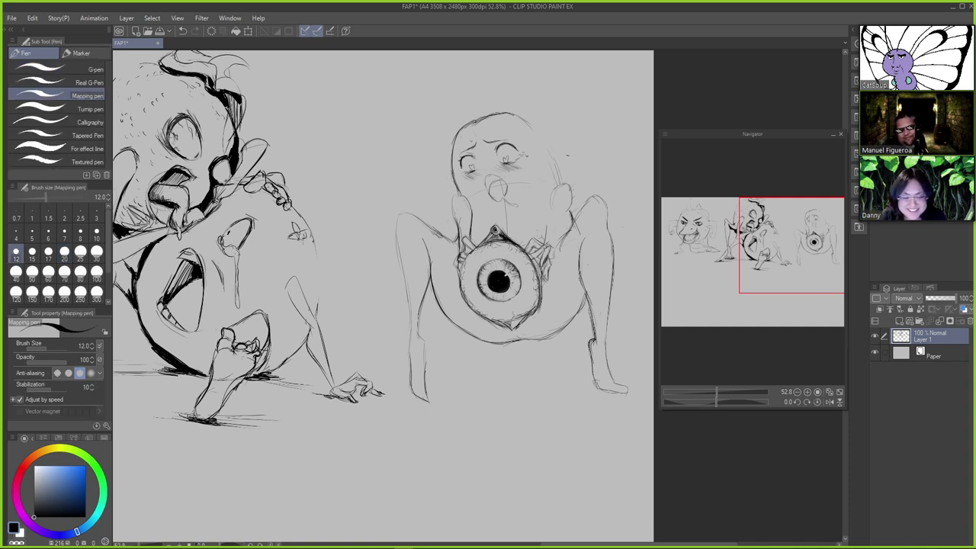
Clean the end of the crown line, then redraw the right-hand side of the head and the adjoining arm
{"action": "key", "text": "e"}
{"action": "left_click_drag", "start_coordinate": [529, 126], "coordinate": [524, 120]}
{"action": "key", "text": "p"}
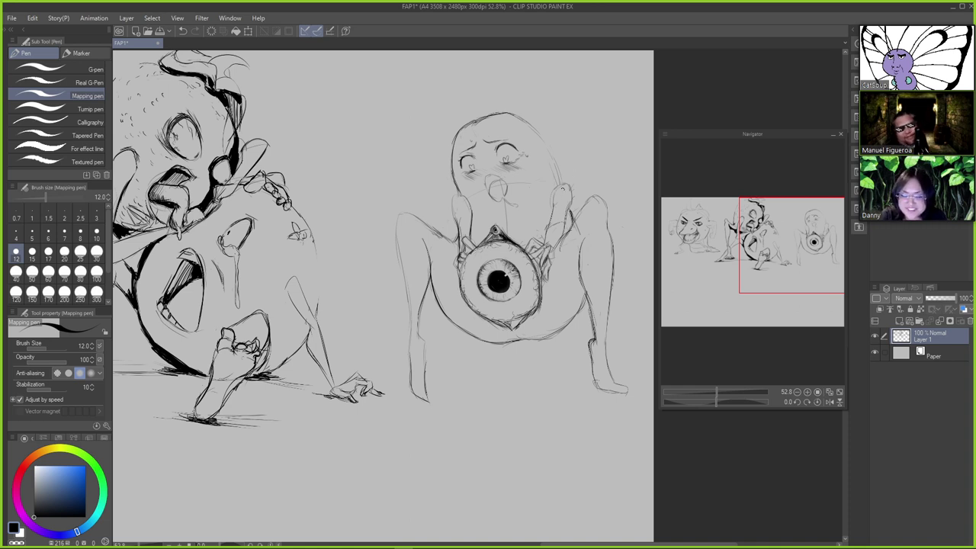
Erase and redraw the upper arm and shoulder contours on both sides of the seated figure
{"action": "key", "text": "e"}
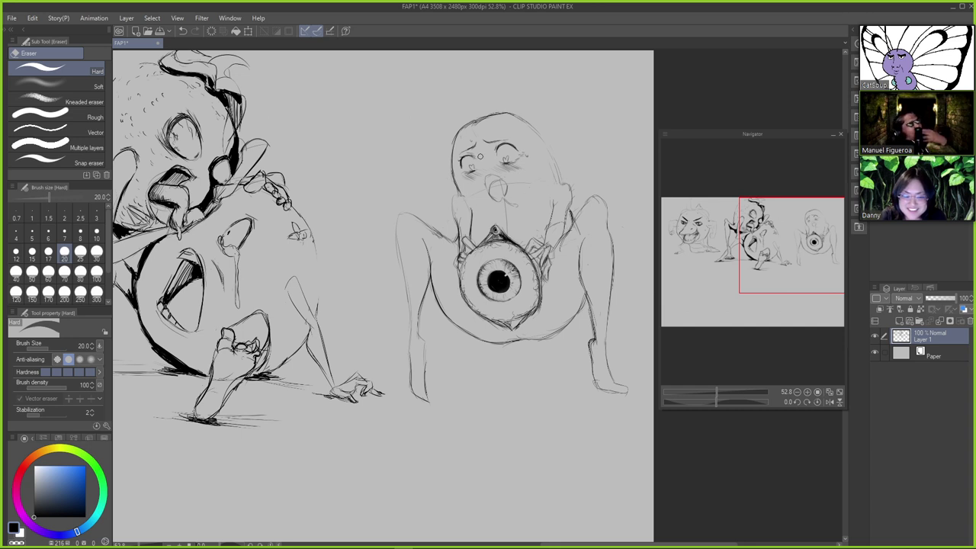
{"action": "key", "text": "p"}
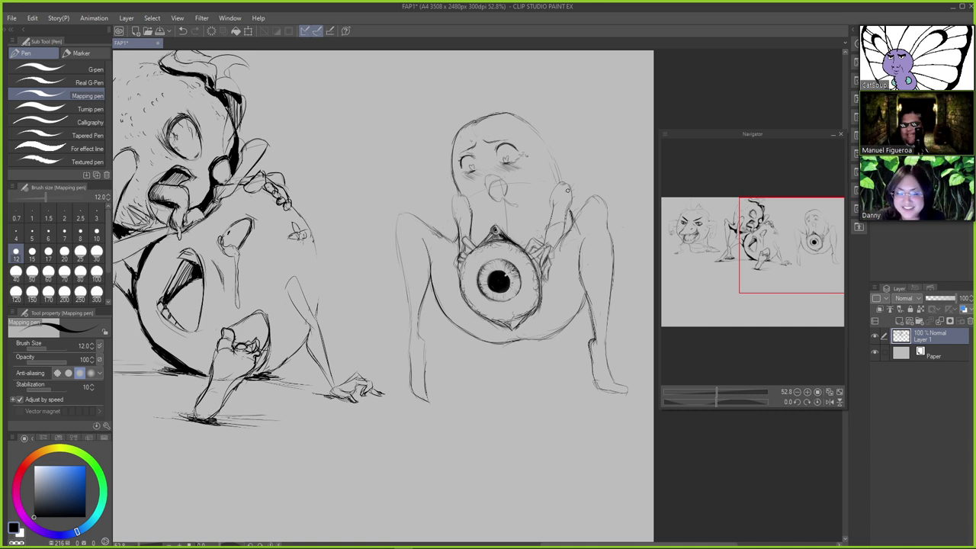
{"action": "key", "text": "e"}
{"action": "key", "text": "p"}
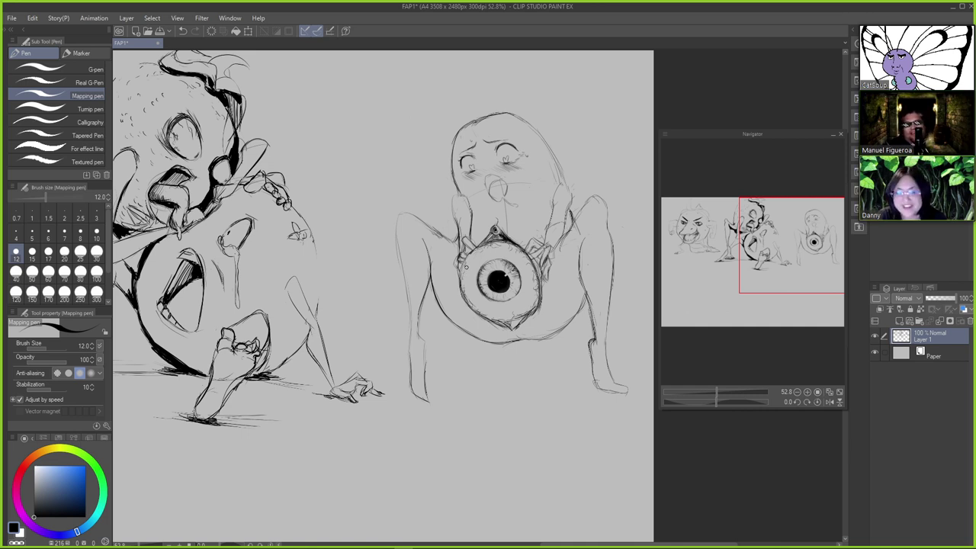
Erase and redraw the fingers and rim lines where the two hands grip the large eyeball
{"action": "key", "text": "e"}
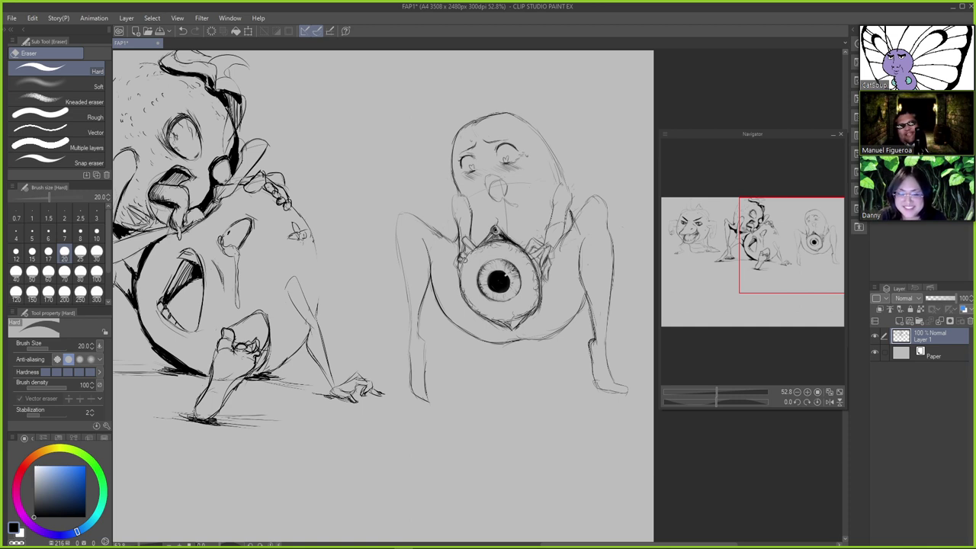
{"action": "key", "text": "p"}
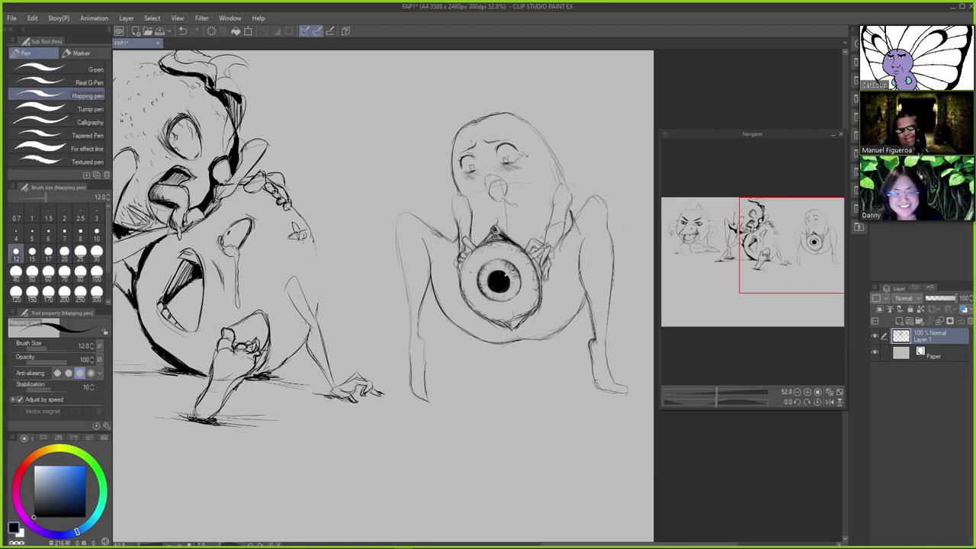
{"action": "left_click_drag", "start_coordinate": [465, 263], "coordinate": [481, 307]}
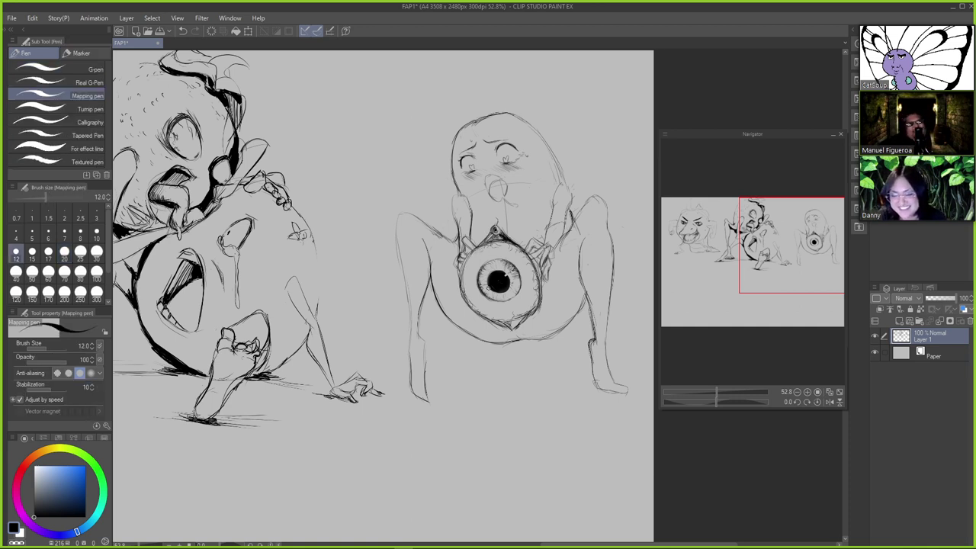
{"action": "key", "text": "e"}
{"action": "mouse_move", "coordinate": [461, 259]}
{"action": "left_mouse_down"}
{"action": "mouse_move", "coordinate": [462, 268]}
{"action": "mouse_move", "coordinate": [470, 257]}
{"action": "left_mouse_up"}
{"action": "key", "text": "p"}
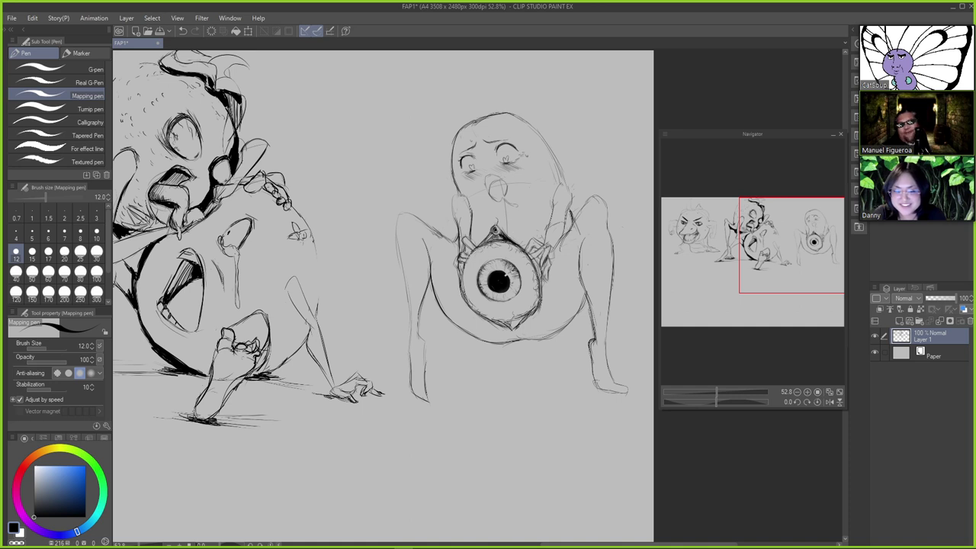
{"action": "key", "text": "e"}
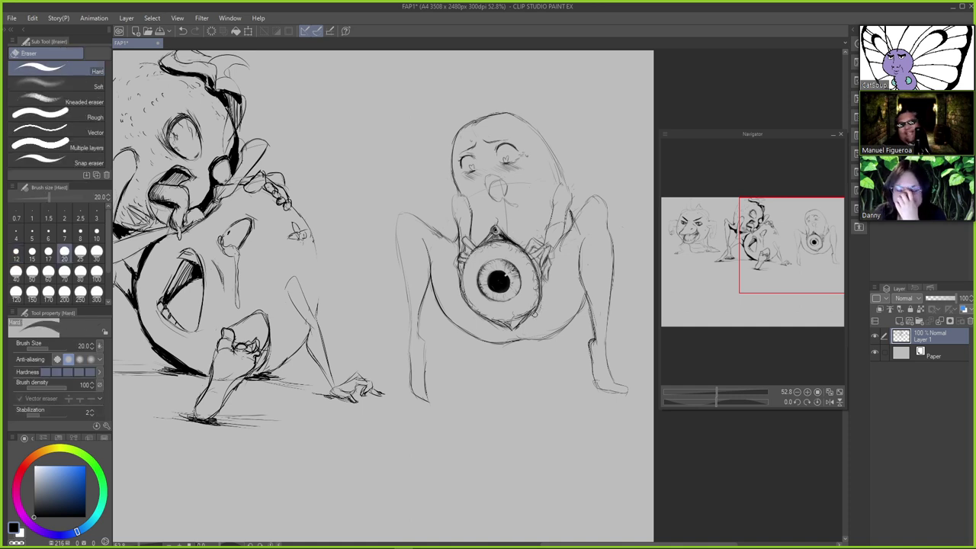
{"action": "key", "text": "p"}
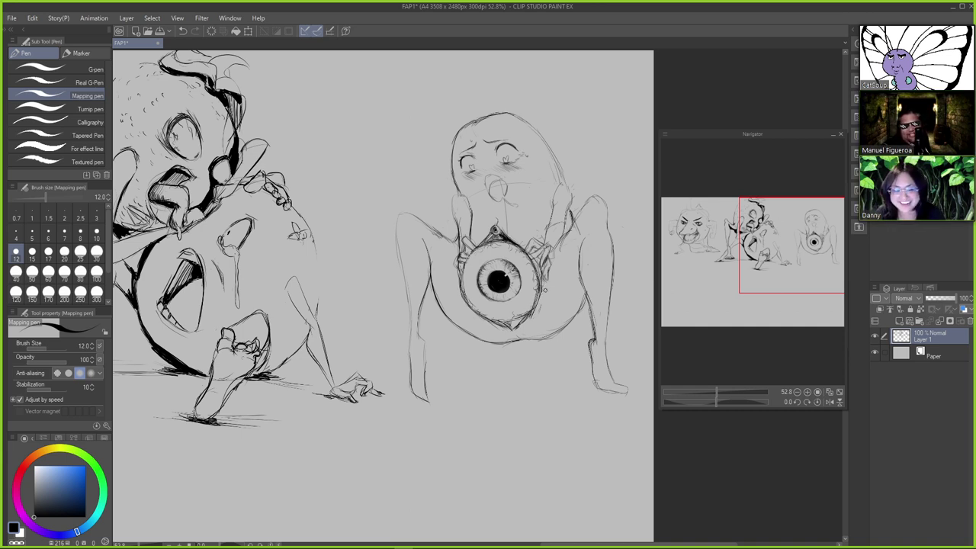
Touch up the seated figure's contours with the Hard eraser and Mapping pen, and save the drawing
{"action": "key", "text": "e"}
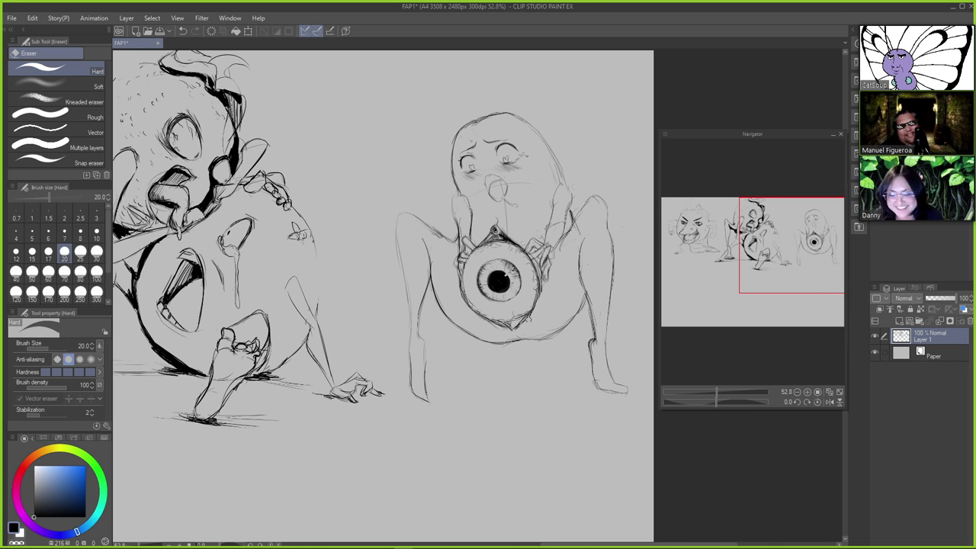
{"action": "key", "text": "p"}
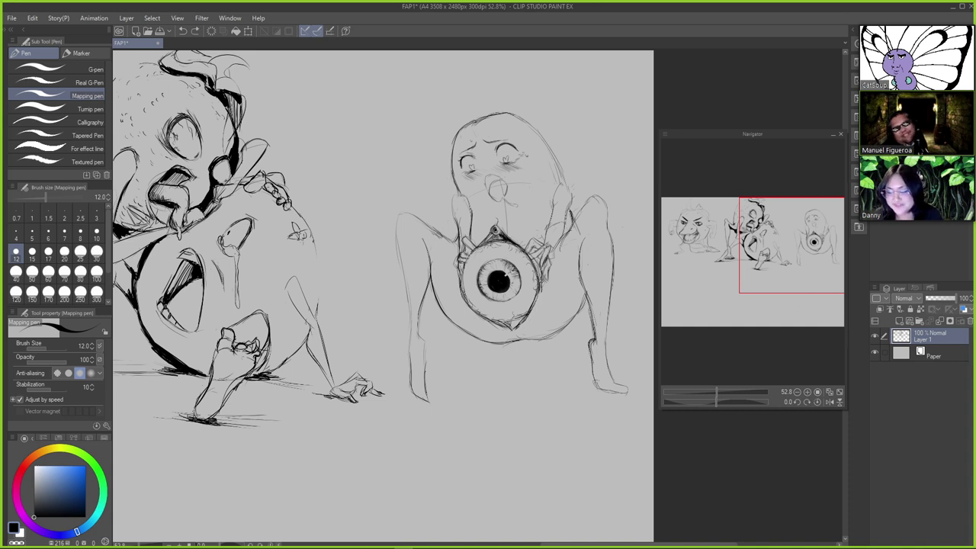
{"action": "key", "text": "e"}
{"action": "key", "text": "p"}
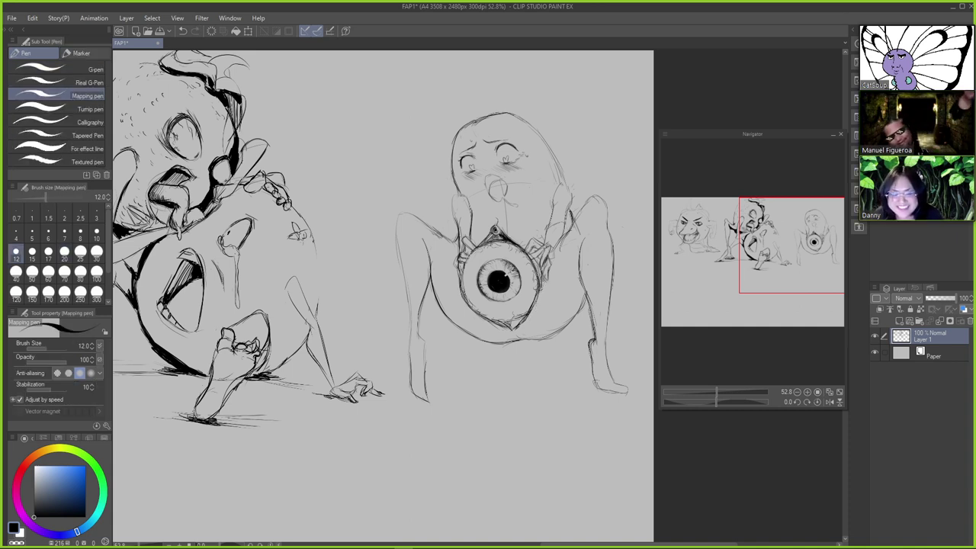
{"action": "key", "text": "e"}
{"action": "key", "text": "p"}
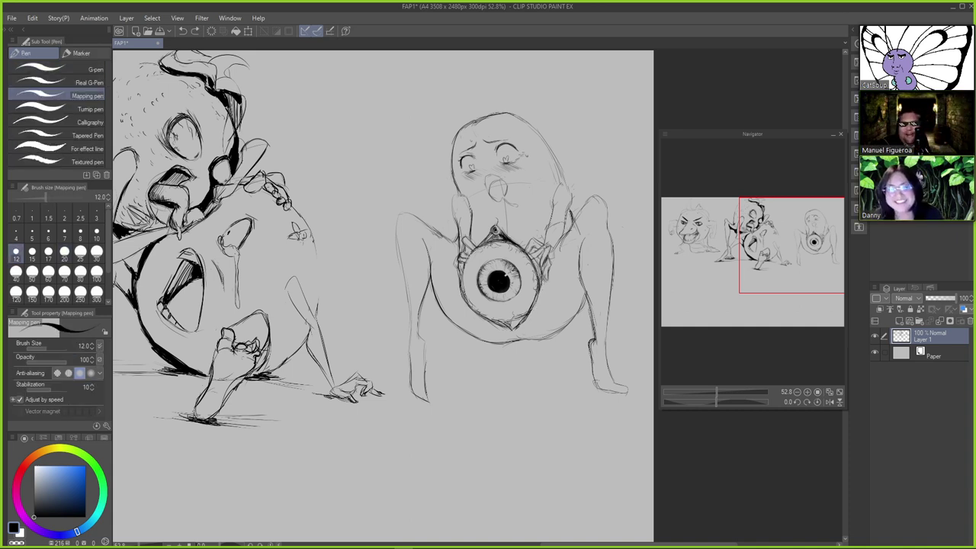
{"action": "key", "text": "e"}
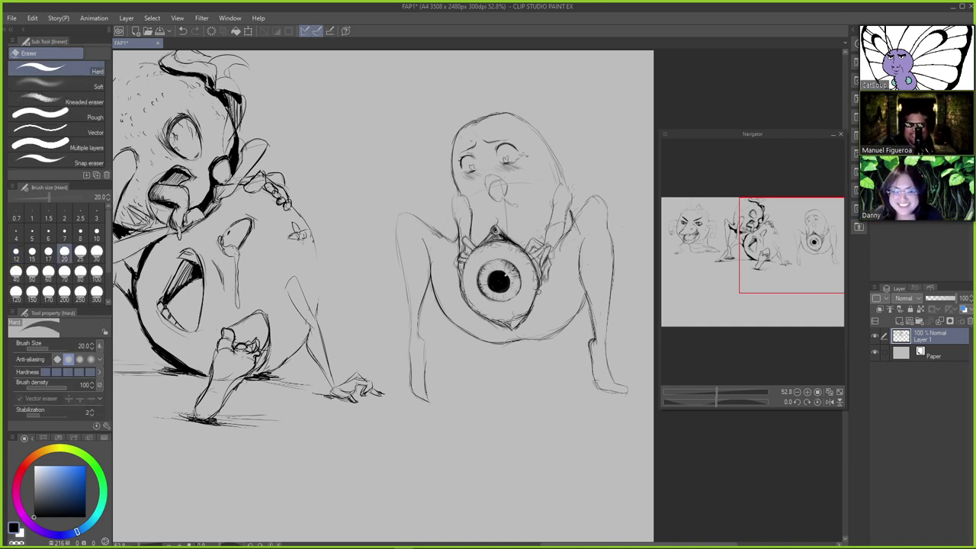
{"action": "key", "text": "p"}
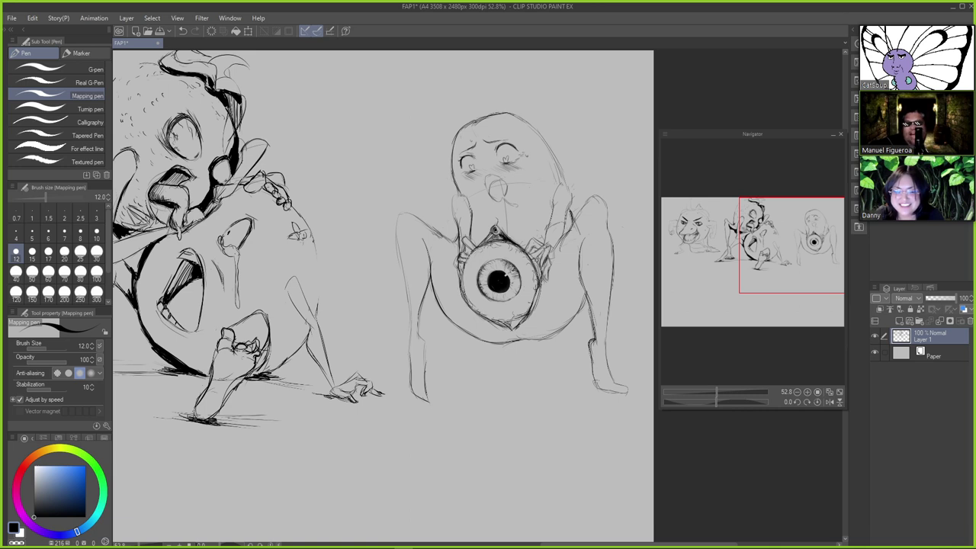
{"action": "key", "text": "ctrl+s"}
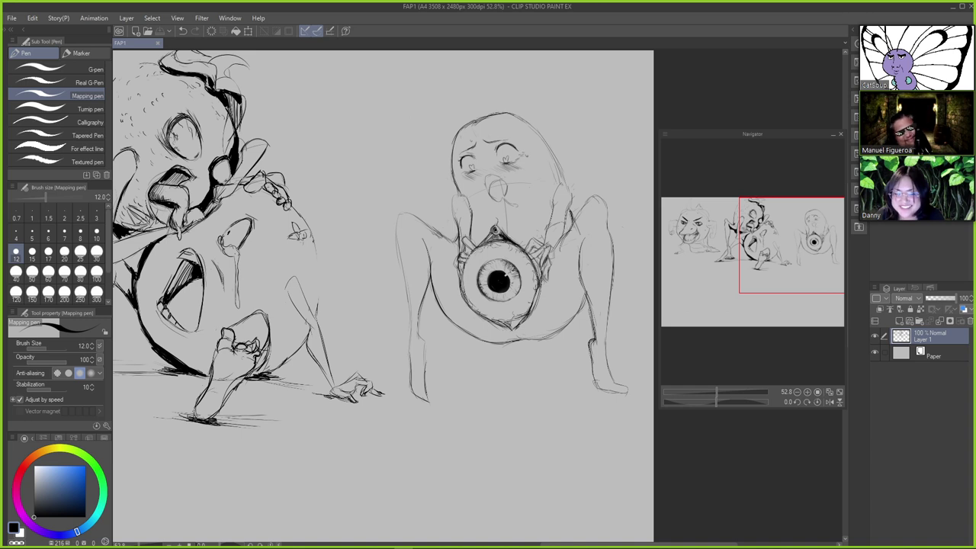
Set up Enclose and fill with a light yellow-orange colour on a new layer placed below the Layer 1 line art
{"action": "key", "text": "m"}
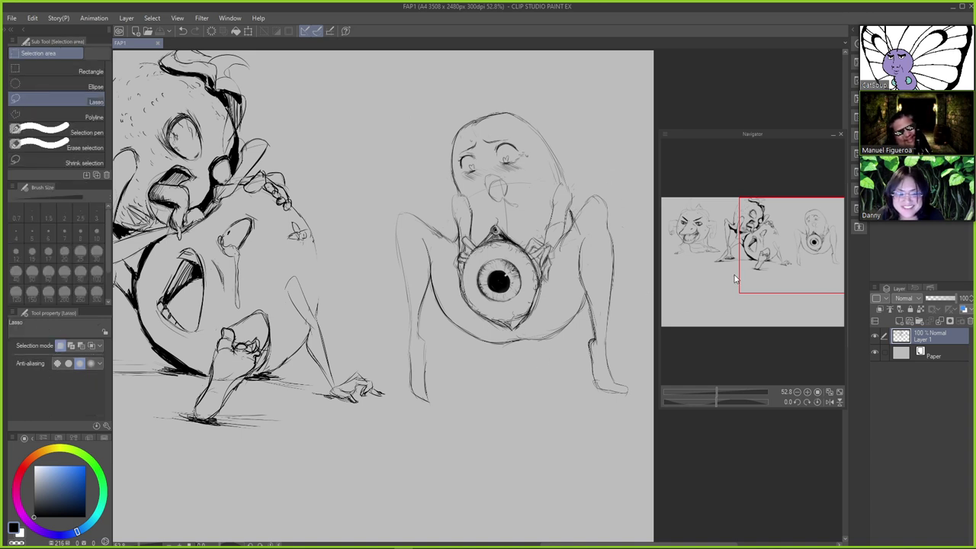
{"action": "key", "text": "p"}
{"action": "key", "text": "m"}
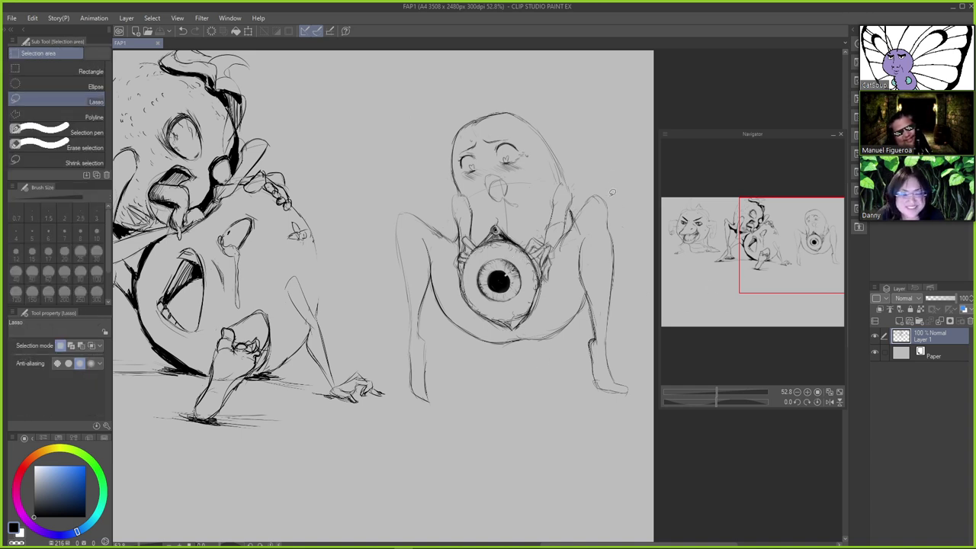
{"action": "key", "text": "g"}
{"action": "key", "text": "g"}
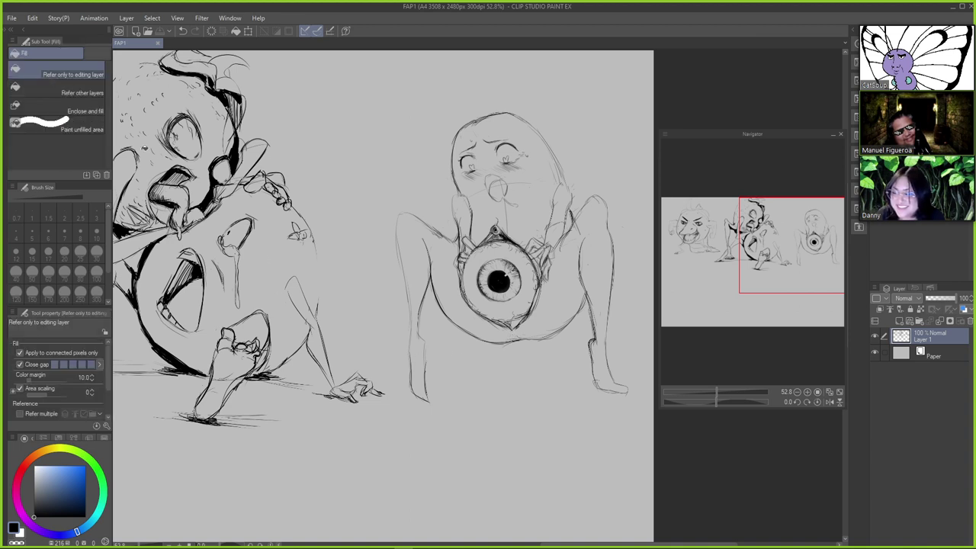
{"action": "left_click", "coordinate": [97, 112]}
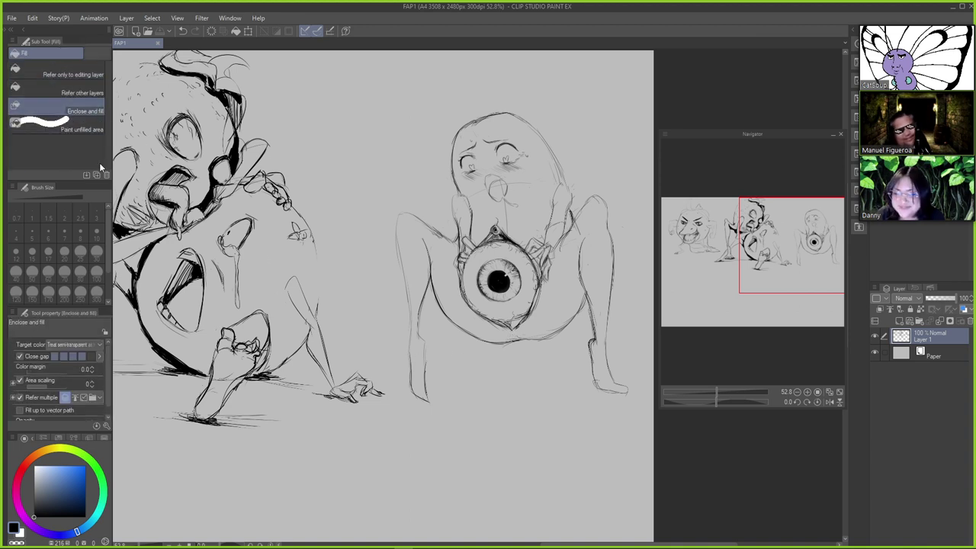
{"action": "left_click", "coordinate": [900, 324]}
{"action": "left_click_drag", "start_coordinate": [932, 337], "coordinate": [932, 355]}
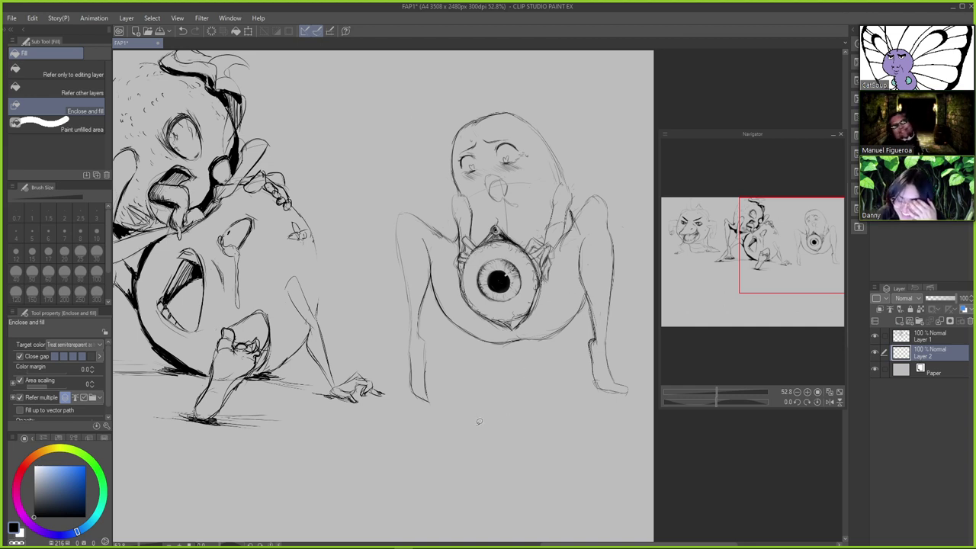
{"action": "left_click", "coordinate": [39, 456]}
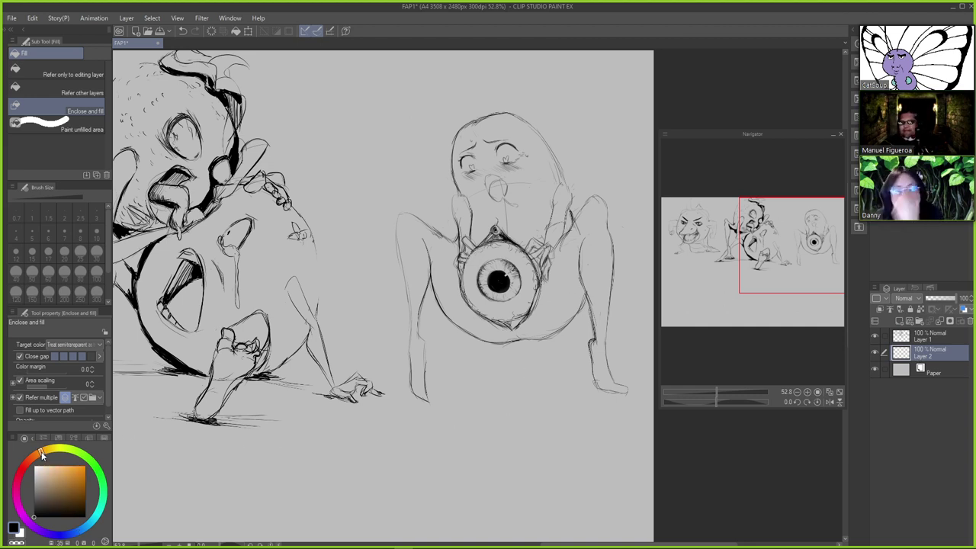
{"action": "left_click_drag", "start_coordinate": [44, 450], "coordinate": [65, 465]}
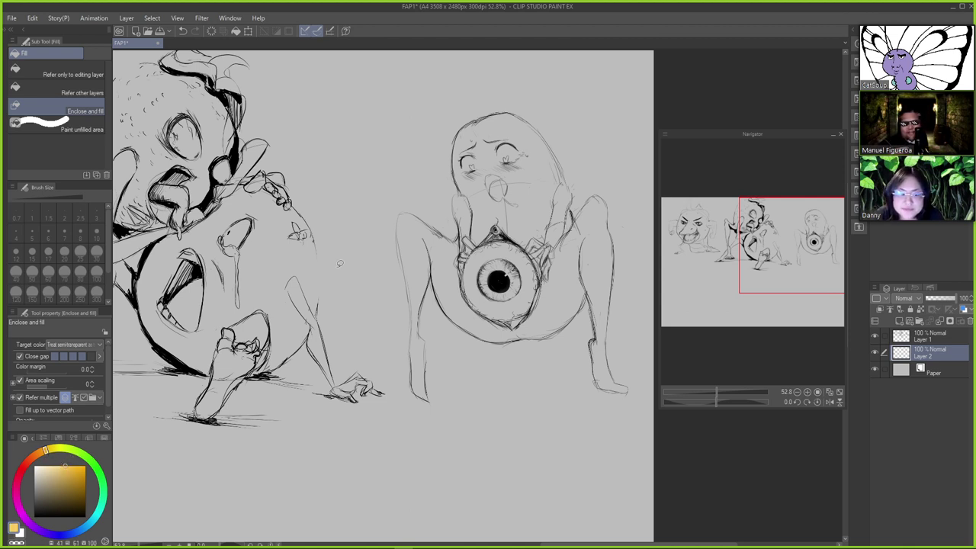
Try to fill the whole seated figure with light yellow-orange using Enclose and fill, and undo it
{"action": "key", "text": "g"}
{"action": "key", "text": "g"}
{"action": "mouse_move", "coordinate": [584, 122]}
{"action": "left_mouse_down"}
{"action": "mouse_move", "coordinate": [434, 89]}
{"action": "mouse_move", "coordinate": [352, 196]}
{"action": "mouse_move", "coordinate": [385, 301]}
{"action": "mouse_move", "coordinate": [384, 376]}
{"action": "mouse_move", "coordinate": [454, 441]}
{"action": "mouse_move", "coordinate": [614, 451]}
{"action": "mouse_move", "coordinate": [667, 349]}
{"action": "mouse_move", "coordinate": [646, 115]}
{"action": "left_mouse_up"}
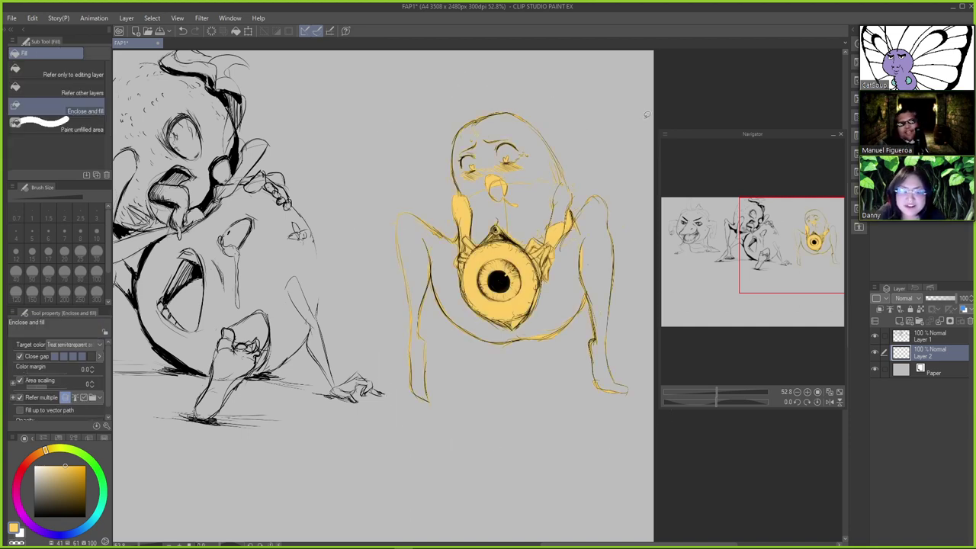
{"action": "key", "text": "ctrl+z"}
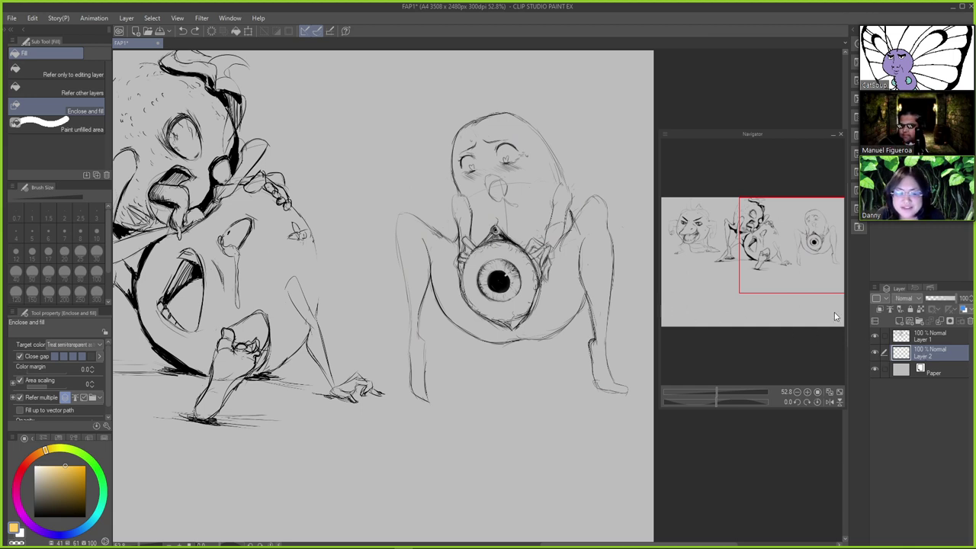
On Layer 1, darken the seated figure's right-hand head, leg, foot and lower body outlines with the black Mapping pen
{"action": "left_click", "coordinate": [925, 338]}
{"action": "key", "text": "p"}
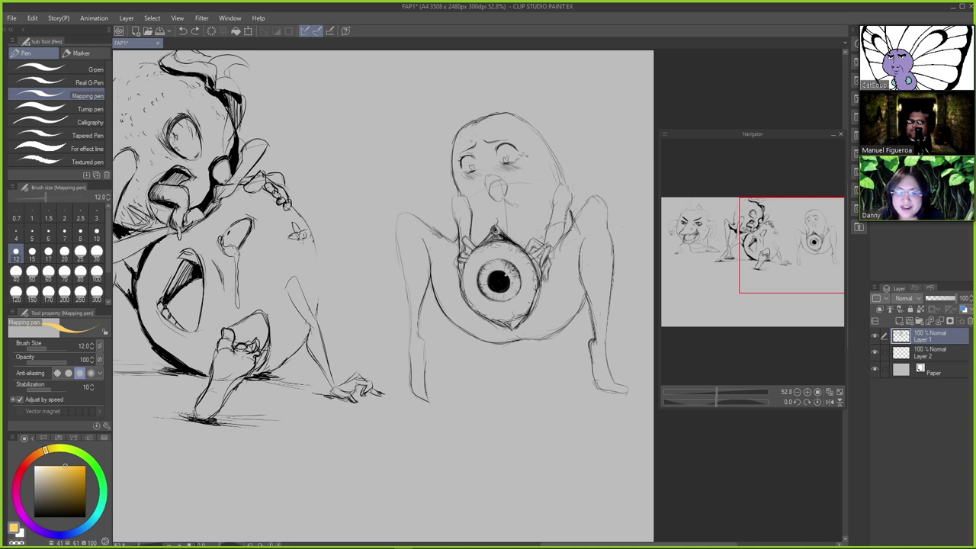
{"action": "left_click", "coordinate": [30, 521]}
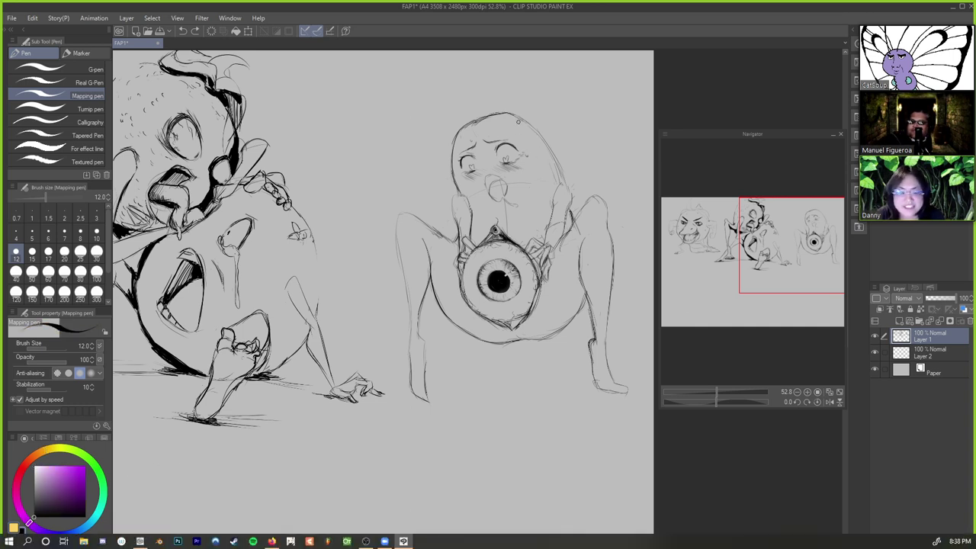
{"action": "left_click_drag", "start_coordinate": [512, 113], "coordinate": [562, 167]}
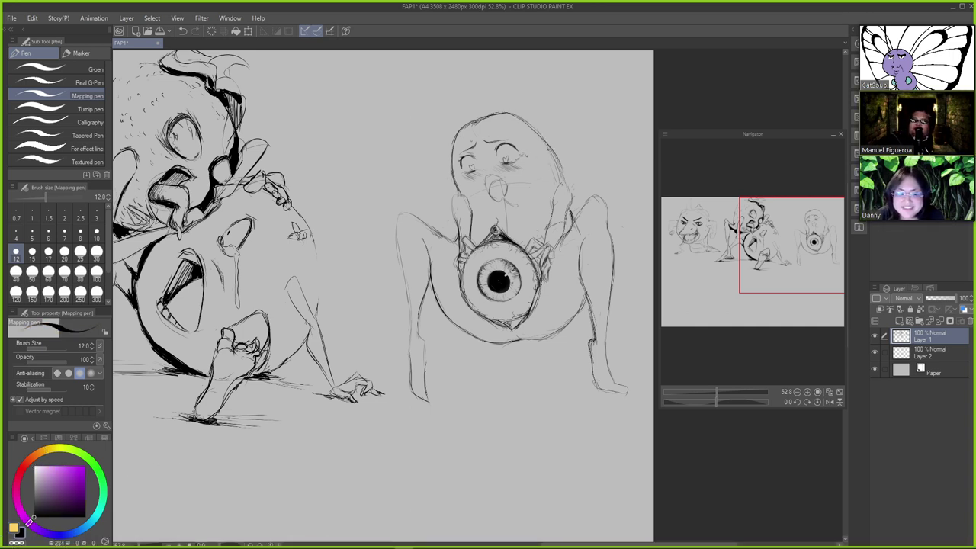
{"action": "key", "text": "ctrl+z"}
{"action": "mouse_move", "coordinate": [513, 114]}
{"action": "left_mouse_down"}
{"action": "mouse_move", "coordinate": [565, 183]}
{"action": "mouse_move", "coordinate": [570, 211]}
{"action": "left_mouse_up"}
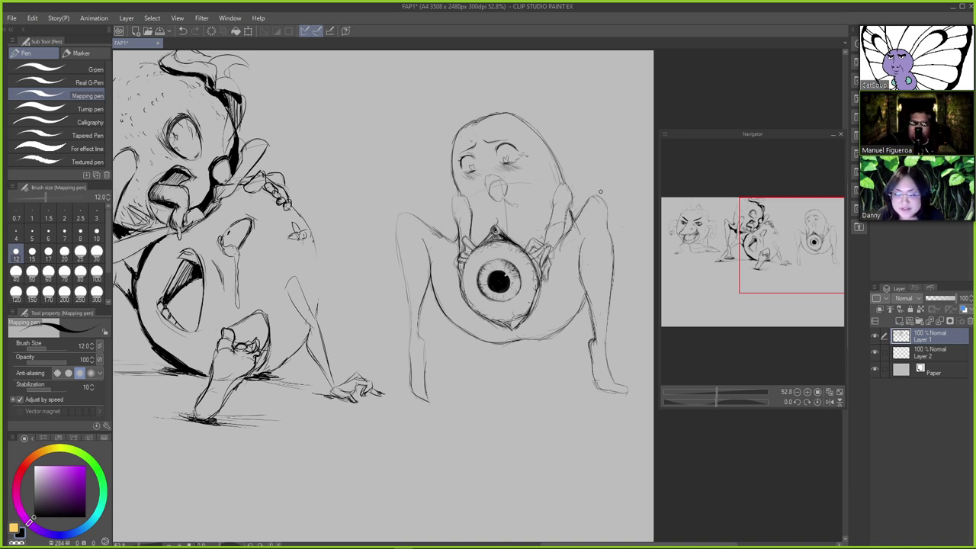
{"action": "mouse_move", "coordinate": [593, 197]}
{"action": "left_mouse_down"}
{"action": "mouse_move", "coordinate": [607, 214]}
{"action": "mouse_move", "coordinate": [612, 279]}
{"action": "mouse_move", "coordinate": [600, 344]}
{"action": "mouse_move", "coordinate": [627, 393]}
{"action": "left_mouse_up"}
{"action": "left_click_drag", "start_coordinate": [590, 364], "coordinate": [610, 390]}
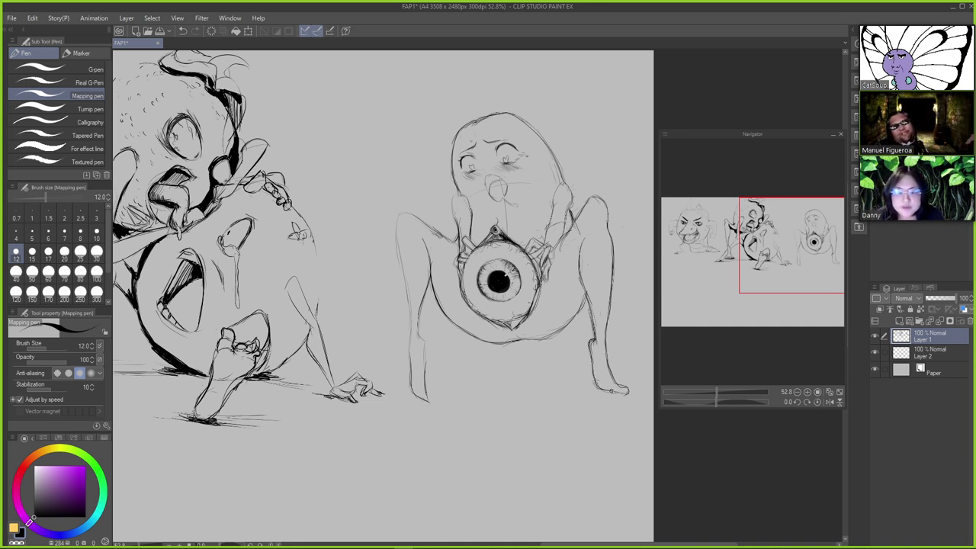
{"action": "mouse_move", "coordinate": [585, 293]}
{"action": "left_mouse_down"}
{"action": "mouse_move", "coordinate": [555, 336]}
{"action": "mouse_move", "coordinate": [523, 338]}
{"action": "left_mouse_up"}
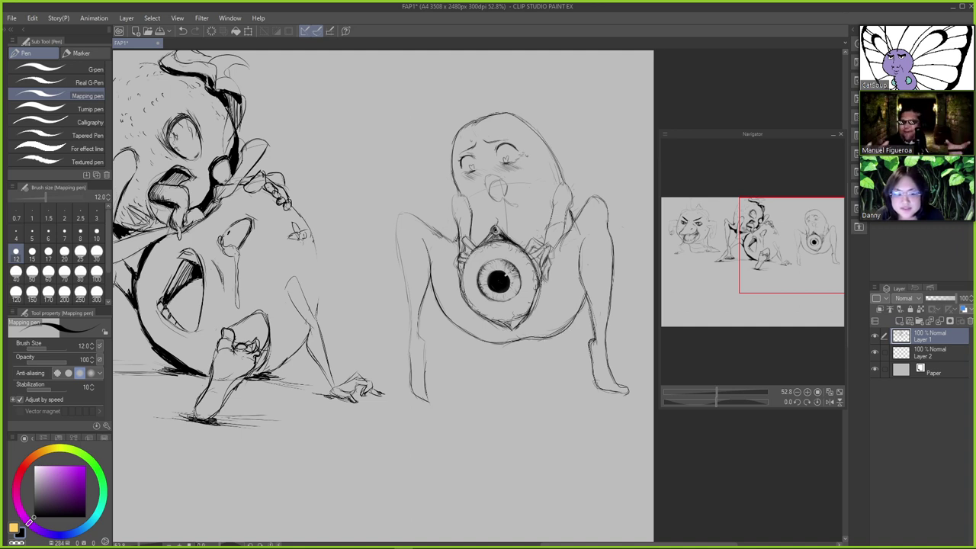
Darken the left-hand leg and body underside, and close the outline gaps beside both arms
{"action": "mouse_move", "coordinate": [454, 242]}
{"action": "left_mouse_down"}
{"action": "mouse_move", "coordinate": [398, 213]}
{"action": "mouse_move", "coordinate": [412, 382]}
{"action": "mouse_move", "coordinate": [429, 401]}
{"action": "mouse_move", "coordinate": [416, 321]}
{"action": "left_mouse_up"}
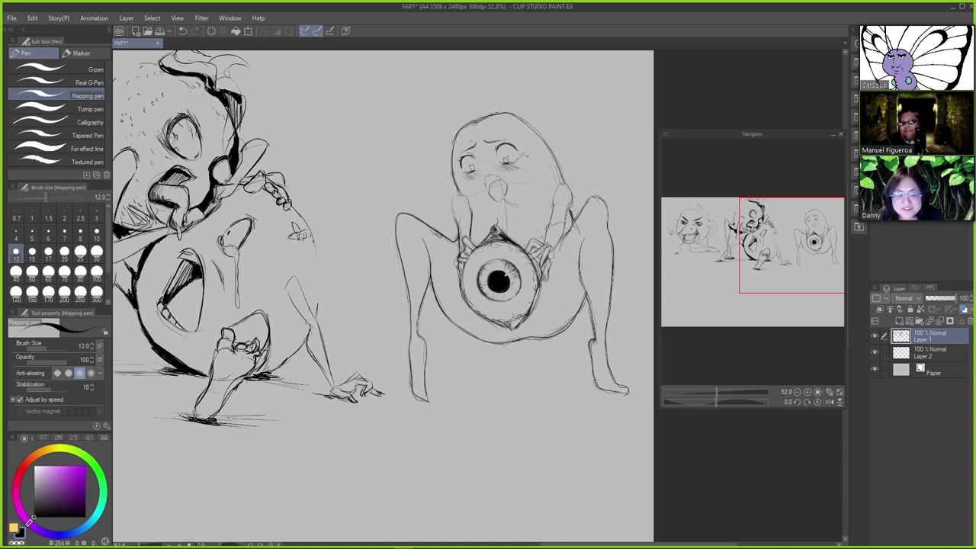
{"action": "mouse_move", "coordinate": [431, 285]}
{"action": "left_mouse_down"}
{"action": "mouse_move", "coordinate": [459, 328]}
{"action": "mouse_move", "coordinate": [538, 338]}
{"action": "left_mouse_up"}
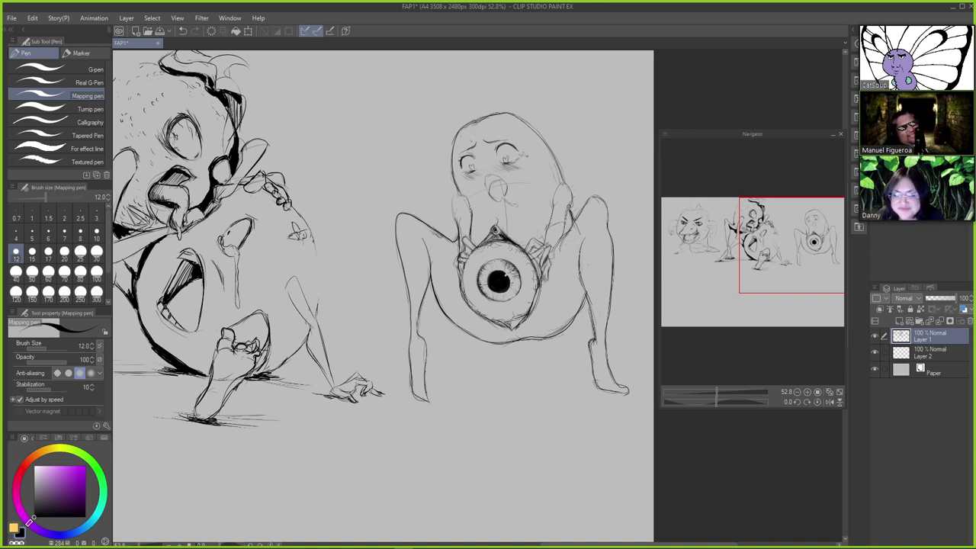
{"action": "left_click_drag", "start_coordinate": [569, 206], "coordinate": [576, 220]}
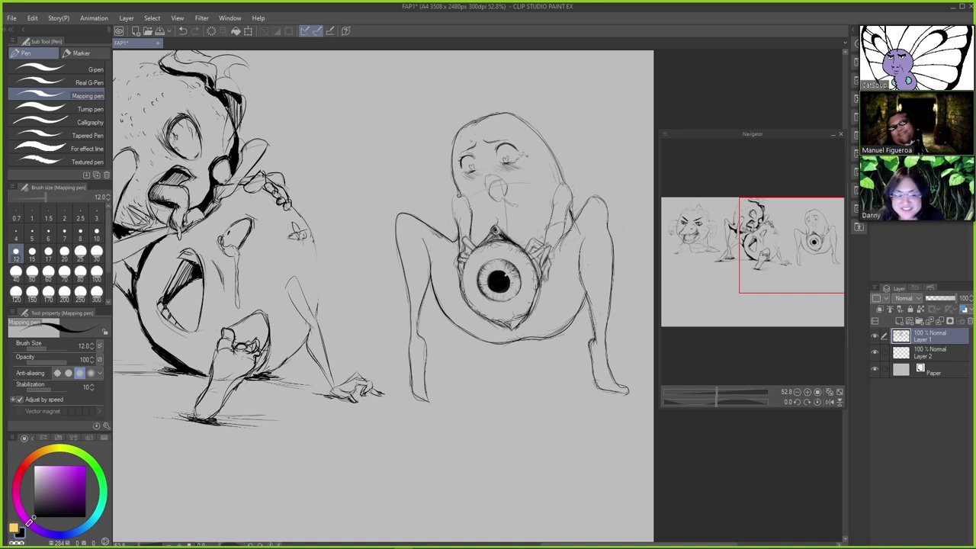
{"action": "left_click_drag", "start_coordinate": [457, 195], "coordinate": [448, 243]}
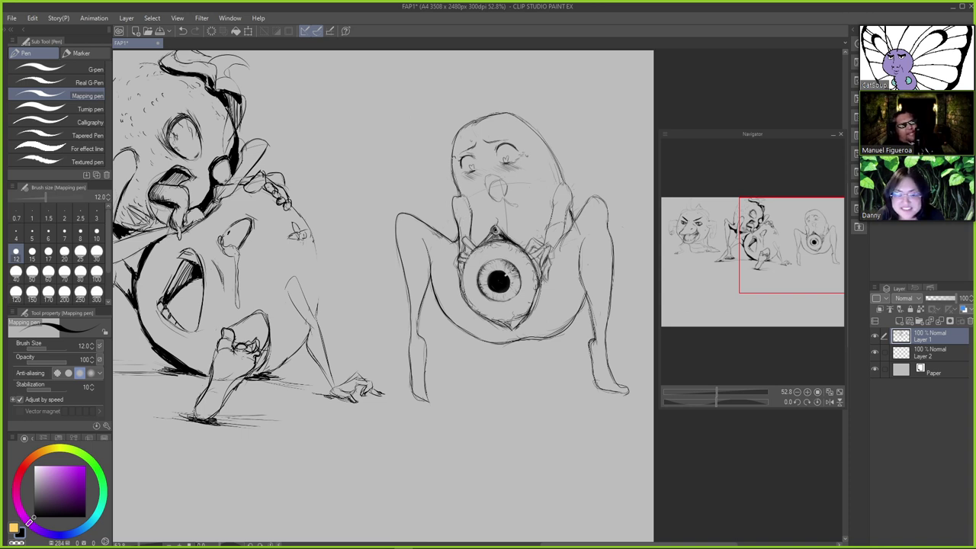
On Layer 2, fill the seated figure with light yellow-orange and its large eyeball with off-white using Enclose and fill
{"action": "left_click", "coordinate": [926, 353]}
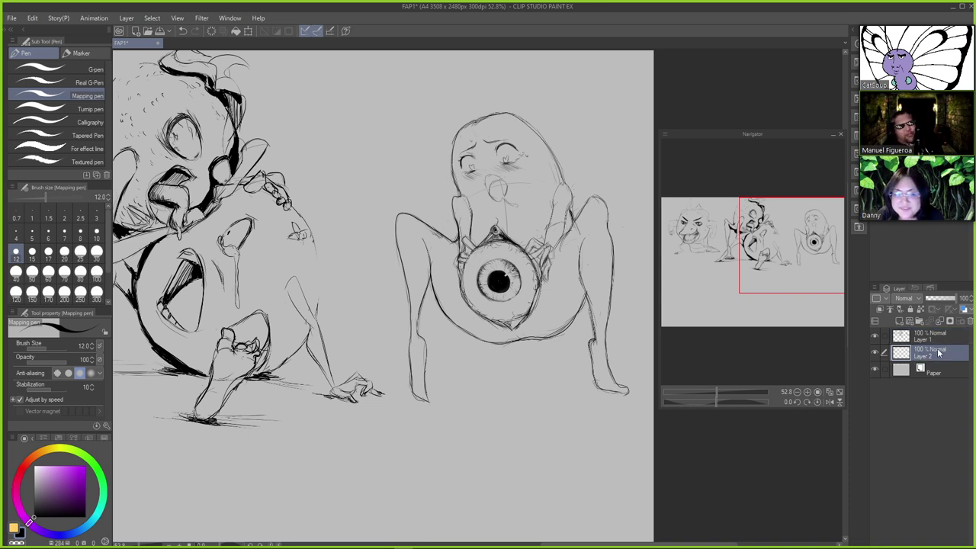
{"action": "key", "text": "g"}
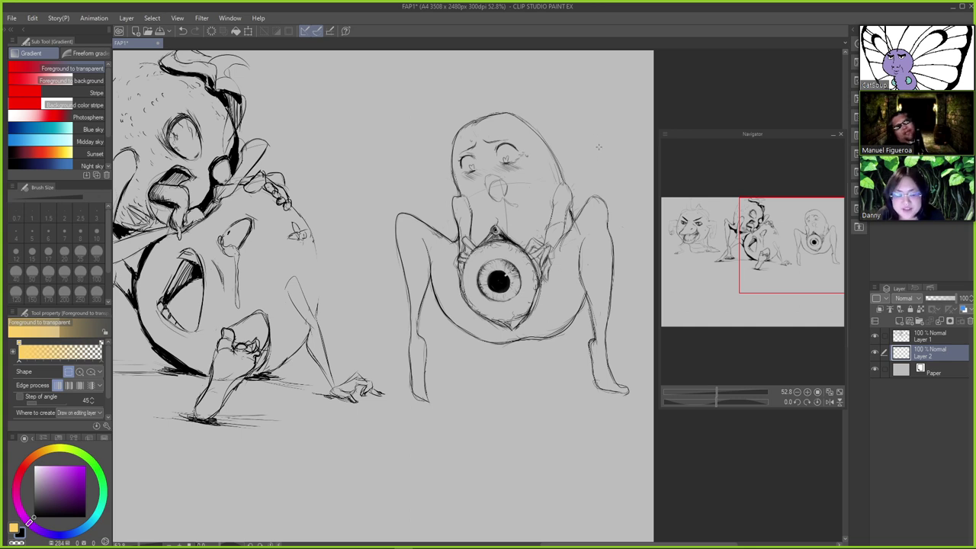
{"action": "left_click_drag", "start_coordinate": [601, 119], "coordinate": [412, 224]}
{"action": "key", "text": "ctrl+z"}
{"action": "key", "text": "g"}
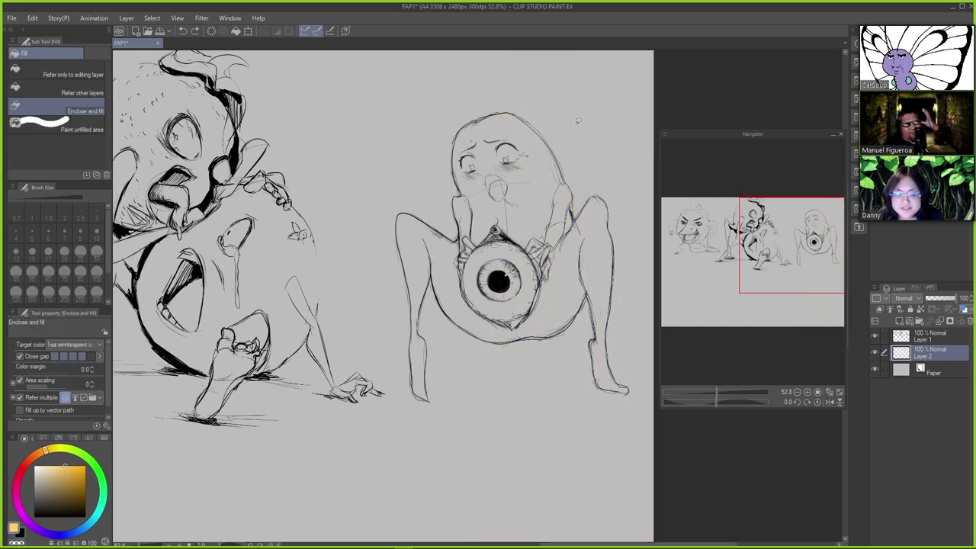
{"action": "mouse_move", "coordinate": [561, 97]}
{"action": "left_mouse_down"}
{"action": "mouse_move", "coordinate": [520, 67]}
{"action": "mouse_move", "coordinate": [369, 240]}
{"action": "mouse_move", "coordinate": [404, 421]}
{"action": "mouse_move", "coordinate": [648, 430]}
{"action": "mouse_move", "coordinate": [579, 114]}
{"action": "left_mouse_up"}
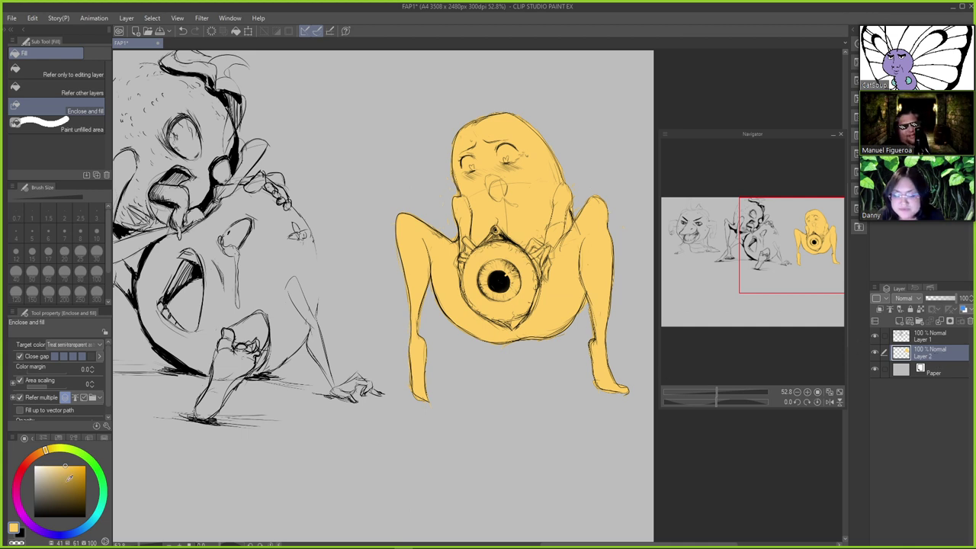
{"action": "left_click_drag", "start_coordinate": [66, 466], "coordinate": [1, 478]}
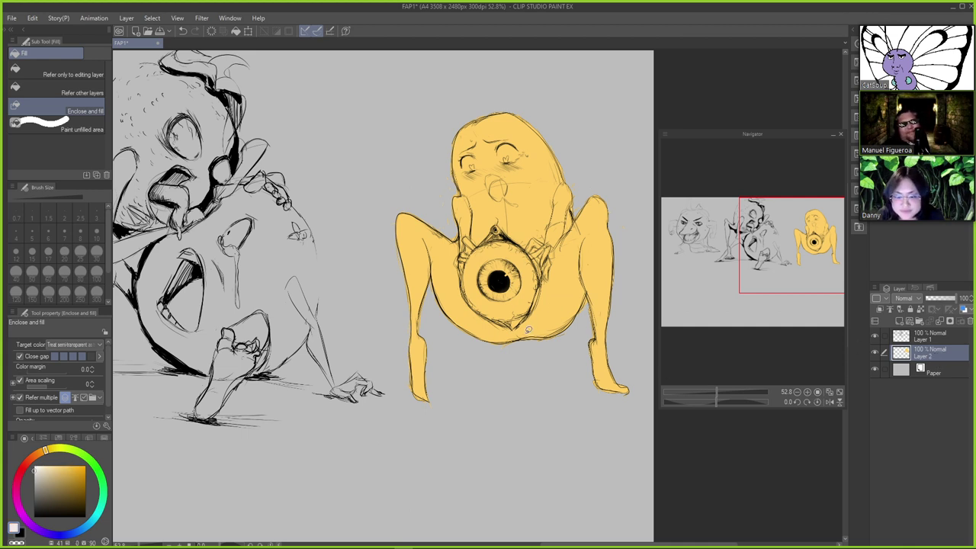
{"action": "mouse_move", "coordinate": [526, 332]}
{"action": "left_mouse_down"}
{"action": "mouse_move", "coordinate": [547, 281]}
{"action": "mouse_move", "coordinate": [532, 244]}
{"action": "mouse_move", "coordinate": [496, 213]}
{"action": "mouse_move", "coordinate": [461, 260]}
{"action": "mouse_move", "coordinate": [470, 314]}
{"action": "mouse_move", "coordinate": [511, 335]}
{"action": "mouse_move", "coordinate": [551, 325]}
{"action": "left_mouse_up"}
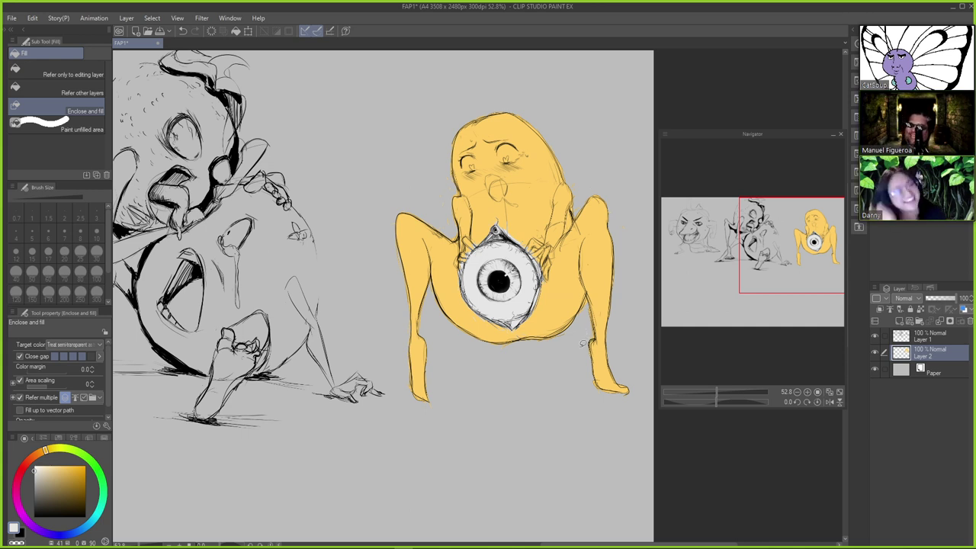
With the Mapping pen at size 30, try brown and dark brown shading on the large eyeball's iris, undoing the unwanted strokes
{"action": "key", "text": "p"}
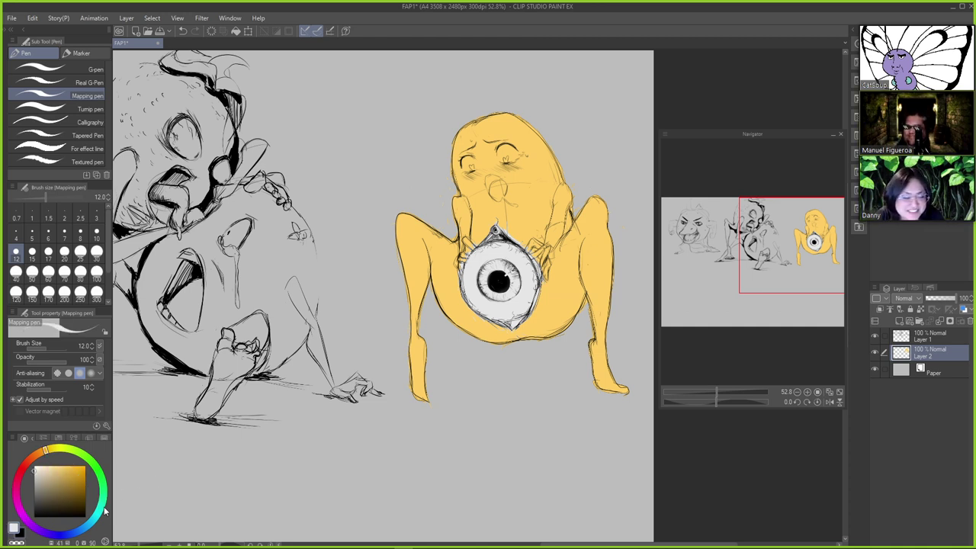
{"action": "mouse_move", "coordinate": [31, 467]}
{"action": "left_mouse_down"}
{"action": "mouse_move", "coordinate": [35, 454]}
{"action": "mouse_move", "coordinate": [72, 466]}
{"action": "mouse_move", "coordinate": [70, 487]}
{"action": "left_mouse_up"}
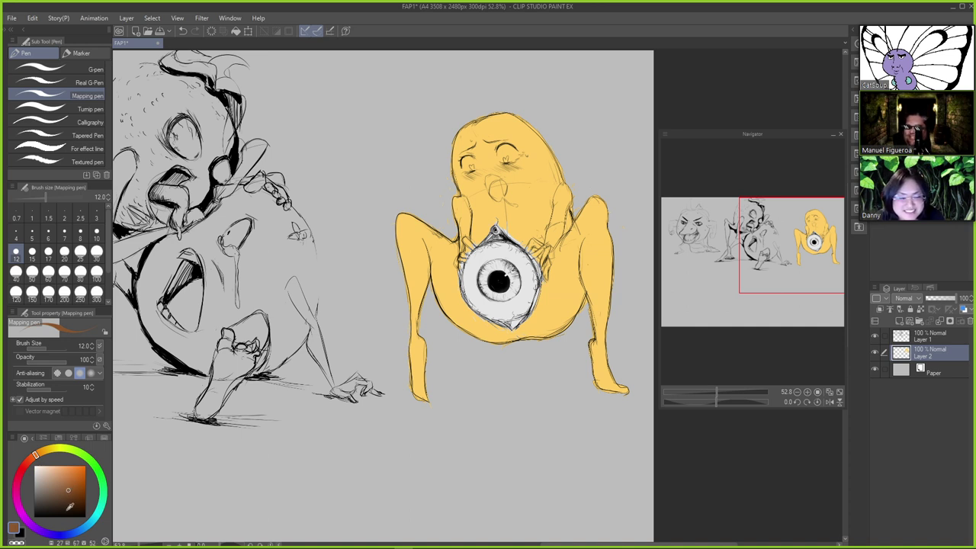
{"action": "key", "text": "bracketright"}
{"action": "key", "text": "bracketright"}
{"action": "key", "text": "bracketright"}
{"action": "key", "text": "bracketright"}
{"action": "key", "text": "bracketright"}
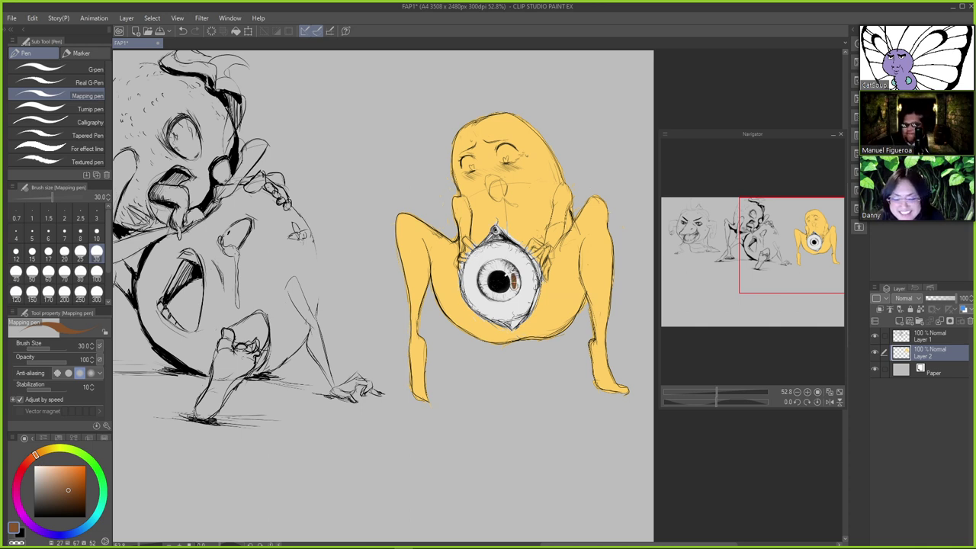
{"action": "key", "text": "ctrl+z"}
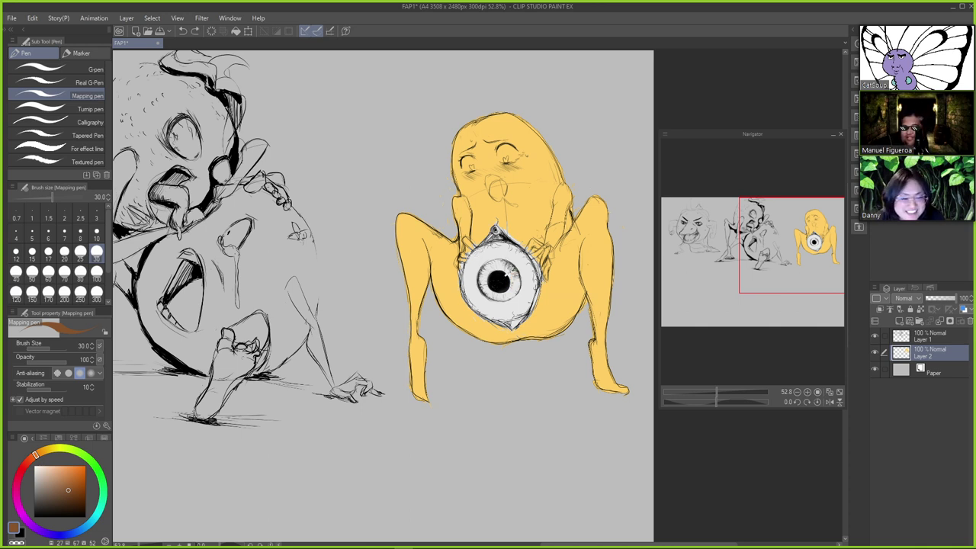
{"action": "left_click", "coordinate": [72, 504]}
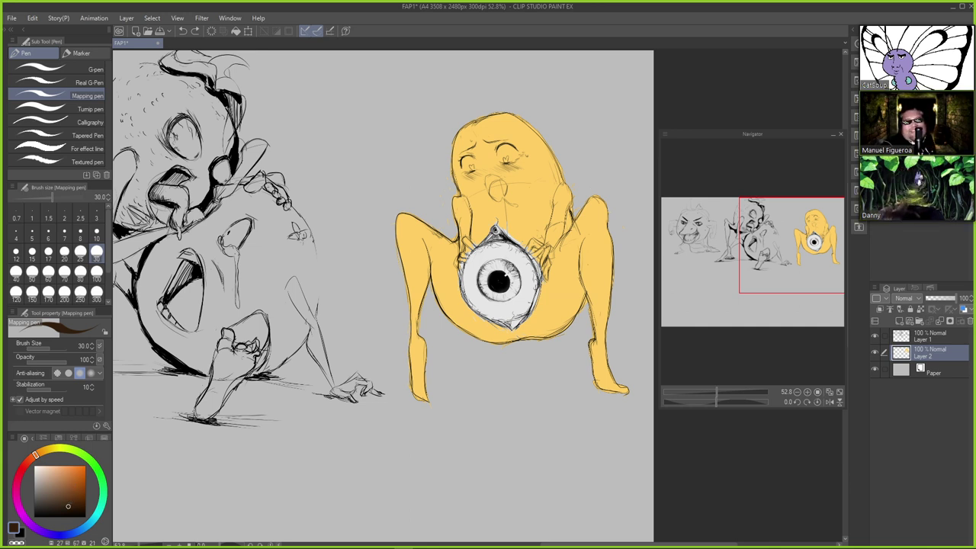
{"action": "mouse_move", "coordinate": [510, 266]}
{"action": "left_mouse_down"}
{"action": "mouse_move", "coordinate": [484, 267]}
{"action": "mouse_move", "coordinate": [480, 287]}
{"action": "mouse_move", "coordinate": [497, 263]}
{"action": "left_mouse_up"}
{"action": "key", "text": "ctrl+z"}
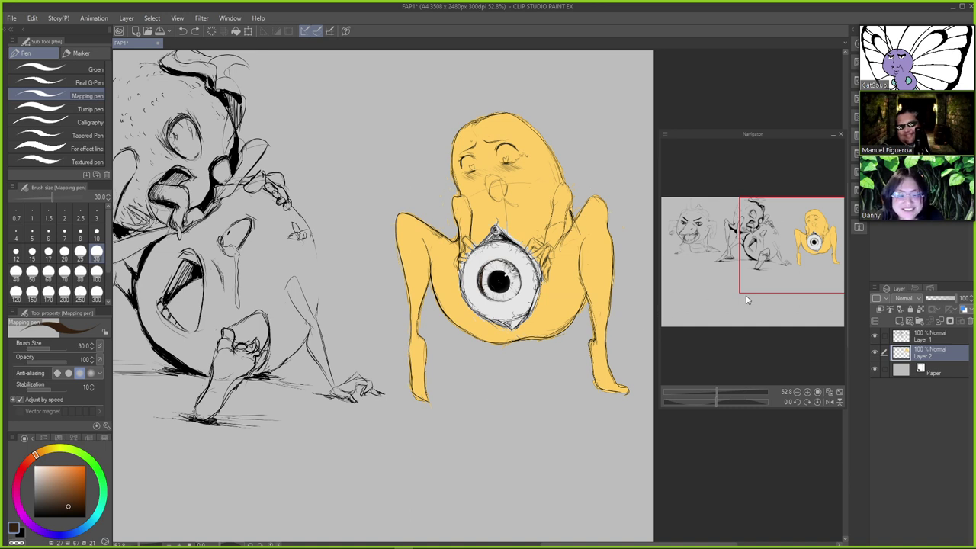
Paint the rim around the large eyeball orange-brown, using a darker shade based on the body's yellow
{"action": "left_click", "coordinate": [30, 517]}
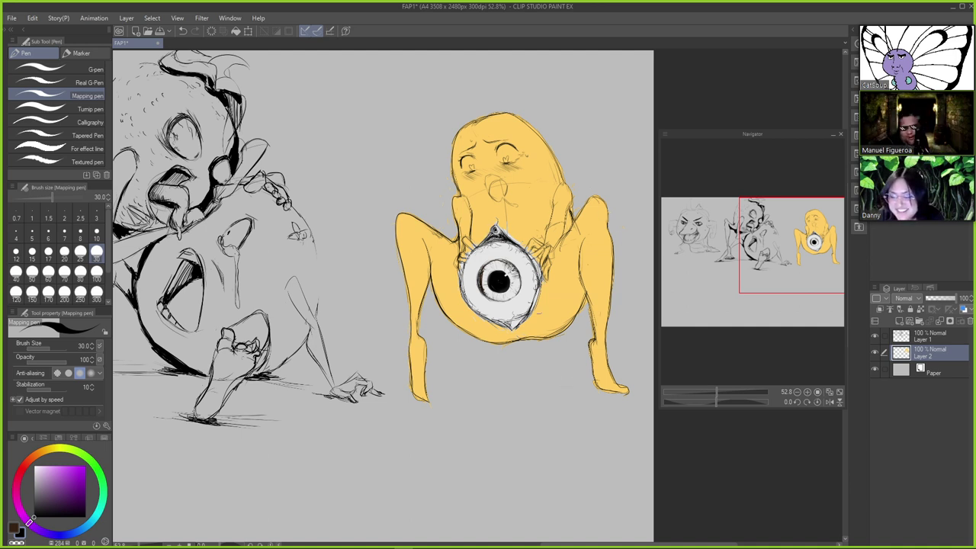
{"action": "left_click", "coordinate": [532, 218], "text": "alt"}
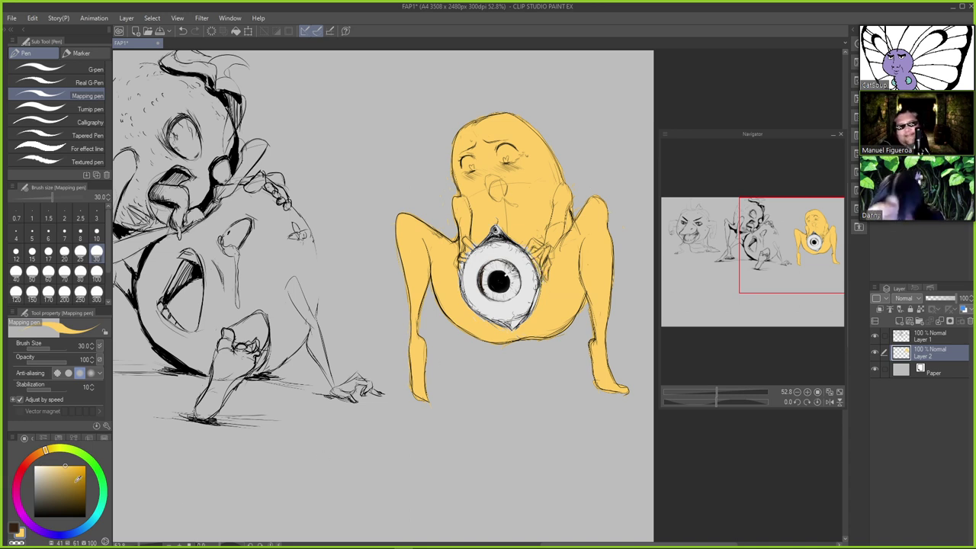
{"action": "left_click_drag", "start_coordinate": [74, 473], "coordinate": [72, 486]}
{"action": "mouse_move", "coordinate": [44, 451]}
{"action": "left_mouse_down"}
{"action": "mouse_move", "coordinate": [19, 482]}
{"action": "mouse_move", "coordinate": [39, 453]}
{"action": "left_mouse_up"}
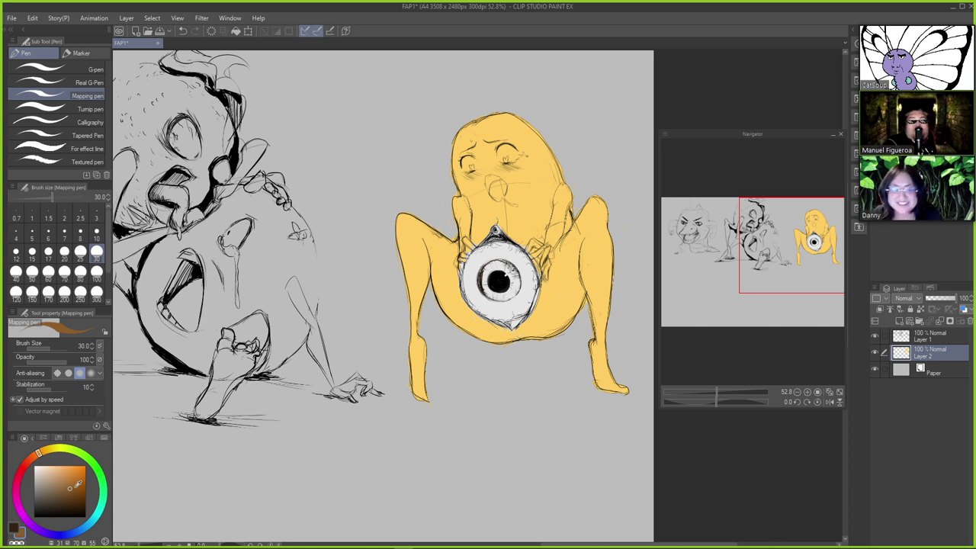
{"action": "left_click_drag", "start_coordinate": [68, 486], "coordinate": [71, 482]}
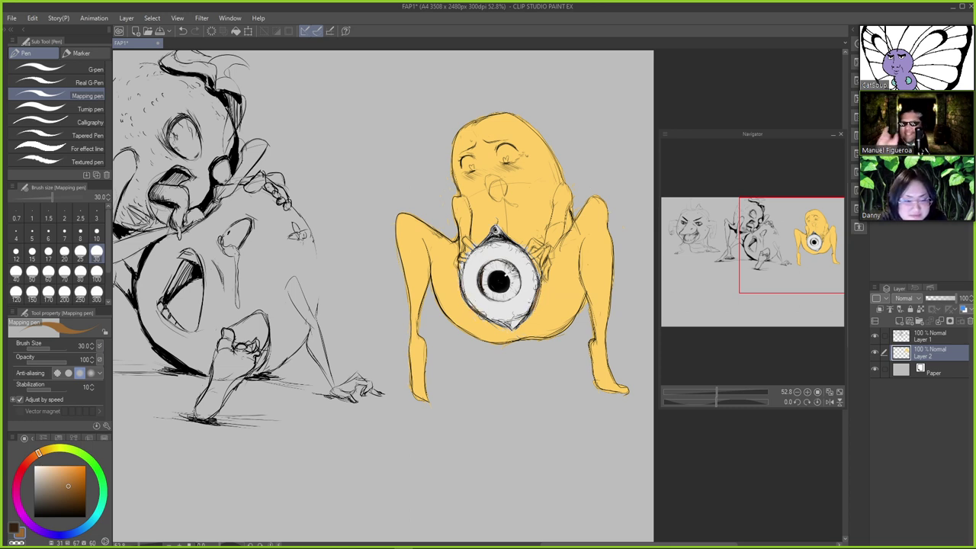
{"action": "mouse_move", "coordinate": [482, 312]}
{"action": "left_mouse_down"}
{"action": "mouse_move", "coordinate": [510, 329]}
{"action": "mouse_move", "coordinate": [523, 319]}
{"action": "mouse_move", "coordinate": [512, 326]}
{"action": "left_mouse_up"}
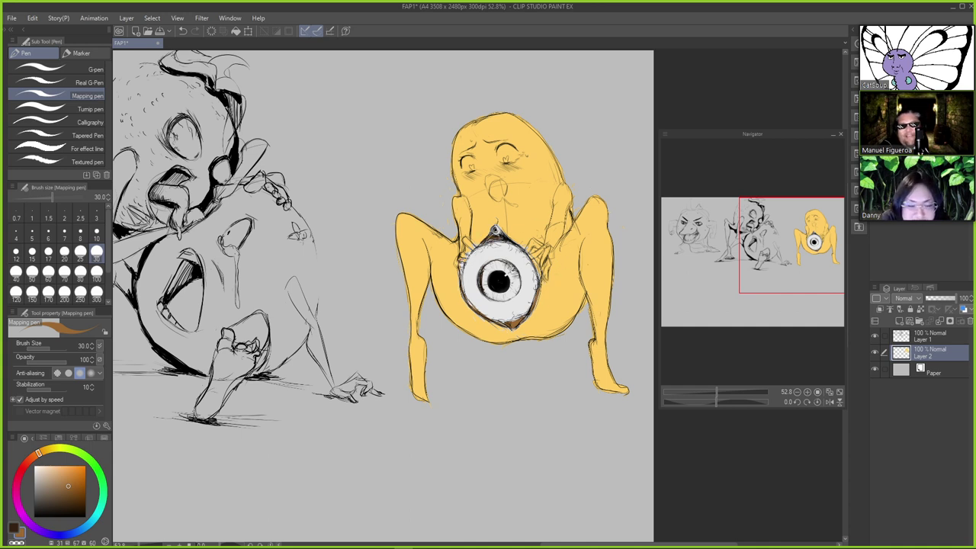
{"action": "left_click_drag", "start_coordinate": [463, 261], "coordinate": [460, 279]}
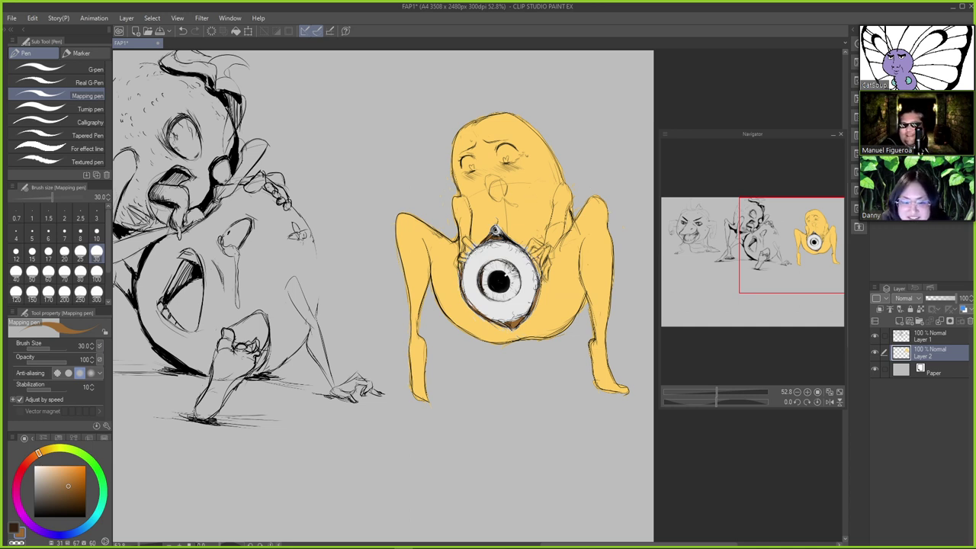
{"action": "left_click_drag", "start_coordinate": [526, 255], "coordinate": [536, 297]}
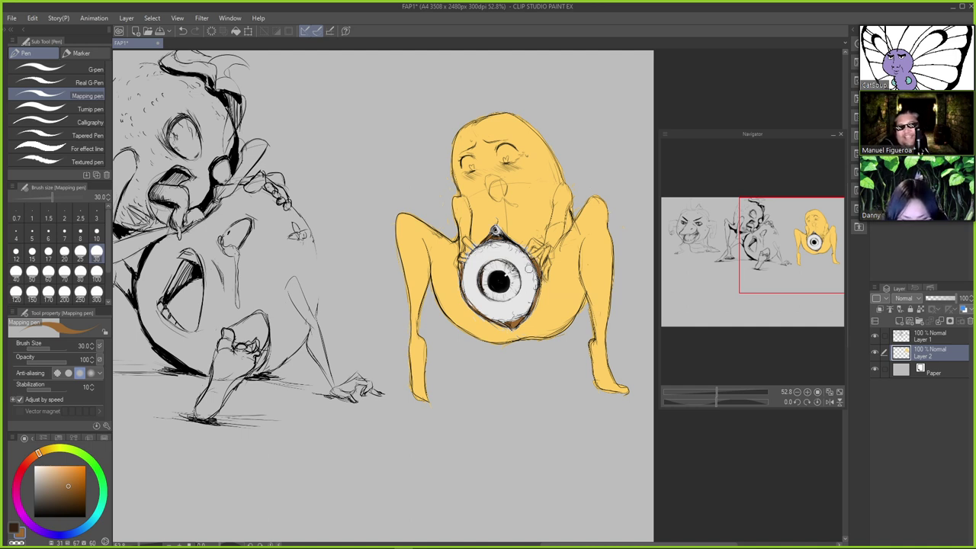
Paint the seated figure's two small face eyes white and their heart-shaped pupils magenta
{"action": "key", "text": "x"}
{"action": "left_click_drag", "start_coordinate": [47, 472], "coordinate": [33, 465]}
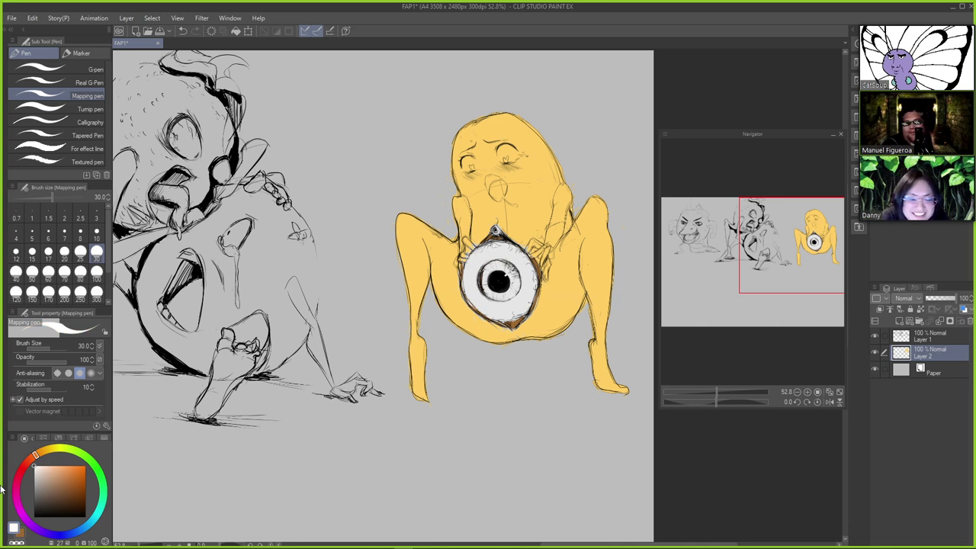
{"action": "mouse_move", "coordinate": [502, 152]}
{"action": "left_mouse_down"}
{"action": "mouse_move", "coordinate": [509, 157]}
{"action": "mouse_move", "coordinate": [509, 147]}
{"action": "mouse_move", "coordinate": [500, 153]}
{"action": "mouse_move", "coordinate": [511, 157]}
{"action": "mouse_move", "coordinate": [465, 163]}
{"action": "left_mouse_up"}
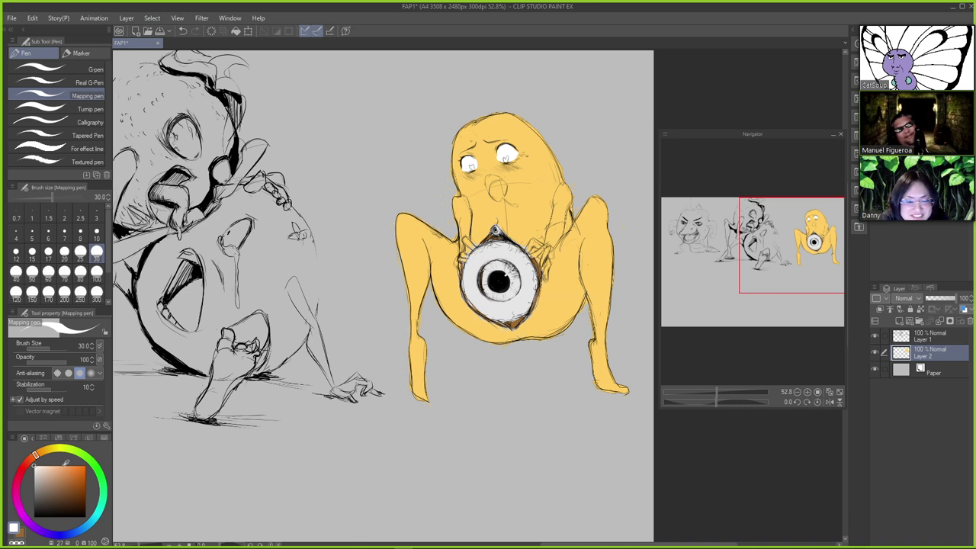
{"action": "mouse_move", "coordinate": [34, 455]}
{"action": "left_mouse_down"}
{"action": "mouse_move", "coordinate": [77, 481]}
{"action": "mouse_move", "coordinate": [67, 472]}
{"action": "mouse_move", "coordinate": [15, 495]}
{"action": "left_mouse_up"}
{"action": "key", "text": "x"}
Add a soft orange-brown blush beneath both face eyes with the Soft airbrush at size 40
{"action": "left_click", "coordinate": [30, 460]}
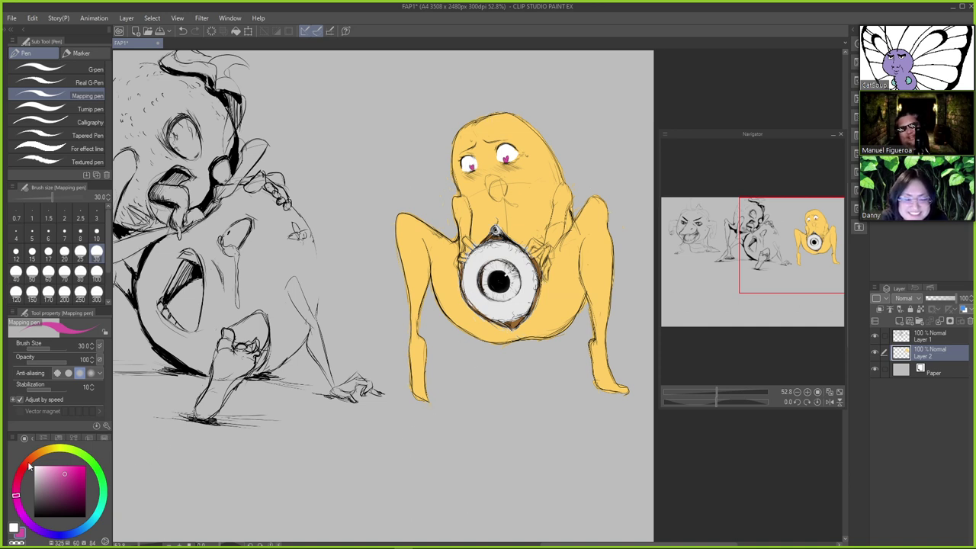
{"action": "left_click_drag", "start_coordinate": [29, 465], "coordinate": [36, 455]}
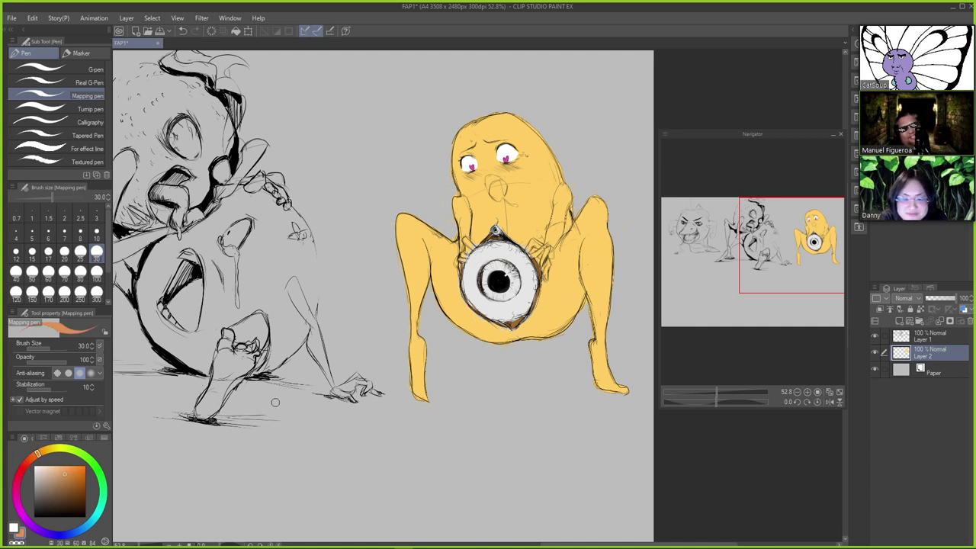
{"action": "key", "text": "b"}
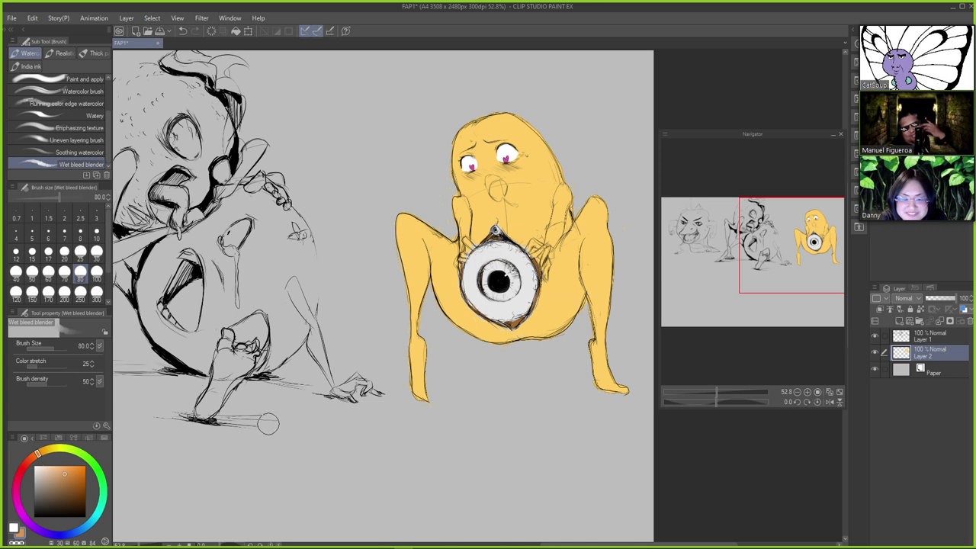
{"action": "key", "text": "b"}
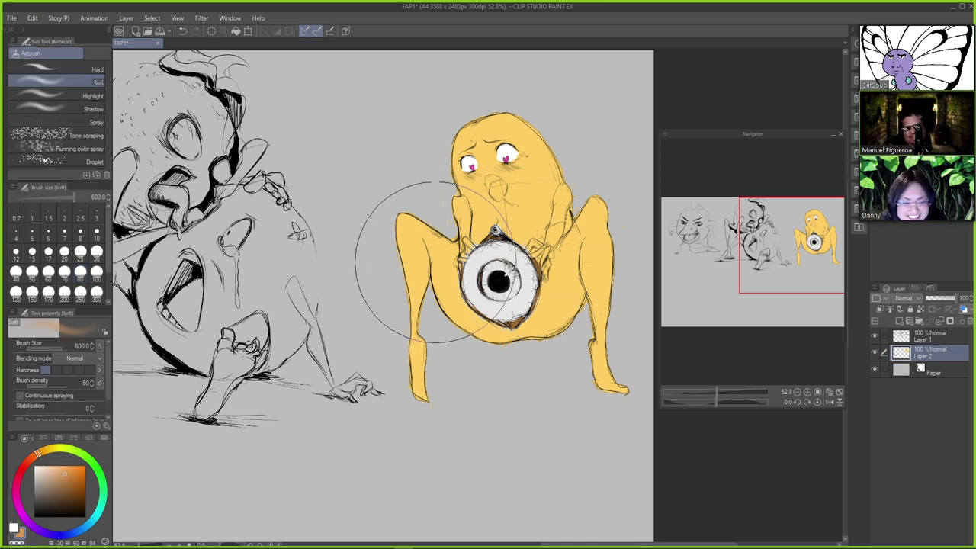
{"action": "key", "text": "bracketleft"}
{"action": "key", "text": "bracketleft"}
{"action": "key", "text": "bracketleft"}
{"action": "key", "text": "bracketleft"}
{"action": "key", "text": "bracketleft"}
{"action": "key", "text": "bracketleft"}
{"action": "key", "text": "bracketleft"}
{"action": "key", "text": "bracketleft"}
{"action": "key", "text": "bracketleft"}
{"action": "key", "text": "bracketleft"}
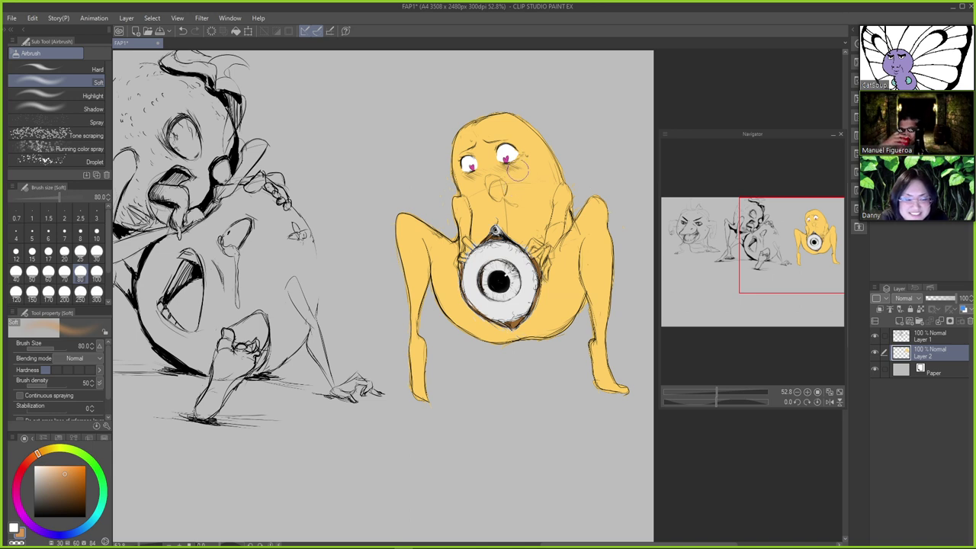
{"action": "key", "text": "bracketleft"}
{"action": "key", "text": "bracketleft"}
{"action": "key", "text": "bracketleft"}
{"action": "key", "text": "bracketleft"}
{"action": "mouse_move", "coordinate": [501, 170]}
{"action": "left_mouse_down"}
{"action": "mouse_move", "coordinate": [526, 168]}
{"action": "mouse_move", "coordinate": [467, 182]}
{"action": "left_mouse_up"}
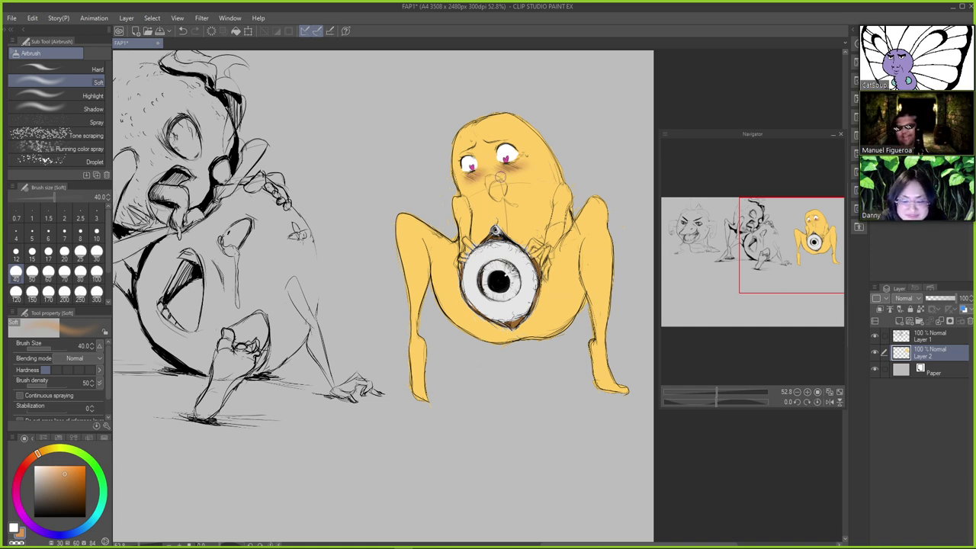
Undo the stroke in the mouth and paint the mouth interior dark reddish brown with the Mapping pen
{"action": "key", "text": "p"}
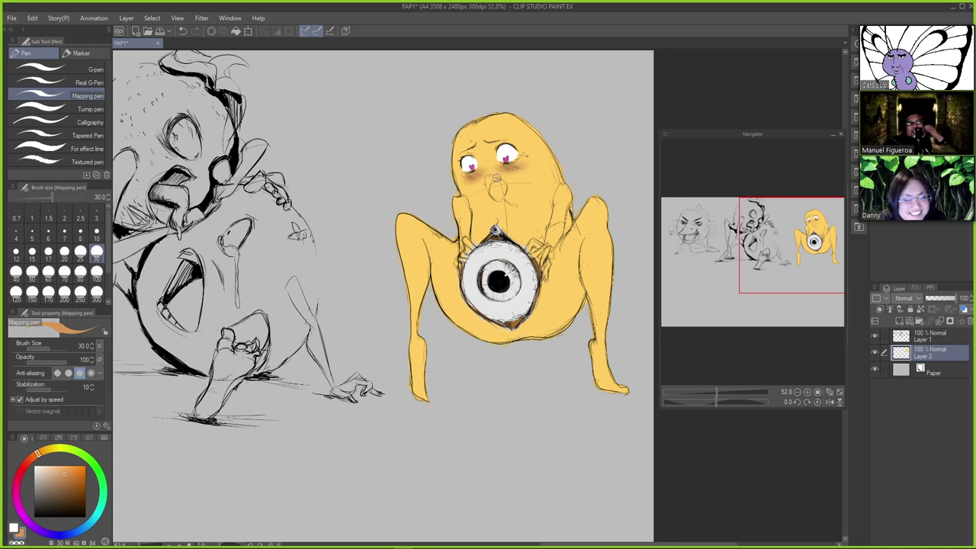
{"action": "key", "text": "ctrl+z"}
{"action": "left_click", "coordinate": [68, 480]}
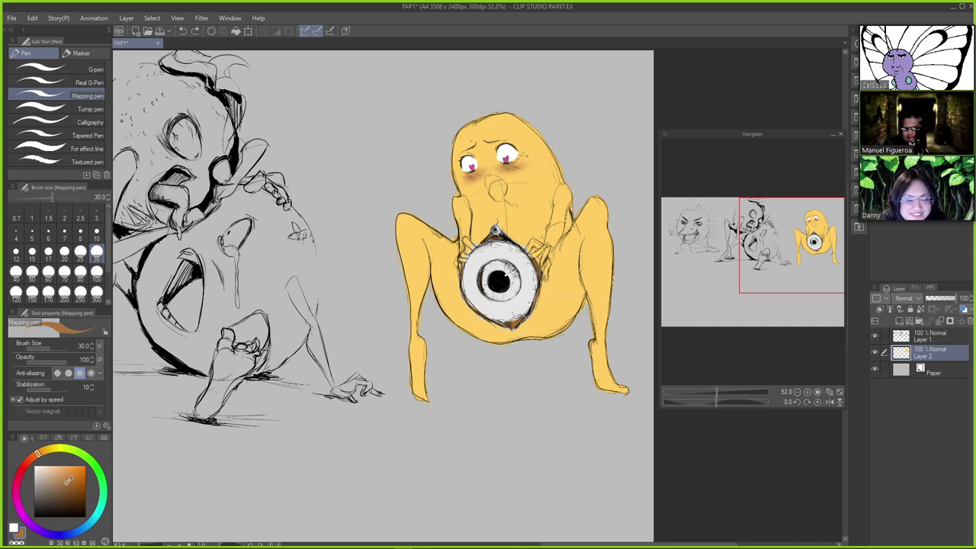
{"action": "left_click", "coordinate": [66, 486]}
{"action": "left_click", "coordinate": [63, 491]}
{"action": "left_click_drag", "start_coordinate": [39, 454], "coordinate": [29, 461]}
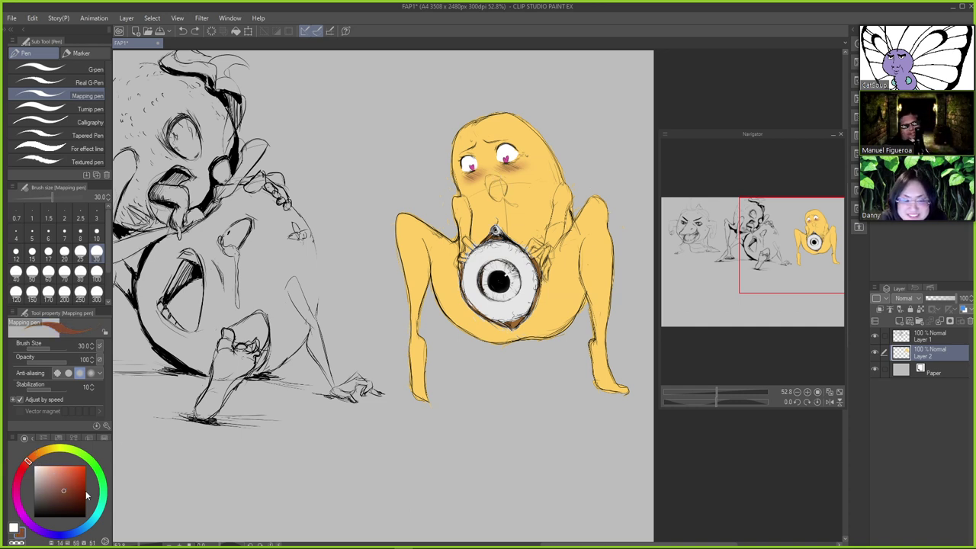
{"action": "left_click", "coordinate": [70, 494]}
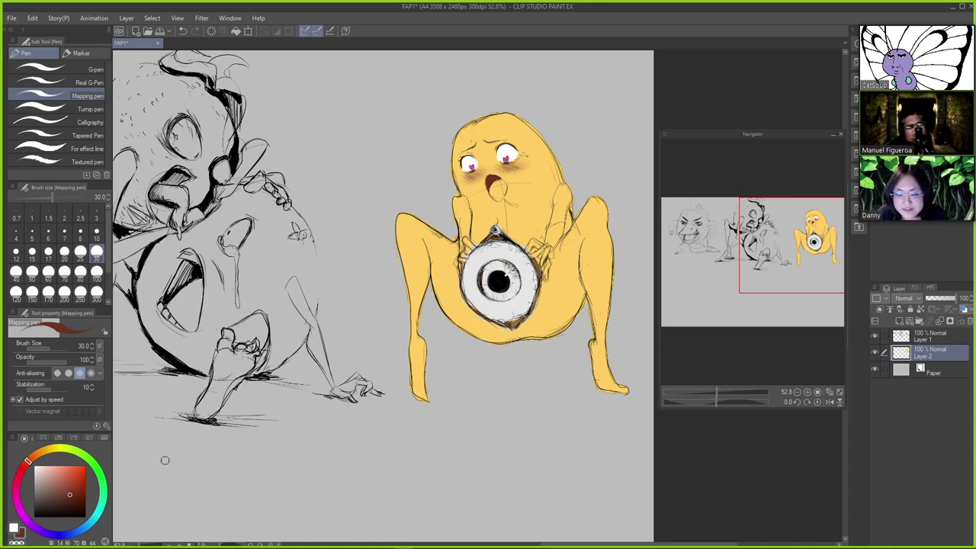
Paint the seated figure's tongue a muted pink
{"action": "mouse_move", "coordinate": [88, 471]}
{"action": "left_mouse_down"}
{"action": "mouse_move", "coordinate": [22, 468]}
{"action": "mouse_move", "coordinate": [74, 476]}
{"action": "mouse_move", "coordinate": [67, 491]}
{"action": "mouse_move", "coordinate": [56, 485]}
{"action": "mouse_move", "coordinate": [63, 491]}
{"action": "left_mouse_up"}
{"action": "mouse_move", "coordinate": [30, 461]}
{"action": "left_mouse_down"}
{"action": "mouse_move", "coordinate": [40, 454]}
{"action": "mouse_move", "coordinate": [67, 487]}
{"action": "mouse_move", "coordinate": [34, 459]}
{"action": "mouse_move", "coordinate": [23, 488]}
{"action": "mouse_move", "coordinate": [24, 477]}
{"action": "left_mouse_up"}
{"action": "left_click", "coordinate": [55, 480]}
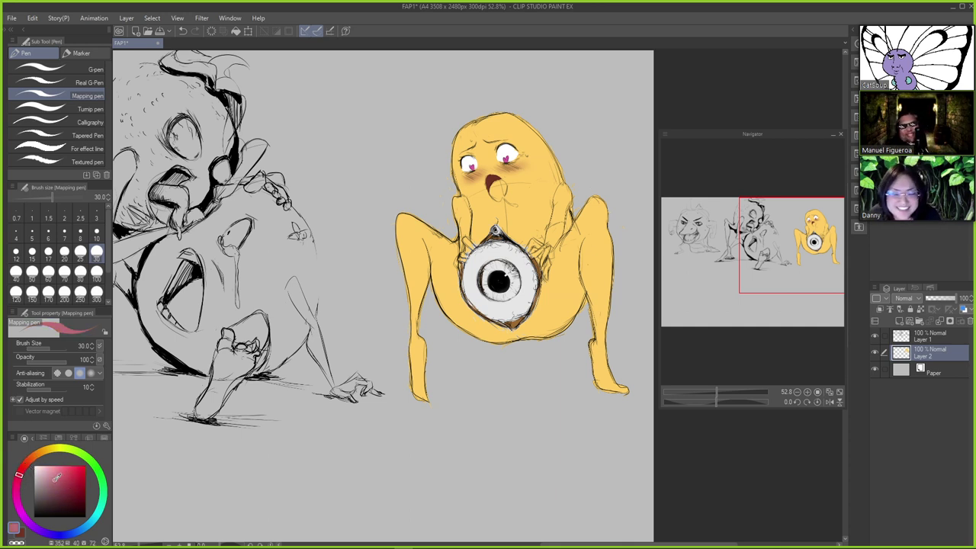
{"action": "left_click_drag", "start_coordinate": [497, 191], "coordinate": [493, 187]}
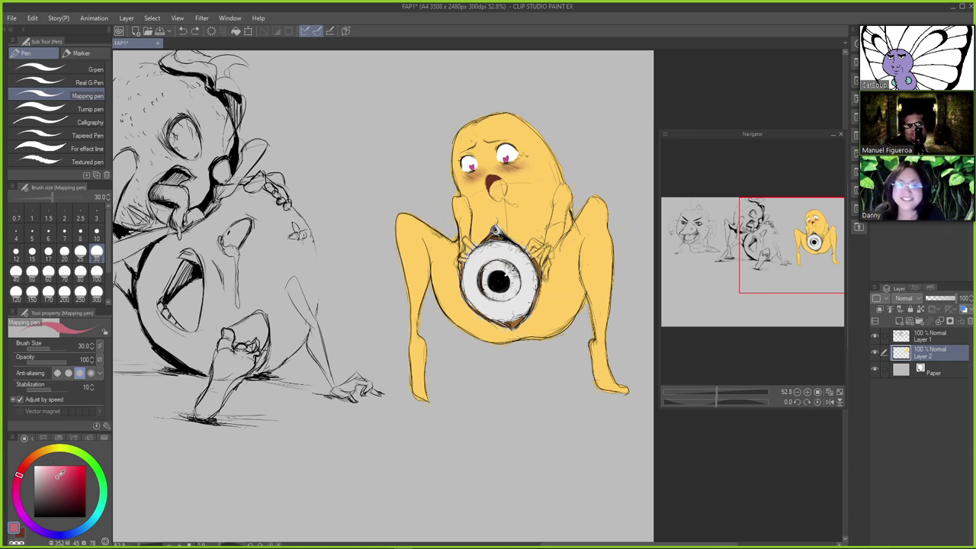
{"action": "left_click_drag", "start_coordinate": [60, 472], "coordinate": [52, 480]}
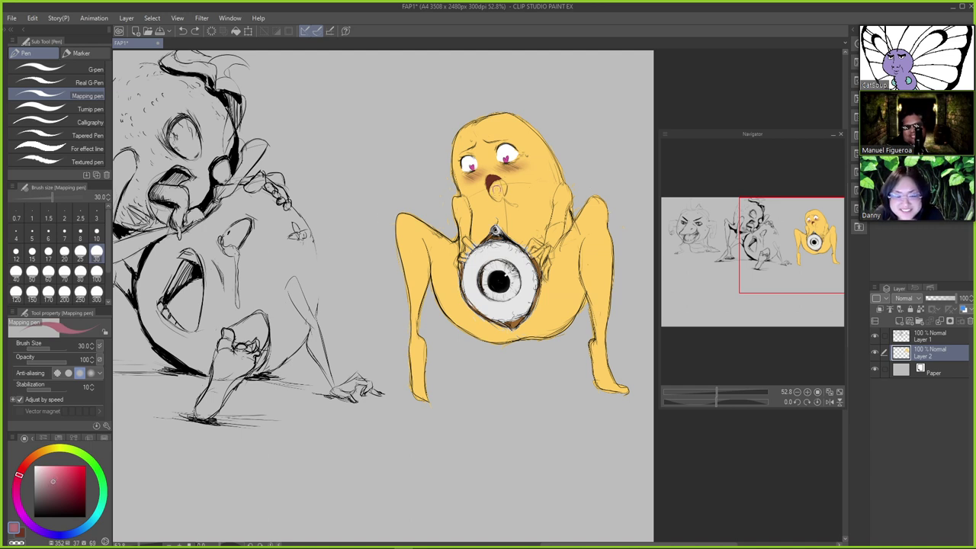
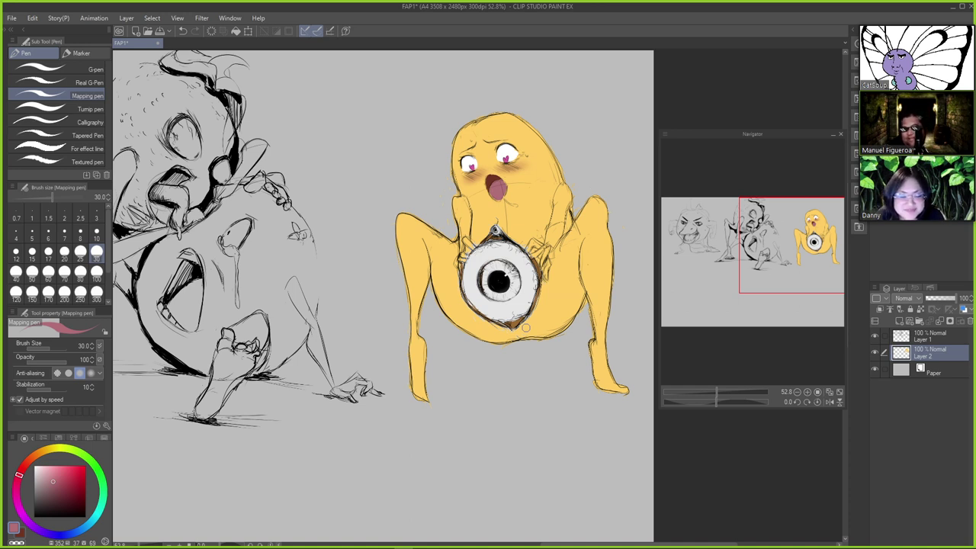
On Layer 1, strengthen the mouth and tongue outlines in black, undoing unwanted strokes, and make Layer 2 active again
{"action": "left_click", "coordinate": [925, 338]}
{"action": "key", "text": "x"}
{"action": "left_click_drag", "start_coordinate": [66, 493], "coordinate": [27, 538]}
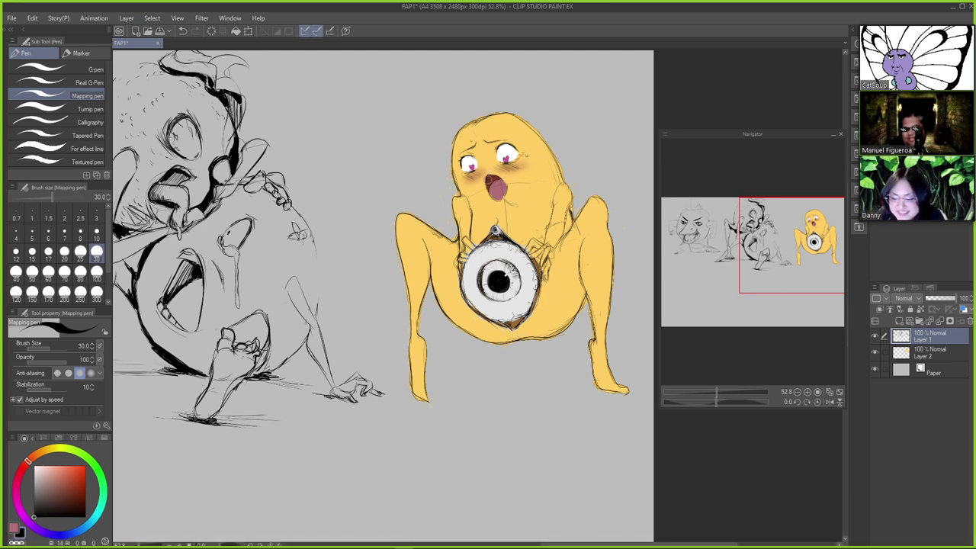
{"action": "key", "text": "ctrl+z"}
{"action": "left_click_drag", "start_coordinate": [487, 175], "coordinate": [491, 184]}
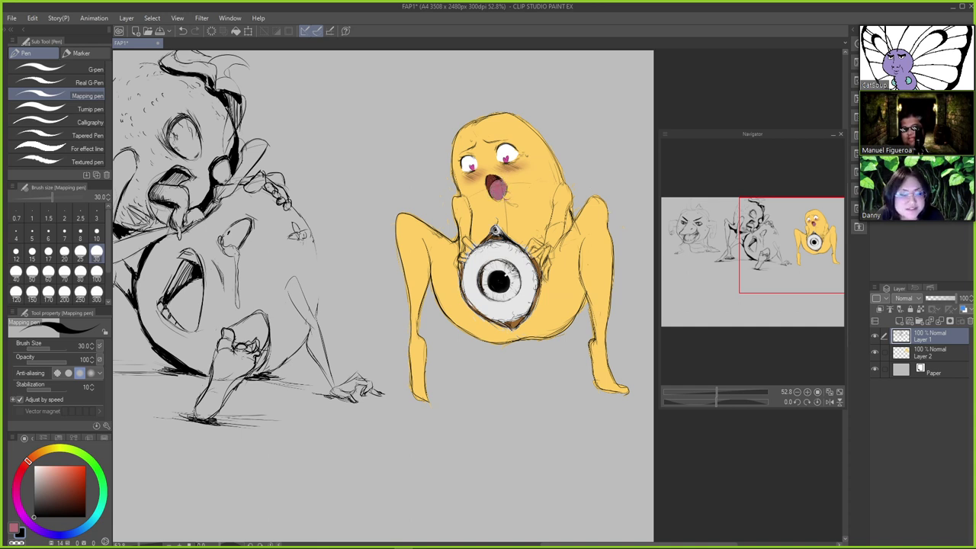
{"action": "key", "text": "ctrl+z"}
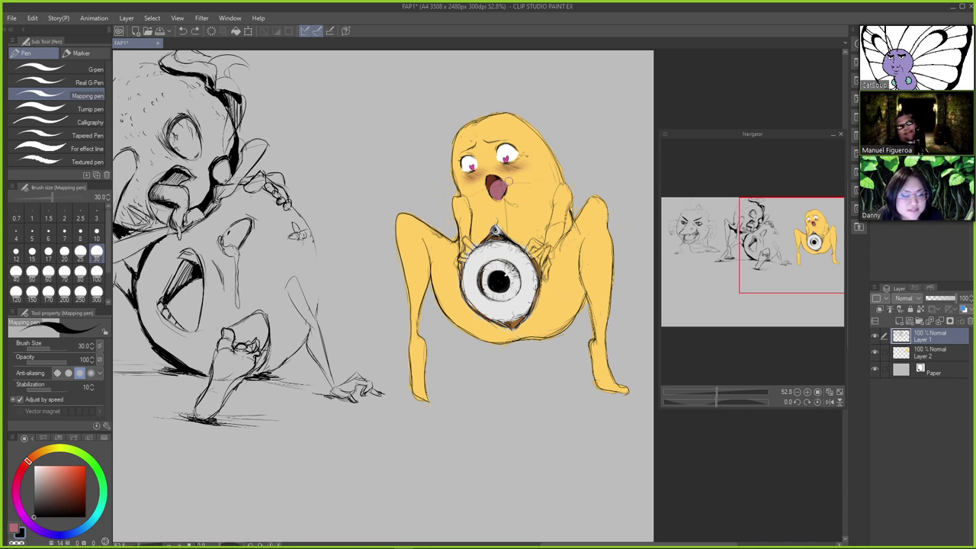
{"action": "key", "text": "ctrl+y"}
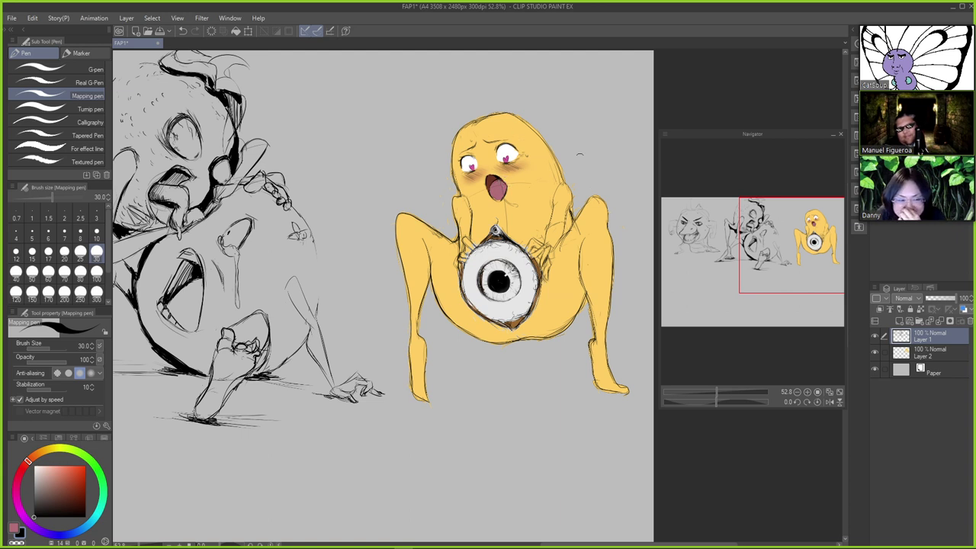
{"action": "left_click_drag", "start_coordinate": [486, 188], "coordinate": [489, 196]}
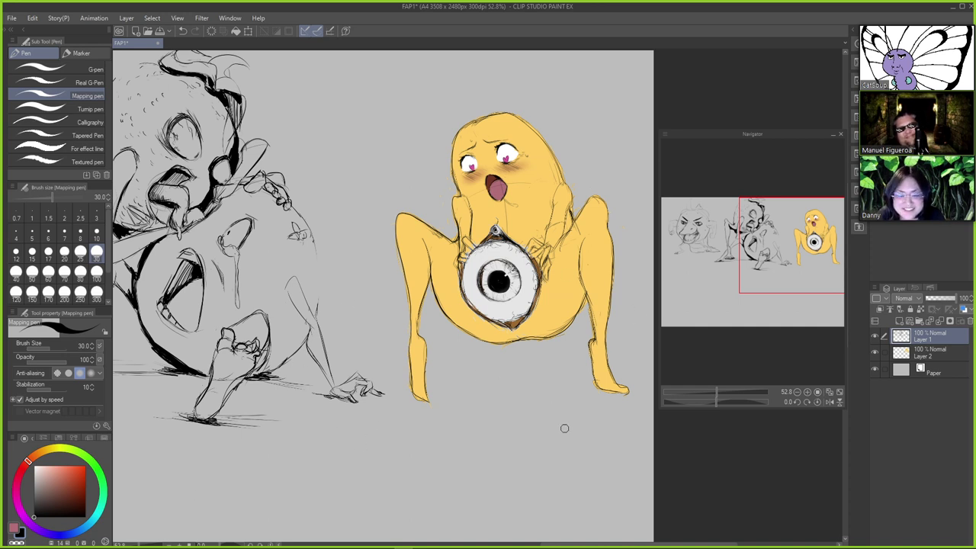
{"action": "left_click", "coordinate": [932, 352]}
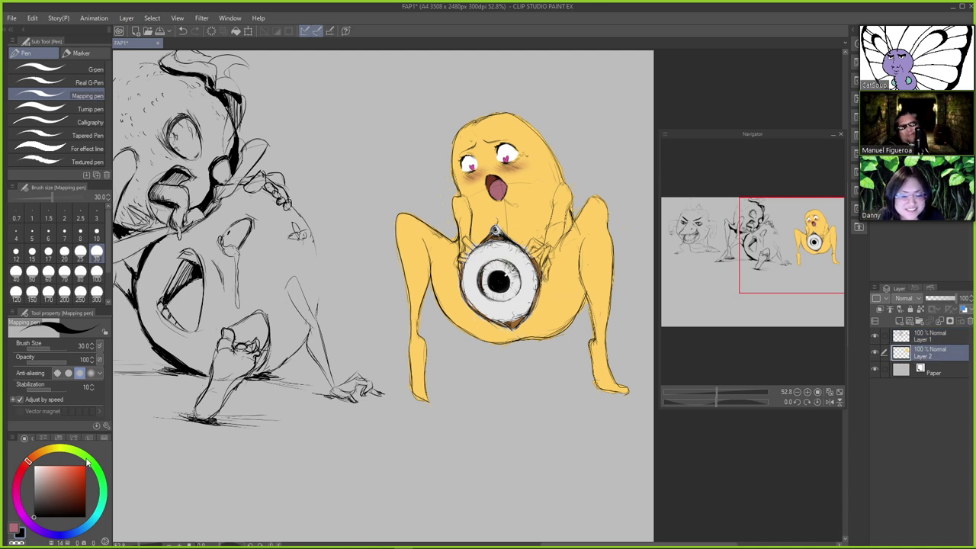
Paint a small dark brown stem on top of the yellow figure's head and clean up its edge
{"action": "left_click", "coordinate": [92, 463]}
{"action": "mouse_move", "coordinate": [93, 464]}
{"action": "left_mouse_down"}
{"action": "mouse_move", "coordinate": [102, 482]}
{"action": "mouse_move", "coordinate": [64, 482]}
{"action": "mouse_move", "coordinate": [64, 497]}
{"action": "mouse_move", "coordinate": [37, 455]}
{"action": "left_mouse_up"}
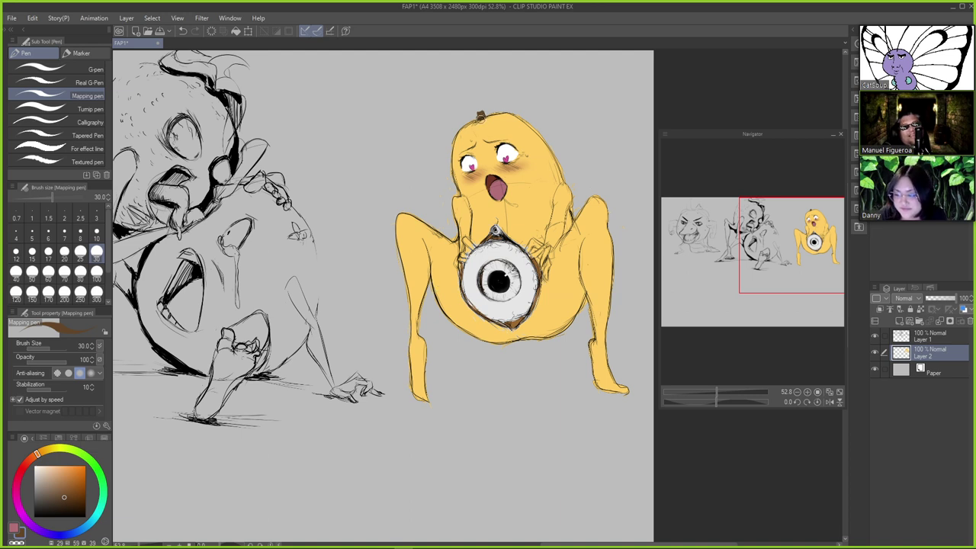
{"action": "key", "text": "e"}
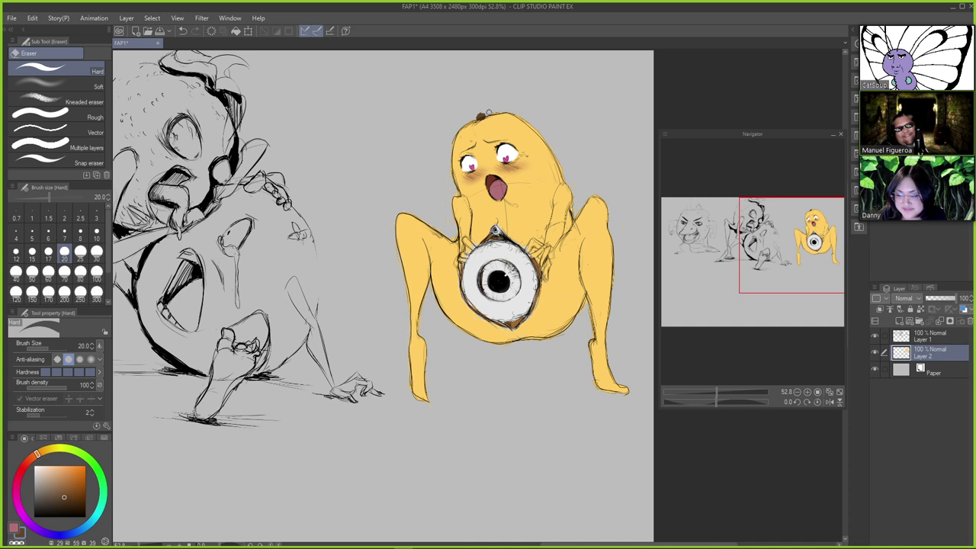
{"action": "key", "text": "p"}
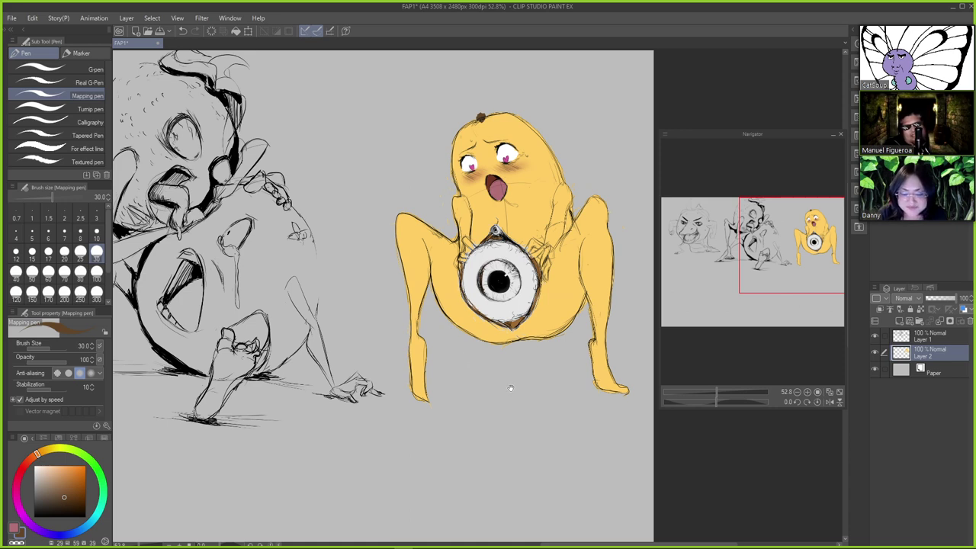
Lasso the yellow seated figure on Layers 1 and 2, enlarge it, tilt it slightly clockwise and move it to the canvas's lower-right corner
{"action": "mouse_move", "coordinate": [512, 387]}
{"action": "left_mouse_down"}
{"action": "mouse_move", "coordinate": [542, 385]}
{"action": "mouse_move", "coordinate": [516, 390]}
{"action": "mouse_move", "coordinate": [518, 404]}
{"action": "mouse_move", "coordinate": [495, 378]}
{"action": "left_mouse_up"}
{"action": "key", "text": "ctrl+space"}
{"action": "scroll", "coordinate": [537, 389], "scroll_direction": "down", "scroll_amount": 4}
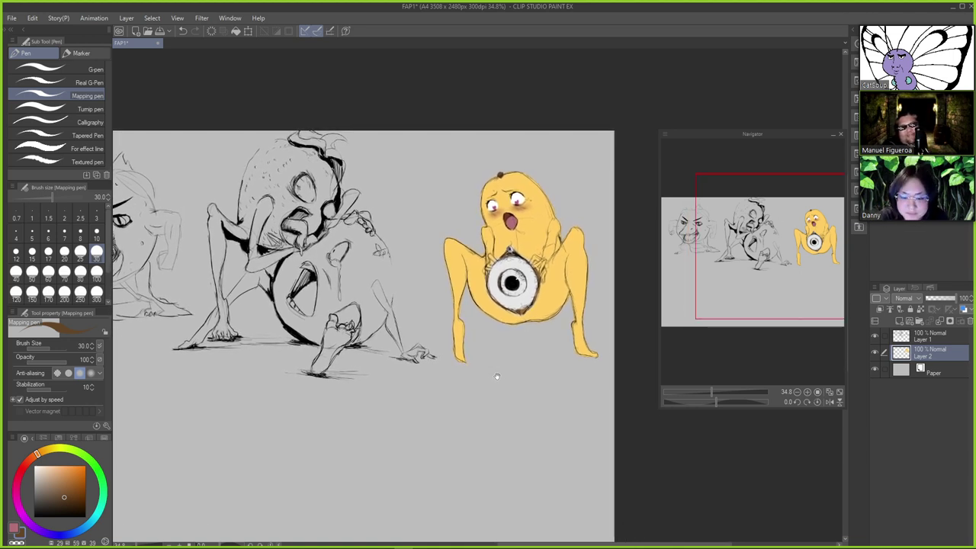
{"action": "key", "text": "m"}
{"action": "mouse_move", "coordinate": [577, 395]}
{"action": "left_mouse_down"}
{"action": "mouse_move", "coordinate": [622, 355]}
{"action": "mouse_move", "coordinate": [623, 233]}
{"action": "mouse_move", "coordinate": [535, 106]}
{"action": "mouse_move", "coordinate": [426, 199]}
{"action": "mouse_move", "coordinate": [437, 345]}
{"action": "left_mouse_up"}
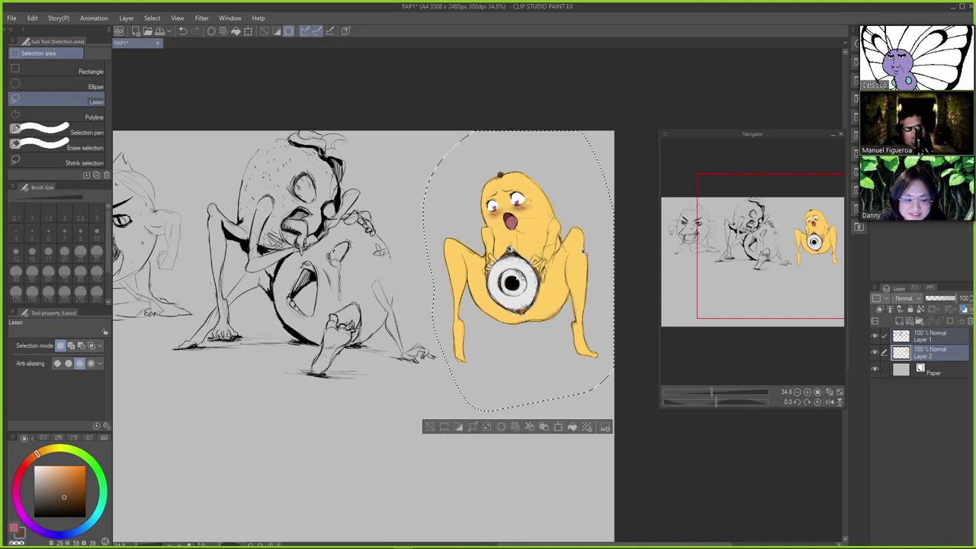
{"action": "key", "text": "ctrl+t"}
{"action": "left_click_drag", "start_coordinate": [518, 410], "coordinate": [517, 491]}
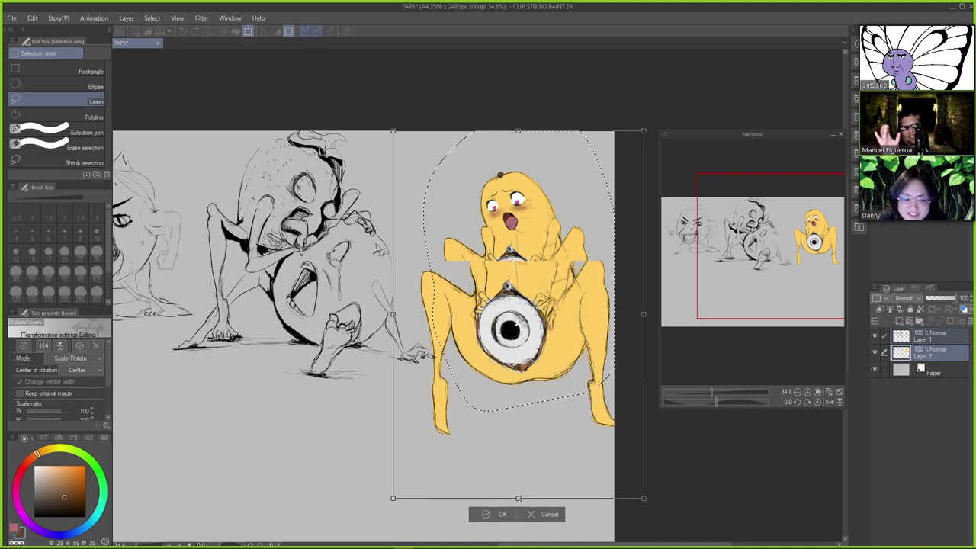
{"action": "left_click_drag", "start_coordinate": [657, 131], "coordinate": [654, 148]}
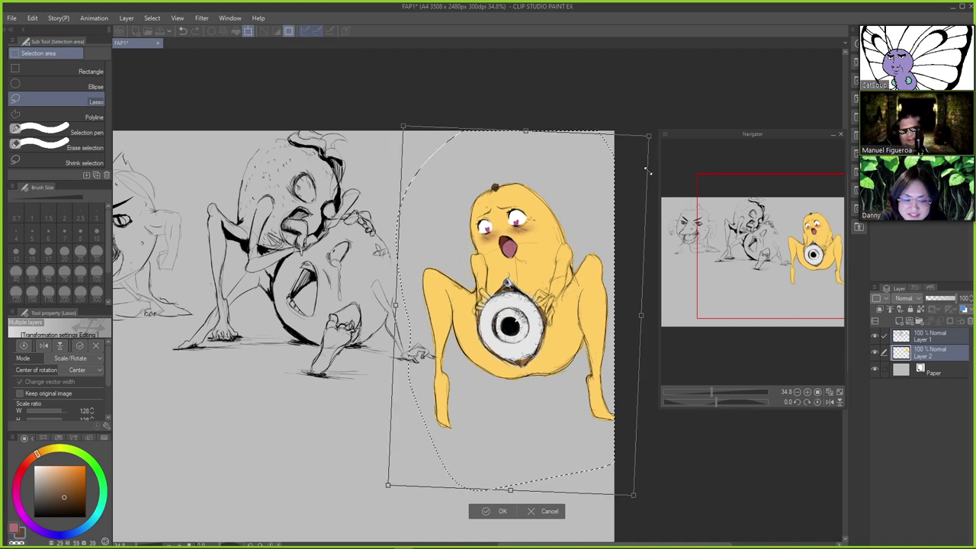
{"action": "left_click_drag", "start_coordinate": [611, 326], "coordinate": [593, 394]}
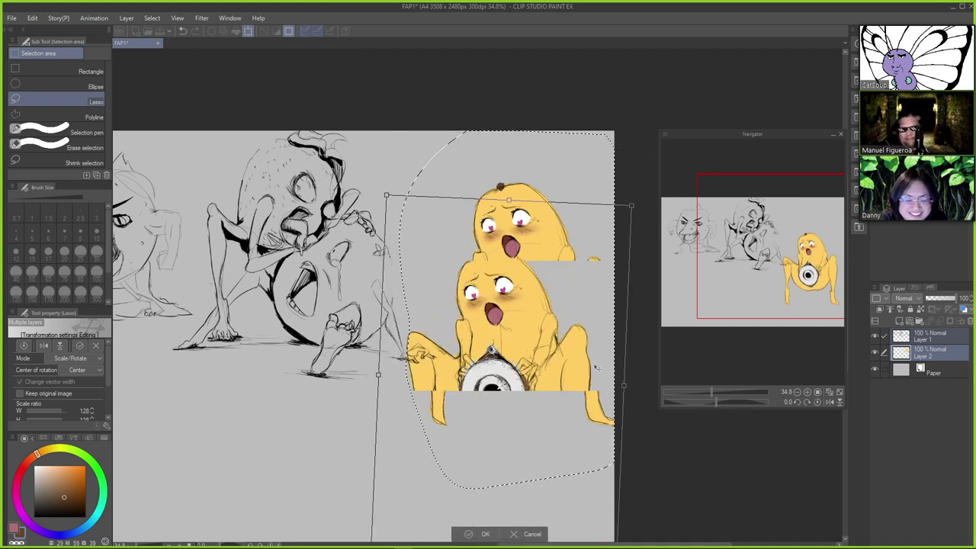
{"action": "left_click_drag", "start_coordinate": [582, 348], "coordinate": [575, 389]}
{"action": "left_click_drag", "start_coordinate": [624, 246], "coordinate": [643, 229]}
{"action": "left_click_drag", "start_coordinate": [610, 280], "coordinate": [606, 287]}
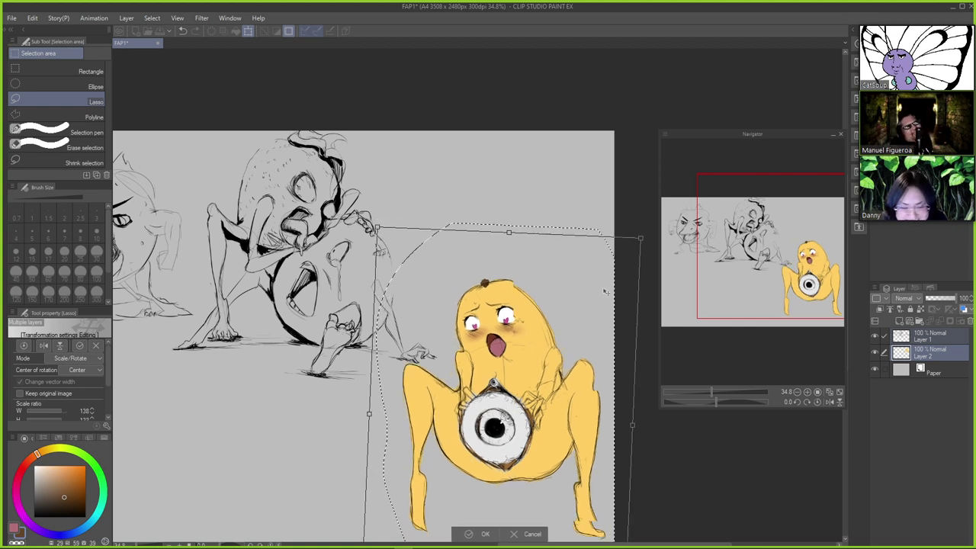
Refine the figure's transform to about 141% width with slightly more clockwise tilt, apply it and clear the selection
{"action": "left_click_drag", "start_coordinate": [640, 239], "coordinate": [646, 232]}
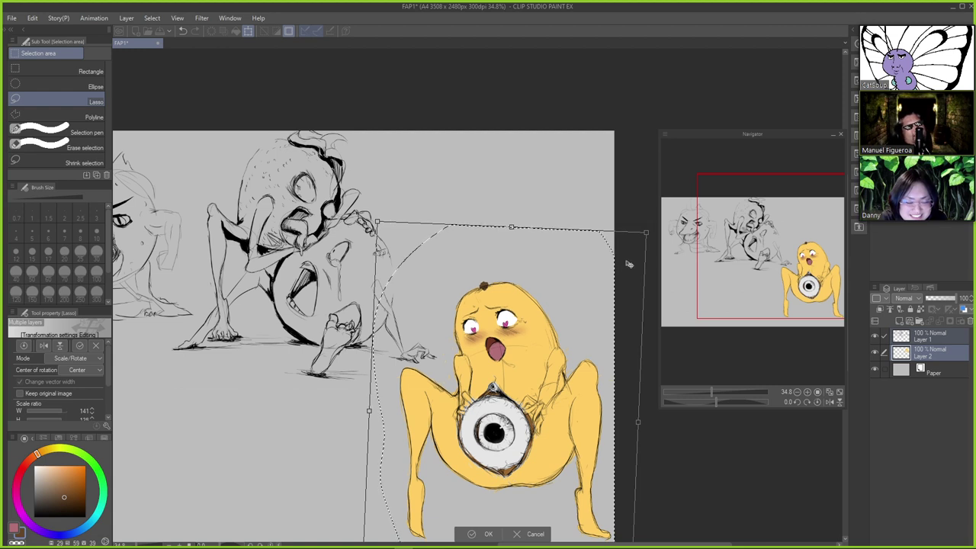
{"action": "mouse_move", "coordinate": [632, 261]}
{"action": "left_mouse_down"}
{"action": "mouse_move", "coordinate": [660, 239]}
{"action": "mouse_move", "coordinate": [630, 268]}
{"action": "left_mouse_up"}
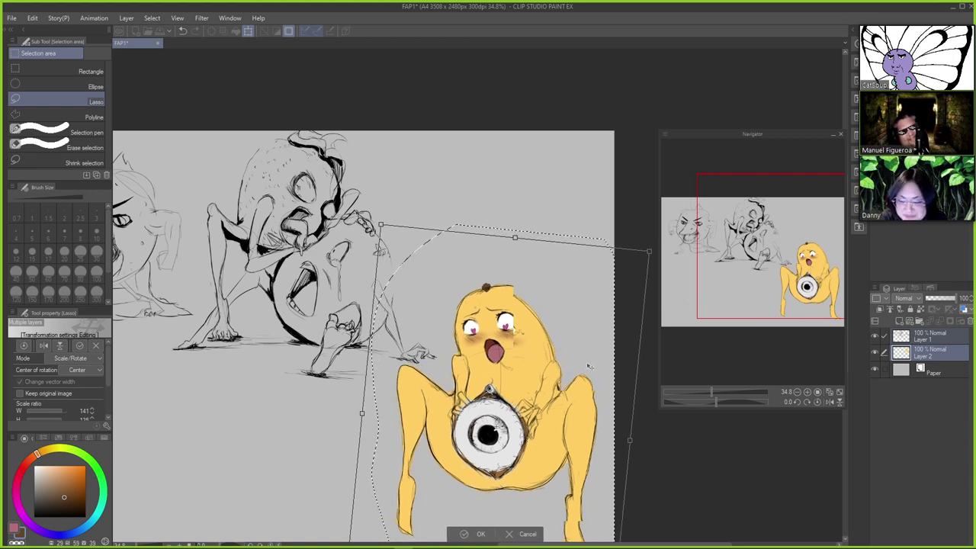
{"action": "left_click_drag", "start_coordinate": [591, 359], "coordinate": [598, 375]}
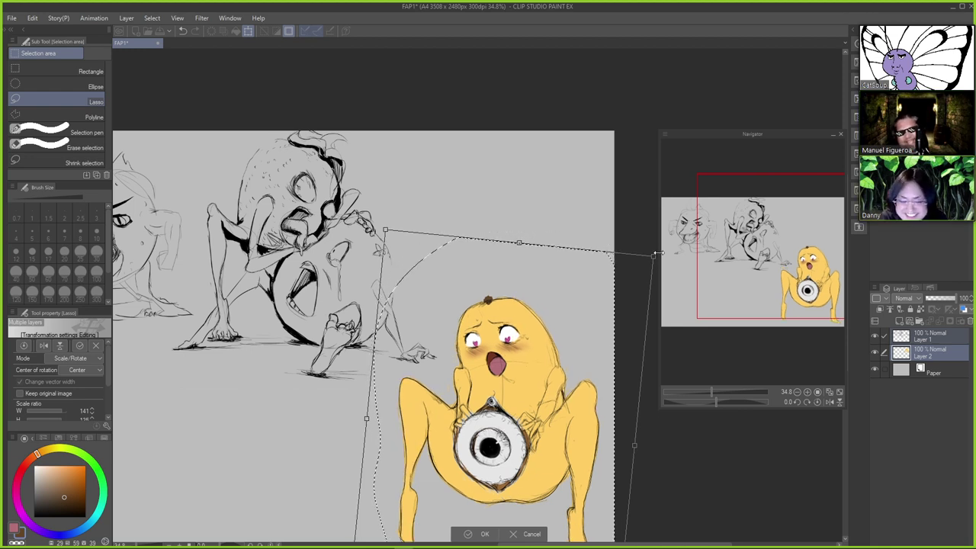
{"action": "left_click_drag", "start_coordinate": [379, 225], "coordinate": [401, 210]}
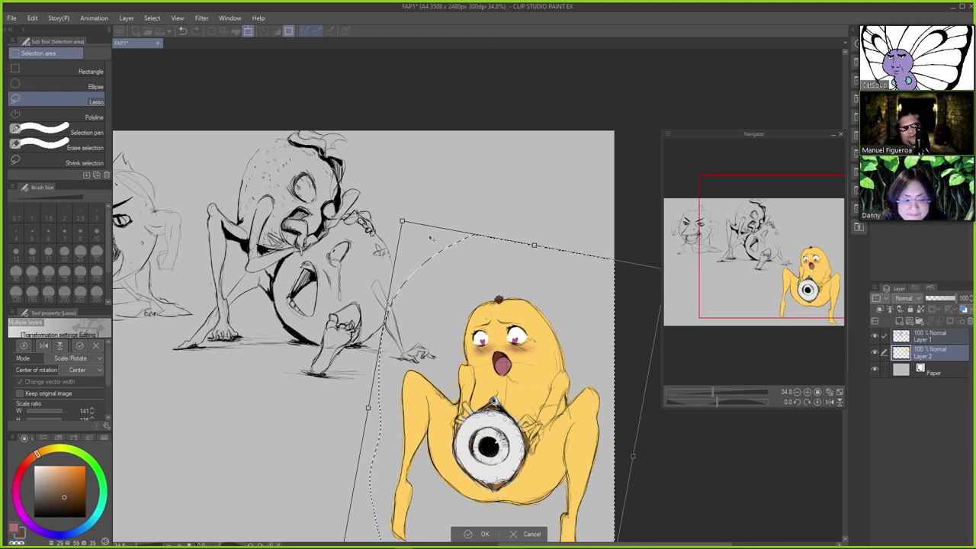
{"action": "left_click", "coordinate": [482, 533]}
{"action": "left_click", "coordinate": [478, 531]}
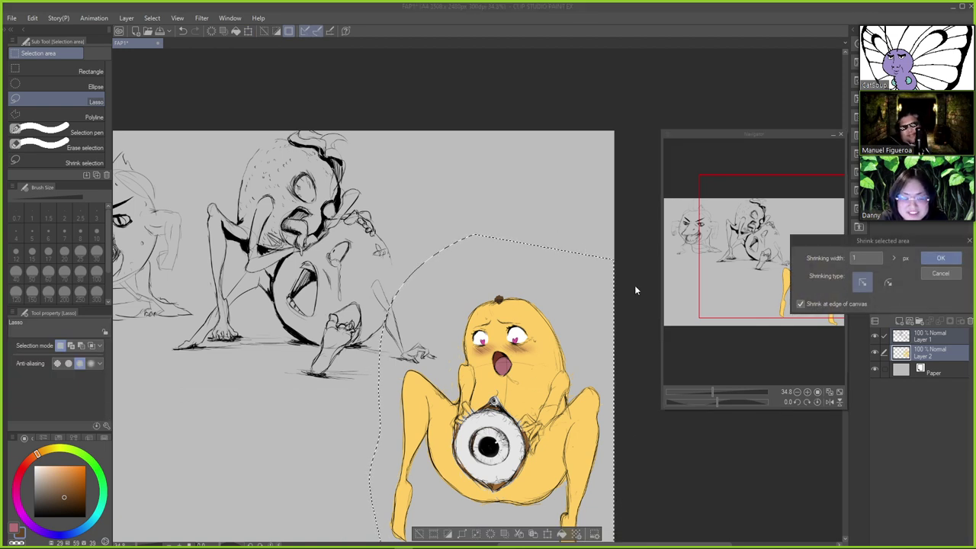
{"action": "left_click", "coordinate": [940, 273]}
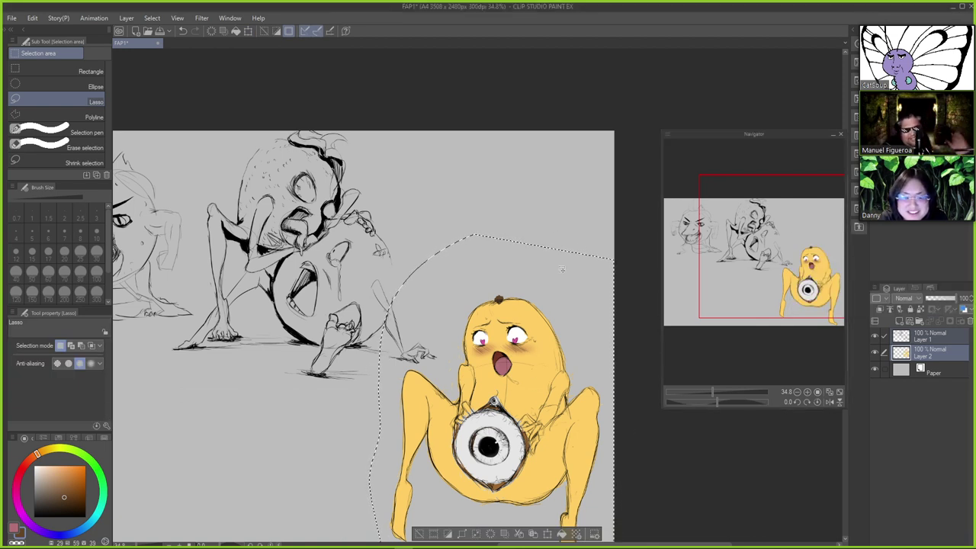
{"action": "key", "text": "ctrl+d"}
On Layer 1, ink the round open-mouthed figure's outer body contour, supporting arm, hand and raised foot in black with the Mapping pen
{"action": "key", "text": "ctrl+space"}
{"action": "mouse_move", "coordinate": [546, 384]}
{"action": "left_mouse_down"}
{"action": "mouse_move", "coordinate": [529, 384]}
{"action": "mouse_move", "coordinate": [567, 369]}
{"action": "left_mouse_up"}
{"action": "key", "text": "space"}
{"action": "key", "text": "ctrl+space"}
{"action": "left_click_drag", "start_coordinate": [525, 331], "coordinate": [539, 343]}
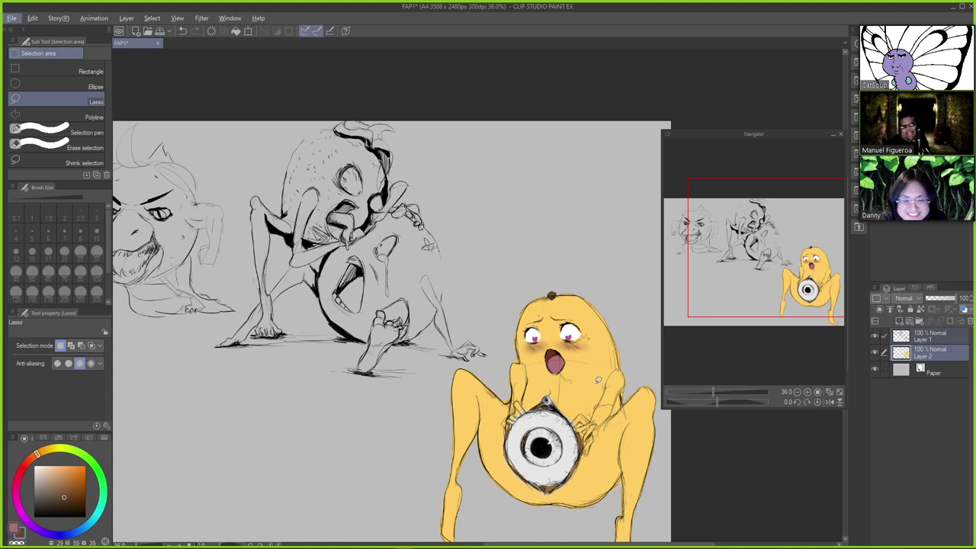
{"action": "key", "text": "p"}
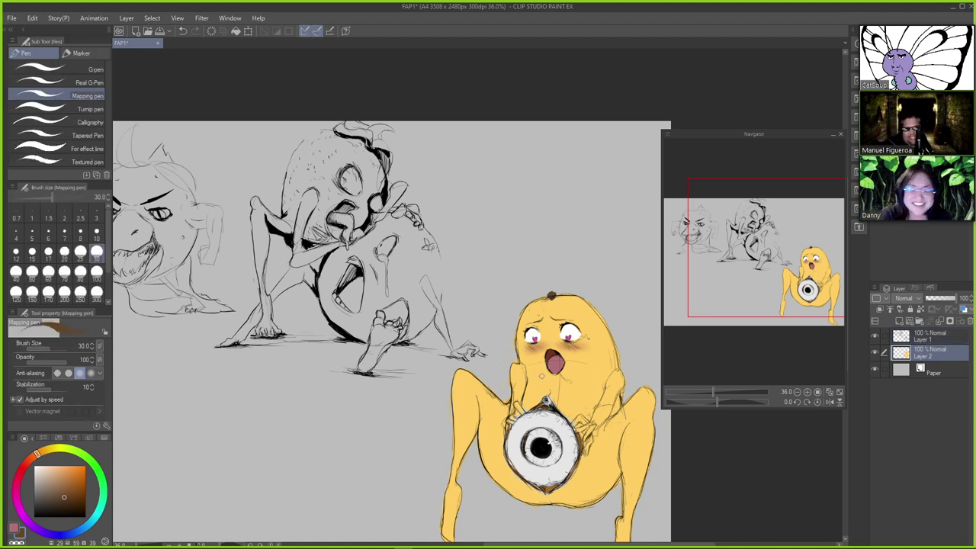
{"action": "left_click", "coordinate": [598, 374], "text": "alt"}
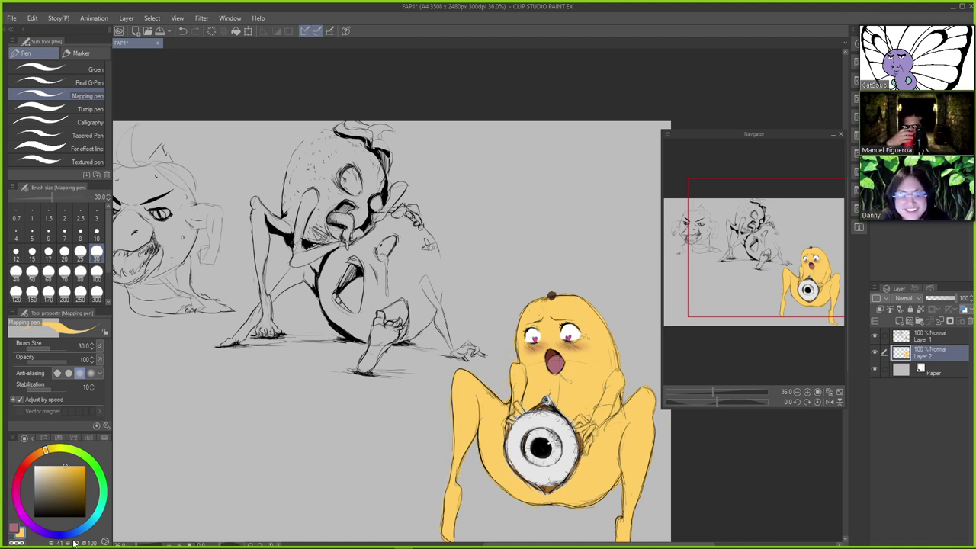
{"action": "key", "text": "x"}
{"action": "key", "text": "x"}
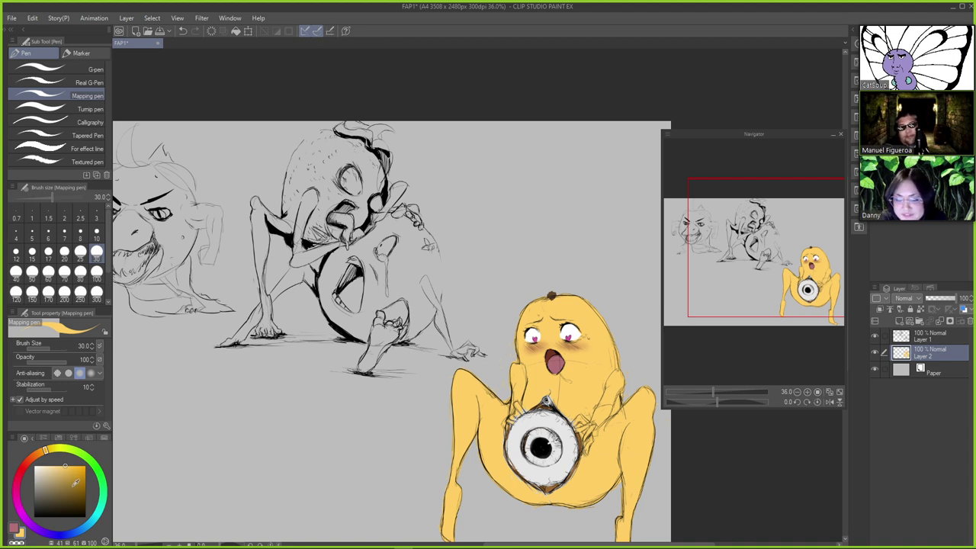
{"action": "left_click", "coordinate": [34, 517]}
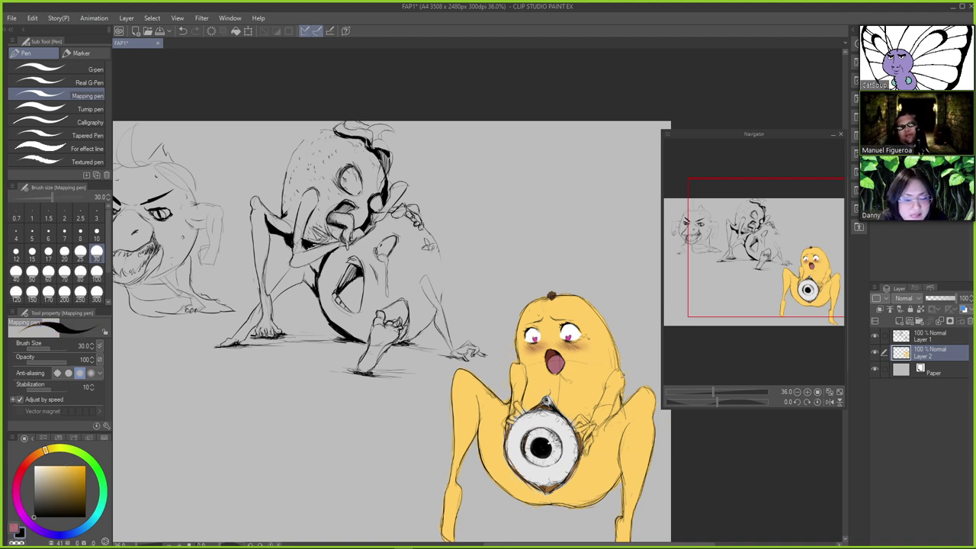
{"action": "left_click", "coordinate": [927, 337]}
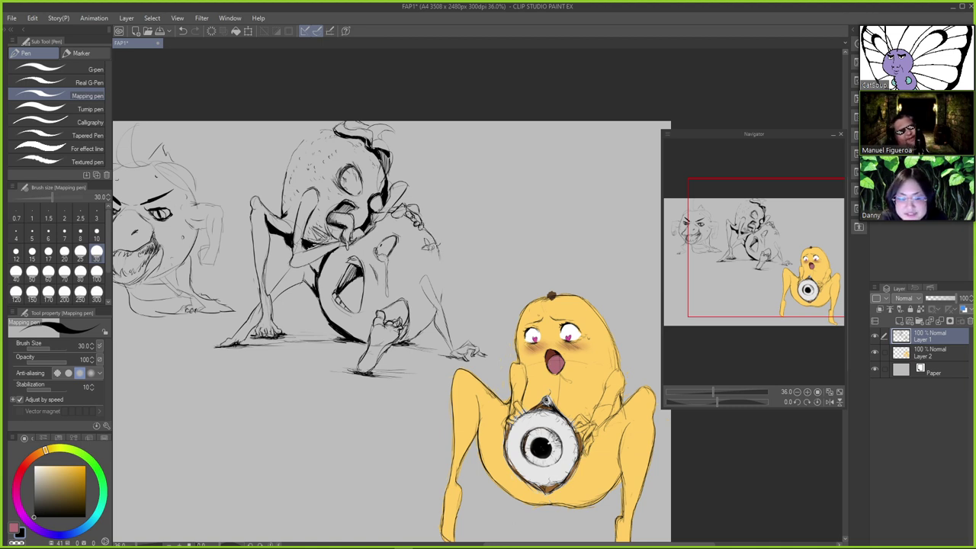
{"action": "left_click_drag", "start_coordinate": [434, 243], "coordinate": [451, 351]}
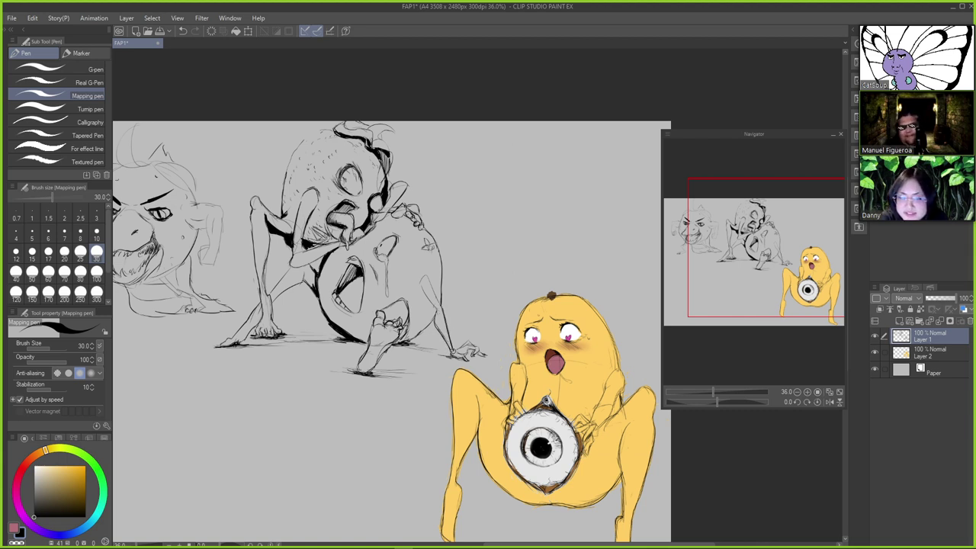
{"action": "left_click_drag", "start_coordinate": [469, 338], "coordinate": [477, 349]}
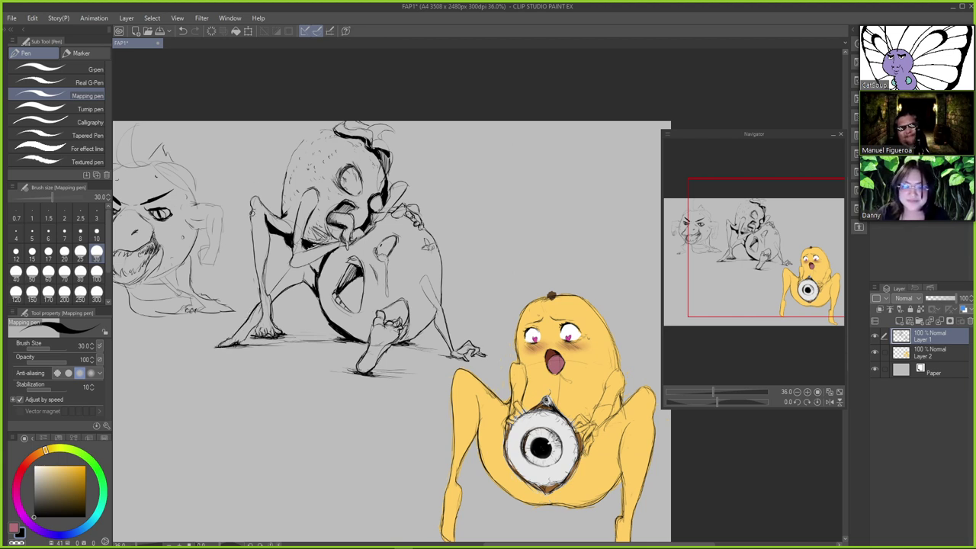
Strengthen the crouching figure's bent leg, knee, head contour and top tuft with black ink lines
{"action": "left_click_drag", "start_coordinate": [251, 216], "coordinate": [260, 304]}
{"action": "mouse_move", "coordinate": [251, 203]}
{"action": "left_mouse_down"}
{"action": "mouse_move", "coordinate": [254, 196]}
{"action": "mouse_move", "coordinate": [275, 215]}
{"action": "left_mouse_up"}
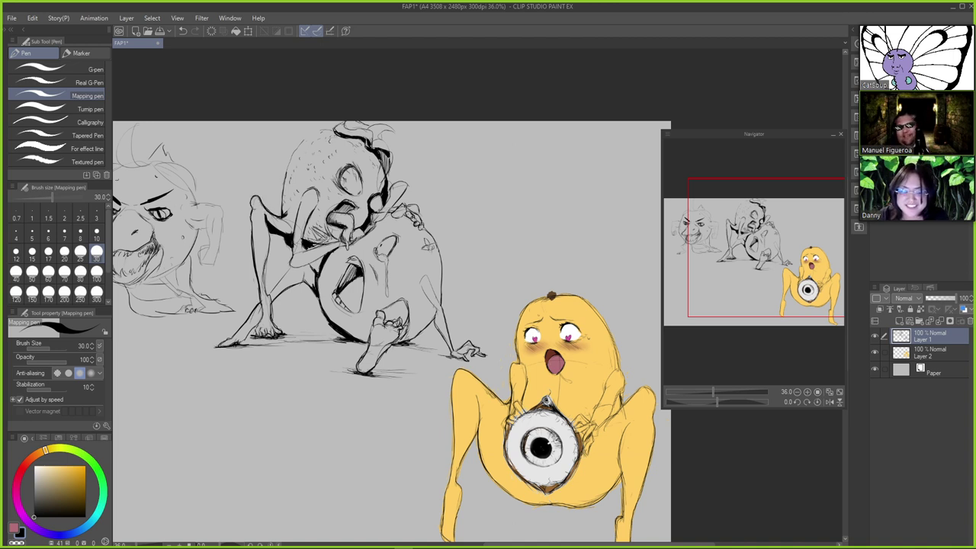
{"action": "left_click_drag", "start_coordinate": [462, 180], "coordinate": [449, 209]}
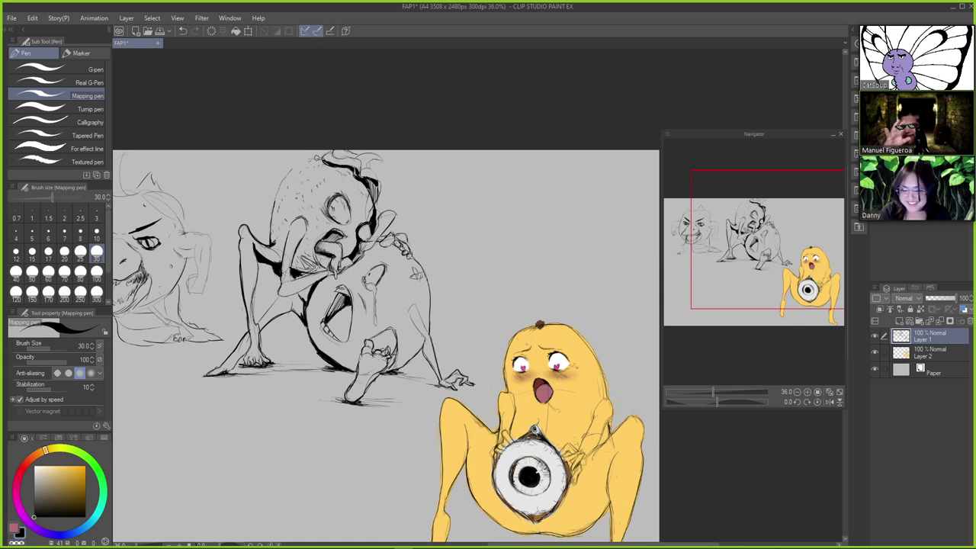
{"action": "mouse_move", "coordinate": [315, 156]}
{"action": "left_mouse_down"}
{"action": "mouse_move", "coordinate": [282, 180]}
{"action": "mouse_move", "coordinate": [271, 221]}
{"action": "left_mouse_up"}
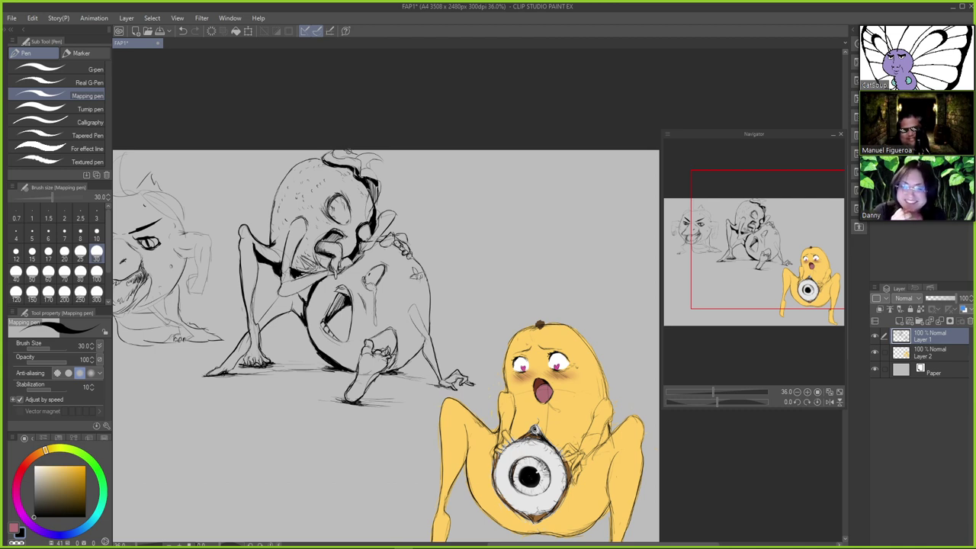
{"action": "mouse_move", "coordinate": [350, 151]}
{"action": "left_mouse_down"}
{"action": "mouse_move", "coordinate": [369, 157]}
{"action": "mouse_move", "coordinate": [377, 175]}
{"action": "left_mouse_up"}
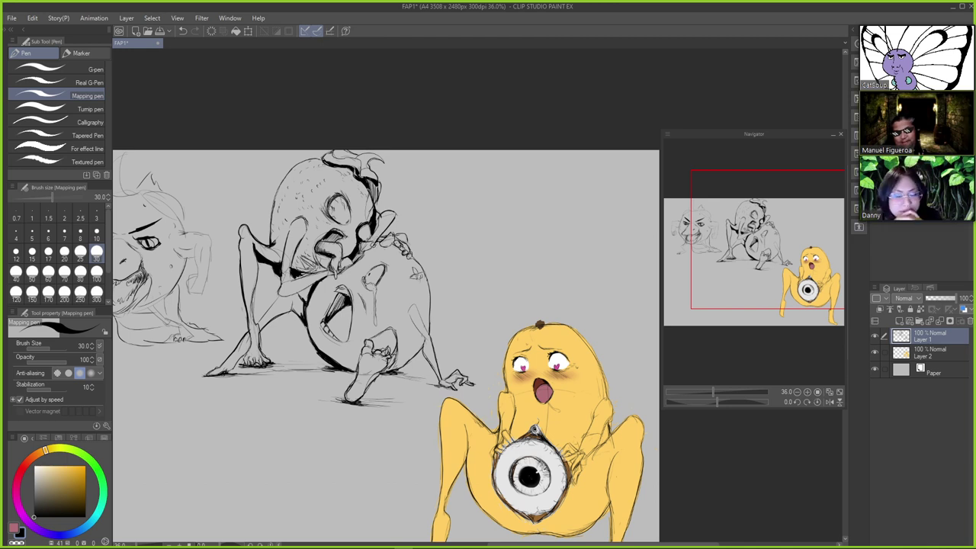
{"action": "key", "text": "e"}
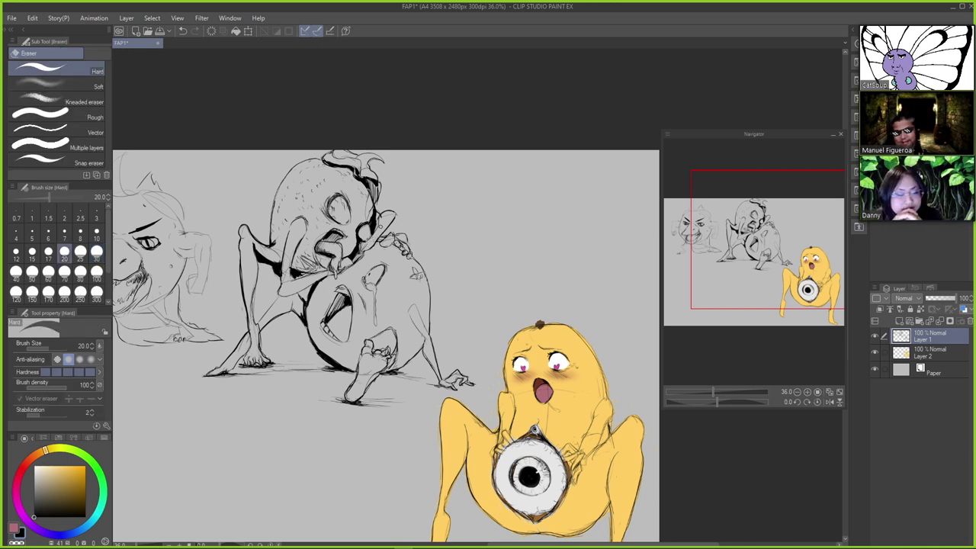
{"action": "key", "text": "p"}
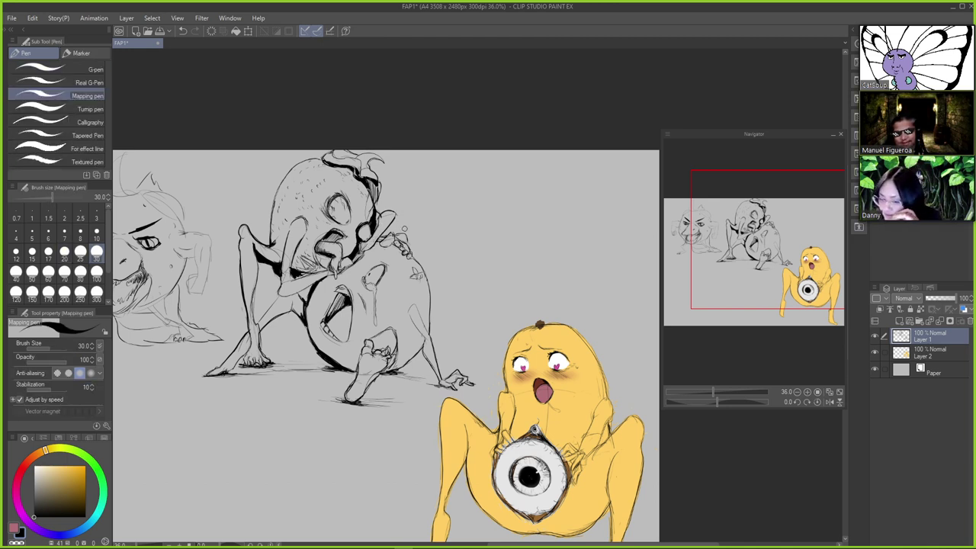
{"action": "key", "text": "ctrl+z"}
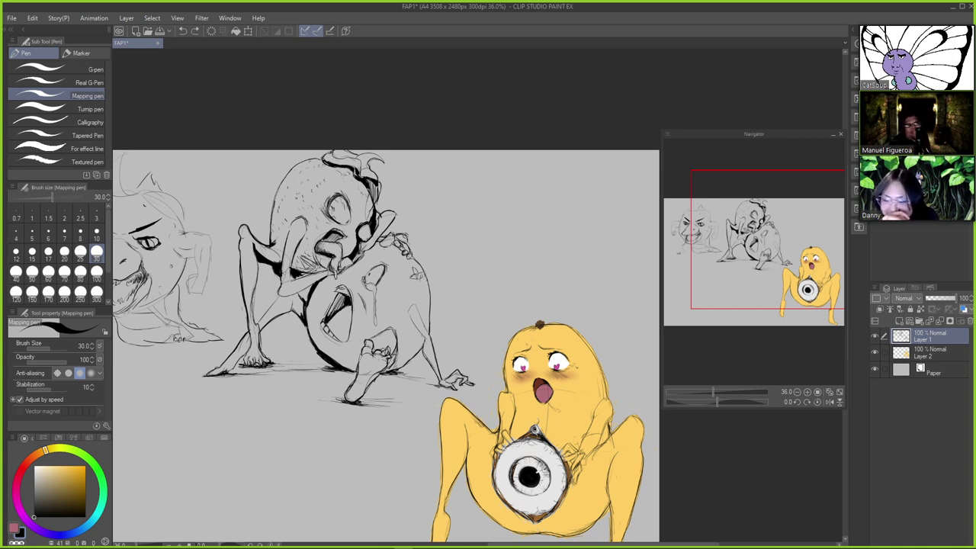
{"action": "key", "text": "ctrl+y"}
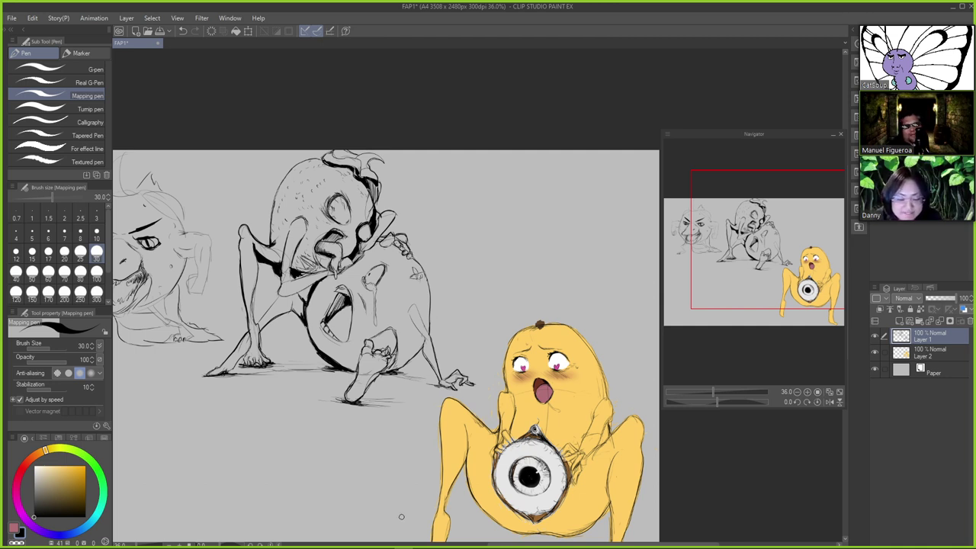
Make Layer 2 the working layer and choose a muted rose red as the drawing colour
{"action": "key", "text": "m"}
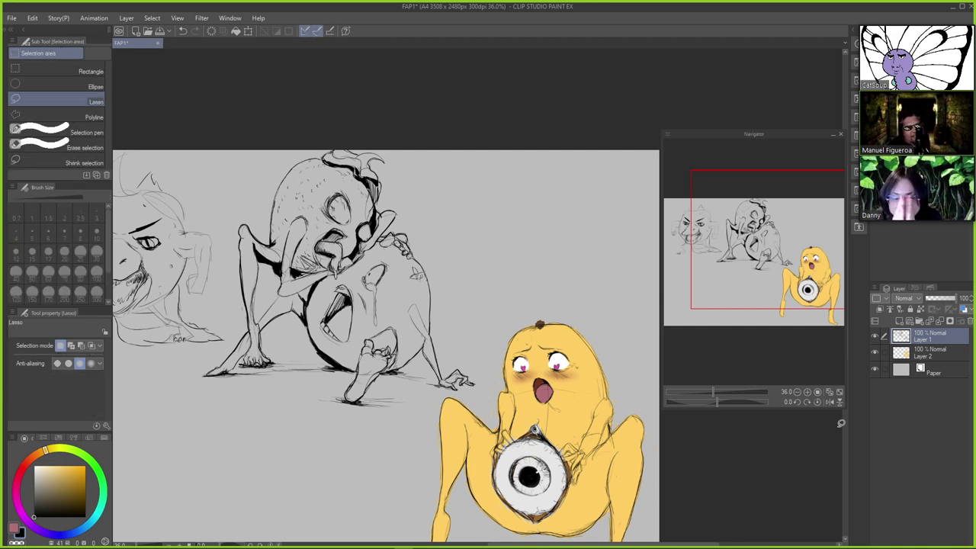
{"action": "left_click", "coordinate": [927, 352]}
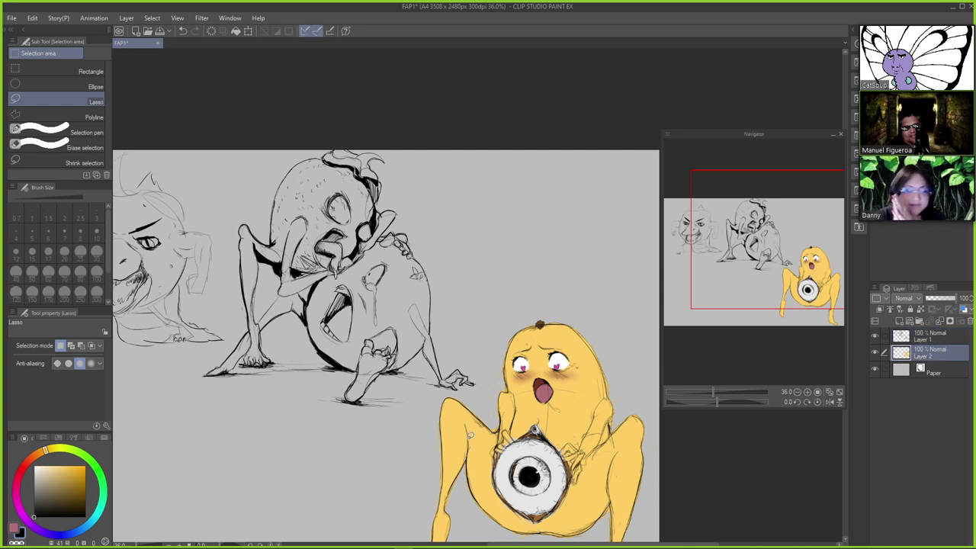
{"action": "left_click_drag", "start_coordinate": [34, 460], "coordinate": [26, 469]}
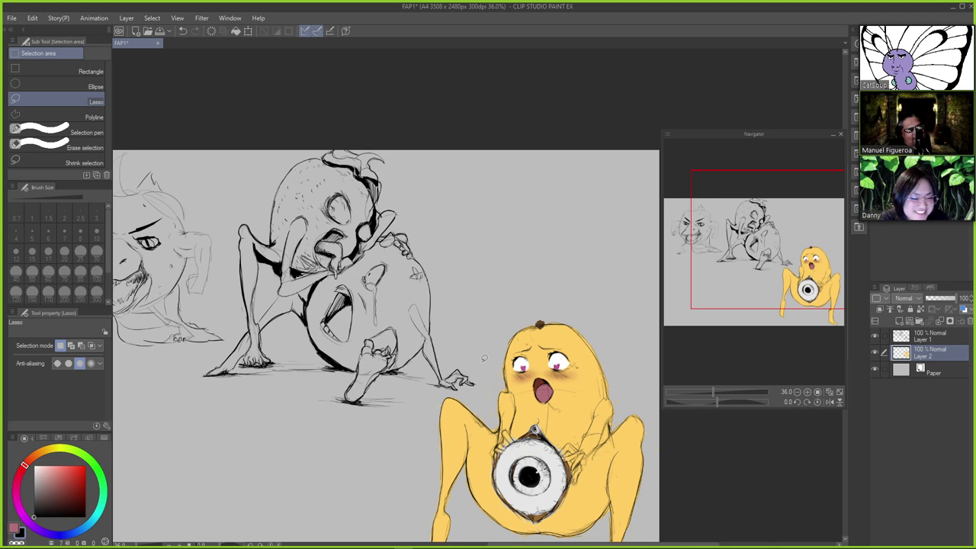
{"action": "left_click", "coordinate": [54, 481]}
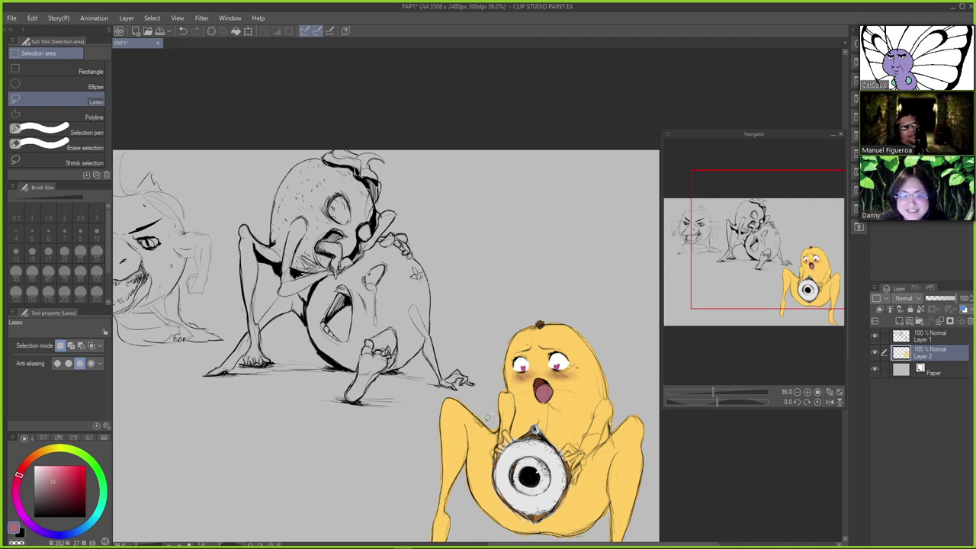
{"action": "mouse_move", "coordinate": [373, 435]}
{"action": "left_mouse_down"}
{"action": "mouse_move", "coordinate": [444, 388]}
{"action": "mouse_move", "coordinate": [473, 393]}
{"action": "mouse_move", "coordinate": [480, 336]}
{"action": "mouse_move", "coordinate": [385, 93]}
{"action": "mouse_move", "coordinate": [229, 180]}
{"action": "mouse_move", "coordinate": [233, 338]}
{"action": "mouse_move", "coordinate": [186, 398]}
{"action": "mouse_move", "coordinate": [364, 434]}
{"action": "left_mouse_up"}
{"action": "key", "text": "ctrl+z"}
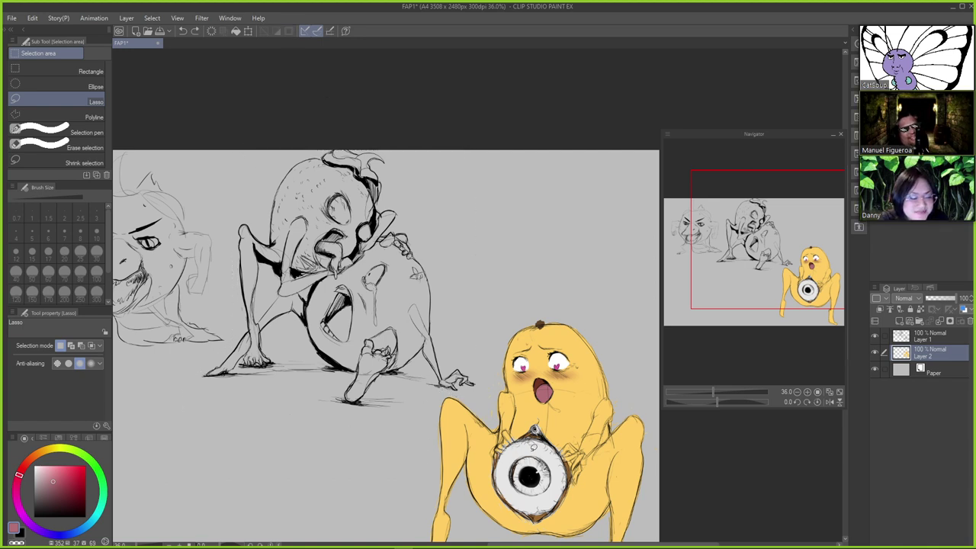
{"action": "key", "text": "g"}
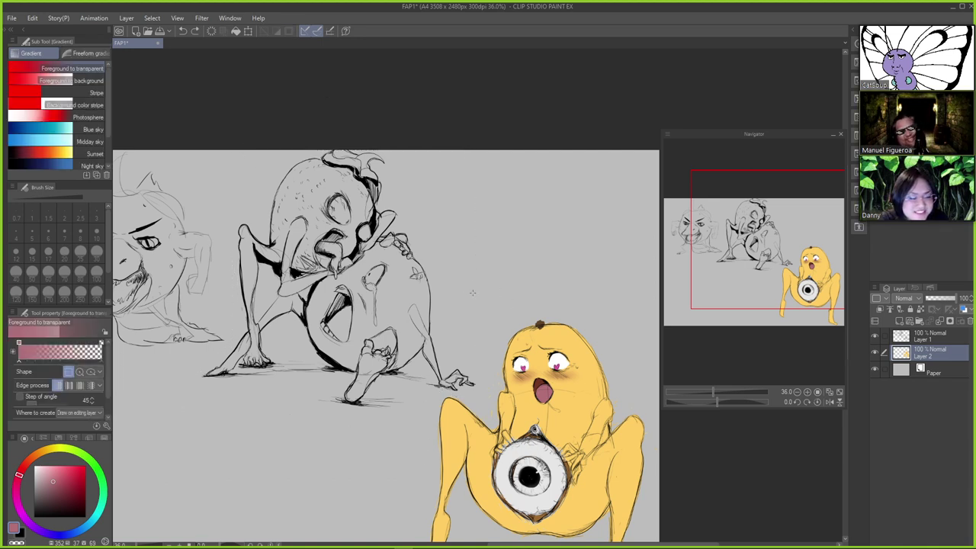
{"action": "key", "text": "g"}
{"action": "mouse_move", "coordinate": [471, 303]}
{"action": "left_mouse_down"}
{"action": "mouse_move", "coordinate": [455, 190]}
{"action": "mouse_move", "coordinate": [406, 109]}
{"action": "mouse_move", "coordinate": [258, 137]}
{"action": "mouse_move", "coordinate": [231, 200]}
{"action": "mouse_move", "coordinate": [228, 336]}
{"action": "mouse_move", "coordinate": [193, 378]}
{"action": "mouse_move", "coordinate": [202, 424]}
{"action": "mouse_move", "coordinate": [322, 406]}
{"action": "mouse_move", "coordinate": [378, 415]}
{"action": "mouse_move", "coordinate": [440, 390]}
{"action": "mouse_move", "coordinate": [460, 394]}
{"action": "mouse_move", "coordinate": [491, 375]}
{"action": "mouse_move", "coordinate": [466, 311]}
{"action": "left_mouse_up"}
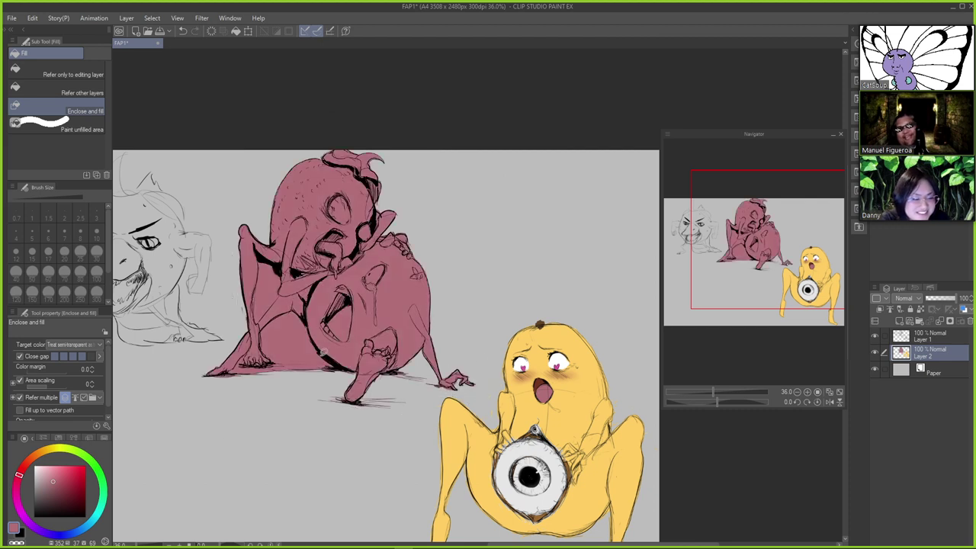
{"action": "key", "text": "e"}
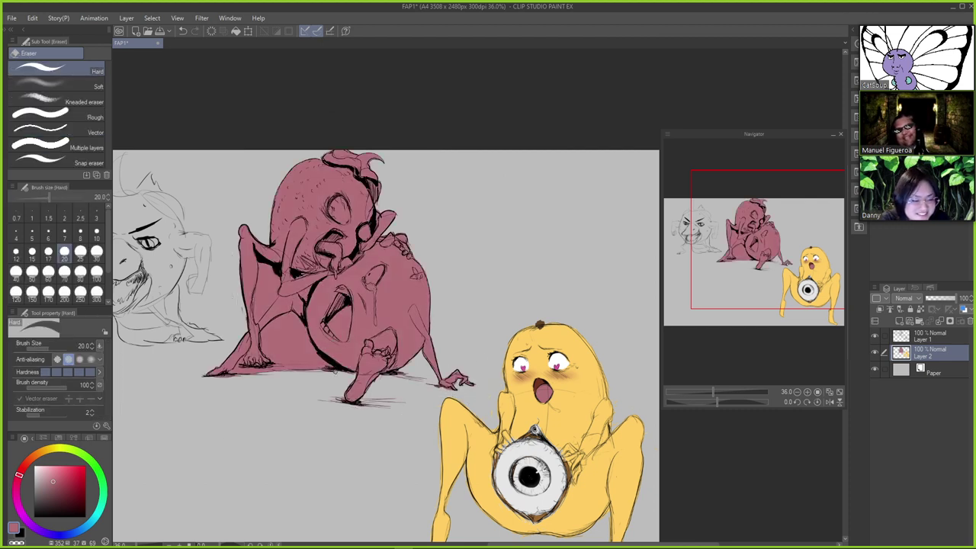
{"action": "key", "text": "m"}
{"action": "key", "text": "ctrl+z"}
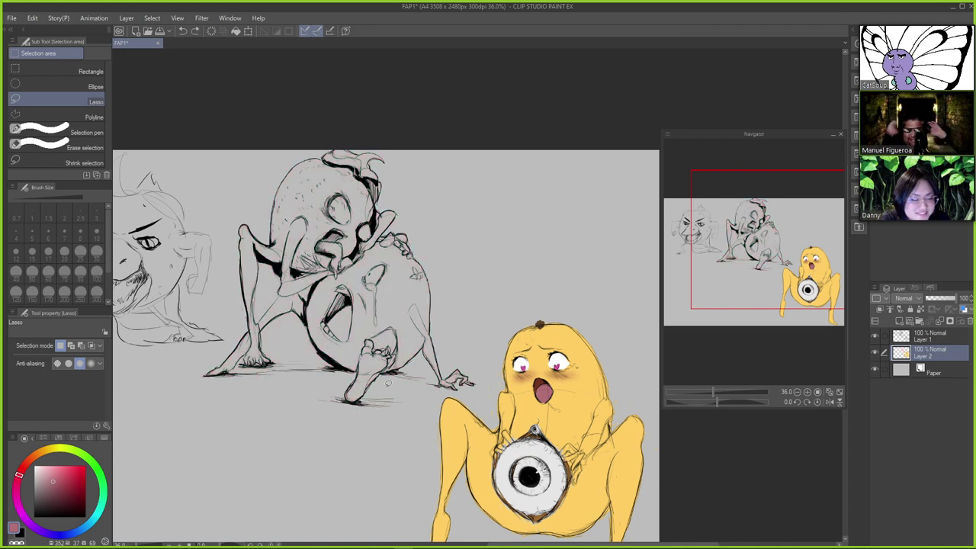
Fill the crouching and round figures with muted rose using Enclose and fill, and clear the gap between the crouching figure's leg and arm
{"action": "key", "text": "g"}
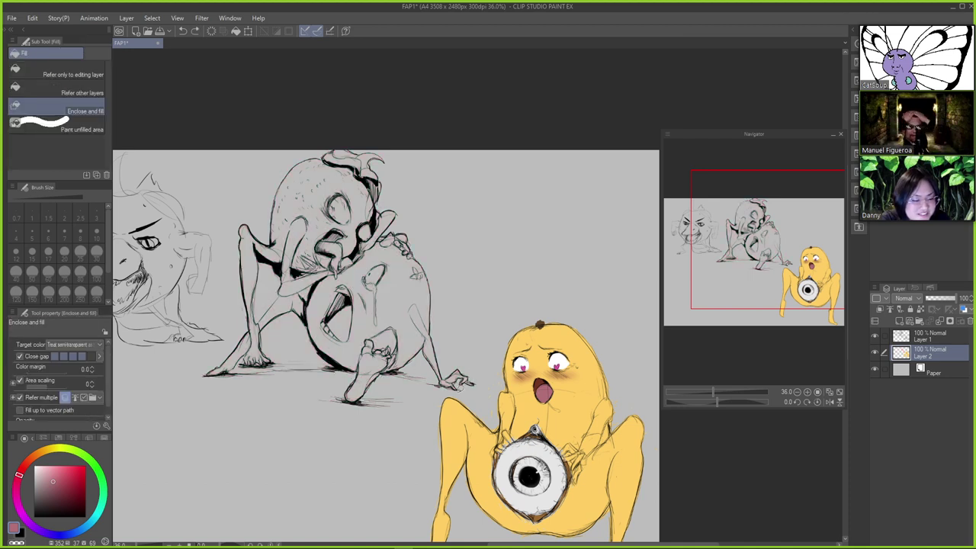
{"action": "mouse_move", "coordinate": [422, 388]}
{"action": "left_mouse_down"}
{"action": "mouse_move", "coordinate": [490, 378]}
{"action": "mouse_move", "coordinate": [474, 322]}
{"action": "mouse_move", "coordinate": [469, 202]}
{"action": "mouse_move", "coordinate": [396, 97]}
{"action": "mouse_move", "coordinate": [262, 122]}
{"action": "mouse_move", "coordinate": [229, 178]}
{"action": "mouse_move", "coordinate": [237, 320]}
{"action": "mouse_move", "coordinate": [195, 391]}
{"action": "mouse_move", "coordinate": [217, 399]}
{"action": "mouse_move", "coordinate": [249, 388]}
{"action": "mouse_move", "coordinate": [277, 363]}
{"action": "mouse_move", "coordinate": [274, 338]}
{"action": "mouse_move", "coordinate": [287, 325]}
{"action": "mouse_move", "coordinate": [326, 406]}
{"action": "mouse_move", "coordinate": [408, 407]}
{"action": "left_mouse_up"}
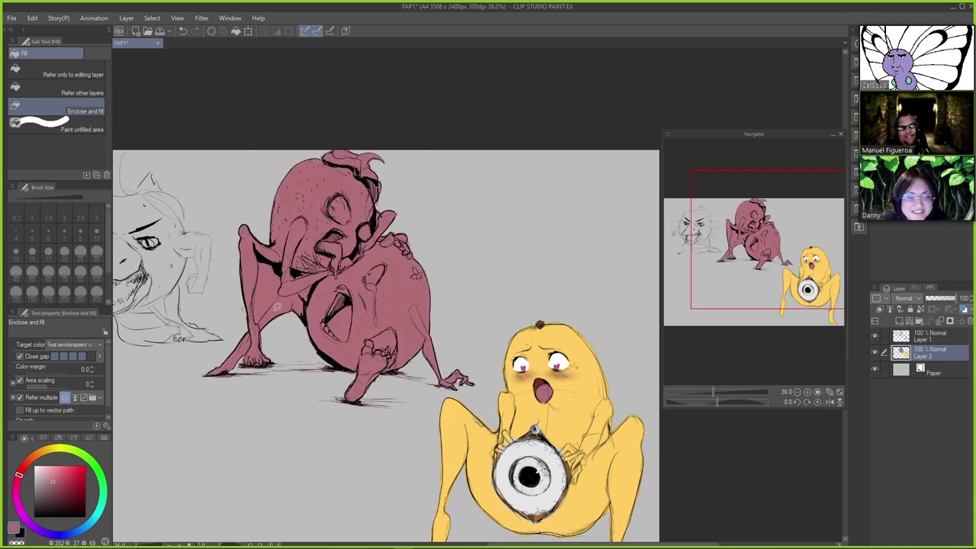
{"action": "key", "text": "e"}
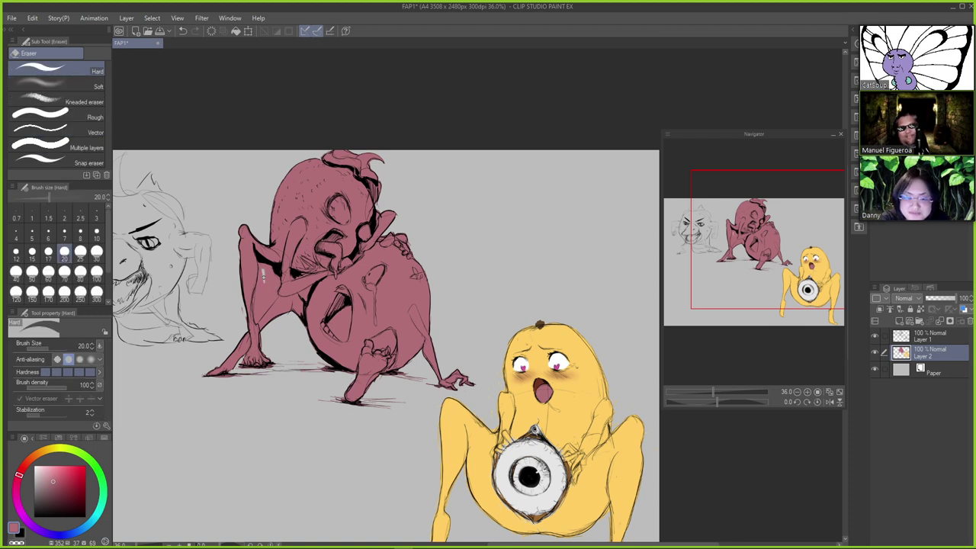
{"action": "key", "text": "ctrl+z"}
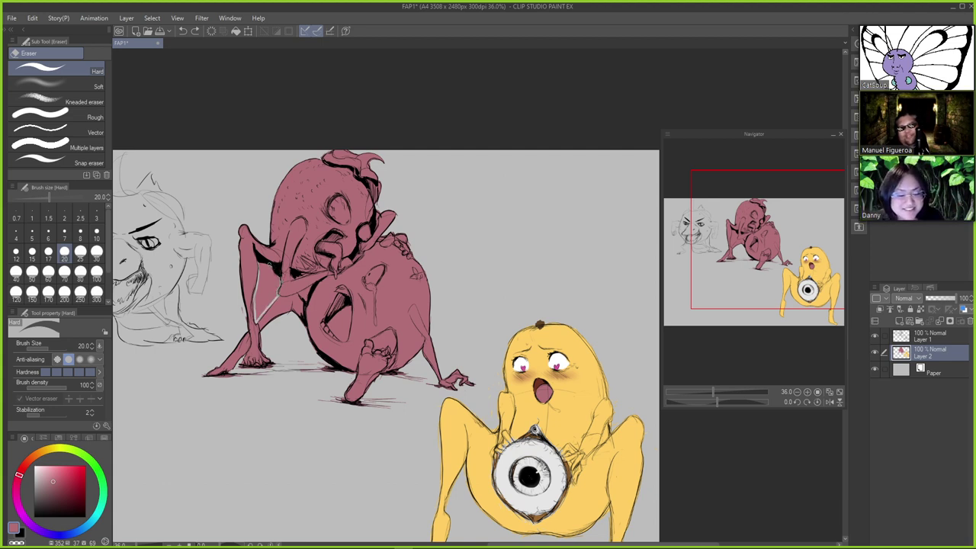
{"action": "left_click_drag", "start_coordinate": [259, 266], "coordinate": [258, 263]}
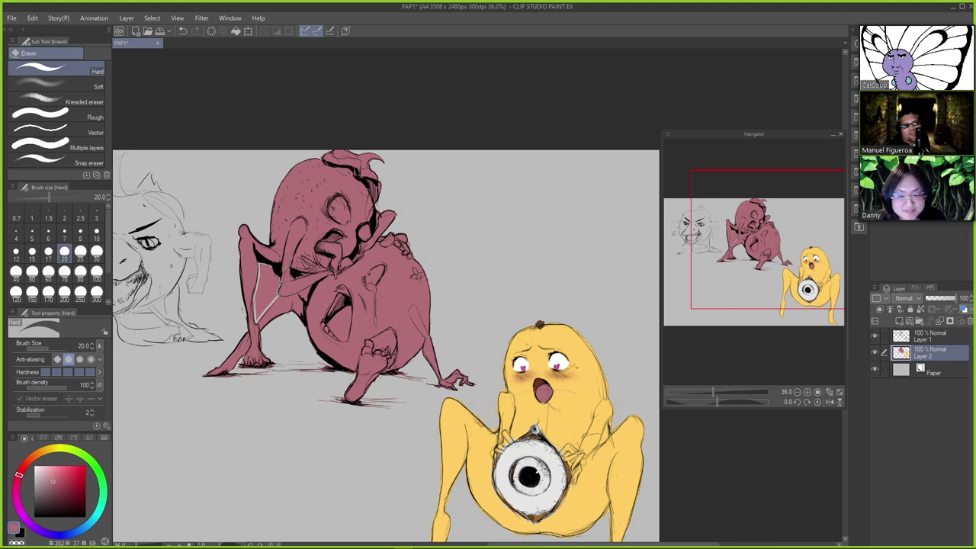
{"action": "key", "text": "w"}
{"action": "left_click", "coordinate": [272, 288]}
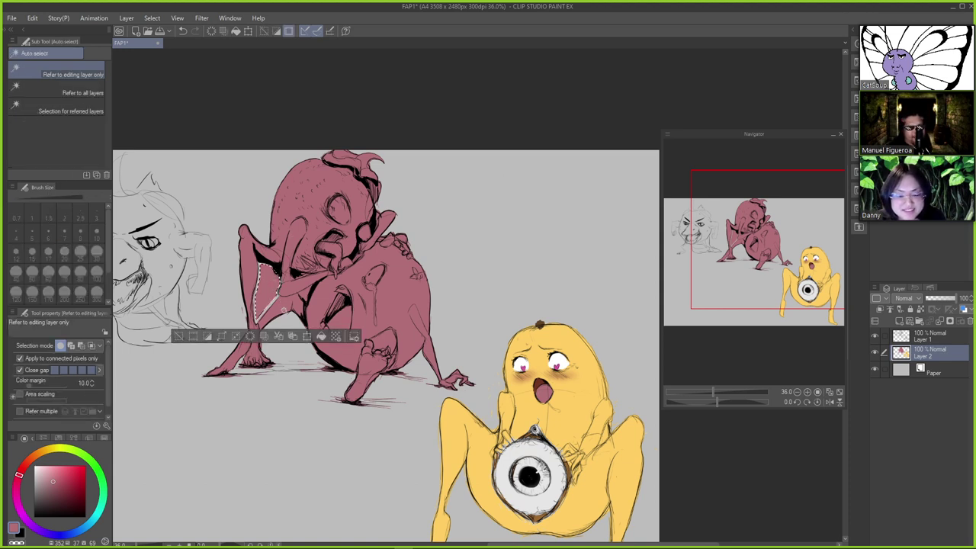
{"action": "key", "text": "m"}
{"action": "key", "text": "ctrl+d"}
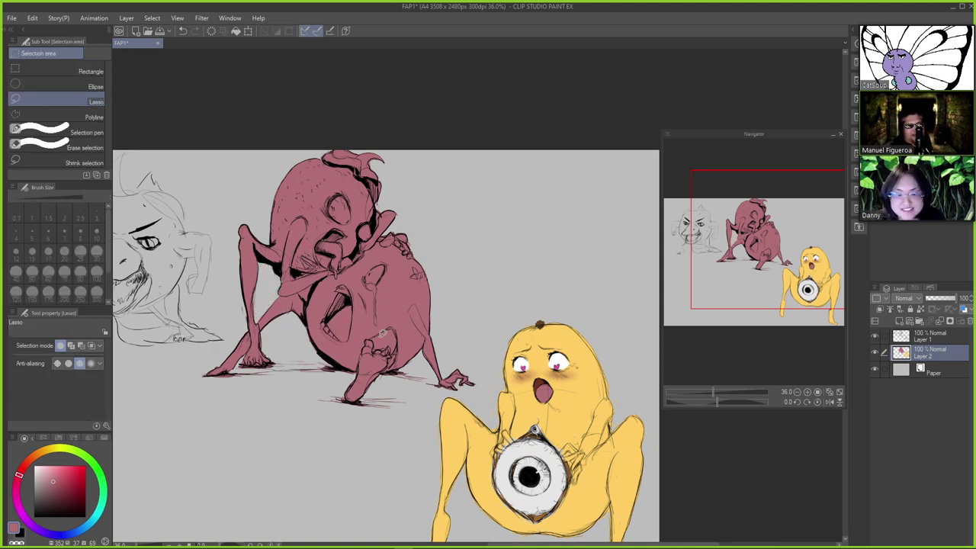
Outline the inside of the crouching figure's larger eye in white with the Mapping pen on Layer 2
{"action": "key", "text": "e"}
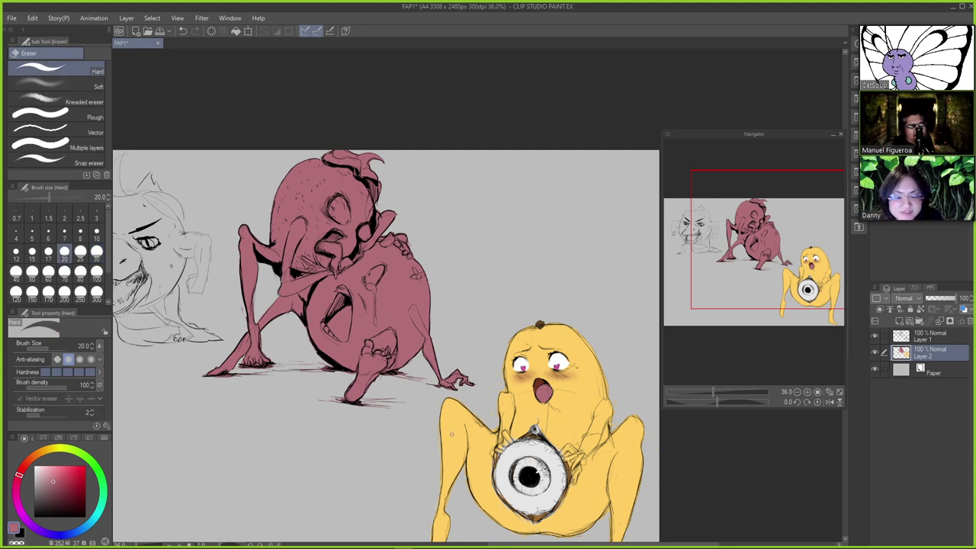
{"action": "left_click_drag", "start_coordinate": [52, 468], "coordinate": [16, 456]}
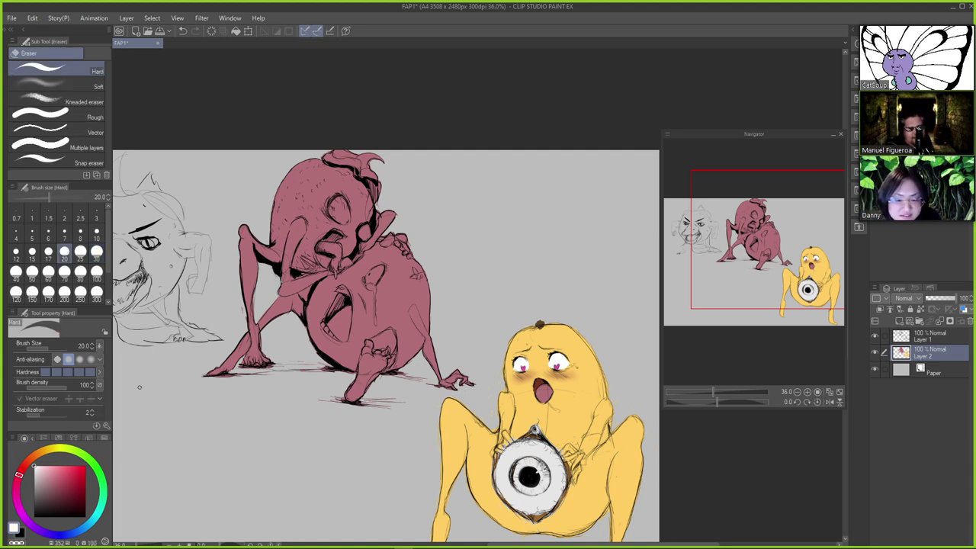
{"action": "key", "text": "p"}
{"action": "left_click_drag", "start_coordinate": [342, 202], "coordinate": [349, 220]}
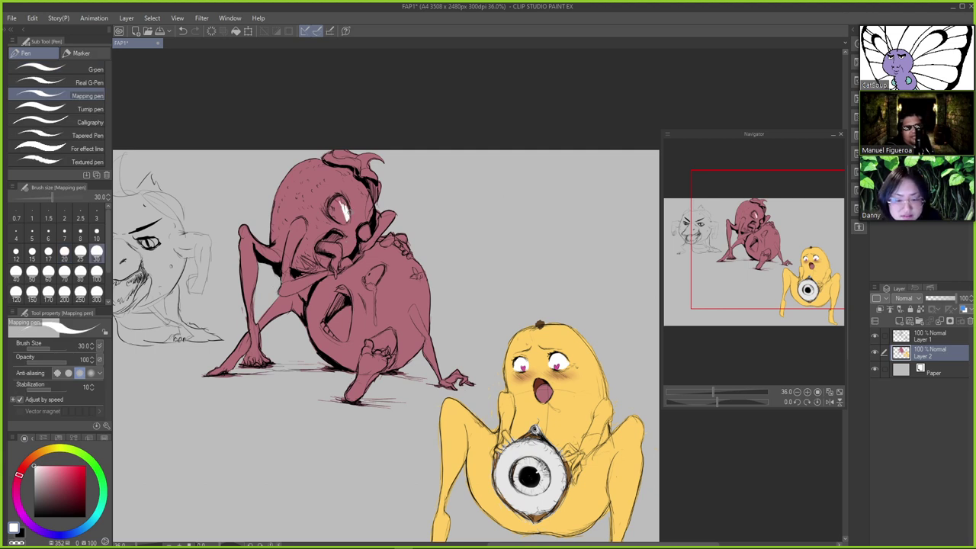
{"action": "key", "text": "ctrl+z"}
{"action": "key", "text": "ctrl+z"}
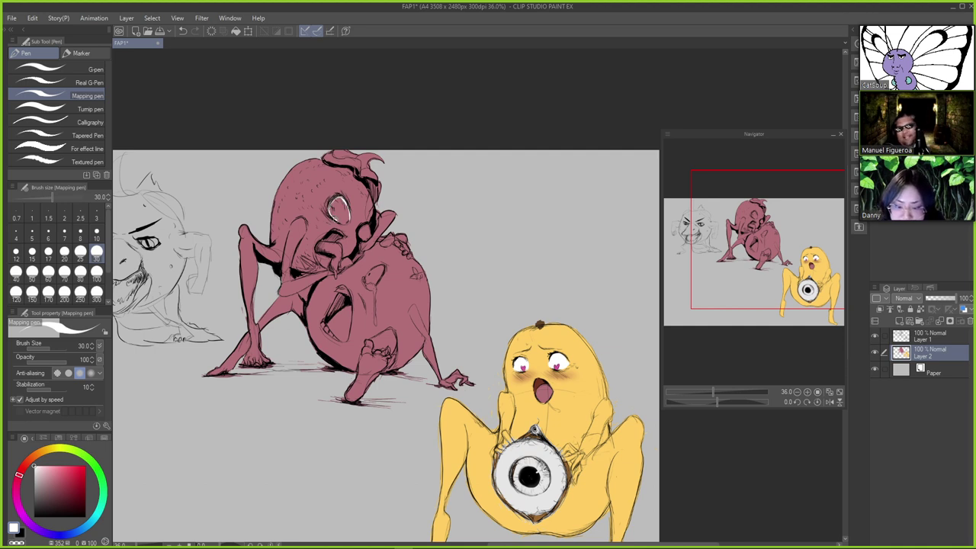
Fill the inside of the crouching figure's larger eye with white, clear the selection and paint the smaller eye white with the Mapping pen
{"action": "key", "text": "g"}
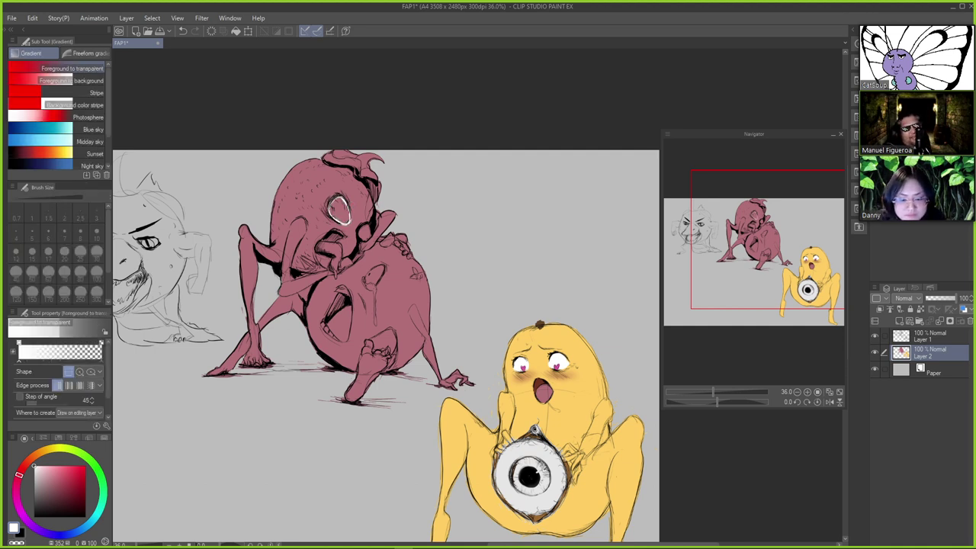
{"action": "key", "text": "w"}
{"action": "left_click", "coordinate": [339, 211]}
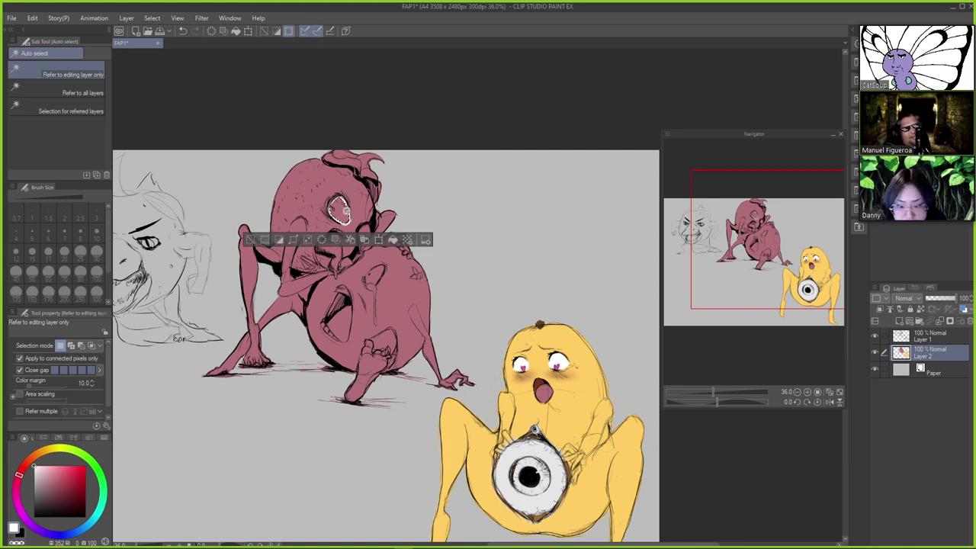
{"action": "key", "text": "p"}
{"action": "key", "text": "g"}
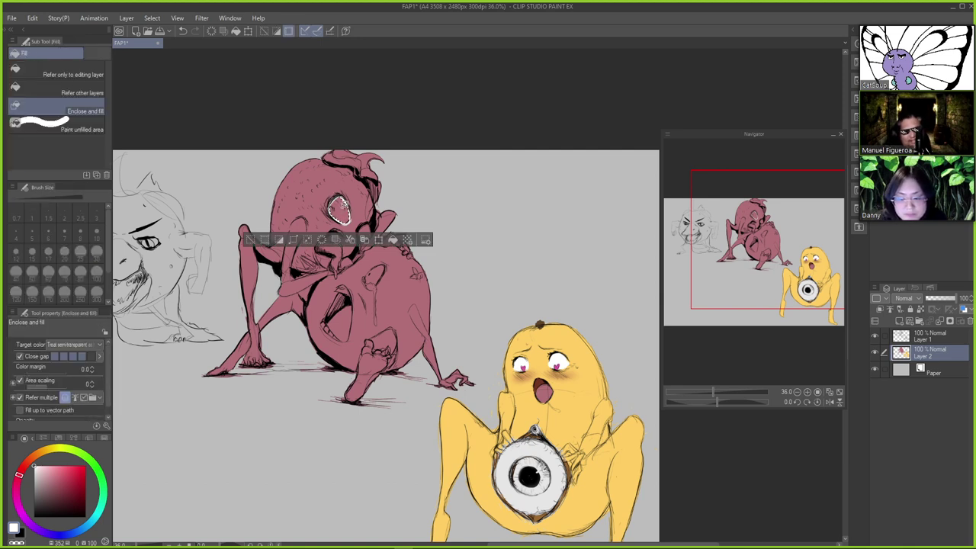
{"action": "left_click", "coordinate": [73, 73]}
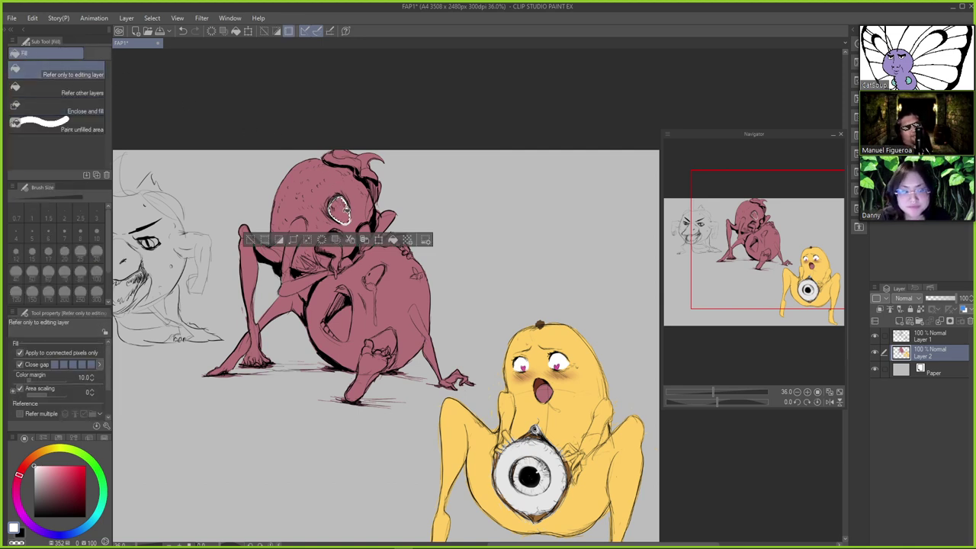
{"action": "left_click", "coordinate": [338, 209]}
{"action": "key", "text": "m"}
{"action": "left_click", "coordinate": [363, 212]}
{"action": "key", "text": "p"}
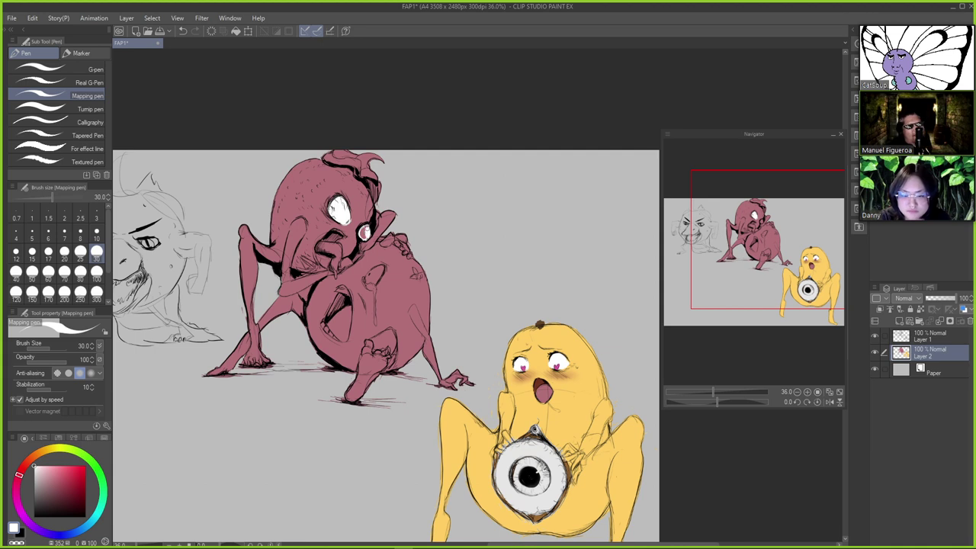
{"action": "left_click_drag", "start_coordinate": [365, 232], "coordinate": [362, 229]}
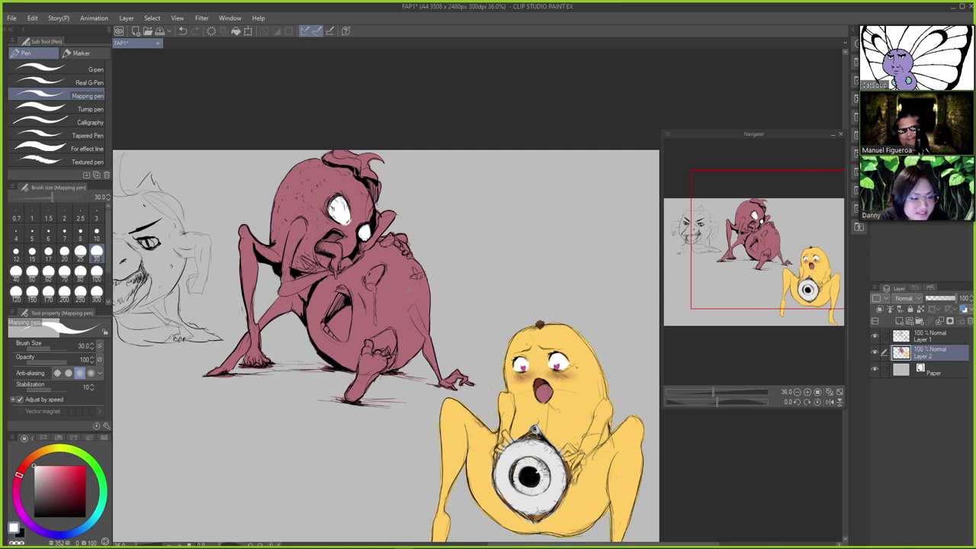
Switch to the secondary colour and set it to a light orange, hue 36, saturation 60, value 100
{"action": "key", "text": "m"}
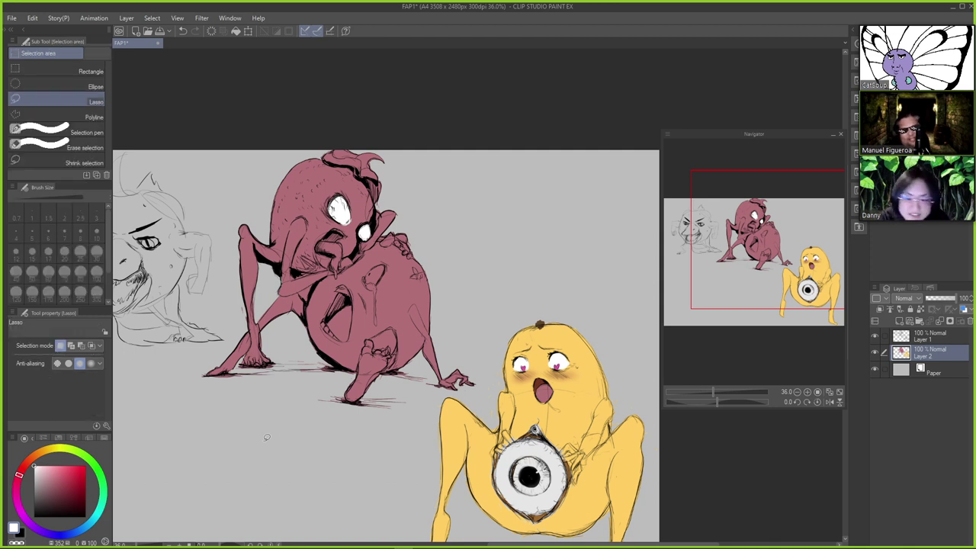
{"action": "key", "text": "x"}
{"action": "left_click", "coordinate": [41, 451]}
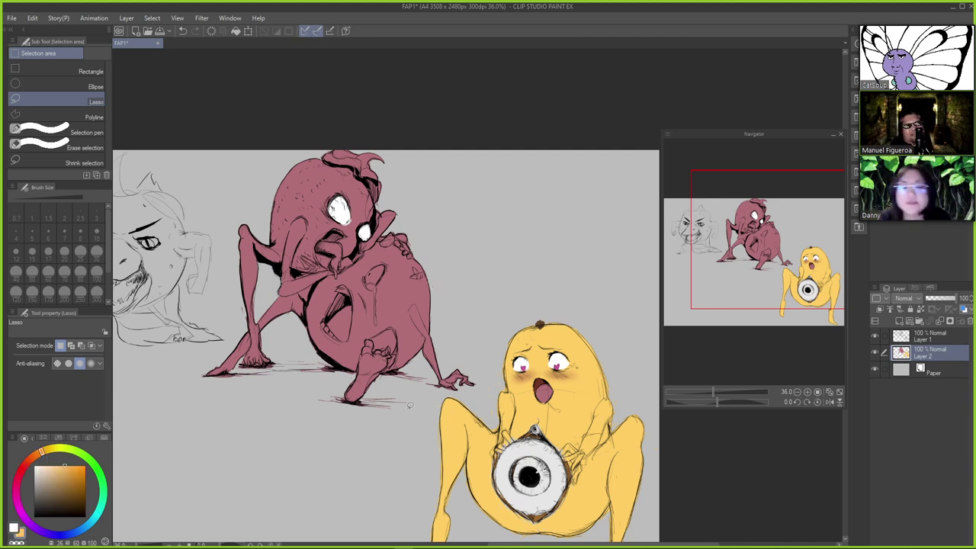
{"action": "mouse_move", "coordinate": [409, 405]}
{"action": "left_mouse_down"}
{"action": "mouse_move", "coordinate": [396, 416]}
{"action": "mouse_move", "coordinate": [431, 390]}
{"action": "mouse_move", "coordinate": [483, 380]}
{"action": "mouse_move", "coordinate": [469, 276]}
{"action": "mouse_move", "coordinate": [424, 242]}
{"action": "mouse_move", "coordinate": [381, 231]}
{"action": "mouse_move", "coordinate": [308, 288]}
{"action": "mouse_move", "coordinate": [288, 283]}
{"action": "left_mouse_up"}
{"action": "mouse_move", "coordinate": [267, 299]}
{"action": "left_mouse_down"}
{"action": "mouse_move", "coordinate": [195, 375]}
{"action": "mouse_move", "coordinate": [235, 407]}
{"action": "mouse_move", "coordinate": [381, 411]}
{"action": "left_mouse_up"}
{"action": "key", "text": "ctrl+z"}
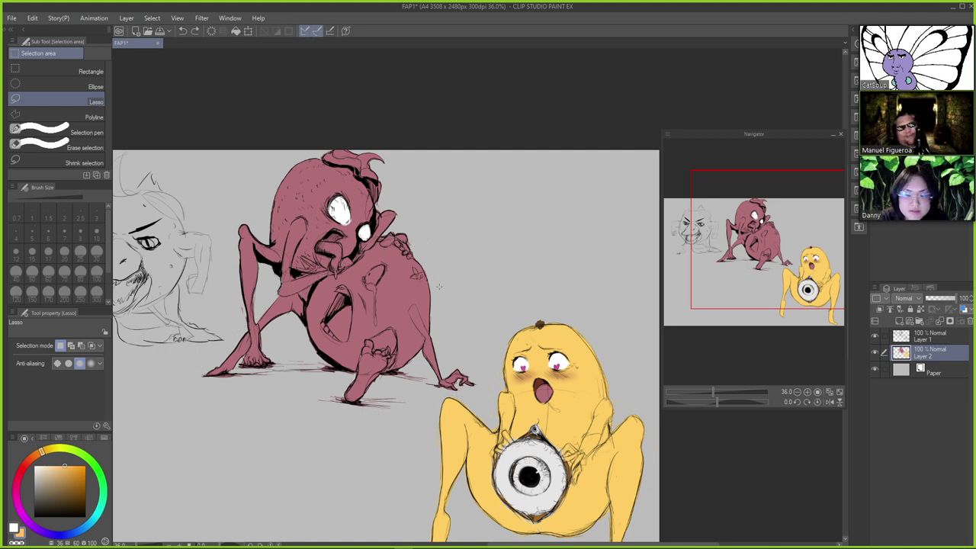
{"action": "key", "text": "g"}
{"action": "left_click", "coordinate": [456, 281]}
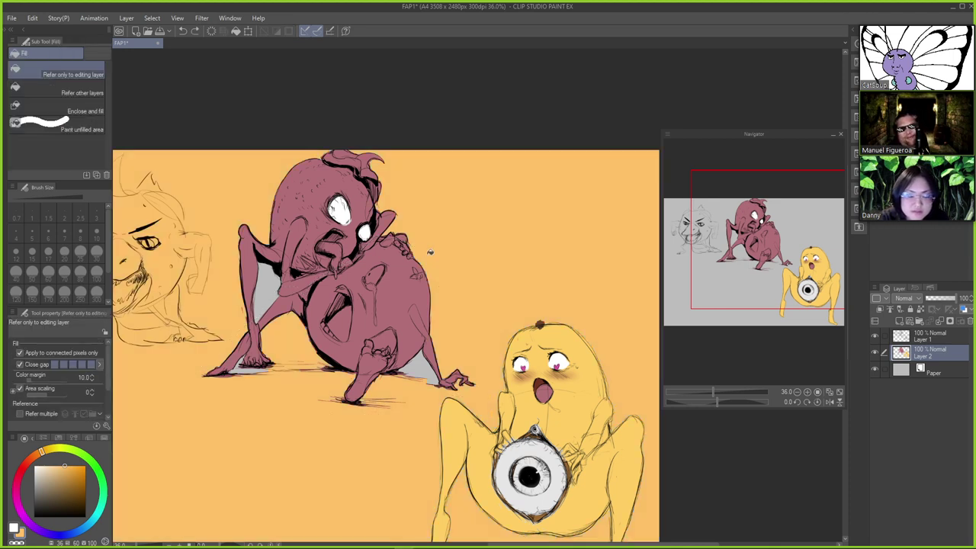
{"action": "key", "text": "ctrl+z"}
Recolour the round open-mouthed figure, including its arm, legs and foot, light orange using Enclose and fill
{"action": "left_click", "coordinate": [84, 107]}
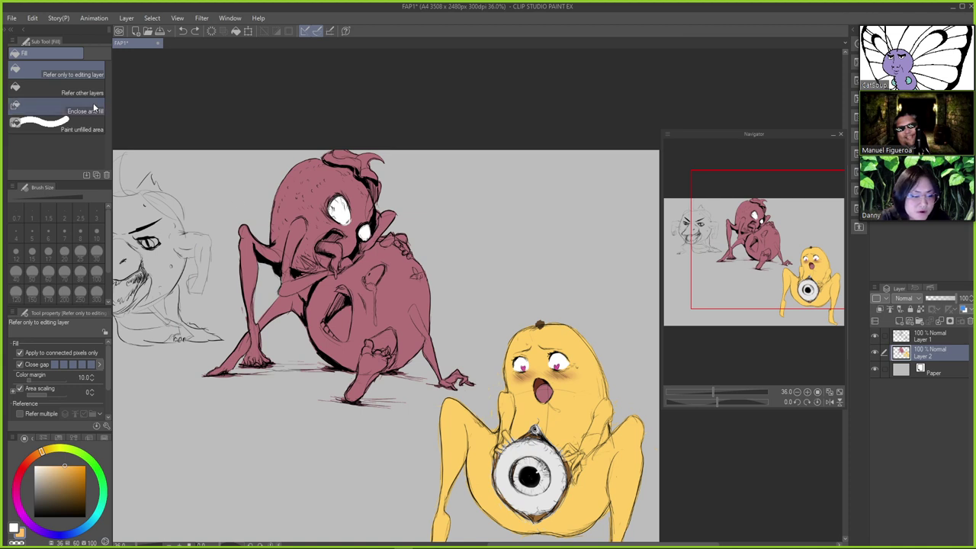
{"action": "mouse_move", "coordinate": [447, 308]}
{"action": "left_mouse_down"}
{"action": "mouse_move", "coordinate": [429, 259]}
{"action": "mouse_move", "coordinate": [396, 236]}
{"action": "mouse_move", "coordinate": [378, 237]}
{"action": "mouse_move", "coordinate": [343, 267]}
{"action": "mouse_move", "coordinate": [279, 283]}
{"action": "mouse_move", "coordinate": [191, 387]}
{"action": "mouse_move", "coordinate": [206, 412]}
{"action": "mouse_move", "coordinate": [314, 414]}
{"action": "mouse_move", "coordinate": [346, 428]}
{"action": "mouse_move", "coordinate": [386, 420]}
{"action": "mouse_move", "coordinate": [461, 384]}
{"action": "mouse_move", "coordinate": [485, 347]}
{"action": "left_mouse_up"}
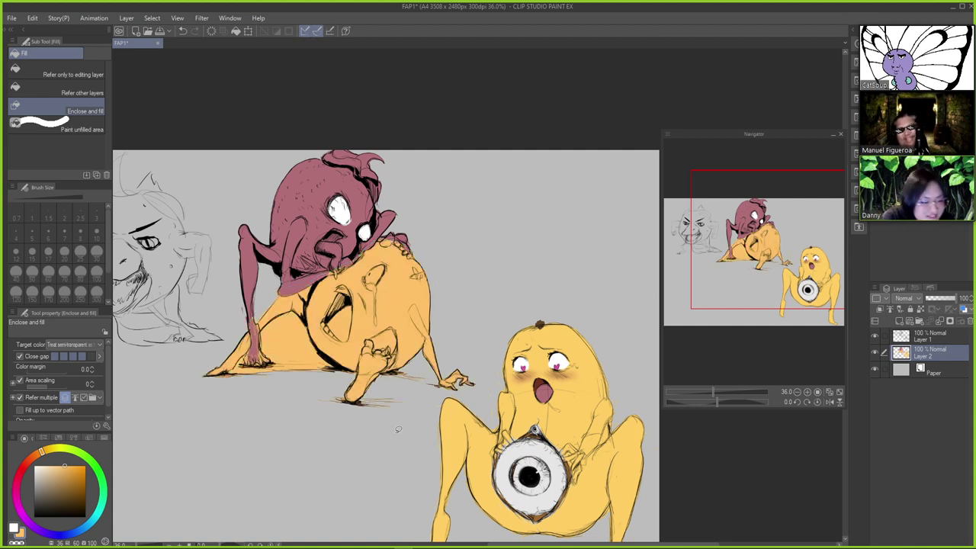
{"action": "key", "text": "ctrl+z"}
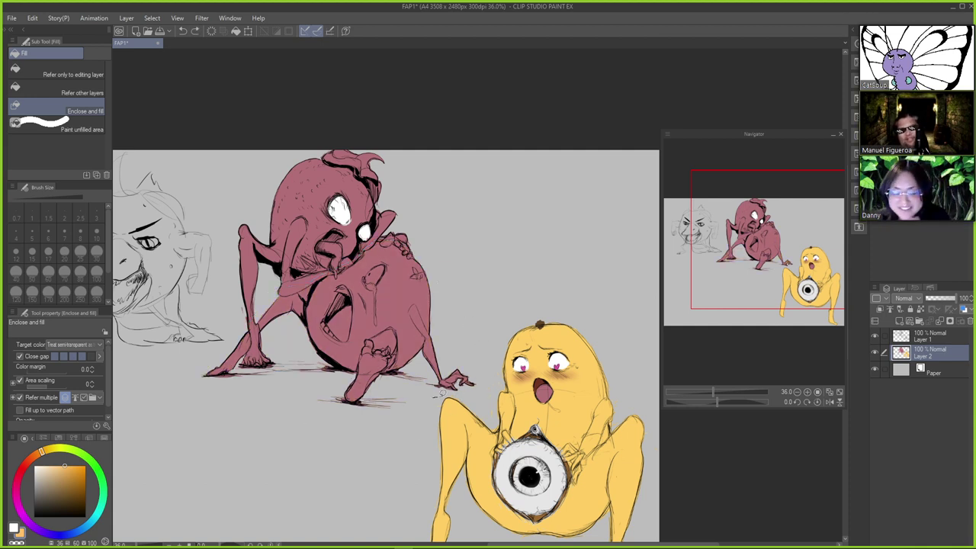
{"action": "mouse_move", "coordinate": [435, 395]}
{"action": "left_mouse_down"}
{"action": "mouse_move", "coordinate": [489, 363]}
{"action": "mouse_move", "coordinate": [475, 297]}
{"action": "mouse_move", "coordinate": [444, 243]}
{"action": "mouse_move", "coordinate": [420, 235]}
{"action": "mouse_move", "coordinate": [369, 235]}
{"action": "mouse_move", "coordinate": [368, 251]}
{"action": "mouse_move", "coordinate": [266, 295]}
{"action": "mouse_move", "coordinate": [198, 370]}
{"action": "mouse_move", "coordinate": [200, 410]}
{"action": "mouse_move", "coordinate": [233, 404]}
{"action": "mouse_move", "coordinate": [279, 364]}
{"action": "mouse_move", "coordinate": [284, 340]}
{"action": "mouse_move", "coordinate": [304, 355]}
{"action": "mouse_move", "coordinate": [328, 420]}
{"action": "mouse_move", "coordinate": [398, 416]}
{"action": "left_mouse_up"}
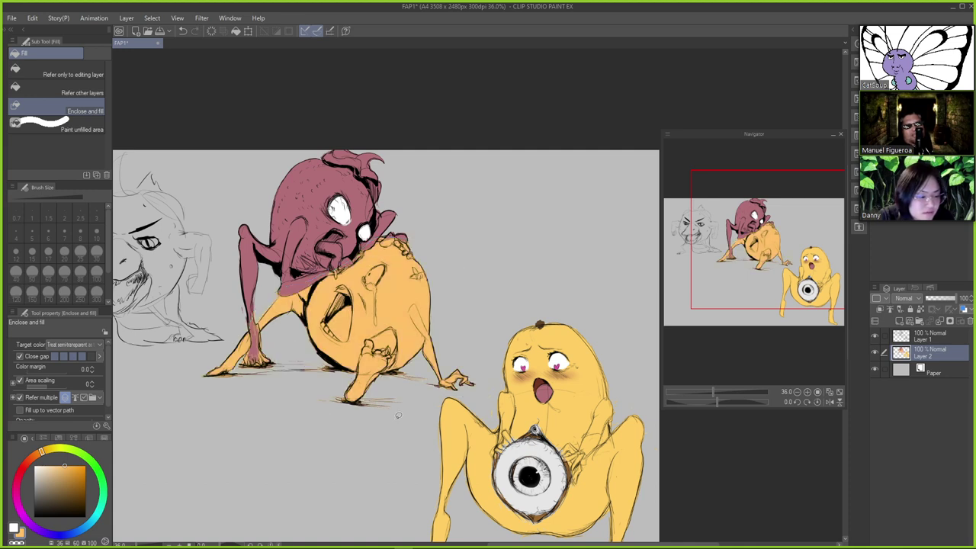
{"action": "key", "text": "p"}
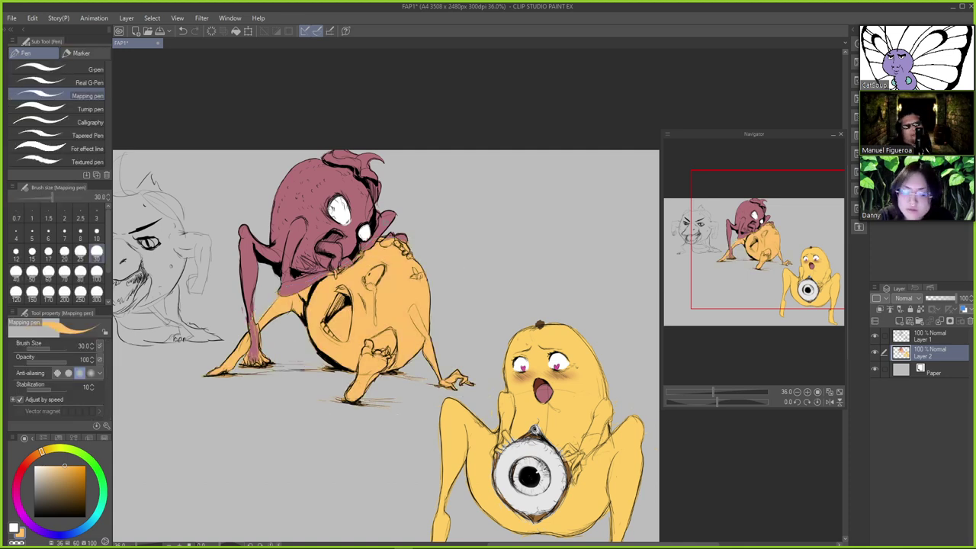
Sample the crouching figure's rose and repaint its far hand, the area below its mouth and its foot with the Mapping pen
{"action": "left_click", "coordinate": [390, 218], "text": "alt"}
{"action": "left_click_drag", "start_coordinate": [390, 239], "coordinate": [384, 242]}
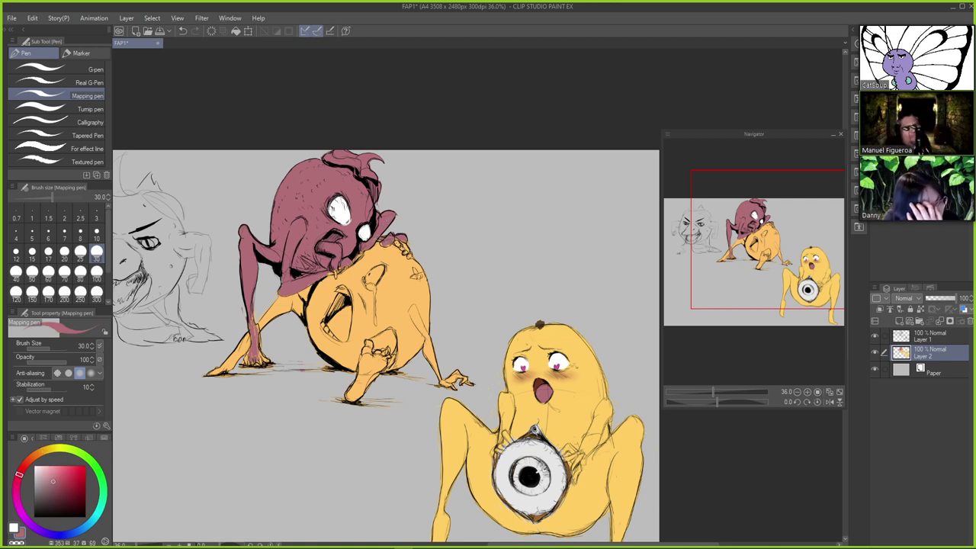
{"action": "mouse_move", "coordinate": [394, 241]}
{"action": "left_mouse_down"}
{"action": "mouse_move", "coordinate": [411, 257]}
{"action": "mouse_move", "coordinate": [379, 242]}
{"action": "left_mouse_up"}
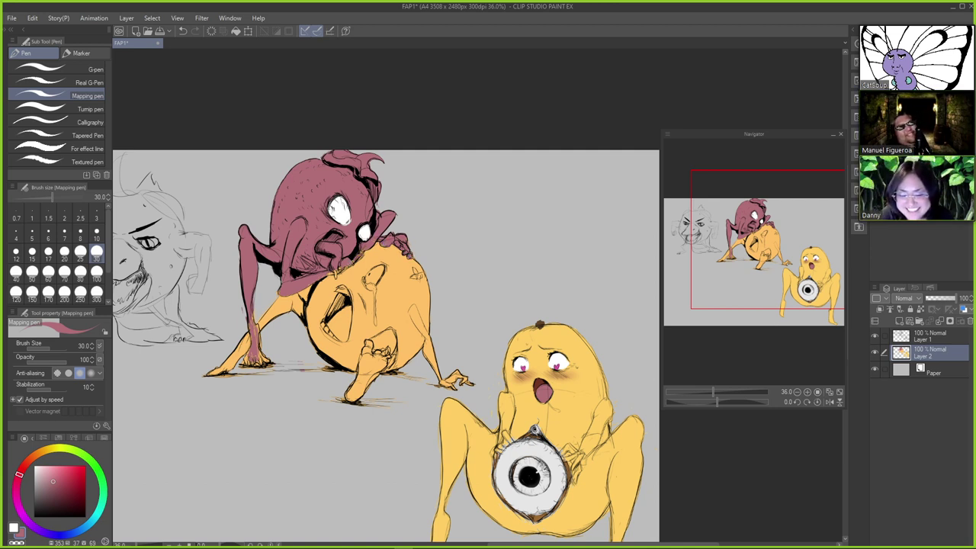
{"action": "left_click_drag", "start_coordinate": [353, 260], "coordinate": [335, 276]}
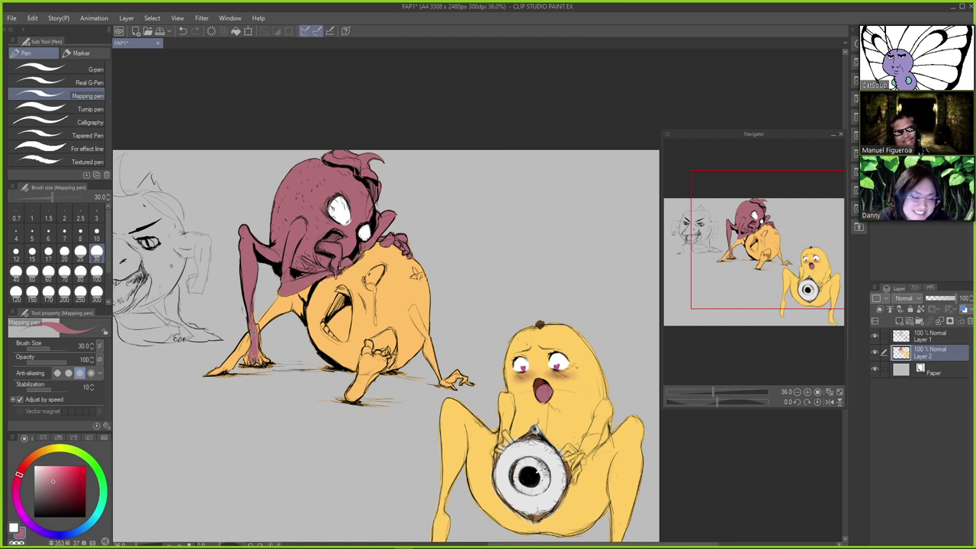
{"action": "mouse_move", "coordinate": [257, 325]}
{"action": "left_mouse_down"}
{"action": "mouse_move", "coordinate": [263, 363]}
{"action": "mouse_move", "coordinate": [247, 361]}
{"action": "mouse_move", "coordinate": [257, 363]}
{"action": "left_mouse_up"}
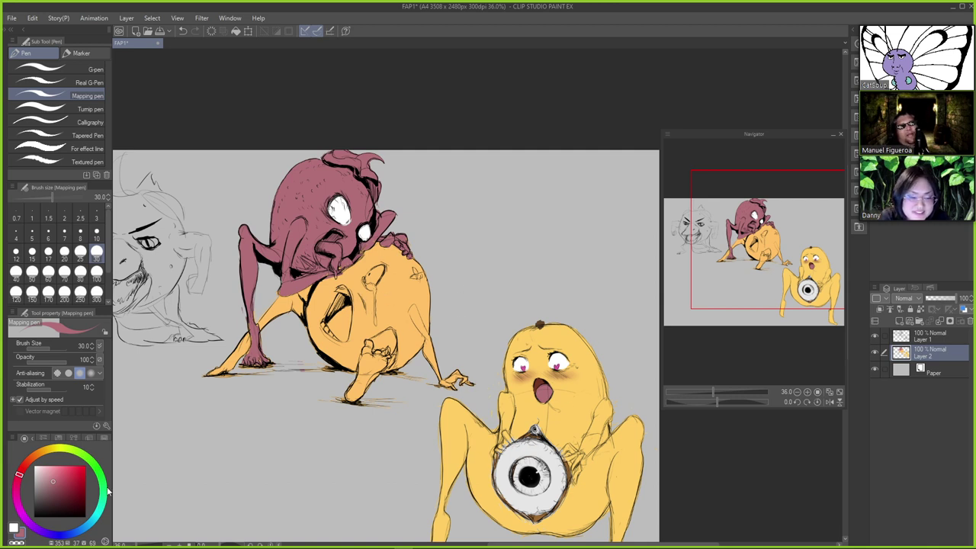
Swap to white and paint the eyes of the round open-mouthed figure with the Mapping pen
{"action": "key", "text": "x"}
{"action": "mouse_move", "coordinate": [383, 272]}
{"action": "left_mouse_down"}
{"action": "mouse_move", "coordinate": [369, 279]}
{"action": "mouse_move", "coordinate": [340, 263]}
{"action": "left_mouse_up"}
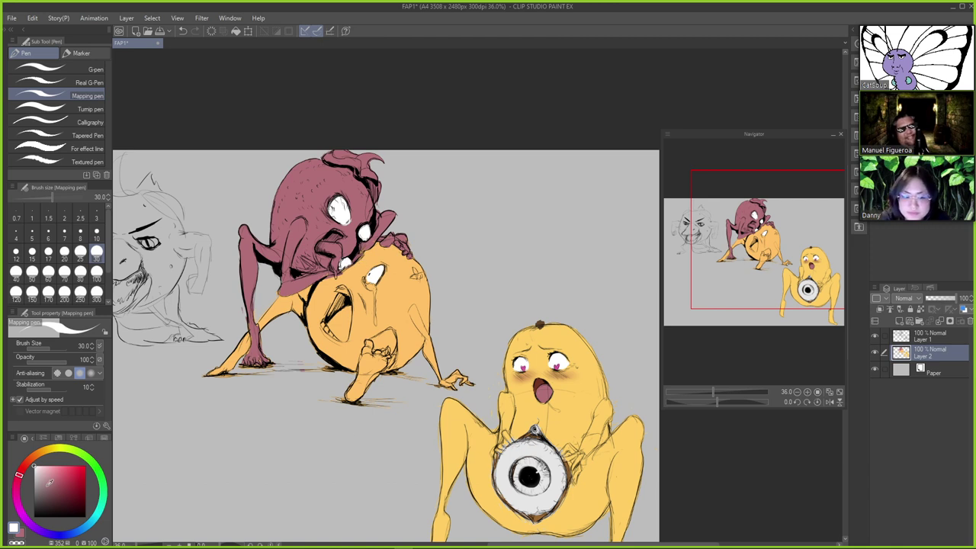
Darken the round figure's orange to hue 36, saturation 61, value 60 for its mouth, and swap to white for the figures' teeth
{"action": "mouse_move", "coordinate": [47, 486]}
{"action": "left_mouse_down"}
{"action": "mouse_move", "coordinate": [42, 493]}
{"action": "mouse_move", "coordinate": [51, 494]}
{"action": "left_mouse_up"}
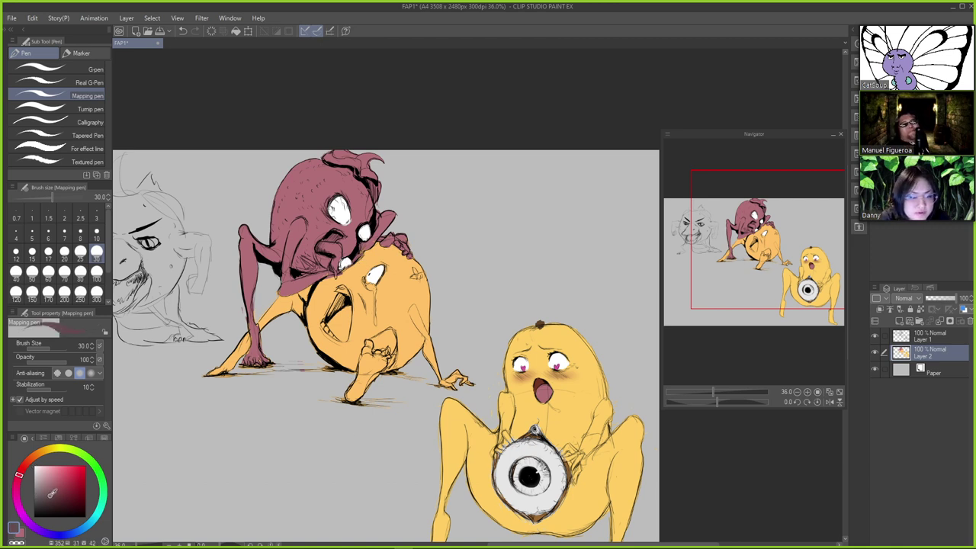
{"action": "left_click", "coordinate": [405, 299], "text": "alt"}
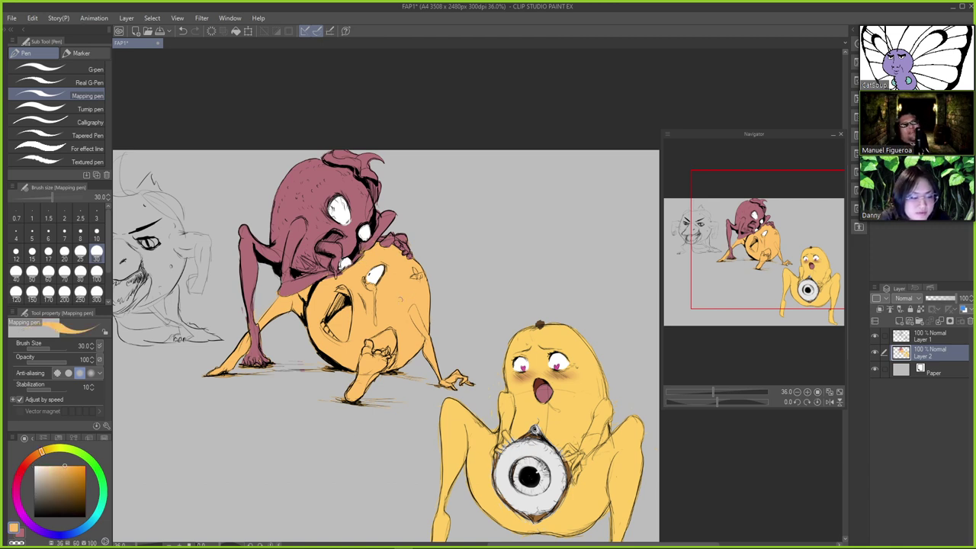
{"action": "left_click_drag", "start_coordinate": [70, 475], "coordinate": [65, 486]}
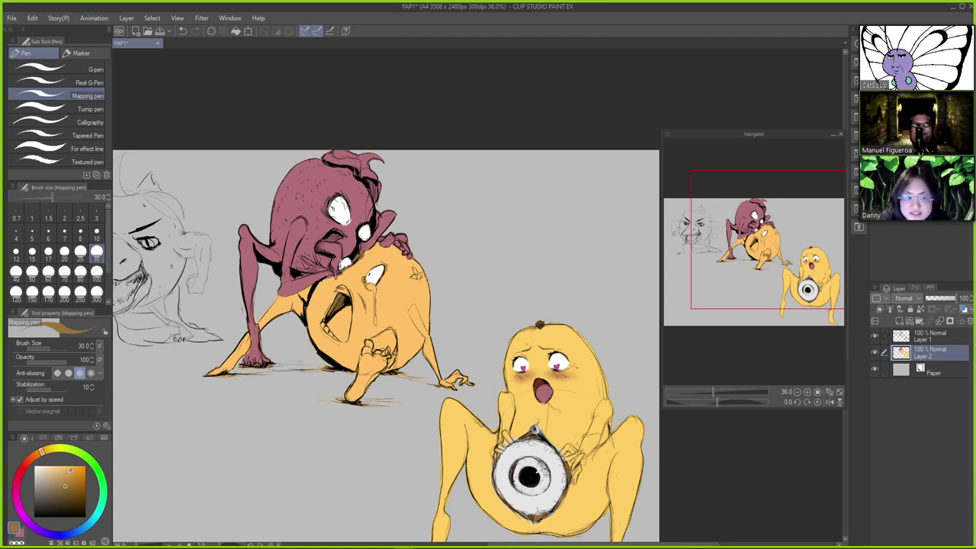
{"action": "key", "text": "x"}
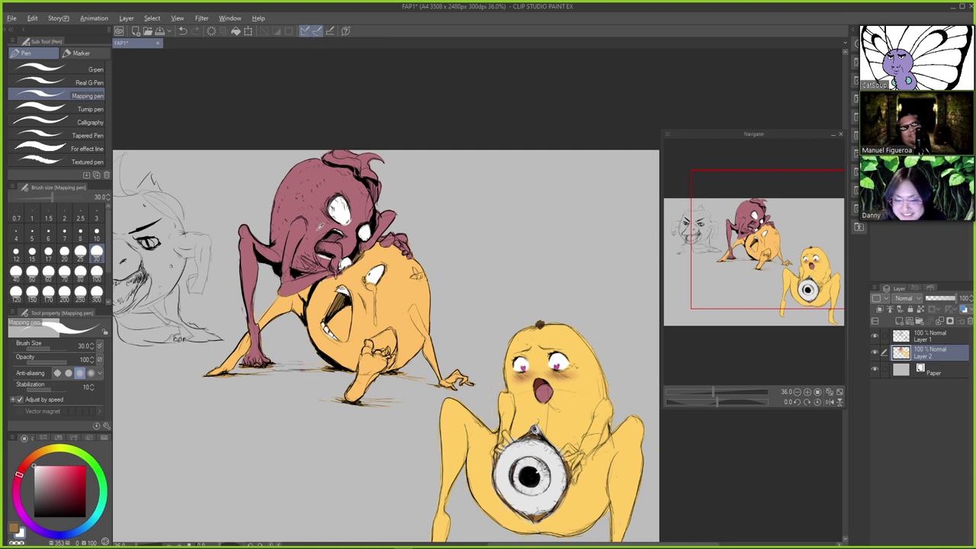
Shift the sampled rose to a purple of hue 327, saturation 46, value 50 and paint the crouching figure's tongue
{"action": "left_click", "coordinate": [319, 226], "text": "alt"}
{"action": "left_click", "coordinate": [58, 486]}
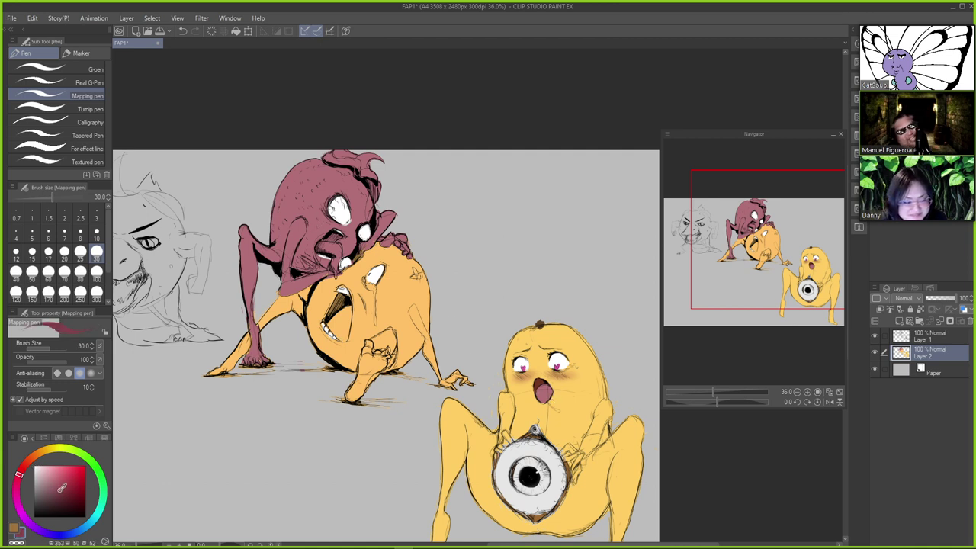
{"action": "left_click", "coordinate": [57, 487]}
{"action": "left_click_drag", "start_coordinate": [20, 479], "coordinate": [16, 493]}
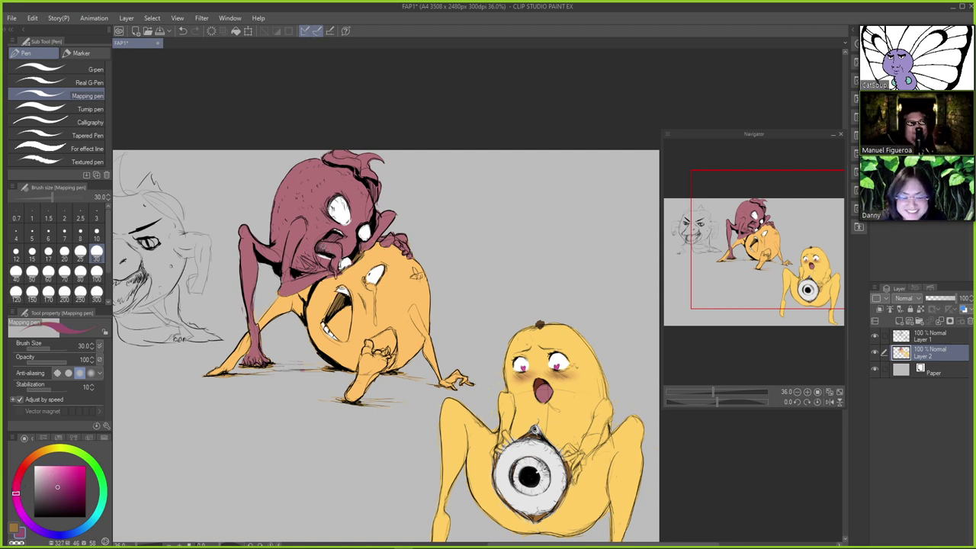
{"action": "mouse_move", "coordinate": [320, 247]}
{"action": "left_mouse_down"}
{"action": "mouse_move", "coordinate": [336, 250]}
{"action": "mouse_move", "coordinate": [333, 265]}
{"action": "left_mouse_up"}
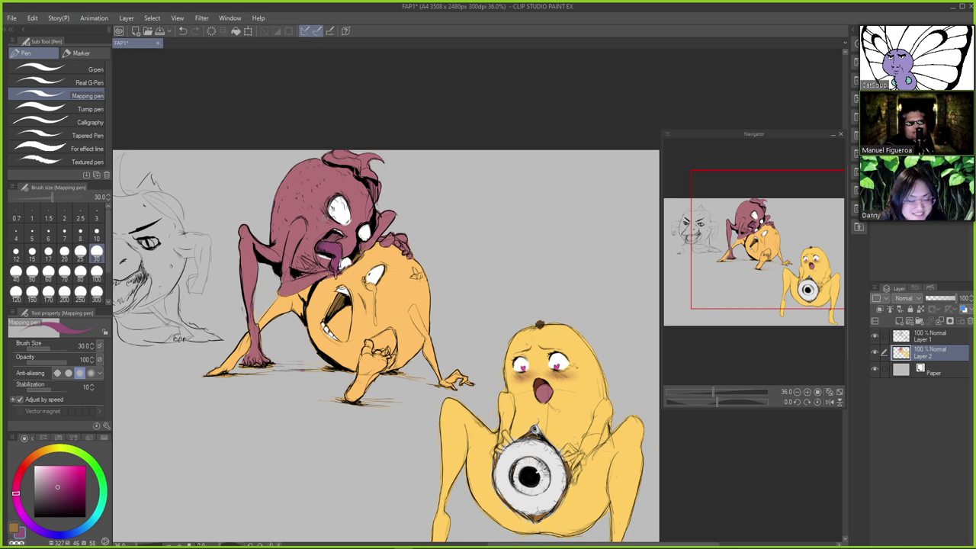
Mix a darker rose, then resample the round figure's light orange and paint the hand beside the crouching figure's mouth with it
{"action": "left_click", "coordinate": [323, 223], "text": "alt"}
{"action": "left_click", "coordinate": [57, 493]}
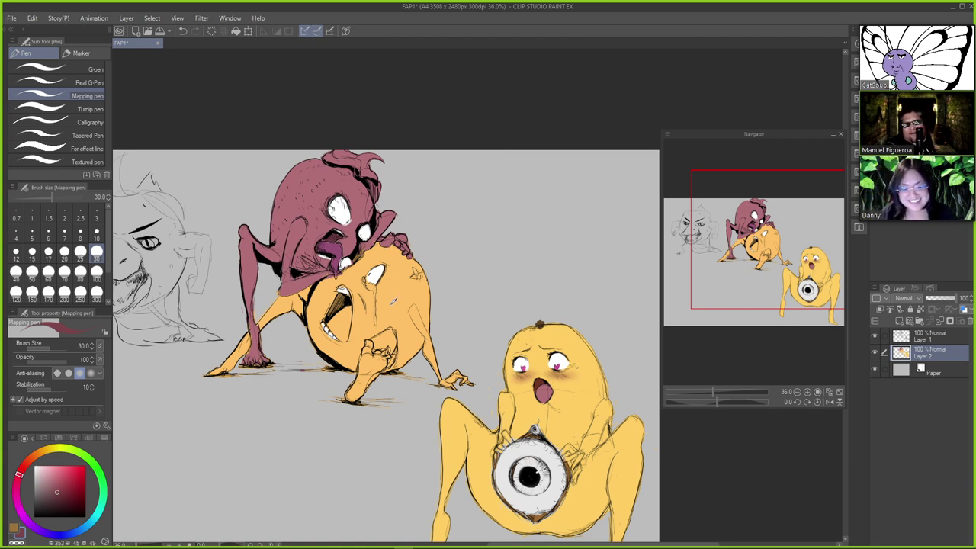
{"action": "left_click", "coordinate": [391, 303], "text": "alt"}
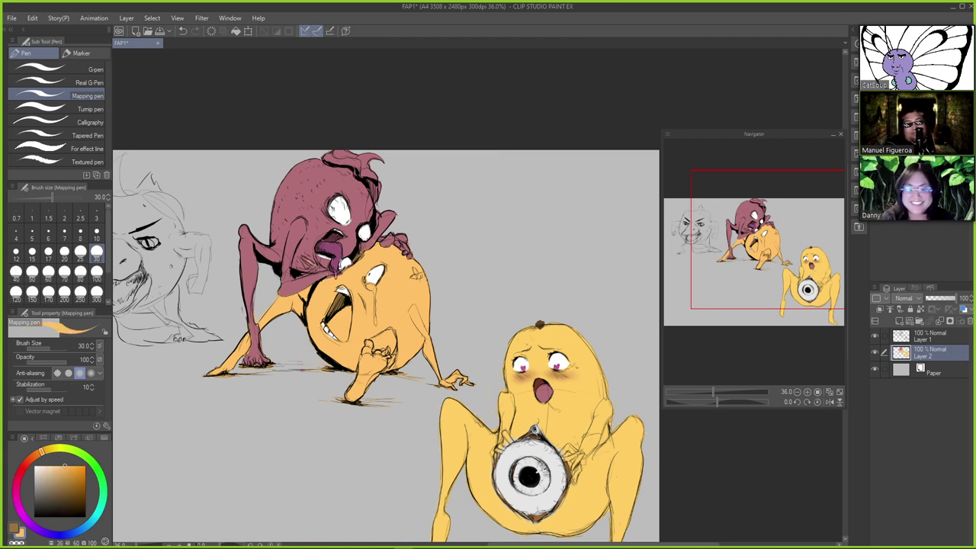
{"action": "mouse_move", "coordinate": [314, 267]}
{"action": "left_mouse_down"}
{"action": "mouse_move", "coordinate": [302, 256]}
{"action": "mouse_move", "coordinate": [315, 261]}
{"action": "mouse_move", "coordinate": [301, 273]}
{"action": "mouse_move", "coordinate": [306, 260]}
{"action": "left_mouse_up"}
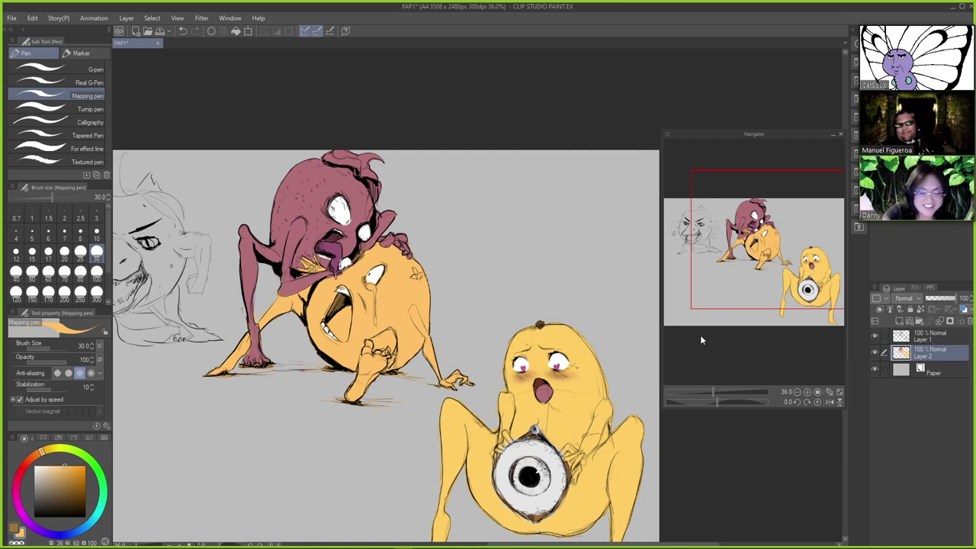
Set a pale cyan of hue 179, saturation about 10, value 100 and paint the tears running down from the round figure's eye
{"action": "left_click", "coordinate": [100, 515]}
{"action": "left_click_drag", "start_coordinate": [54, 470], "coordinate": [44, 465]}
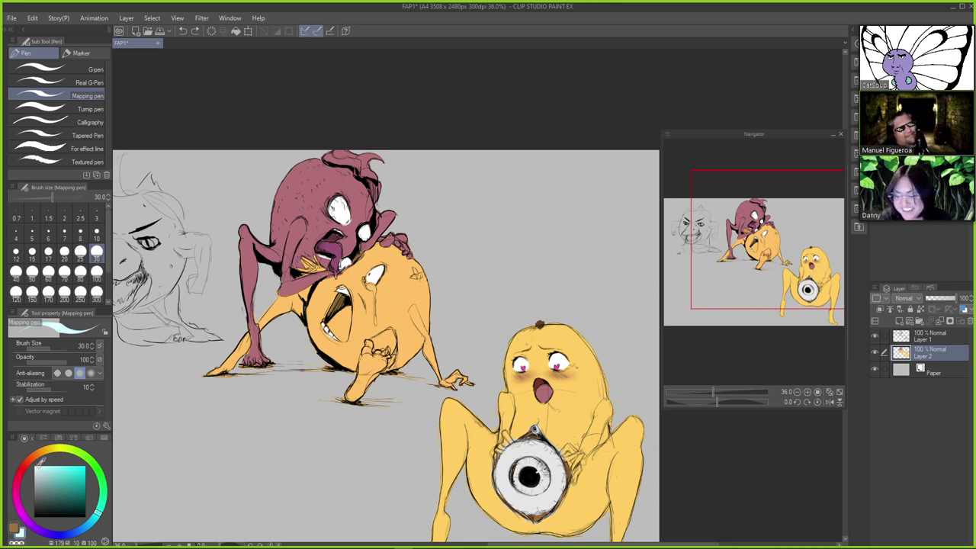
{"action": "left_click_drag", "start_coordinate": [364, 283], "coordinate": [372, 287]}
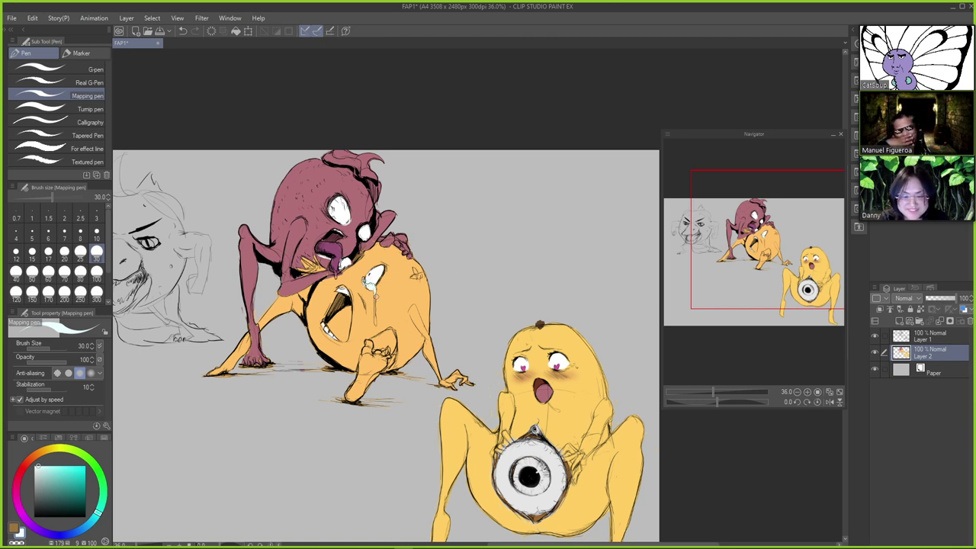
{"action": "left_click_drag", "start_coordinate": [375, 295], "coordinate": [375, 323]}
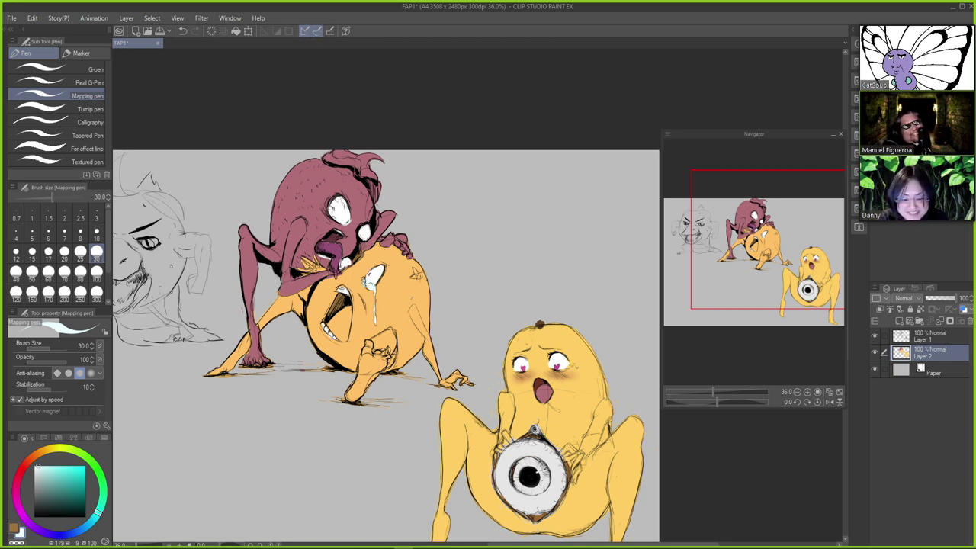
Set a dark green of hue 131, saturation 57, value 33 and paint the small leaf mark on the round figure
{"action": "left_click", "coordinate": [101, 478]}
{"action": "left_click_drag", "start_coordinate": [68, 500], "coordinate": [64, 496]}
{"action": "left_click", "coordinate": [62, 500]}
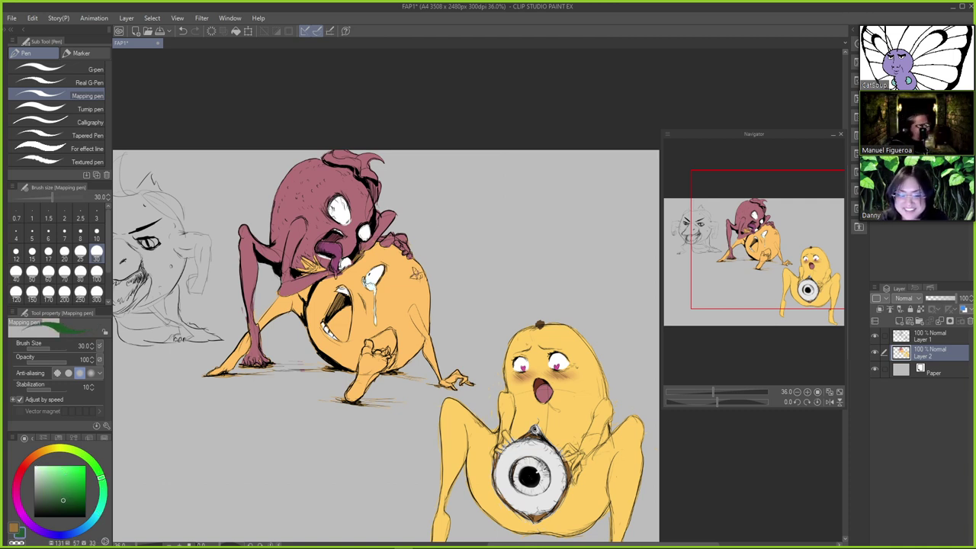
{"action": "left_click_drag", "start_coordinate": [415, 272], "coordinate": [414, 275]}
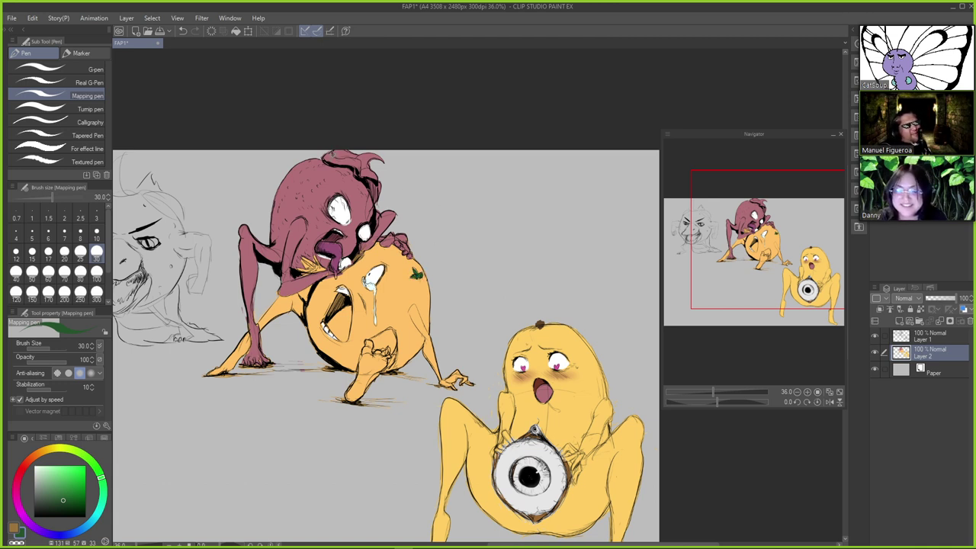
{"action": "mouse_move", "coordinate": [332, 157]}
{"action": "left_mouse_down"}
{"action": "mouse_move", "coordinate": [322, 158]}
{"action": "mouse_move", "coordinate": [375, 182]}
{"action": "mouse_move", "coordinate": [371, 196]}
{"action": "left_mouse_up"}
{"action": "key", "text": "ctrl+z"}
{"action": "key", "text": "ctrl+z"}
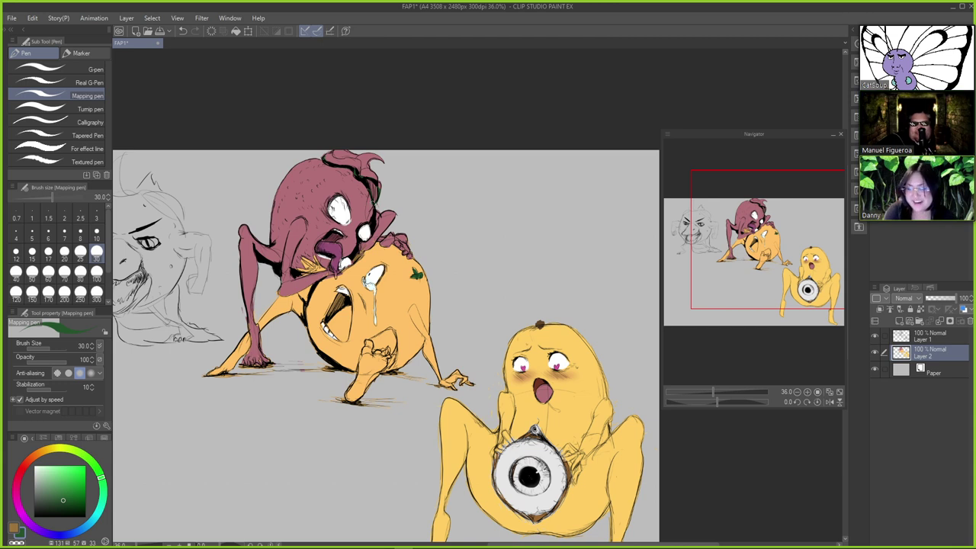
Recolour the leafy top of the crouching figure's head dark green using Enclose and fill on Layer 2
{"action": "key", "text": "g"}
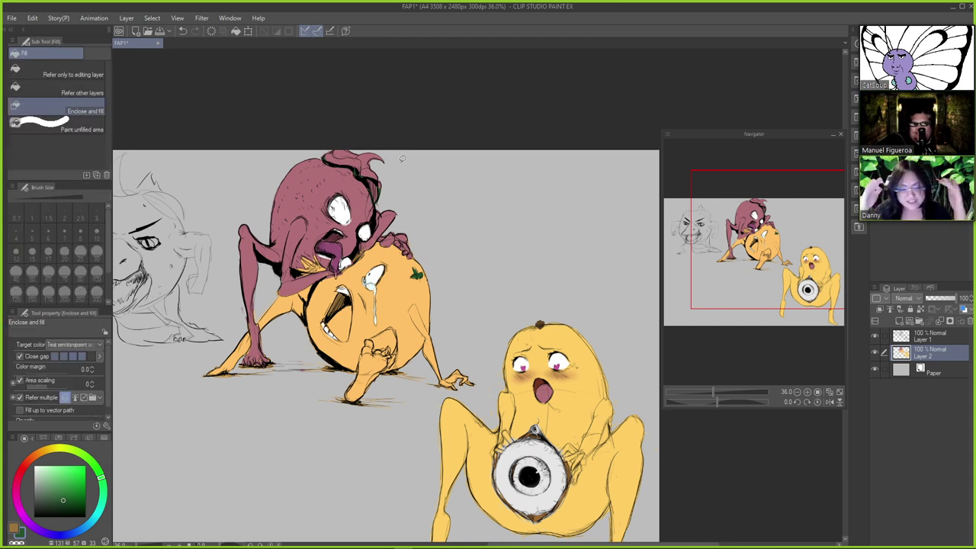
{"action": "mouse_move", "coordinate": [400, 160]}
{"action": "left_mouse_down"}
{"action": "mouse_move", "coordinate": [342, 120]}
{"action": "mouse_move", "coordinate": [322, 144]}
{"action": "mouse_move", "coordinate": [367, 192]}
{"action": "mouse_move", "coordinate": [401, 159]}
{"action": "left_mouse_up"}
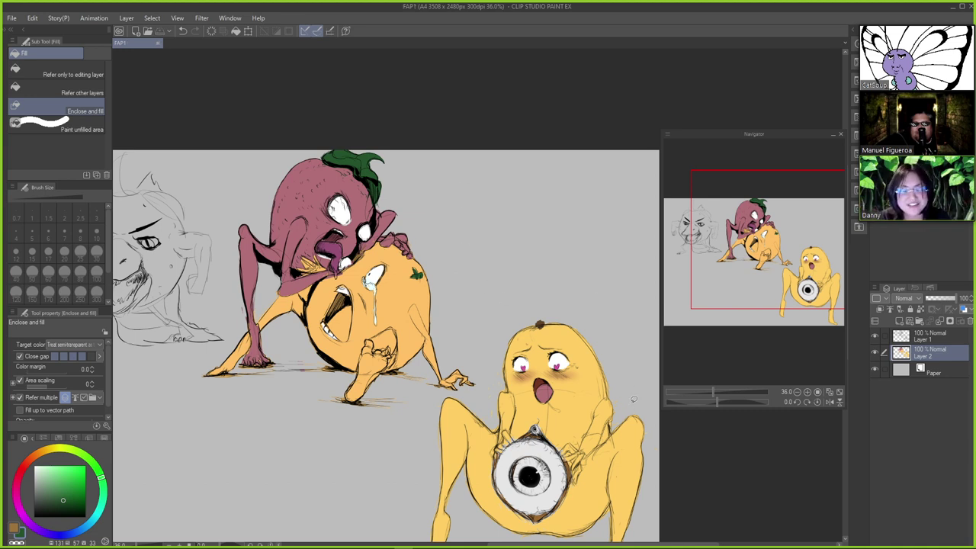
Auto-select the crouching figure's rose body on Layer 2 and shift the secondary colour to a red of hue 1
{"action": "key", "text": "w"}
{"action": "left_click", "coordinate": [358, 211]}
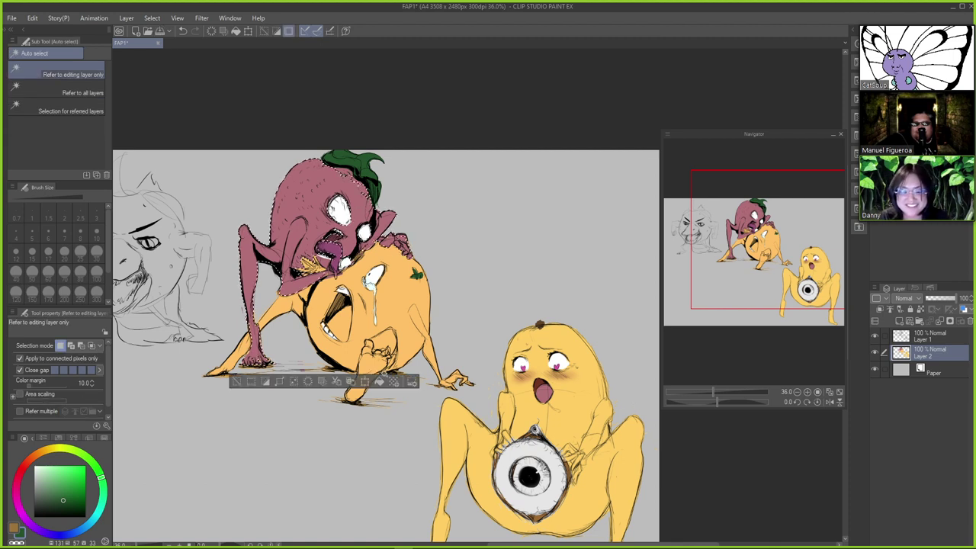
{"action": "left_click", "coordinate": [31, 458]}
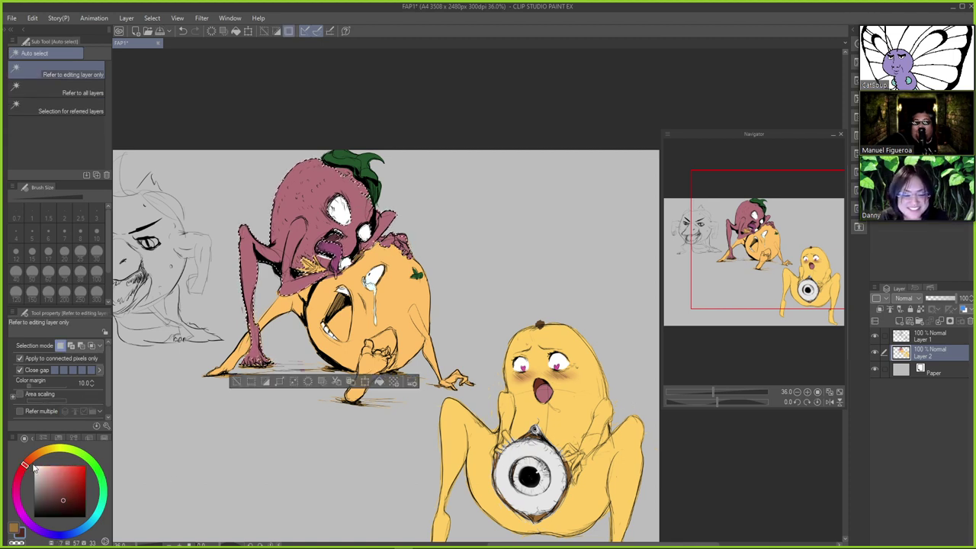
{"action": "left_click", "coordinate": [23, 469]}
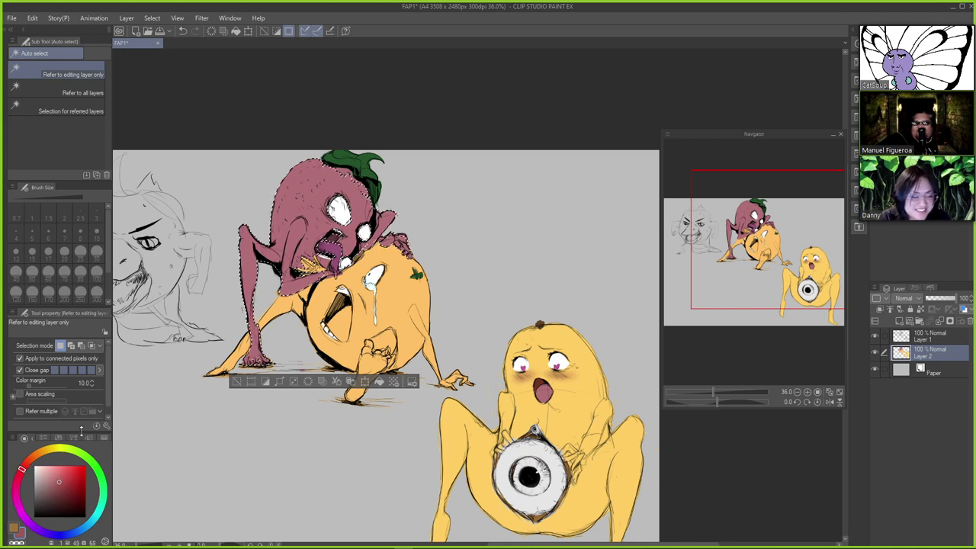
Try filling the selected crouching figure with a brighter, more saturated red using the Fill tool
{"action": "key", "text": "g"}
{"action": "left_click", "coordinate": [64, 476]}
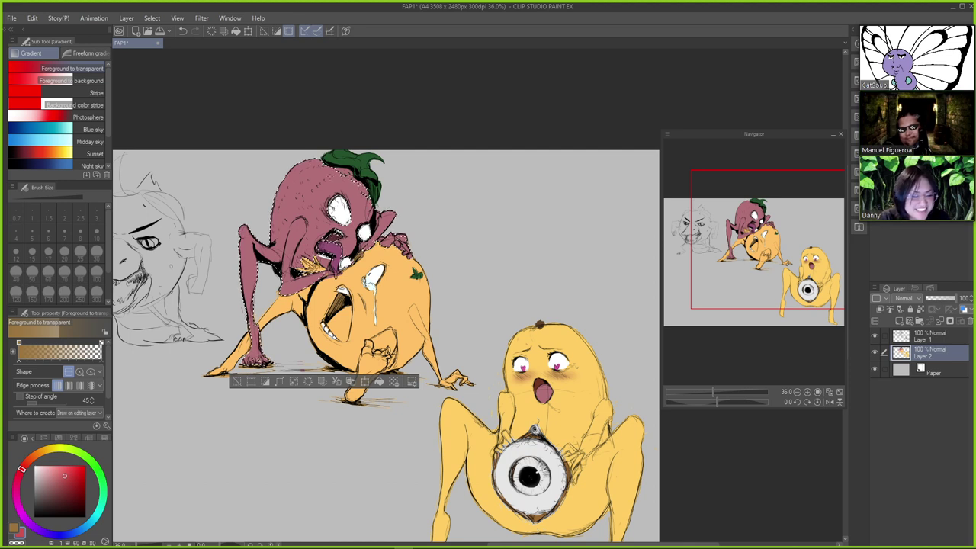
{"action": "key", "text": "g"}
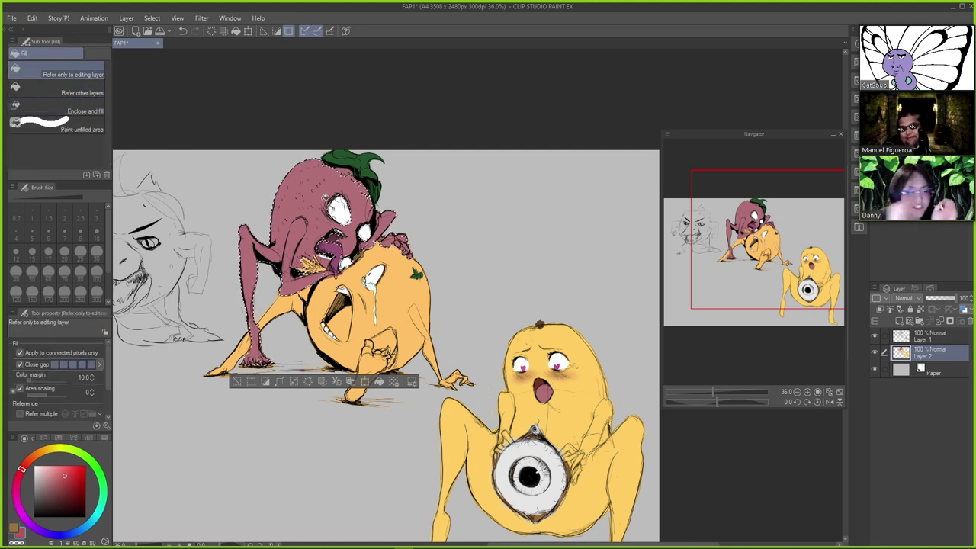
{"action": "left_click", "coordinate": [317, 196]}
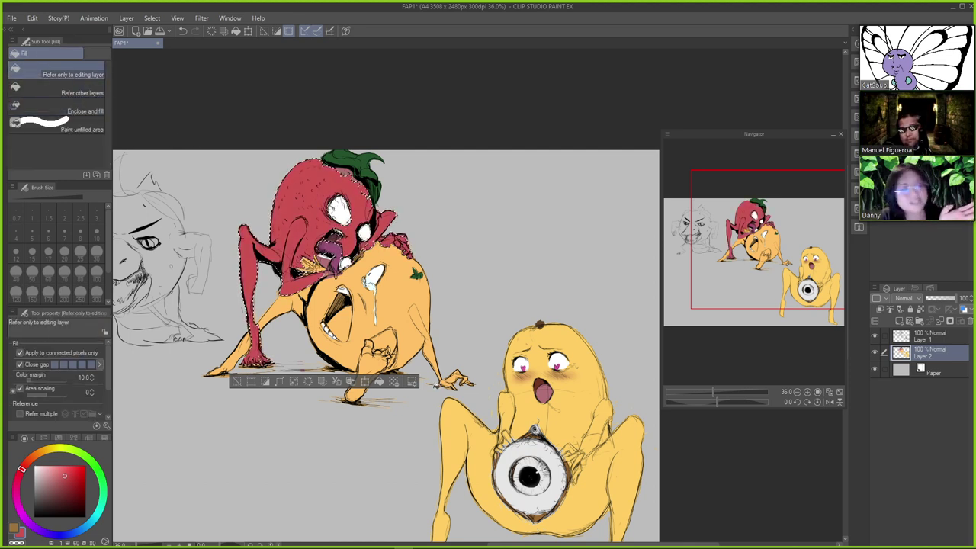
{"action": "key", "text": "ctrl+z"}
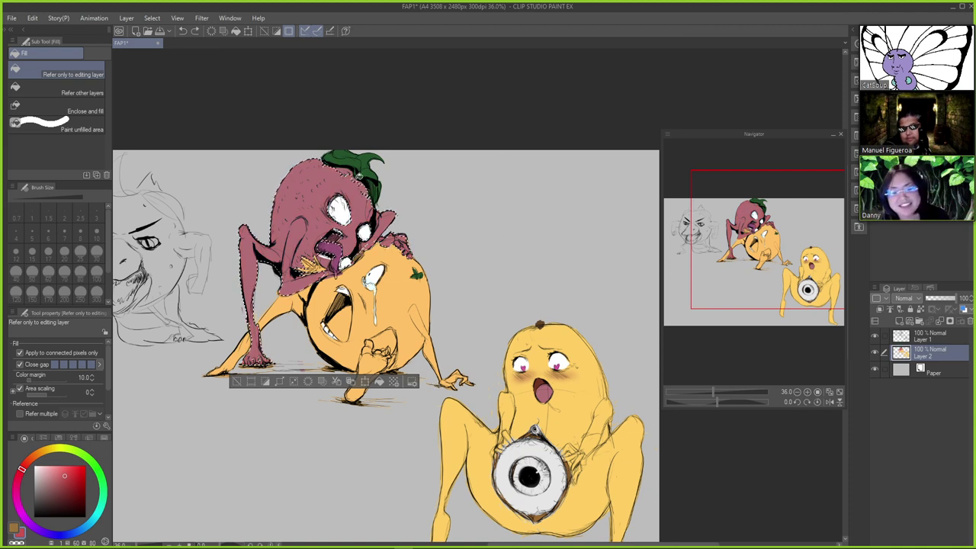
Test the bright red fill on the selected crouching figure a second time, then undo it
{"action": "key", "text": "w"}
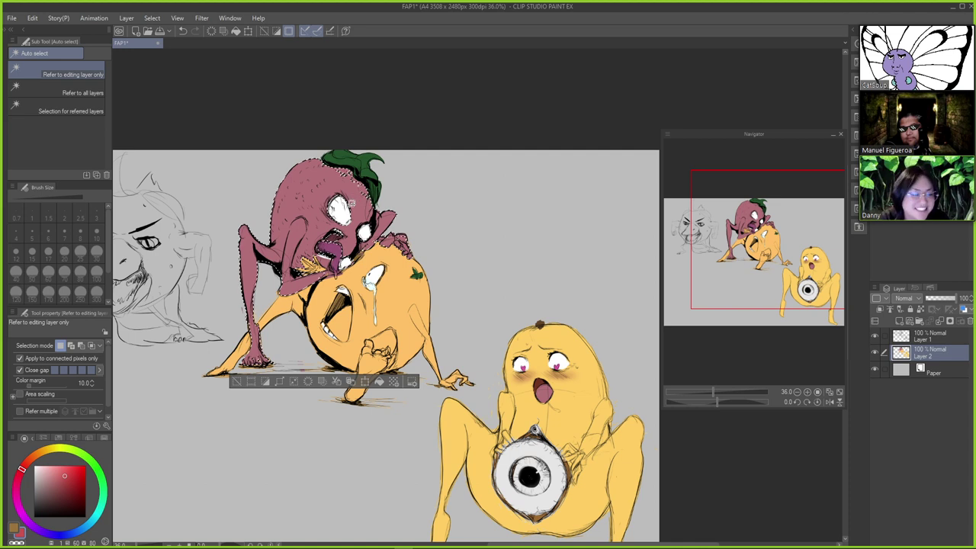
{"action": "key", "text": "g"}
{"action": "key", "text": "g"}
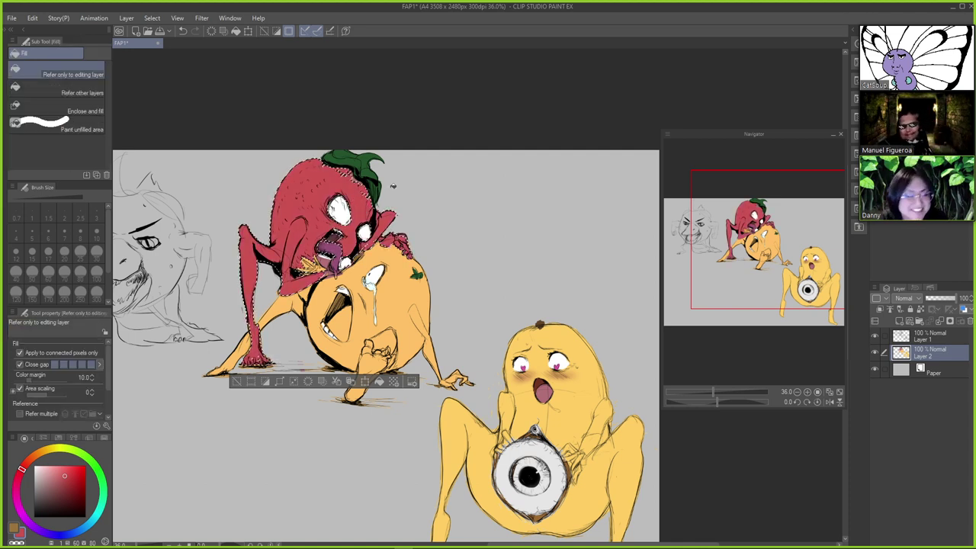
{"action": "key", "text": "ctrl+z"}
Try a dark red of hue 1, saturation 60, value 55 on the crouching figure's body without the selection, then undo it
{"action": "left_click_drag", "start_coordinate": [65, 482], "coordinate": [64, 487]}
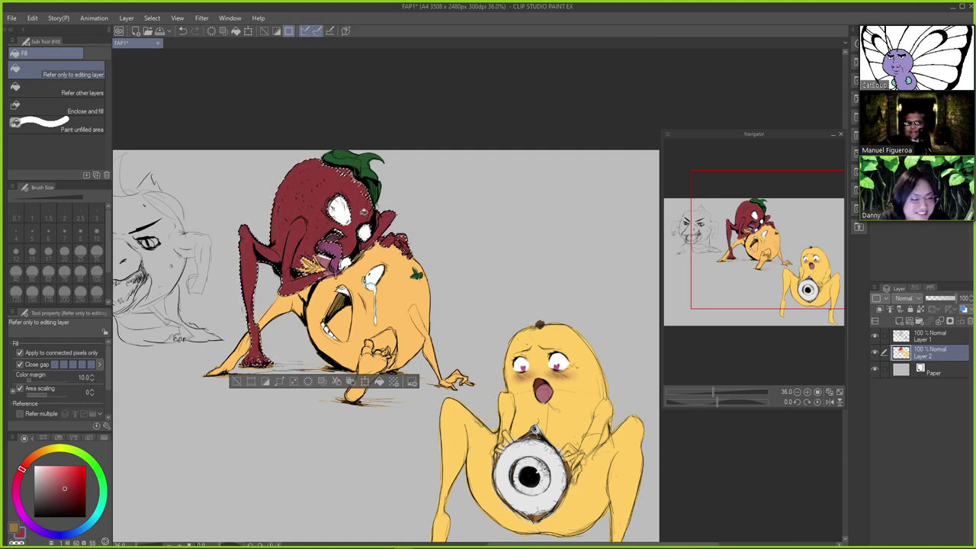
{"action": "key", "text": "m"}
{"action": "key", "text": "ctrl+d"}
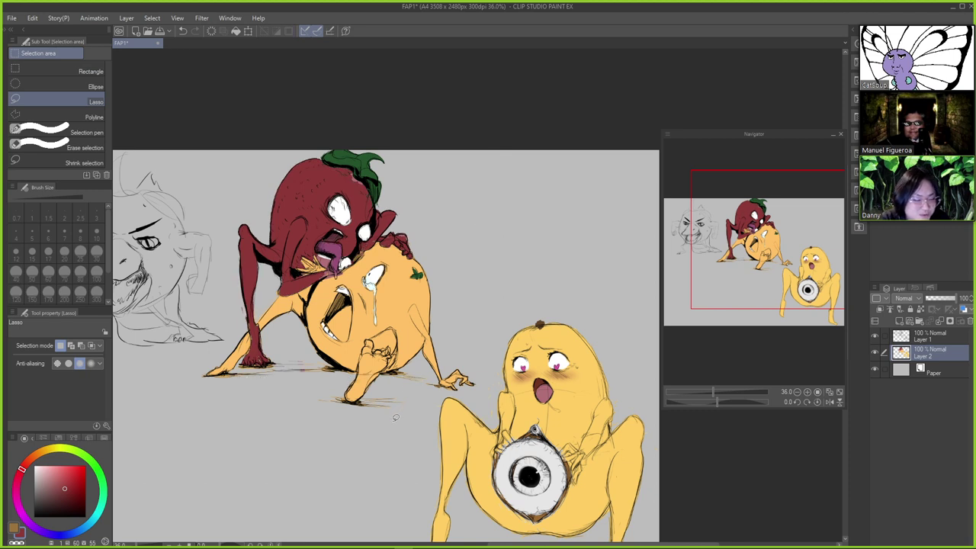
{"action": "key", "text": "ctrl+z"}
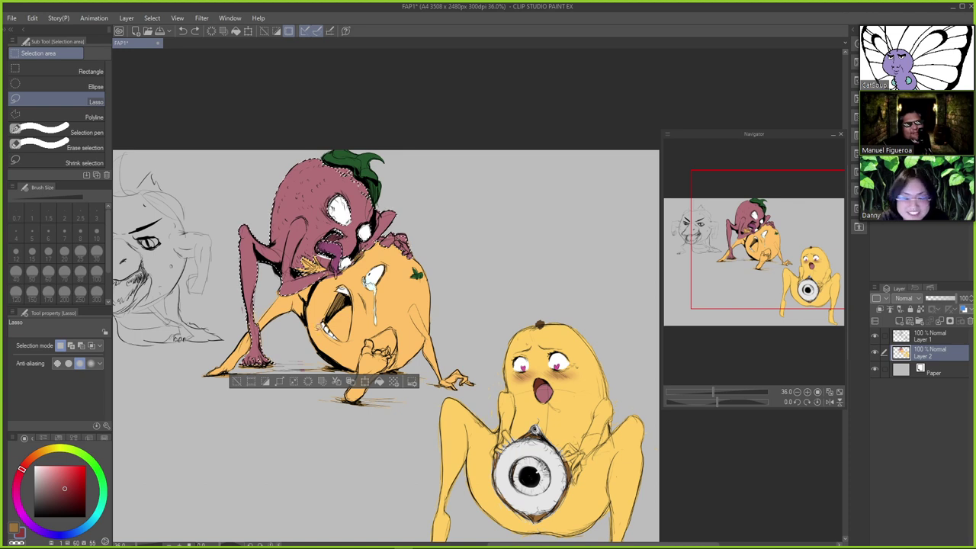
Clear the selection, make Layer 1 active and set the secondary colour to black for the Mapping pen
{"action": "key", "text": "ctrl+d"}
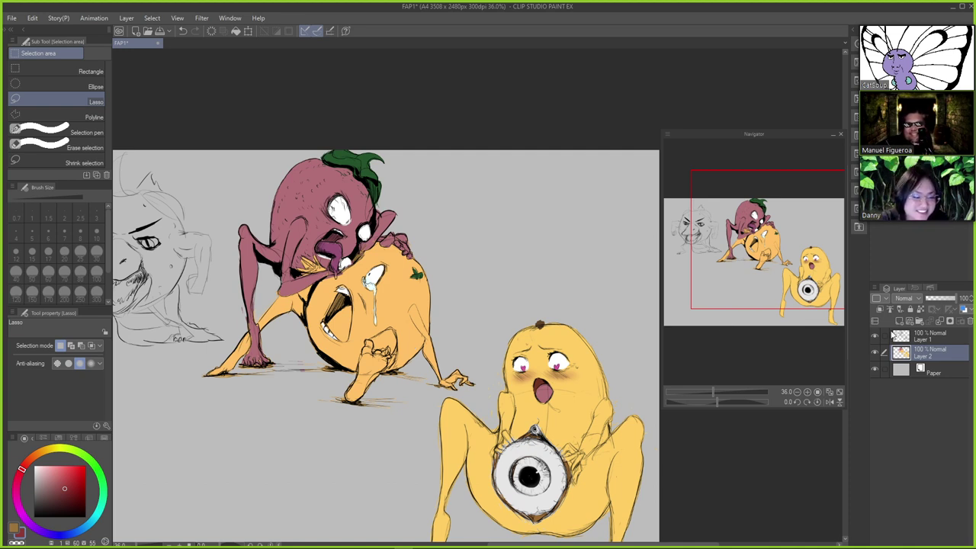
{"action": "left_click", "coordinate": [934, 341]}
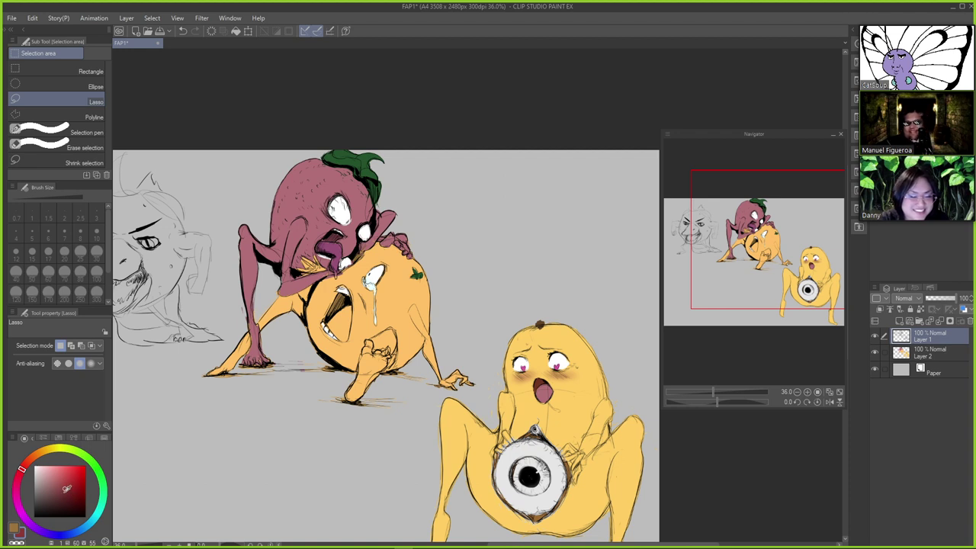
{"action": "mouse_move", "coordinate": [59, 488]}
{"action": "left_mouse_down"}
{"action": "mouse_move", "coordinate": [53, 481]}
{"action": "mouse_move", "coordinate": [29, 545]}
{"action": "left_mouse_up"}
{"action": "key", "text": "p"}
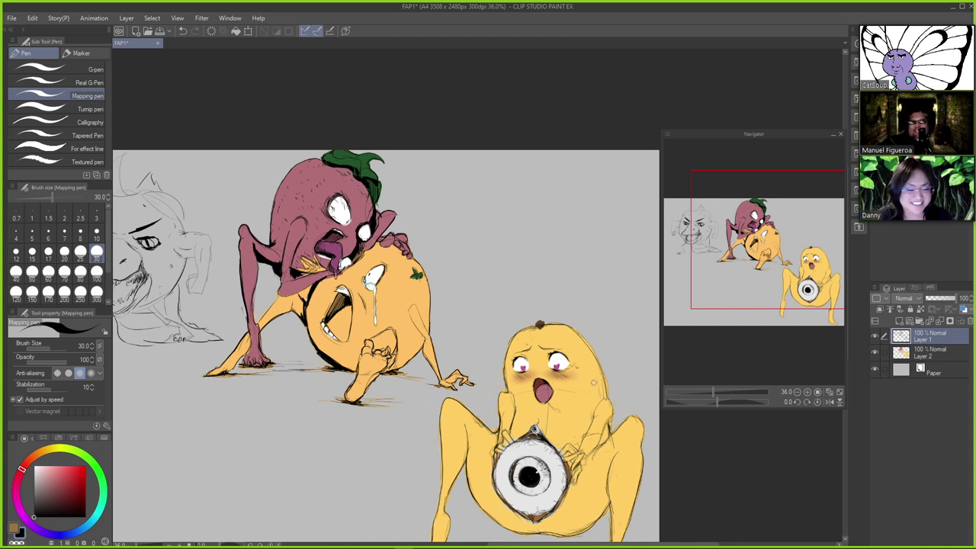
Collapse the Navigator palette and park it above the canvas, clear of the three figures
{"action": "left_click_drag", "start_coordinate": [496, 313], "coordinate": [509, 299]}
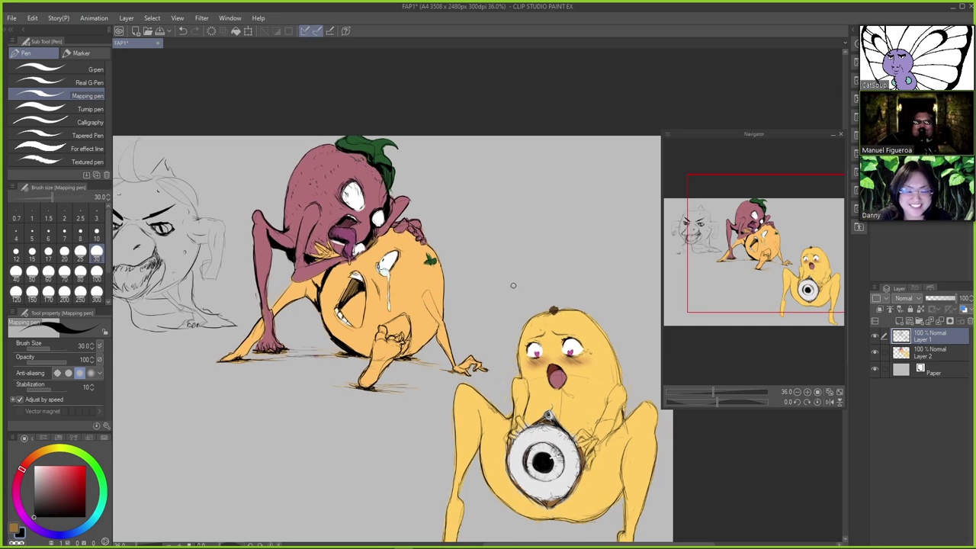
{"action": "scroll", "coordinate": [450, 269], "scroll_direction": "down", "scroll_amount": 2}
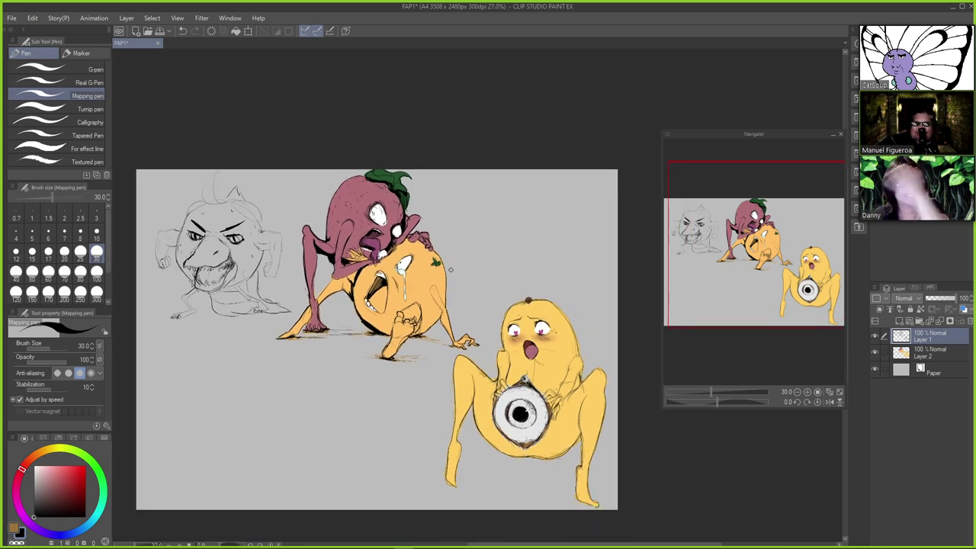
{"action": "left_click_drag", "start_coordinate": [449, 269], "coordinate": [475, 224]}
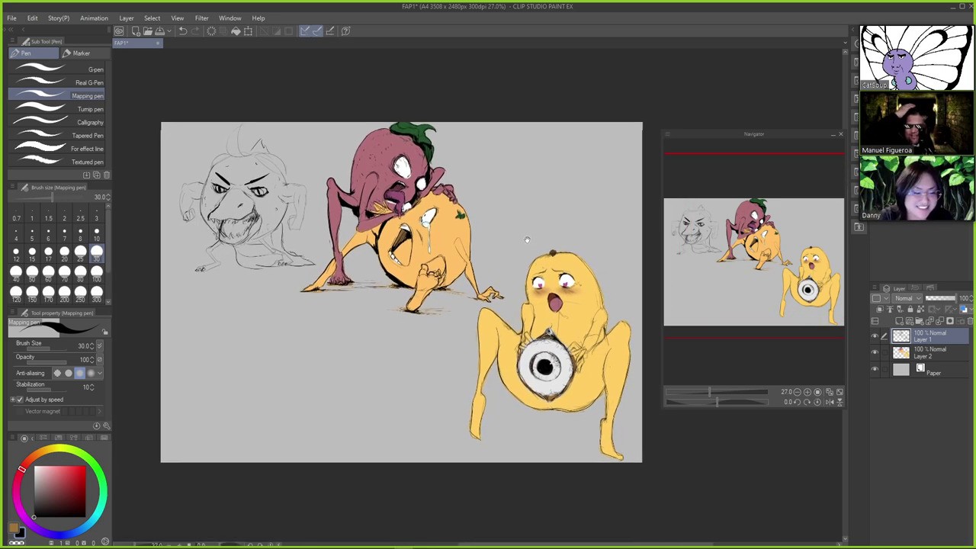
{"action": "left_click", "coordinate": [840, 135]}
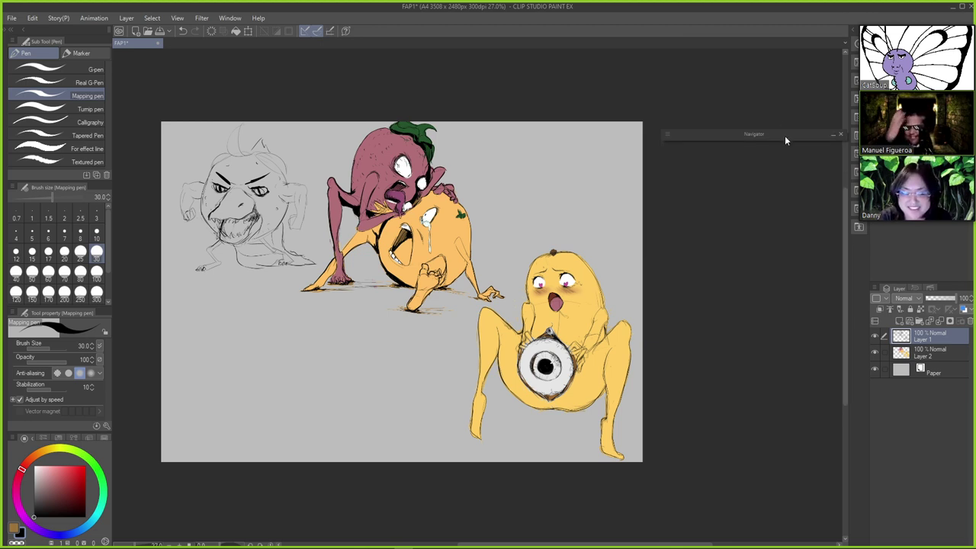
{"action": "left_click_drag", "start_coordinate": [785, 135], "coordinate": [752, 22]}
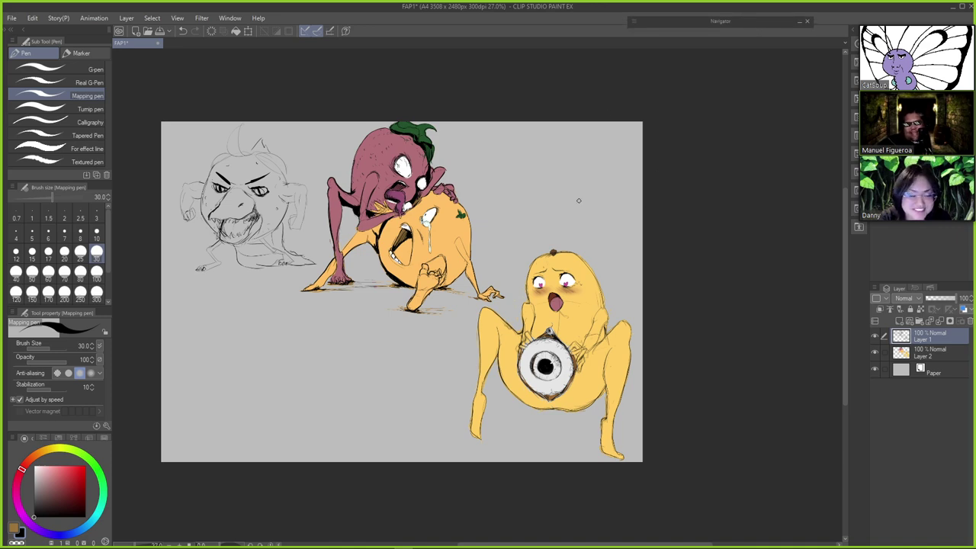
{"action": "scroll", "coordinate": [578, 201], "scroll_direction": "up", "scroll_amount": 1}
{"action": "scroll", "coordinate": [534, 183], "scroll_direction": "up", "scroll_amount": 1}
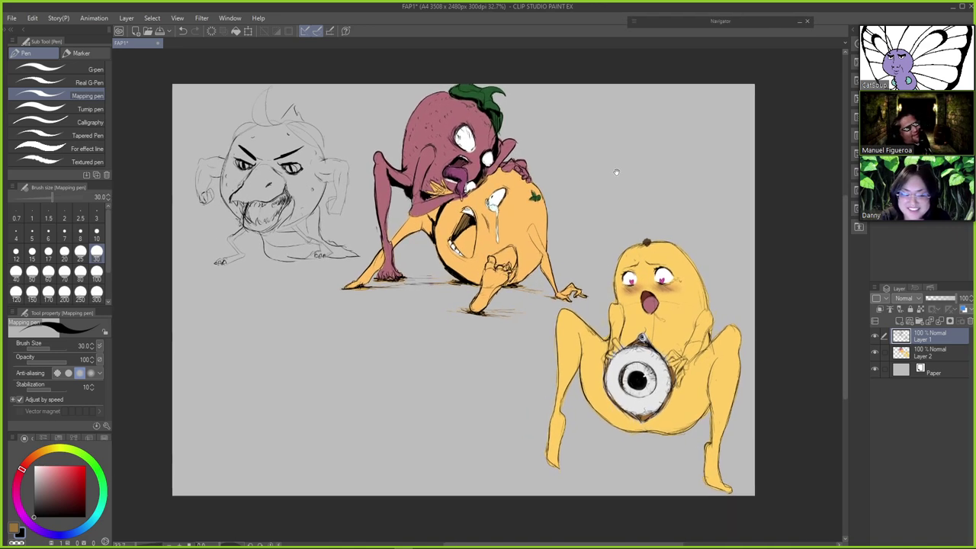
{"action": "scroll", "coordinate": [646, 172], "scroll_direction": "up", "scroll_amount": 3}
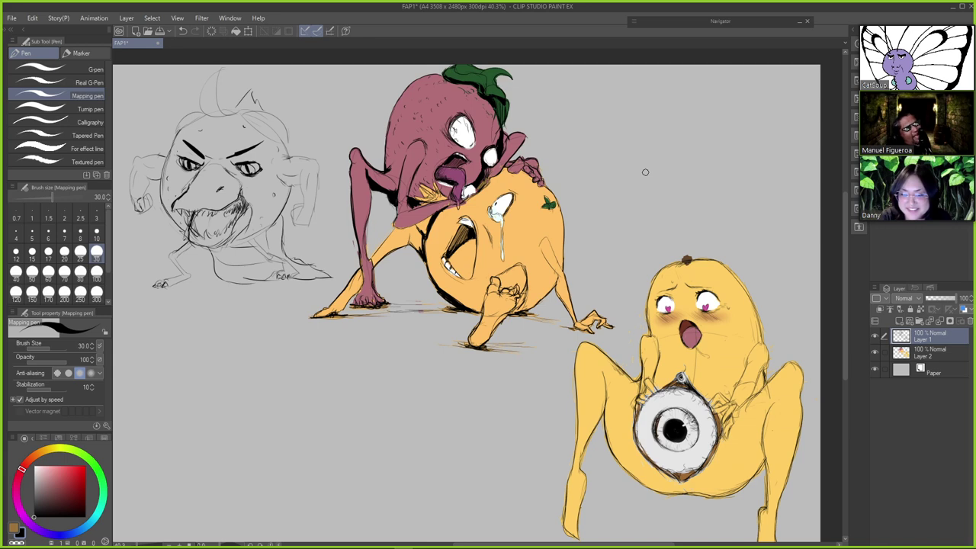
{"action": "left_click_drag", "start_coordinate": [659, 168], "coordinate": [649, 162]}
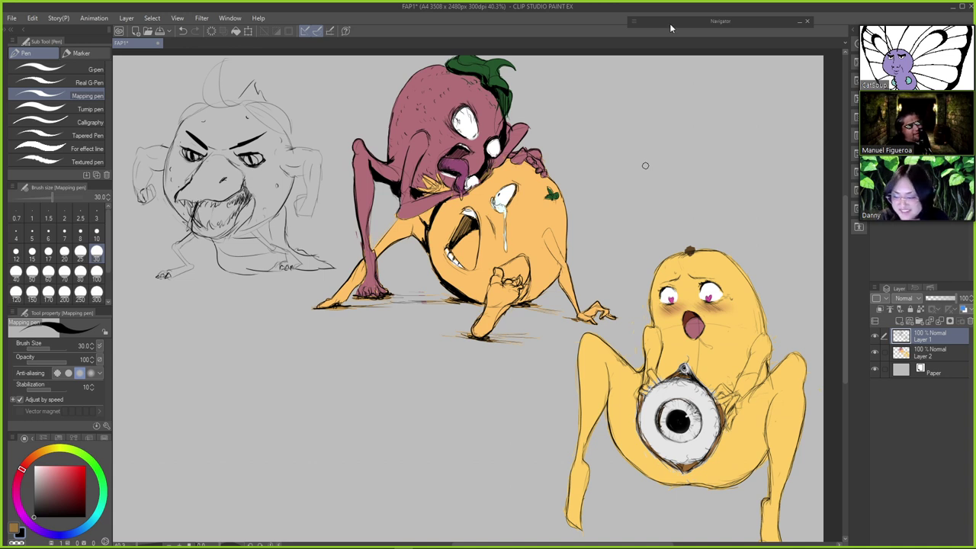
On Layer 2, outline the round figure's tongue with the Mapping pen in reddish brown of hue 16, saturation 66, value 59
{"action": "left_click", "coordinate": [927, 354]}
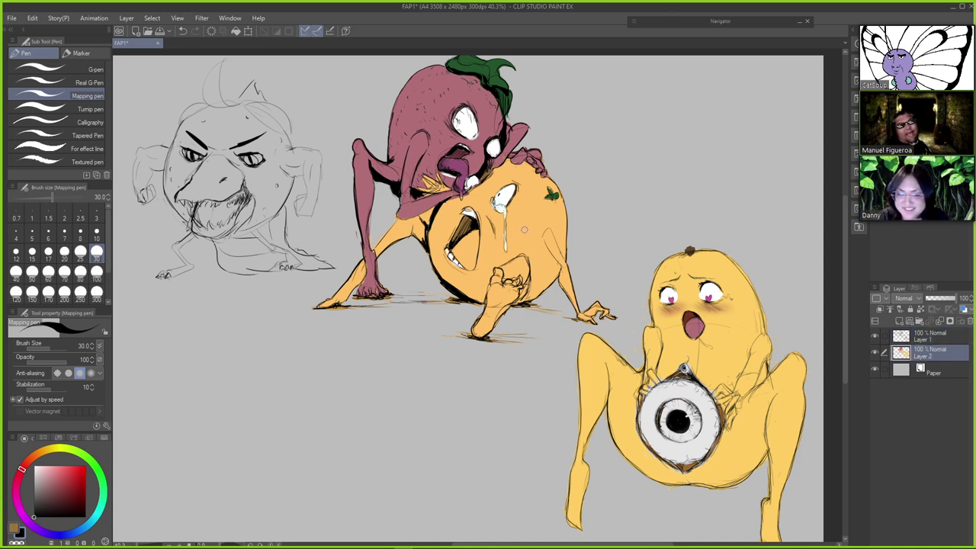
{"action": "left_click", "coordinate": [525, 232], "text": "alt"}
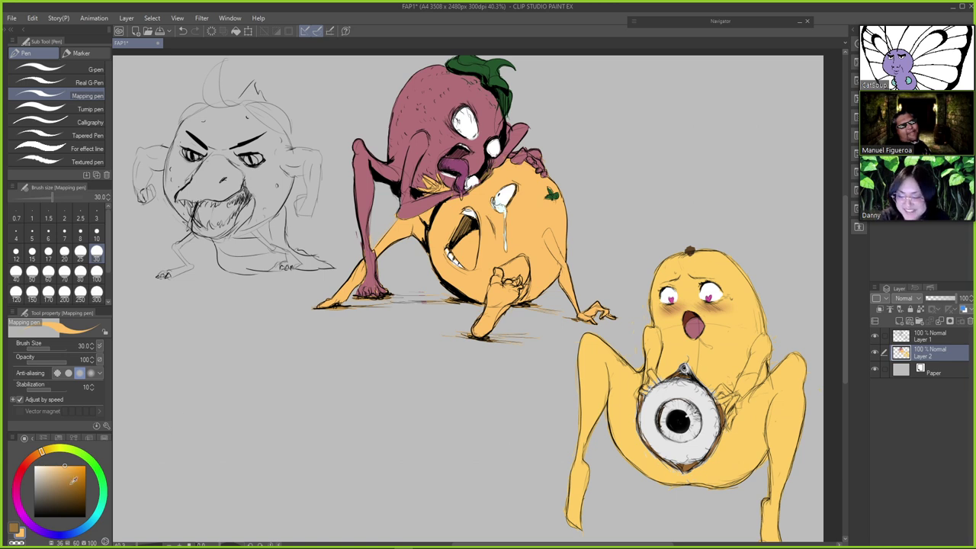
{"action": "left_click", "coordinate": [30, 460]}
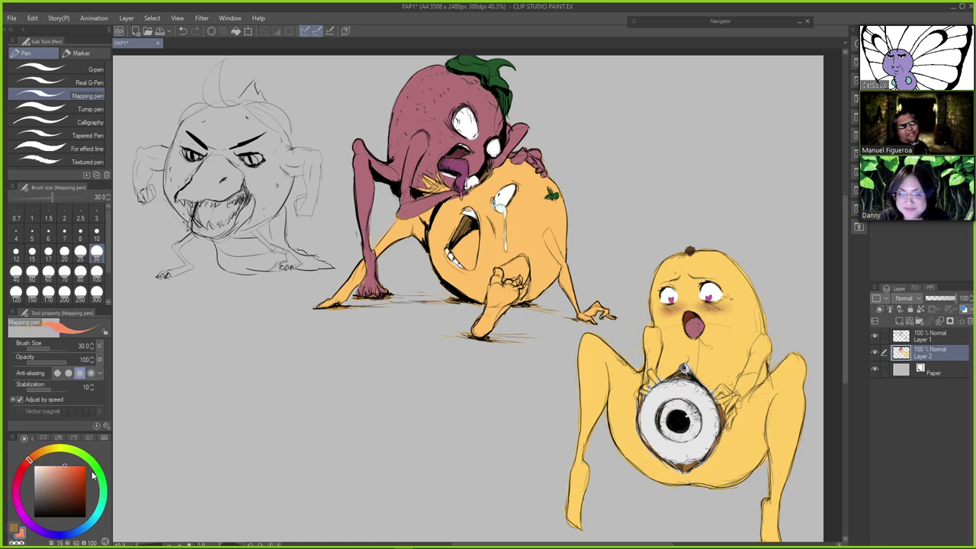
{"action": "left_click_drag", "start_coordinate": [76, 473], "coordinate": [67, 486]}
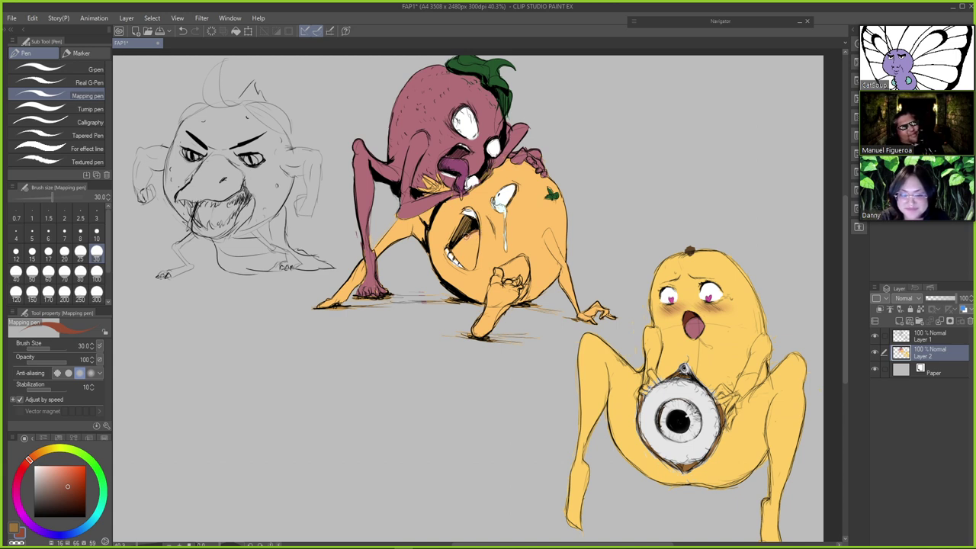
{"action": "key", "text": "ctrl+z"}
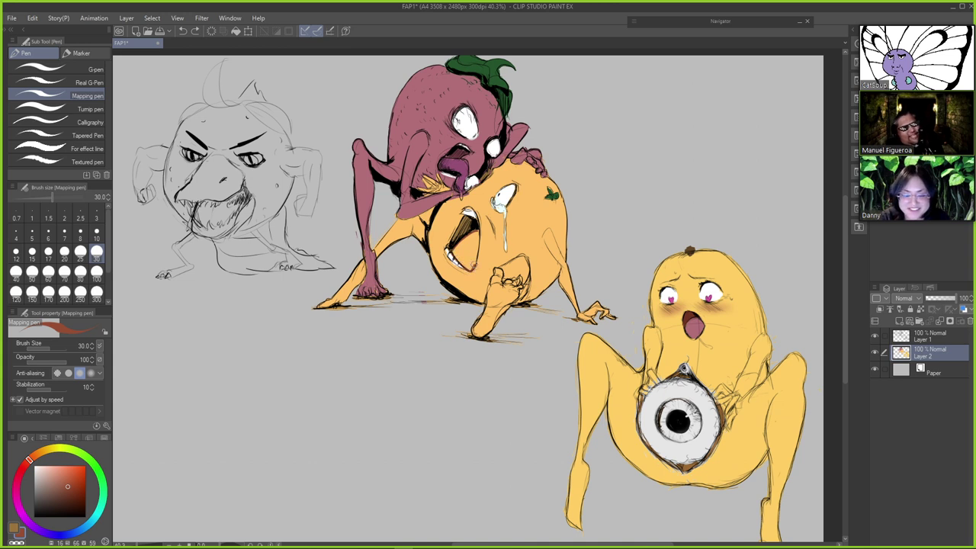
{"action": "left_click_drag", "start_coordinate": [477, 246], "coordinate": [475, 230]}
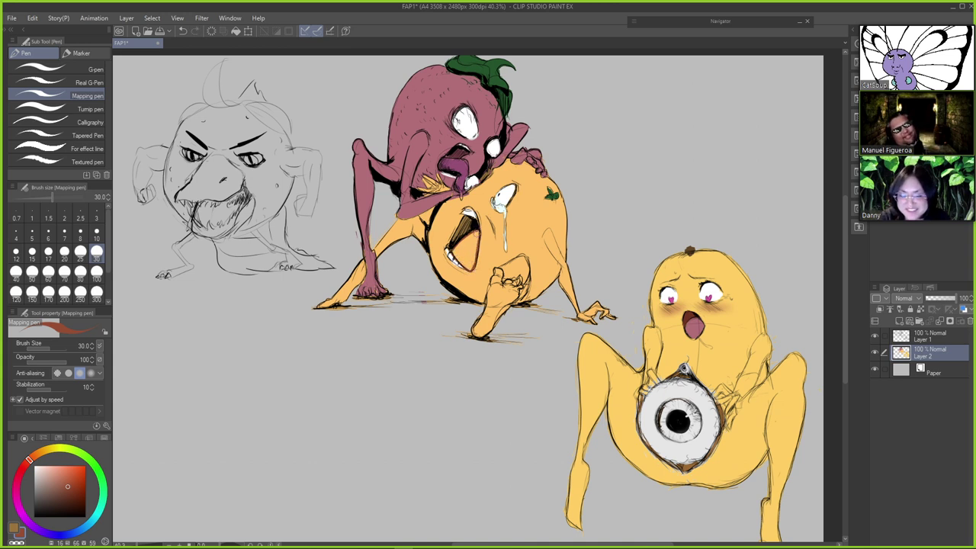
{"action": "key", "text": "w"}
{"action": "left_click", "coordinate": [473, 245]}
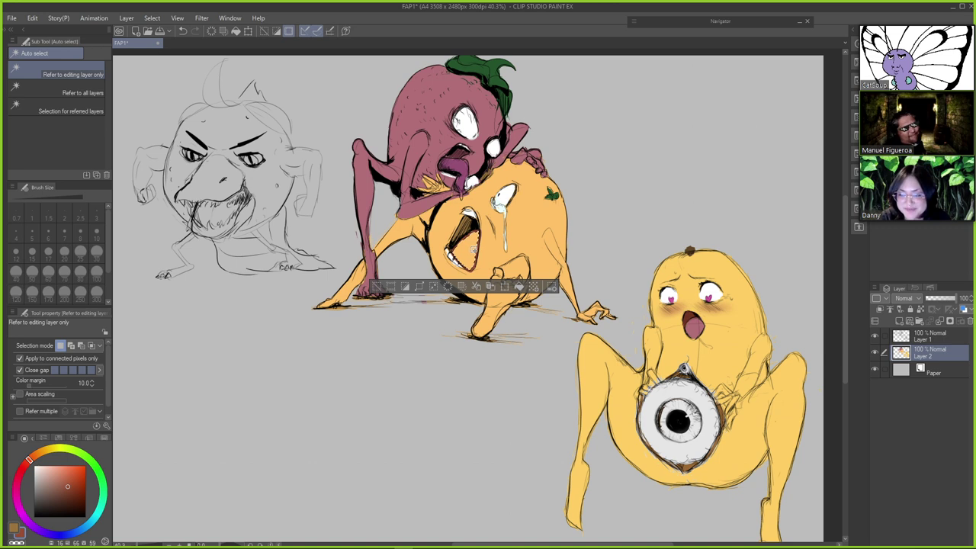
{"action": "key", "text": "ctrl+d"}
Fill the outlined tongue in the round figure's mouth with the reddish brown, and return to the Mapping pen
{"action": "key", "text": "g"}
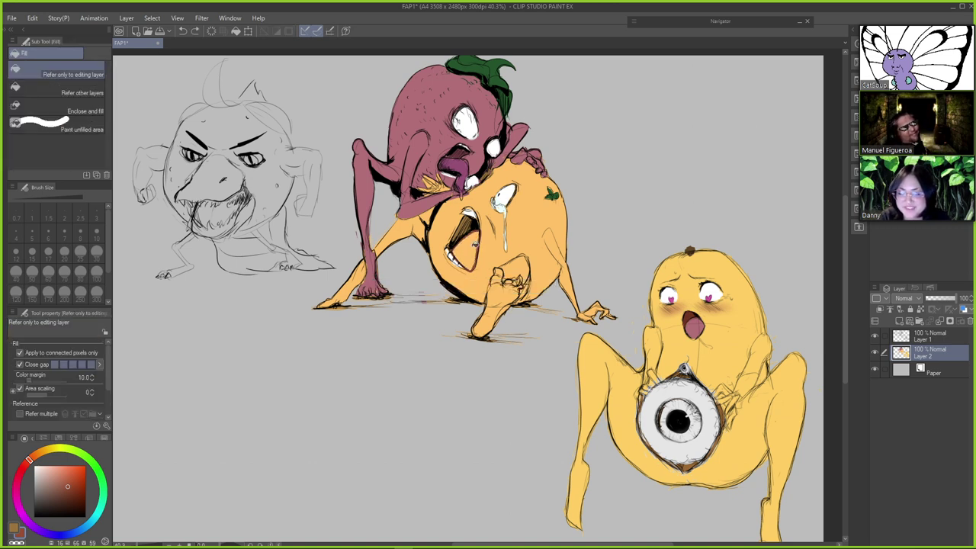
{"action": "left_click", "coordinate": [473, 245]}
{"action": "key", "text": "p"}
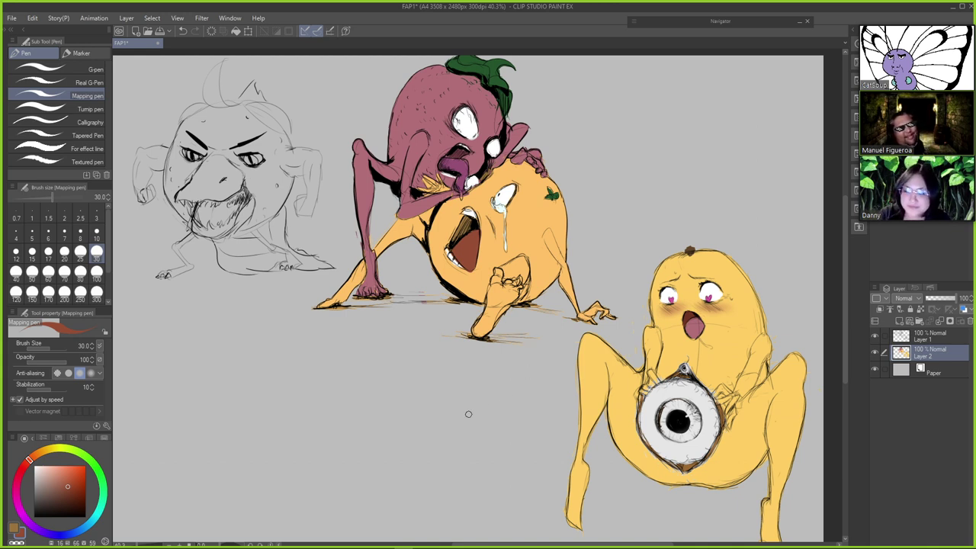
Set the main colour to white and touch up the crouching figure's lower teeth on Layer 2
{"action": "key", "text": "x"}
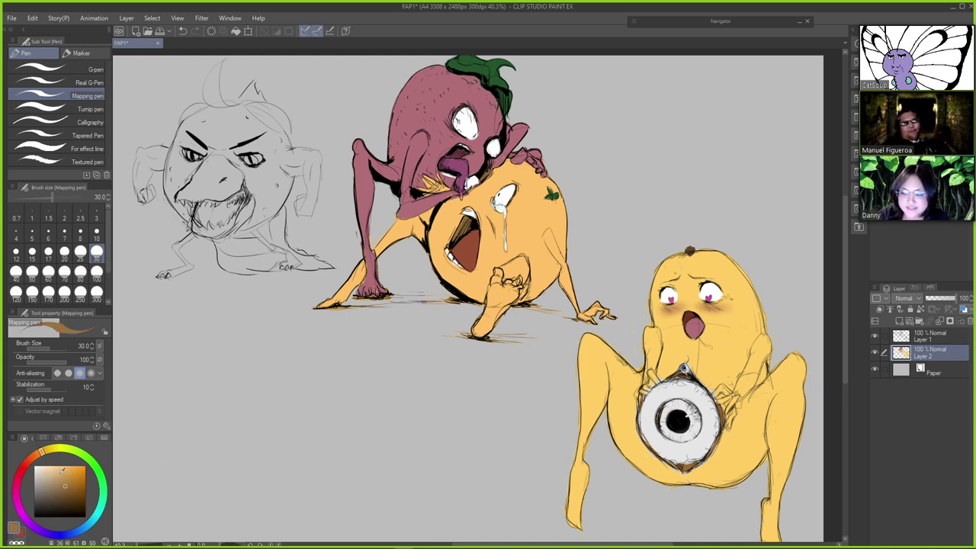
{"action": "left_click_drag", "start_coordinate": [59, 476], "coordinate": [13, 459]}
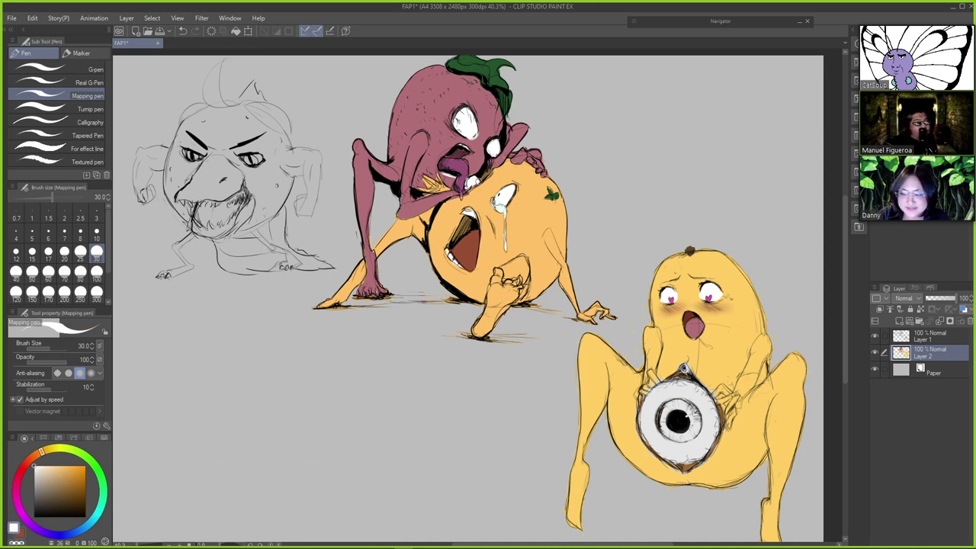
{"action": "left_click_drag", "start_coordinate": [474, 182], "coordinate": [480, 176]}
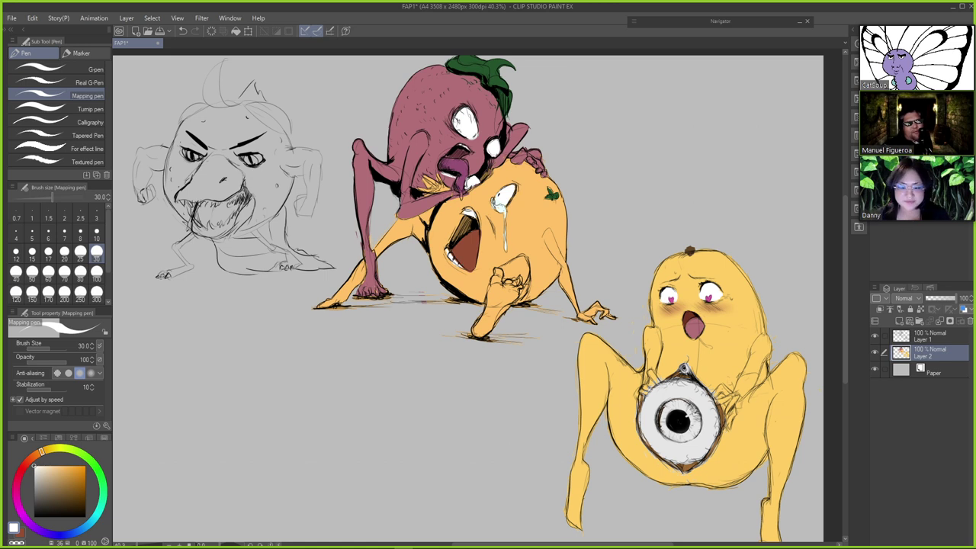
Darken the round figure's sampled orange to a brown of hue 36, saturation 69, value 37 and paint the upper inside of its mouth
{"action": "key", "text": "g"}
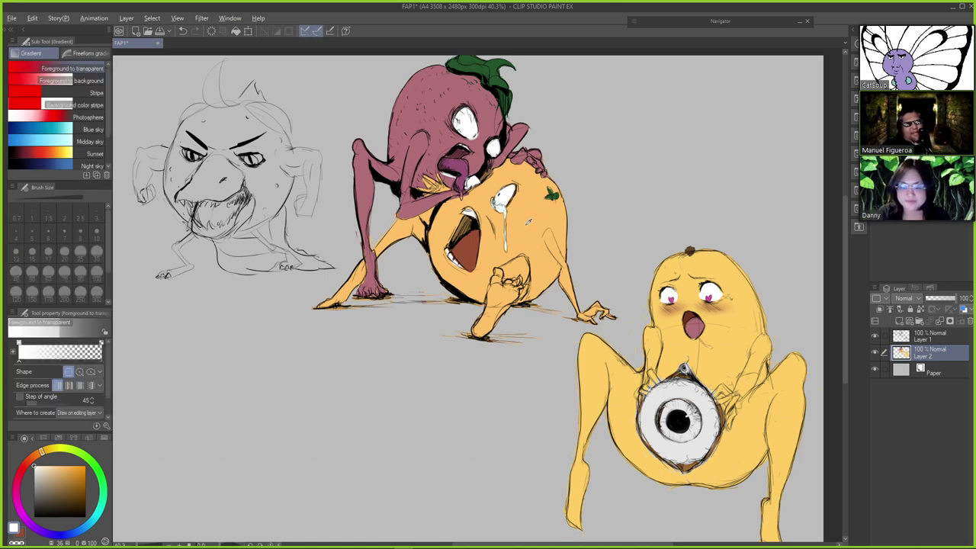
{"action": "left_click", "coordinate": [528, 221], "text": "alt"}
{"action": "key", "text": "p"}
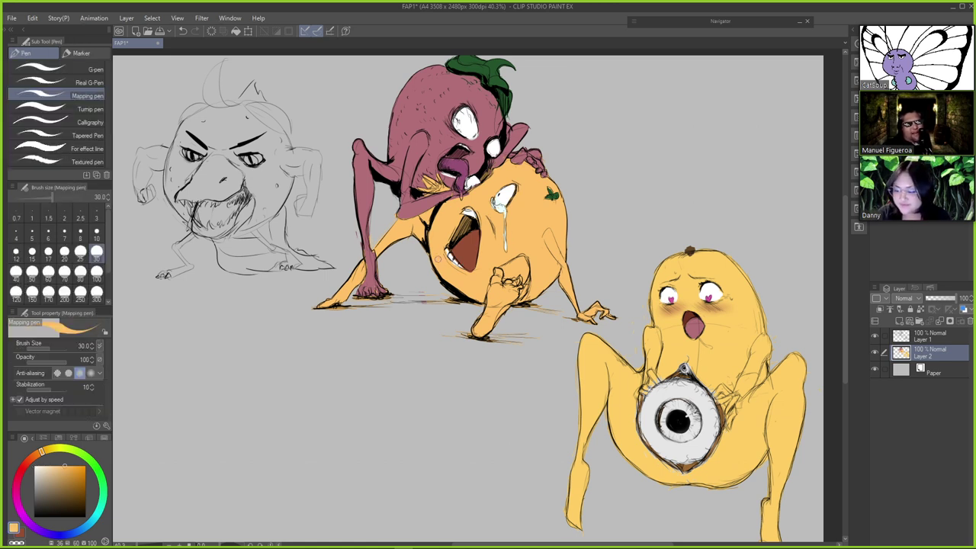
{"action": "left_click_drag", "start_coordinate": [70, 485], "coordinate": [70, 487]}
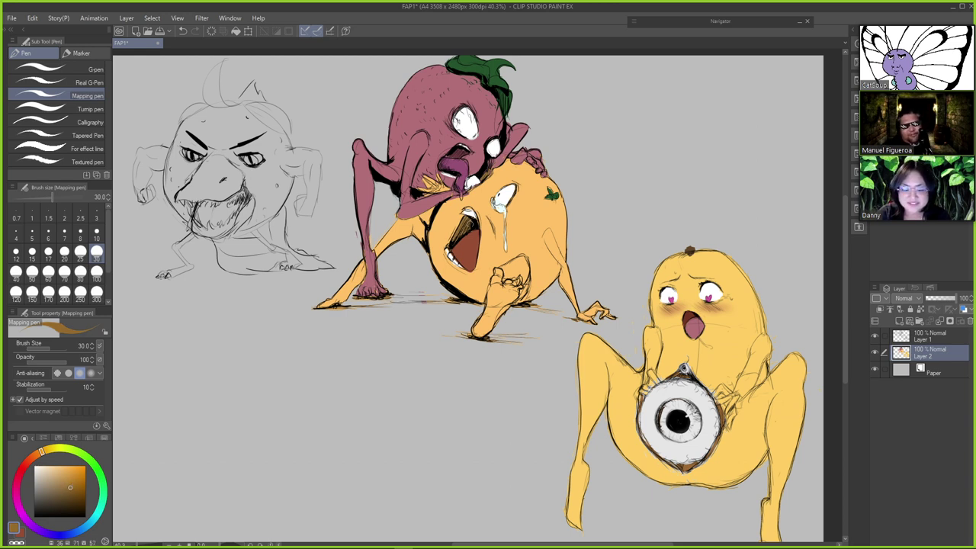
{"action": "left_click", "coordinate": [70, 496]}
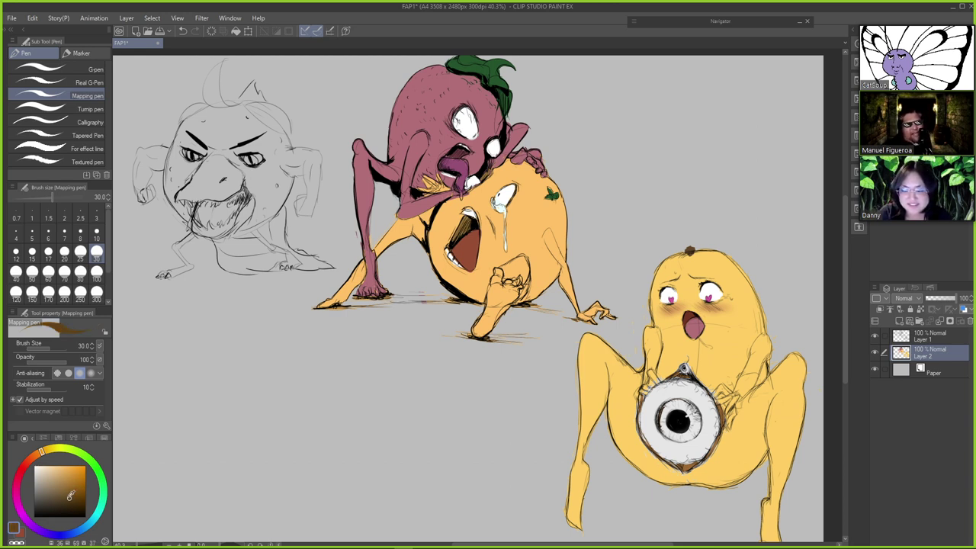
{"action": "mouse_move", "coordinate": [460, 224]}
{"action": "left_mouse_down"}
{"action": "mouse_move", "coordinate": [455, 235]}
{"action": "mouse_move", "coordinate": [467, 217]}
{"action": "left_mouse_up"}
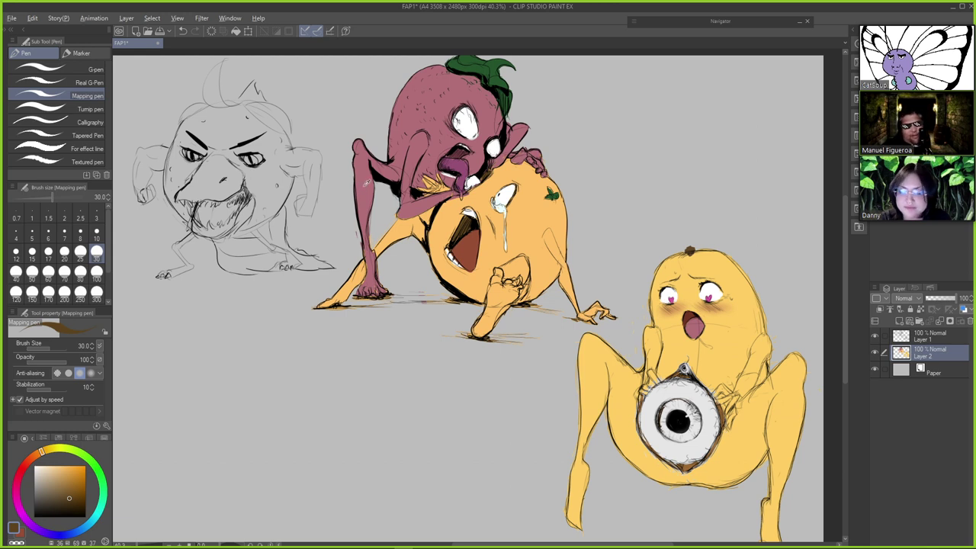
Sample the crouching figure's rose body colour, save the file, and touch up the hand resting on the round figure's head
{"action": "left_click", "coordinate": [365, 181], "text": "alt"}
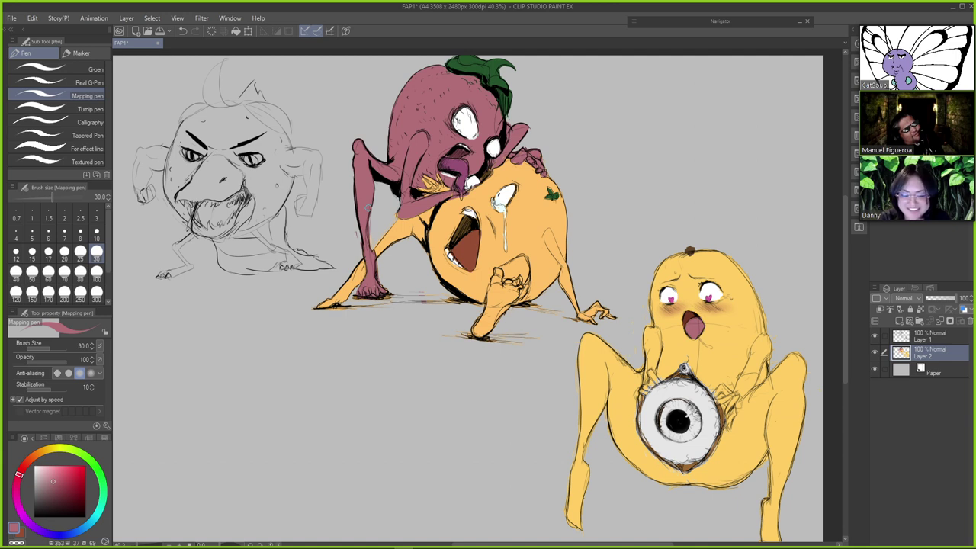
{"action": "key", "text": "ctrl+s"}
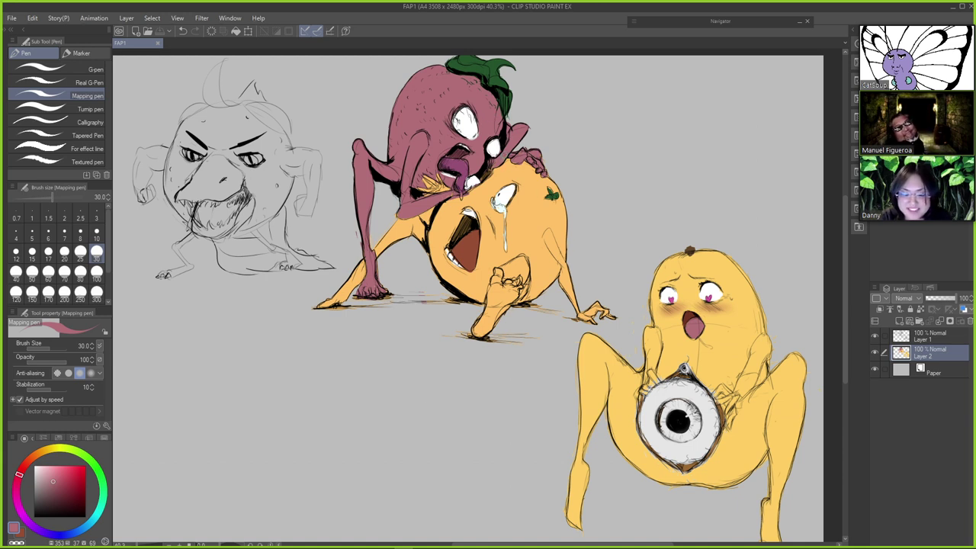
{"action": "left_click", "coordinate": [492, 163]}
{"action": "left_click_drag", "start_coordinate": [526, 154], "coordinate": [536, 158]}
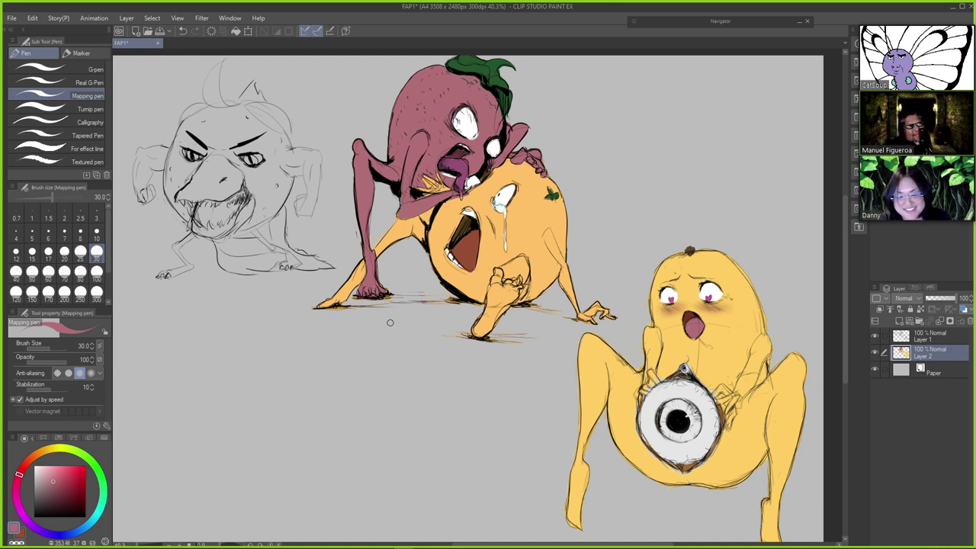
On Layer 1, ink the round figure's fingers gripping the crouching figure's arm in black, undoing and redrawing the strokes
{"action": "left_click", "coordinate": [925, 336]}
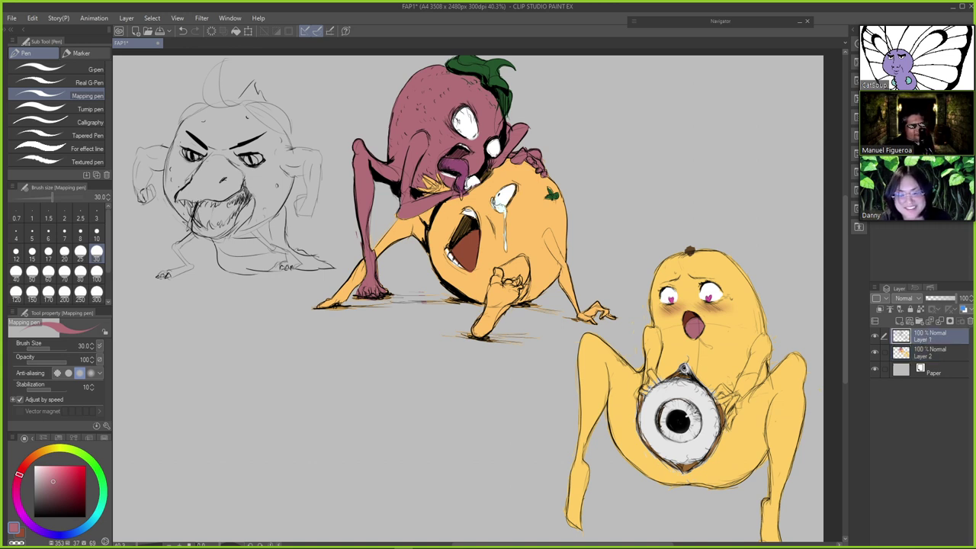
{"action": "left_click", "coordinate": [18, 532]}
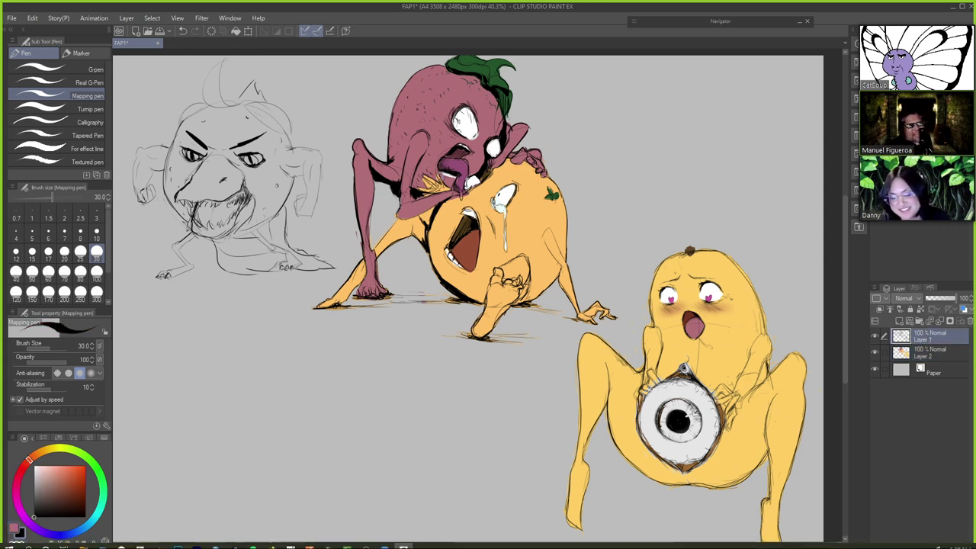
{"action": "left_click_drag", "start_coordinate": [437, 172], "coordinate": [442, 181]}
{"action": "key", "text": "ctrl+z"}
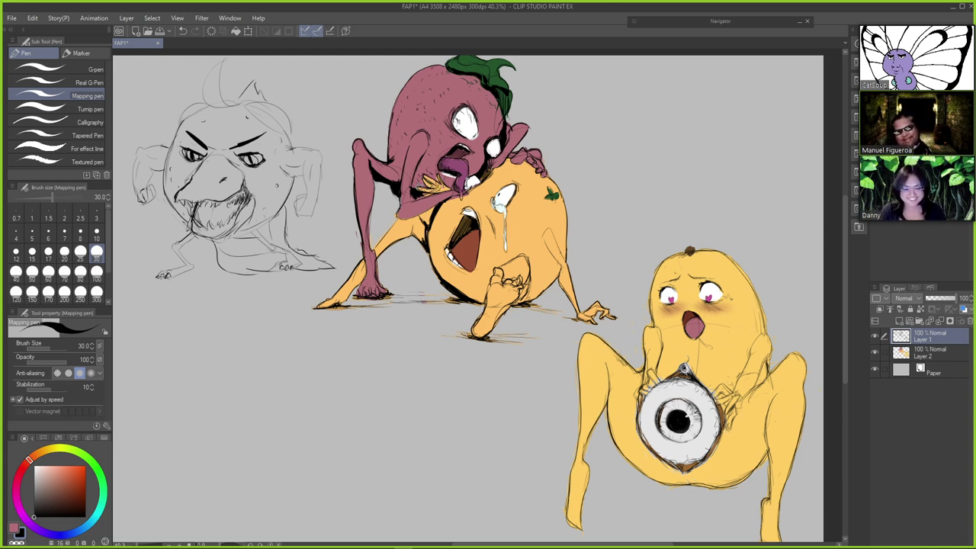
{"action": "key", "text": "ctrl+z"}
{"action": "left_click_drag", "start_coordinate": [426, 180], "coordinate": [429, 188]}
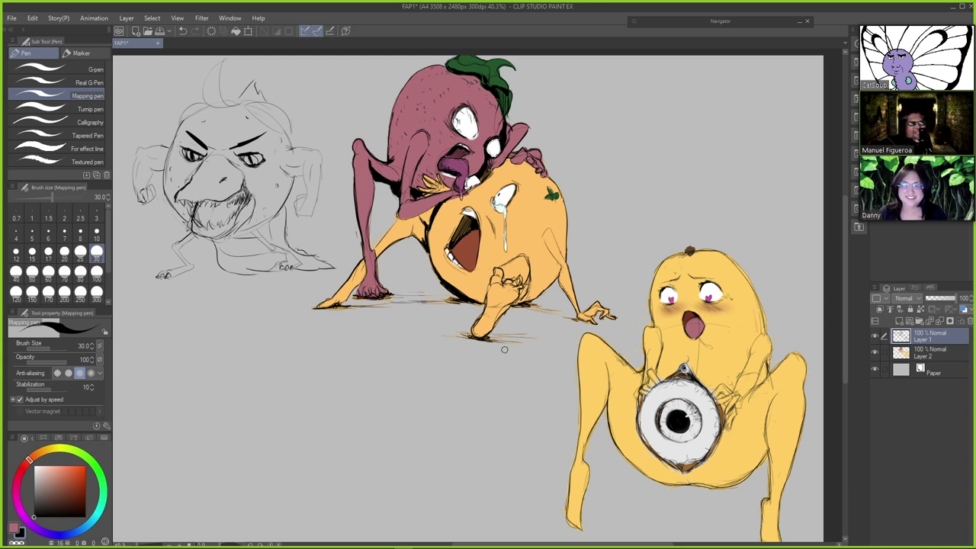
Lasso the uncoloured beaked-face sketch on Layer 1, move it down to the empty area below its original spot, and deselect it
{"action": "key", "text": "m"}
{"action": "mouse_move", "coordinate": [313, 287]}
{"action": "left_mouse_down"}
{"action": "mouse_move", "coordinate": [346, 246]}
{"action": "mouse_move", "coordinate": [332, 123]}
{"action": "mouse_move", "coordinate": [252, 48]}
{"action": "mouse_move", "coordinate": [172, 88]}
{"action": "mouse_move", "coordinate": [130, 156]}
{"action": "mouse_move", "coordinate": [126, 270]}
{"action": "mouse_move", "coordinate": [225, 356]}
{"action": "left_mouse_up"}
{"action": "key", "text": "ctrl+t"}
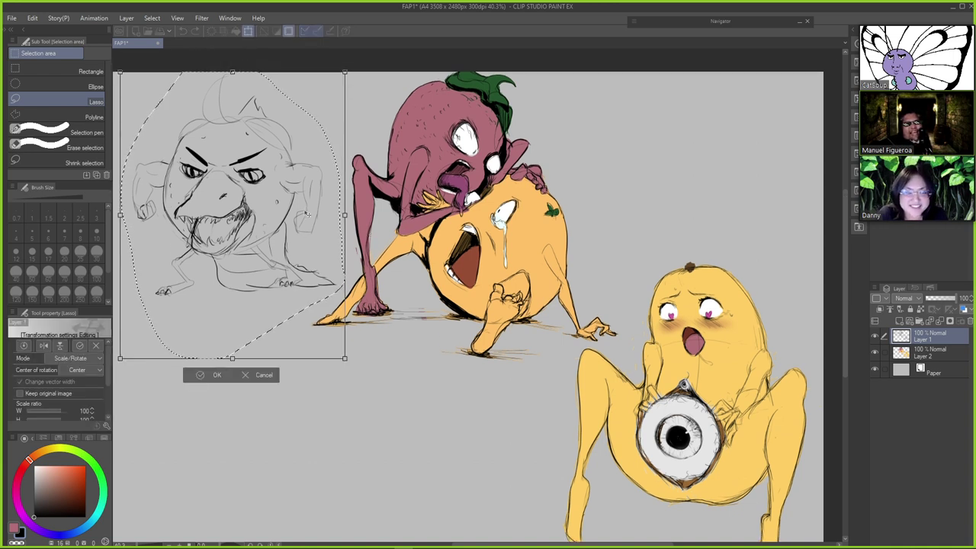
{"action": "left_click_drag", "start_coordinate": [304, 450], "coordinate": [314, 407]}
{"action": "key", "text": "Return"}
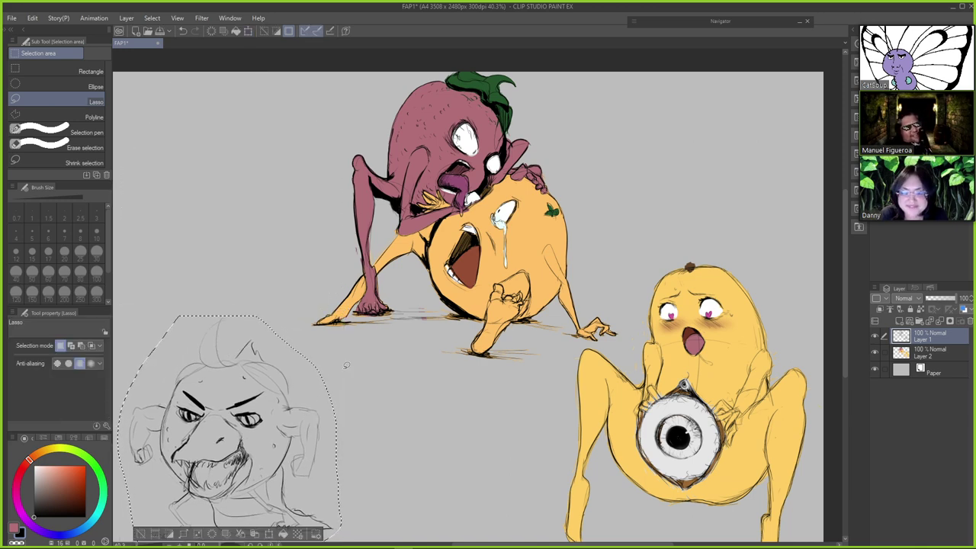
{"action": "left_click_drag", "start_coordinate": [453, 383], "coordinate": [463, 372]}
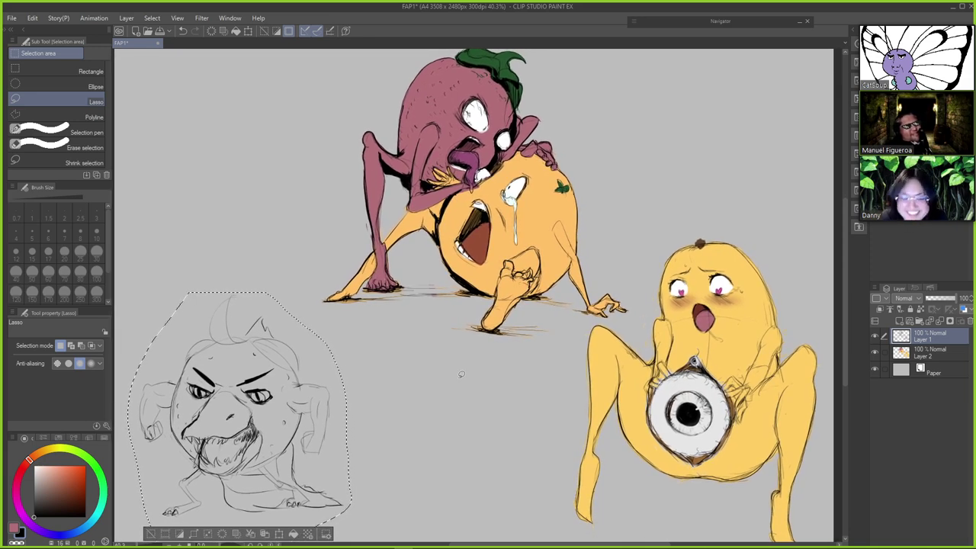
{"action": "key", "text": "ctrl+d"}
Handwrite the label "1st" in black with the Mapping pen beside the crouching figure's leafy top, undoing and redrawing stray strokes
{"action": "key", "text": "p"}
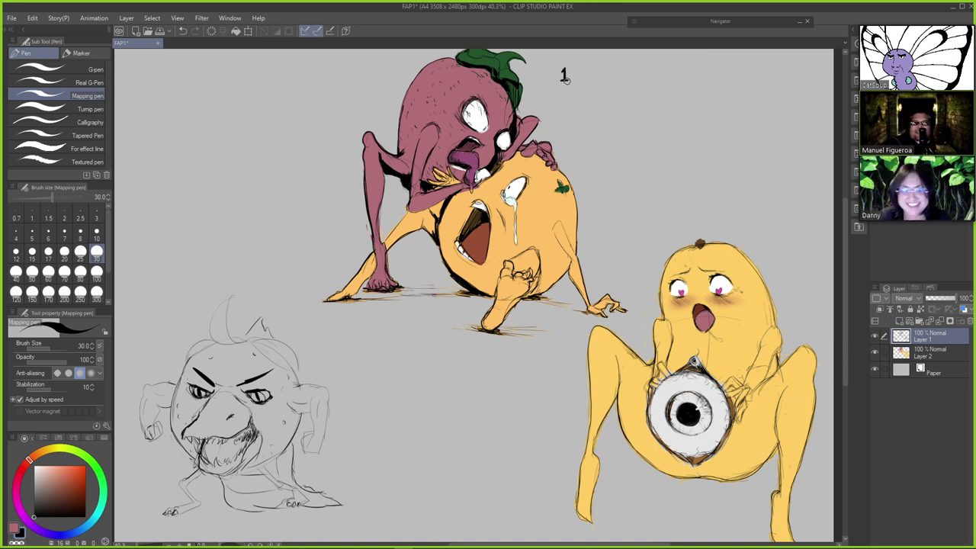
{"action": "left_click_drag", "start_coordinate": [569, 77], "coordinate": [576, 69]}
{"action": "key", "text": "ctrl+z"}
{"action": "key", "text": "ctrl+z"}
{"action": "key", "text": "ctrl+z"}
{"action": "key", "text": "ctrl+z"}
{"action": "key", "text": "ctrl+z"}
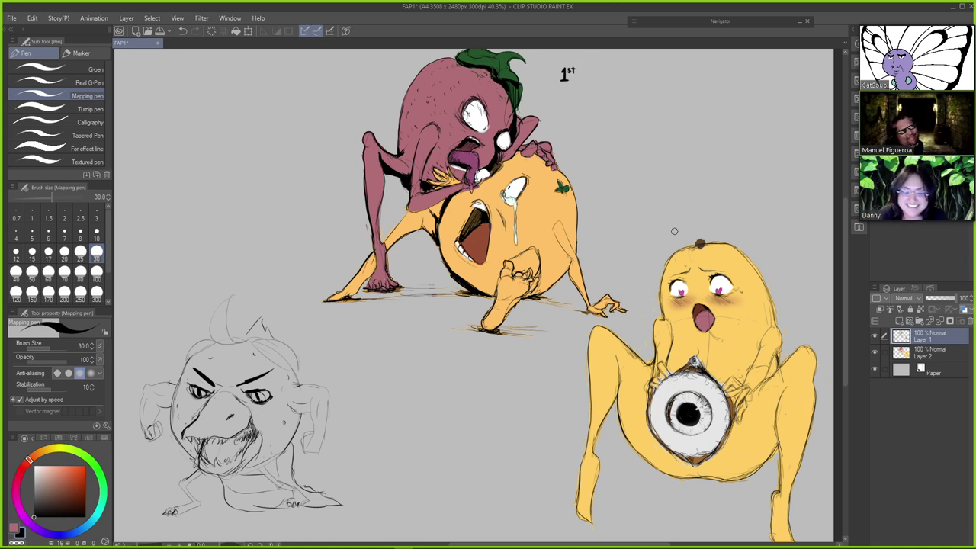
Handwrite "2nd" above the yellow figure with the large eyeball and "3rd" beside the beaked sketch's head, undoing faulty strokes
{"action": "left_click_drag", "start_coordinate": [676, 233], "coordinate": [689, 231]}
{"action": "key", "text": "ctrl+z"}
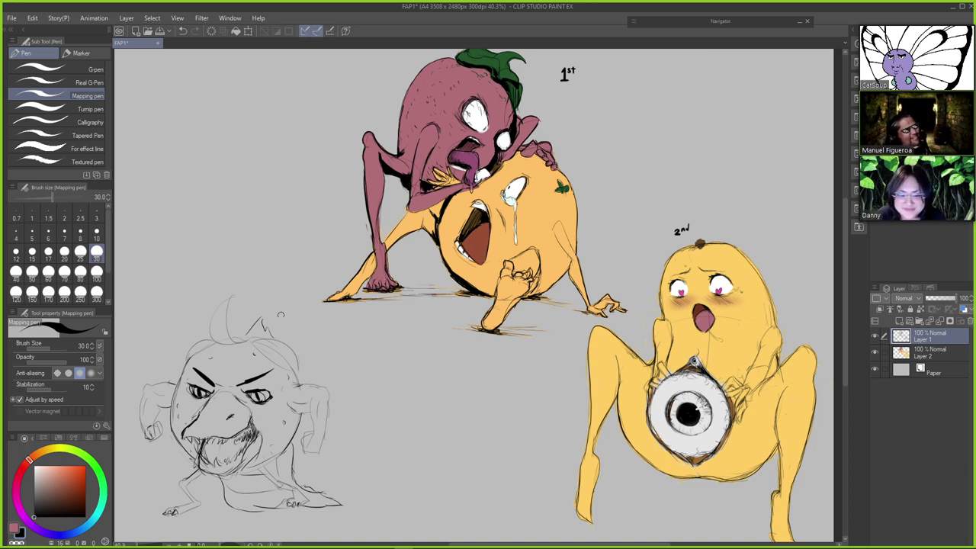
{"action": "key", "text": "ctrl+z"}
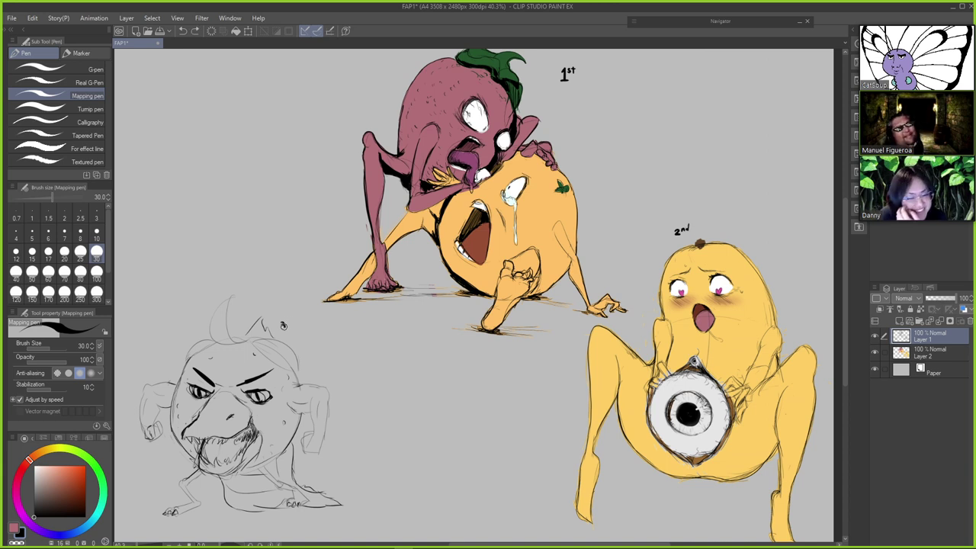
{"action": "mouse_move", "coordinate": [281, 319]}
{"action": "left_mouse_down"}
{"action": "mouse_move", "coordinate": [283, 328]}
{"action": "mouse_move", "coordinate": [293, 317]}
{"action": "left_mouse_up"}
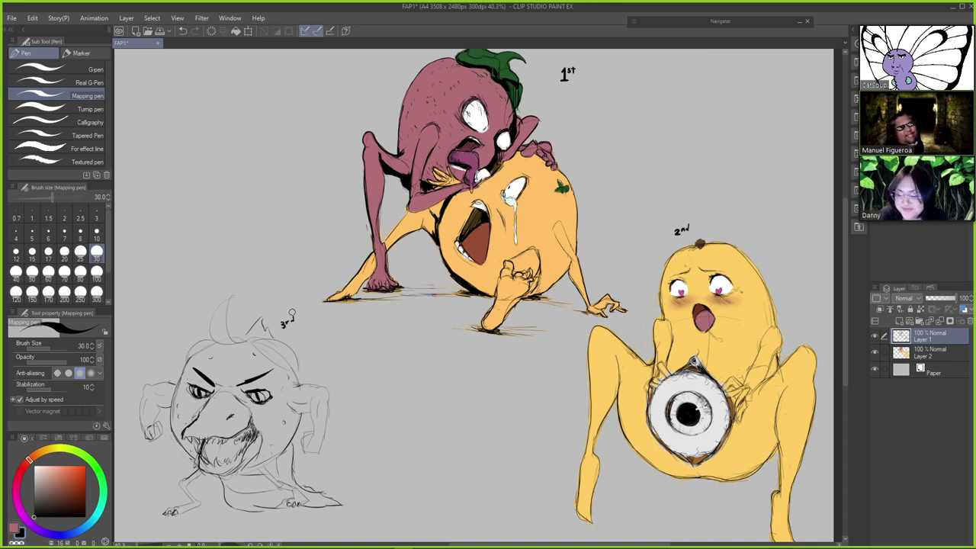